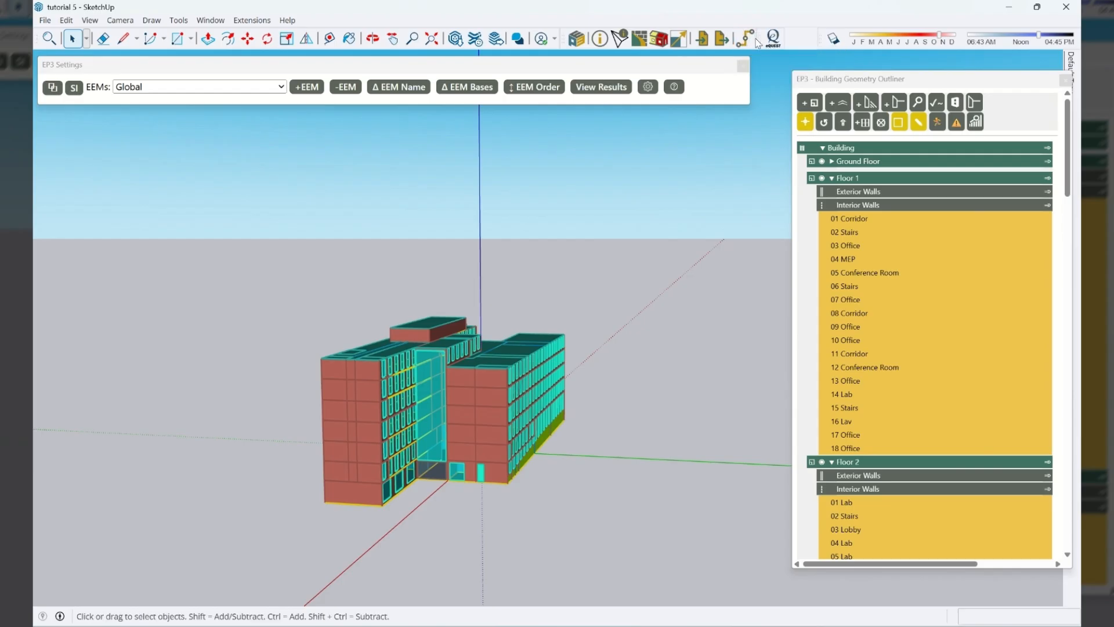
# Open the HVAC view with its outliner and show the complete HVAC system diagram
pyautogui.click(743, 39)
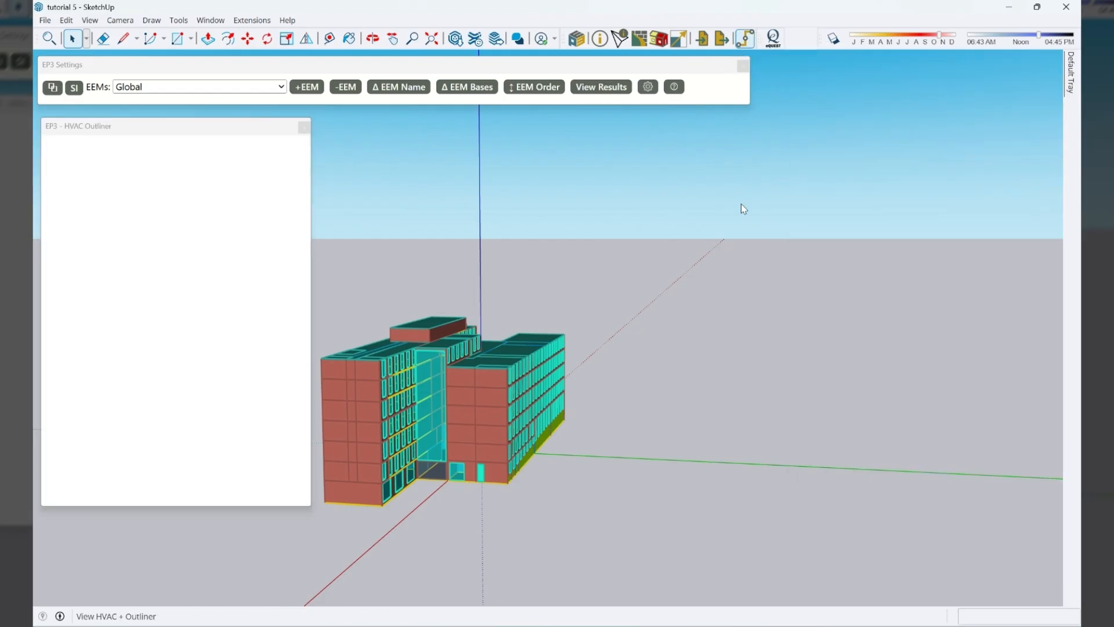
pyautogui.scroll(-2, 871, 272)
pyautogui.scroll(-1, 768, 392)
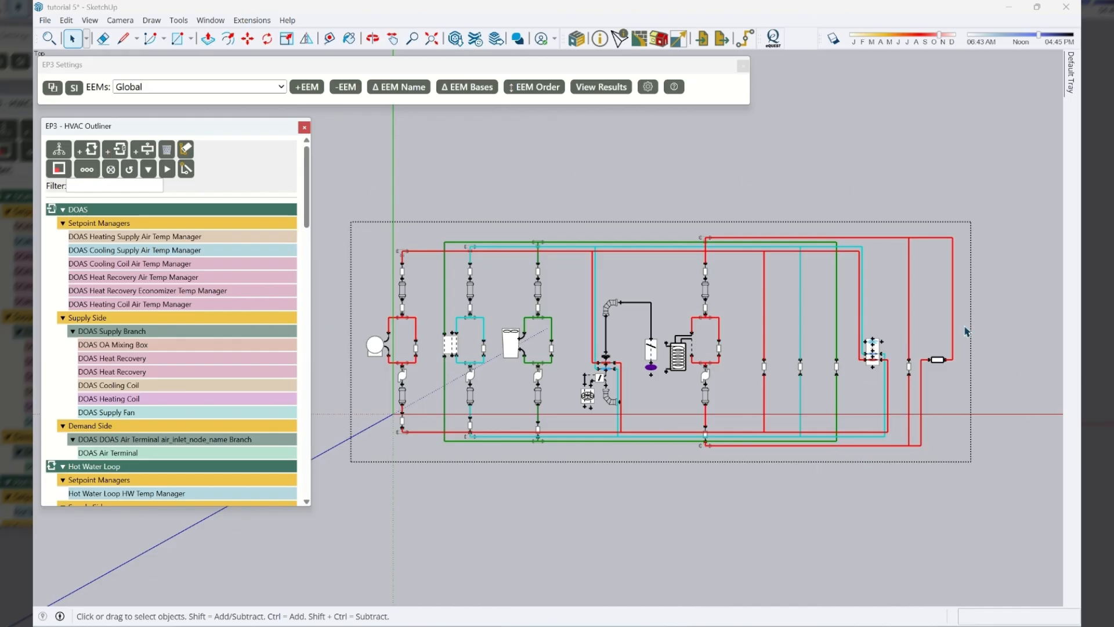
# Collapse the DOAS, Hot Water, Chilled Water, Condenser Water and SHWSys1 loops in the HVAC Outliner
pyautogui.moveTo(178, 211)
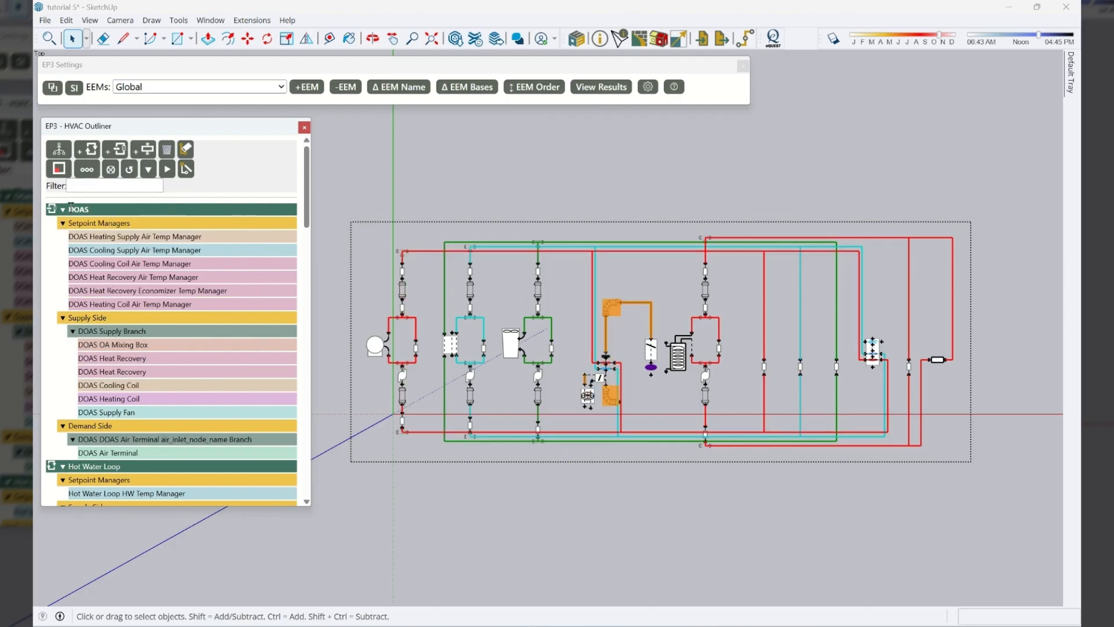
pyautogui.click(62, 210)
pyautogui.click(63, 222)
pyautogui.click(62, 236)
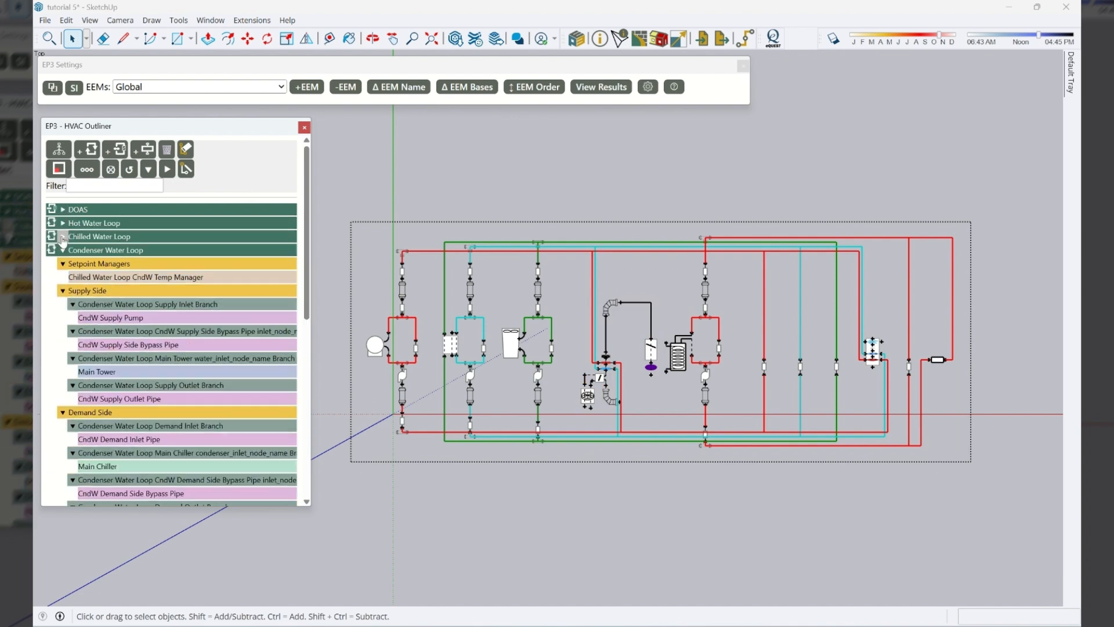
pyautogui.click(63, 249)
pyautogui.click(62, 263)
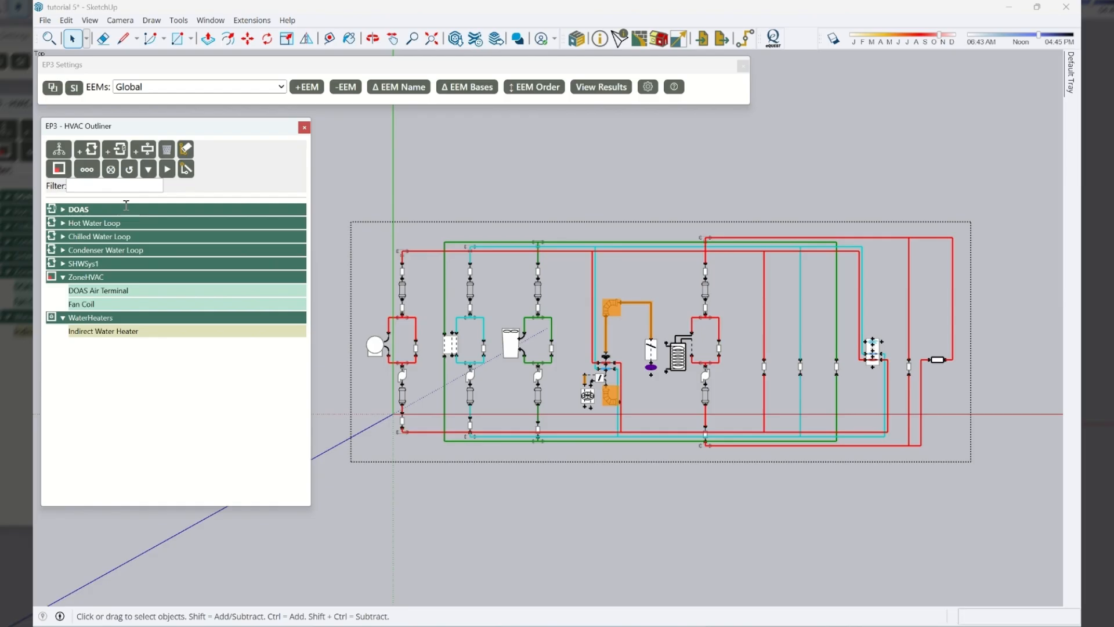
# Narrow the HVAC Outliner and expand the Chilled Water Loop to examine its supply and demand side components
pyautogui.scroll(3, 638, 384)
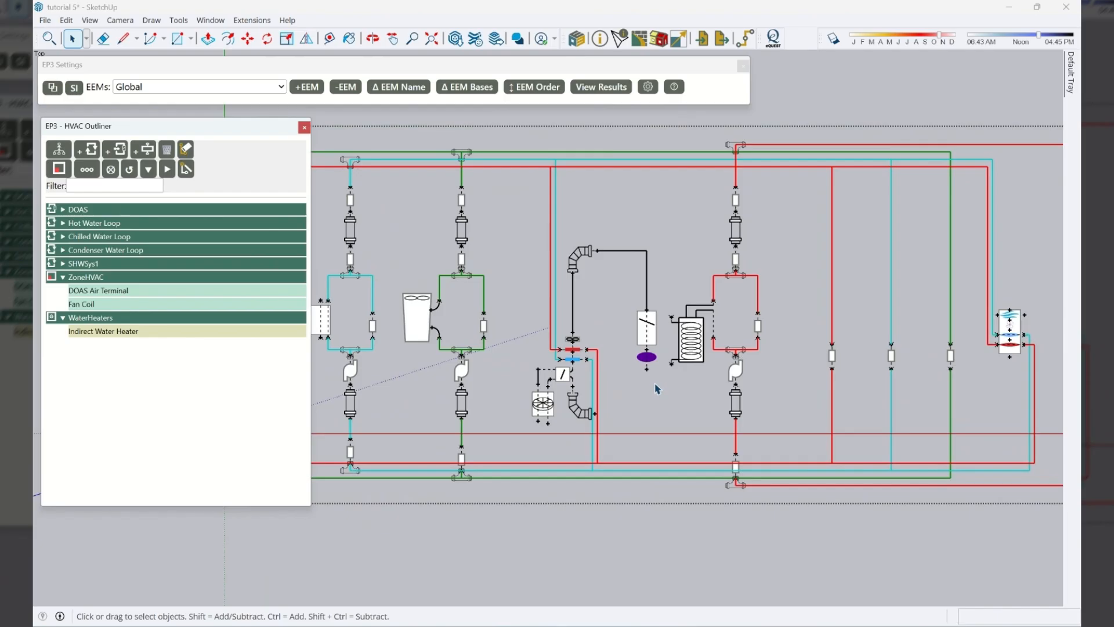
pyautogui.scroll(1, 638, 384)
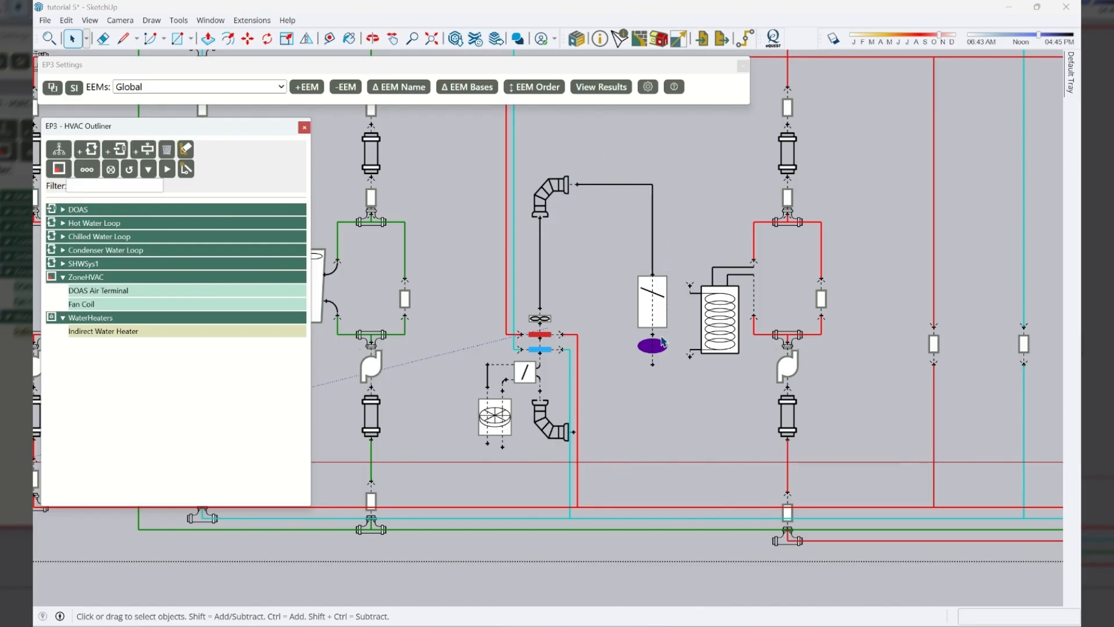
pyautogui.scroll(-5, 896, 501)
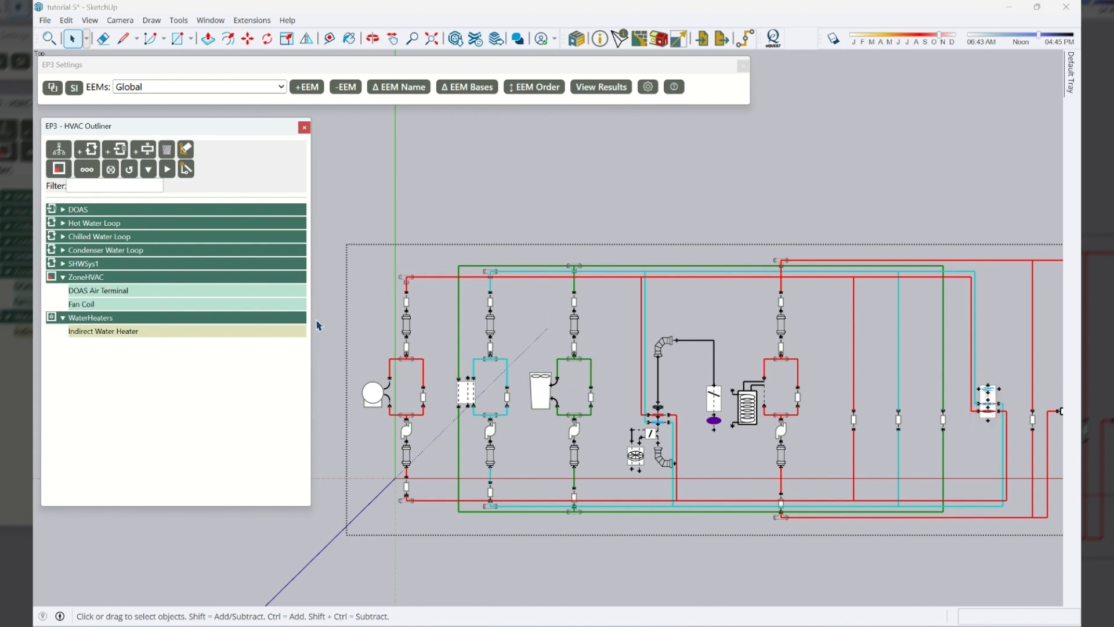
pyautogui.moveTo(309, 325); pyautogui.dragTo(282, 326)
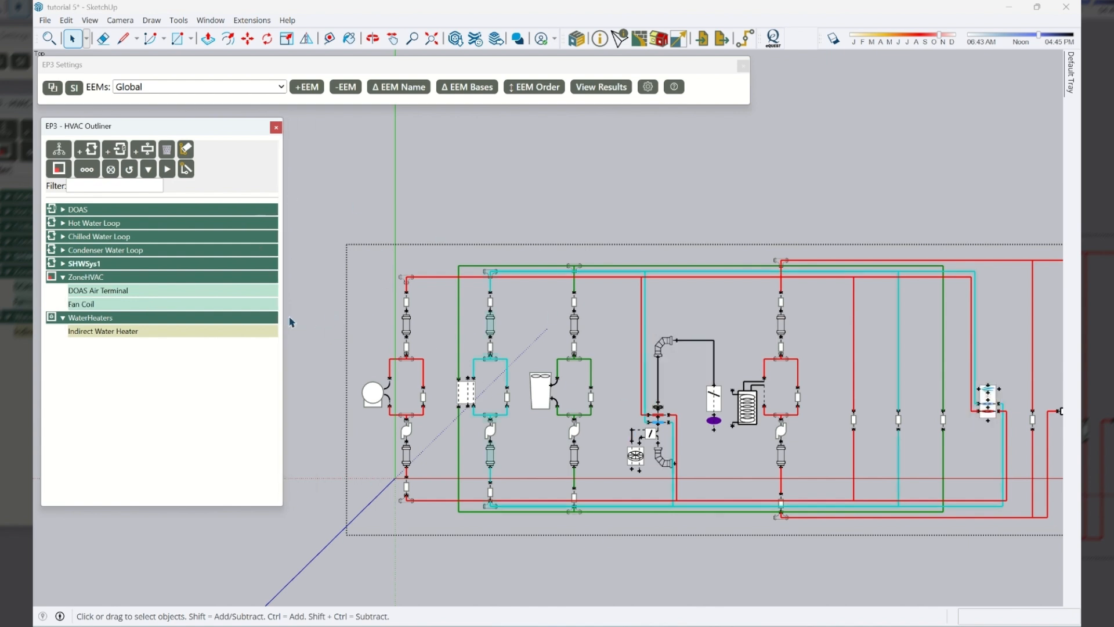
pyautogui.click(63, 237)
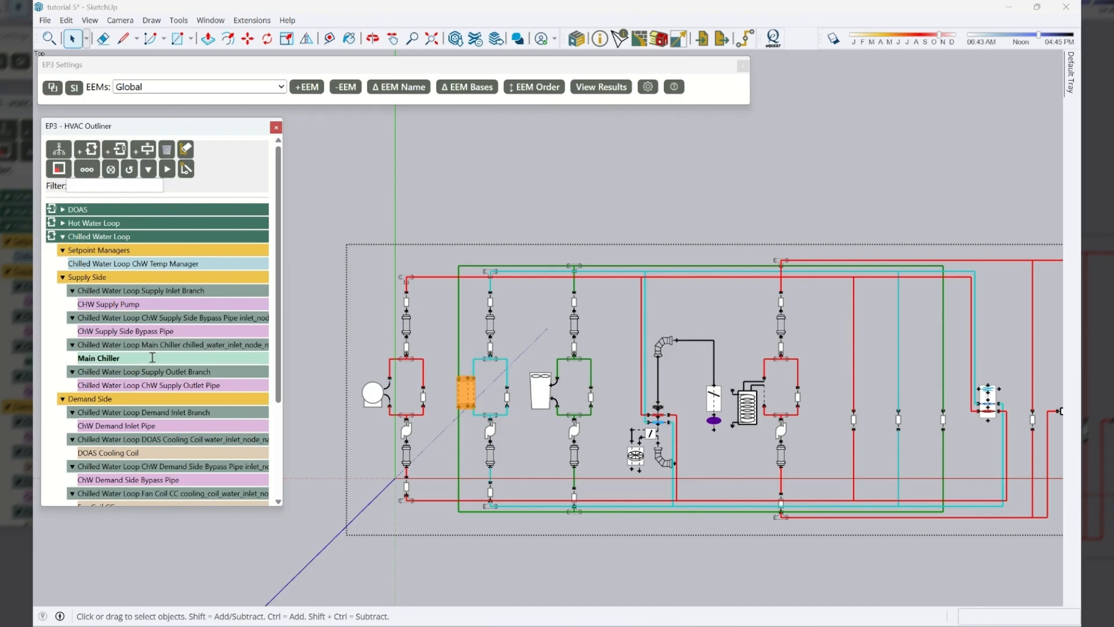
pyautogui.scroll(-2, 162, 355)
pyautogui.scroll(-2, 145, 252)
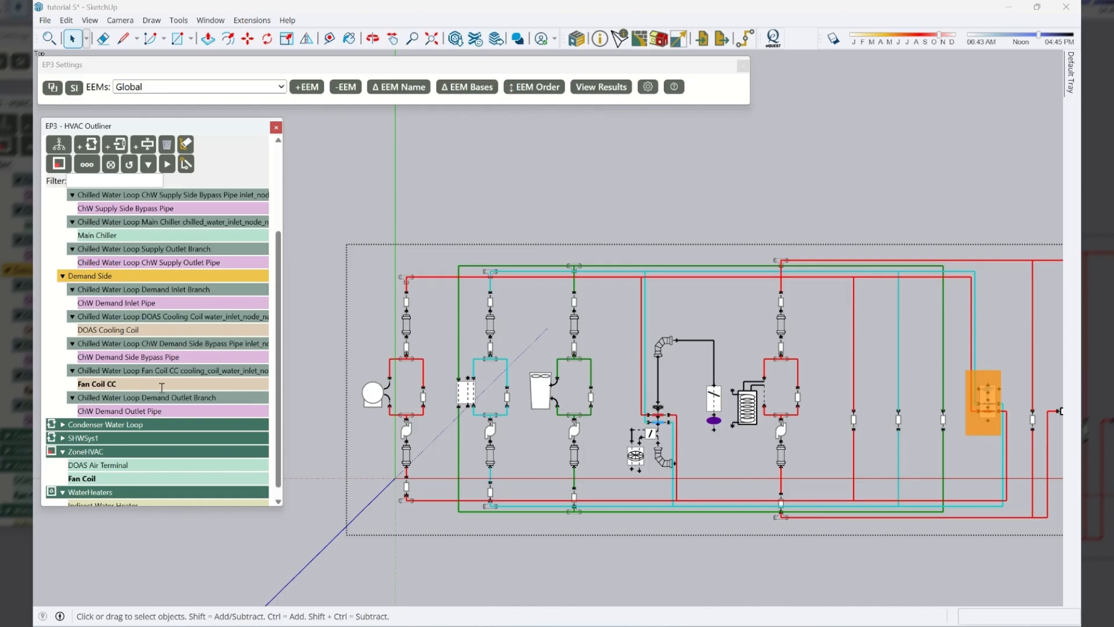
pyautogui.scroll(-1, 146, 270)
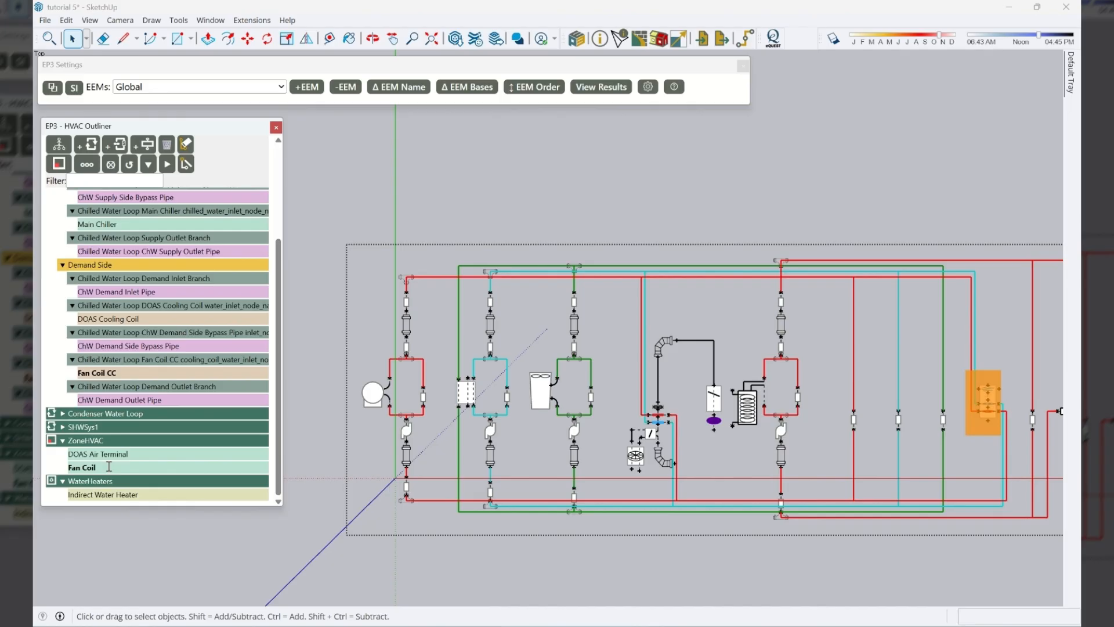
# Open the selected-object properties window and load the Fan Coil zone equipment into it
pyautogui.click(620, 38)
pyautogui.moveTo(438, 163); pyautogui.dragTo(673, 105)
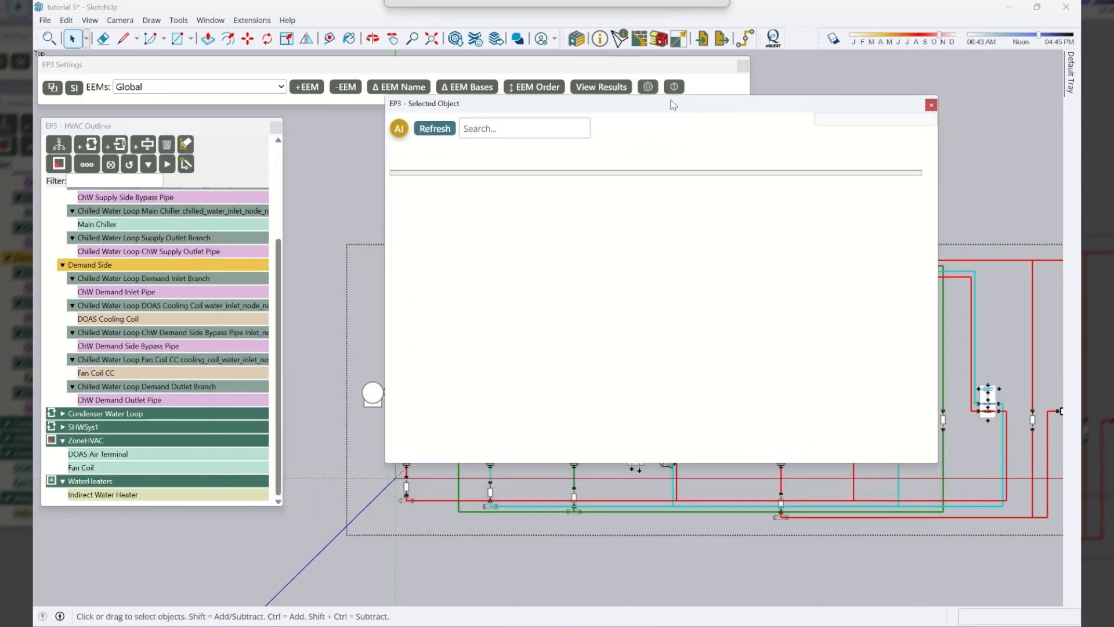
pyautogui.click(103, 467)
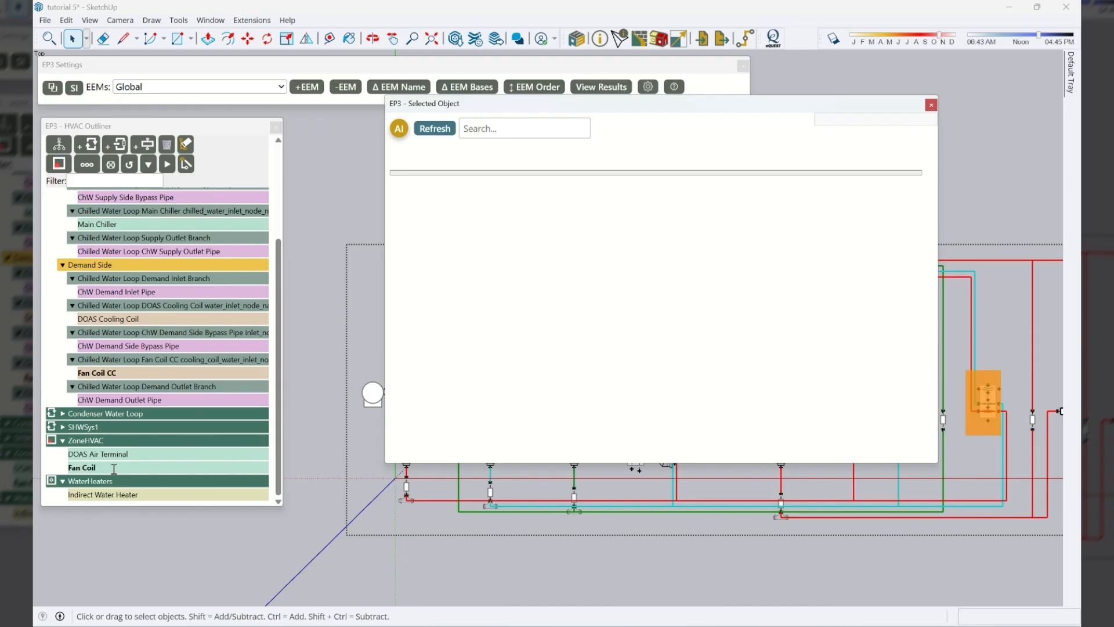
pyautogui.click(114, 468)
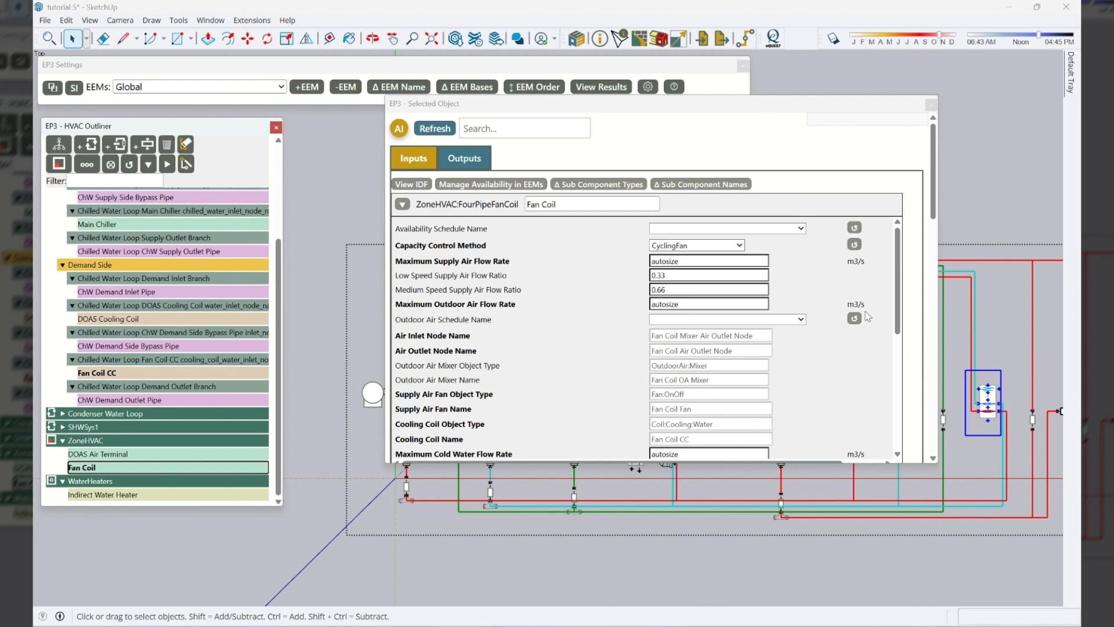
pyautogui.moveTo(761, 106); pyautogui.dragTo(655, 125)
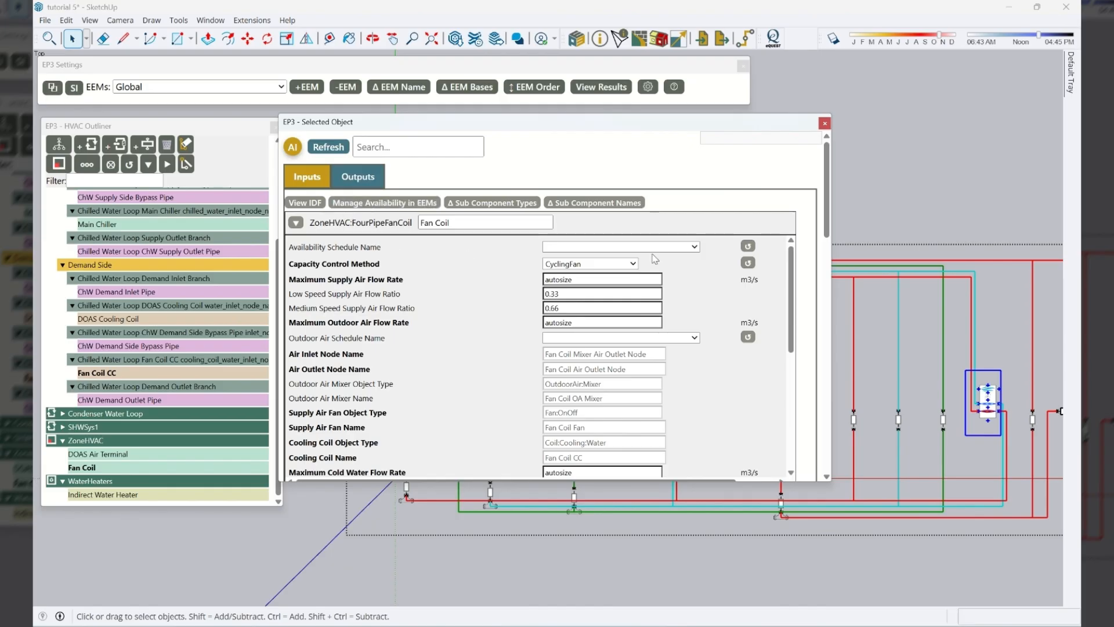
# Examine the inputs of the Fan Coil's mixer, fan, cooling coil and heating coil, and enlarge the unit in the diagram
pyautogui.moveTo(827, 202); pyautogui.dragTo(812, 282)
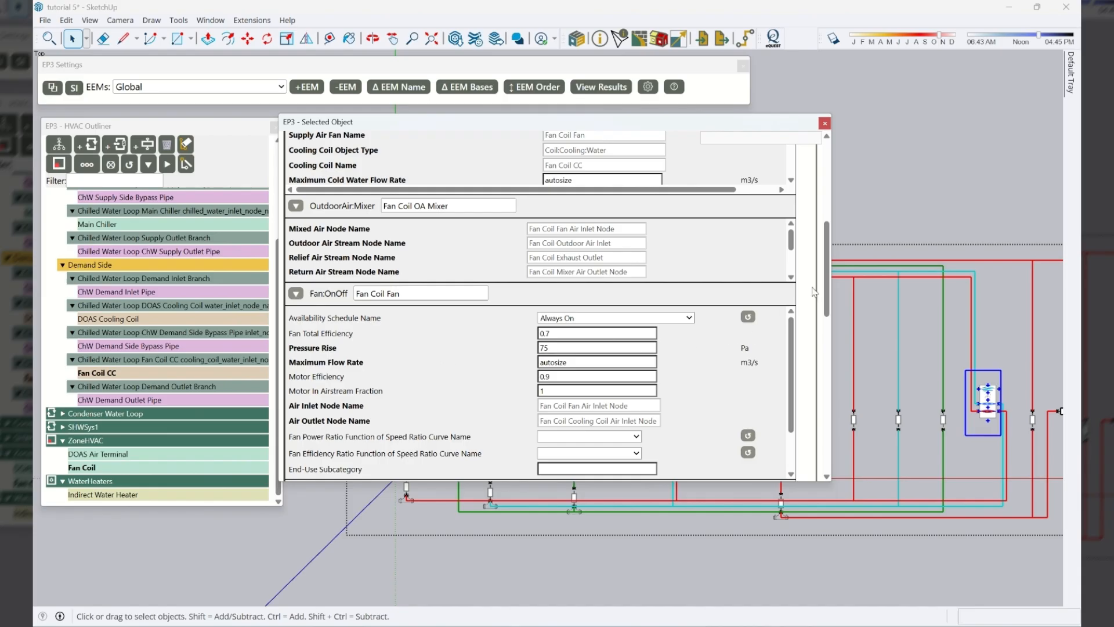
pyautogui.scroll(-3, 812, 320)
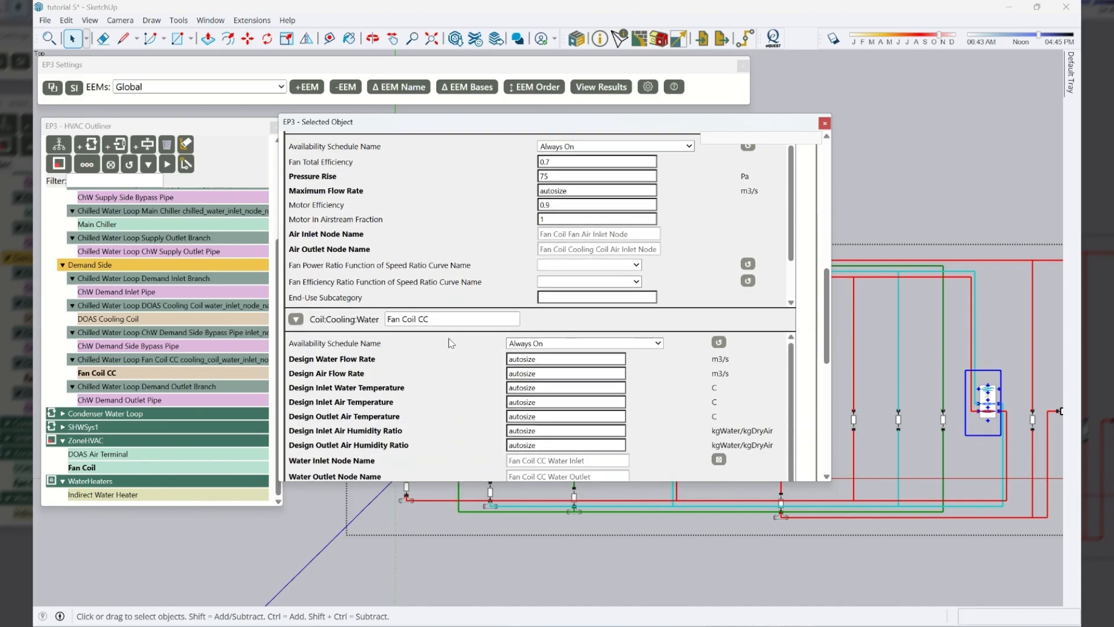
pyautogui.scroll(-4, 824, 328)
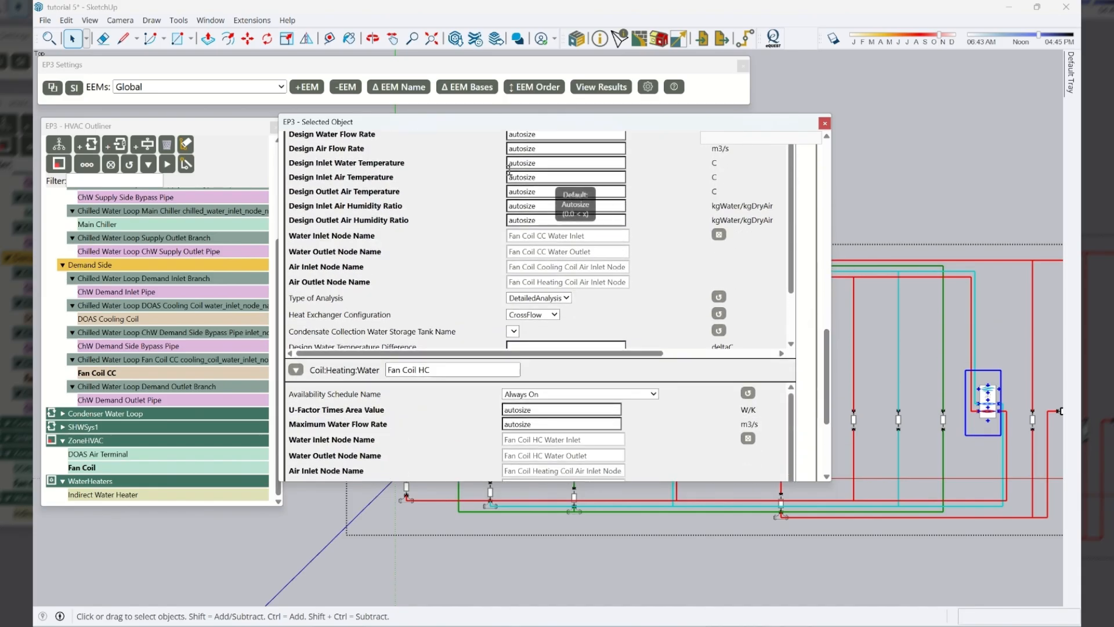
pyautogui.moveTo(471, 123); pyautogui.dragTo(252, 121)
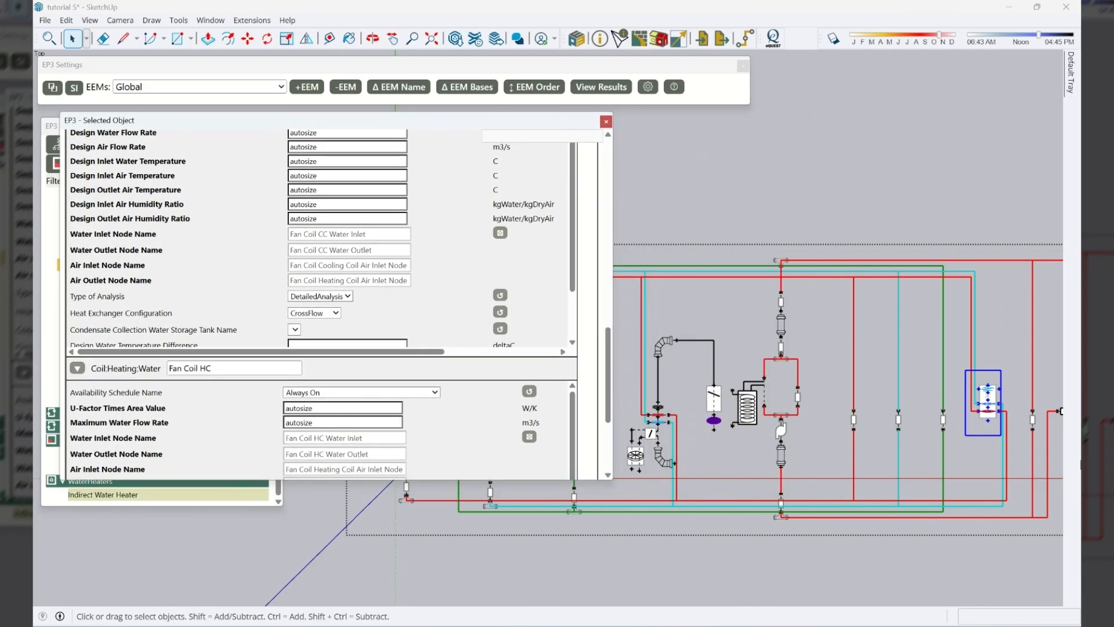
pyautogui.scroll(8, 1018, 429)
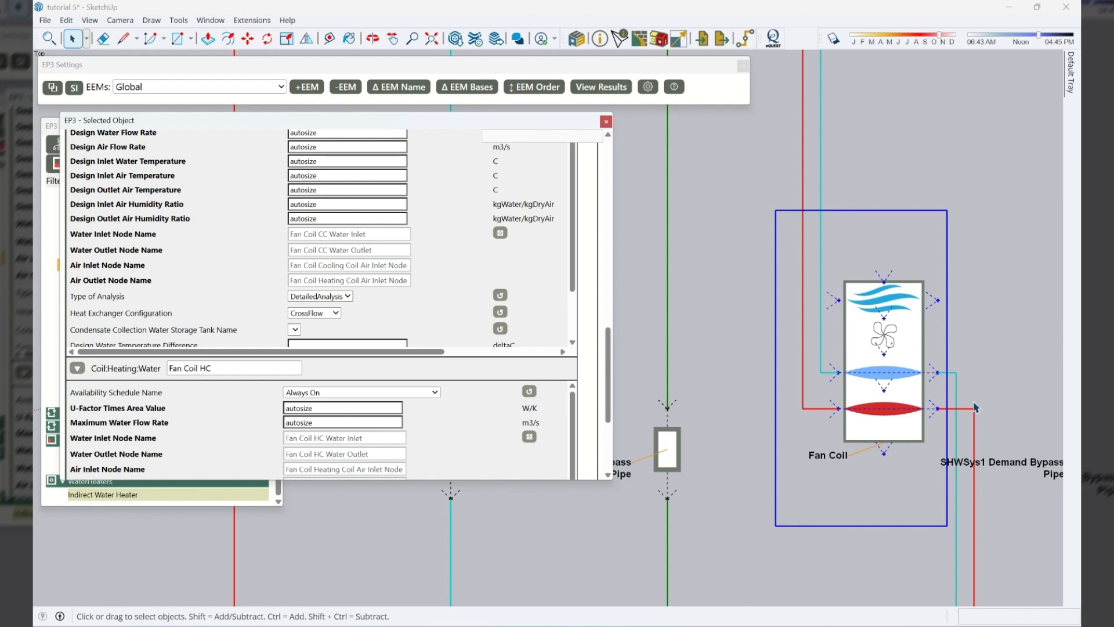
# Trace the Fan Coil's air and water node names through the mixer, fan, cooling coil and heating coil against the diagram
pyautogui.moveTo(607, 353); pyautogui.dragTo(613, 158)
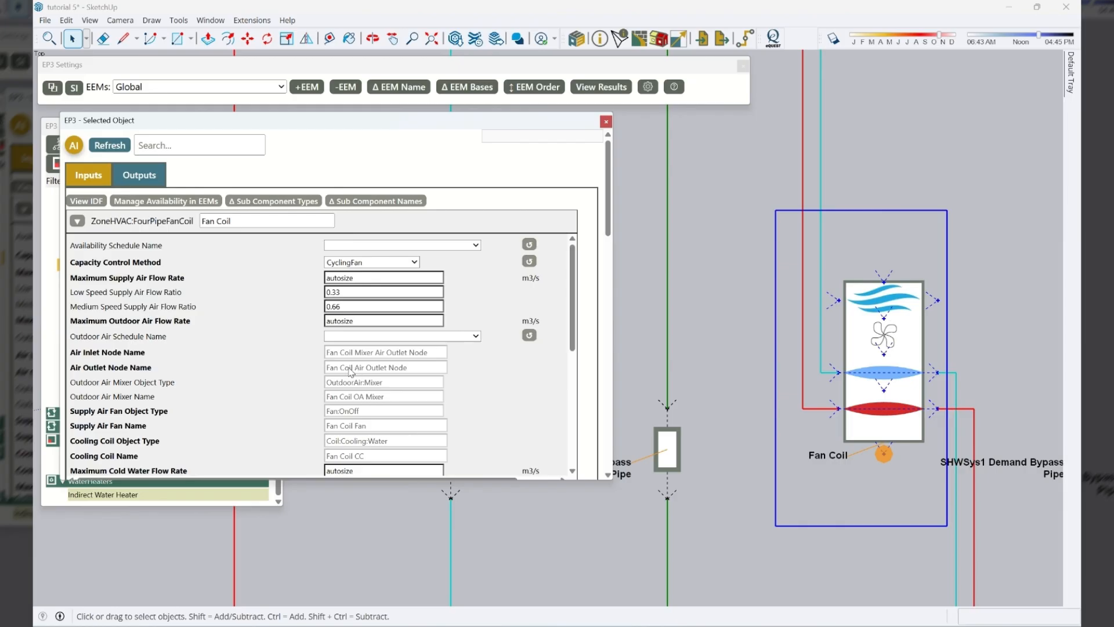
pyautogui.scroll(-5, 350, 372)
pyautogui.scroll(-5, 345, 328)
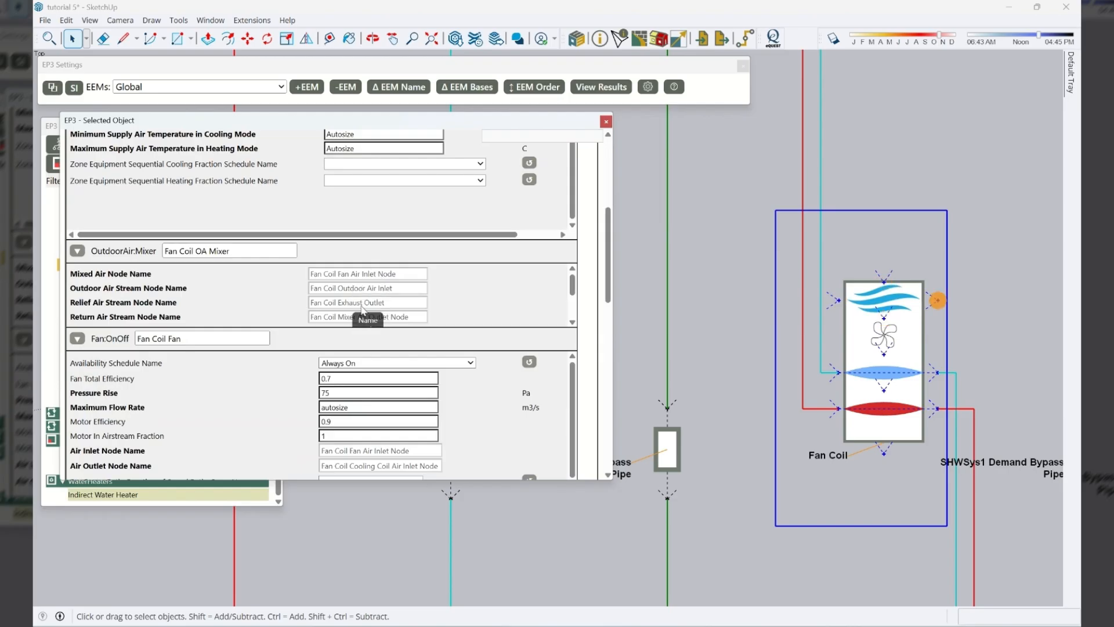
pyautogui.scroll(-2, 366, 293)
pyautogui.scroll(-2, 446, 401)
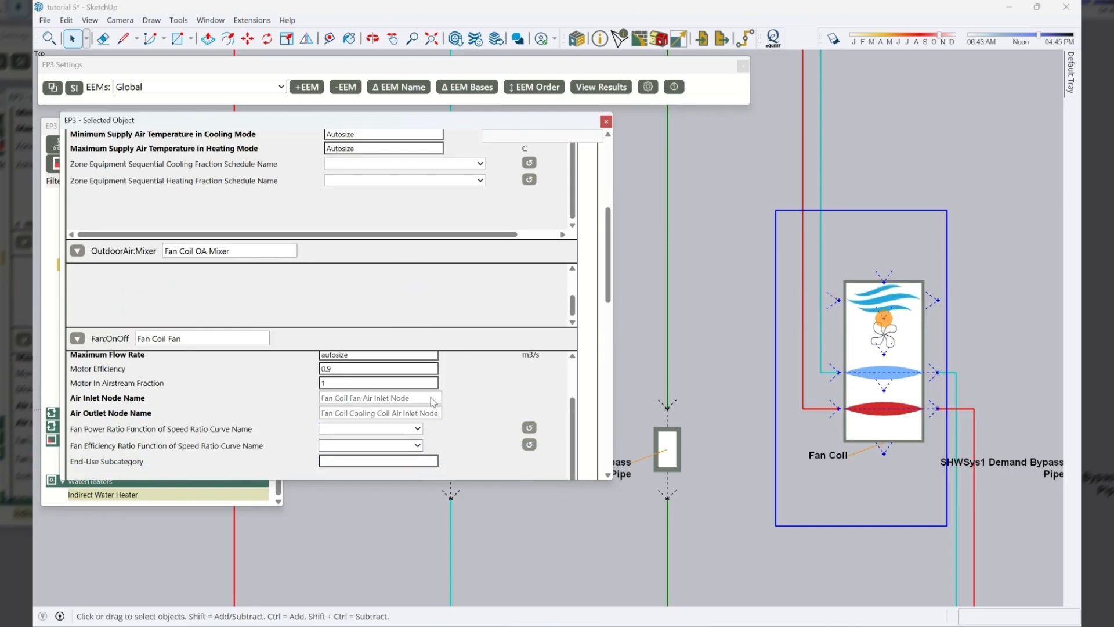
pyautogui.scroll(-3, 446, 396)
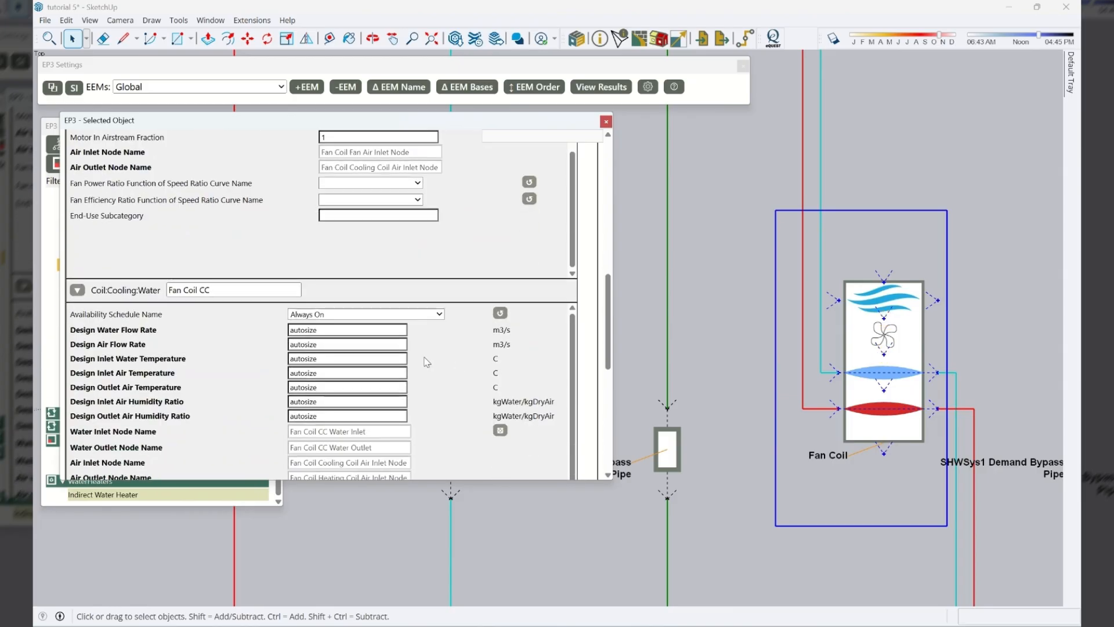
pyautogui.scroll(-2, 455, 317)
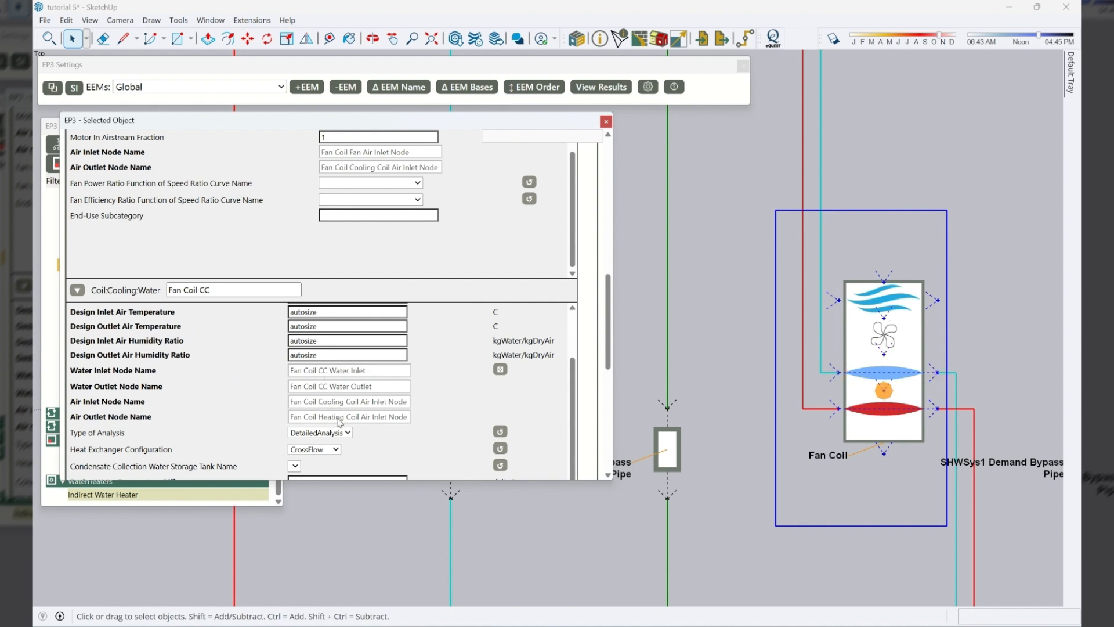
pyautogui.scroll(-2, 417, 374)
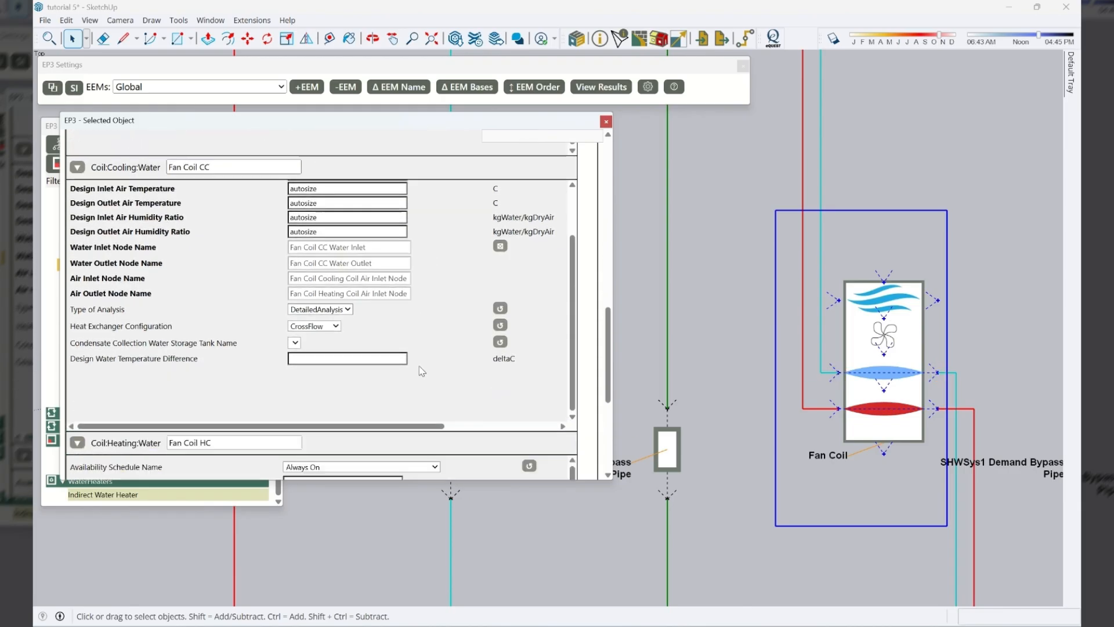
pyautogui.scroll(-2, 418, 374)
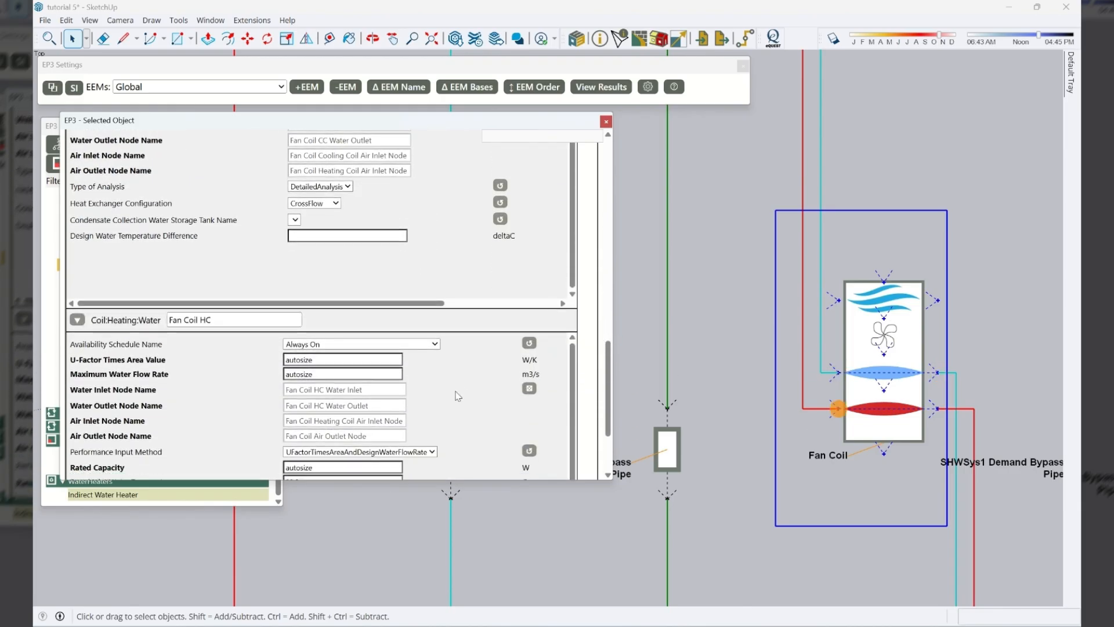
pyautogui.scroll(-1, 455, 396)
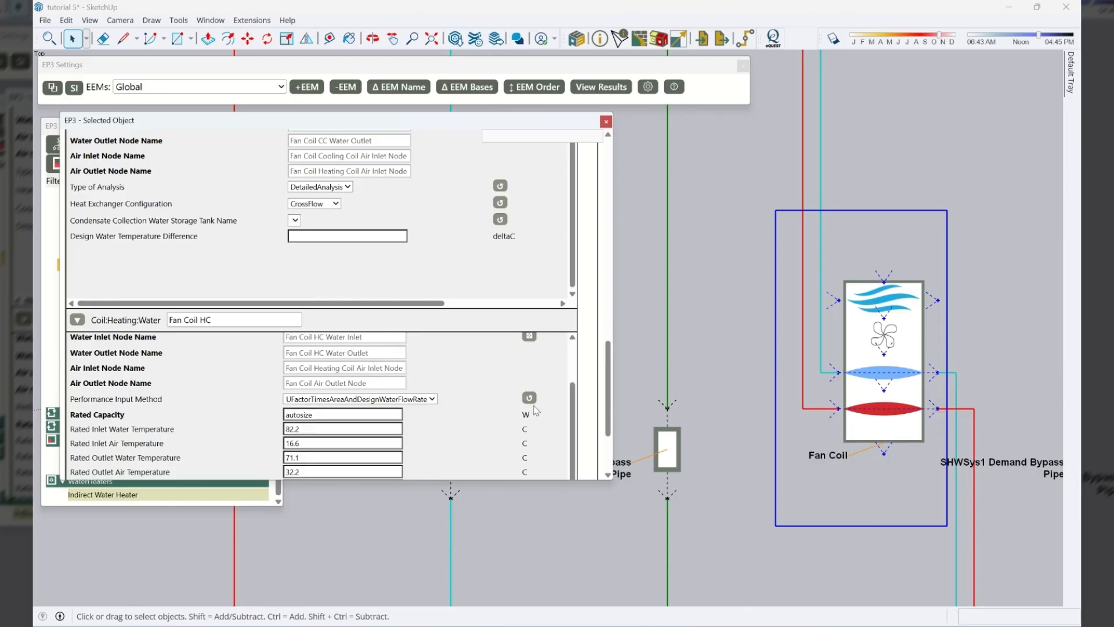
# Set the availability schedule of the Fan Coil HC heating coil to Always Off and close the object properties
pyautogui.scroll(3, 572, 405)
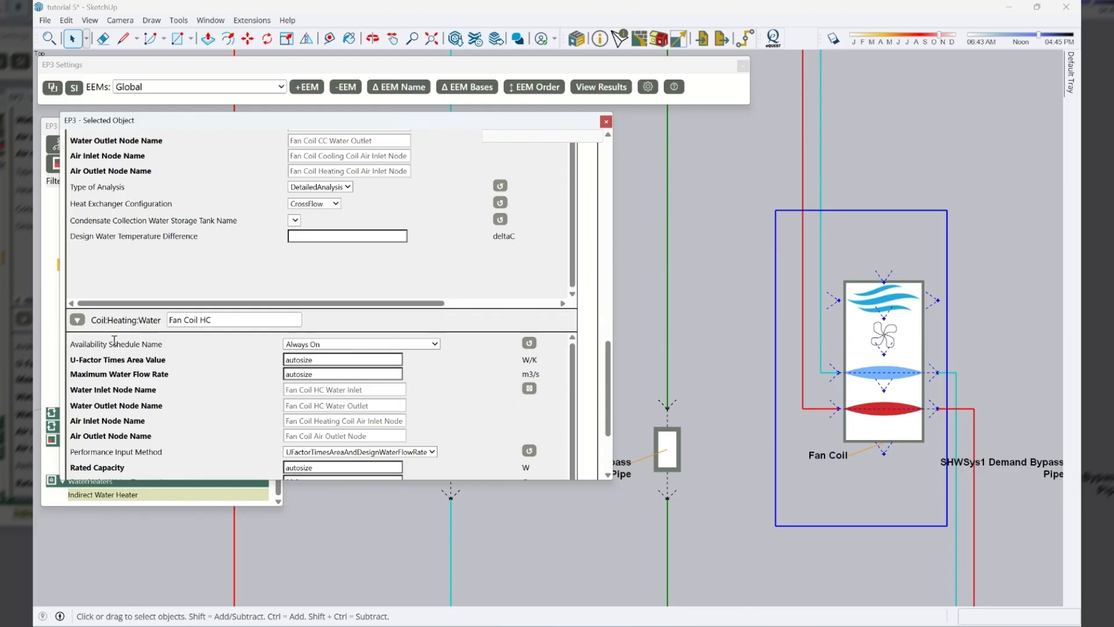
pyautogui.click(336, 347)
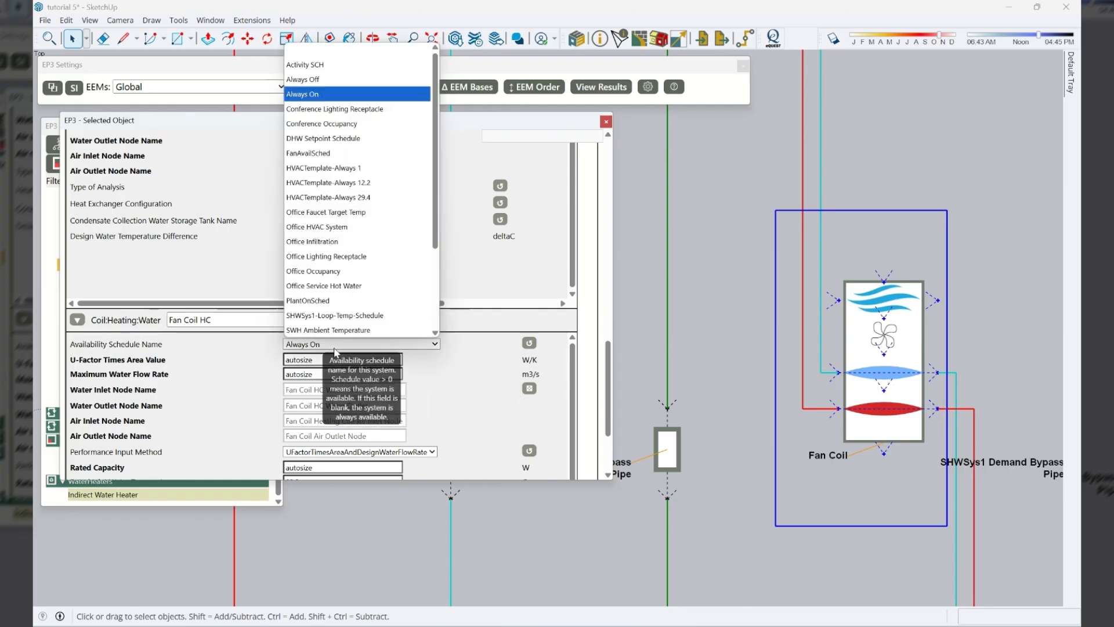
pyautogui.click(305, 80)
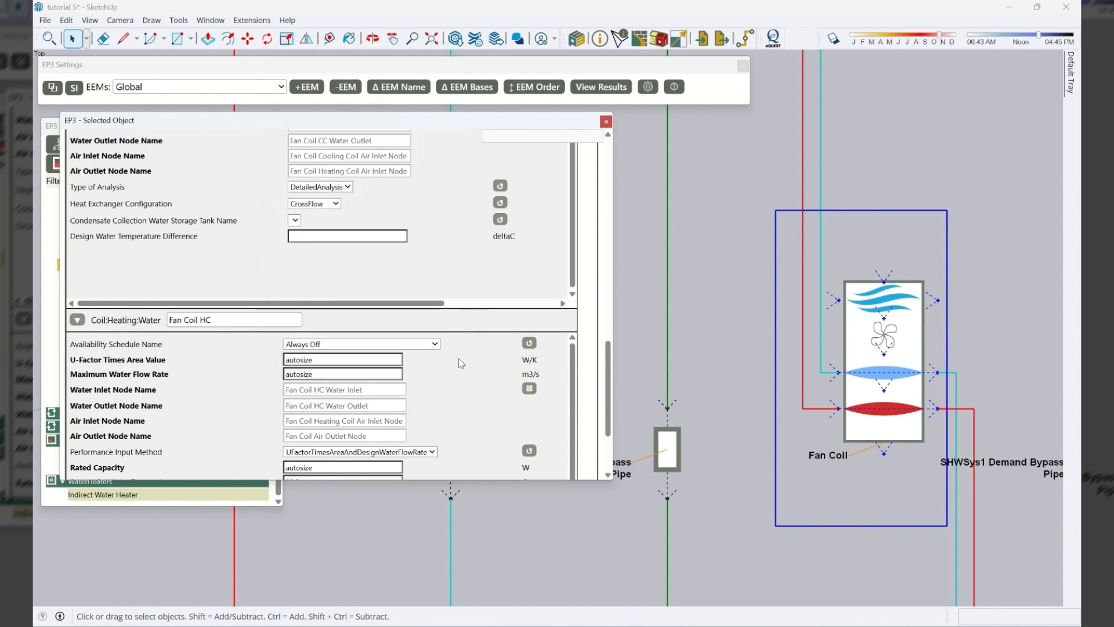
pyautogui.click(605, 121)
# Deselect the Fan Coil with the whole HVAC diagram in view
pyautogui.scroll(-5, 626, 348)
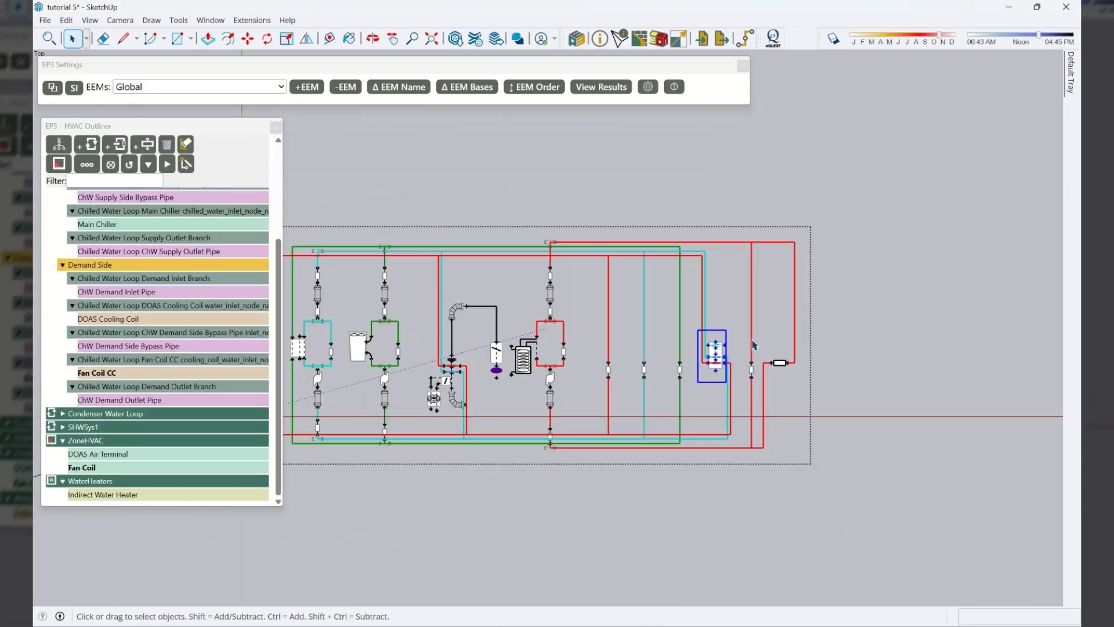
pyautogui.scroll(-1, 704, 381)
pyautogui.scroll(1, 536, 346)
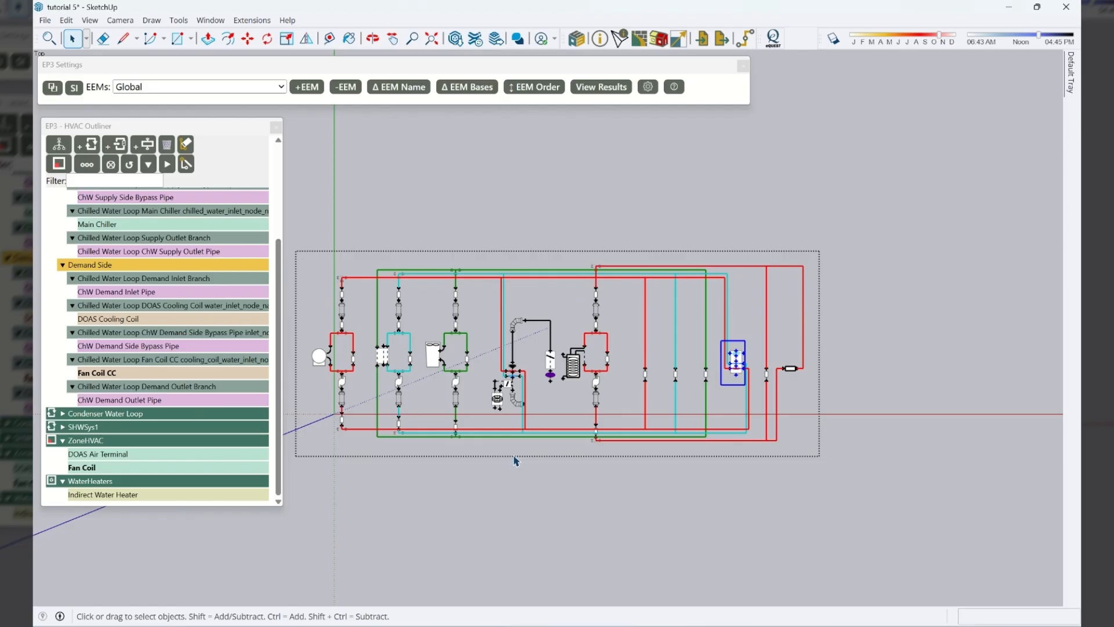
pyautogui.click(560, 222)
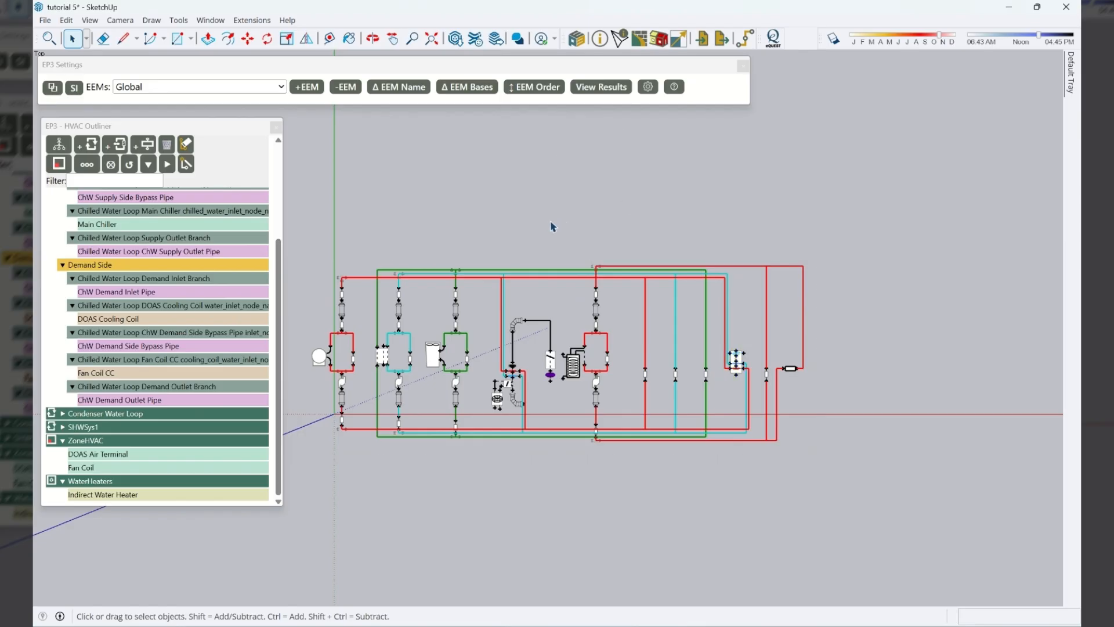
# Open the HVAC diagram group for editing and switch the active EEM from Global to Fan Coil
pyautogui.doubleClick(501, 276)
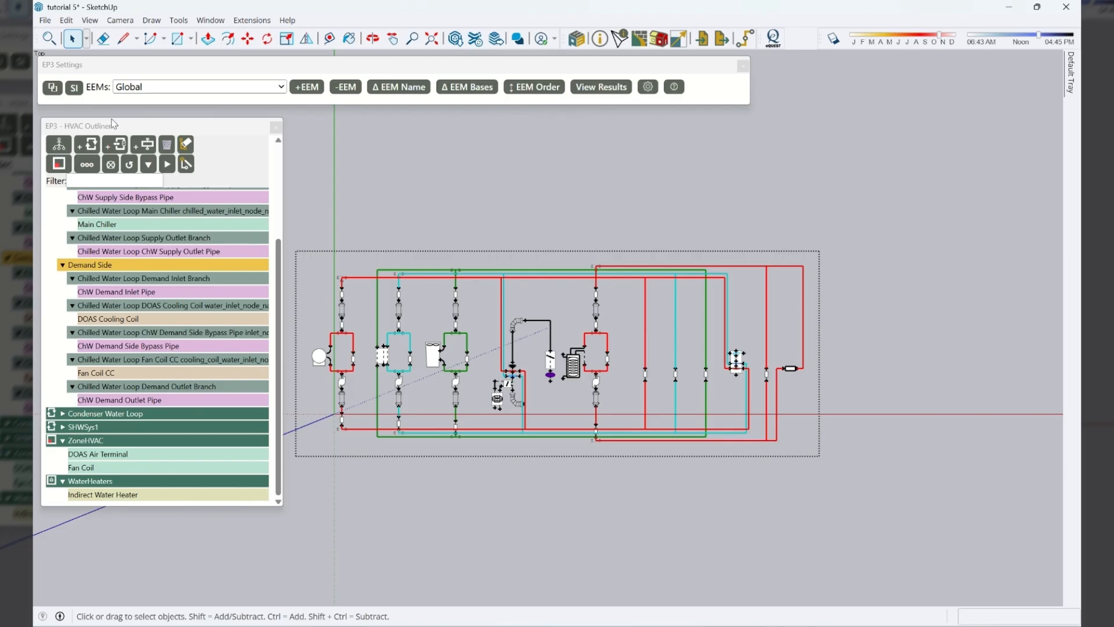
pyautogui.click(154, 88)
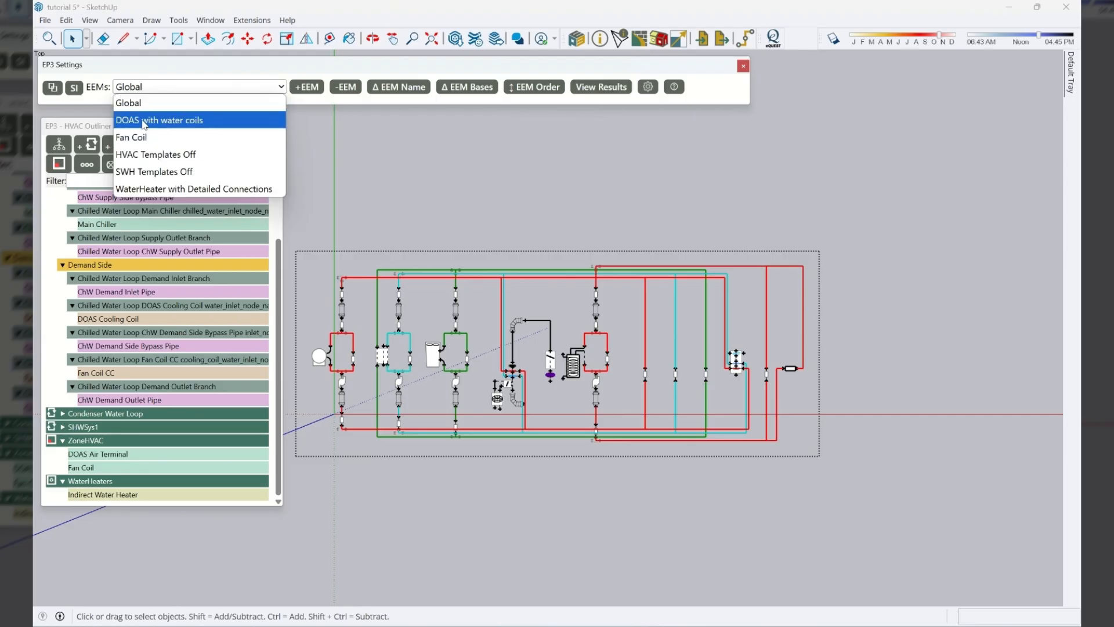
pyautogui.click(126, 137)
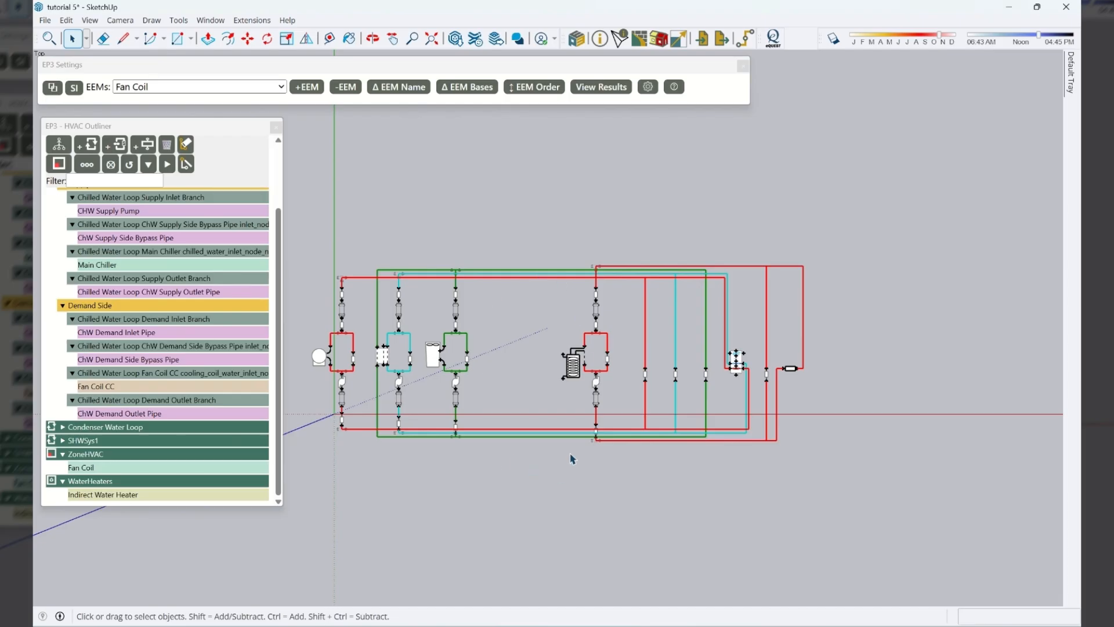
pyautogui.scroll(1, 524, 385)
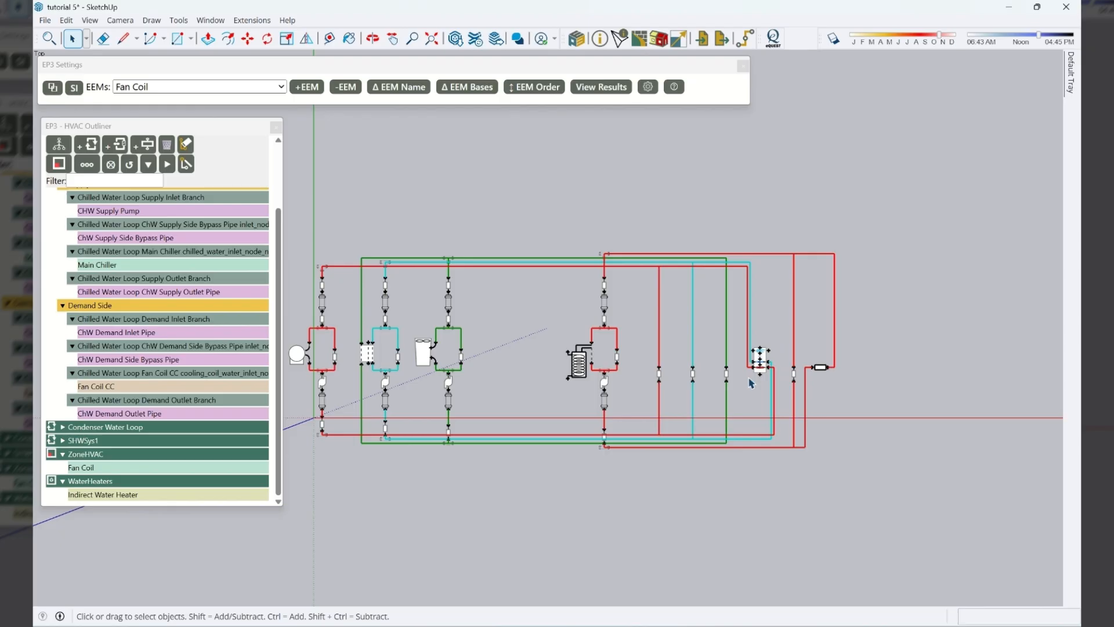
# Display the building geometry with its outliner and return to the HVAC diagram and HVAC Outliner
pyautogui.click(663, 43)
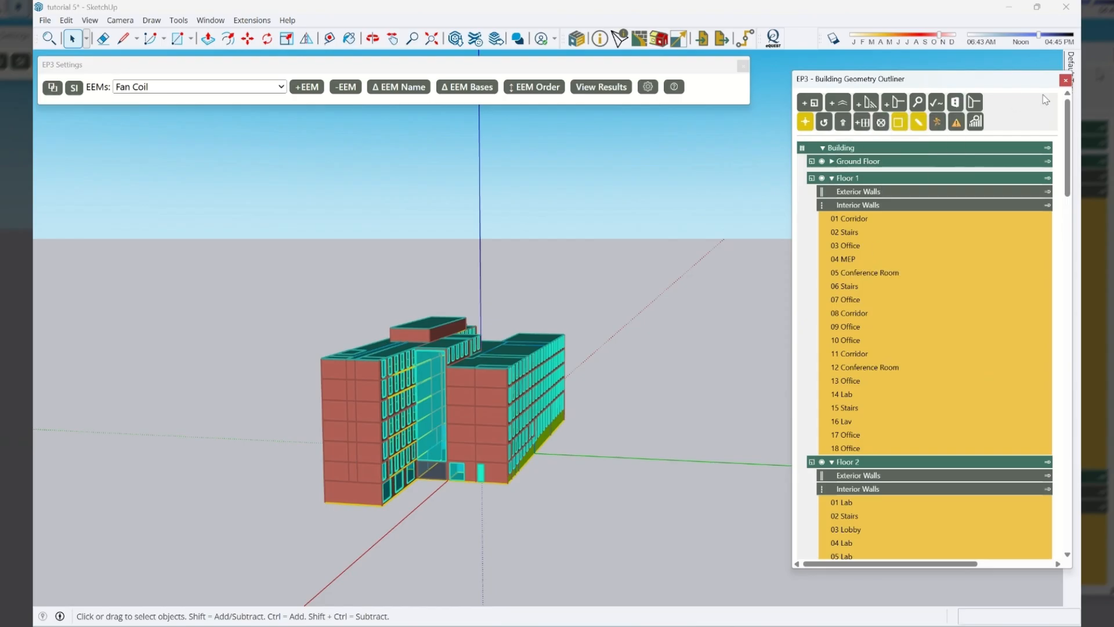
pyautogui.click(1066, 80)
pyautogui.click(663, 40)
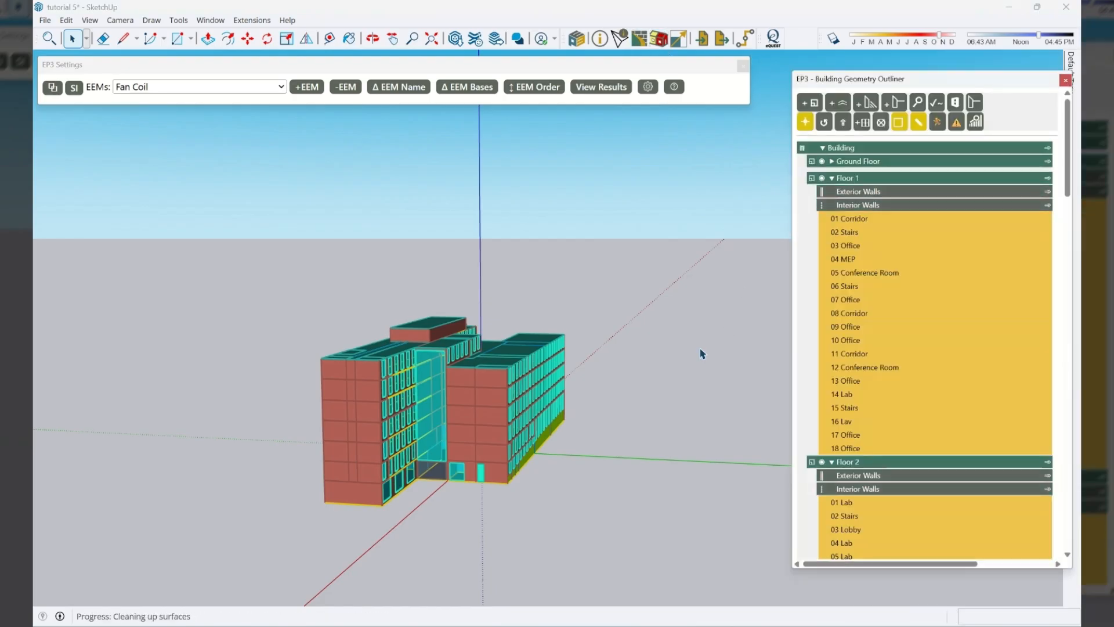
pyautogui.click(745, 40)
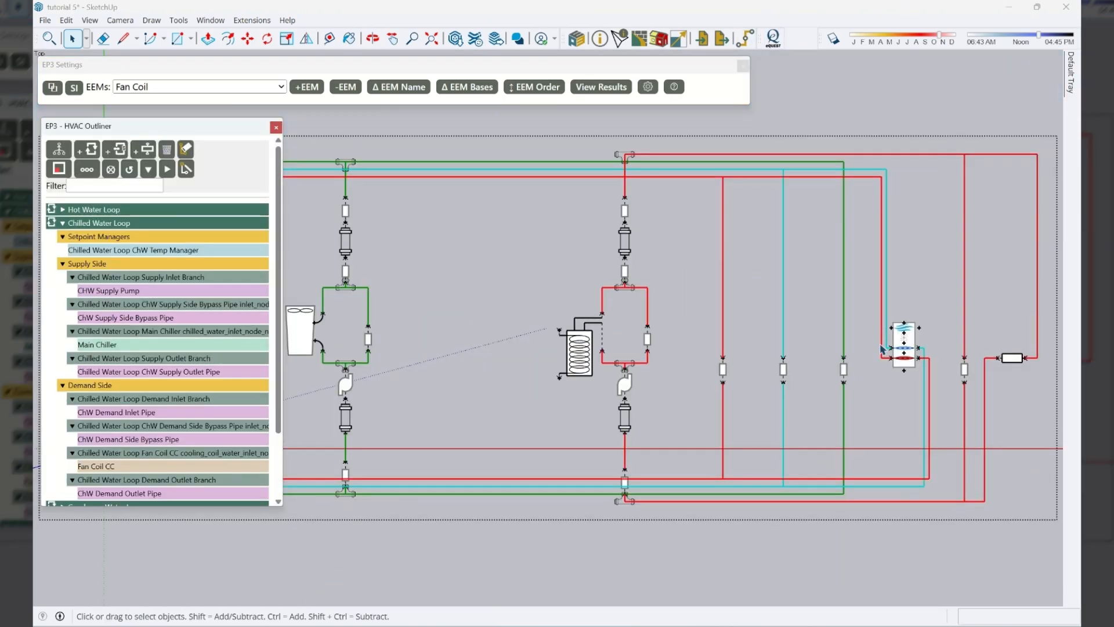
pyautogui.scroll(-2, 648, 332)
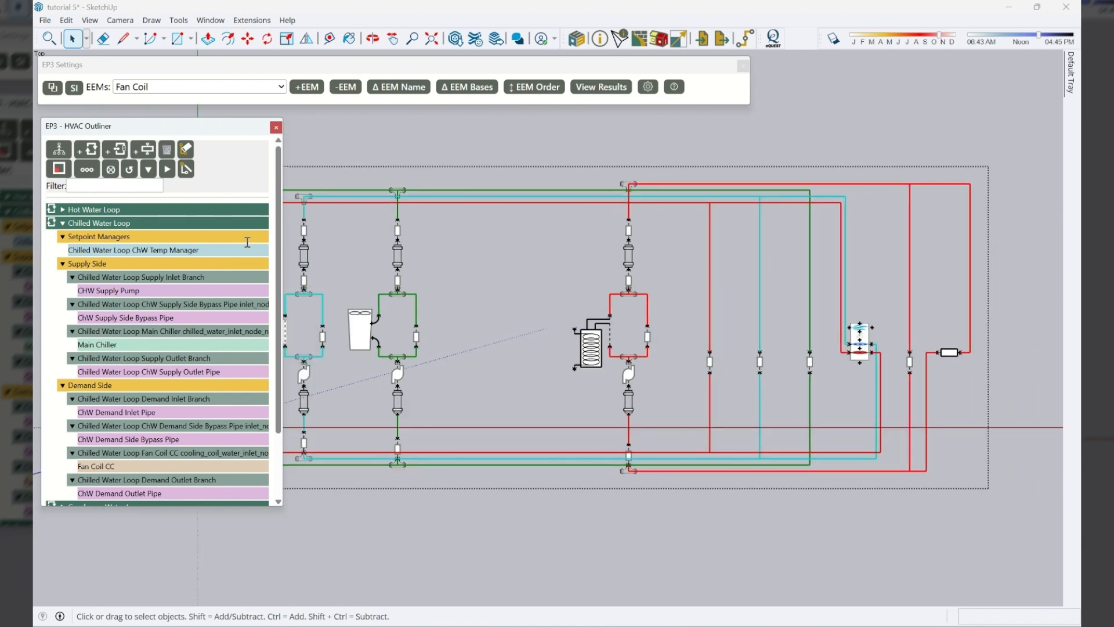
# Open the zone conditioning equipment assignments and compare the lists by template and by zone
pyautogui.click(57, 169)
pyautogui.moveTo(597, 186); pyautogui.dragTo(352, 187)
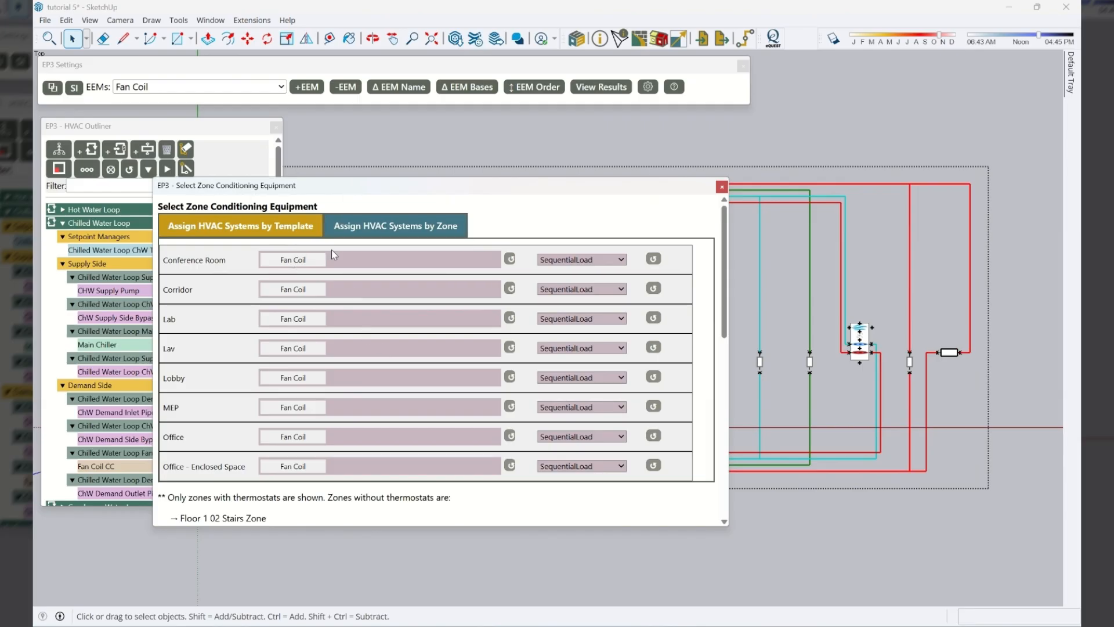
pyautogui.click(410, 230)
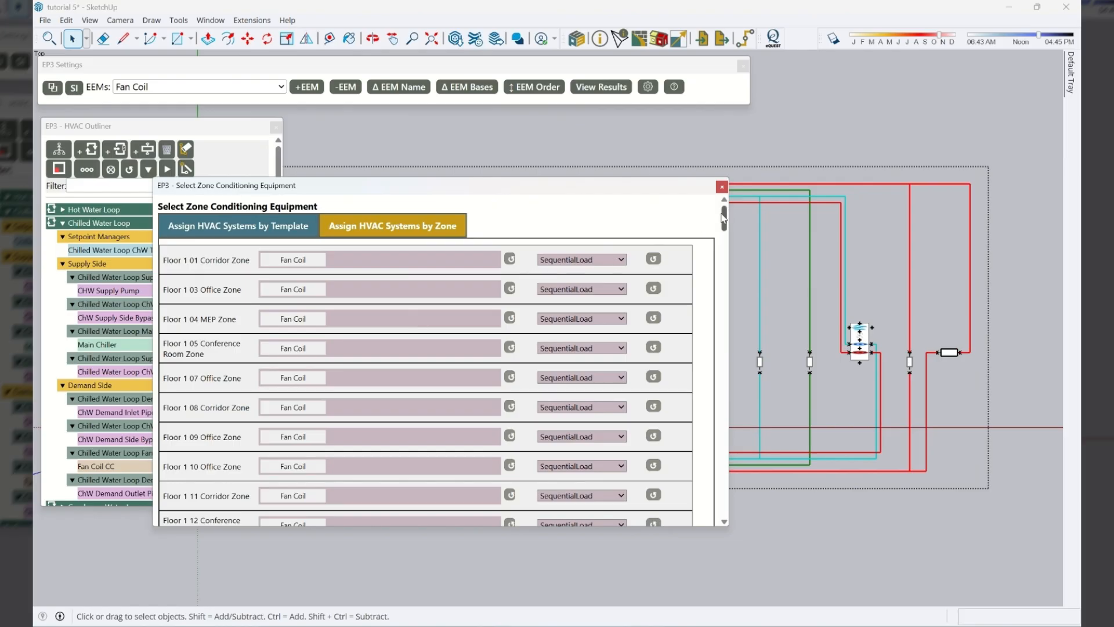
pyautogui.moveTo(727, 223); pyautogui.dragTo(679, 211)
pyautogui.click(249, 226)
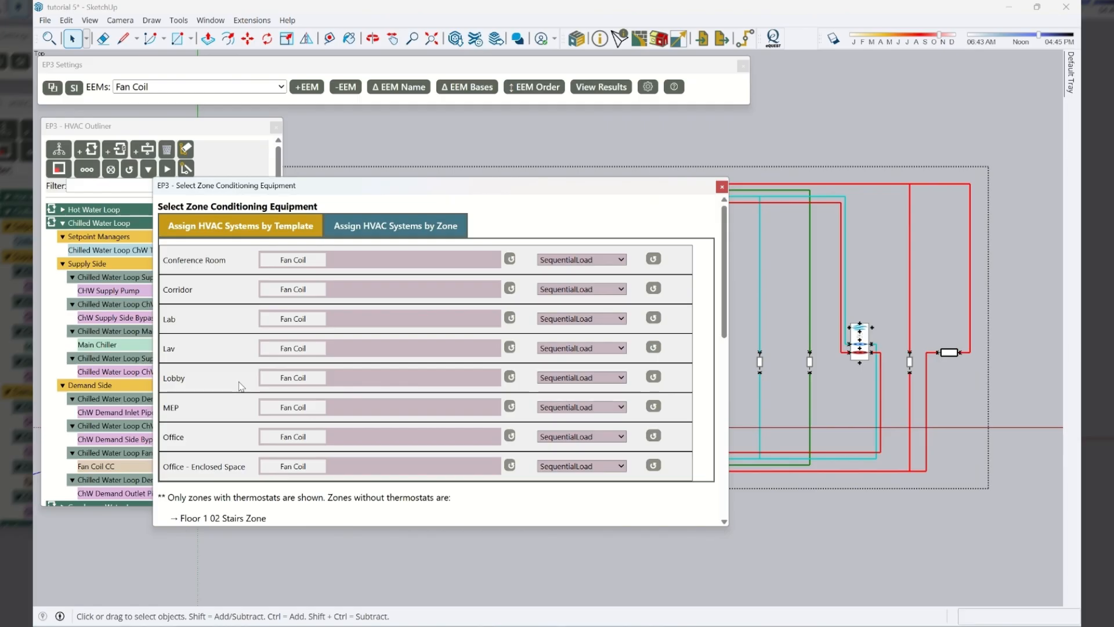
# Assign the Fan Coil to all eight templates, from Conference Room and Corridor through Office and Office - Enclosed Space
pyautogui.click(283, 260)
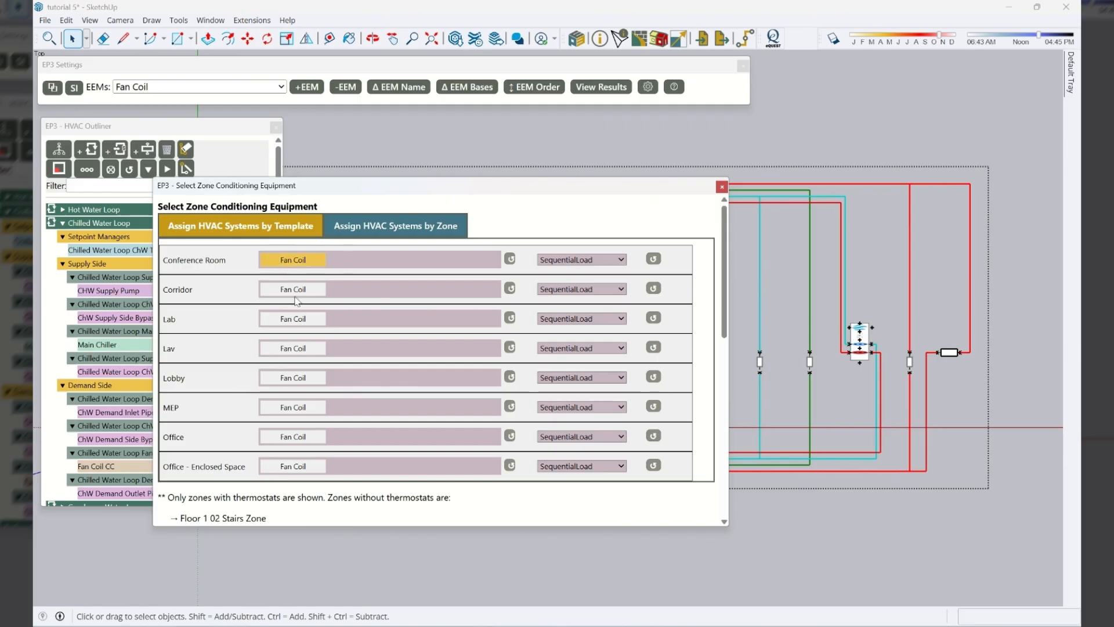
pyautogui.click(292, 289)
pyautogui.click(285, 321)
pyautogui.click(282, 348)
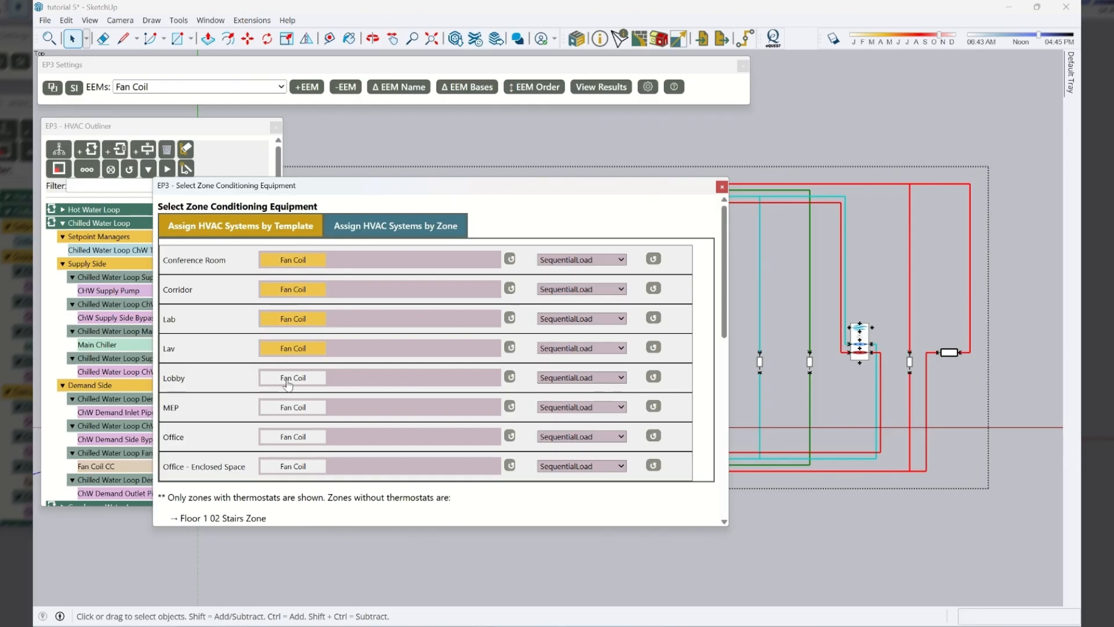
pyautogui.click(283, 380)
pyautogui.click(272, 412)
pyautogui.click(273, 440)
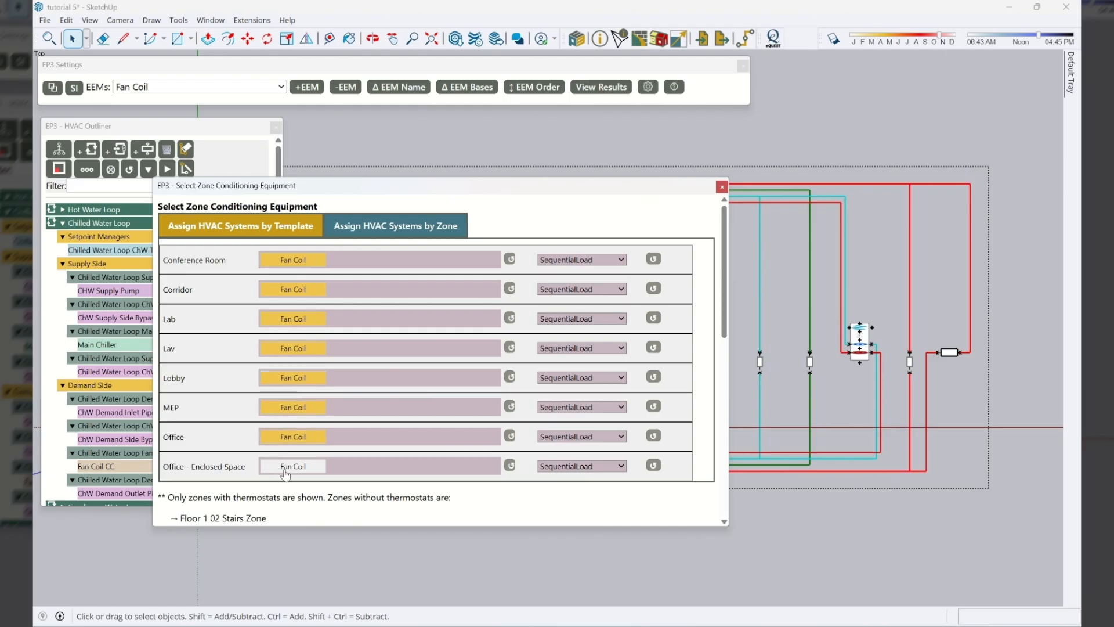
pyautogui.click(282, 469)
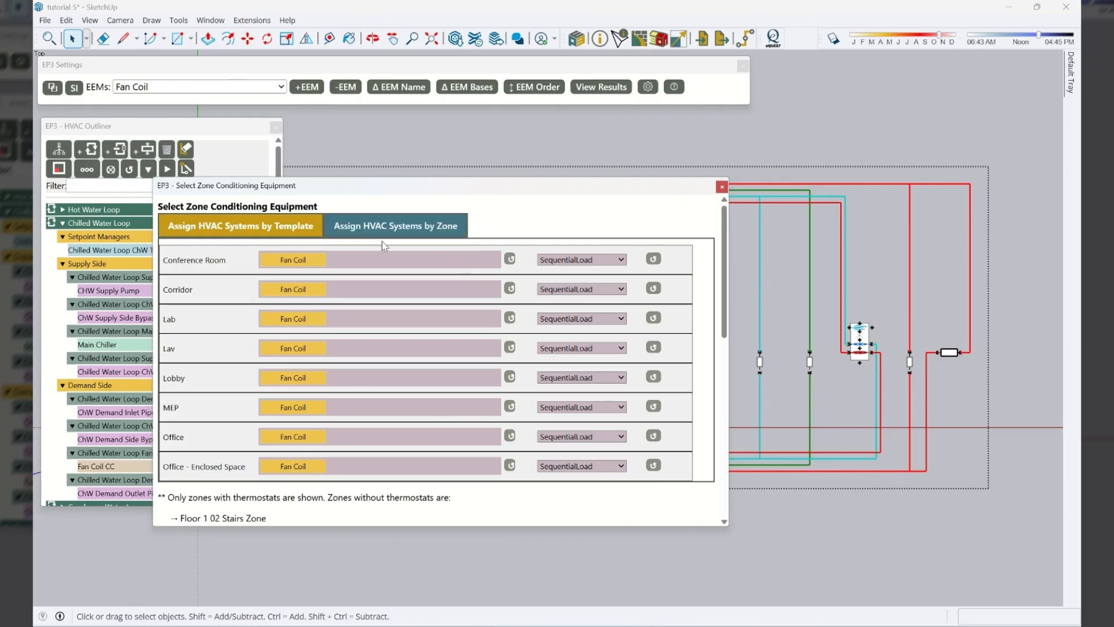
# Check the Fan Coil assignments in the by-zone list and close the zone conditioning equipment selection
pyautogui.click(399, 229)
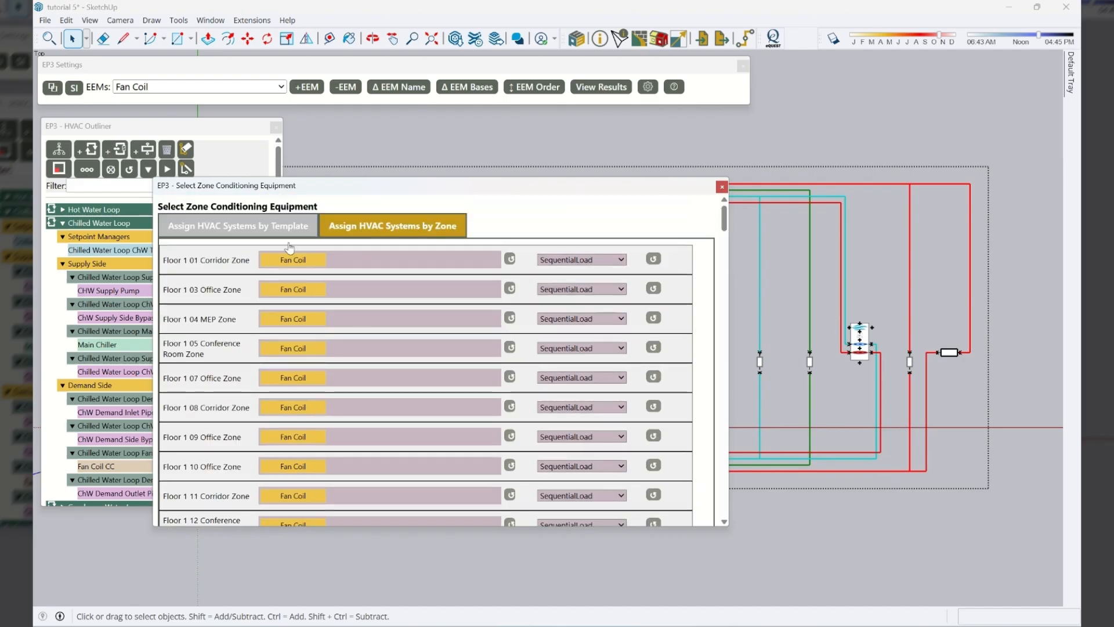
pyautogui.click(230, 233)
pyautogui.click(395, 232)
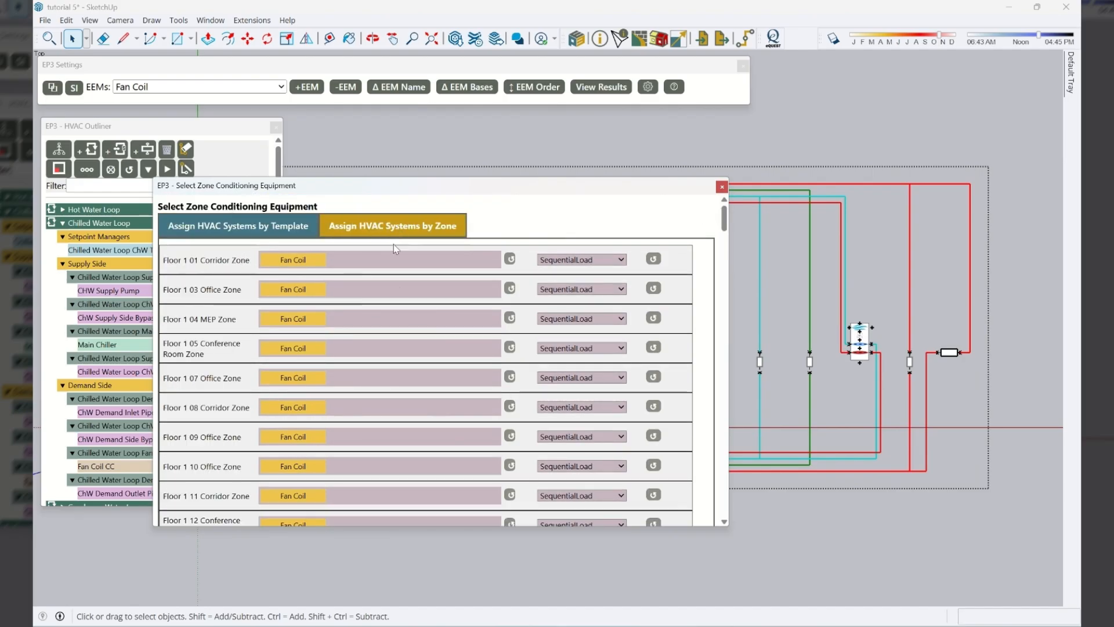
pyautogui.click(721, 187)
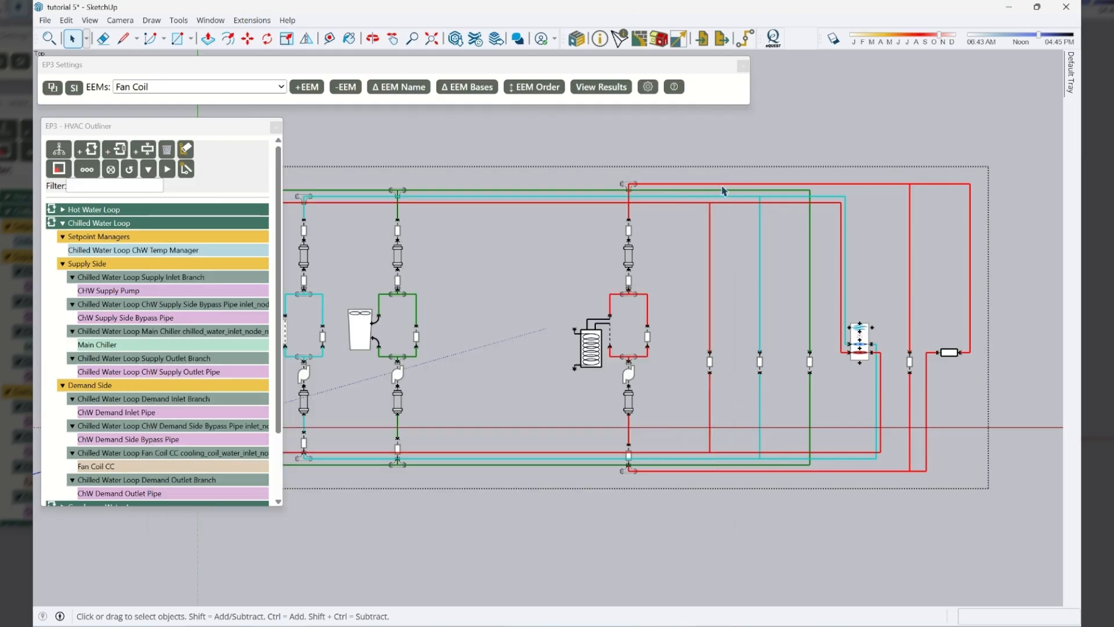
# Open the Fan Coil's object properties, expand its replicated objects for ZoneHVAC:FourPipeFanCoil, and enlarge the window to show more zones
pyautogui.click(861, 336)
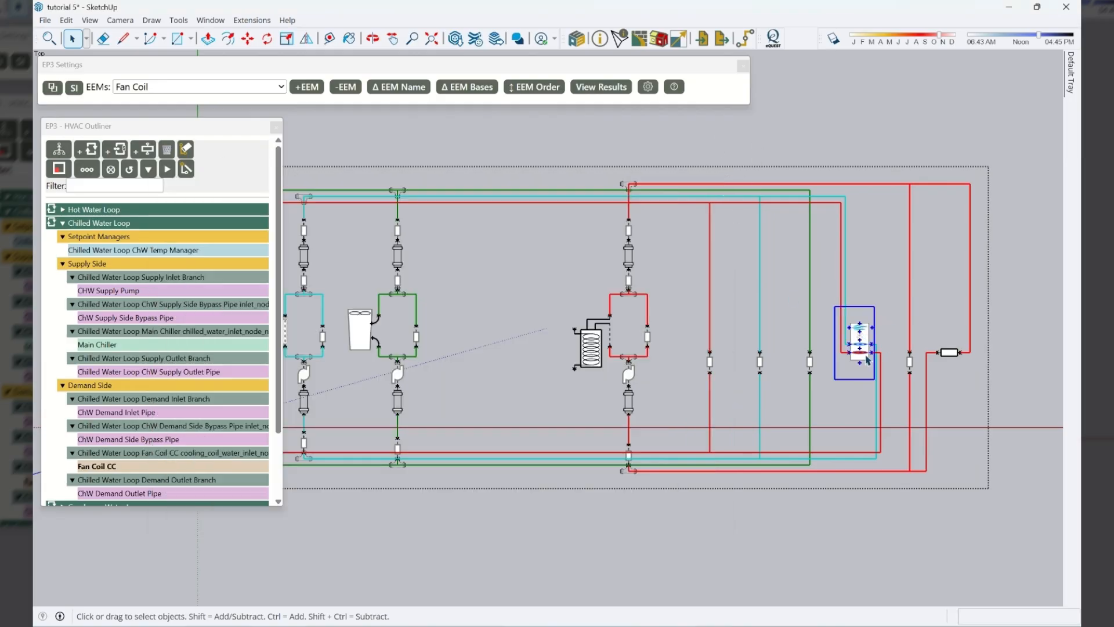
pyautogui.click(620, 38)
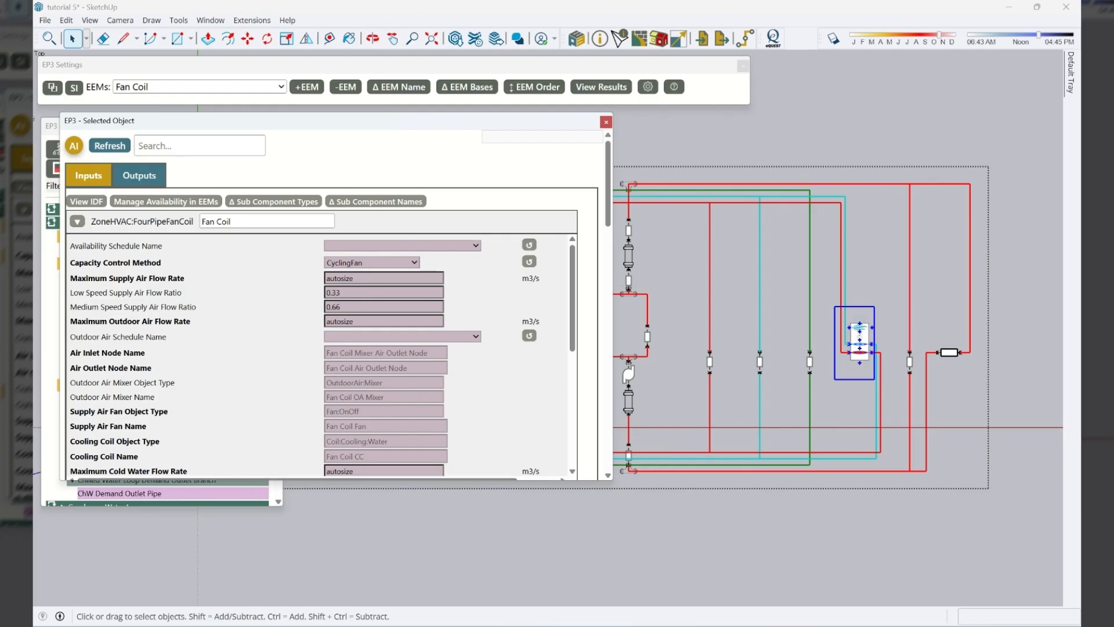
pyautogui.click(78, 223)
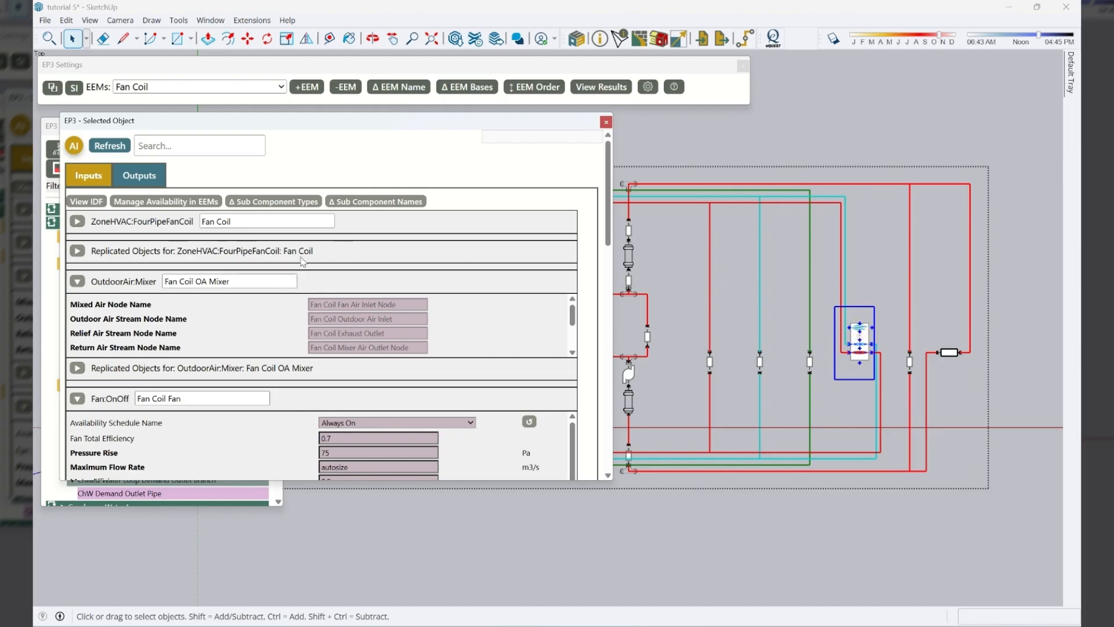
pyautogui.click(77, 251)
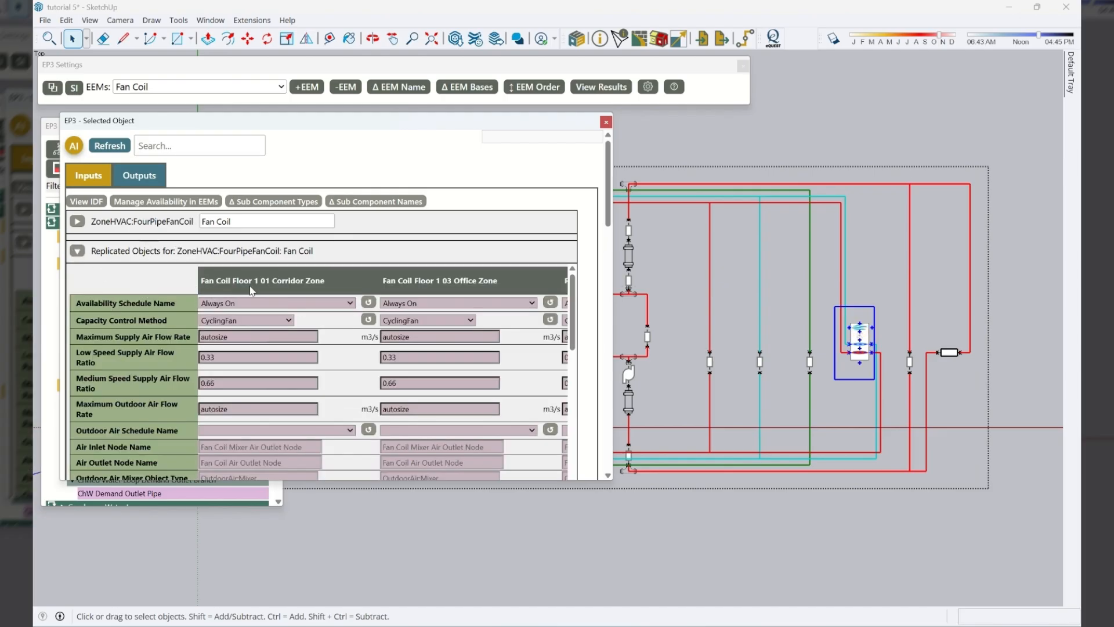
pyautogui.moveTo(608, 481); pyautogui.dragTo(608, 574)
pyautogui.moveTo(574, 380); pyautogui.dragTo(596, 519)
pyautogui.moveTo(609, 583); pyautogui.dragTo(787, 618)
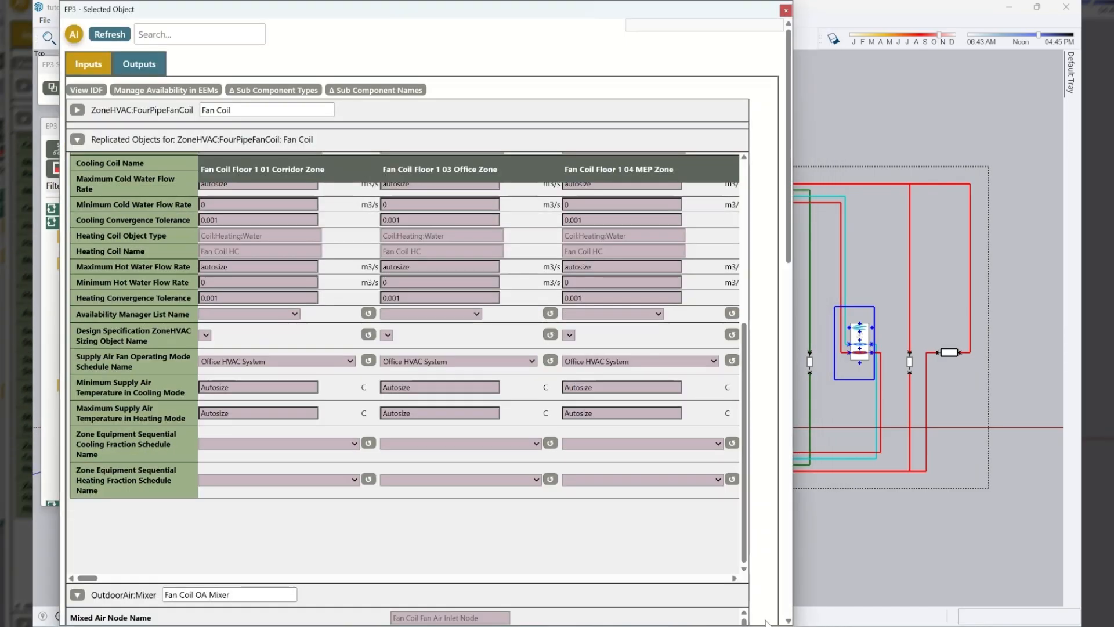
# Examine the replicated fan coil inputs across the zones, including the supply air fan operating mode schedules, then close the properties and deselect the unit
pyautogui.moveTo(82, 577); pyautogui.dragTo(50, 585)
pyautogui.scroll(5, 220, 533)
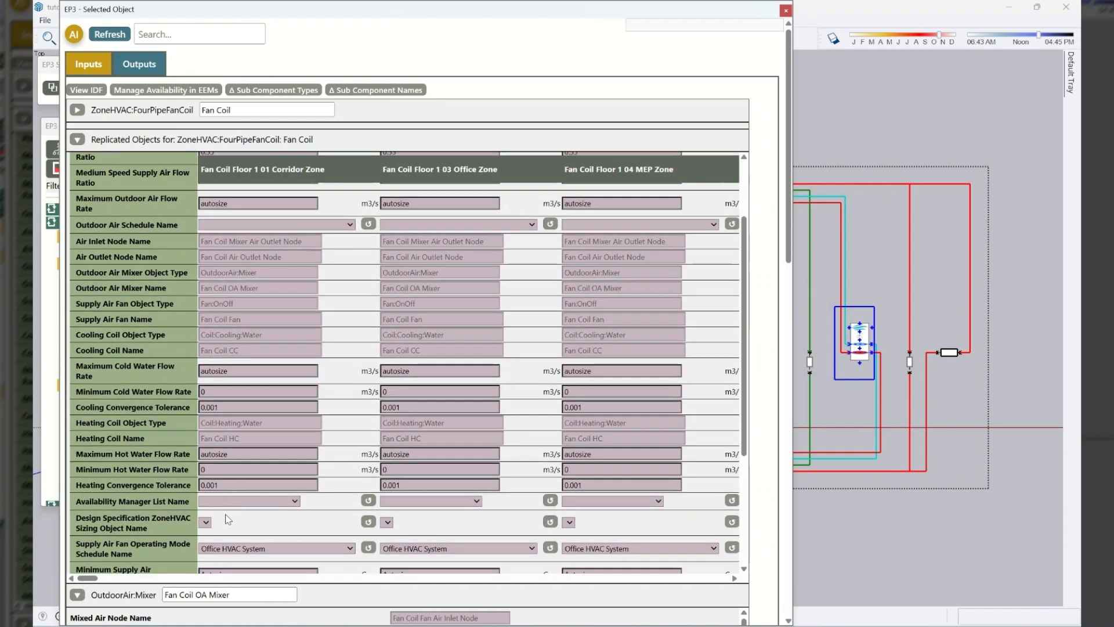
pyautogui.scroll(-3, 328, 412)
pyautogui.scroll(3, 333, 398)
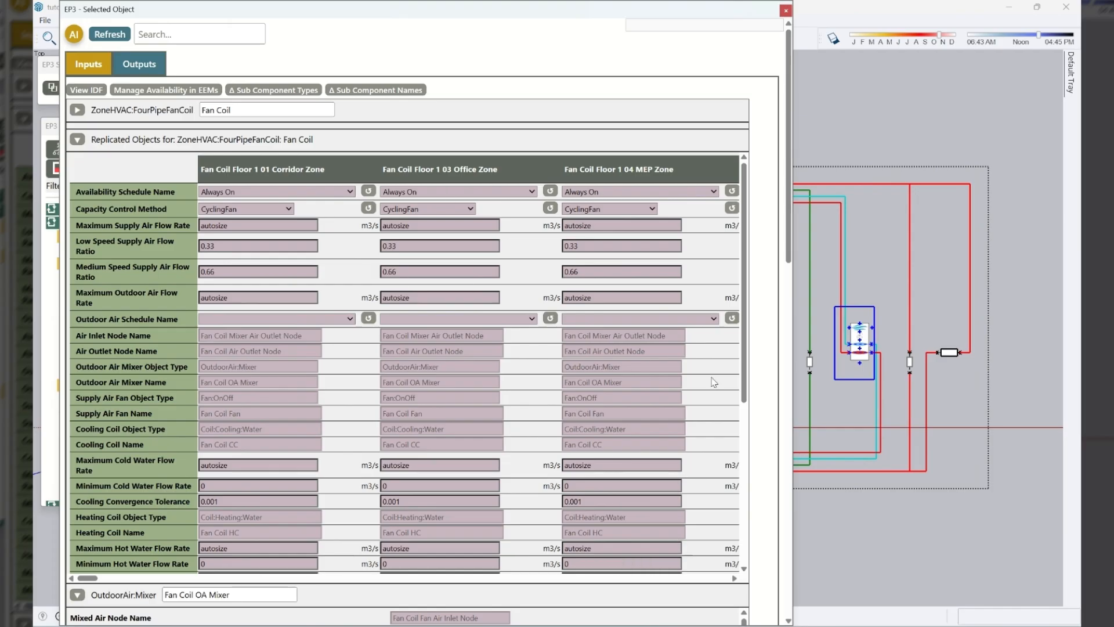
pyautogui.moveTo(744, 209); pyautogui.dragTo(730, 302)
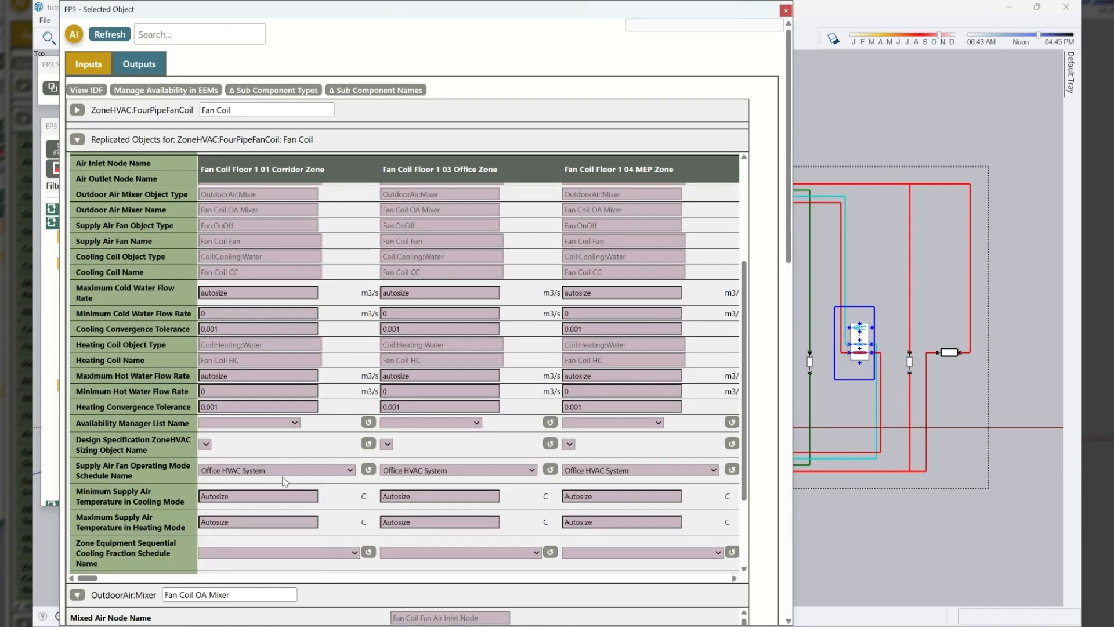
pyautogui.moveTo(95, 579); pyautogui.dragTo(144, 586)
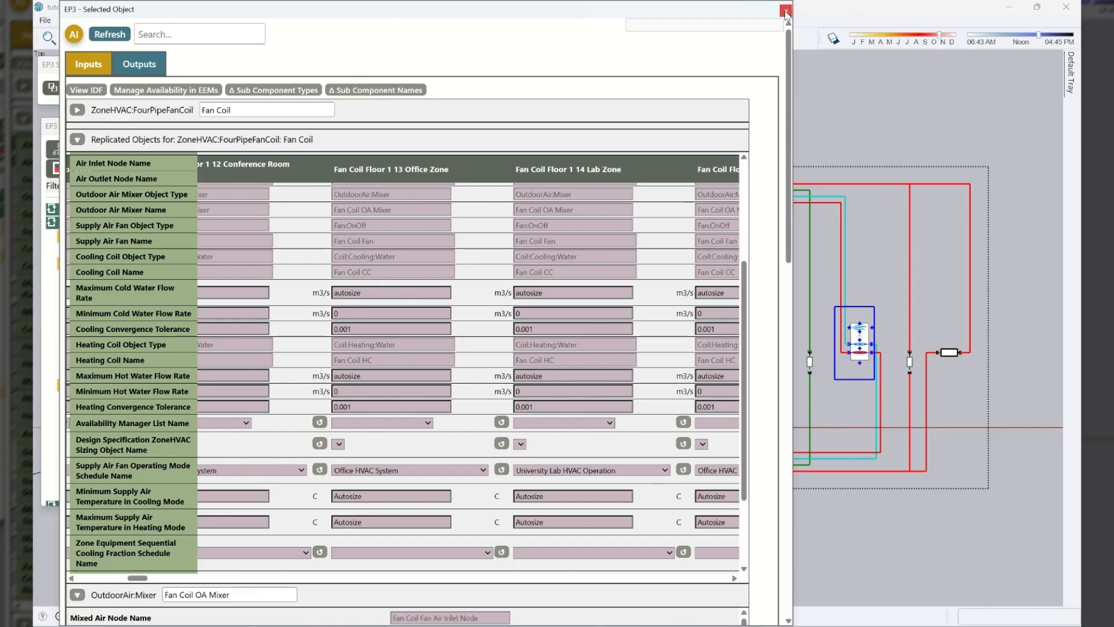
pyautogui.click(786, 10)
pyautogui.click(862, 148)
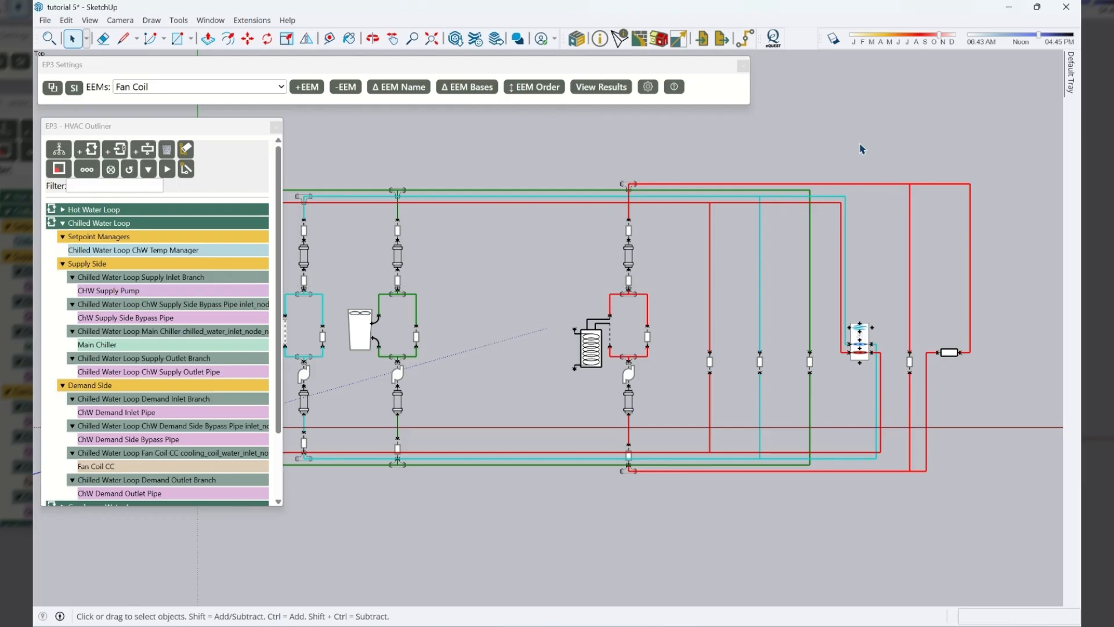
# Open the schedules and internal loads objects and switch the active EEM to Global
pyautogui.click(600, 39)
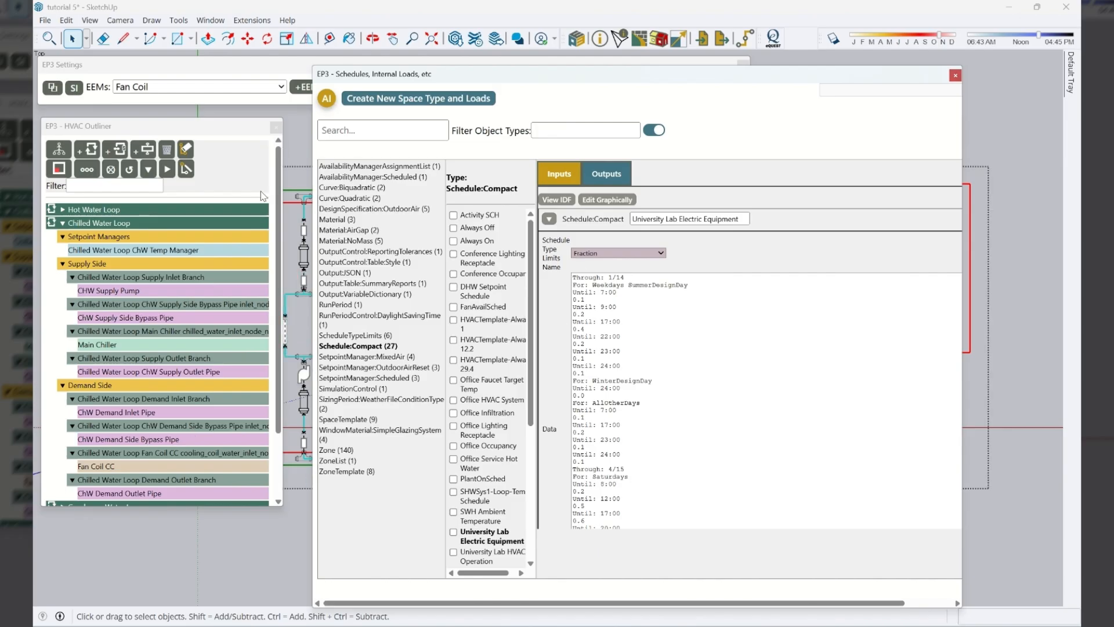
pyautogui.click(211, 92)
pyautogui.click(130, 103)
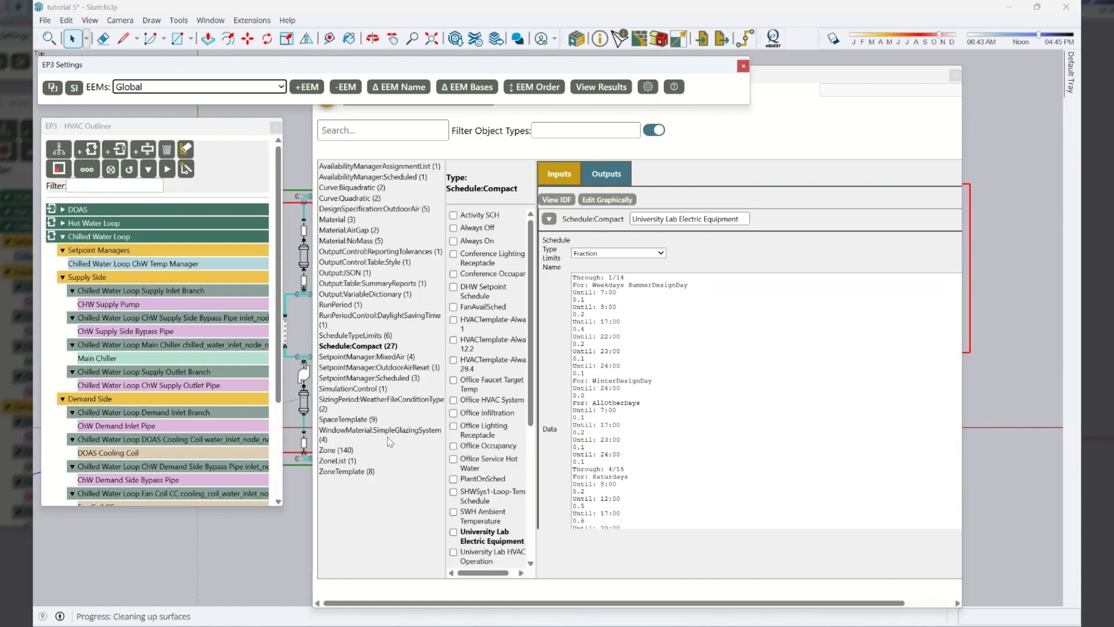
# Set Run Simulation for Weather File Run Periods to No in SimulationControl and close the schedules and internal loads window
pyautogui.click(337, 388)
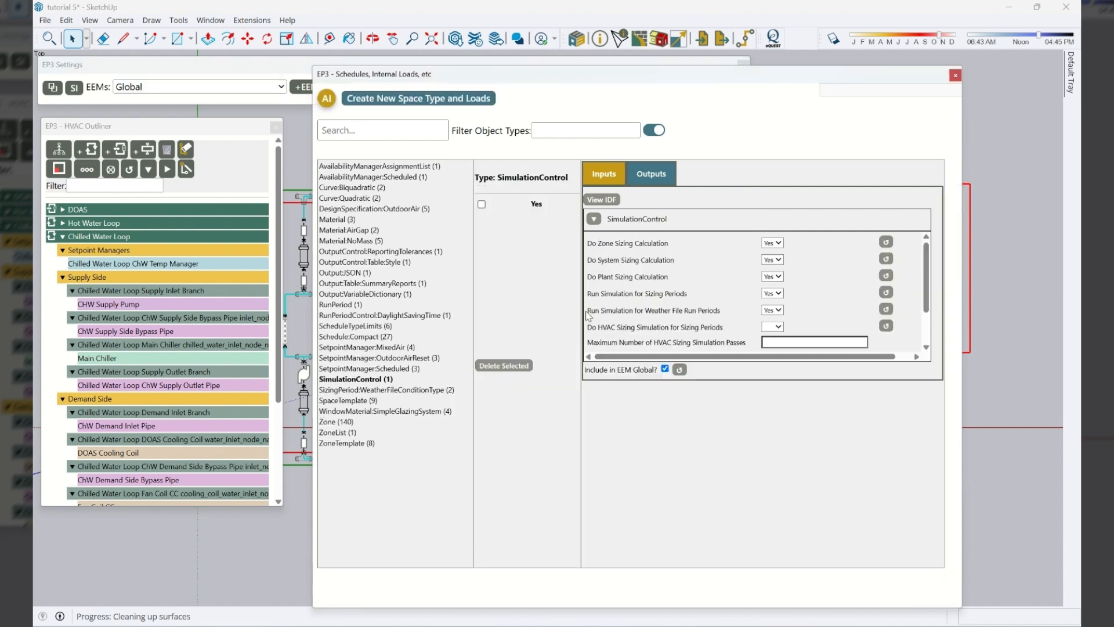
pyautogui.moveTo(586, 311); pyautogui.dragTo(696, 318)
pyautogui.click(771, 309)
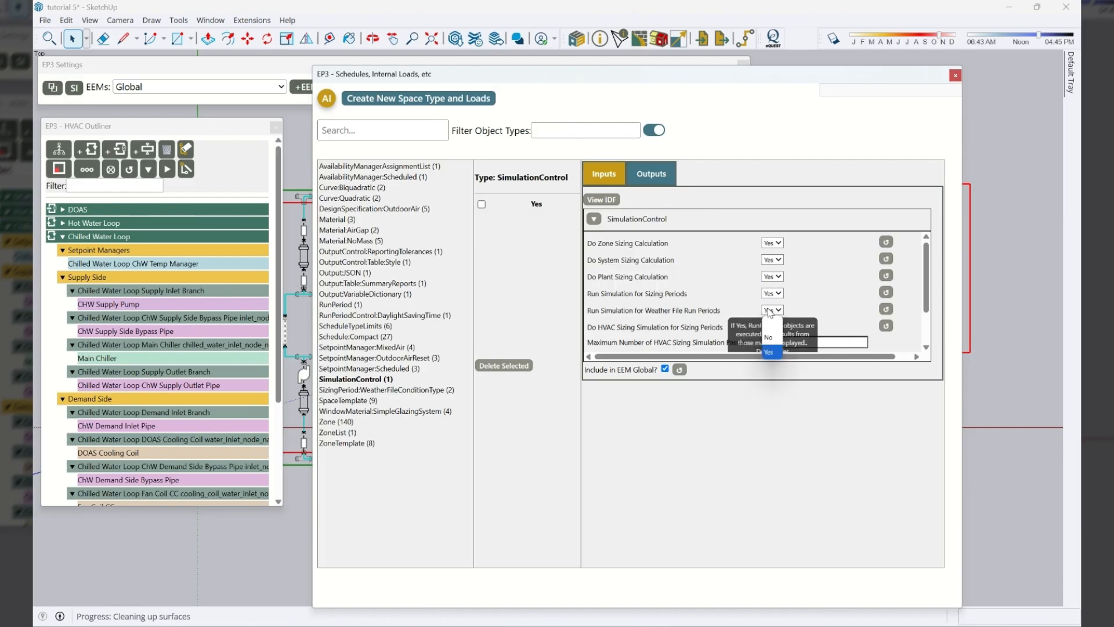
pyautogui.click(769, 340)
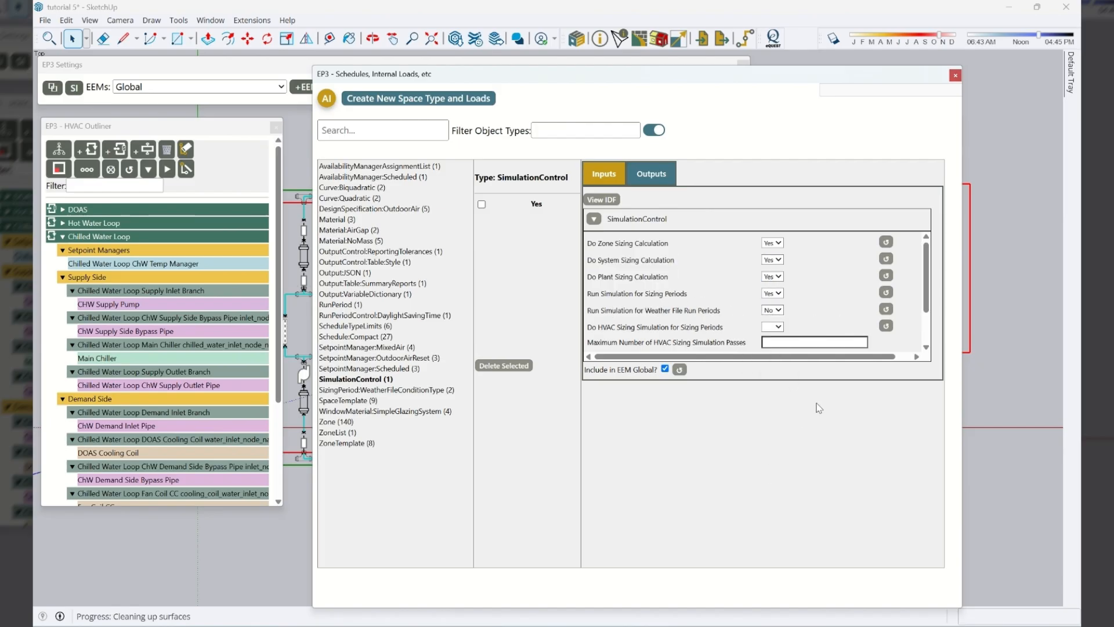
pyautogui.click(954, 75)
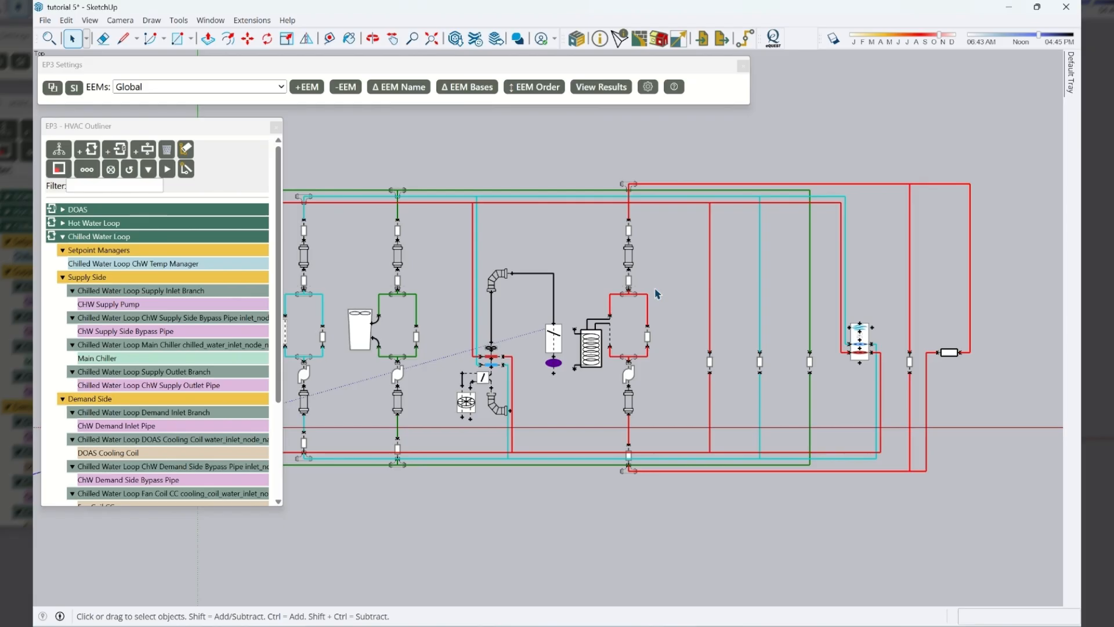
# Open the EP3 settings, enlarge the window to show more model settings, and locate the current weather file entry
pyautogui.click(646, 87)
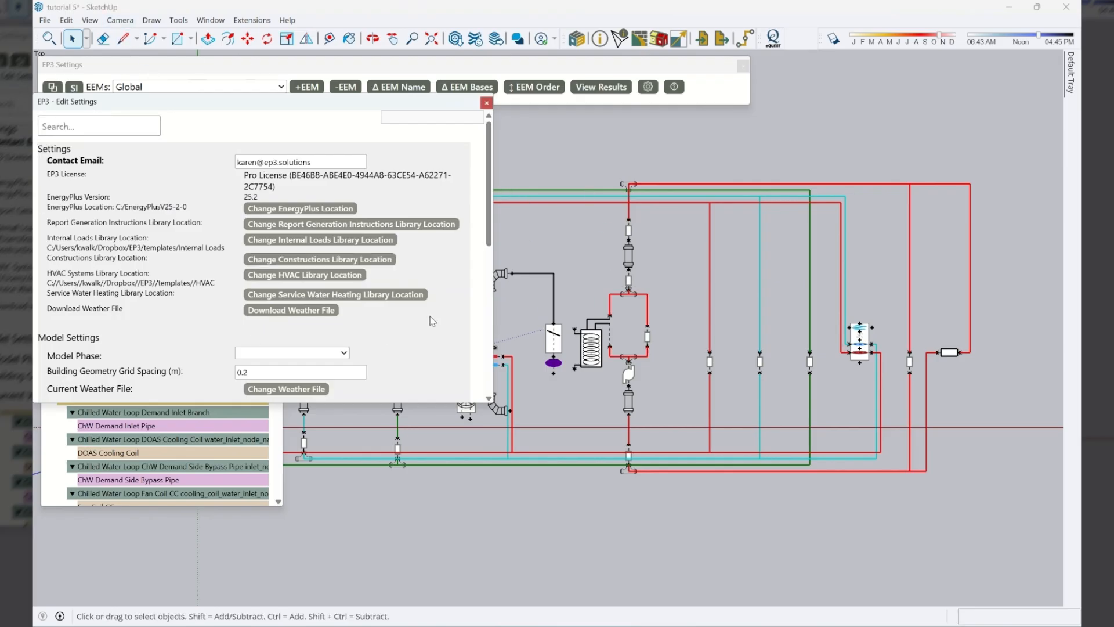
pyautogui.moveTo(491, 402); pyautogui.dragTo(508, 520)
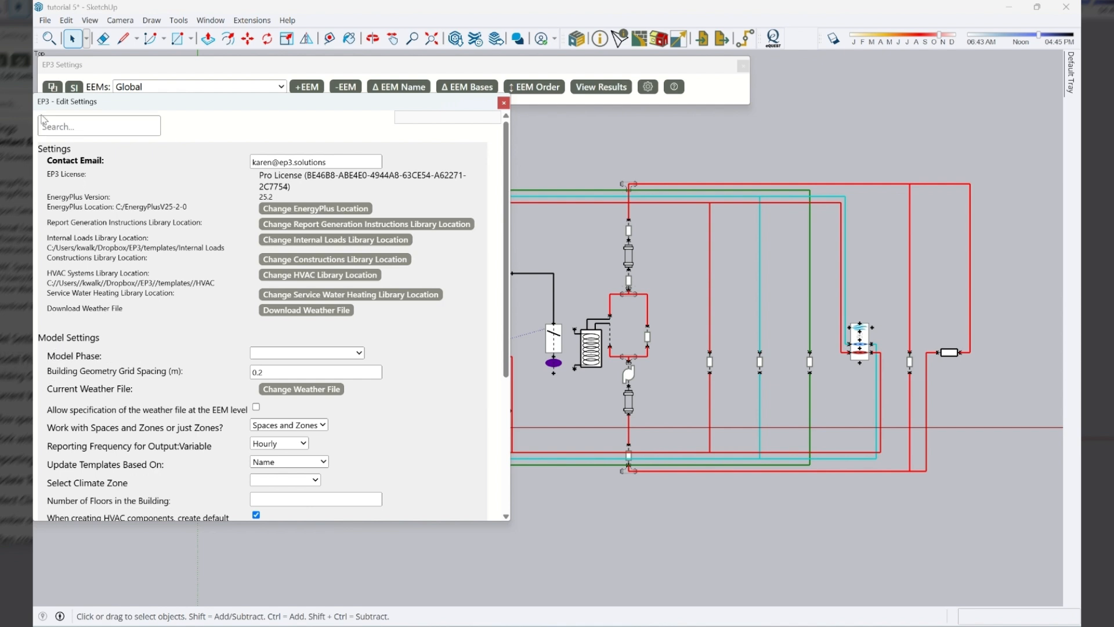
pyautogui.moveTo(46, 388); pyautogui.dragTo(244, 398)
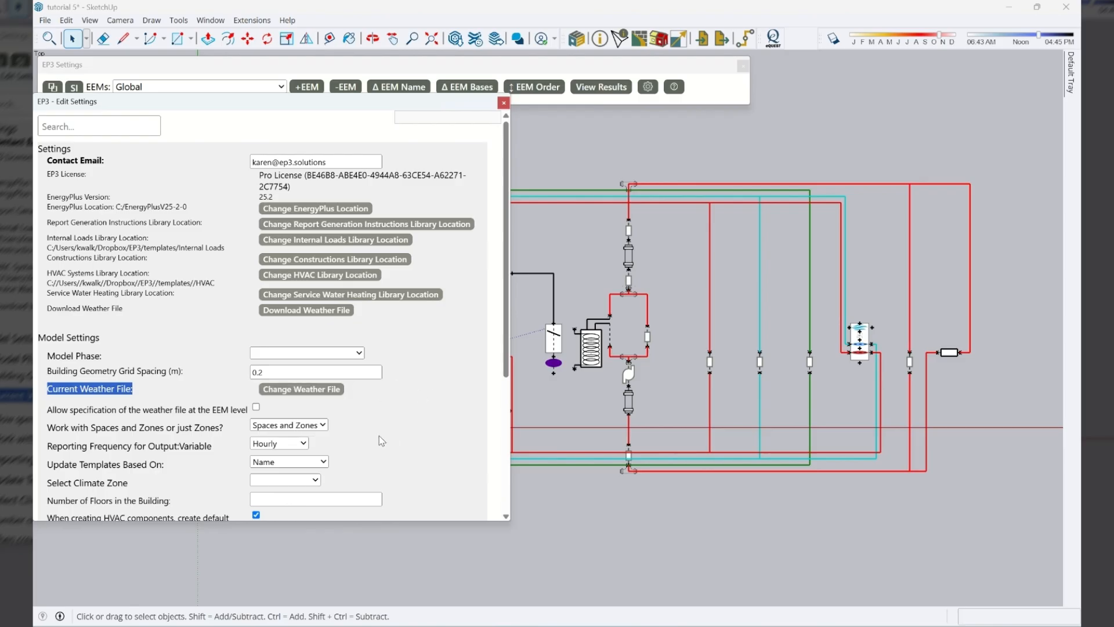
# Search the EnergyPlus weather data for singapore, open the Singapore 486980 (IWEC) download page, and close the weather window
pyautogui.click(303, 313)
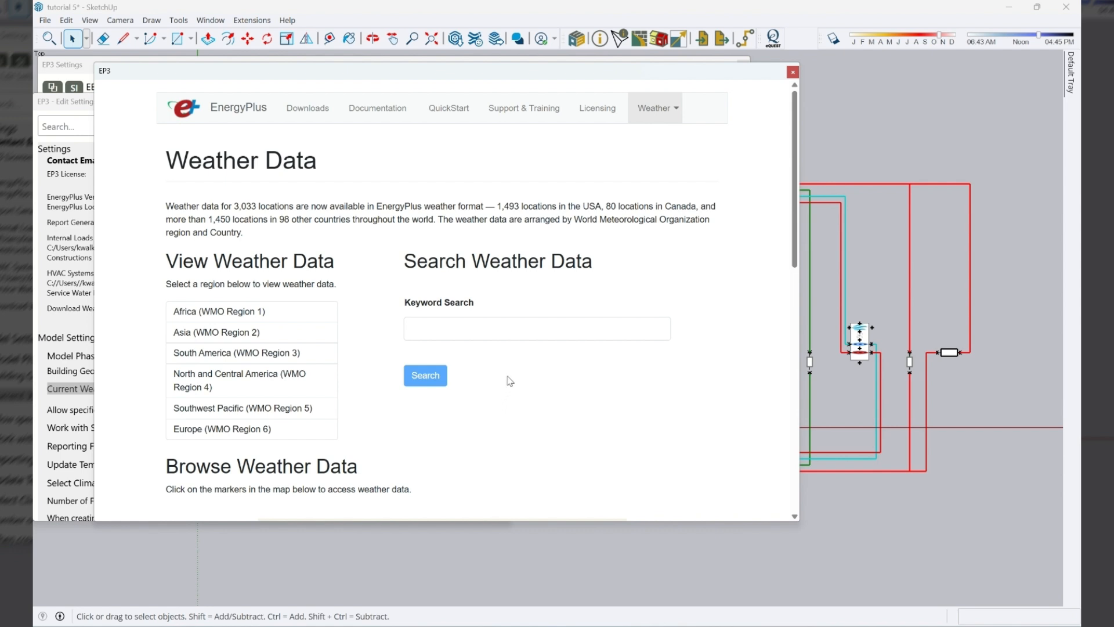
pyautogui.click(477, 332)
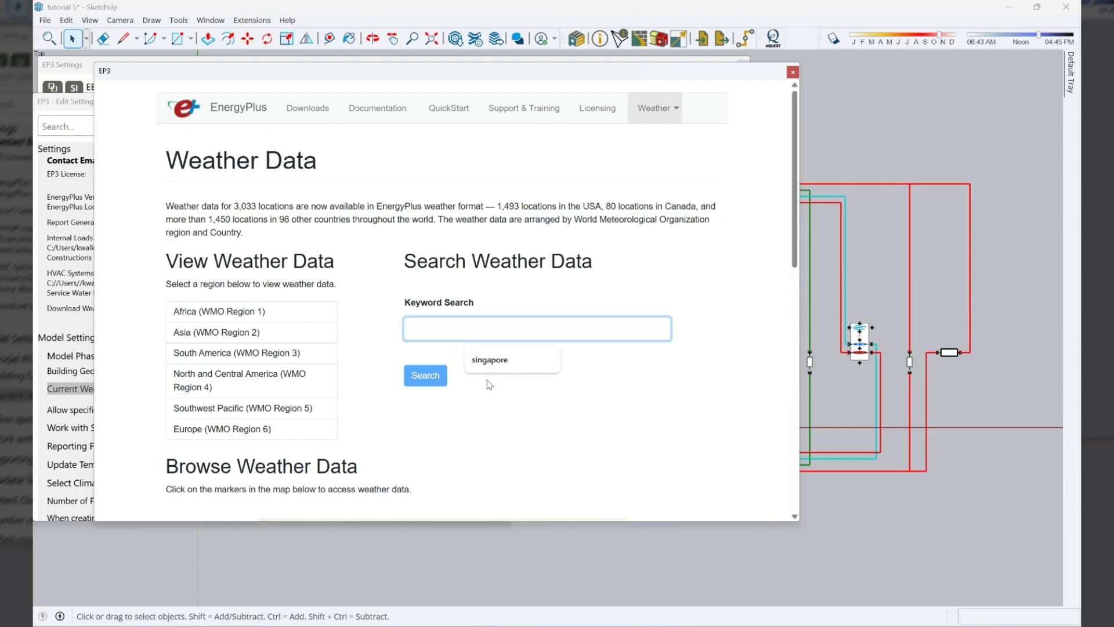
pyautogui.write('singapore')
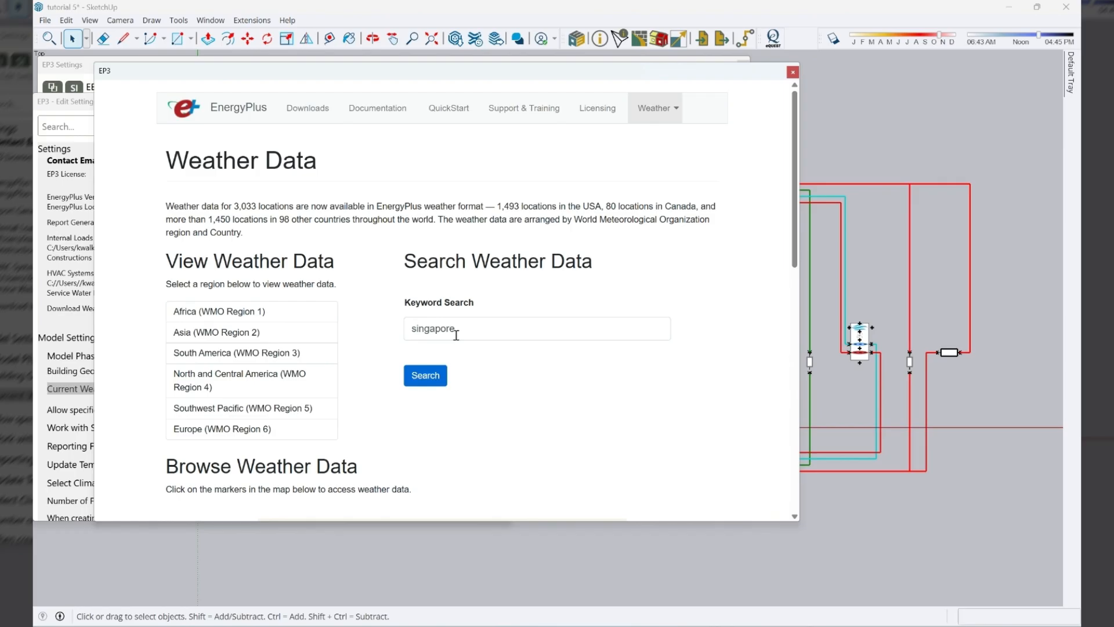
pyautogui.click(425, 376)
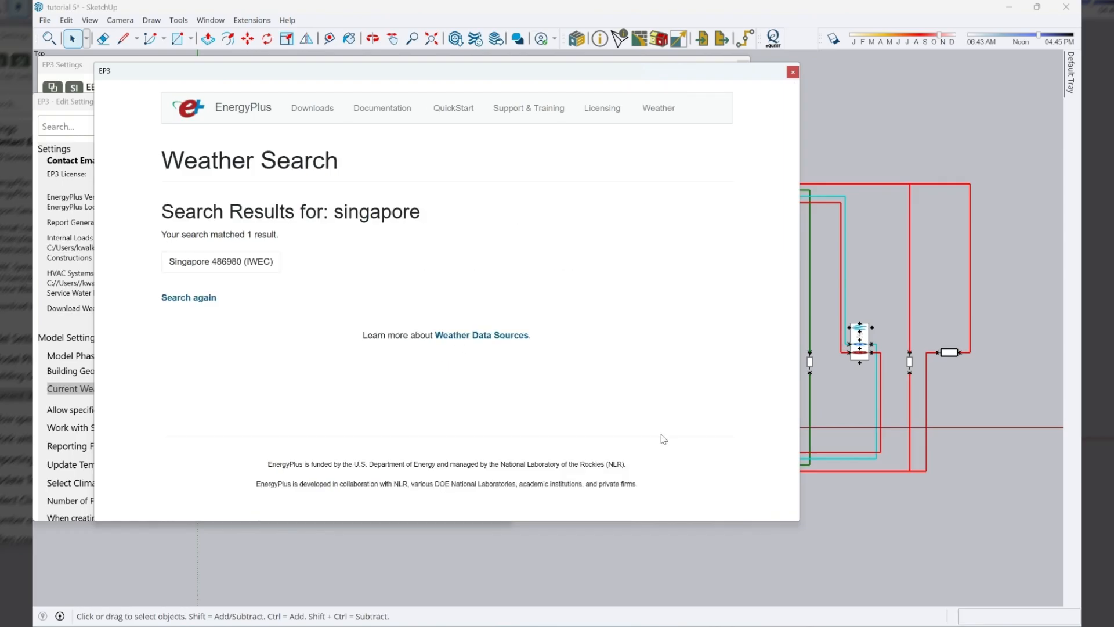
pyautogui.click(225, 262)
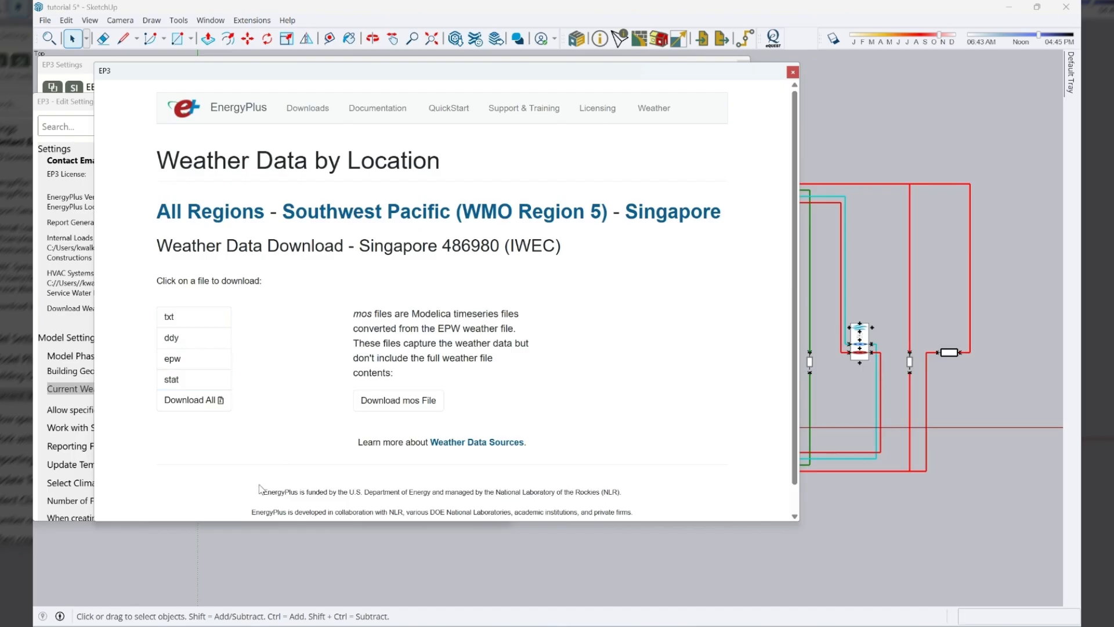
pyautogui.click(169, 409)
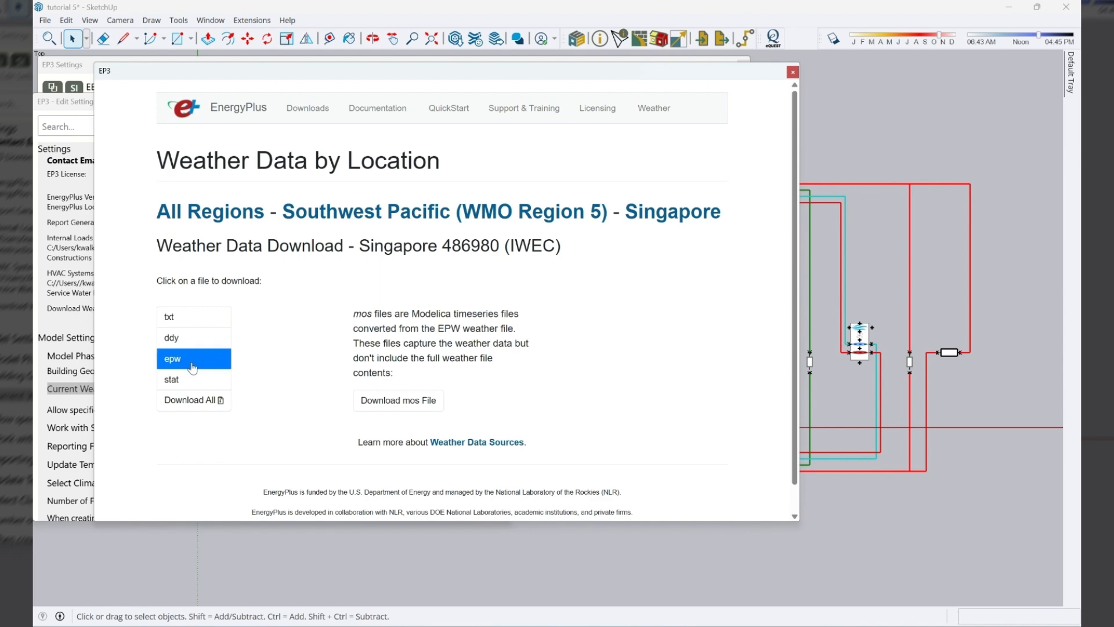
pyautogui.click(792, 72)
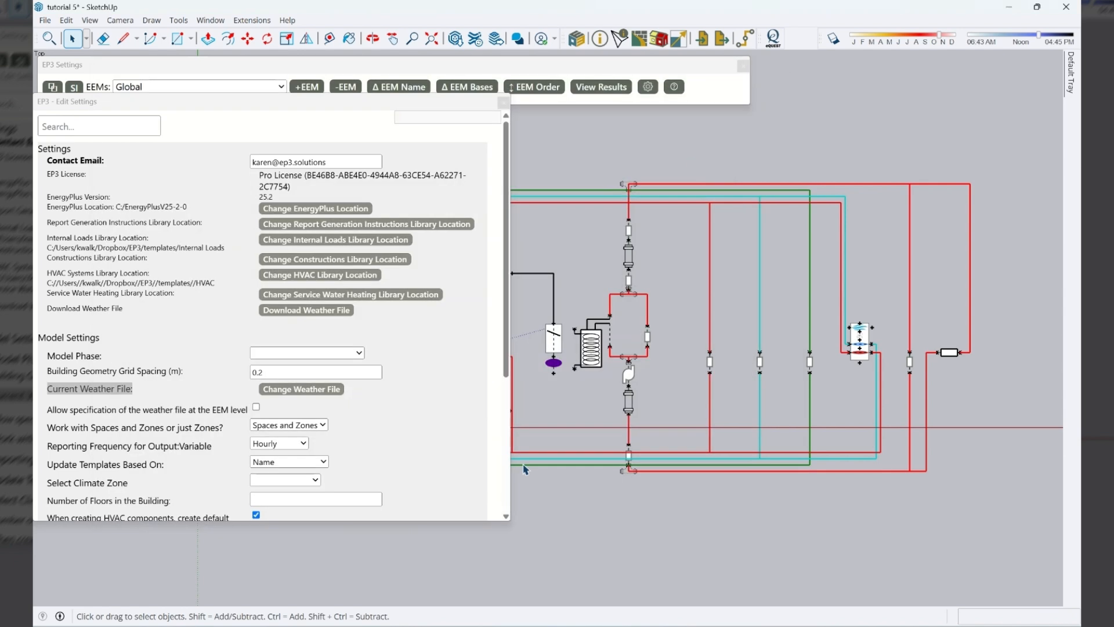
# Change the model's weather file to SGP_Singapore.486980_IWEC.epw and close the settings
pyautogui.click(181, 397)
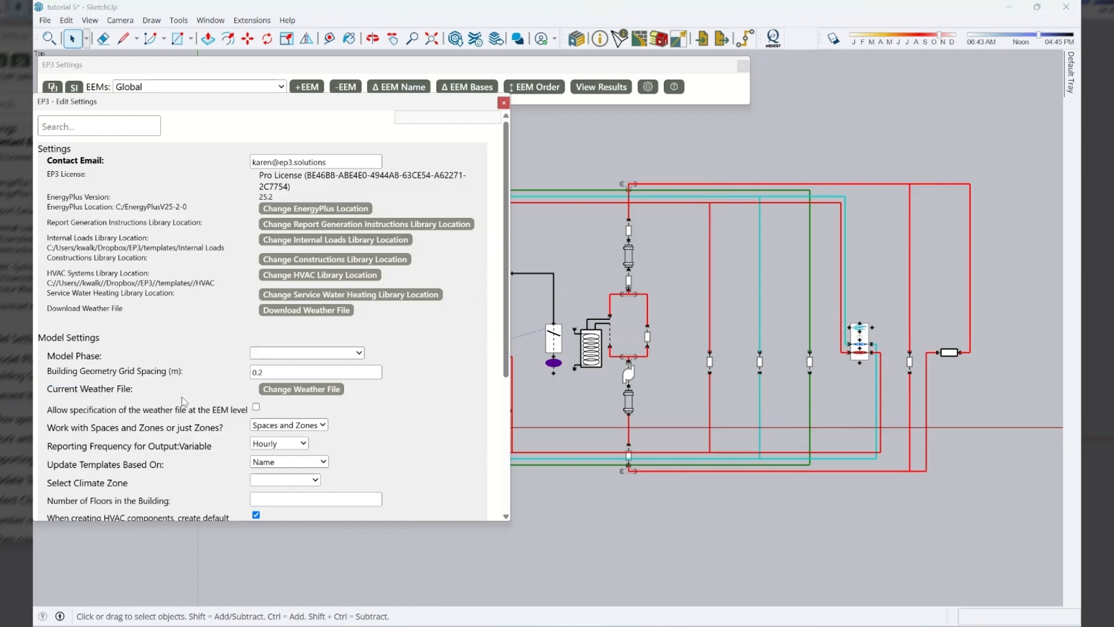
pyautogui.click(300, 391)
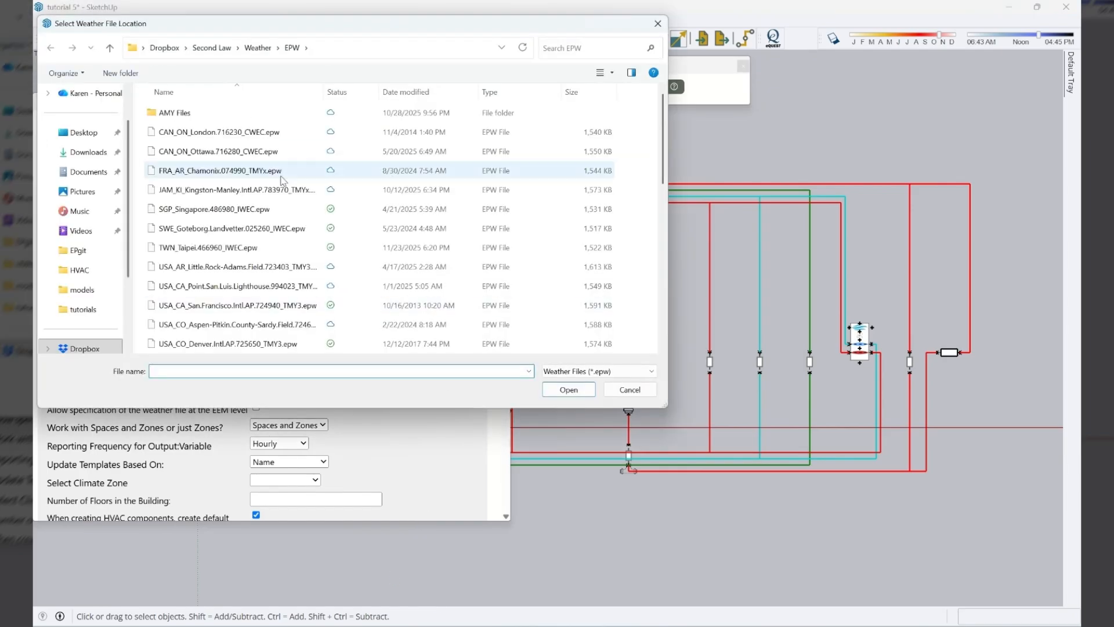
pyautogui.click(209, 208)
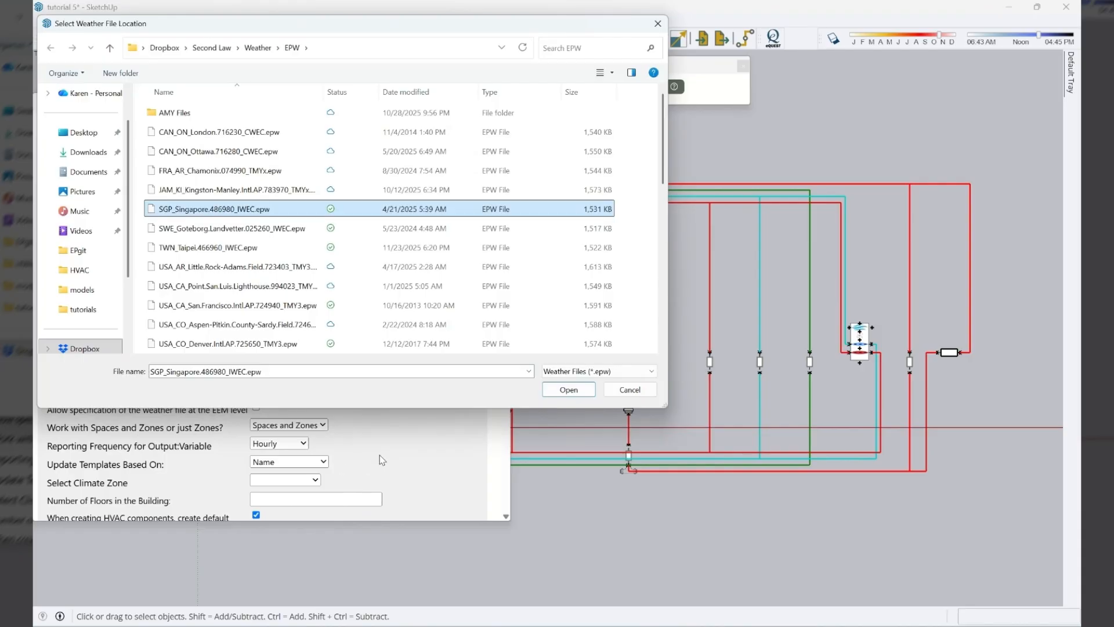
pyautogui.click(569, 390)
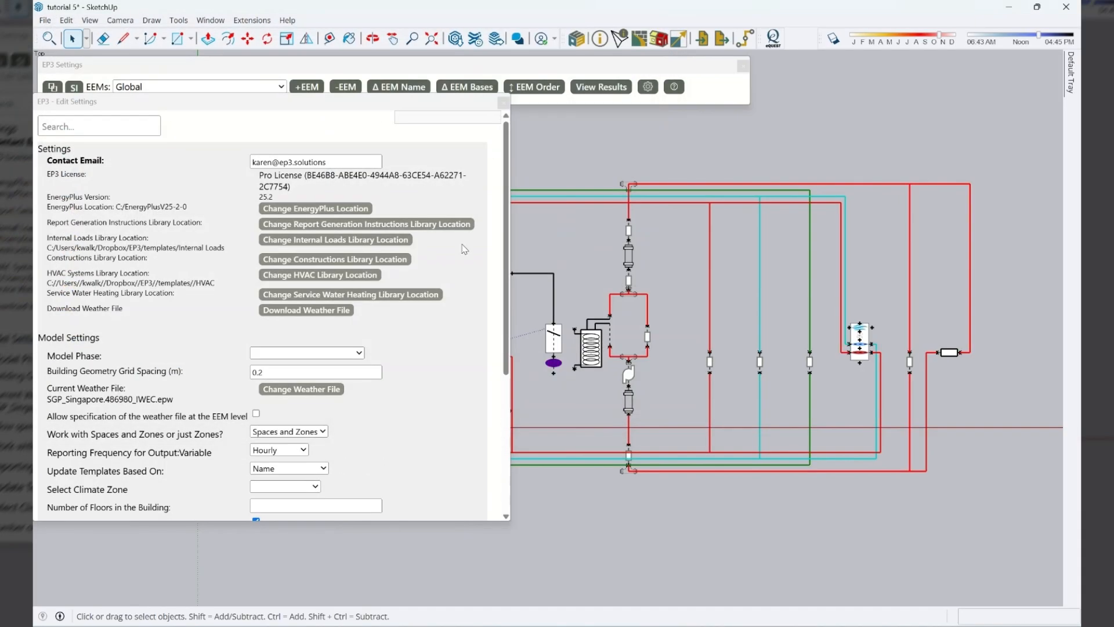
pyautogui.click(502, 102)
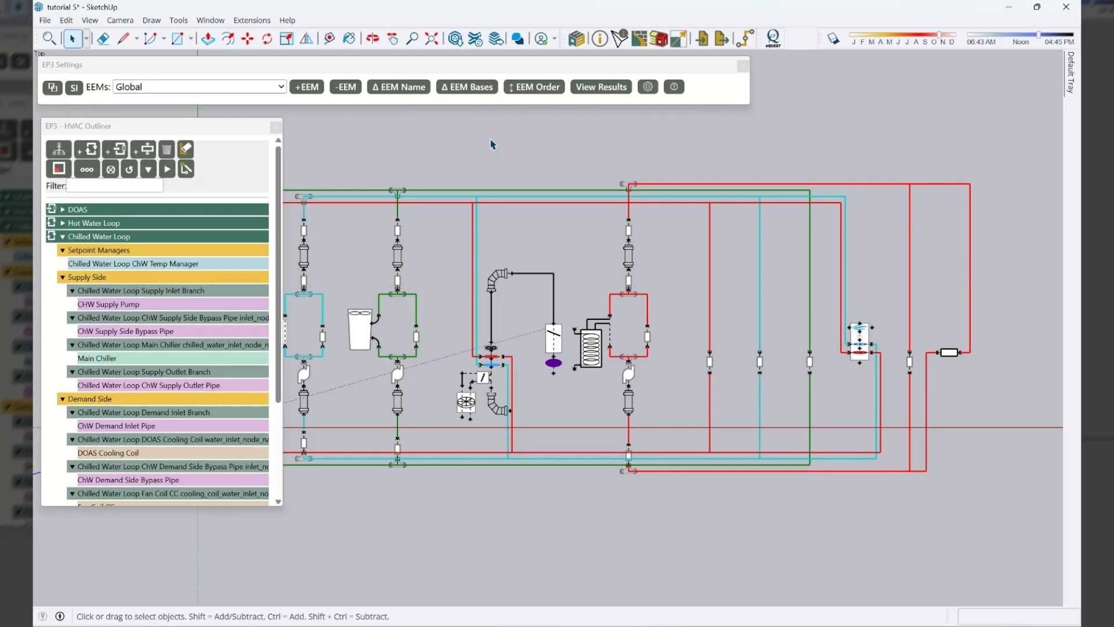
# Accept Outdoors as the boundary condition for the fenestration constructions, simulate only the Fan Coil EEM, and open the simulations folder for saving
pyautogui.click(721, 38)
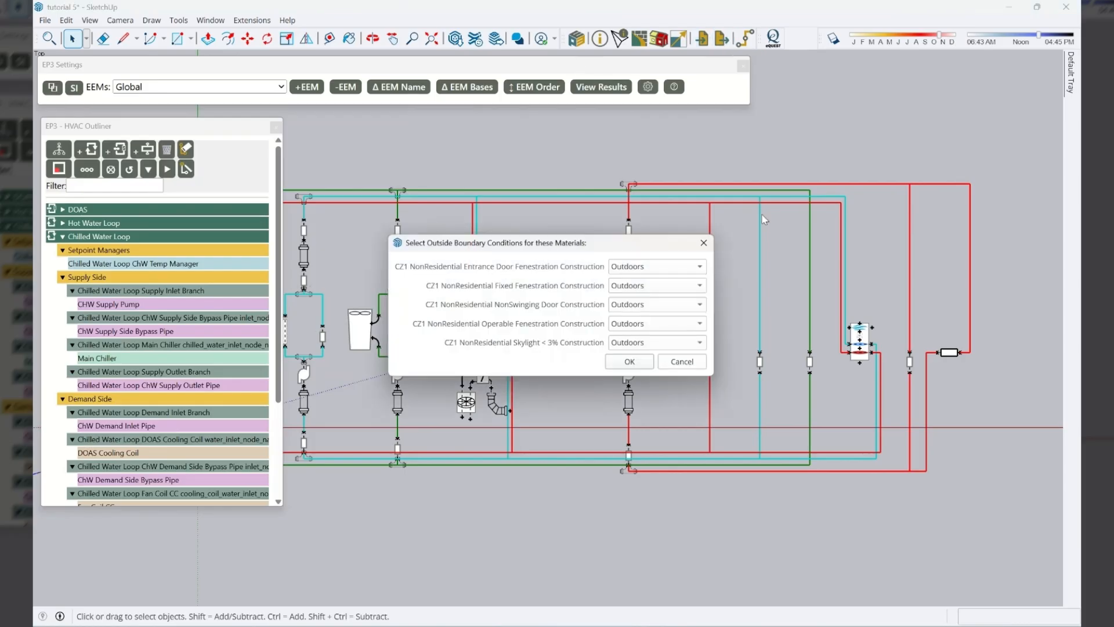
pyautogui.click(627, 362)
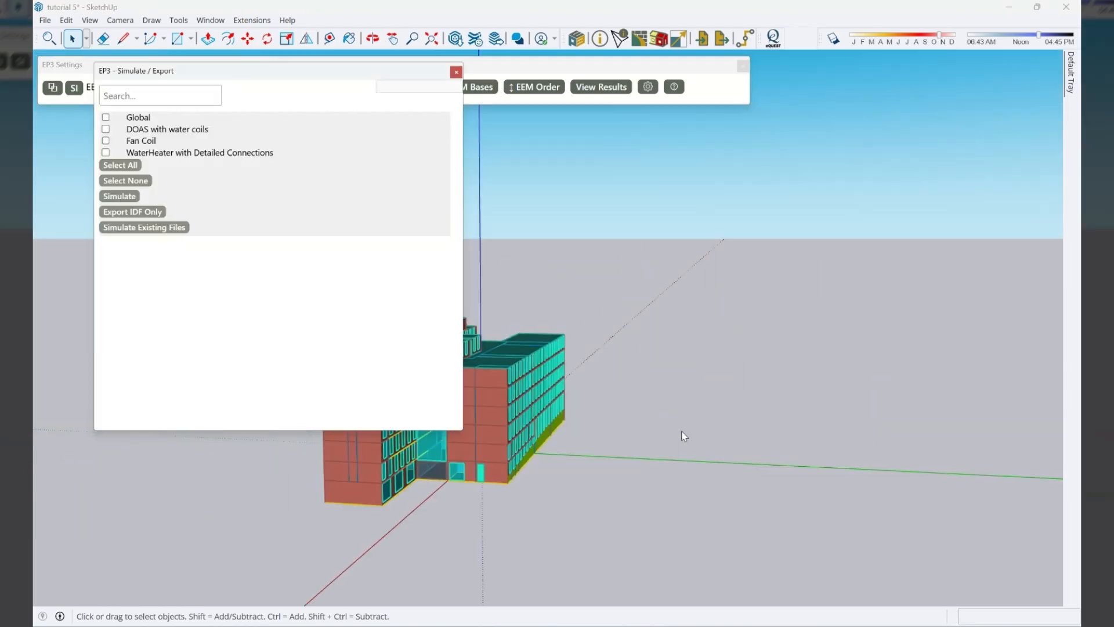
pyautogui.click(106, 140)
pyautogui.click(128, 198)
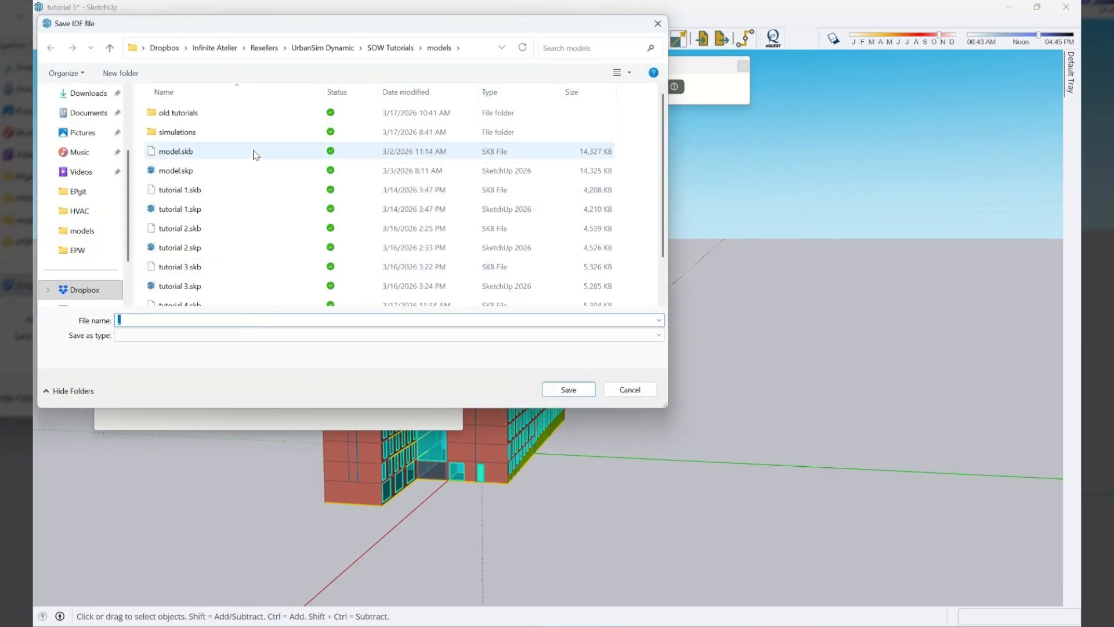
pyautogui.doubleClick(209, 132)
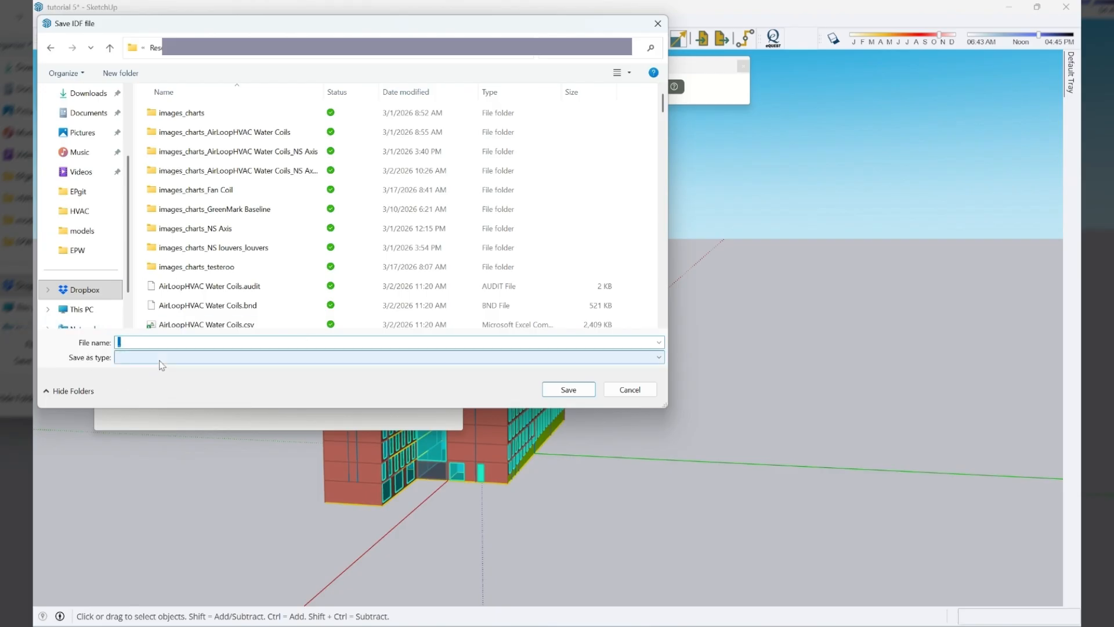
# Enter initial_run as the IDF file name, save it in the simulations folder, and start the export
pyautogui.write('initiali')
pyautogui.press('BackSpace')
pyautogui.write('l_run')
pyautogui.hotkey('ctrl', 'a')
pyautogui.press('BackSpace')
pyautogui.click(581, 392)
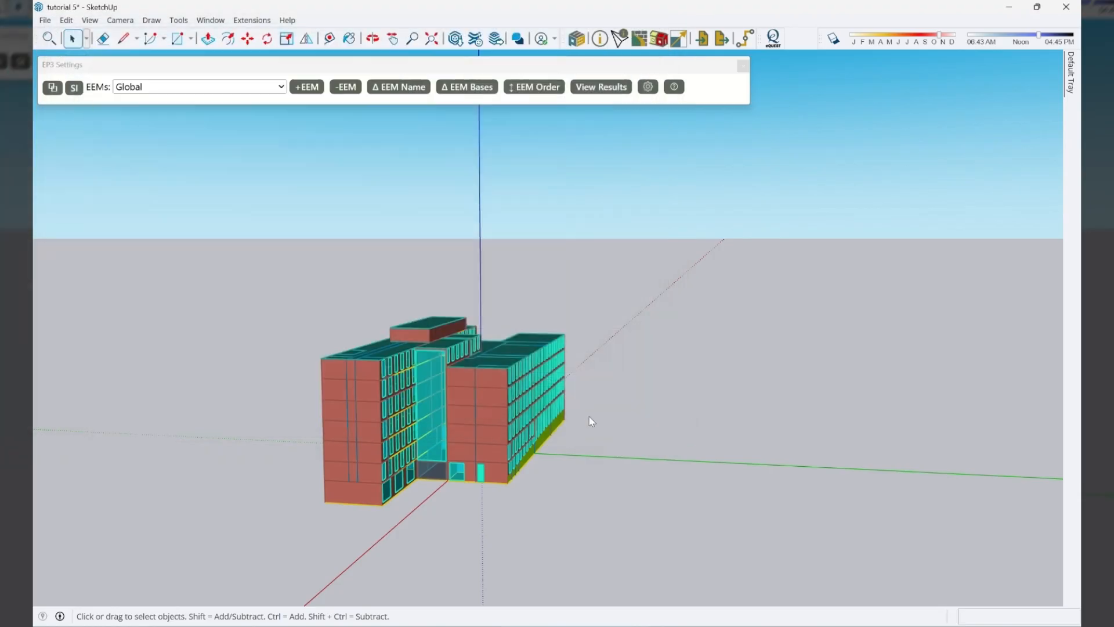
pyautogui.click(580, 333)
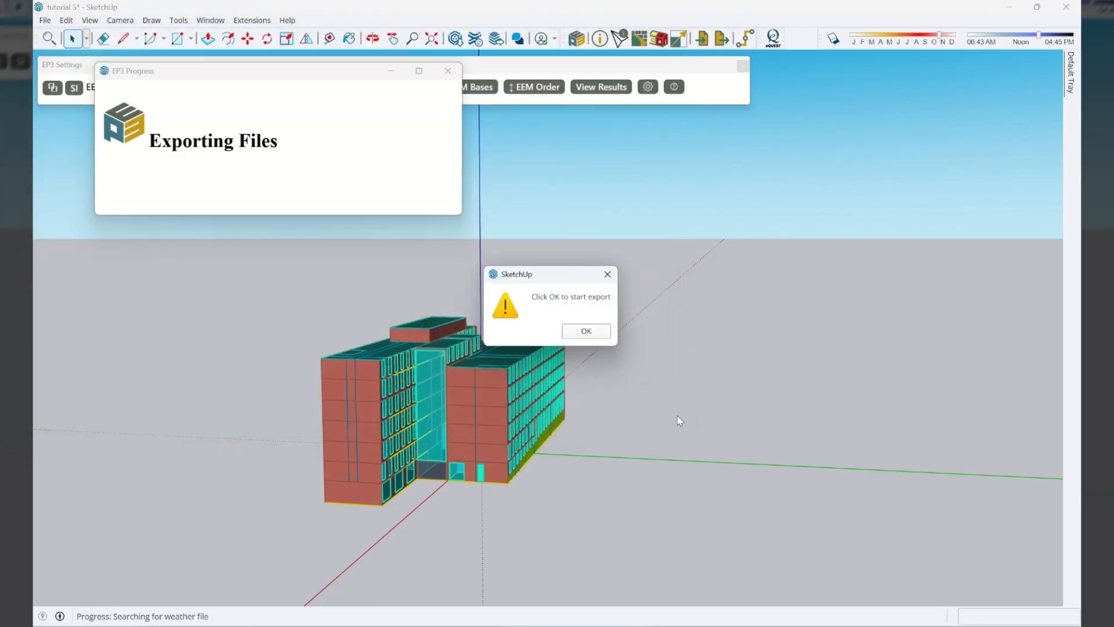
pyautogui.click(583, 332)
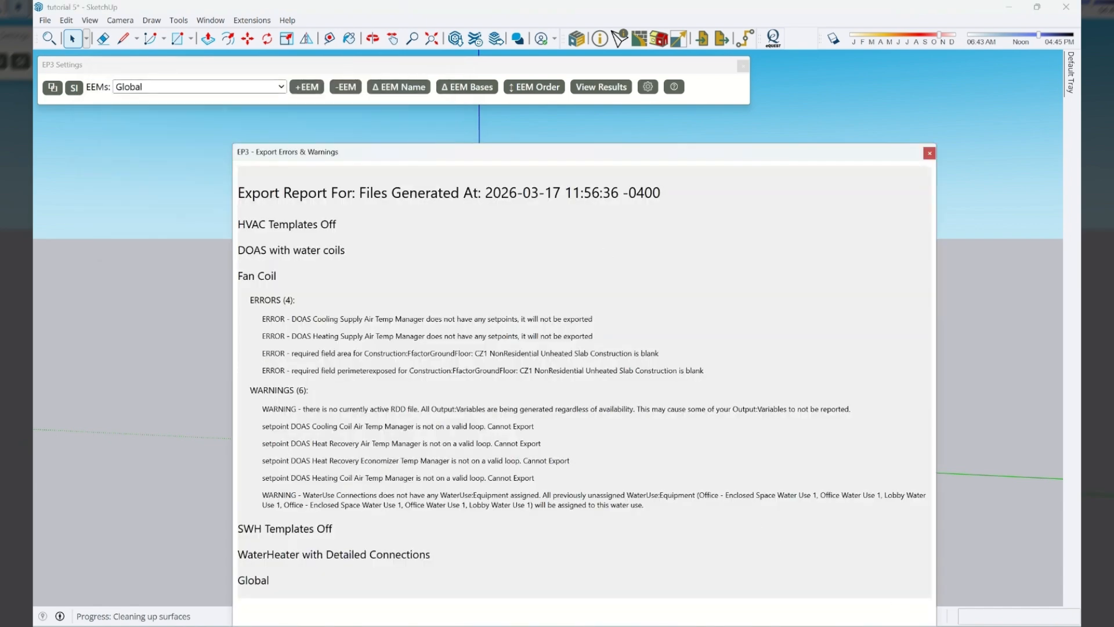
# Check the EnergyPlus console for the progress of the Fan Coil simulation and acknowledge the completed run
pyautogui.moveTo(851, 626)
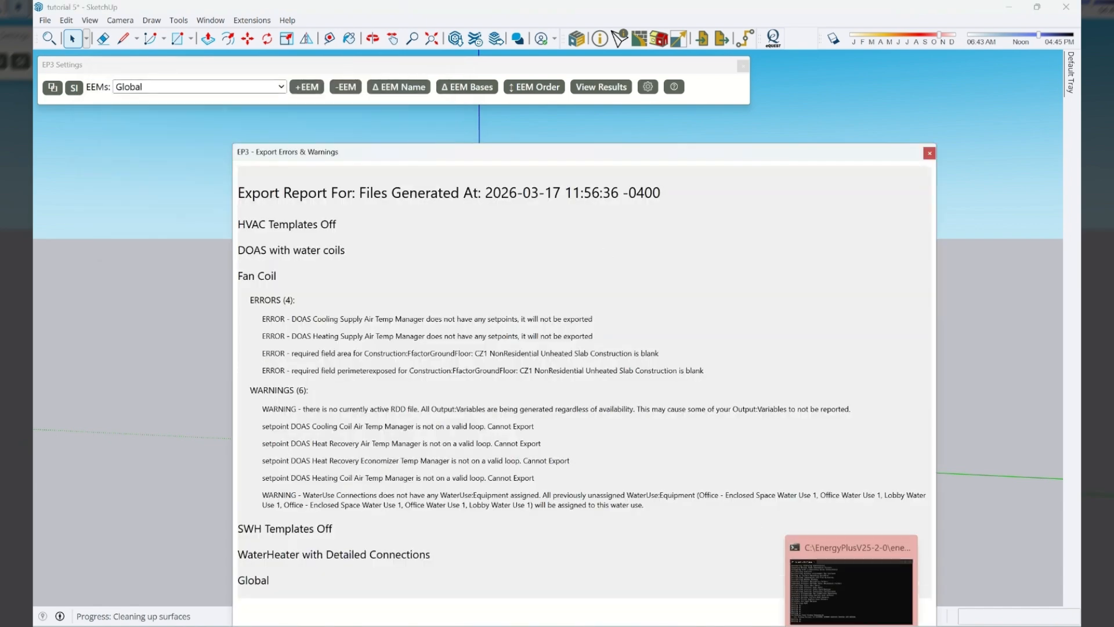
pyautogui.click(851, 598)
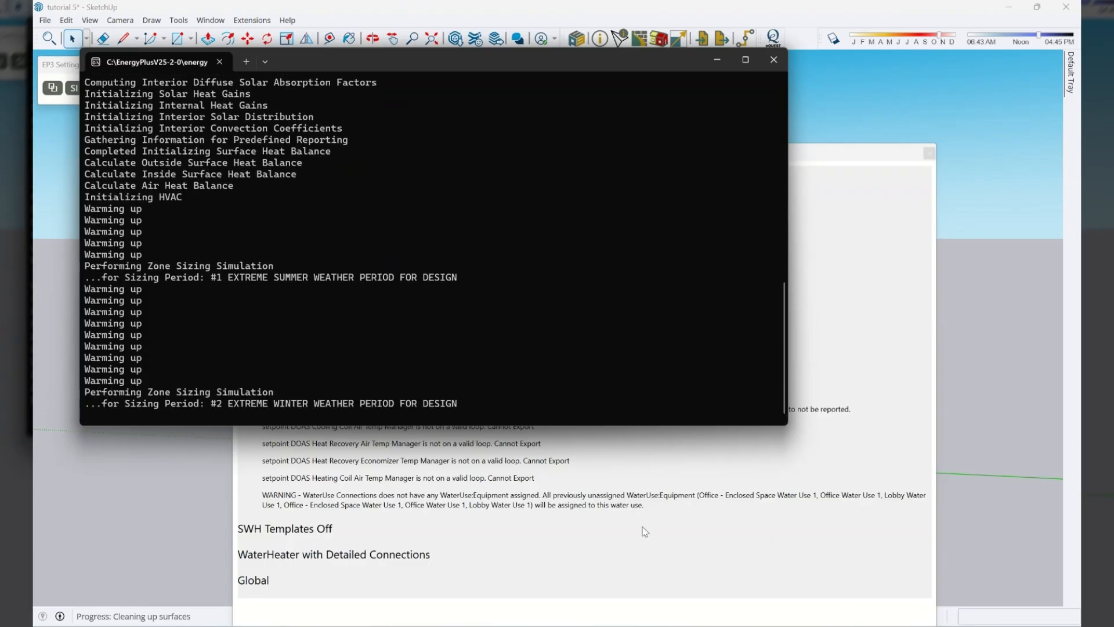
pyautogui.click(667, 526)
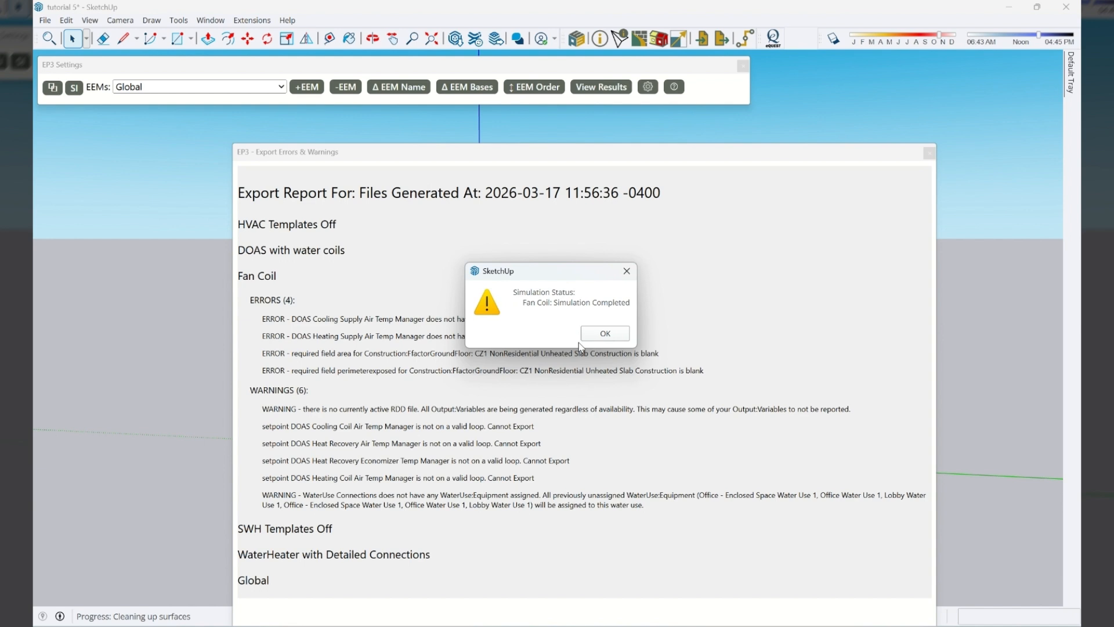
pyautogui.click(606, 334)
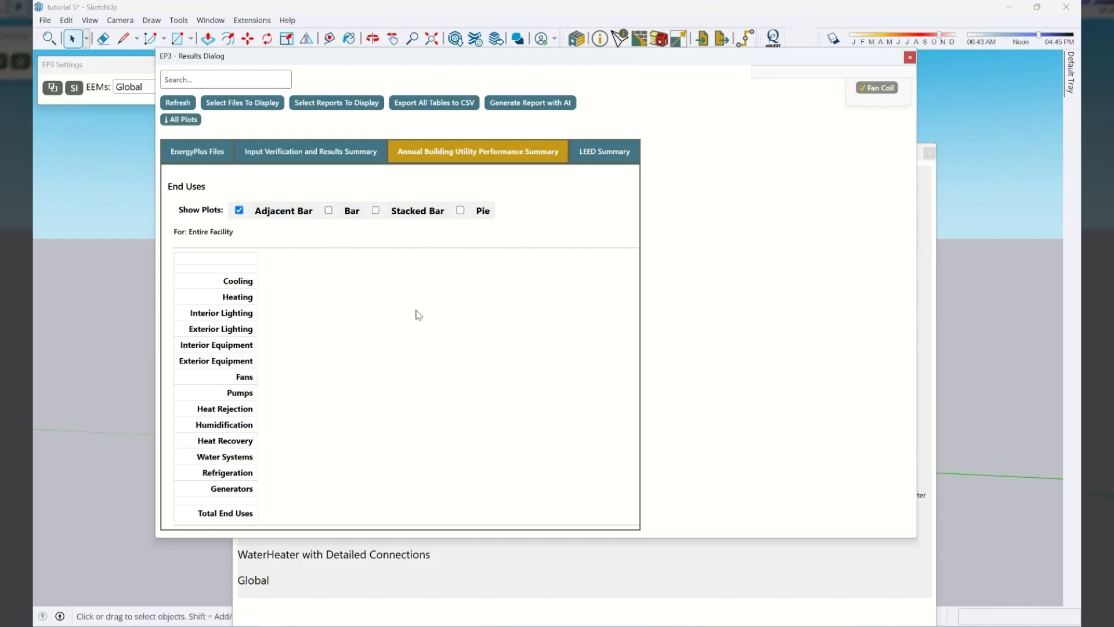
# Review the Input Verification and Results, Annual Building Utility Performance, and LEED summaries of the Fan Coil run
pyautogui.click(339, 158)
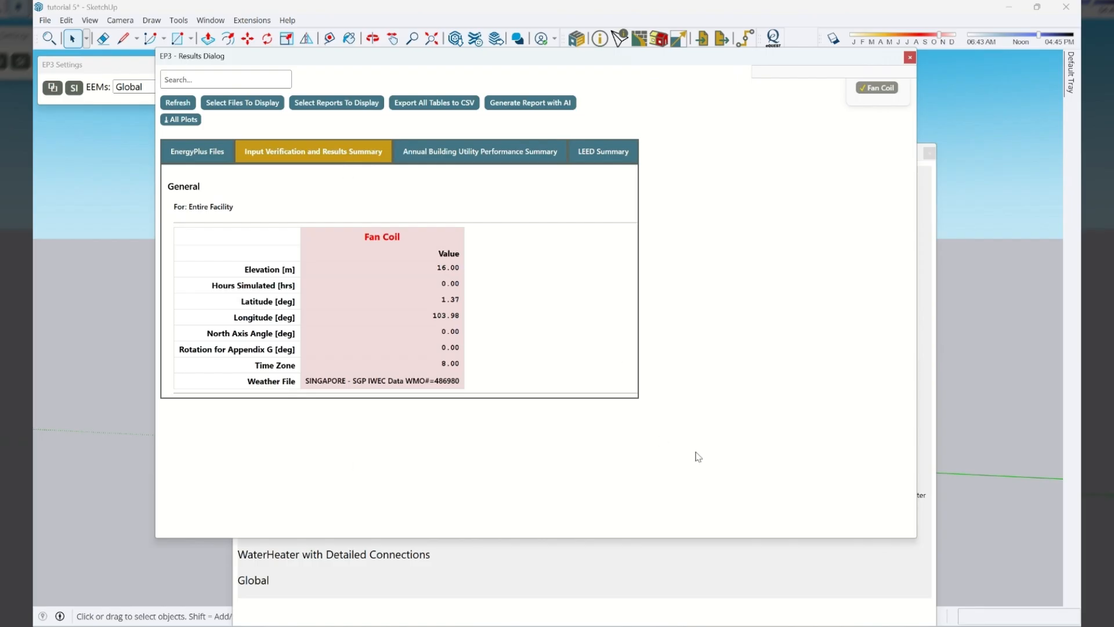
pyautogui.click(466, 158)
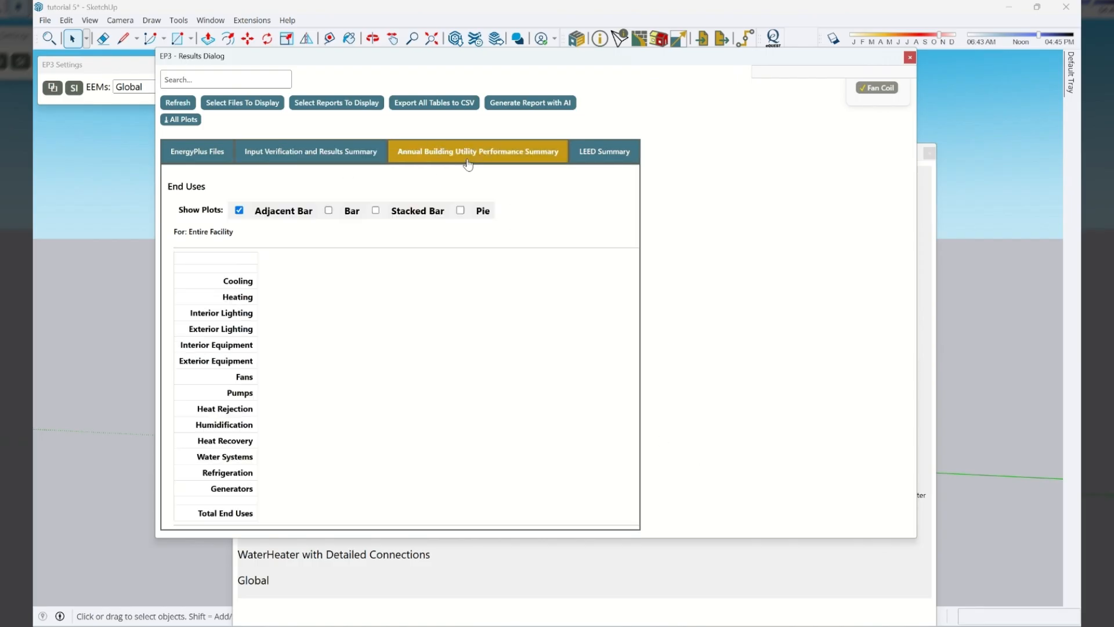
pyautogui.click(600, 158)
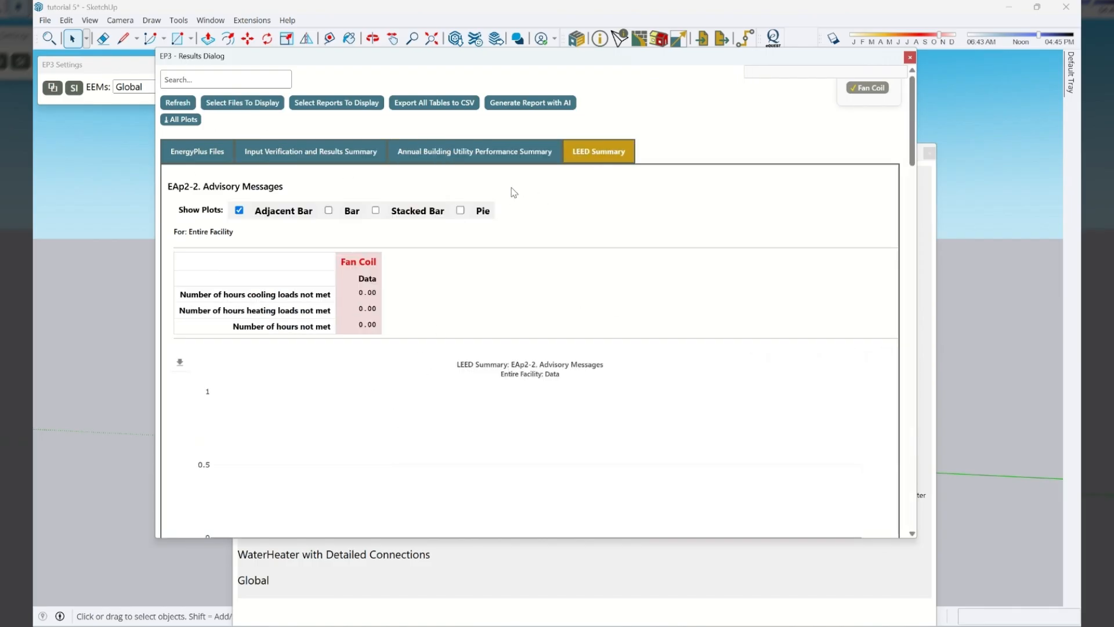
pyautogui.click(474, 152)
pyautogui.click(302, 154)
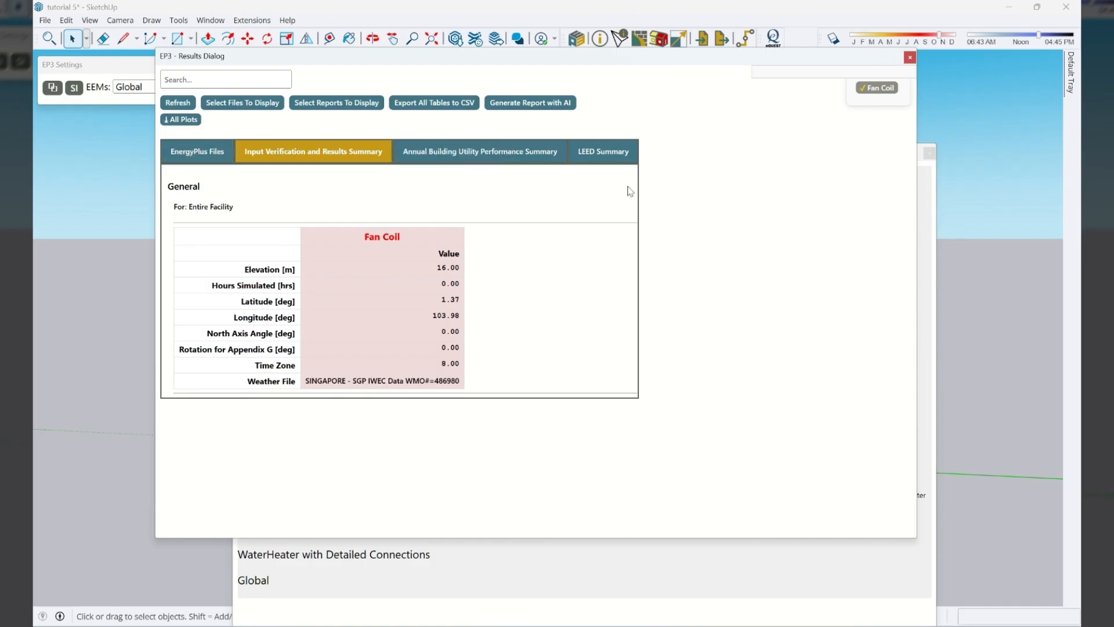
# Open the Atlas assistant for the Fan Coil run and examine the listed simulation warnings and severe errors
pyautogui.moveTo(858, 92)
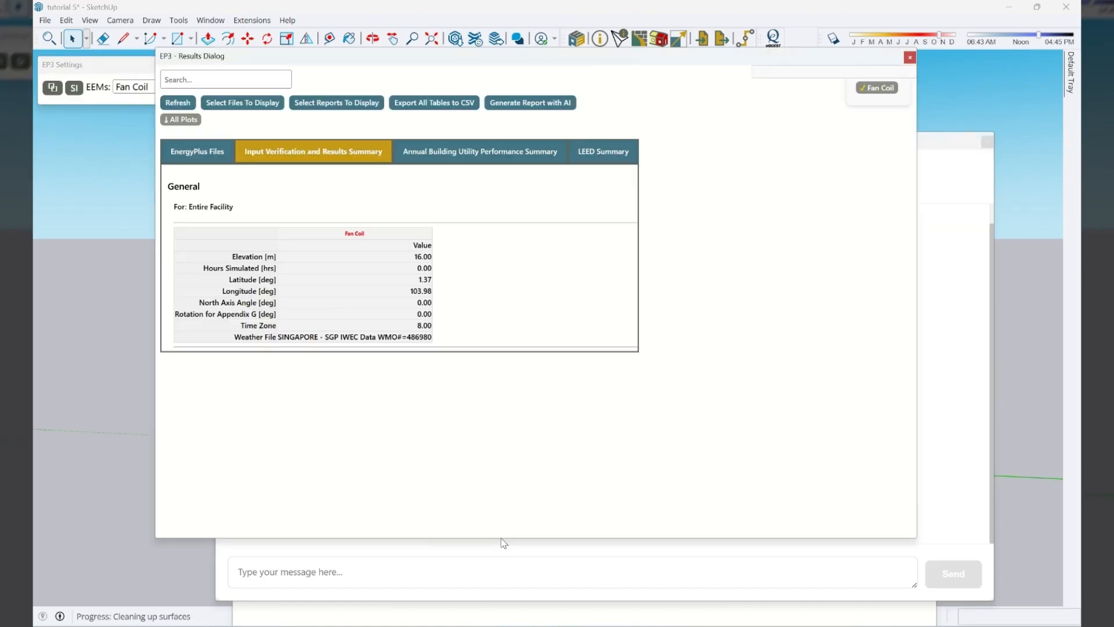
pyautogui.click(954, 269)
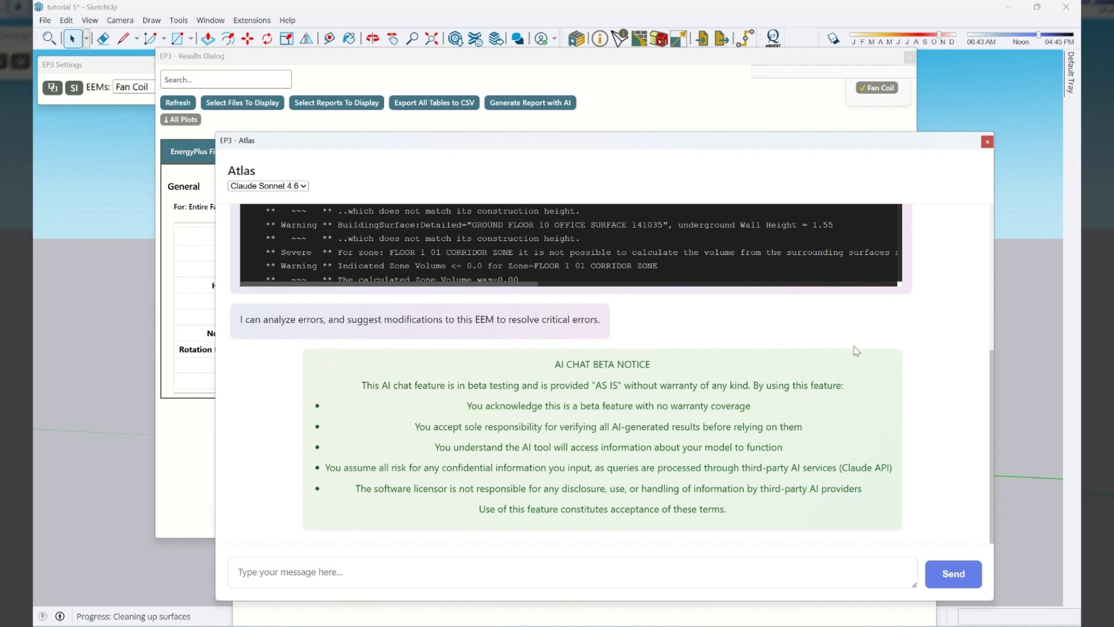
pyautogui.scroll(5, 991, 395)
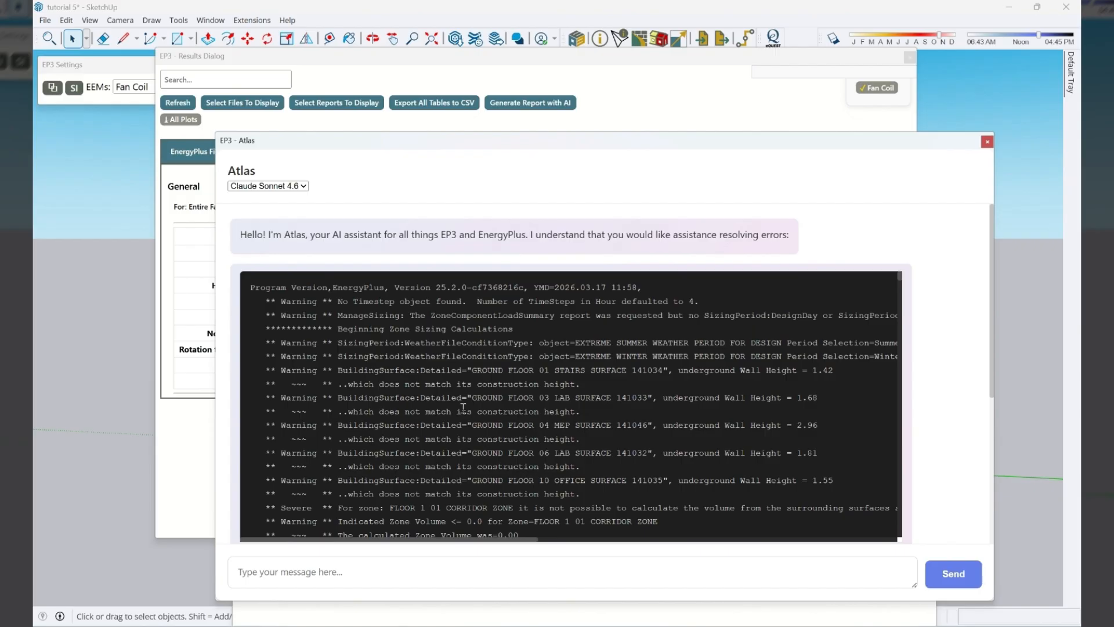
pyautogui.moveTo(463, 408); pyautogui.dragTo(456, 409)
pyautogui.scroll(-4, 435, 408)
pyautogui.scroll(2, 435, 407)
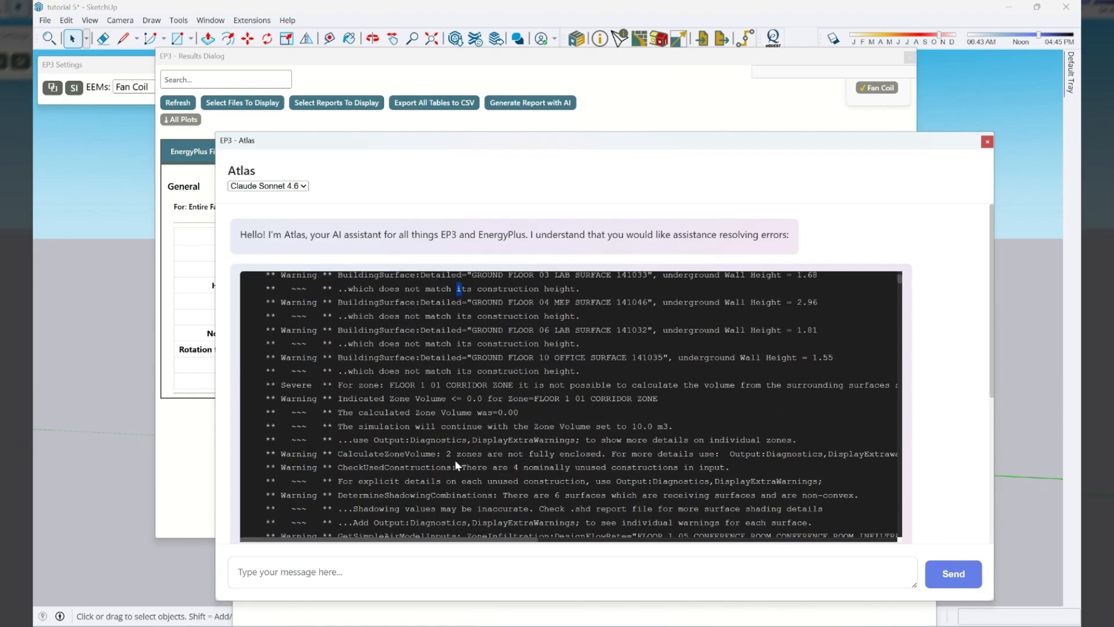
# Ask Atlas "give me some details about the severe error", read the reply, and close the open EP3 dialogs
pyautogui.click(306, 576)
pyautogui.write('give me some details about the severe error')
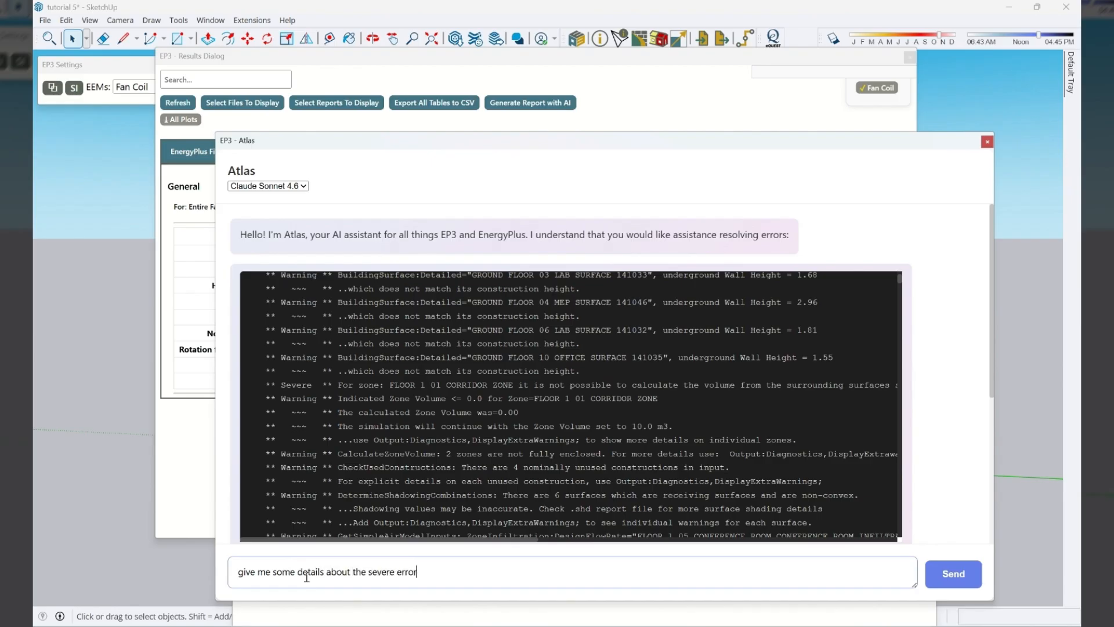
pyautogui.press('Return')
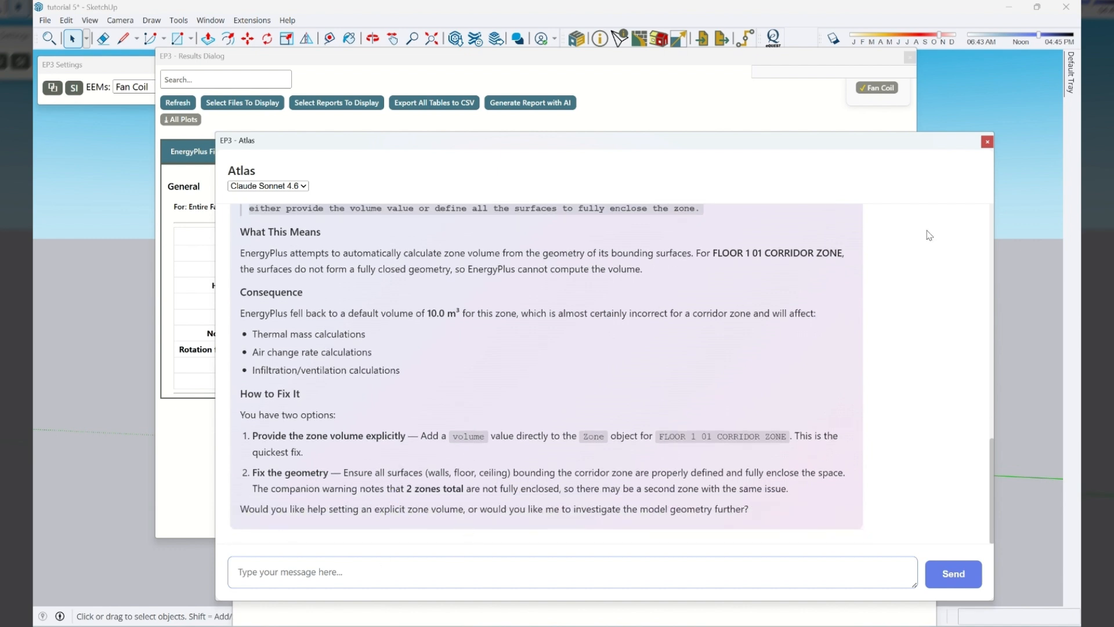
pyautogui.click(986, 142)
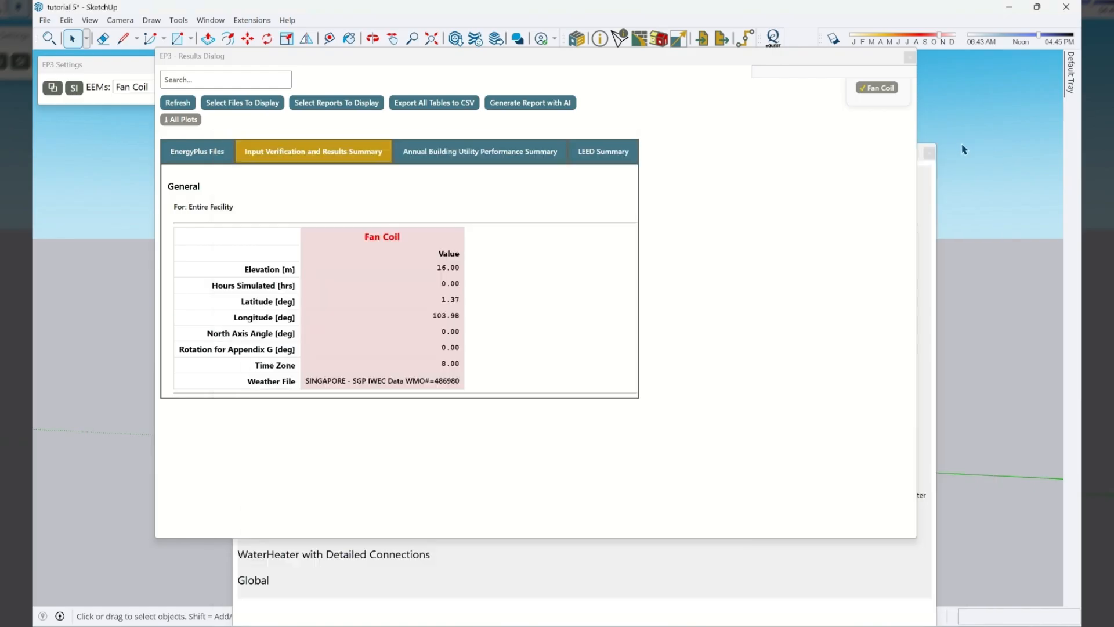
pyautogui.click(909, 58)
pyautogui.click(929, 152)
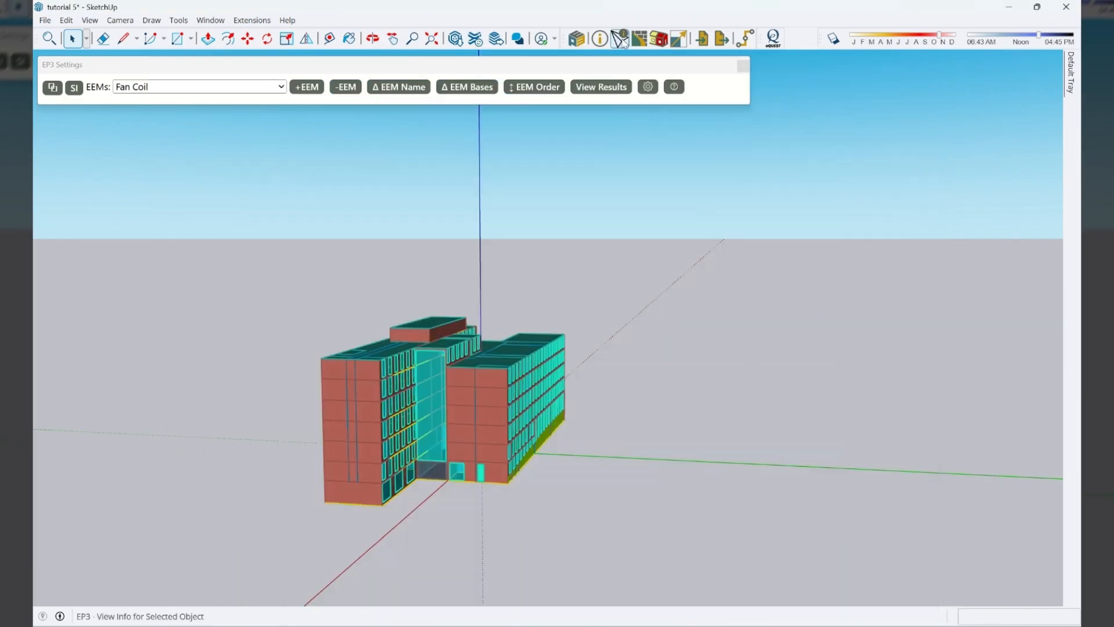
# Open the Building Geometry Outliner and recheck in the Fan Coil error list which zone the severe error names
pyautogui.click(658, 39)
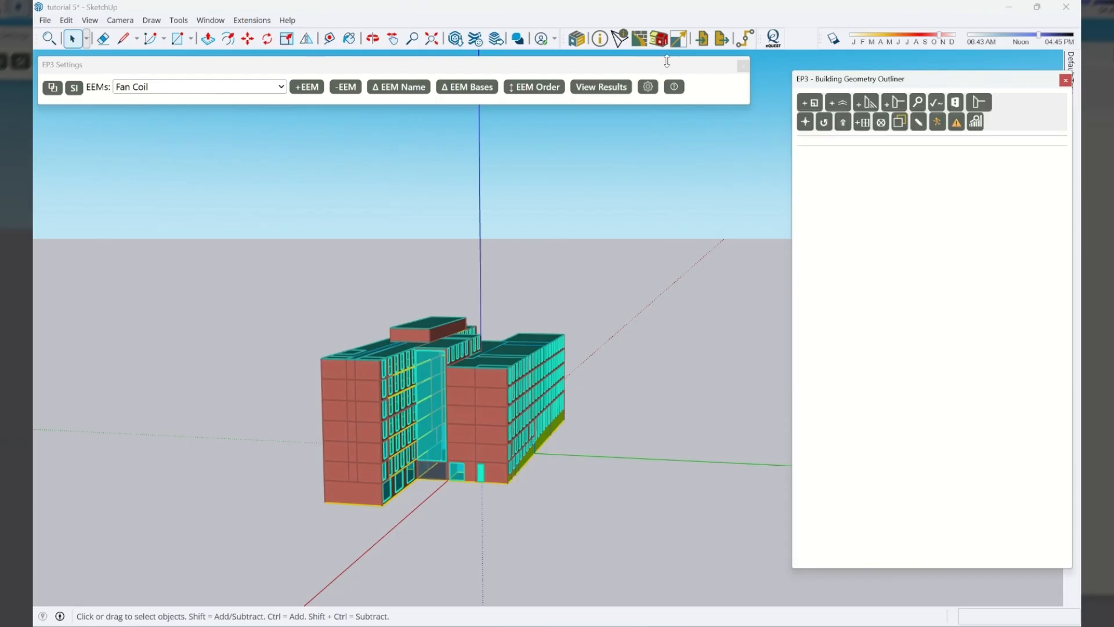
pyautogui.click(601, 87)
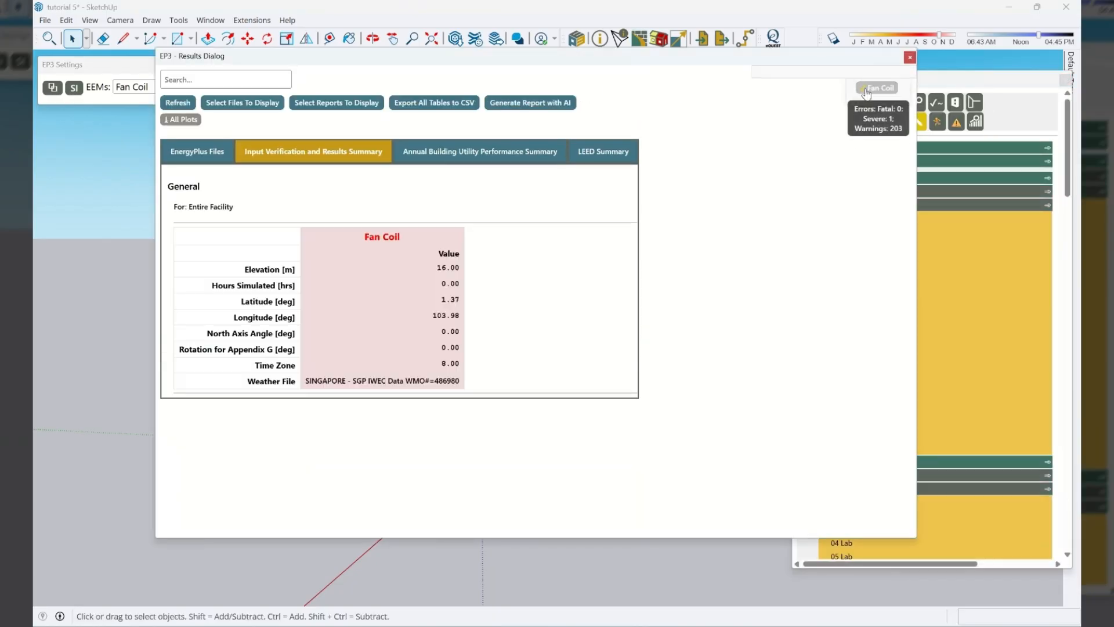
pyautogui.click(866, 92)
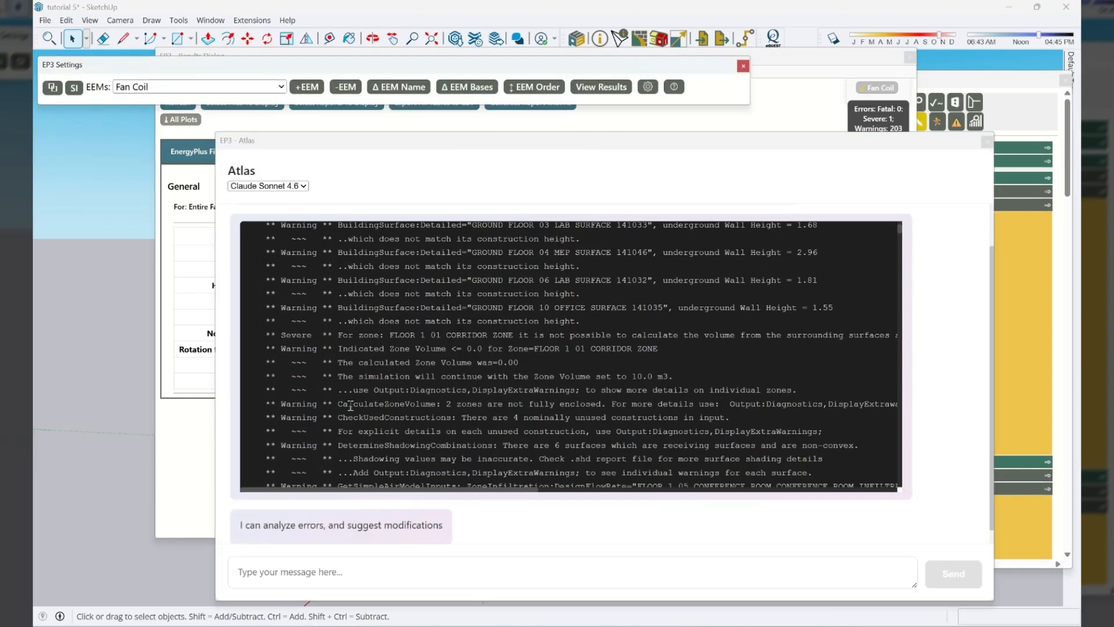
pyautogui.scroll(3, 441, 380)
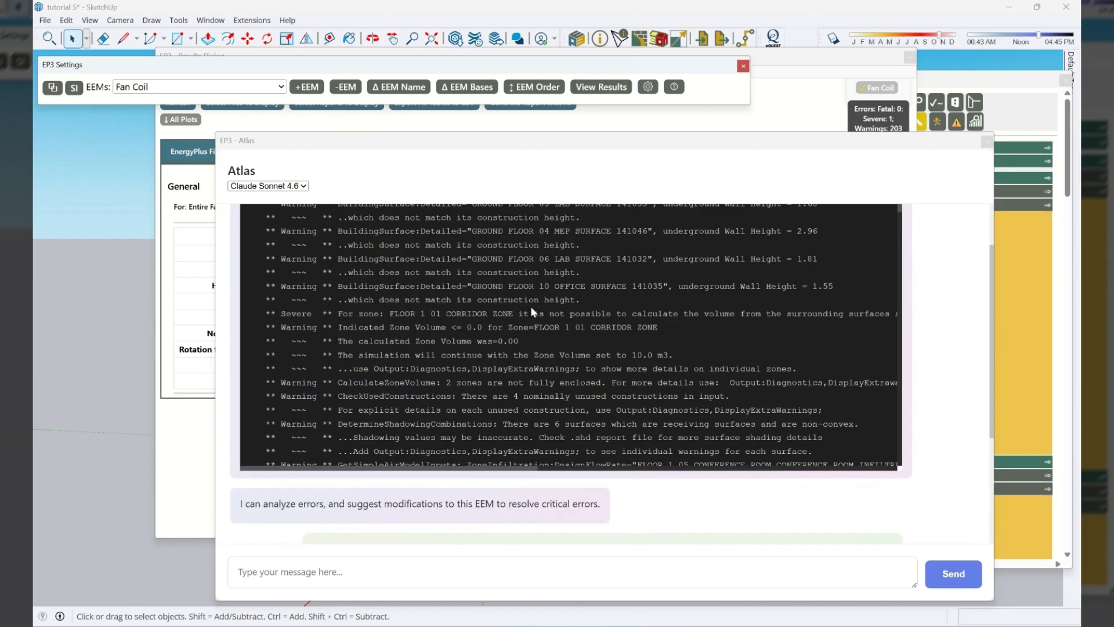
pyautogui.click(986, 142)
pyautogui.click(755, 253)
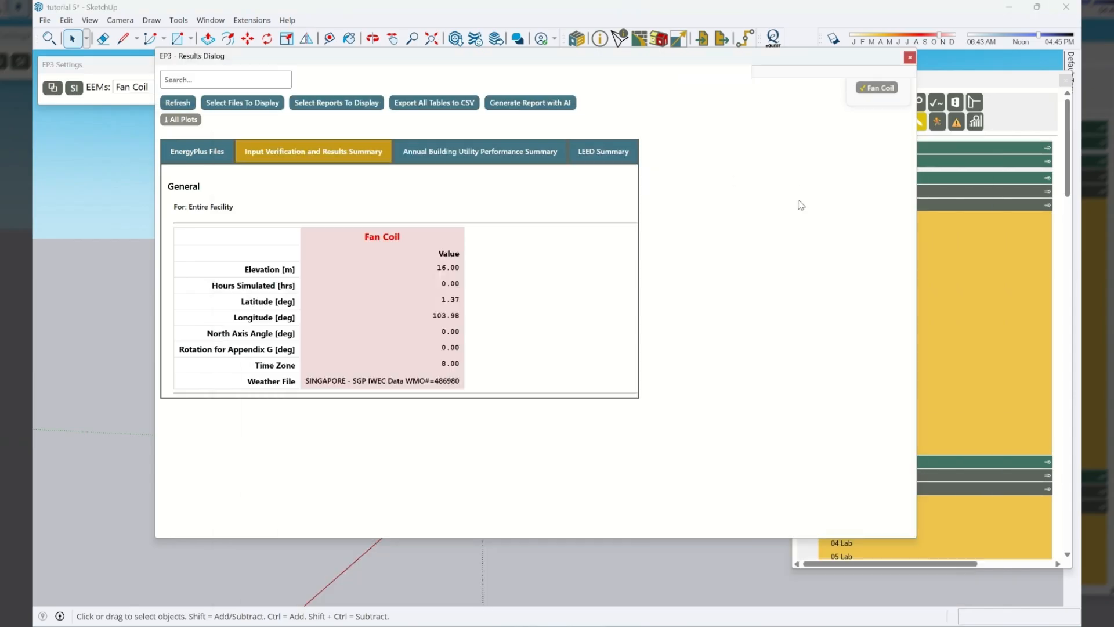
pyautogui.click(910, 57)
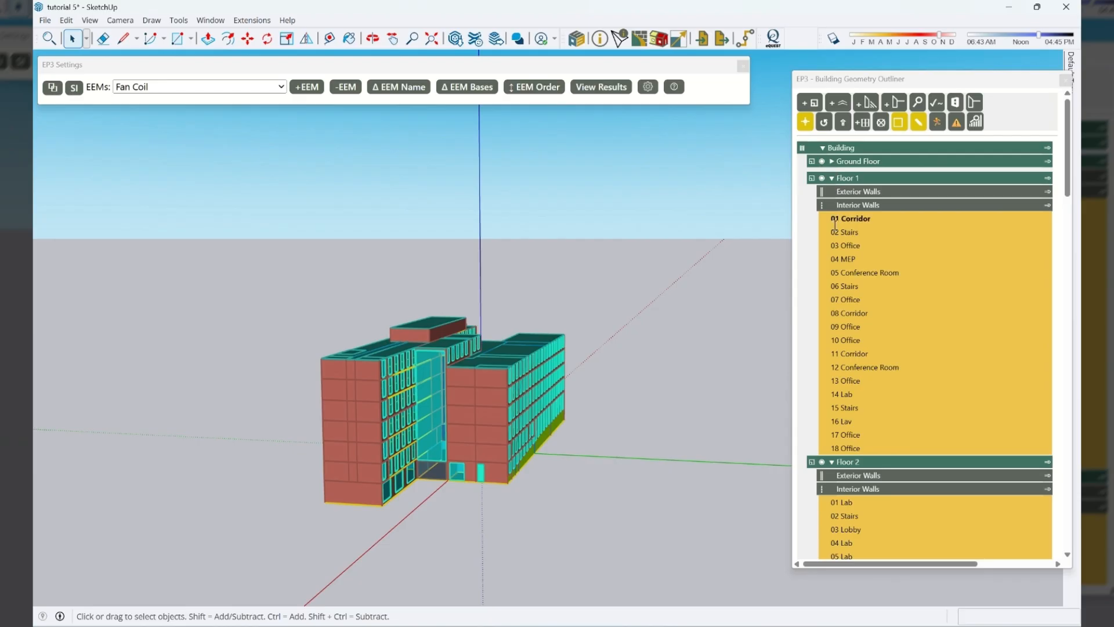
# Open 01 Corridor on Floor 1 from the outliner, examine its footprint in the model, and exit the space
pyautogui.click(872, 218)
pyautogui.moveTo(421, 316); pyautogui.dragTo(605, 435, button='middle')
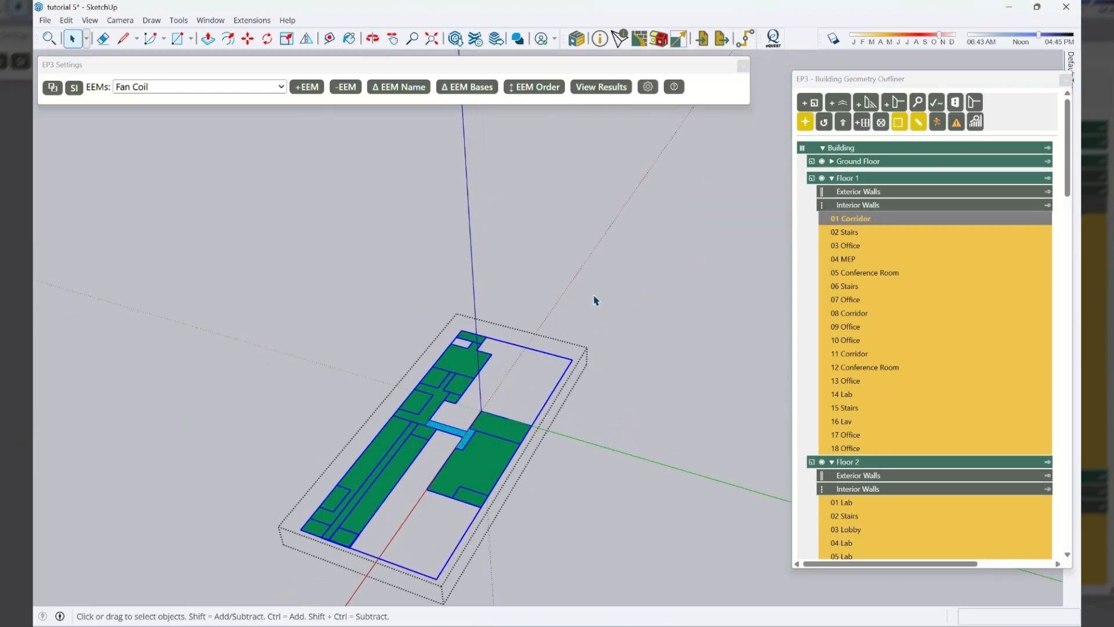
pyautogui.click(637, 350)
pyautogui.moveTo(588, 471); pyautogui.dragTo(725, 244, button='middle')
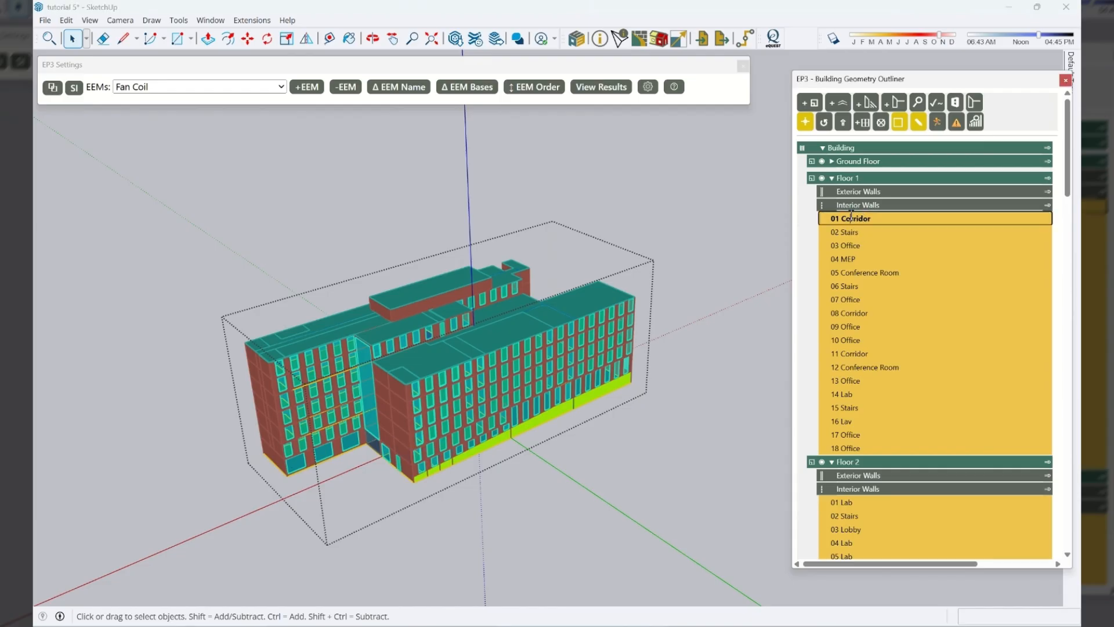
pyautogui.click(850, 219)
pyautogui.click(635, 458)
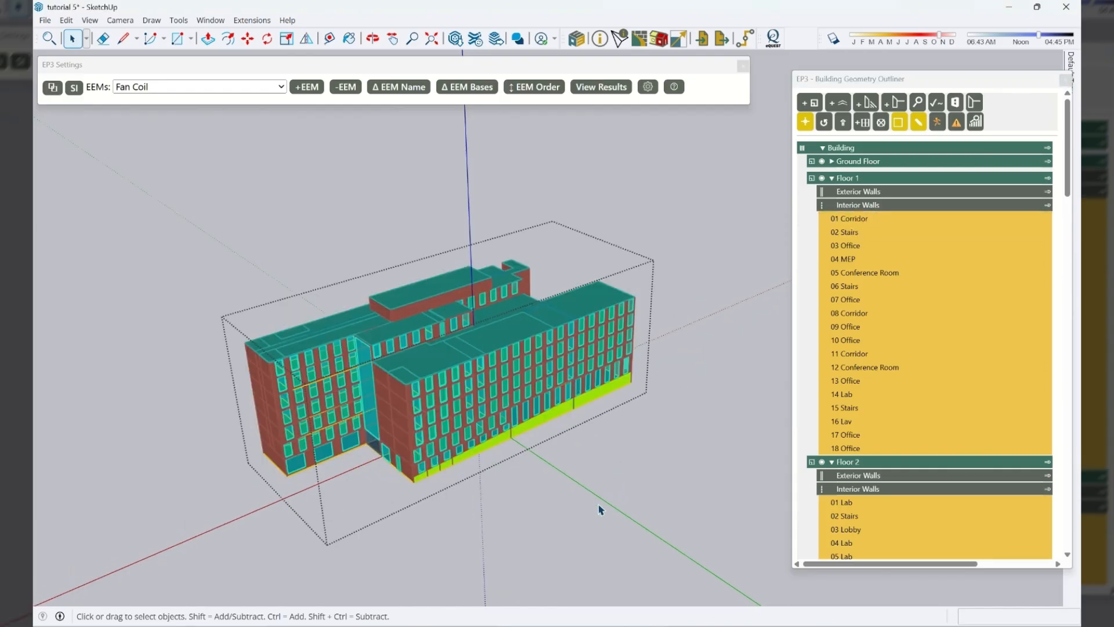
# Turn on X-ray view to see through the building's walls and roofs
pyautogui.click(604, 510)
pyautogui.press('x')
pyautogui.moveTo(371, 417); pyautogui.dragTo(464, 441, button='middle')
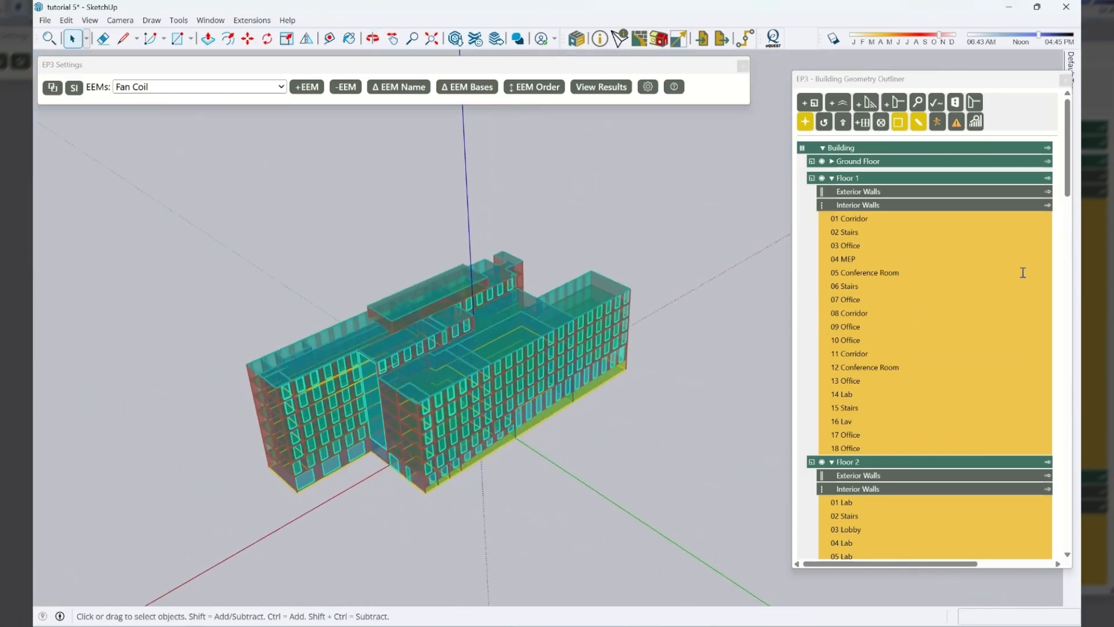
# Collapse the space lists of Floor 1 through Floor 7 in the Building Geometry Outliner
pyautogui.click(831, 178)
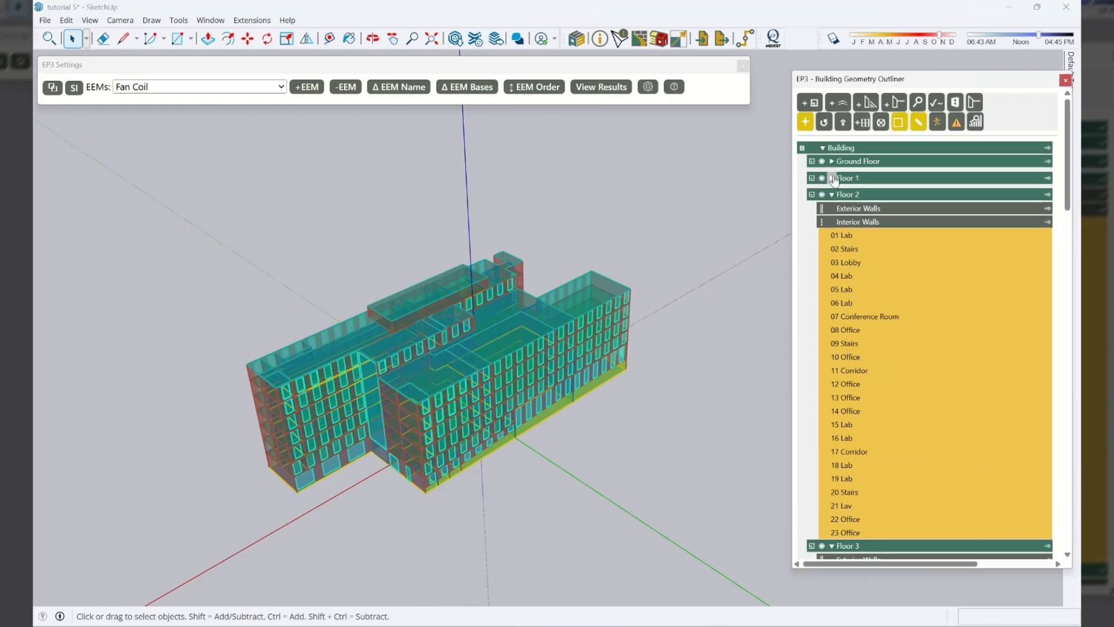
pyautogui.click(831, 195)
pyautogui.click(831, 211)
pyautogui.click(831, 227)
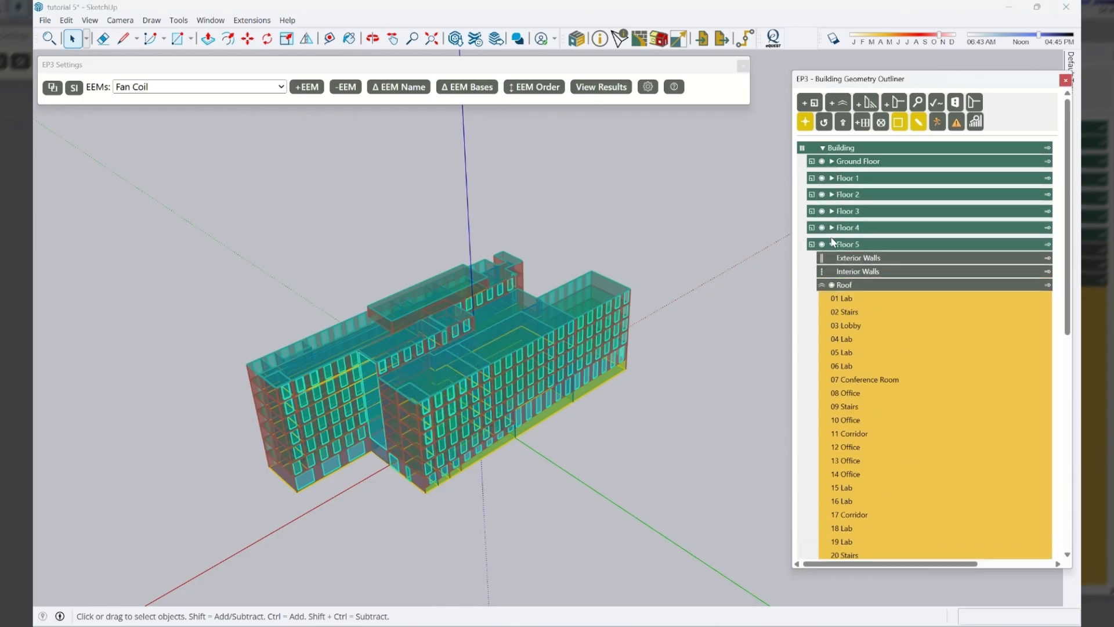
pyautogui.click(831, 244)
pyautogui.click(831, 261)
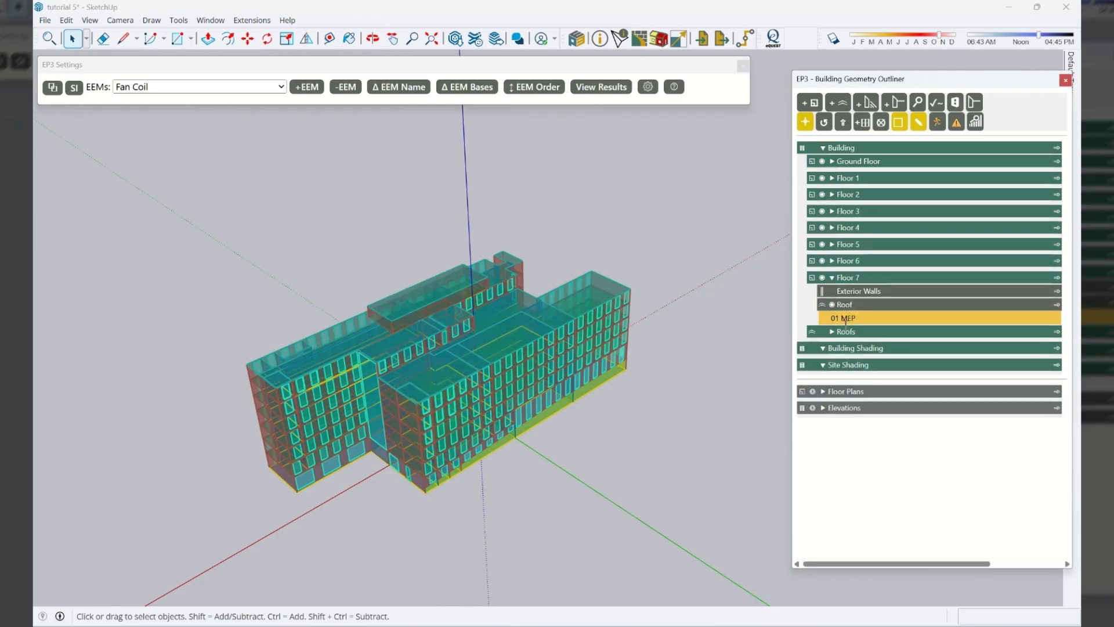
pyautogui.click(832, 278)
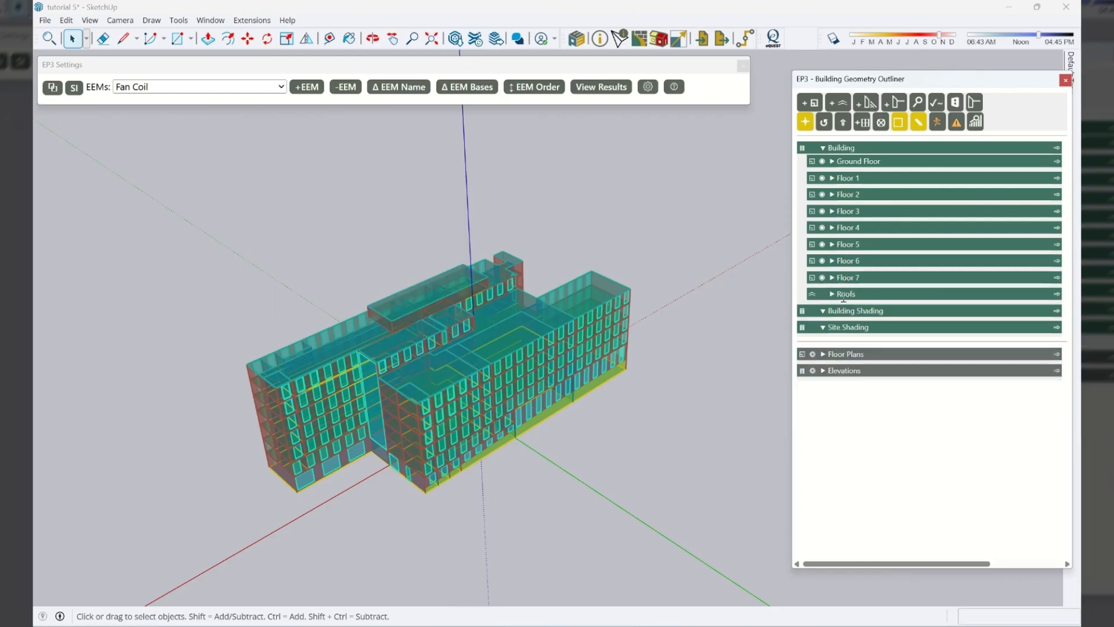
# Expand the Roofs group and hide the Ground Floor, Floor 7, Floor 6 and Floor 5 roofs
pyautogui.click(833, 294)
pyautogui.click(831, 348)
pyautogui.click(831, 334)
pyautogui.click(831, 321)
pyautogui.click(832, 307)
# Hide Floor 7, Floor 6, Floor 5, Floor 4 and Floor 3 in the model
pyautogui.click(822, 277)
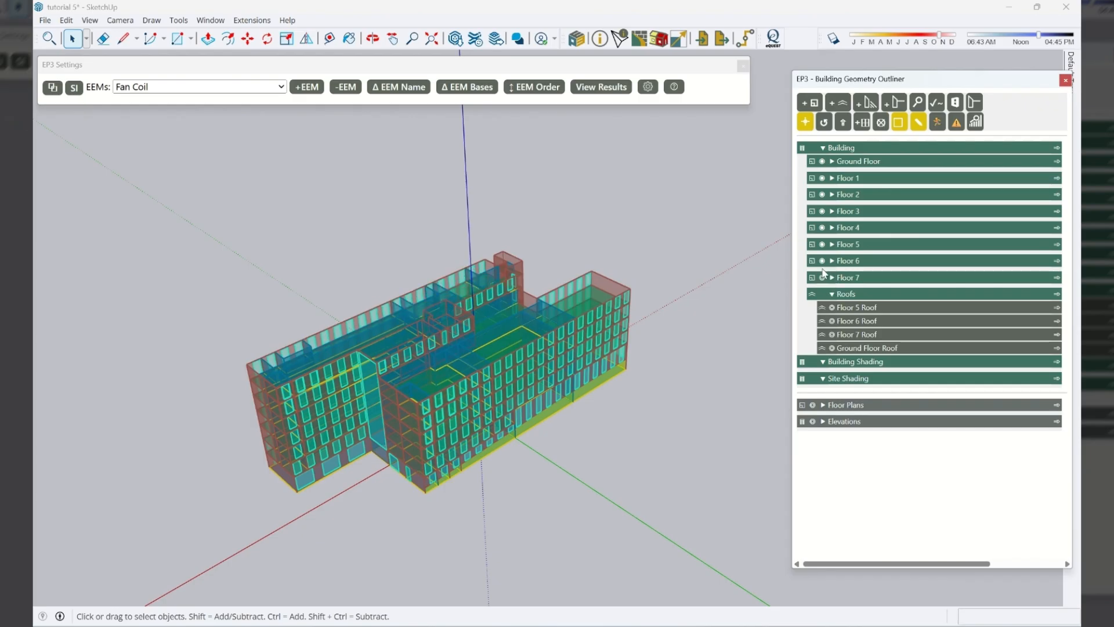
pyautogui.click(822, 261)
pyautogui.click(822, 245)
pyautogui.click(822, 227)
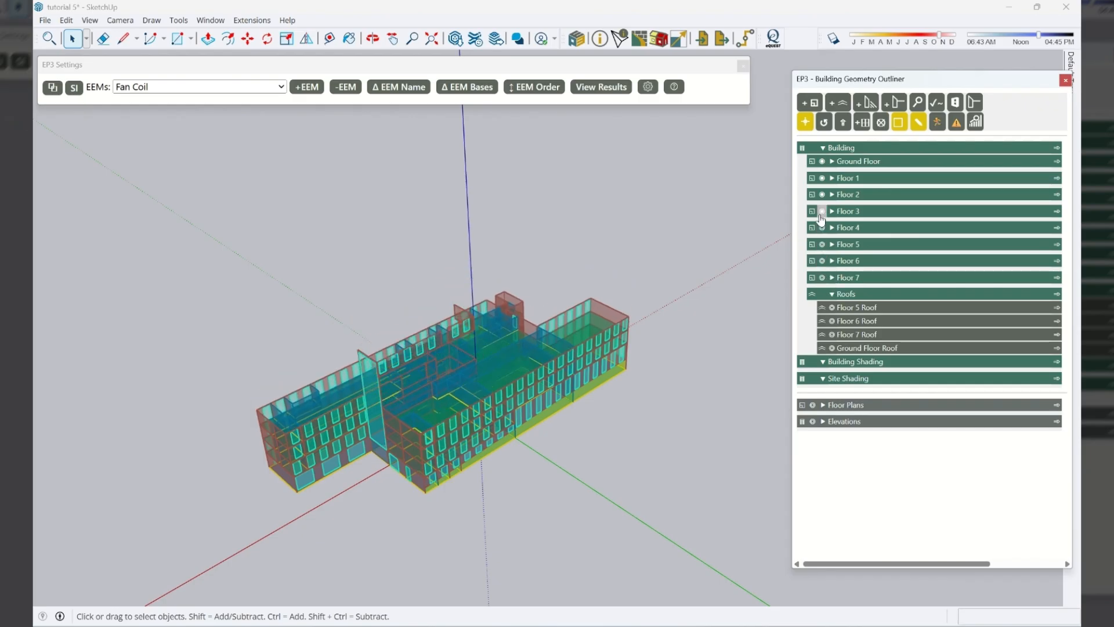
pyautogui.click(822, 211)
# Turn off X-ray view and return to the Select tool
pyautogui.moveTo(516, 340); pyautogui.dragTo(496, 351, button='middle')
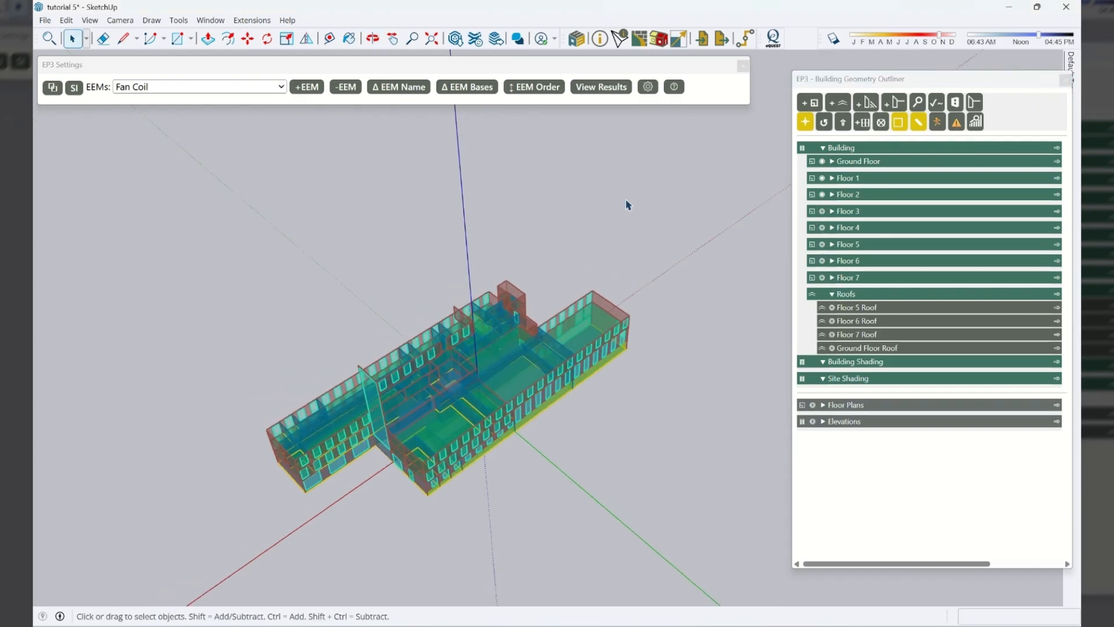
pyautogui.press('x')
pyautogui.moveTo(680, 344); pyautogui.dragTo(655, 348, button='middle')
pyautogui.press('space')
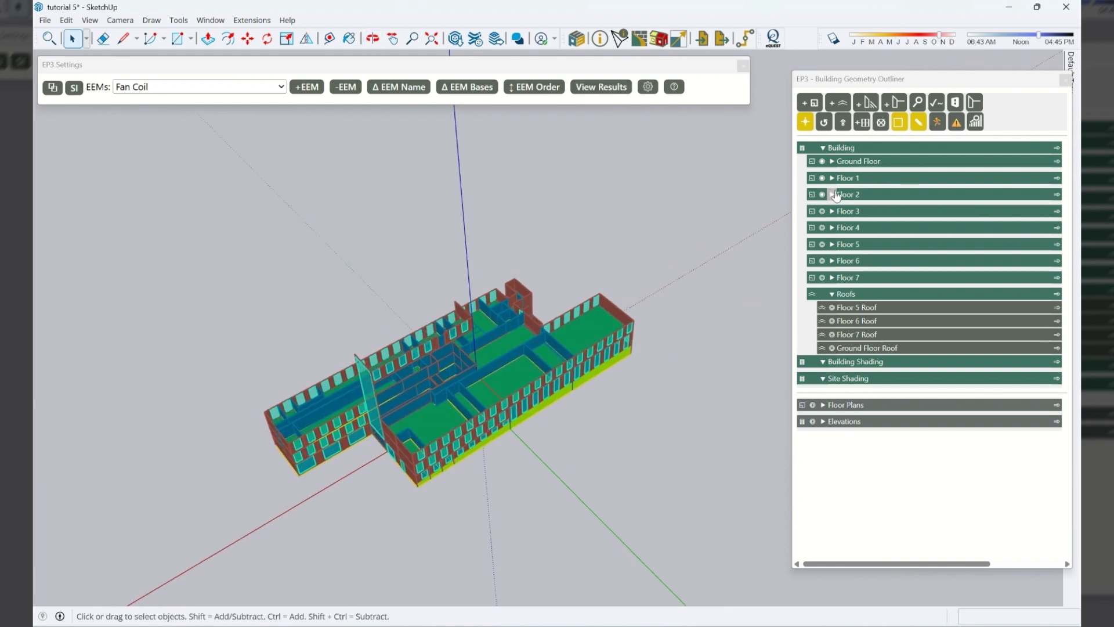
# Expand Floor 1, open its 01 Corridor to examine where it joins neighbouring spaces, and exit the space
pyautogui.click(832, 177)
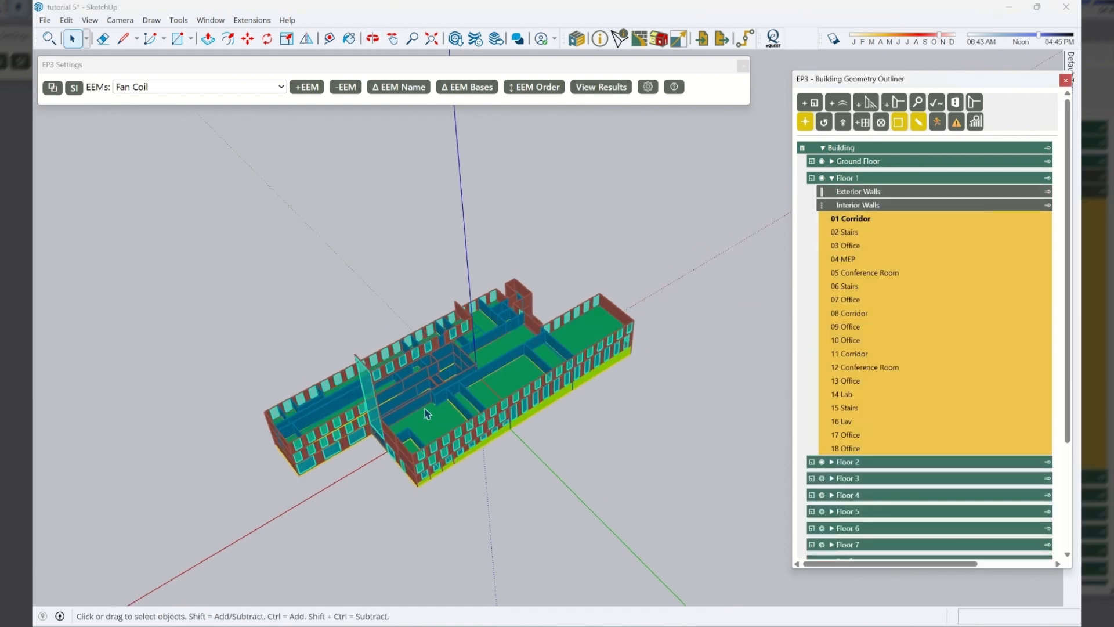
pyautogui.scroll(10, 443, 404)
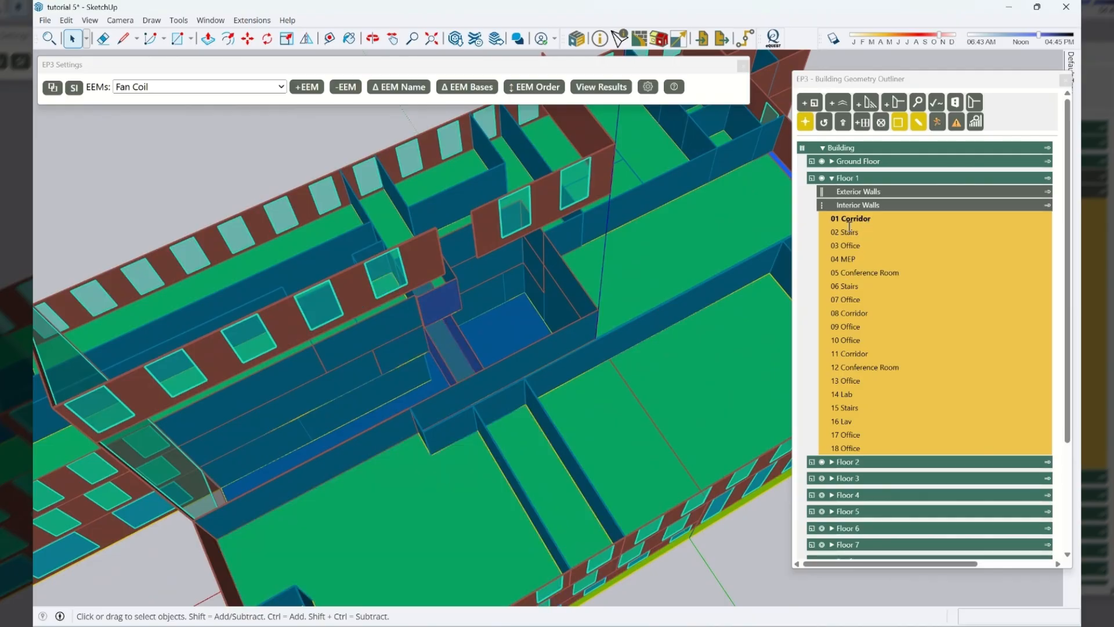
pyautogui.moveTo(435, 405); pyautogui.dragTo(186, 545, button='middle')
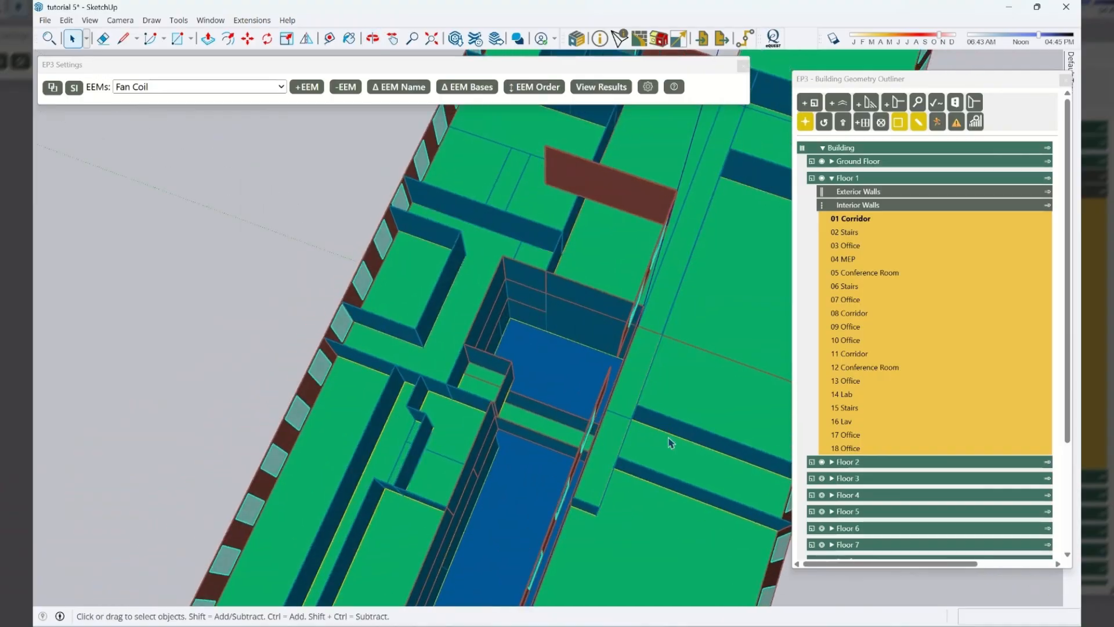
pyautogui.click(870, 218)
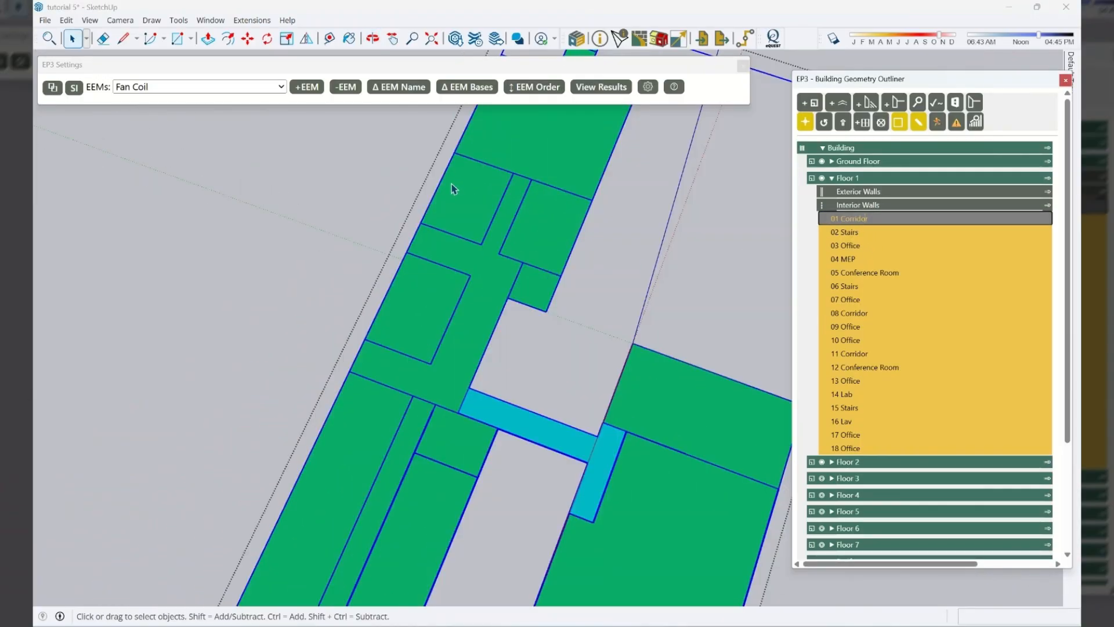
pyautogui.scroll(-2, 452, 190)
pyautogui.moveTo(597, 440); pyautogui.dragTo(415, 186, button='middle')
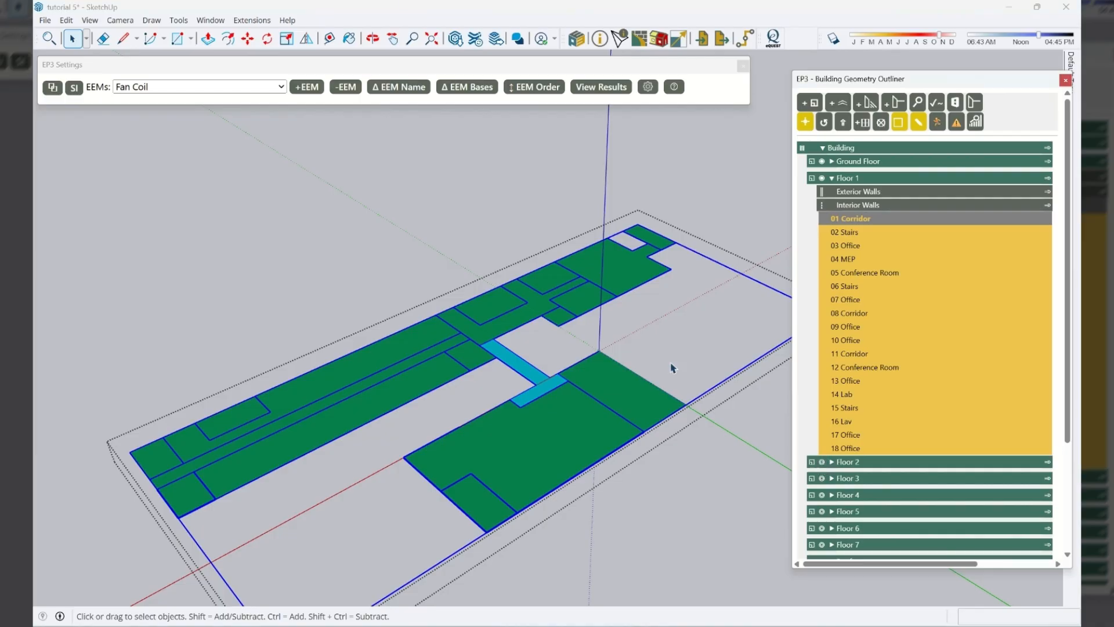
pyautogui.click(557, 198)
# Show exterior geometry while editing and reopen 01 Corridor on Floor 1 among the surrounding walls
pyautogui.click(897, 124)
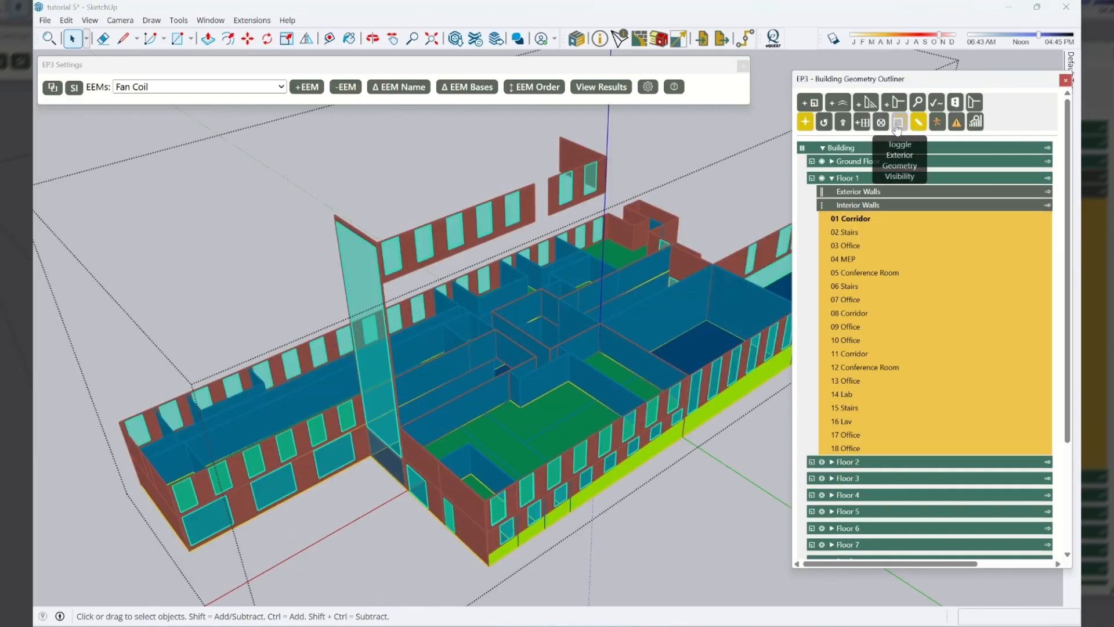
pyautogui.click(848, 221)
pyautogui.moveTo(630, 366); pyautogui.dragTo(452, 418, button='middle')
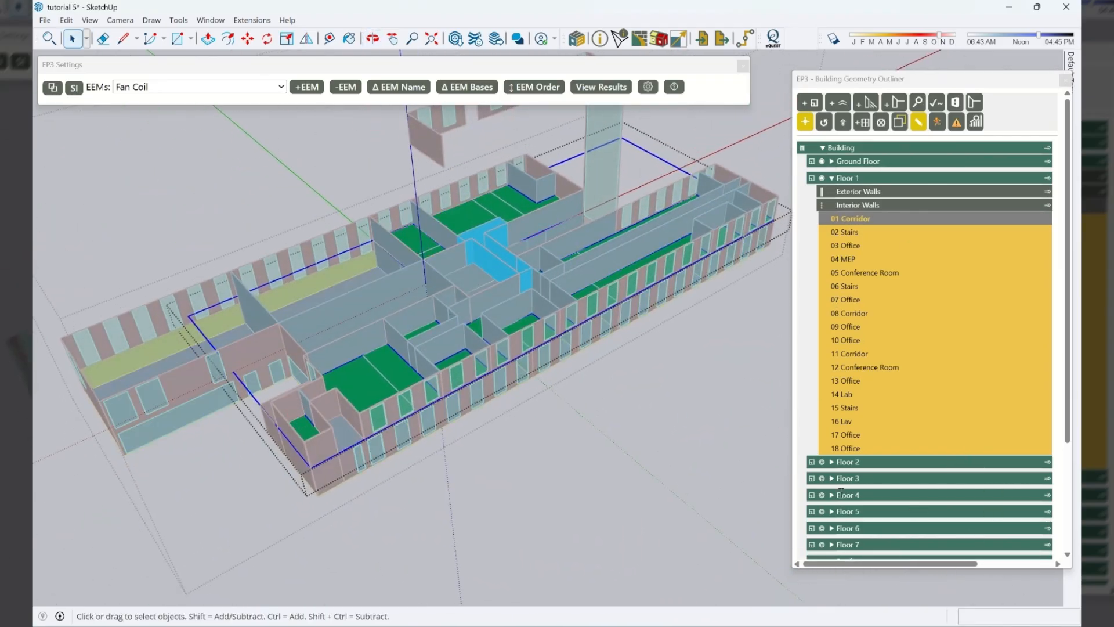
# Make Floor 2 visible above the open 01 Corridor and inspect the corridor's highlighted surfaces up close
pyautogui.click(831, 463)
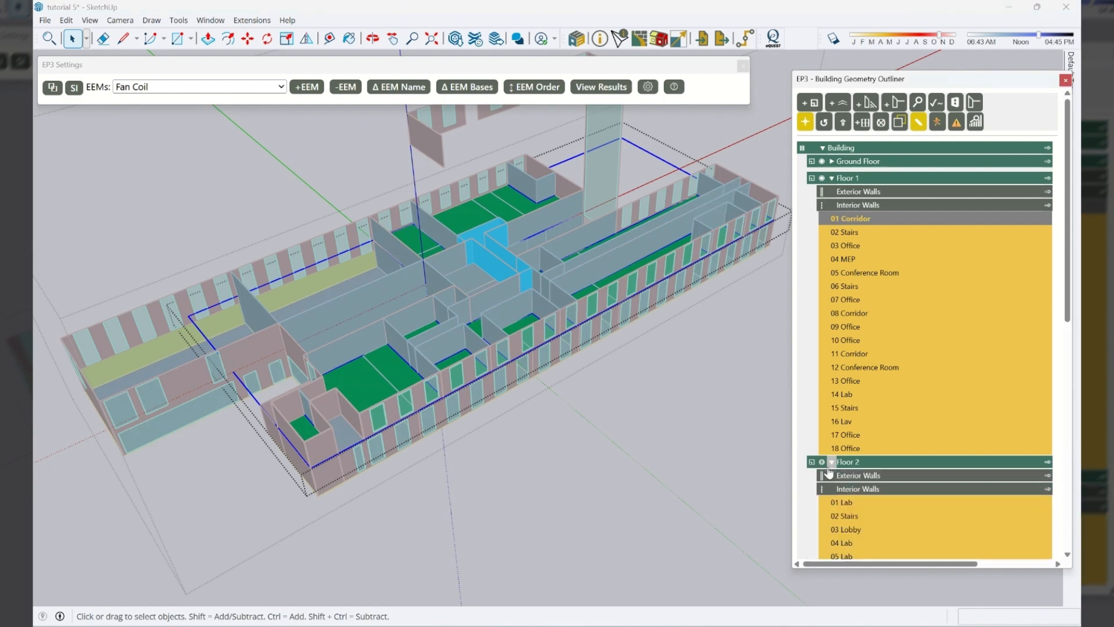
pyautogui.click(821, 462)
pyautogui.moveTo(537, 211); pyautogui.dragTo(470, 395, button='middle')
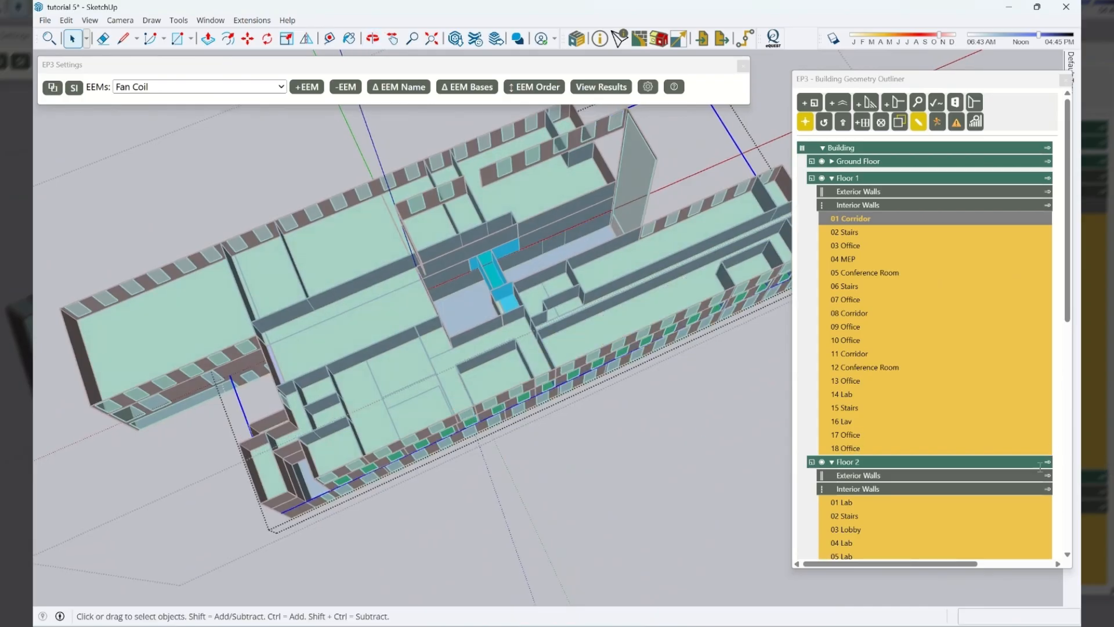
pyautogui.scroll(10, 511, 316)
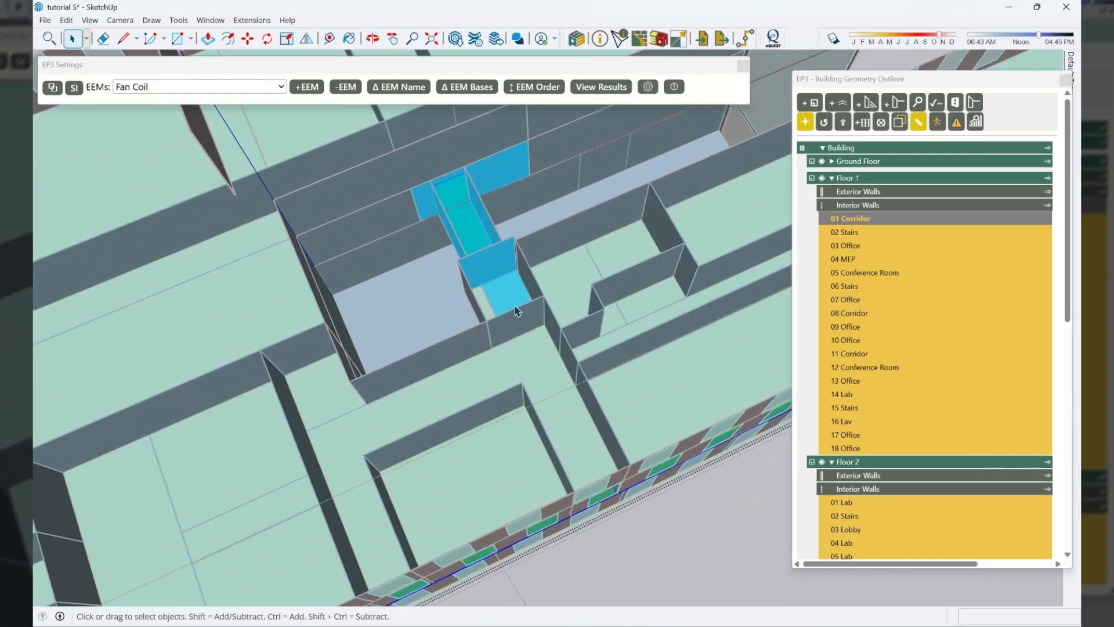
pyautogui.moveTo(594, 280); pyautogui.dragTo(496, 359, button='middle')
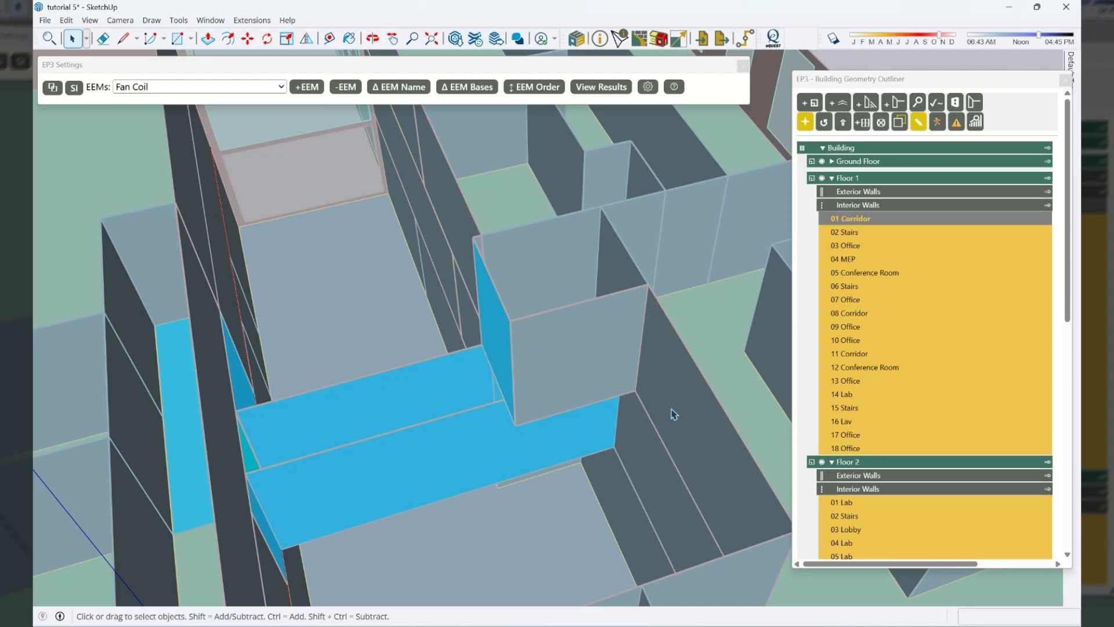
# Collapse Floor 2 in the outliner and make the Floor 5, Floor 6, Floor 7 and Ground Floor roofs visible over the building
pyautogui.scroll(-3, 803, 304)
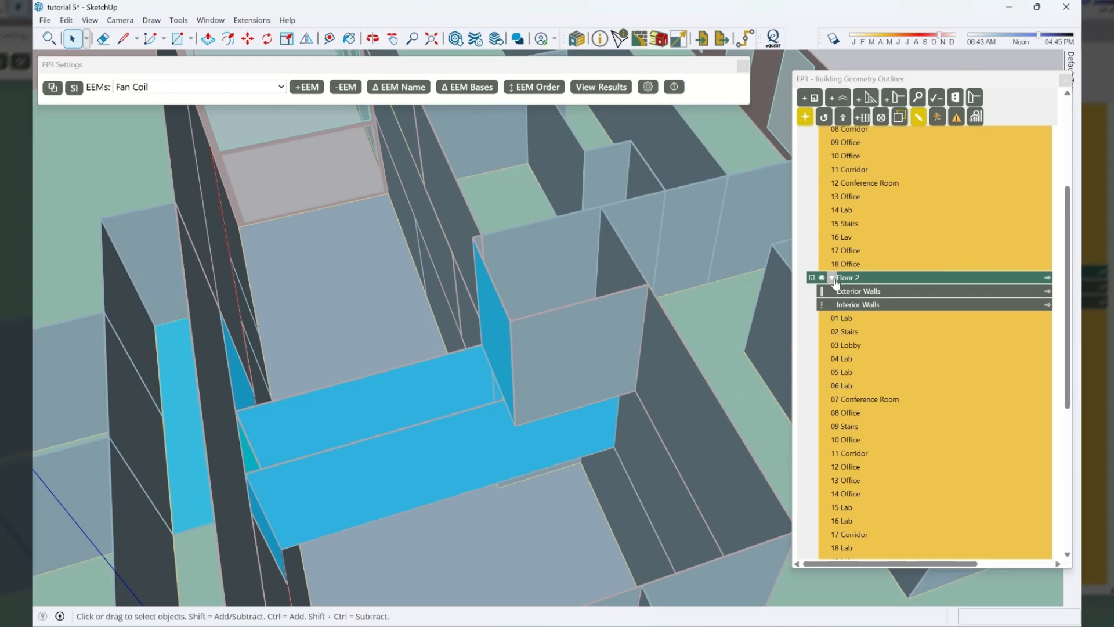
pyautogui.click(832, 278)
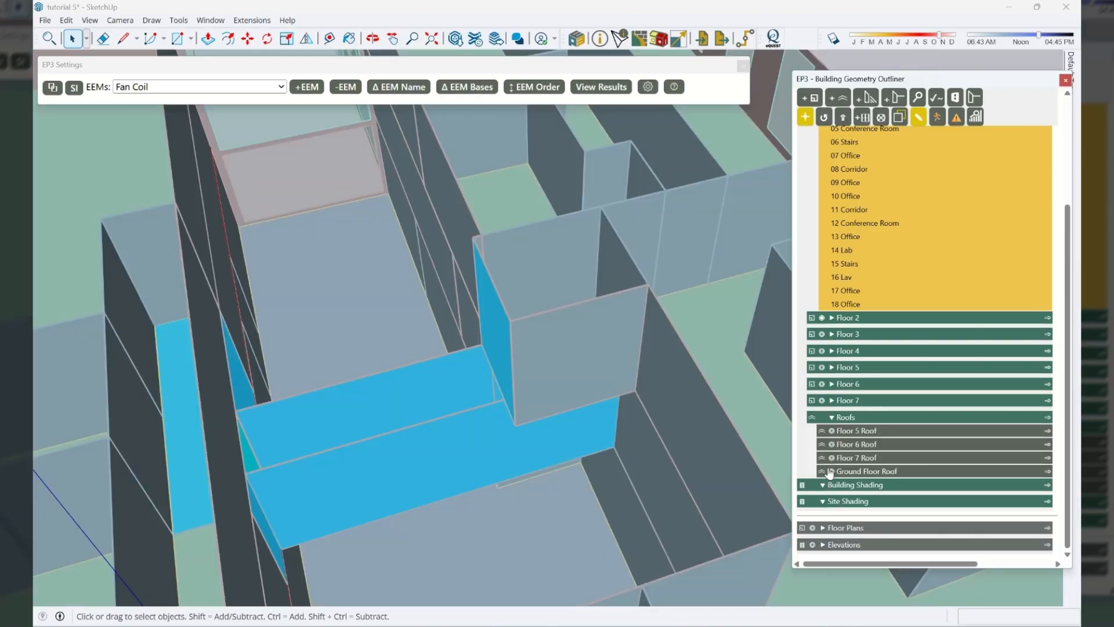
pyautogui.click(831, 433)
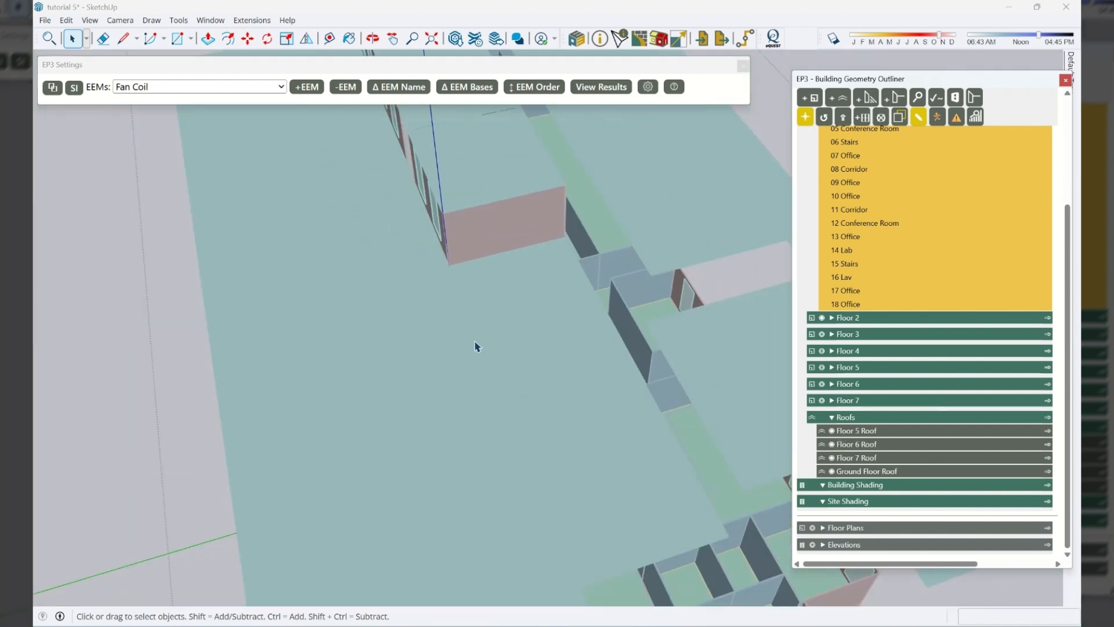
pyautogui.scroll(-4, 406, 263)
pyautogui.scroll(-3, 308, 243)
pyautogui.moveTo(308, 243); pyautogui.dragTo(214, 316, button='middle')
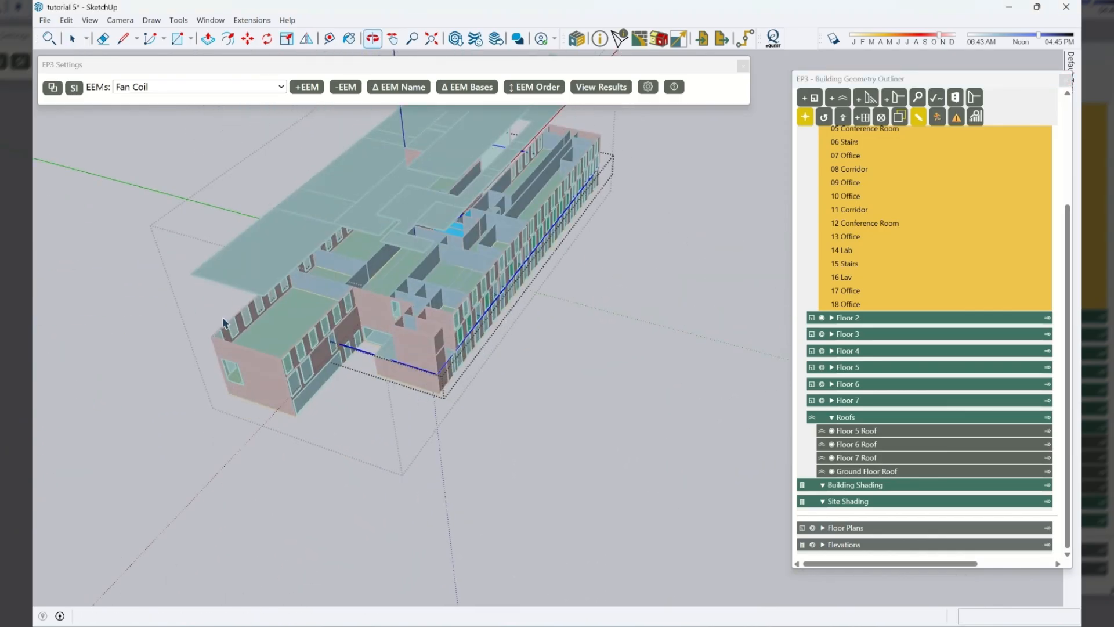
pyautogui.scroll(6, 473, 234)
pyautogui.moveTo(555, 283); pyautogui.dragTo(717, 408, button='middle')
pyautogui.scroll(-3, 576, 322)
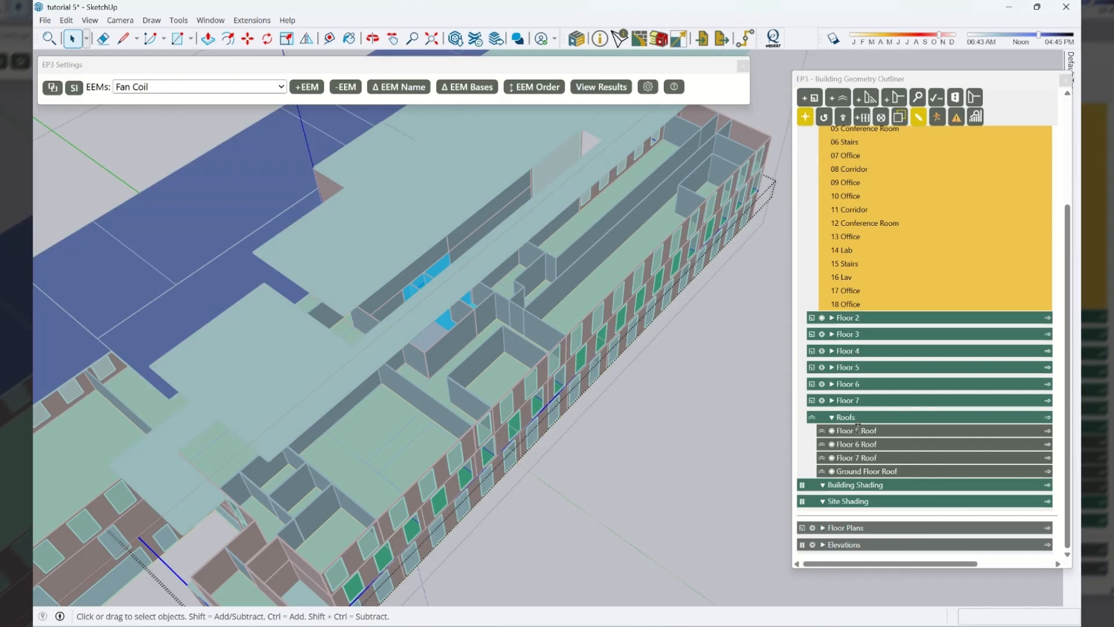
# Open the Ground Floor Roof for editing and hide the Floor 5, Floor 6 and Floor 7 roofs
pyautogui.click(860, 445)
pyautogui.click(859, 458)
pyautogui.click(862, 470)
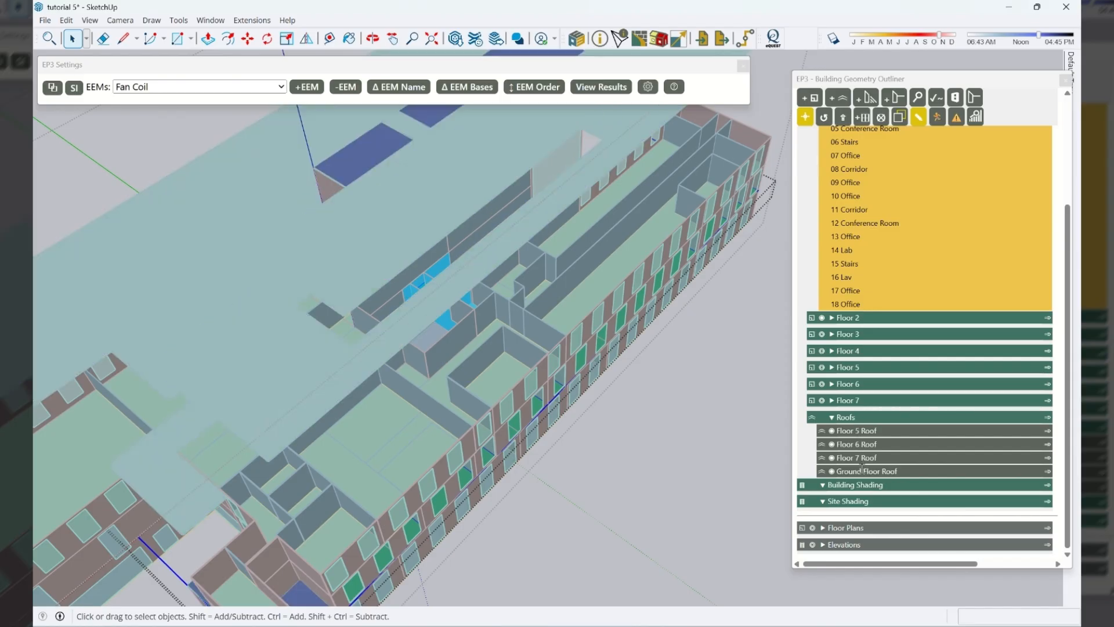
pyautogui.click(1048, 471)
pyautogui.moveTo(474, 327); pyautogui.dragTo(489, 295, button='middle')
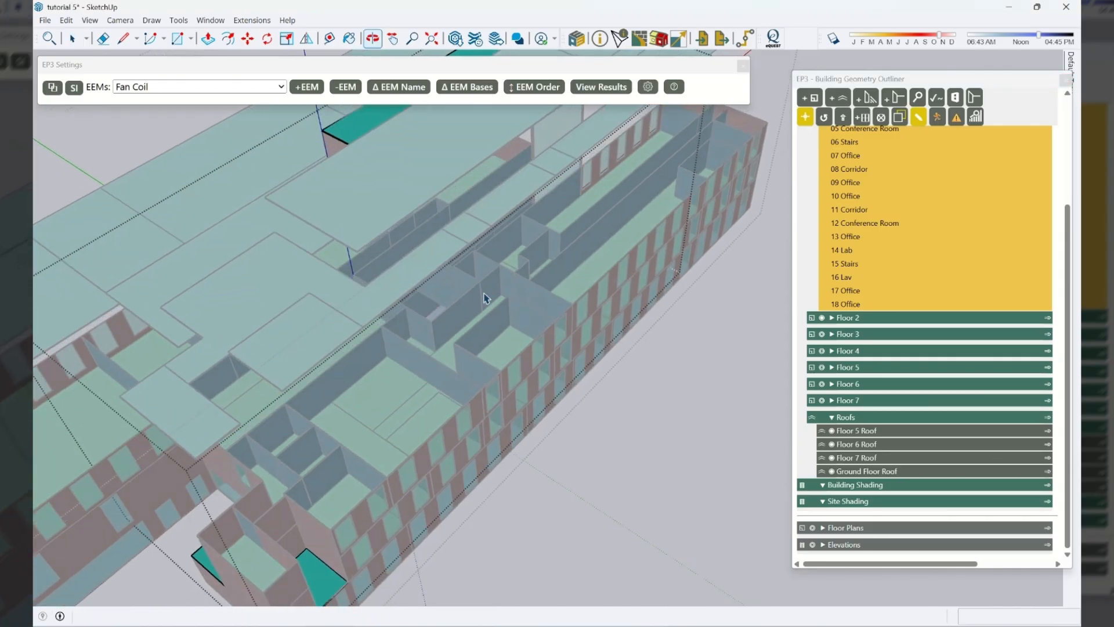
pyautogui.click(832, 432)
pyautogui.click(832, 444)
pyautogui.click(831, 457)
# Draw a 1.8 m by 6 m rectangle closing the open top of Floor 1's 01 Corridor in the Ground Floor Roof
pyautogui.moveTo(388, 251); pyautogui.dragTo(539, 296, button='middle')
pyautogui.scroll(6, 542, 347)
pyautogui.moveTo(569, 332); pyautogui.dragTo(616, 346, button='middle')
pyautogui.press('r')
pyautogui.click(576, 282)
pyautogui.moveTo(610, 303); pyautogui.dragTo(427, 291, button='middle')
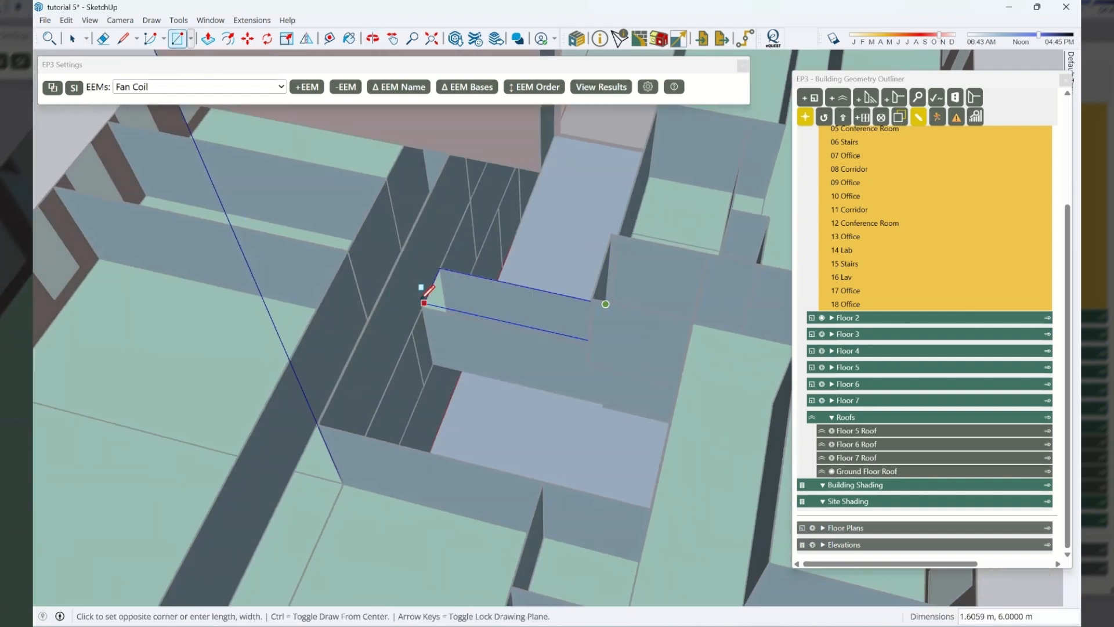
pyautogui.click(424, 302)
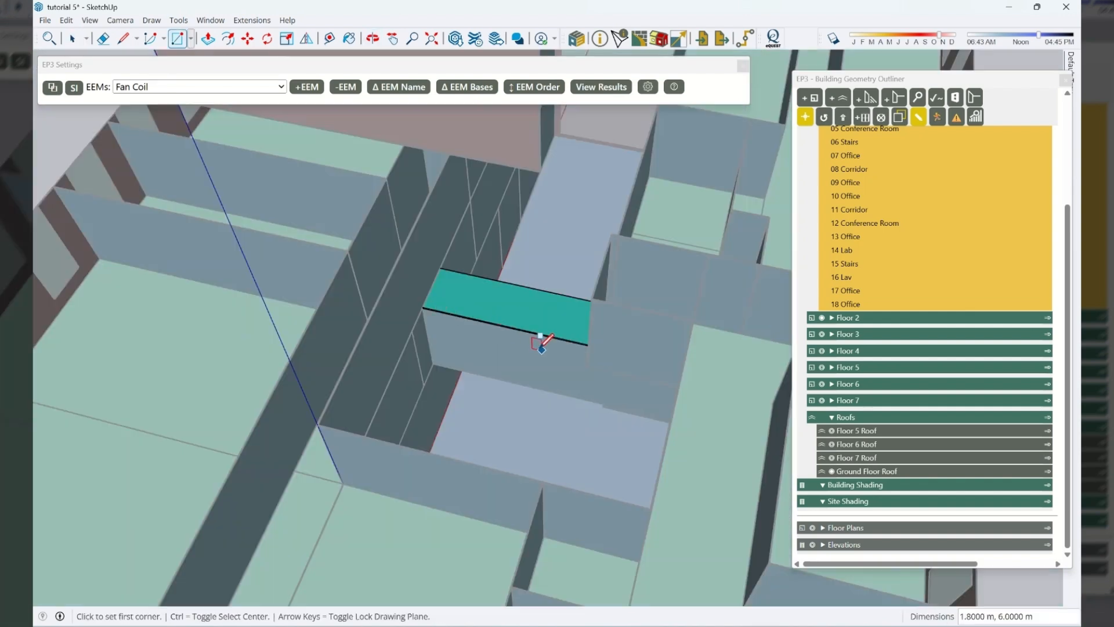
pyautogui.press('space')
# Paint the new rectangular face with the Interior Floor Ceiling construction and close the Constructions Dialog
pyautogui.click(454, 304)
pyautogui.scroll(-4, 373, 300)
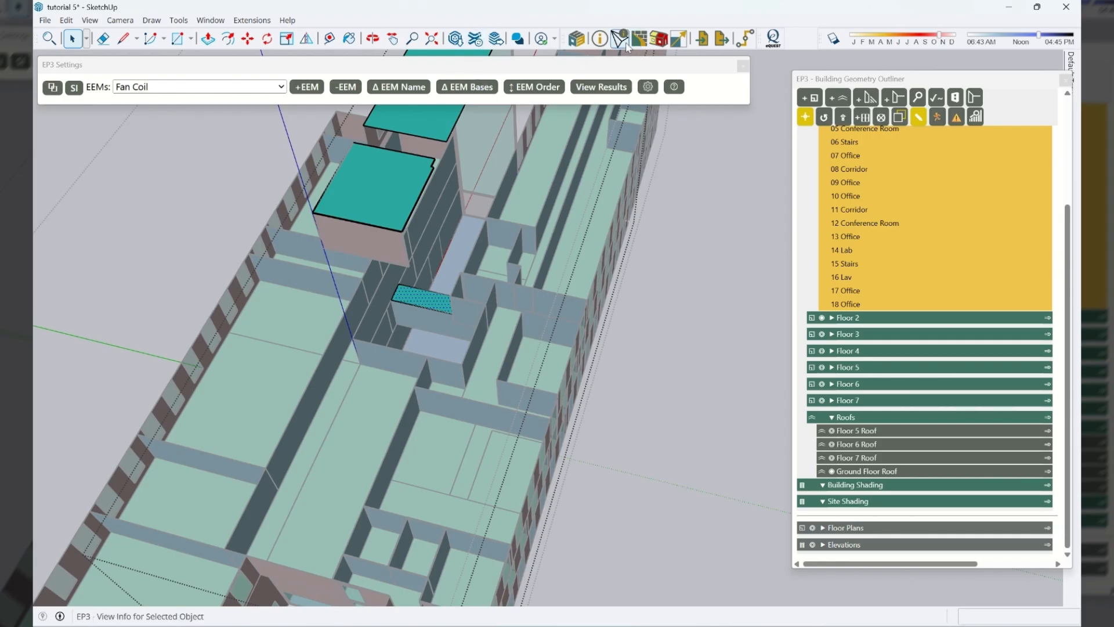
pyautogui.click(644, 41)
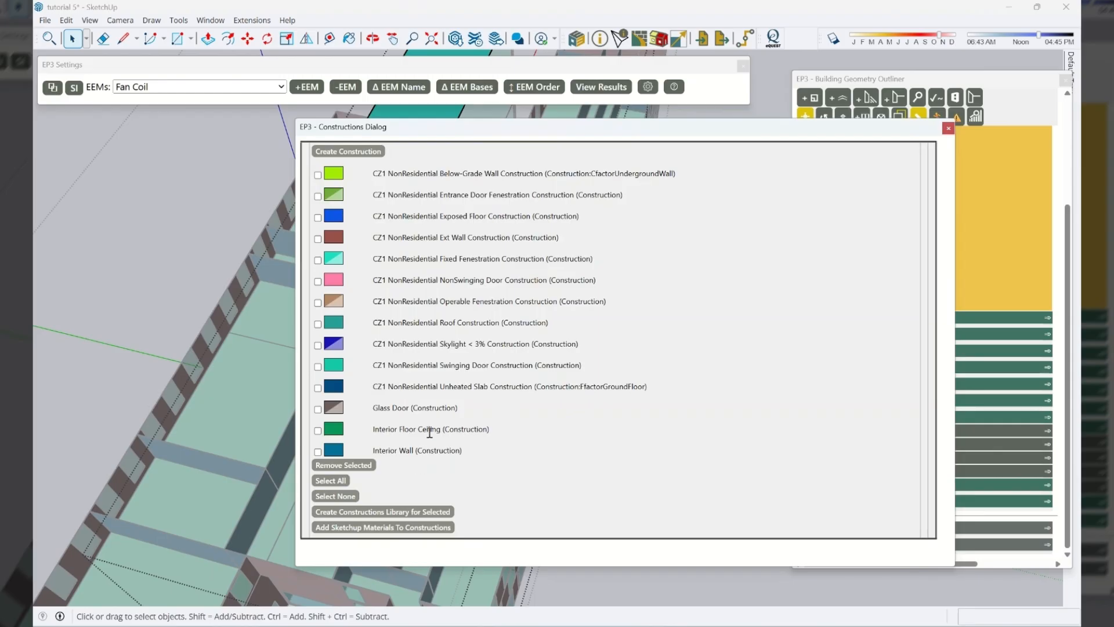
pyautogui.click(428, 428)
pyautogui.moveTo(415, 127); pyautogui.dragTo(733, 135)
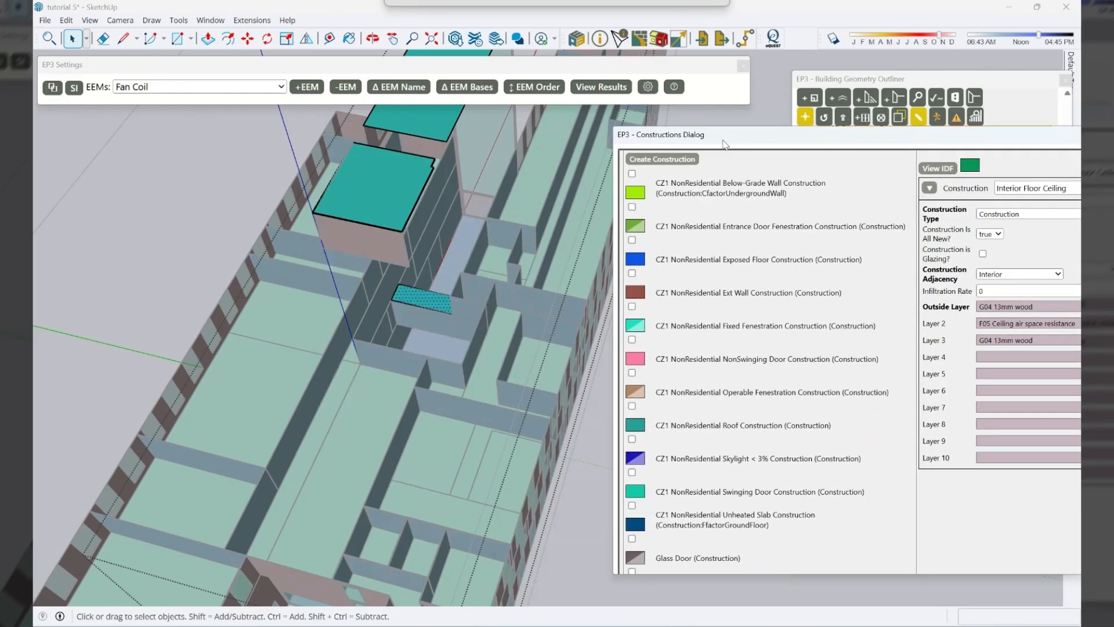
pyautogui.click(356, 38)
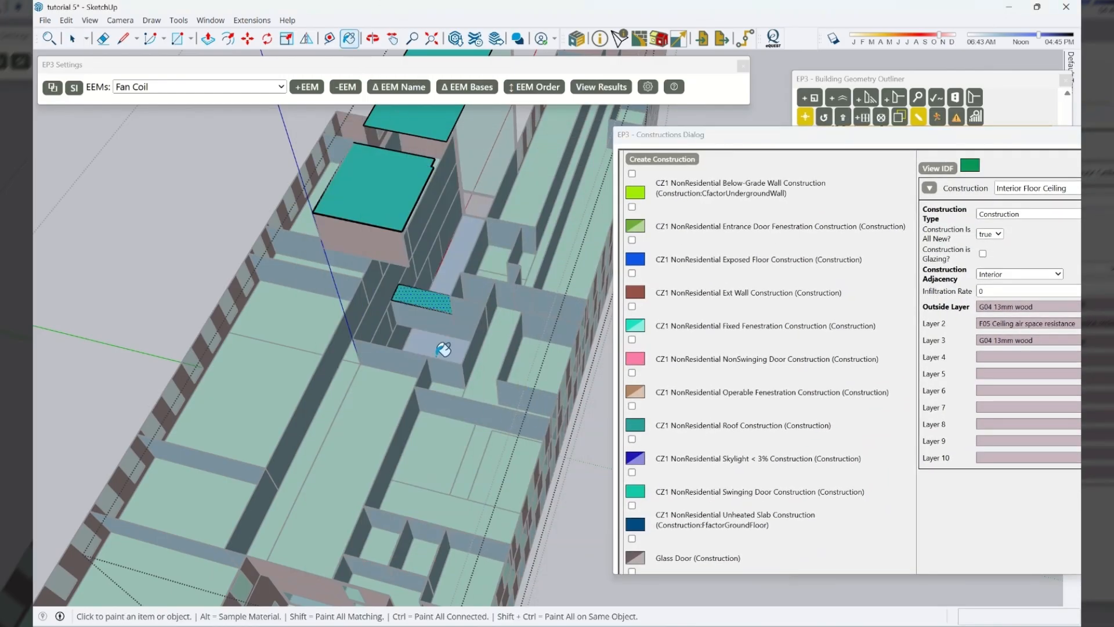
pyautogui.scroll(5, 435, 283)
pyautogui.click(419, 312)
pyautogui.press('space')
pyautogui.moveTo(372, 381)
pyautogui.mouseDown(button='middle')
pyautogui.moveTo(390, 405)
pyautogui.moveTo(553, 329)
pyautogui.moveTo(565, 343)
pyautogui.moveTo(406, 401)
pyautogui.mouseUp(button='middle')
pyautogui.moveTo(912, 143); pyautogui.dragTo(561, 169)
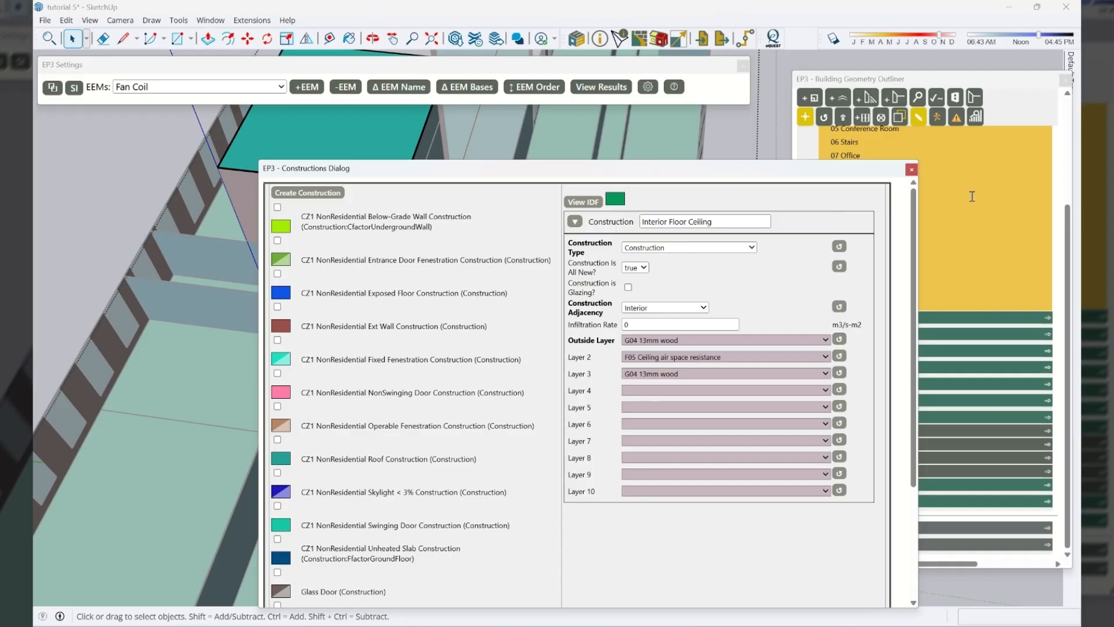
pyautogui.click(916, 172)
# Highlight Floor 1's 01 Corridor and examine which surfaces belong to the space from several angles
pyautogui.moveTo(480, 350); pyautogui.dragTo(315, 343, button='middle')
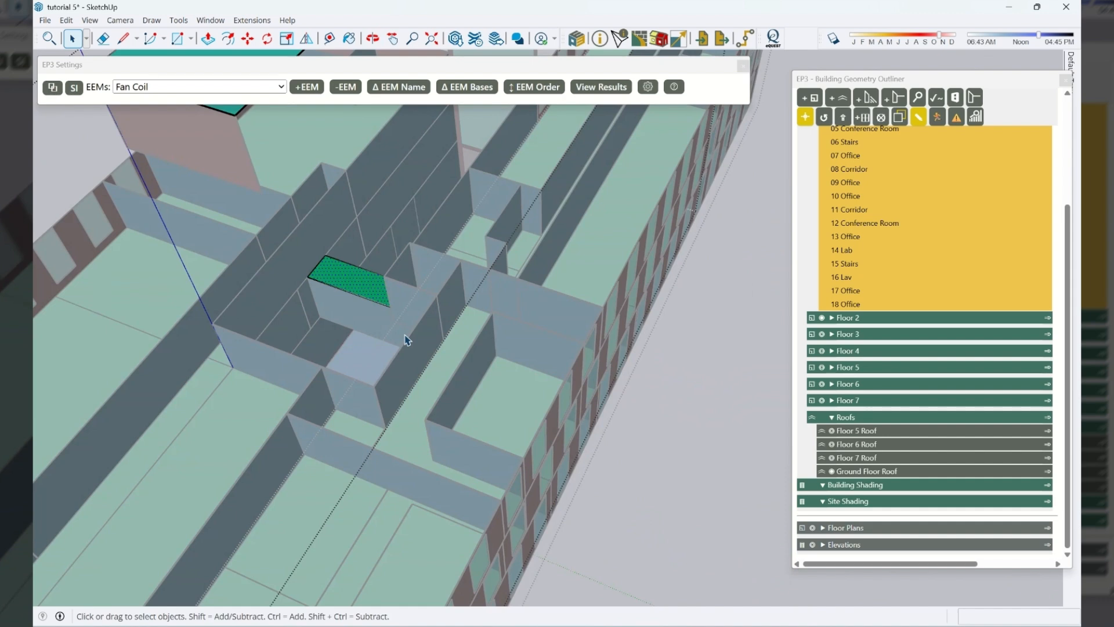
pyautogui.scroll(3, 982, 311)
pyautogui.click(899, 217)
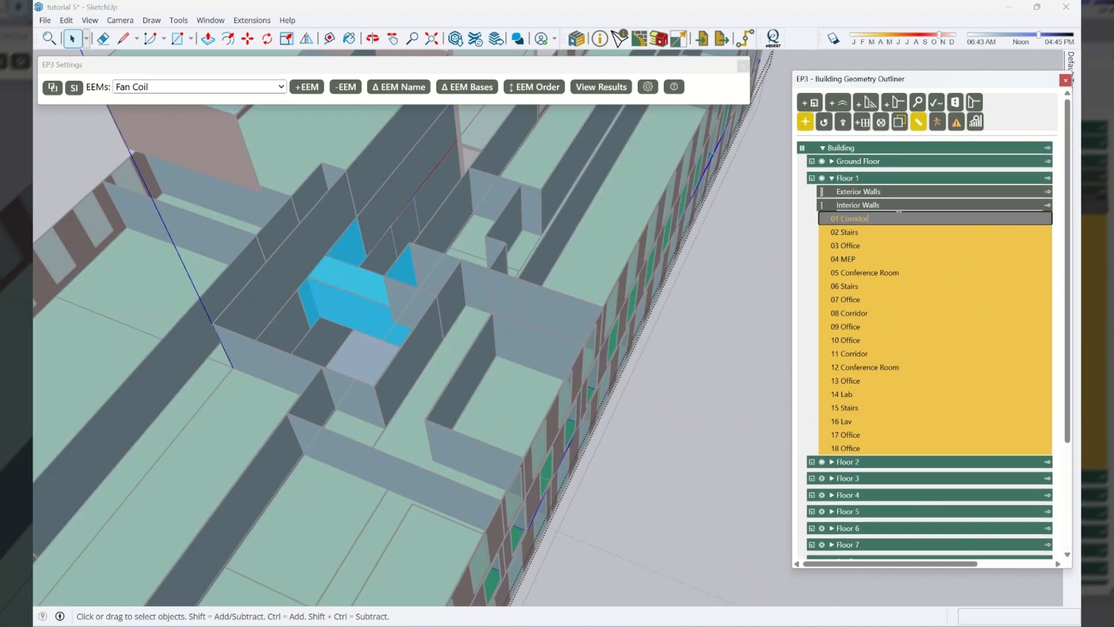
pyautogui.moveTo(470, 232); pyautogui.dragTo(576, 289, button='middle')
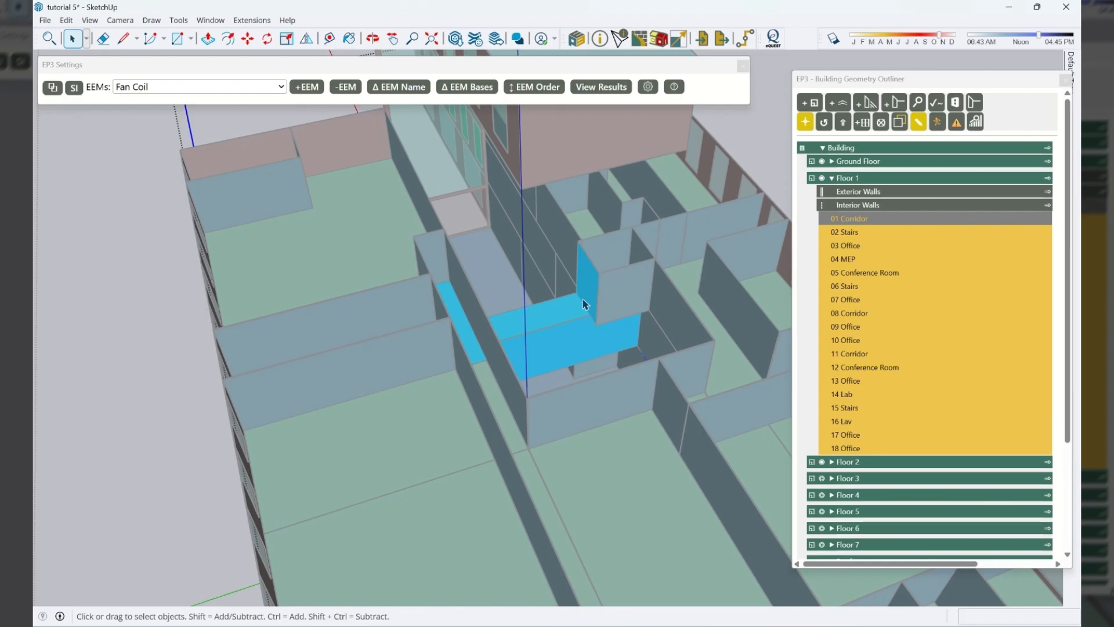
pyautogui.moveTo(614, 320); pyautogui.dragTo(343, 341, button='middle')
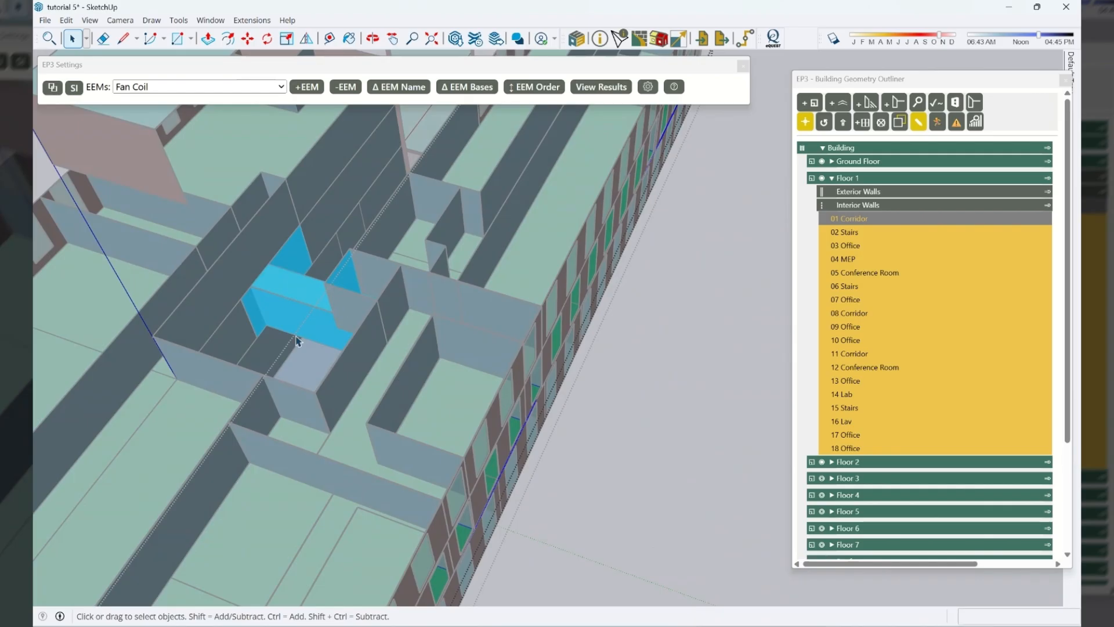
pyautogui.moveTo(260, 306); pyautogui.dragTo(513, 284, button='middle')
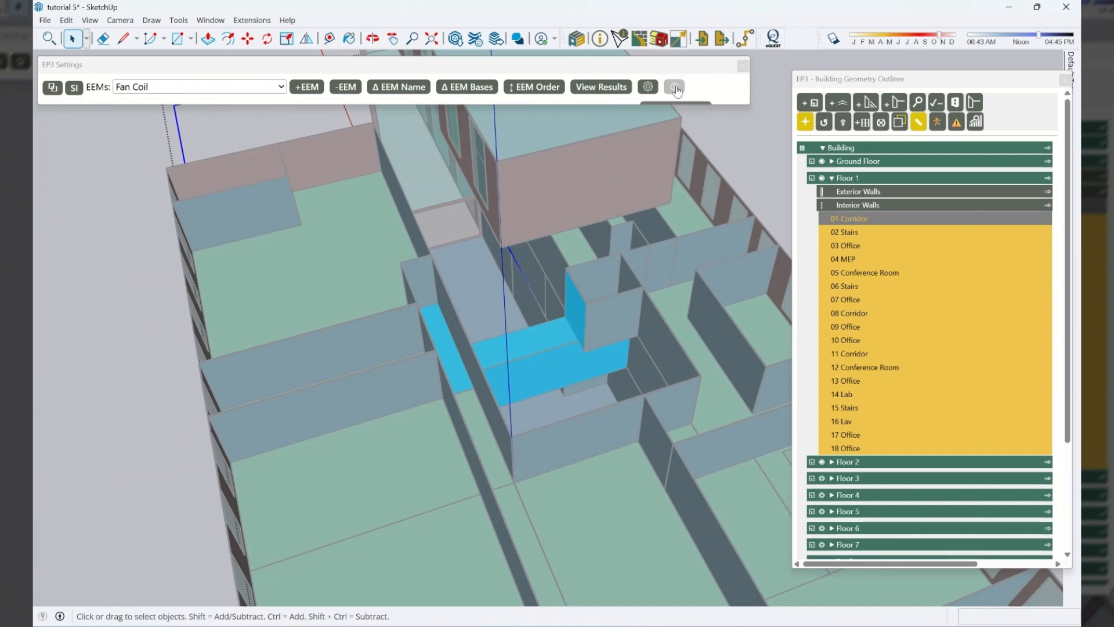
pyautogui.scroll(-2, 636, 410)
pyautogui.moveTo(636, 410); pyautogui.dragTo(629, 368, button='middle')
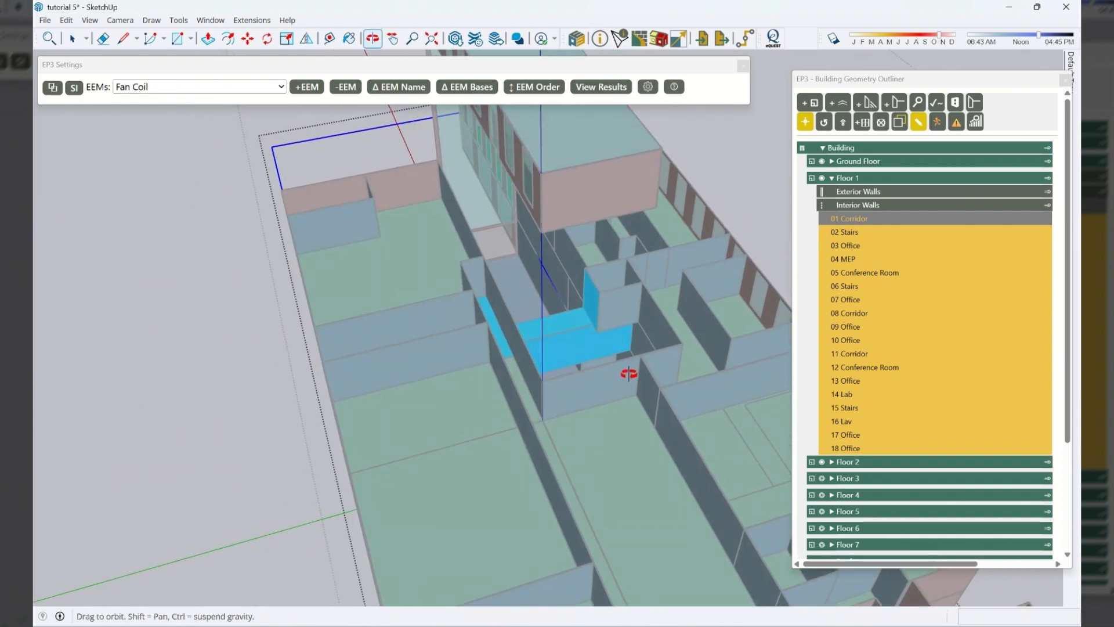
# Open the selected object information, narrow its window, and show the inputs of Floor 1's 01 Corridor space
pyautogui.click(625, 38)
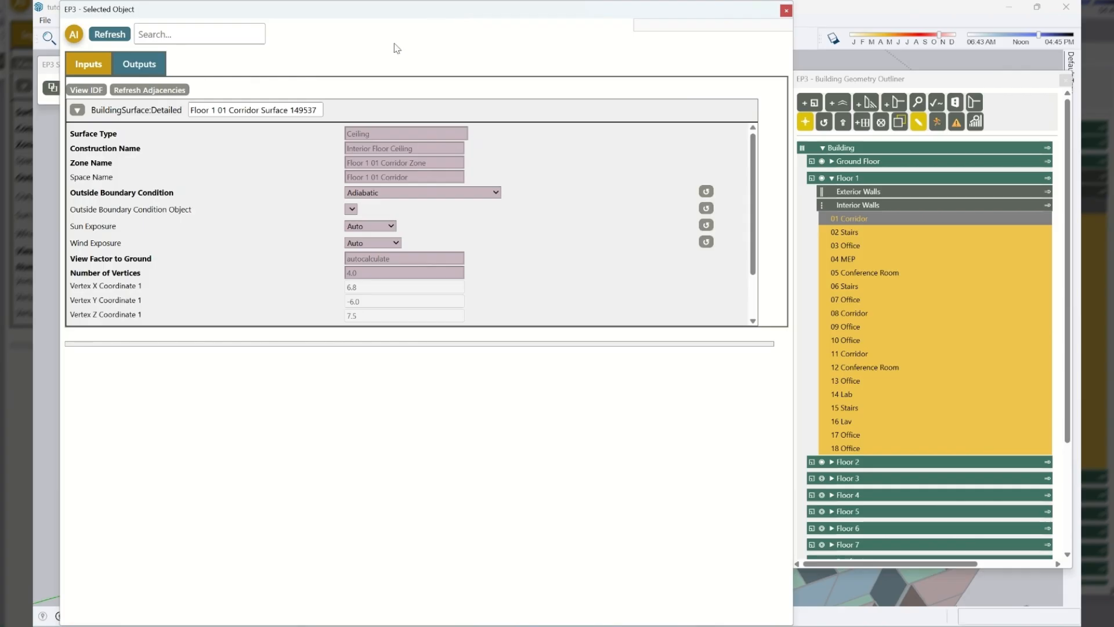
pyautogui.moveTo(793, 59); pyautogui.dragTo(489, 58)
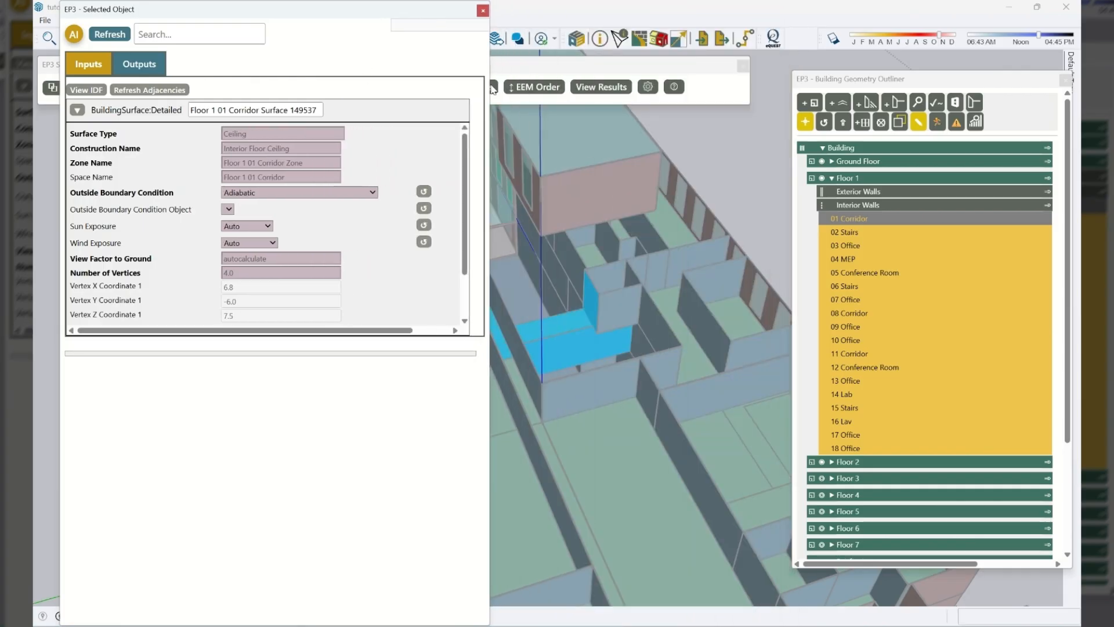
pyautogui.click(880, 220)
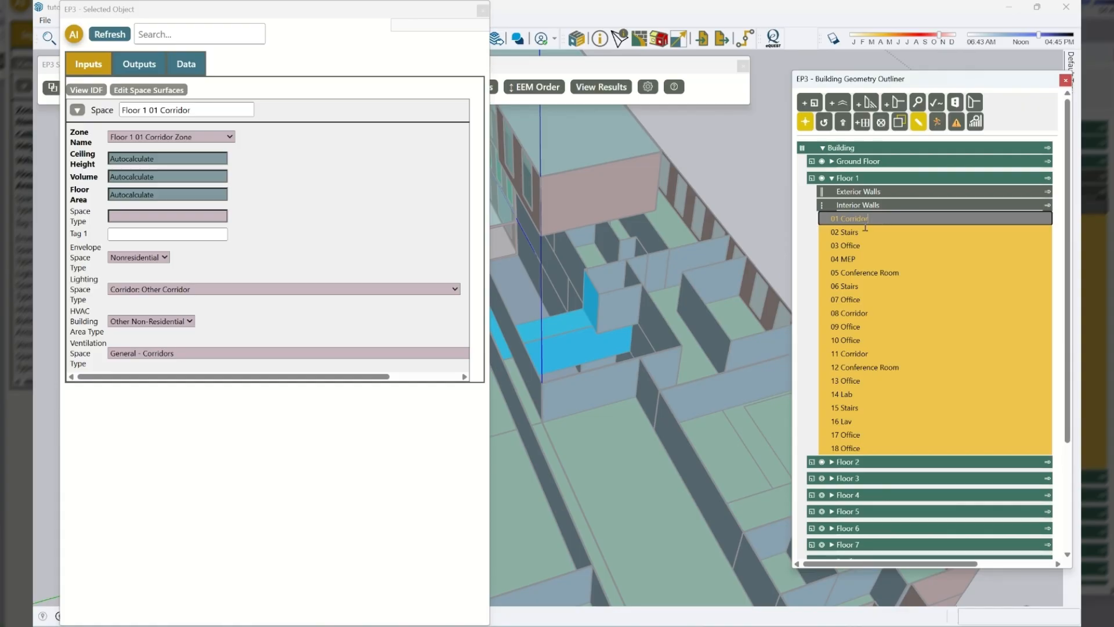
# Edit the space surfaces of 01 Corridor to remove the raised vertical wall next to the new ceiling, and finish editing
pyautogui.click(123, 91)
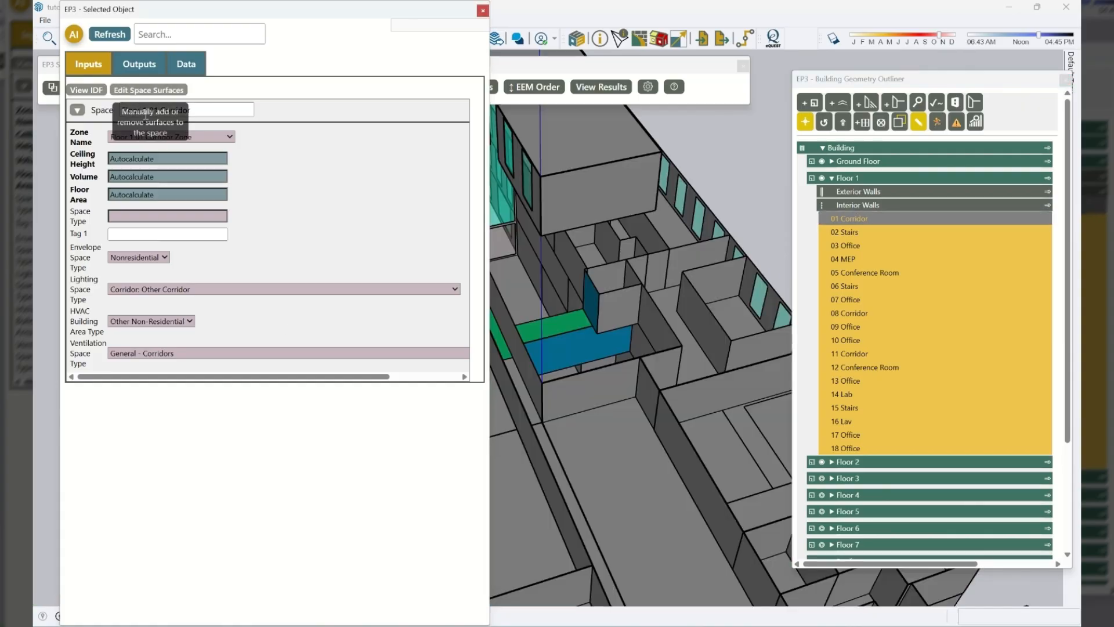
pyautogui.moveTo(504, 485)
pyautogui.mouseDown(button='middle')
pyautogui.moveTo(671, 440)
pyautogui.moveTo(741, 440)
pyautogui.moveTo(719, 463)
pyautogui.moveTo(725, 488)
pyautogui.moveTo(634, 472)
pyautogui.moveTo(684, 465)
pyautogui.moveTo(669, 430)
pyautogui.mouseUp(button='middle')
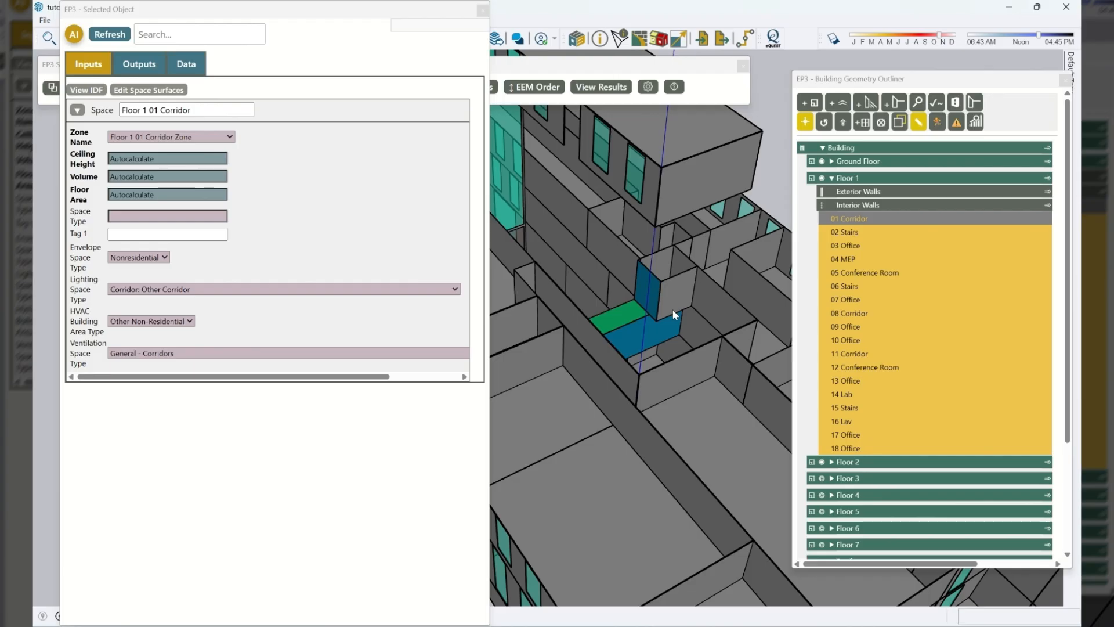
pyautogui.moveTo(618, 360)
pyautogui.mouseDown(button='middle')
pyautogui.moveTo(616, 337)
pyautogui.moveTo(667, 369)
pyautogui.moveTo(624, 321)
pyautogui.mouseUp(button='middle')
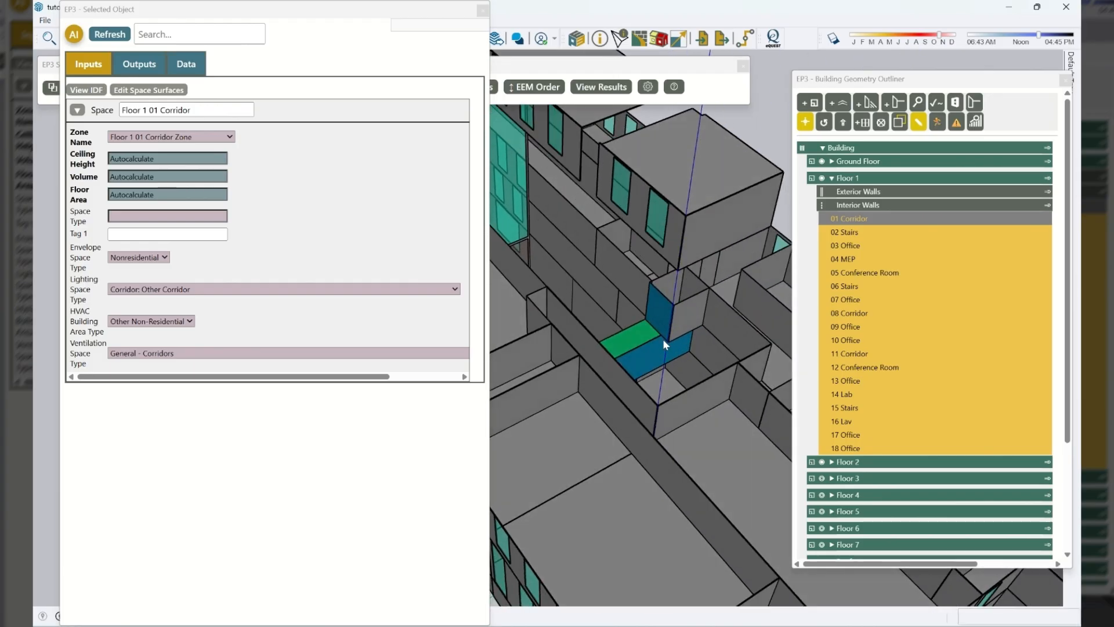
pyautogui.scroll(2, 691, 333)
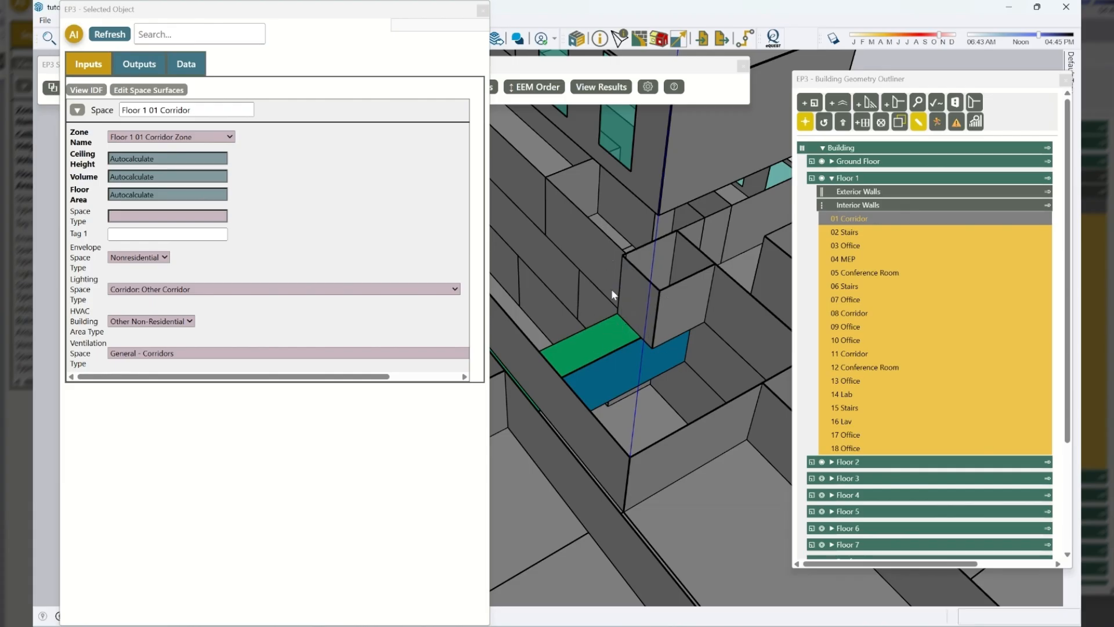
pyautogui.scroll(-2, 583, 302)
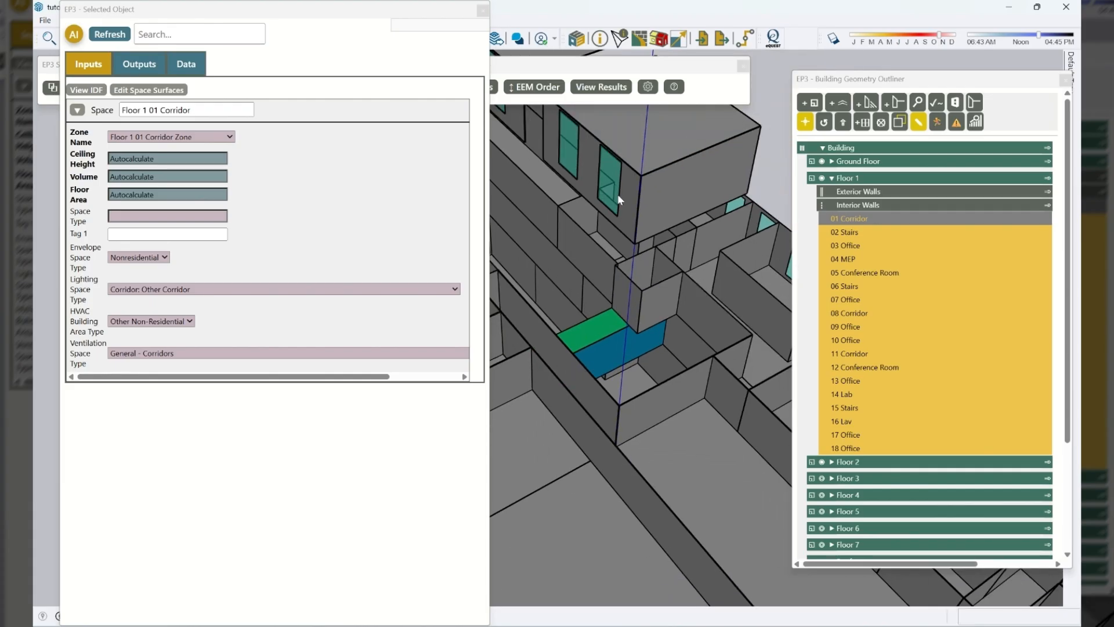
pyautogui.moveTo(648, 358); pyautogui.dragTo(660, 399, button='middle')
pyautogui.click(864, 219)
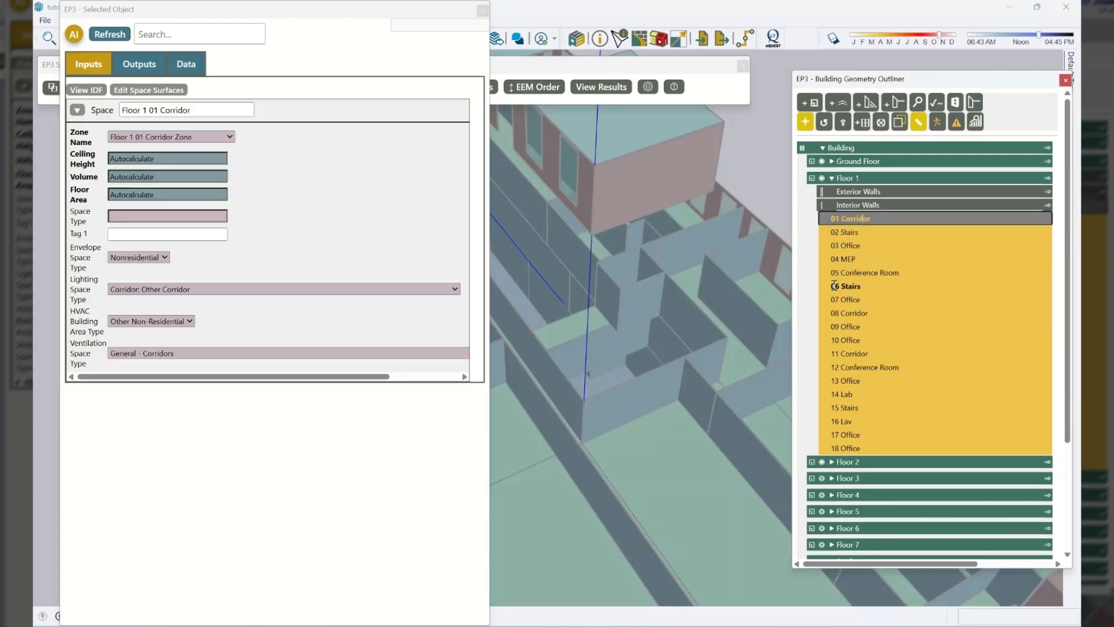
# Close and reopen the Building Geometry Outliner, and choose Floor 1's 01 Corridor again
pyautogui.scroll(-5, 568, 348)
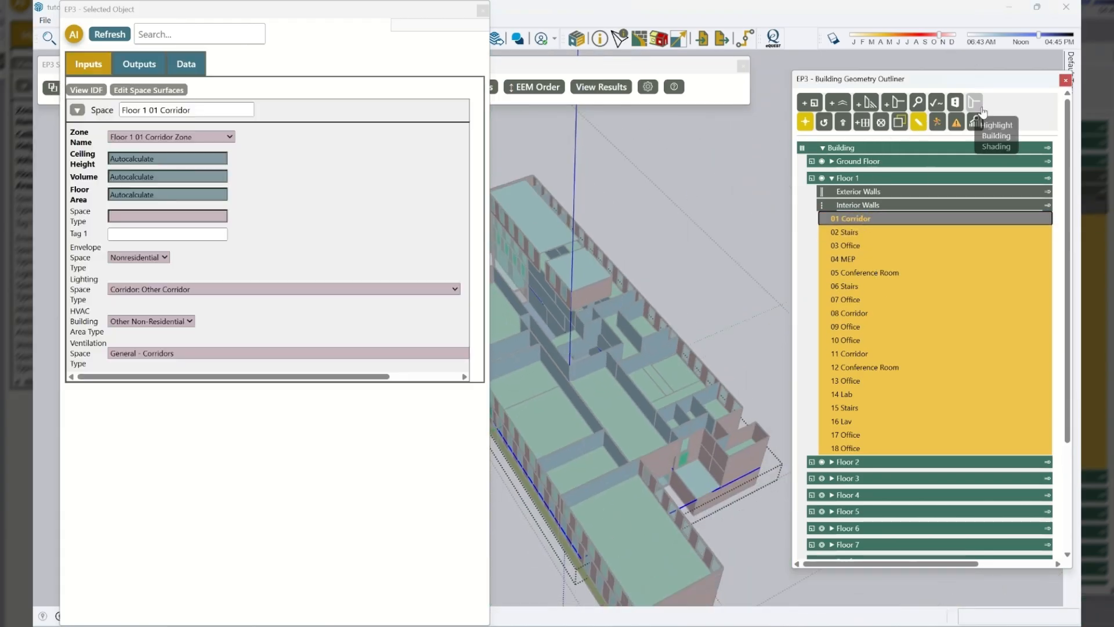
pyautogui.click(1065, 80)
pyautogui.click(680, 39)
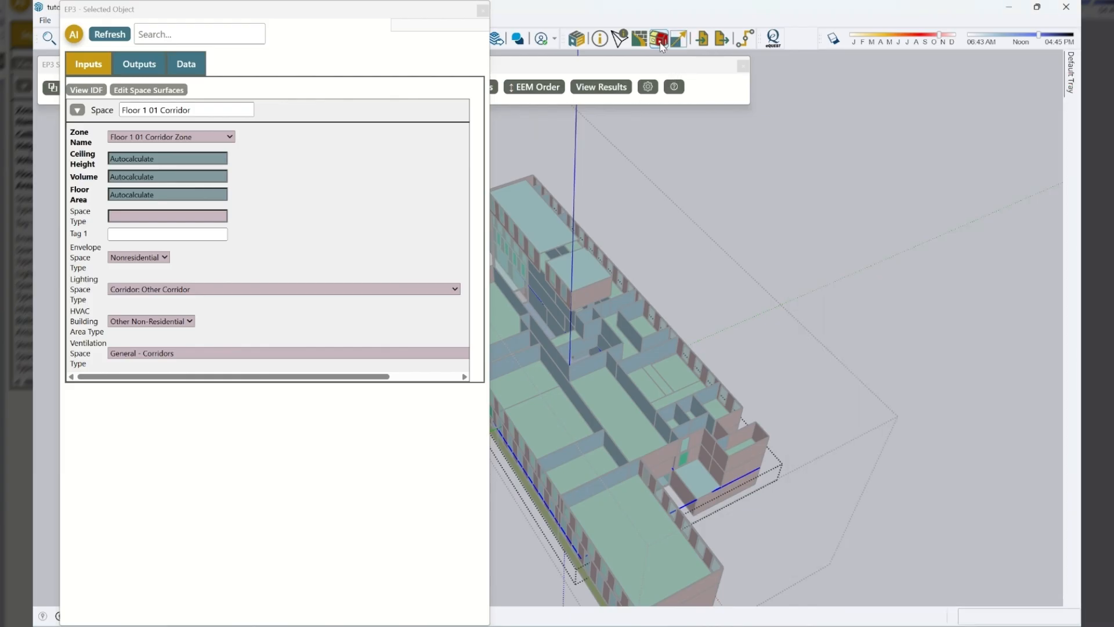
pyautogui.doubleClick(862, 220)
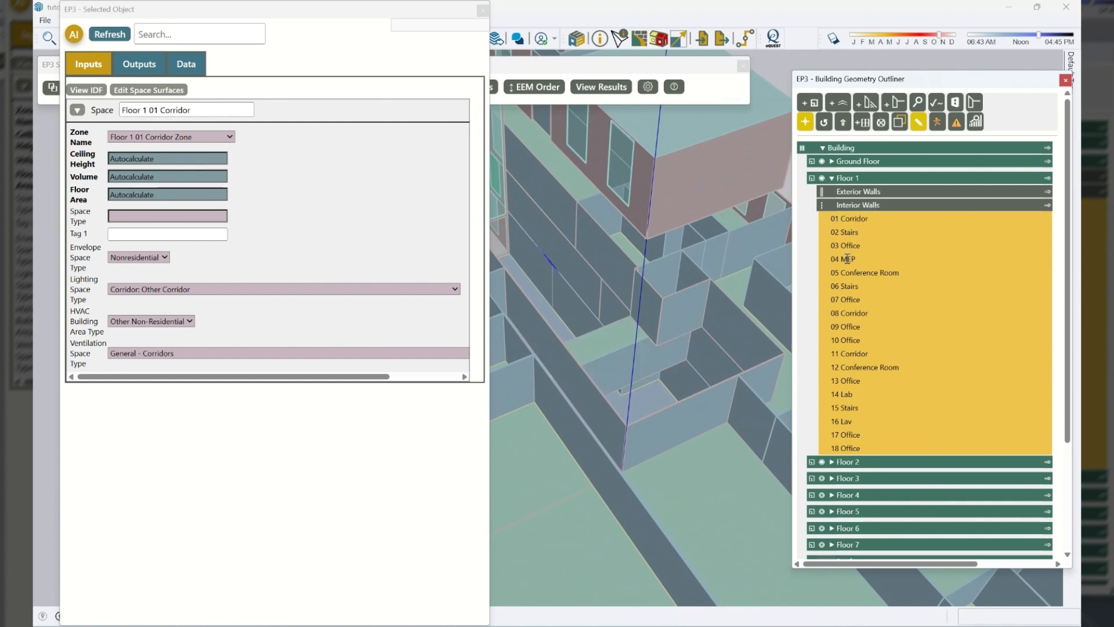
# Highlight surfaces with unexpected boundary conditions and inspect the flagged ceiling and wall around 01 Corridor
pyautogui.scroll(-5, 604, 290)
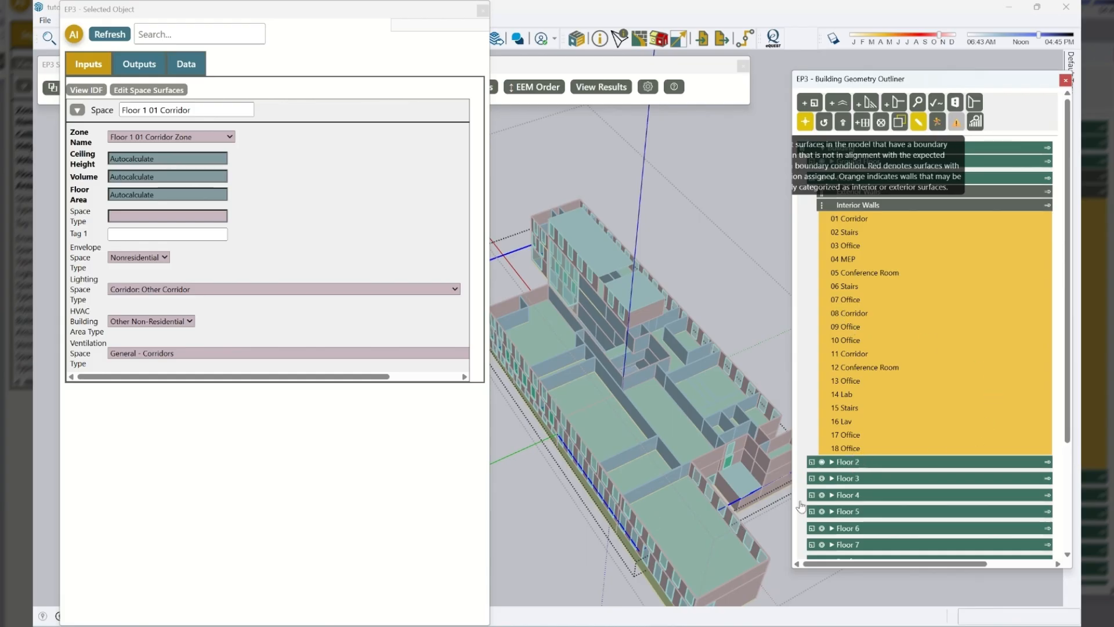
pyautogui.scroll(5, 621, 364)
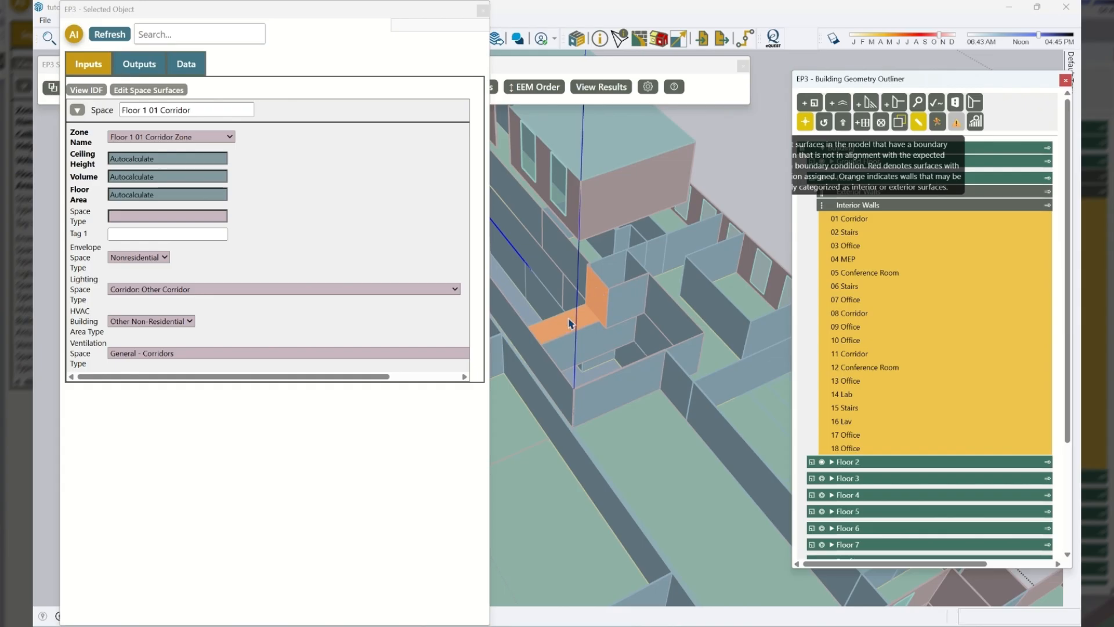
pyautogui.click(600, 308)
pyautogui.moveTo(618, 362); pyautogui.dragTo(683, 375, button='middle')
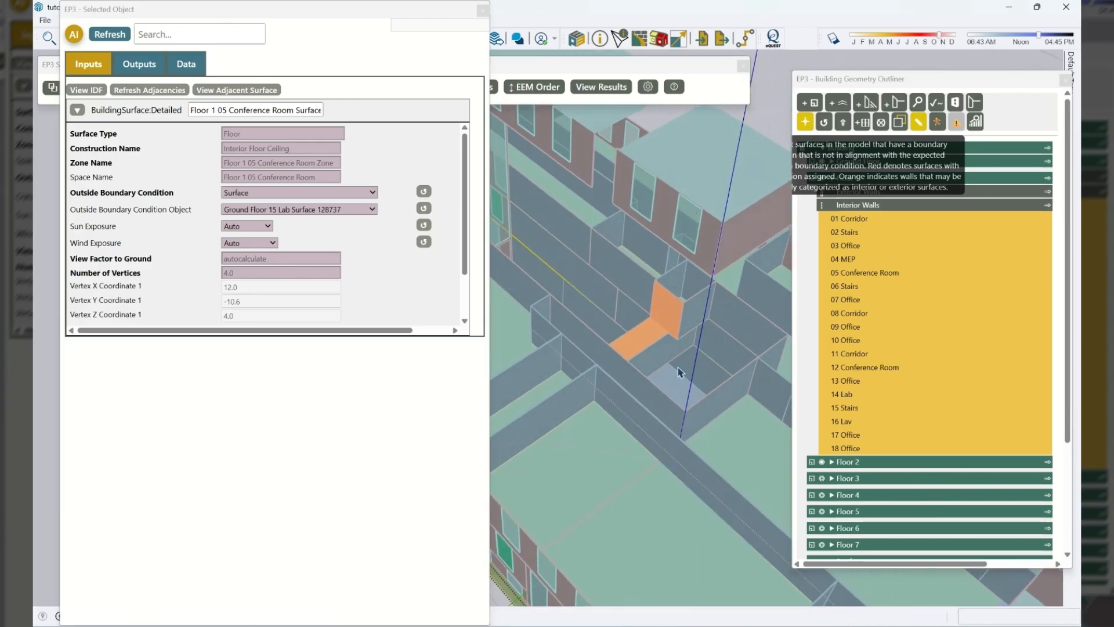
# Inspect the boundary conditions of the nearby conference room floor and of 01 Corridor's flagged ceiling
pyautogui.scroll(5, 676, 317)
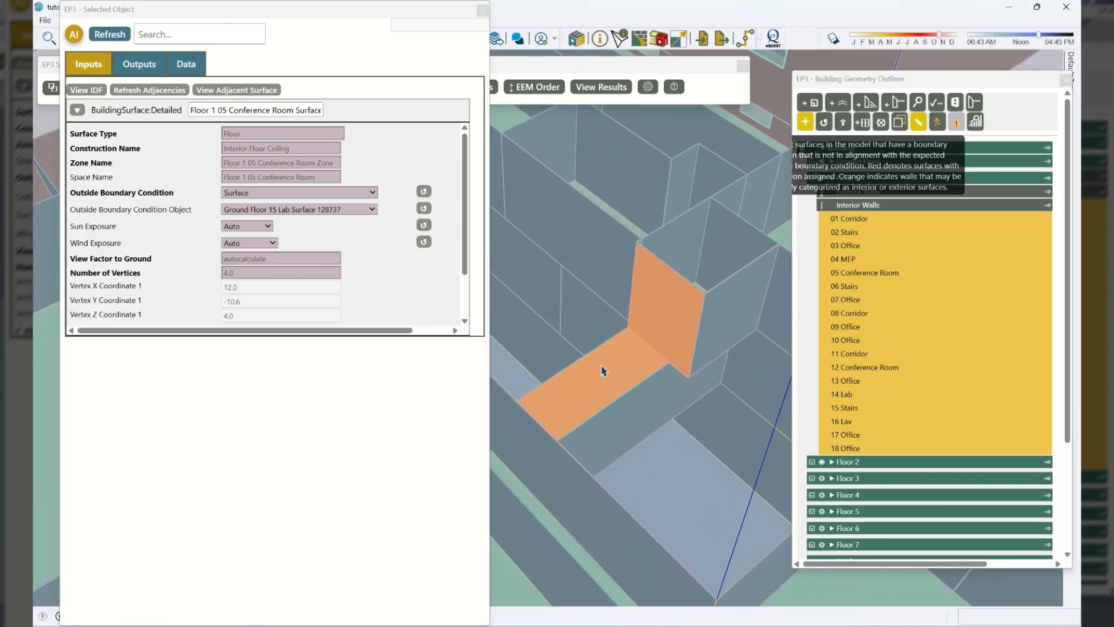
pyautogui.click(616, 382)
pyautogui.moveTo(666, 378); pyautogui.dragTo(580, 406, button='middle')
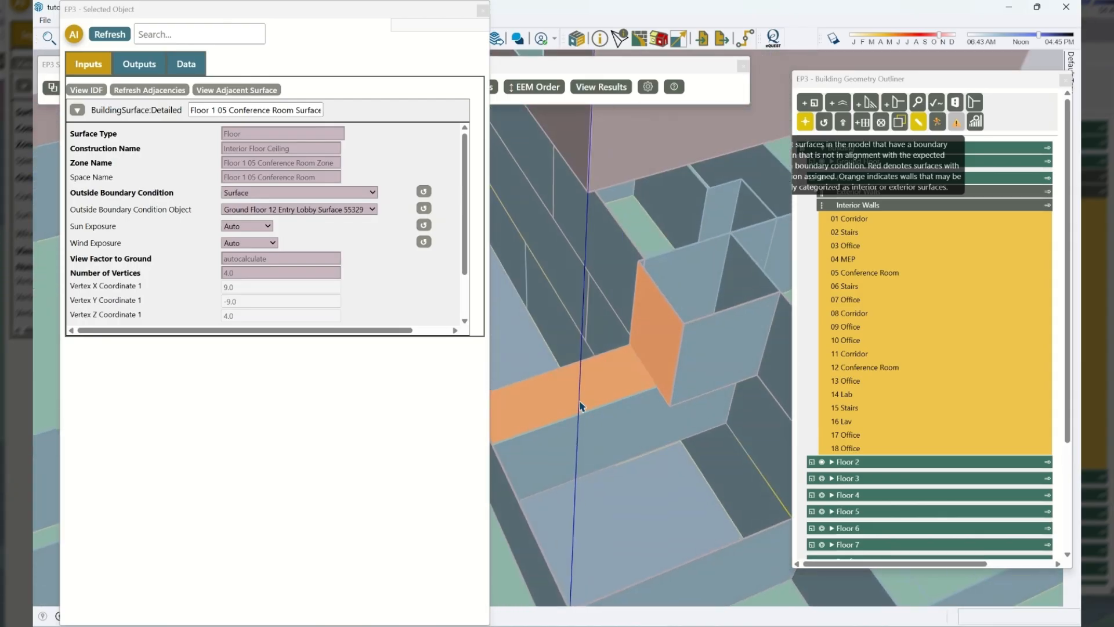
pyautogui.scroll(-3, 581, 403)
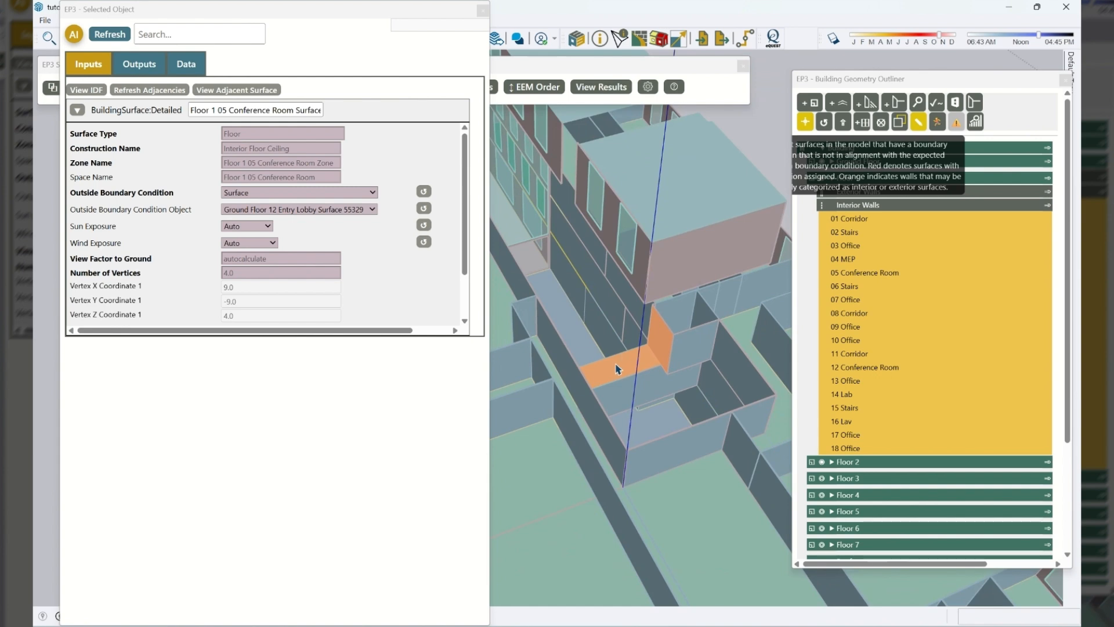
pyautogui.click(616, 369)
pyautogui.click(631, 368)
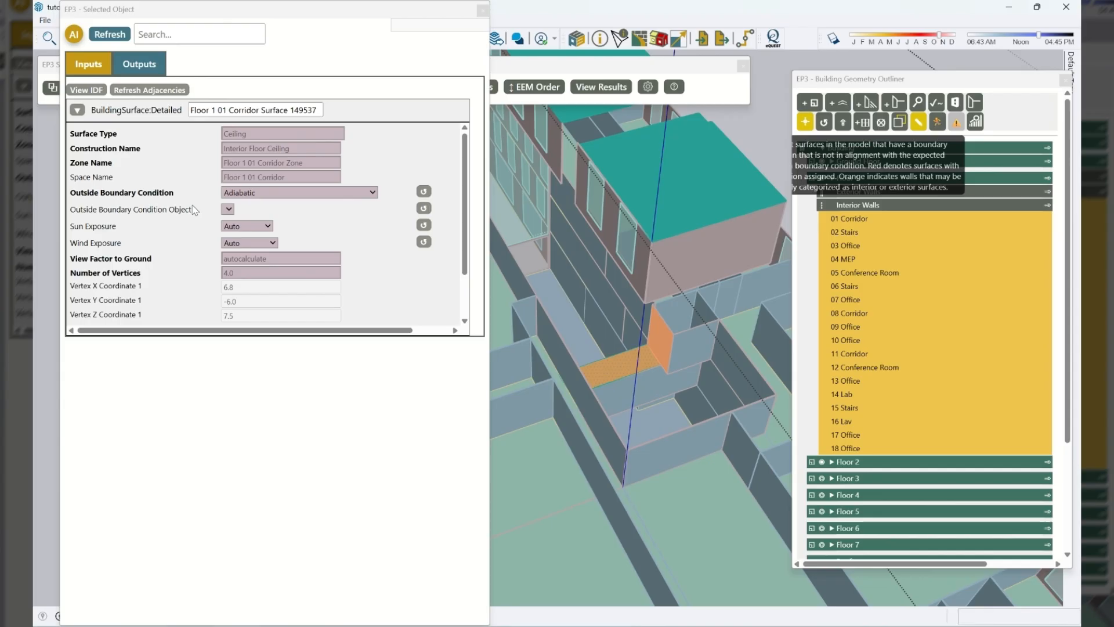
pyautogui.click(664, 341)
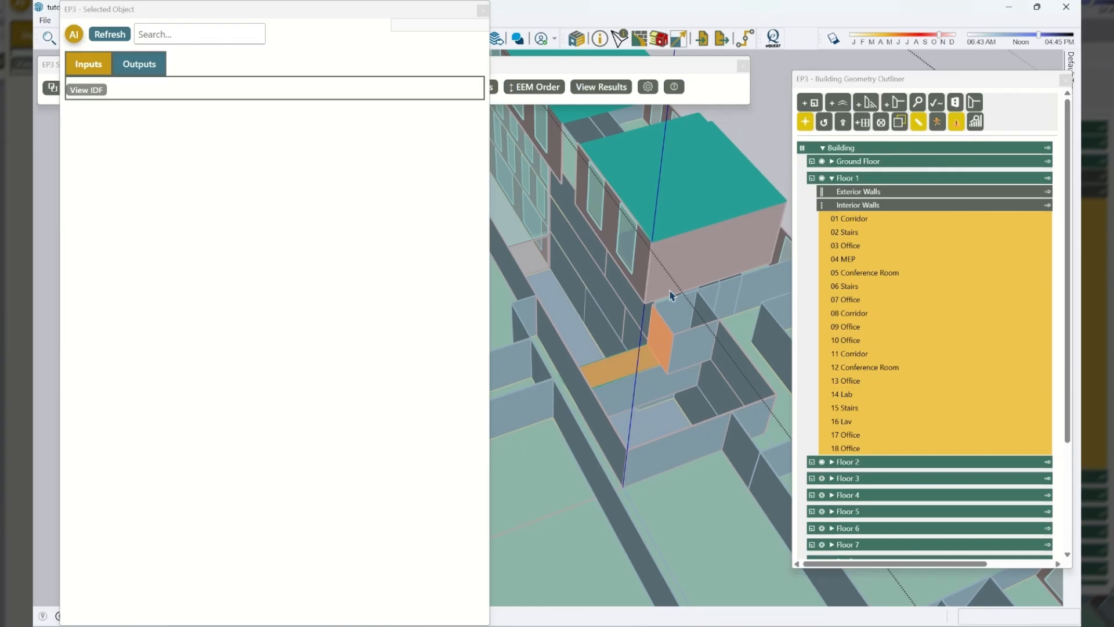
# Open the geometry containing the flagged vertical wall beside the corridor ceiling and inspect that wall's boundary condition
pyautogui.scroll(-5, 521, 315)
pyautogui.click(664, 254)
pyautogui.scroll(5, 602, 344)
pyautogui.scroll(4, 580, 340)
pyautogui.doubleClick(598, 311)
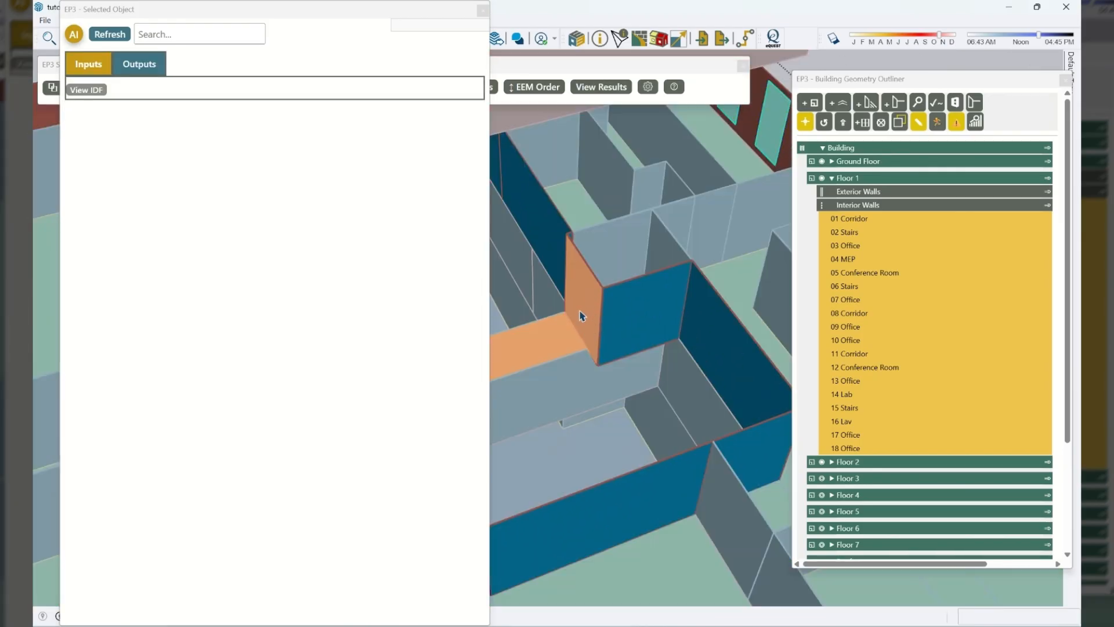
pyautogui.scroll(-3, 580, 312)
pyautogui.click(641, 306)
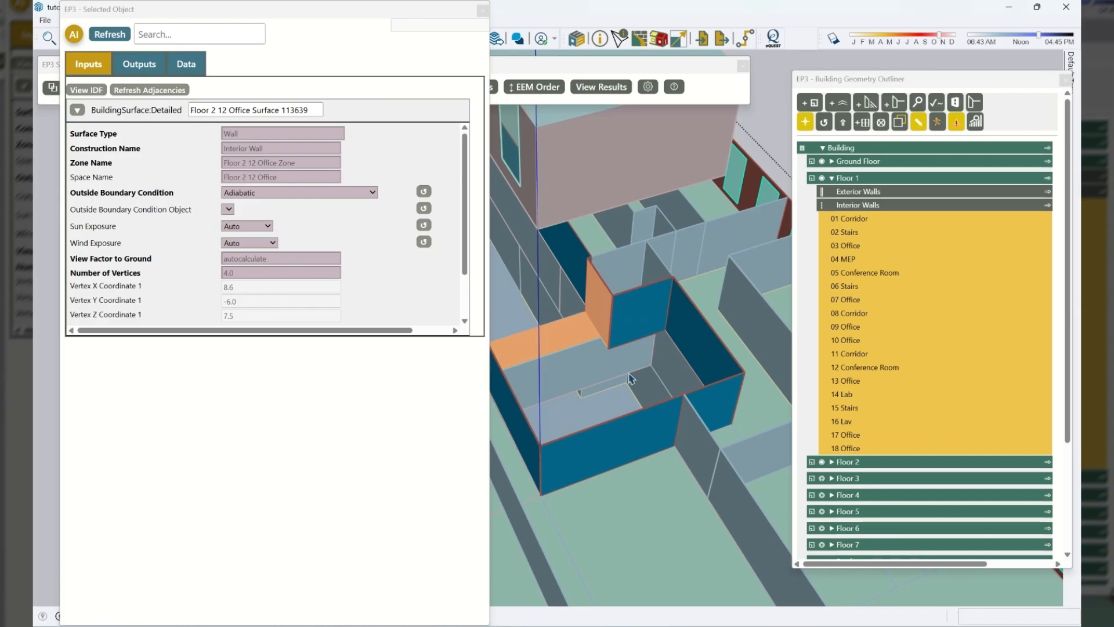
# Examine the flagged ceiling and wall from outside the building to see how they adjoin the entry lobby volume
pyautogui.scroll(-4, 667, 354)
pyautogui.scroll(5, 695, 230)
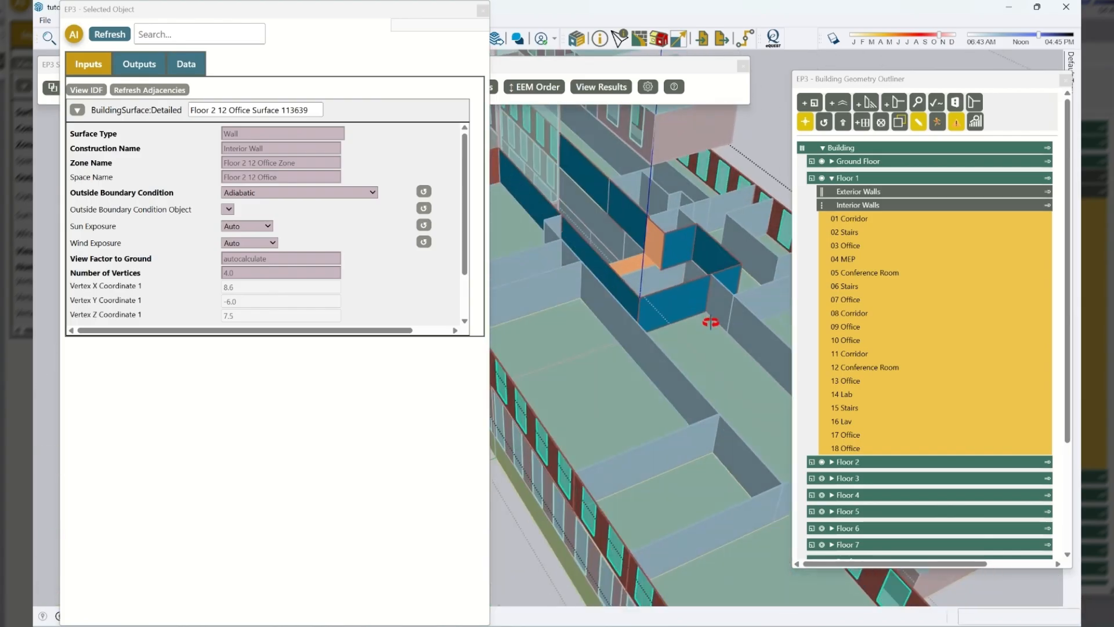
pyautogui.scroll(-5, 684, 210)
pyautogui.moveTo(730, 335); pyautogui.dragTo(600, 330, button='middle')
pyautogui.scroll(-3, 696, 315)
pyautogui.scroll(3, 542, 249)
pyautogui.scroll(2, 541, 250)
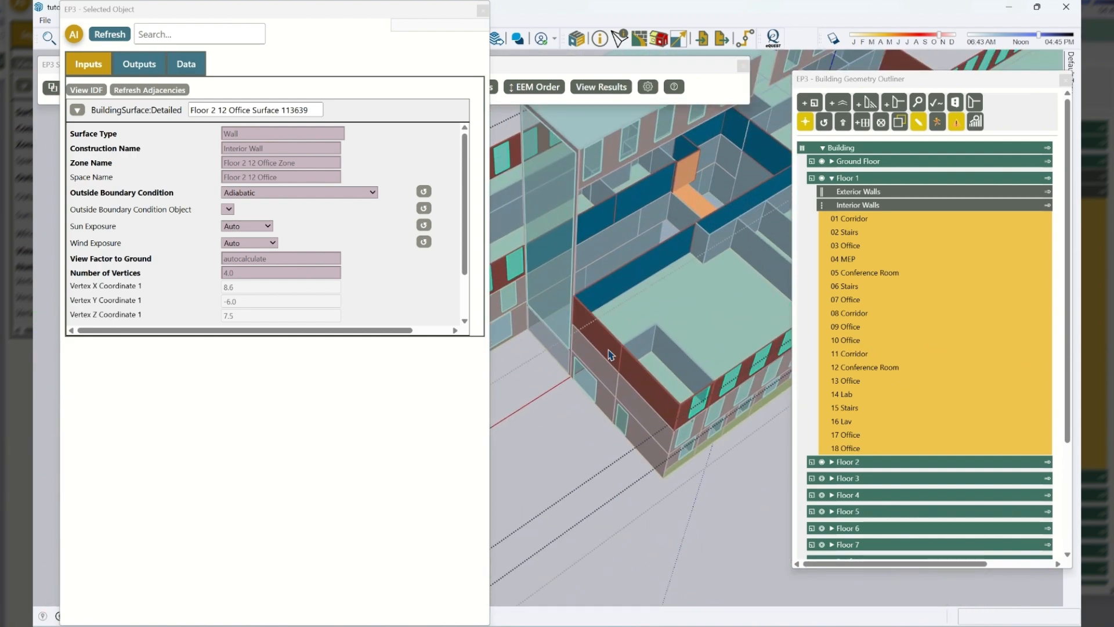
pyautogui.scroll(5, 701, 315)
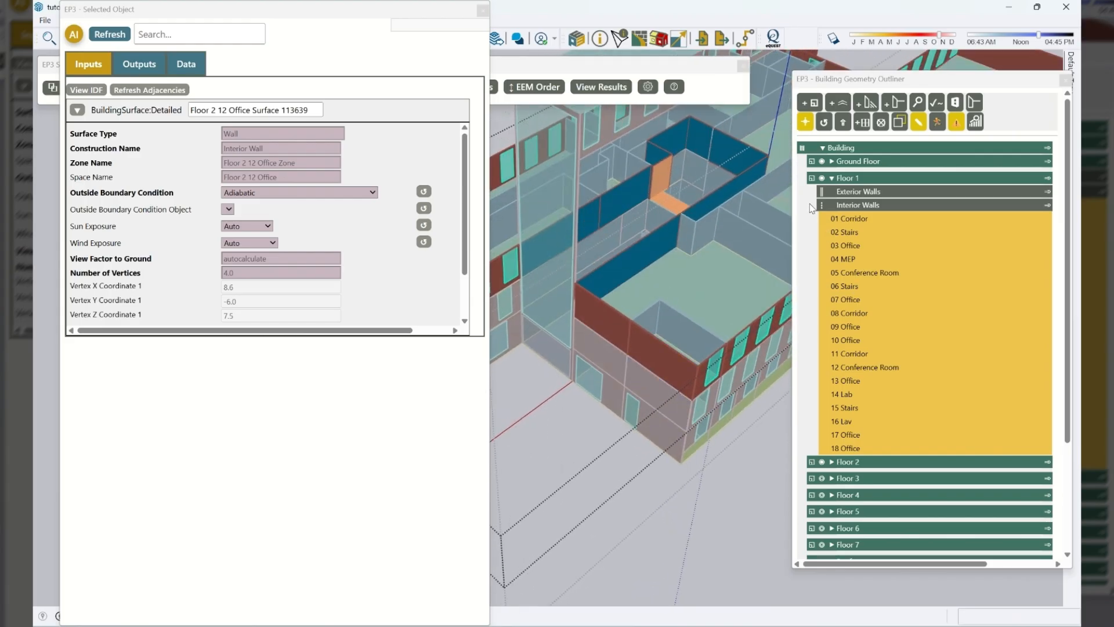
# Edit the space surfaces of Ground Floor's 12 Entry Lobby to add the flagged horizontal surface beside the raised wall, and finish editing
pyautogui.click(832, 161)
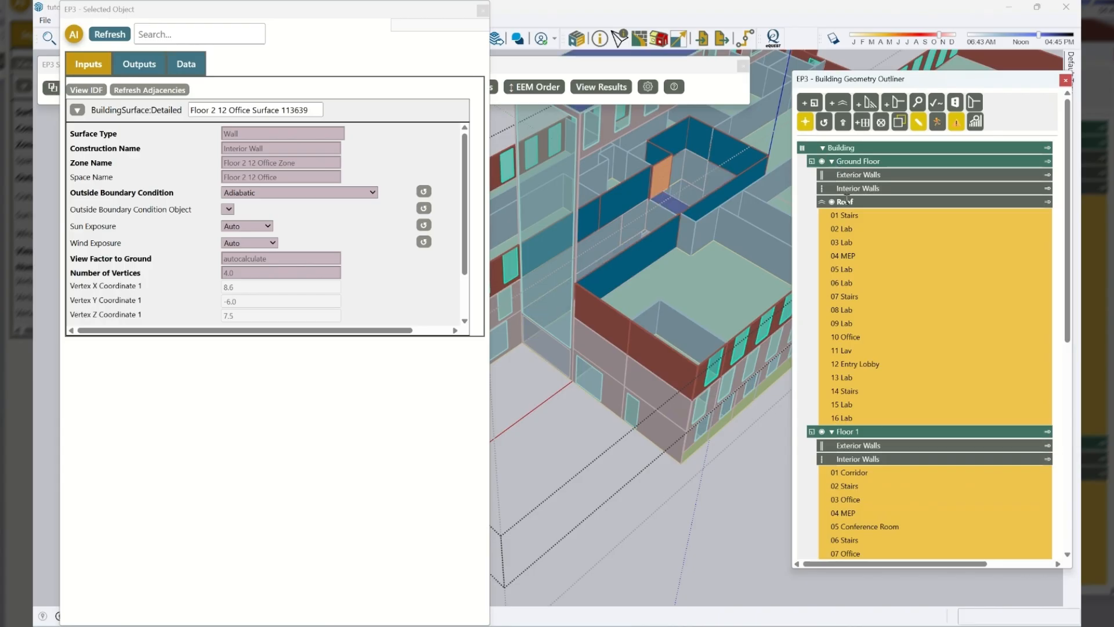
pyautogui.click(877, 364)
pyautogui.moveTo(611, 265); pyautogui.dragTo(628, 317, button='middle')
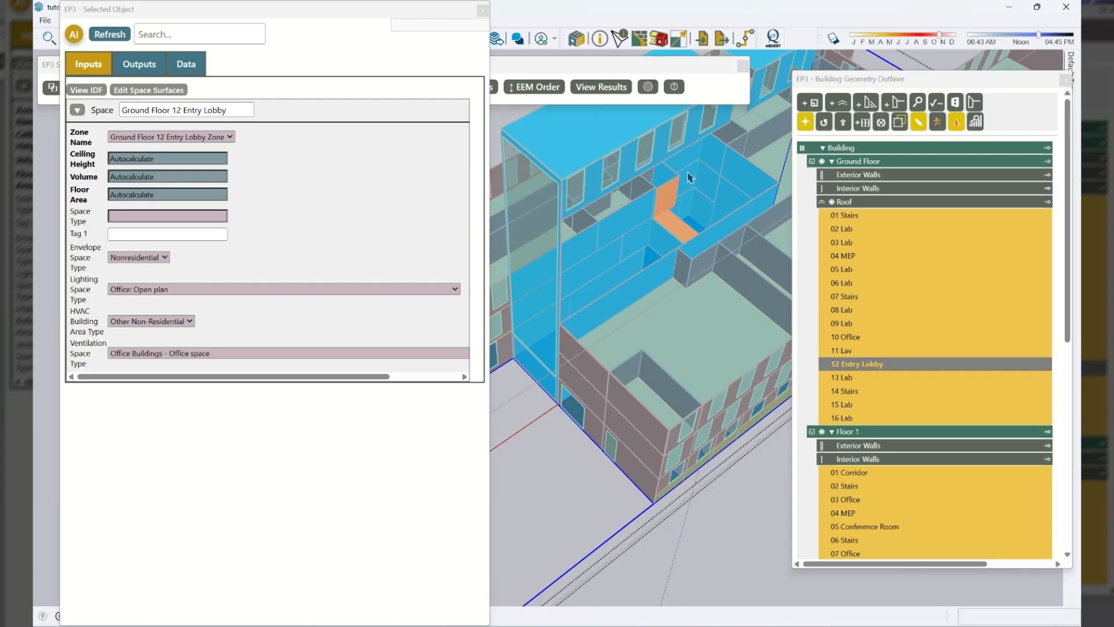
pyautogui.click(151, 88)
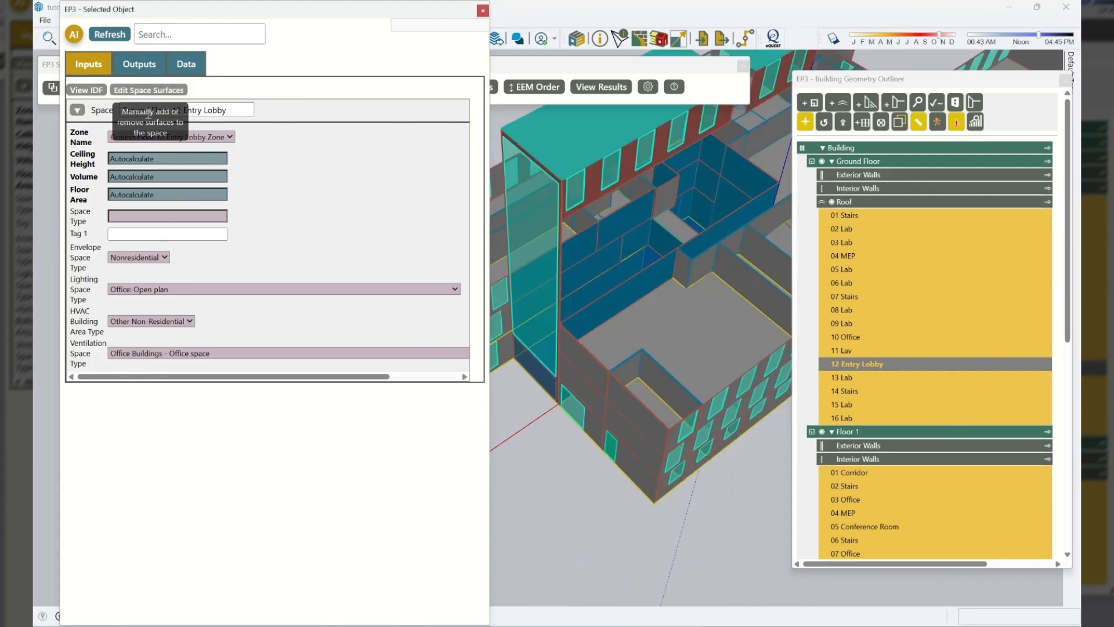
pyautogui.scroll(5, 666, 218)
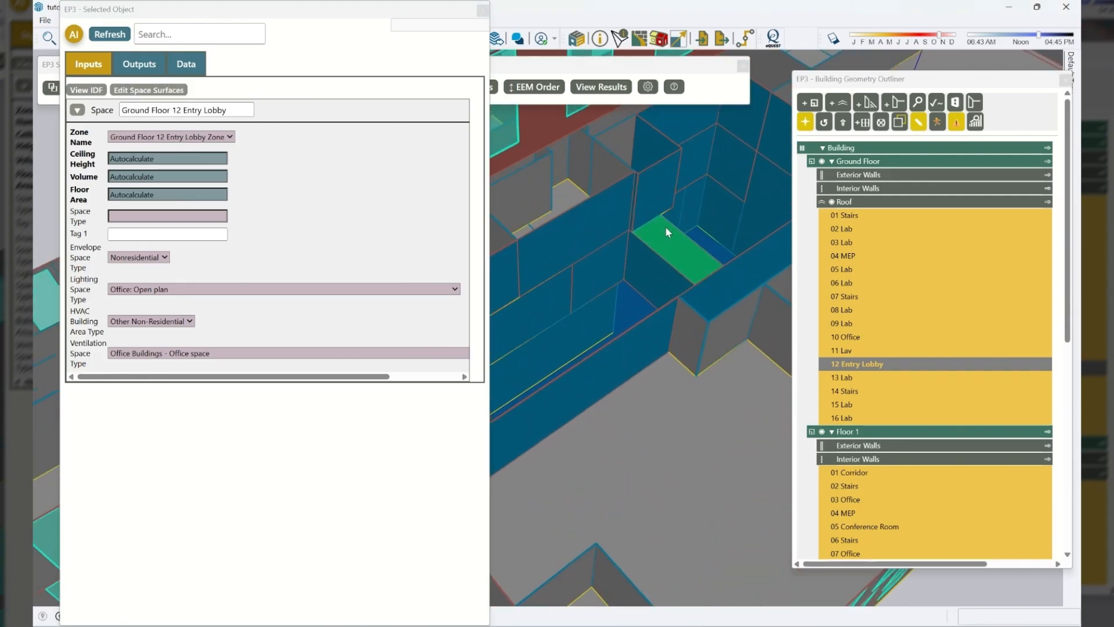
pyautogui.scroll(-5, 672, 253)
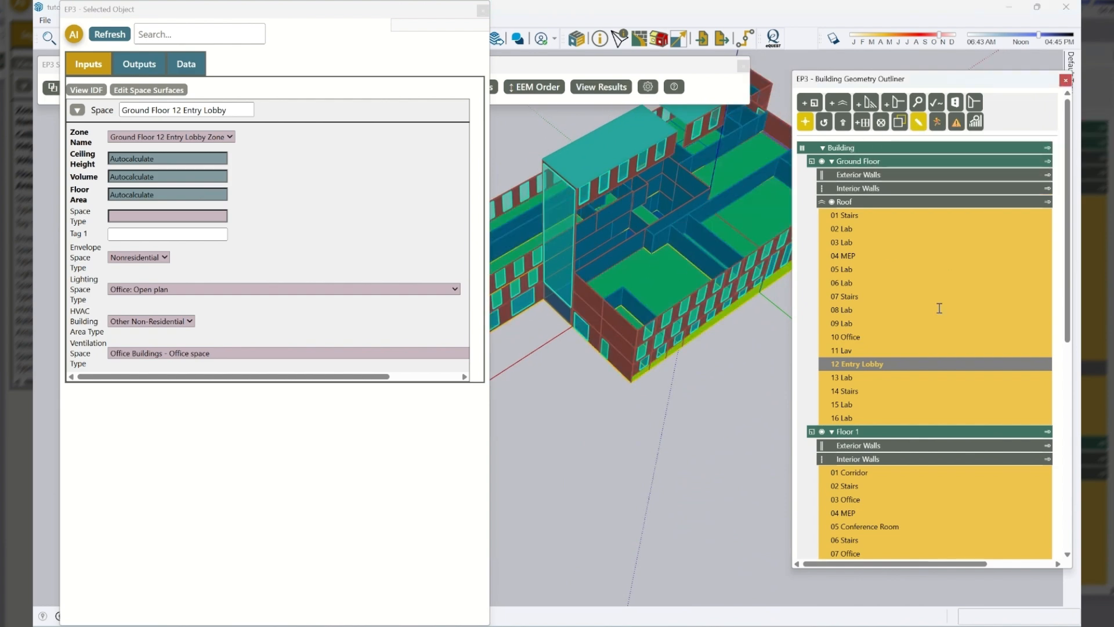
# Recheck the model for surfaces with unexpected boundary conditions, and turn the highlighting off again
pyautogui.click(956, 123)
pyautogui.scroll(-2, 583, 252)
pyautogui.moveTo(634, 384); pyautogui.dragTo(682, 307, button='middle')
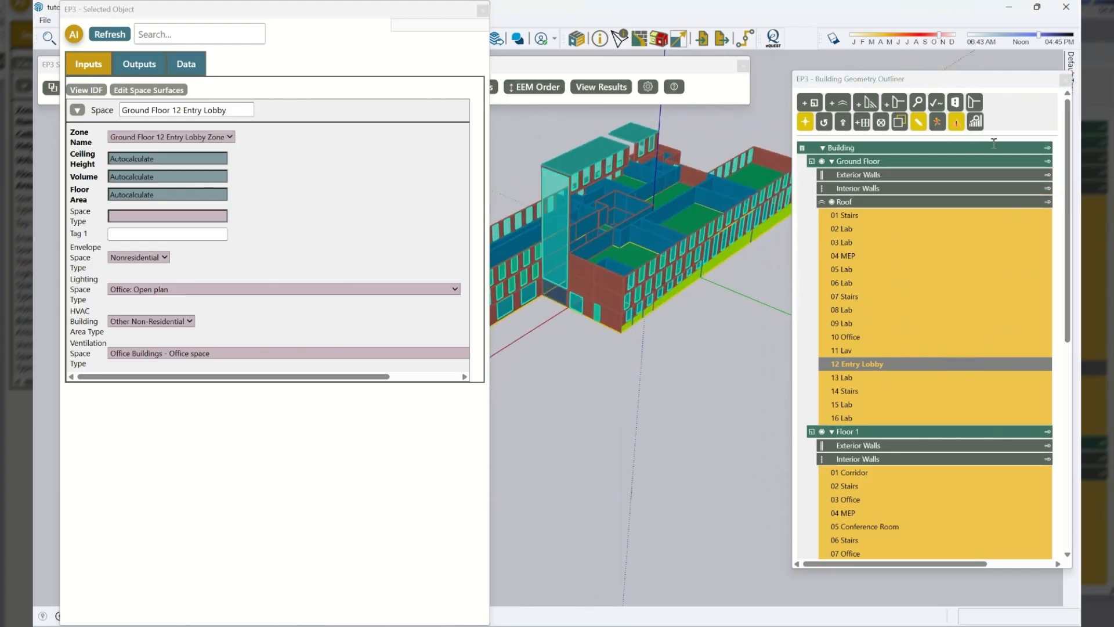
pyautogui.click(973, 124)
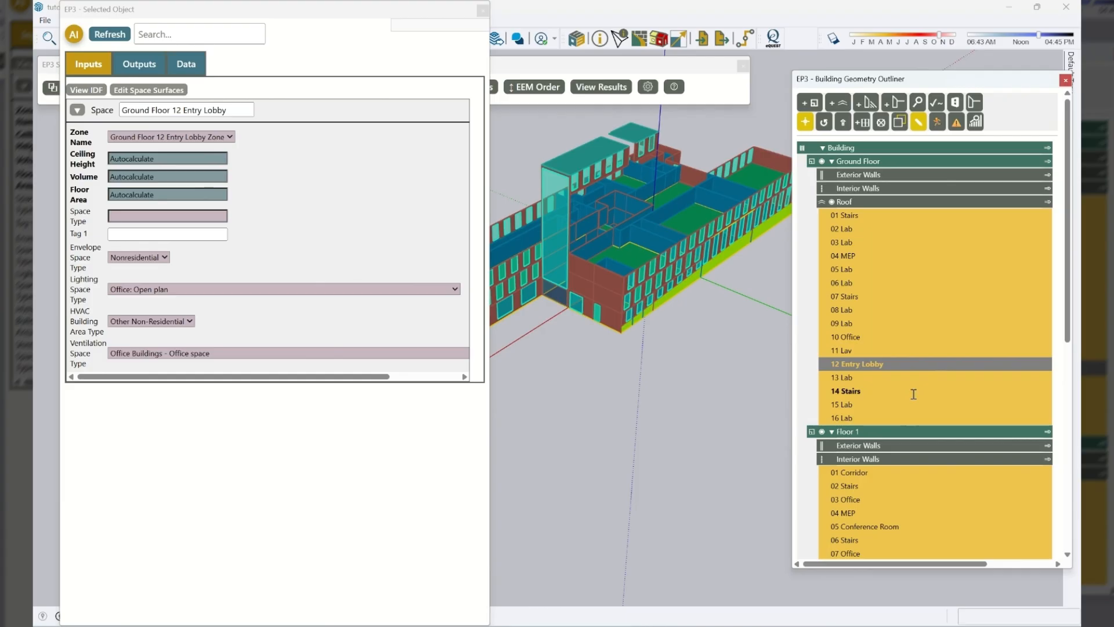
# Collapse Ground Floor and Floor 1 in the Building Geometry Outliner and show the hidden Floors 3 to 7
pyautogui.click(831, 161)
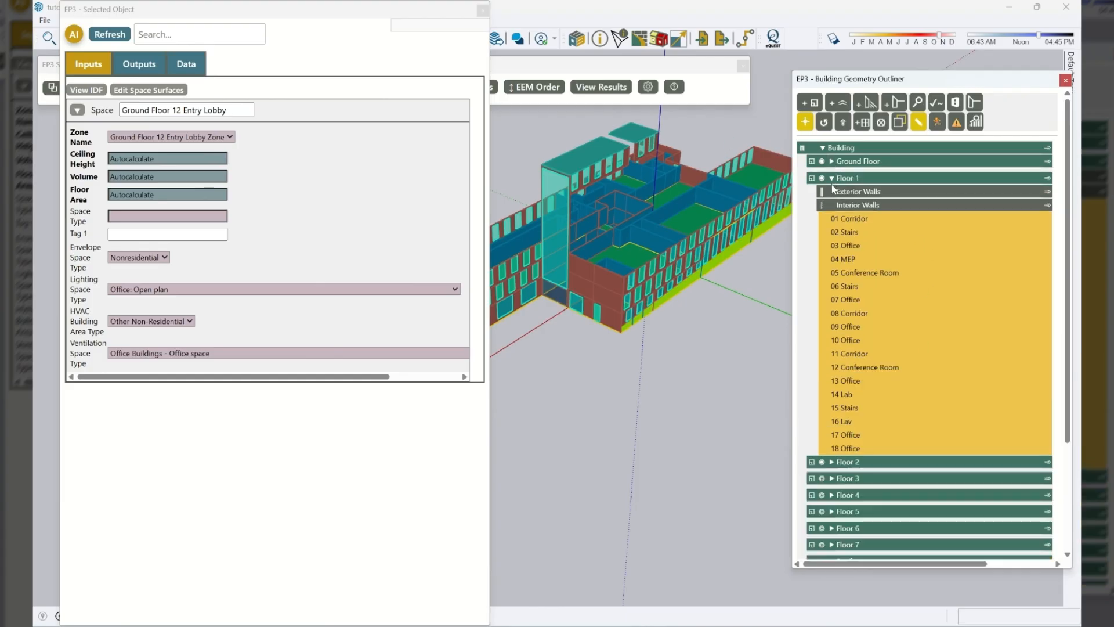
pyautogui.click(832, 177)
pyautogui.click(822, 227)
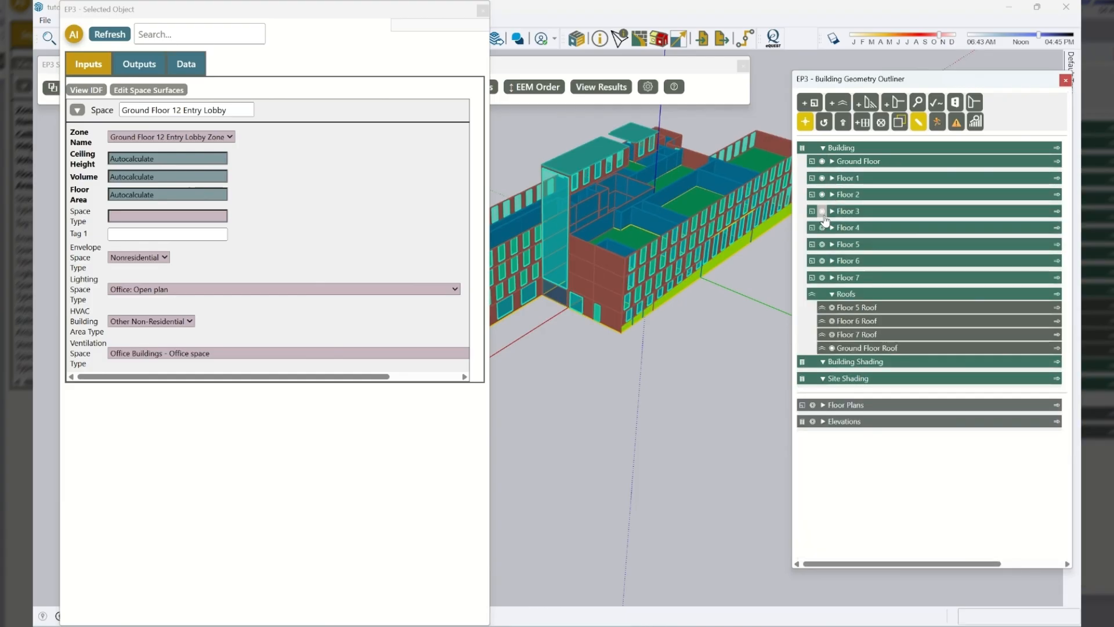
pyautogui.click(822, 244)
pyautogui.click(822, 261)
pyautogui.click(822, 277)
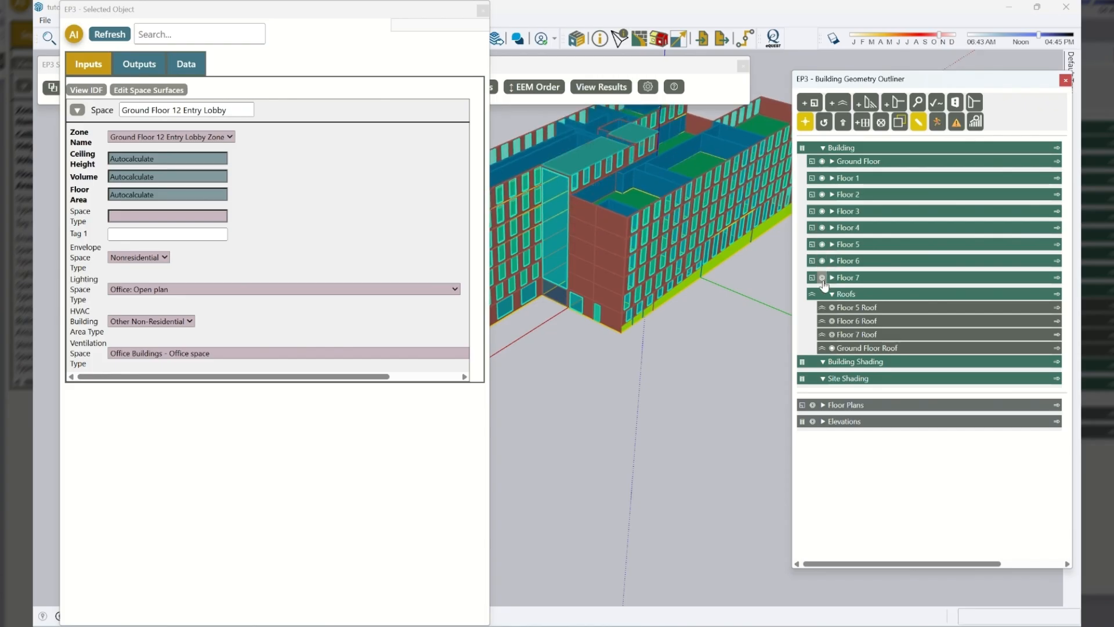
# Show the Floor 5, Floor 6 and Floor 7 roofs to display the complete building
pyautogui.click(832, 307)
pyautogui.click(831, 321)
pyautogui.click(831, 334)
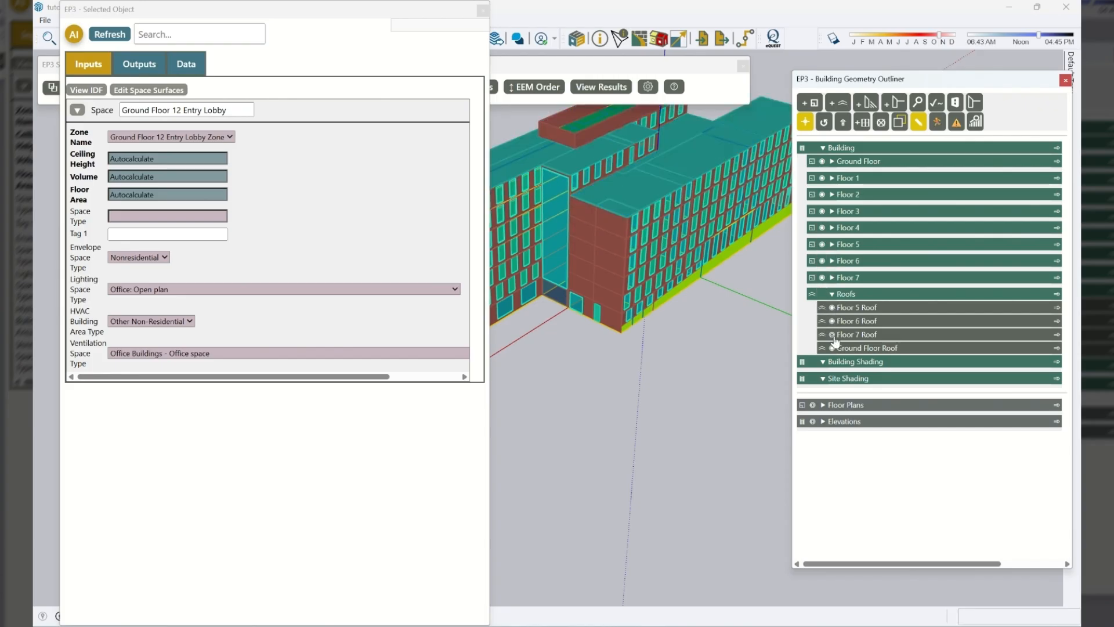
pyautogui.scroll(-1, 688, 476)
pyautogui.moveTo(687, 476); pyautogui.dragTo(657, 426, button='middle')
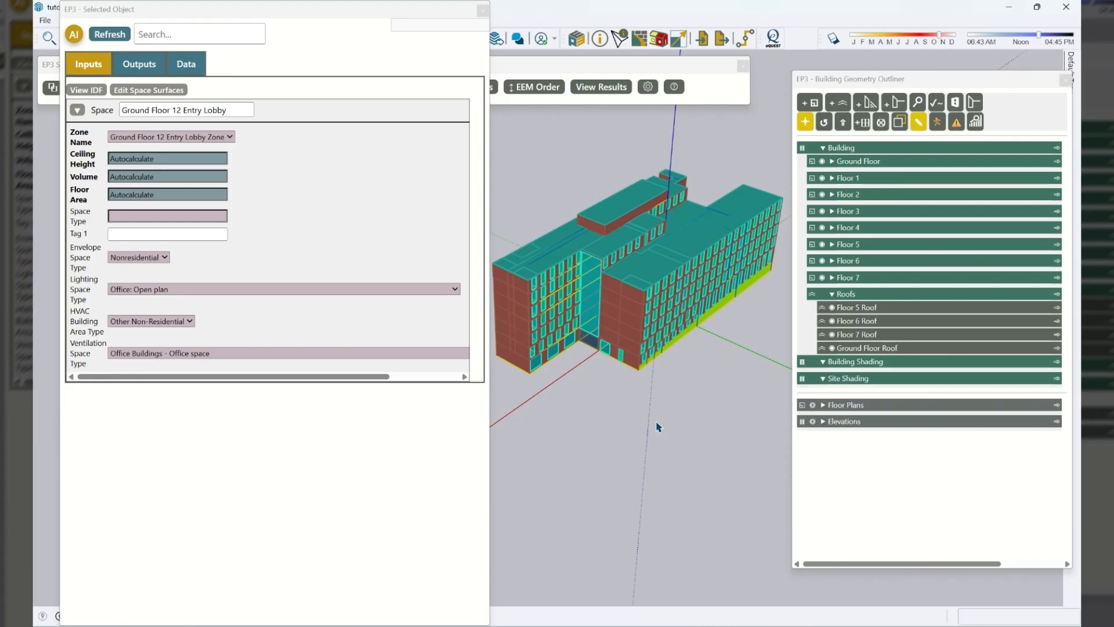
# Close the selected object information and make Global the active EEM
pyautogui.click(482, 11)
pyautogui.scroll(-3, 221, 398)
pyautogui.scroll(4, 494, 278)
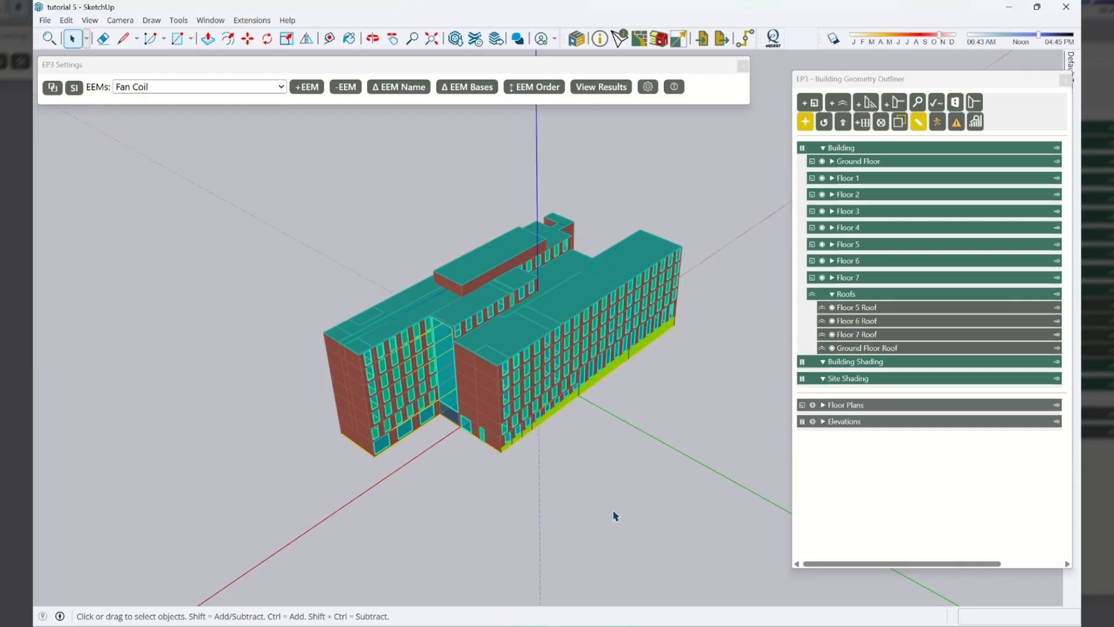
pyautogui.click(238, 86)
pyautogui.click(193, 105)
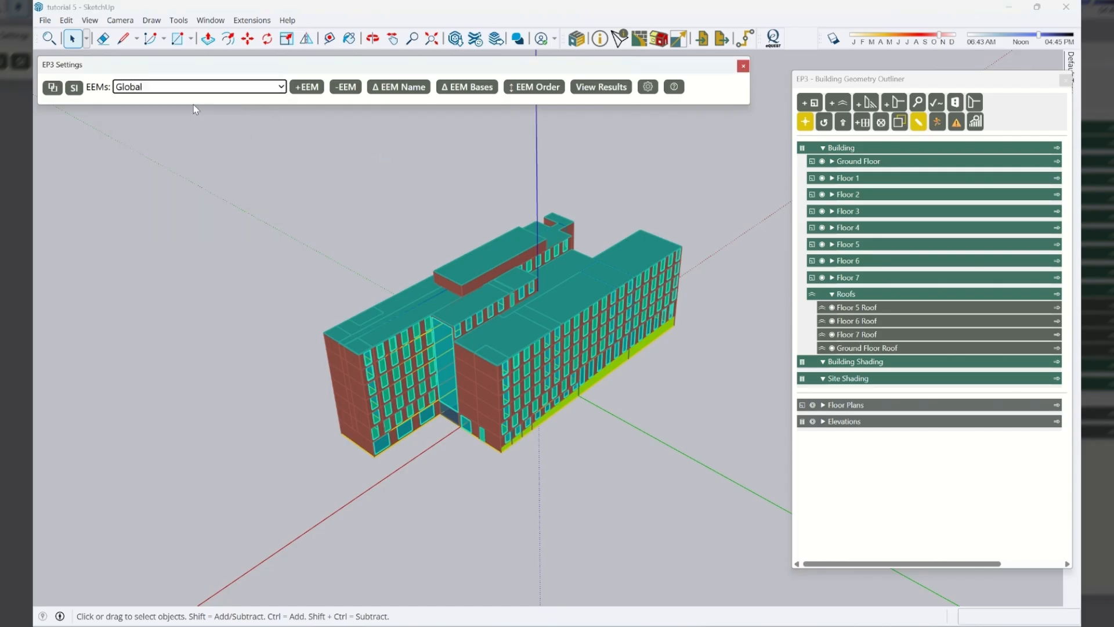
# Enable Run Simulation for Weather File Run Periods in the Global SimulationControl object, close the settings, and save the model
pyautogui.click(599, 38)
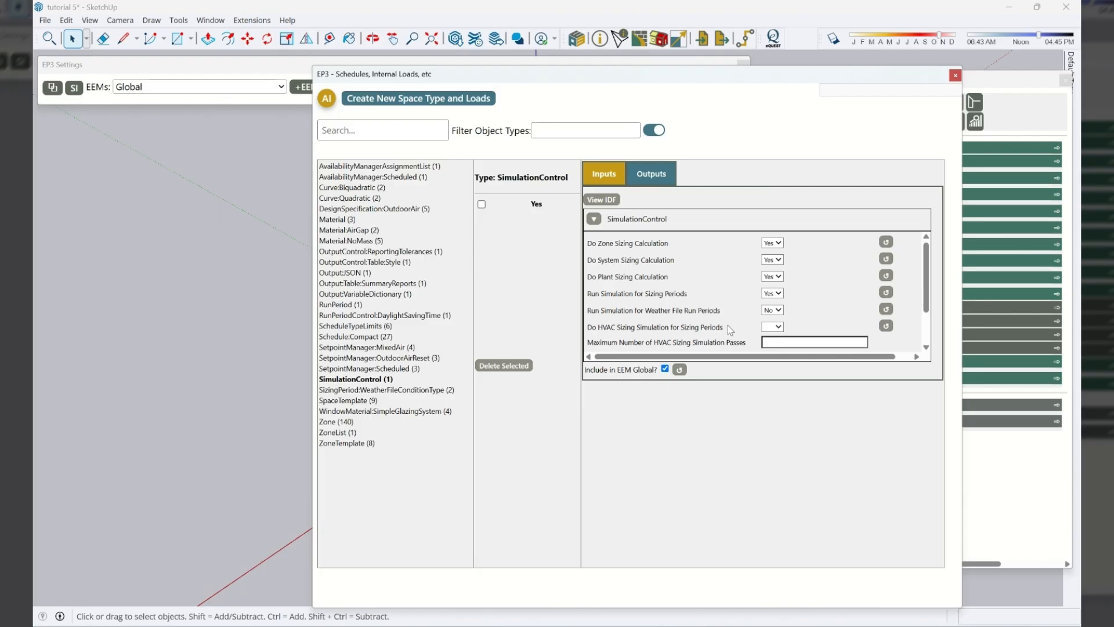
pyautogui.click(772, 310)
pyautogui.click(769, 326)
pyautogui.click(955, 76)
pyautogui.hotkey('ctrl', 's')
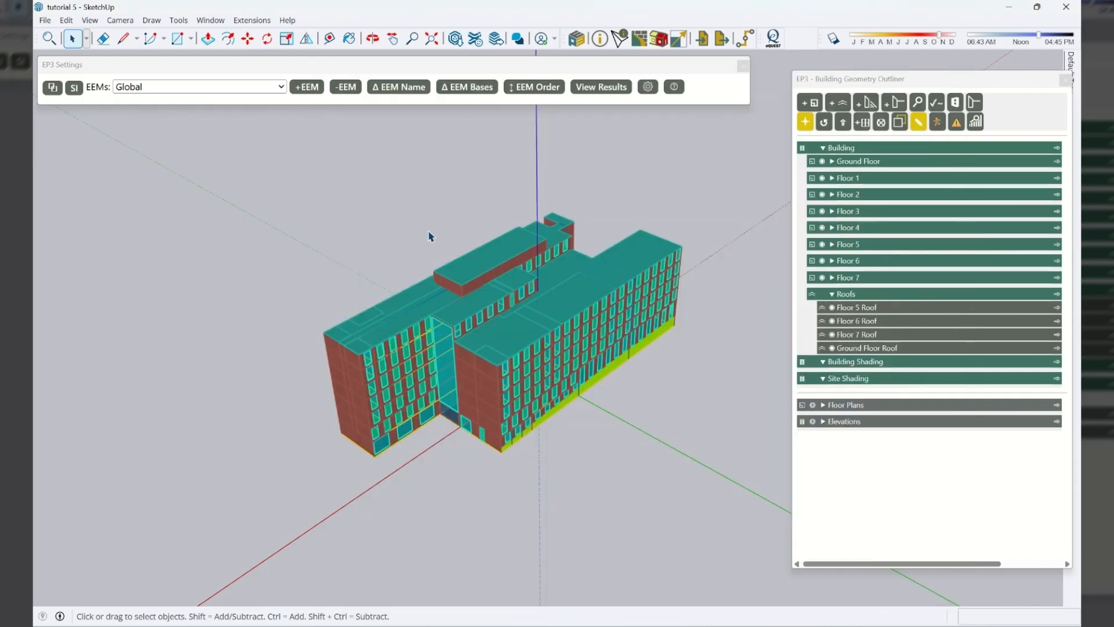
# Simulate only the Fan Coil EEM and confirm the start of the file export
pyautogui.click(722, 38)
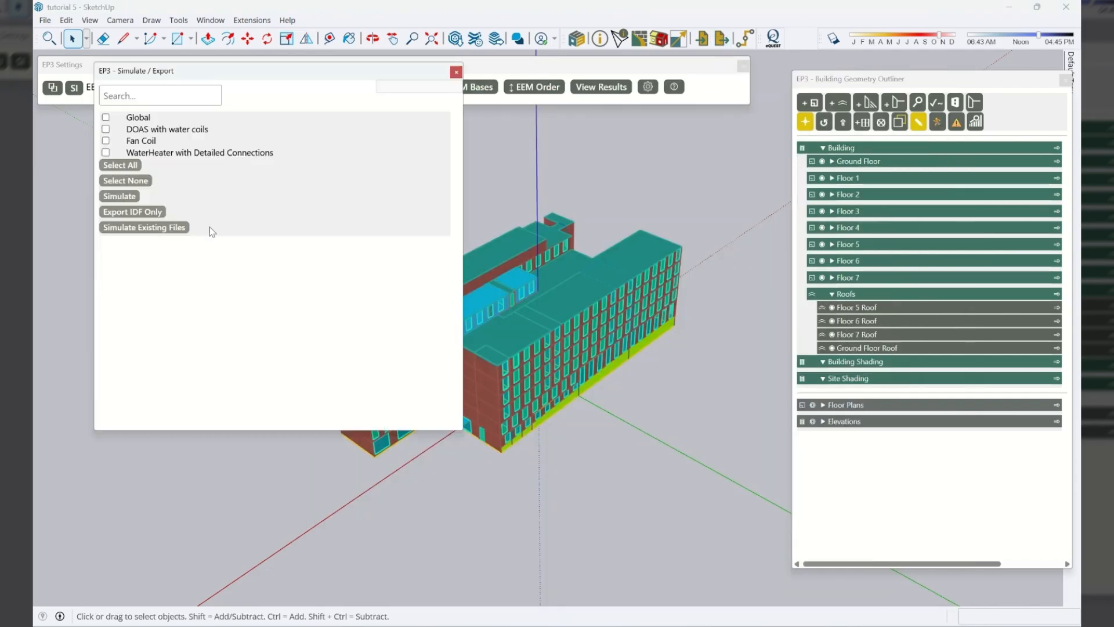
pyautogui.click(105, 141)
pyautogui.click(123, 210)
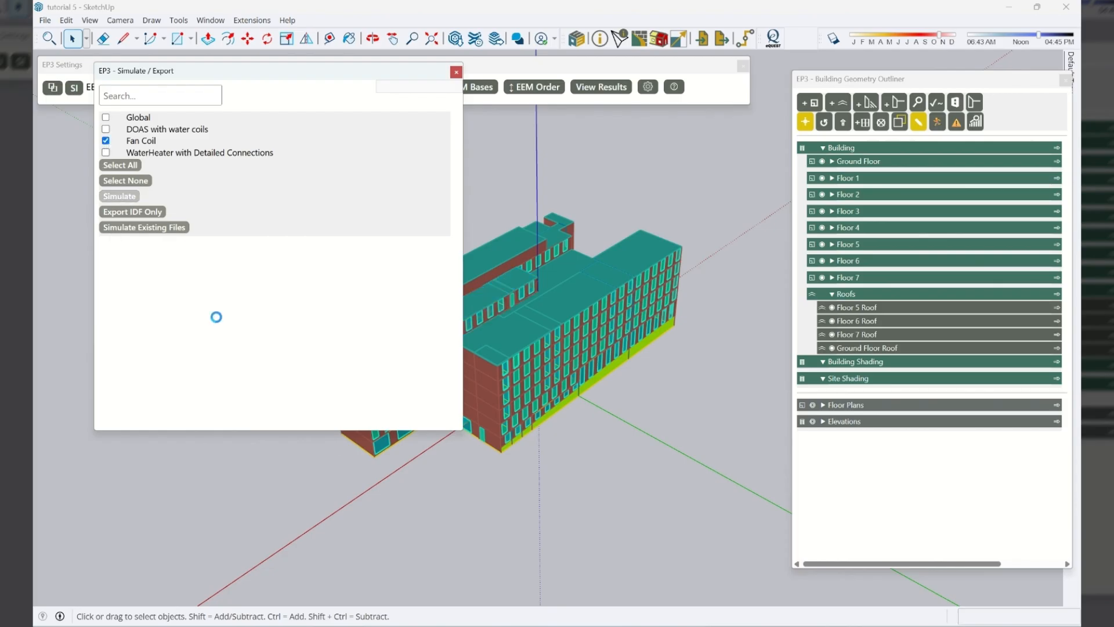
pyautogui.press('Return')
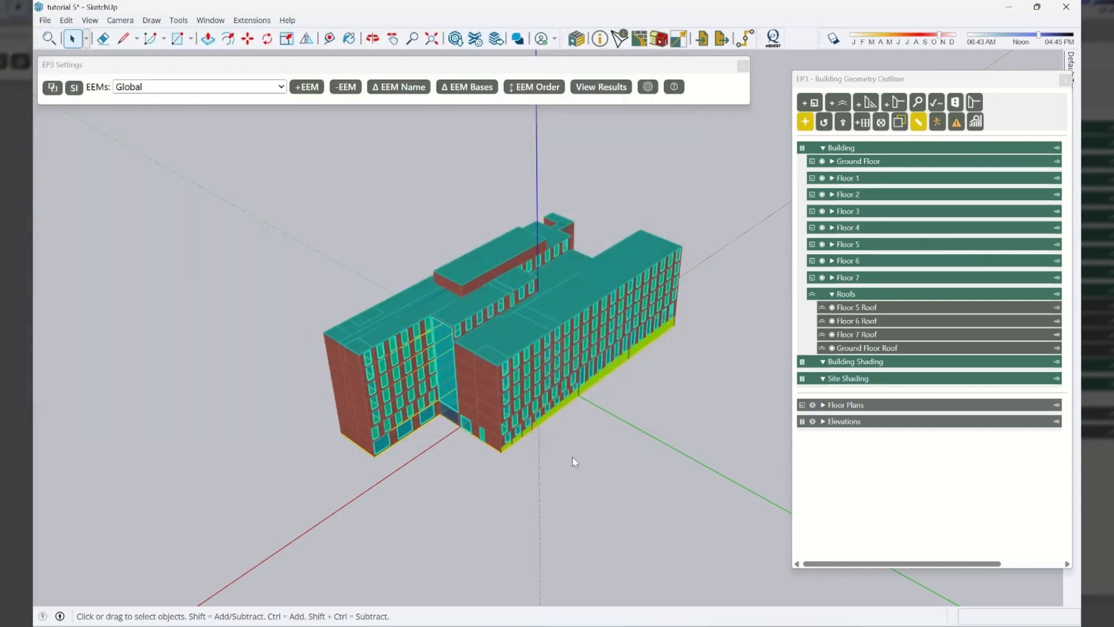
pyautogui.click(583, 333)
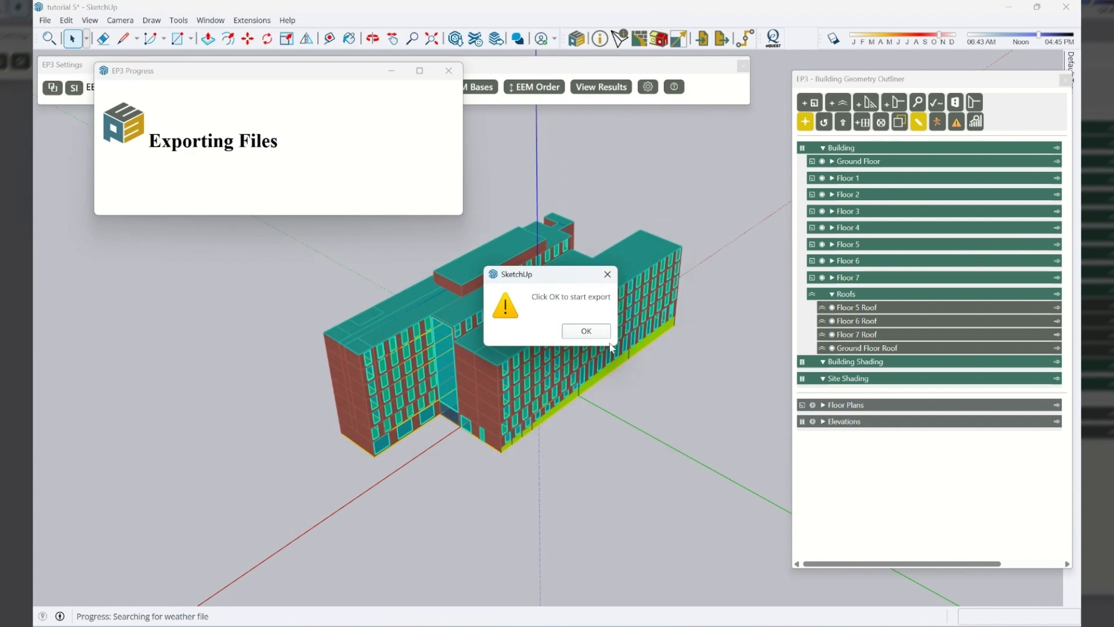
pyautogui.click(596, 332)
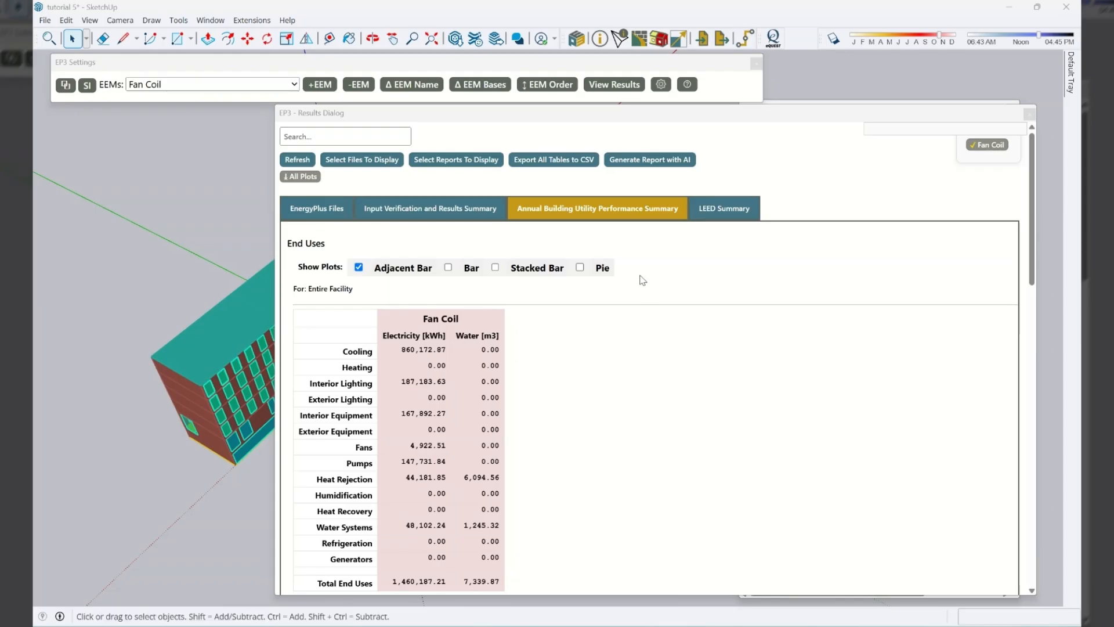
# Check the Fan Coil run's error summary, open its error log in Atlas, and review the listed warnings and severe errors
pyautogui.click(990, 146)
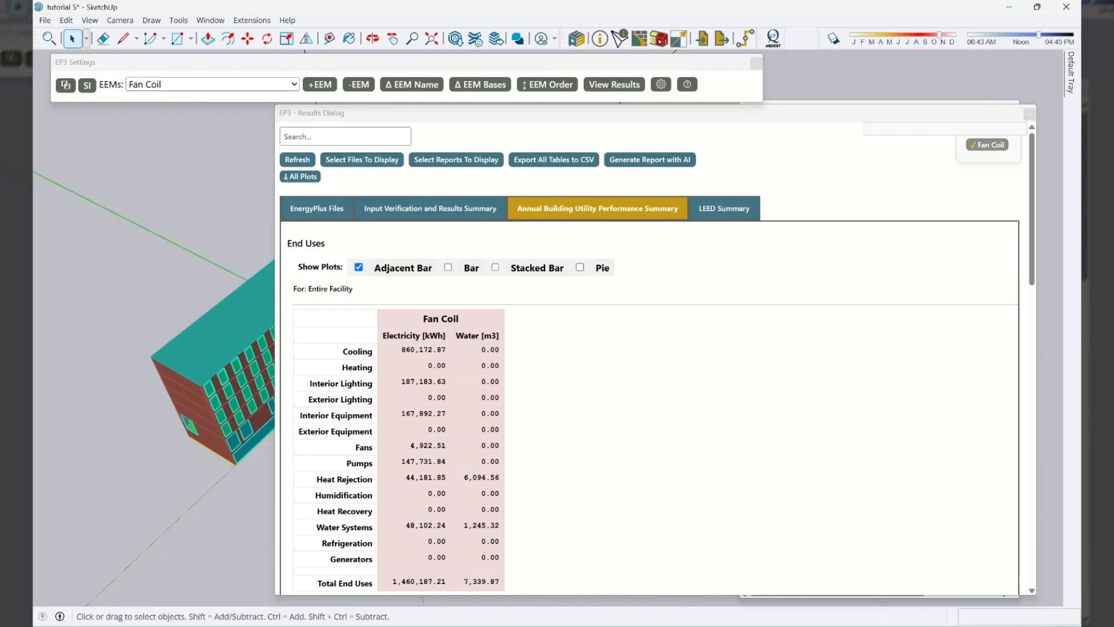
pyautogui.click(981, 145)
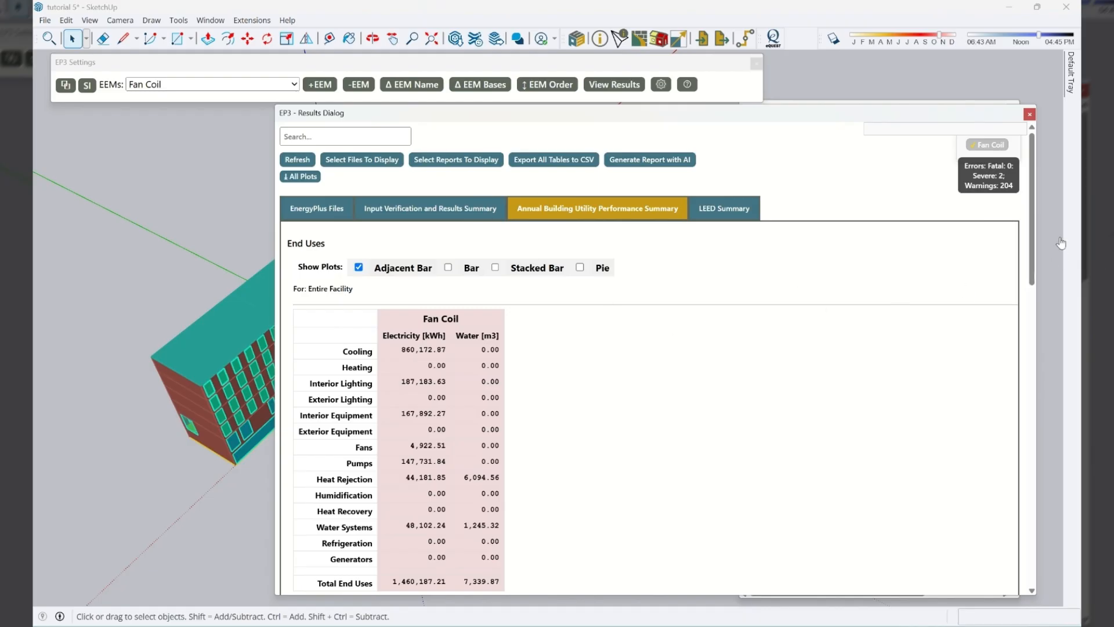
pyautogui.click(989, 153)
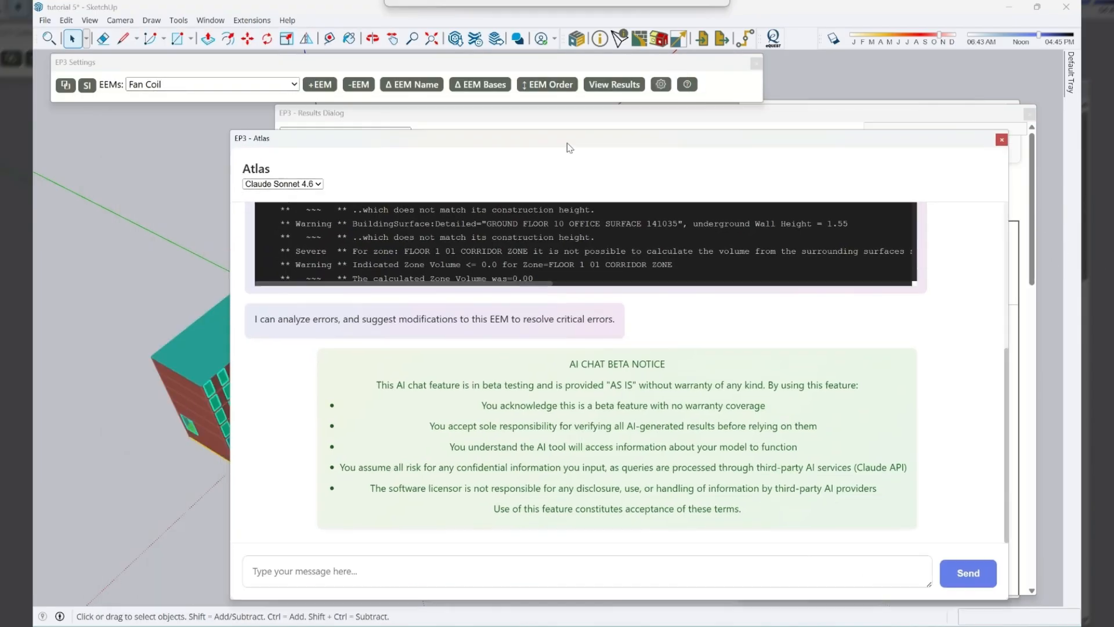
pyautogui.scroll(2, 565, 328)
pyautogui.scroll(-1, 555, 317)
pyautogui.moveTo(894, 248); pyautogui.dragTo(905, 229)
pyautogui.scroll(-2, 819, 208)
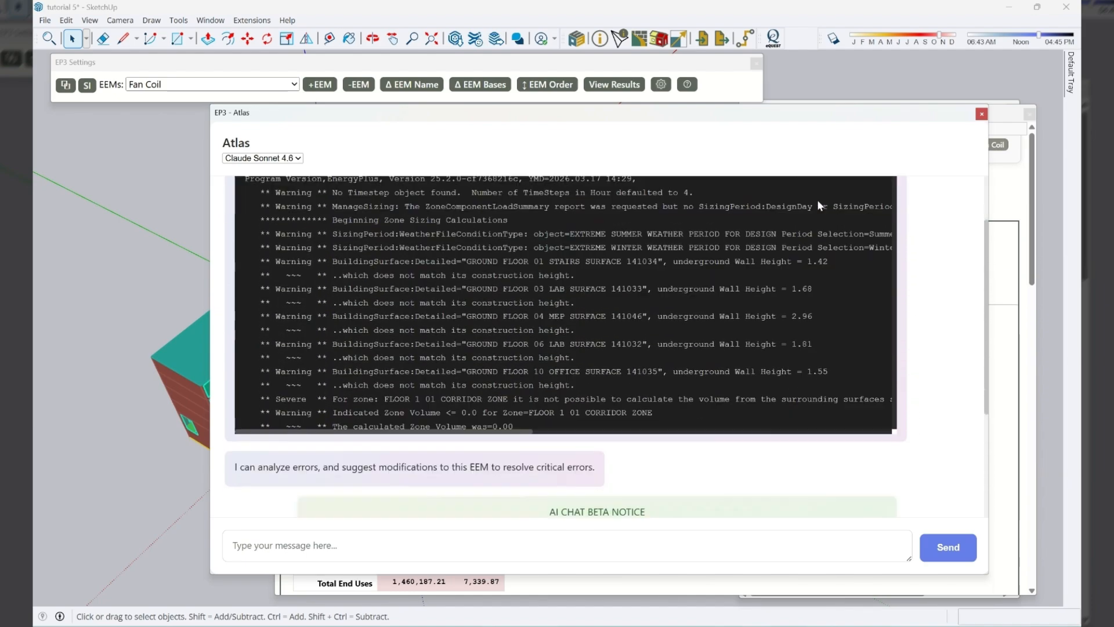
# Ask Atlas to "summarize the critical errors and warnings for me"
pyautogui.scroll(-4, 813, 293)
pyautogui.scroll(-2, 763, 451)
pyautogui.click(462, 541)
pyautogui.write('summarize the')
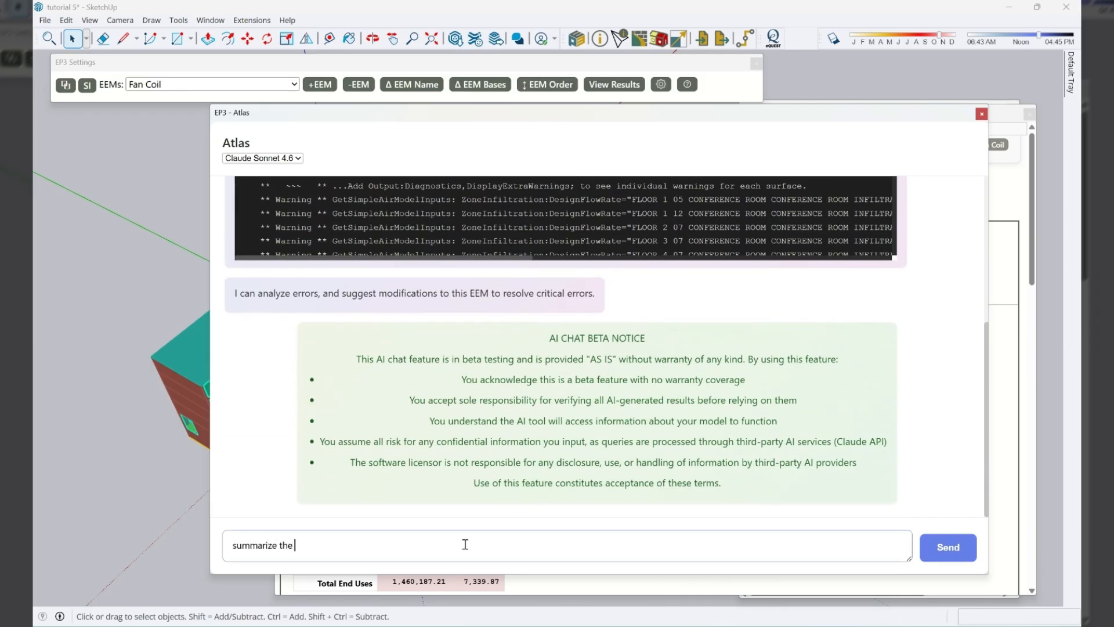
pyautogui.write(' critical errors and warnings')
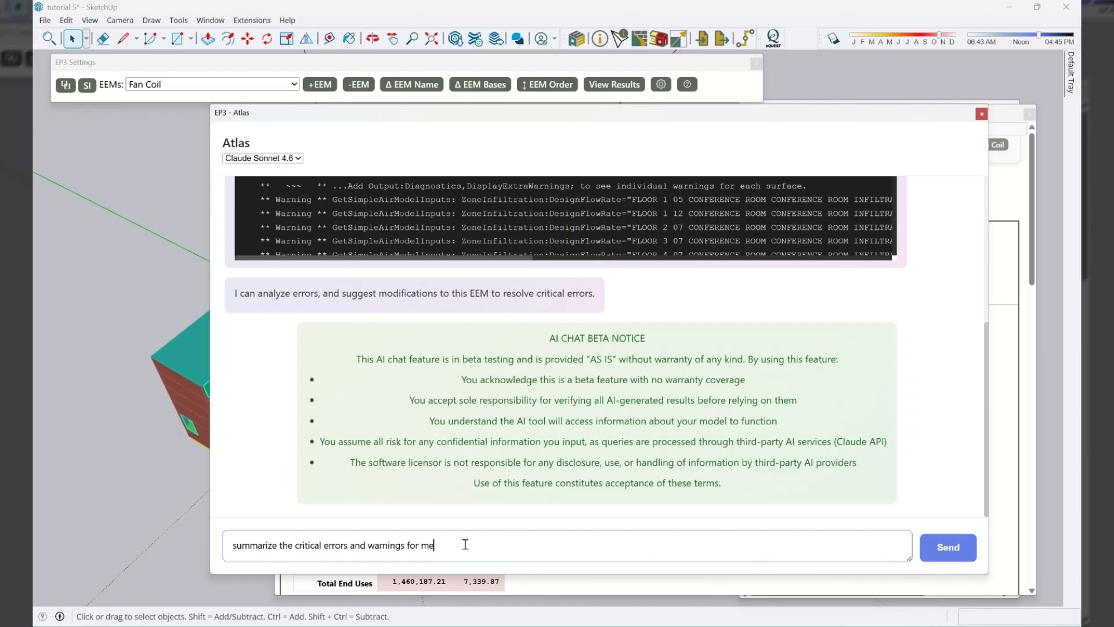
pyautogui.write(' for me')
pyautogui.press('Return')
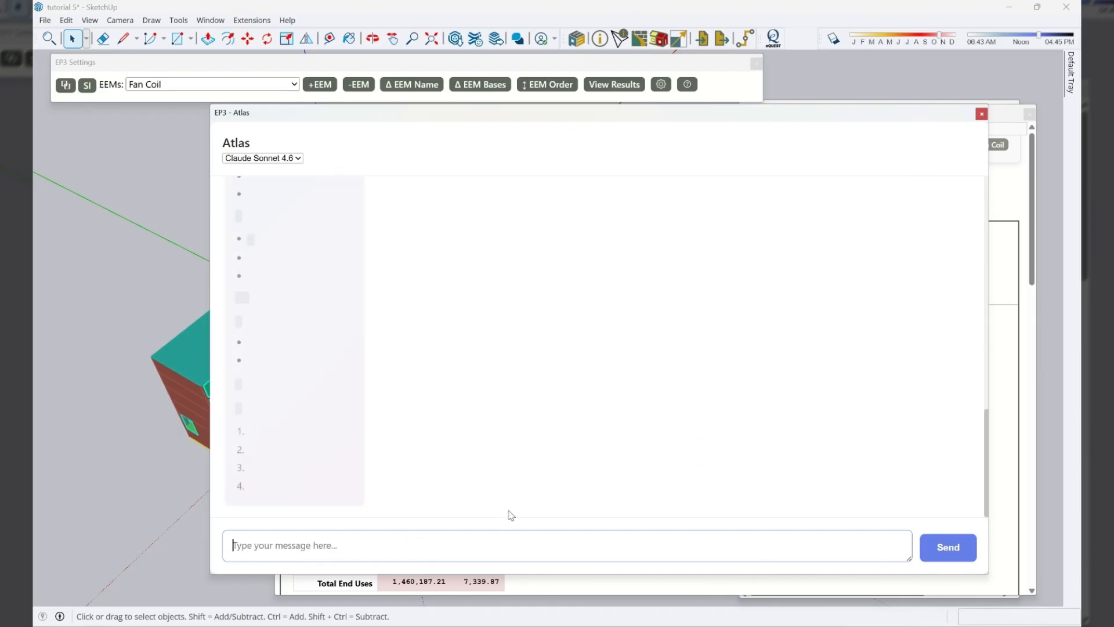
# Read Atlas's summary of severe errors, notable warnings and priority actions, and close the Atlas and results windows
pyautogui.scroll(1, 510, 448)
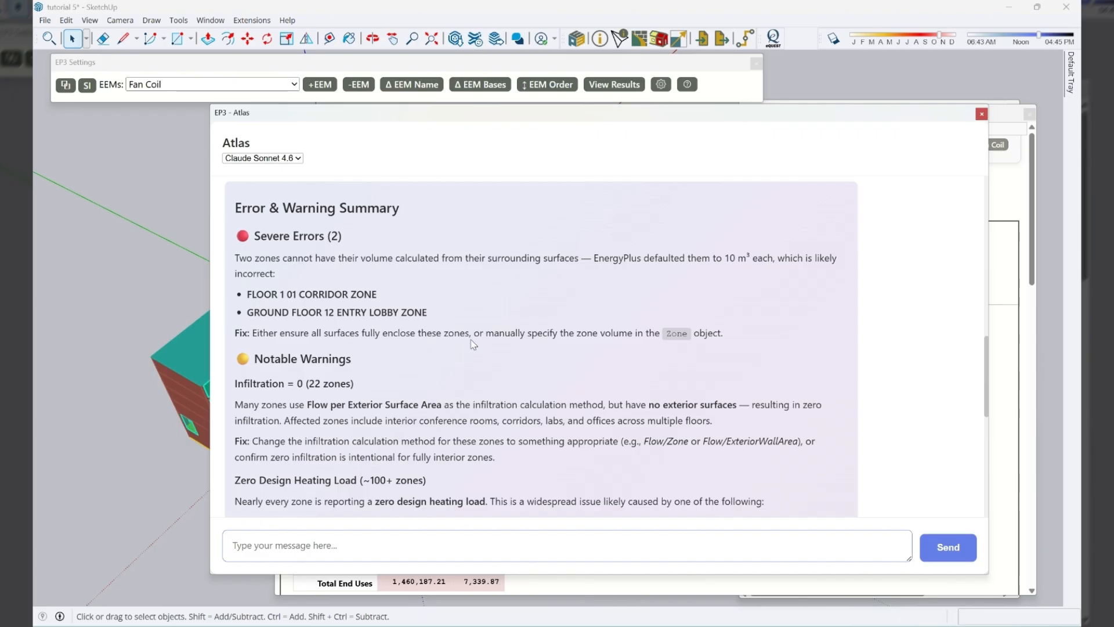
pyautogui.scroll(-2, 472, 342)
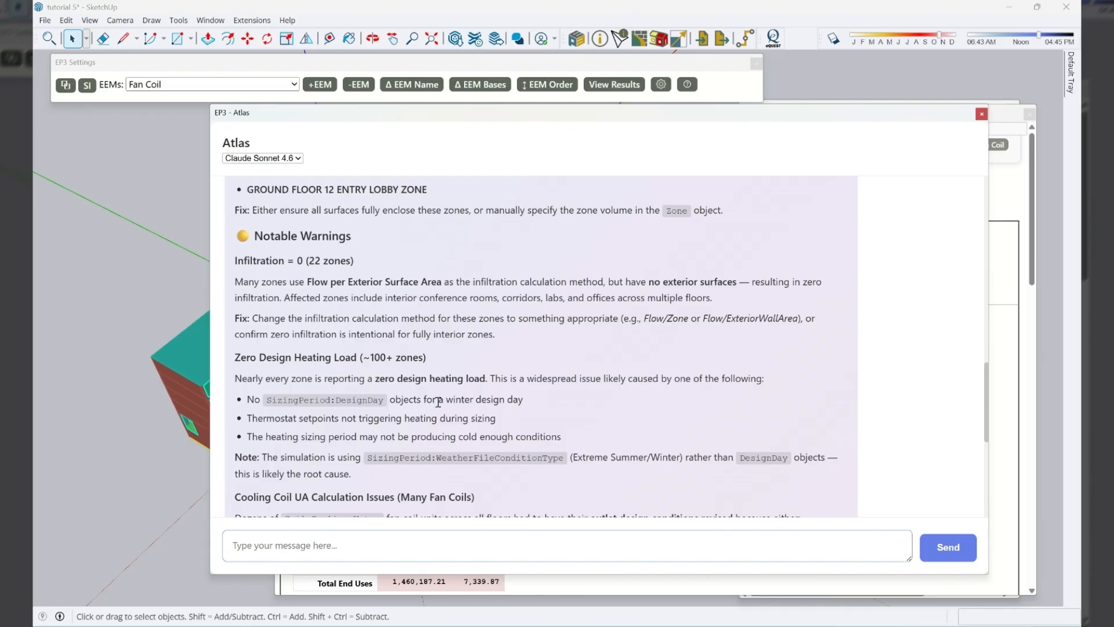
pyautogui.scroll(-2, 431, 422)
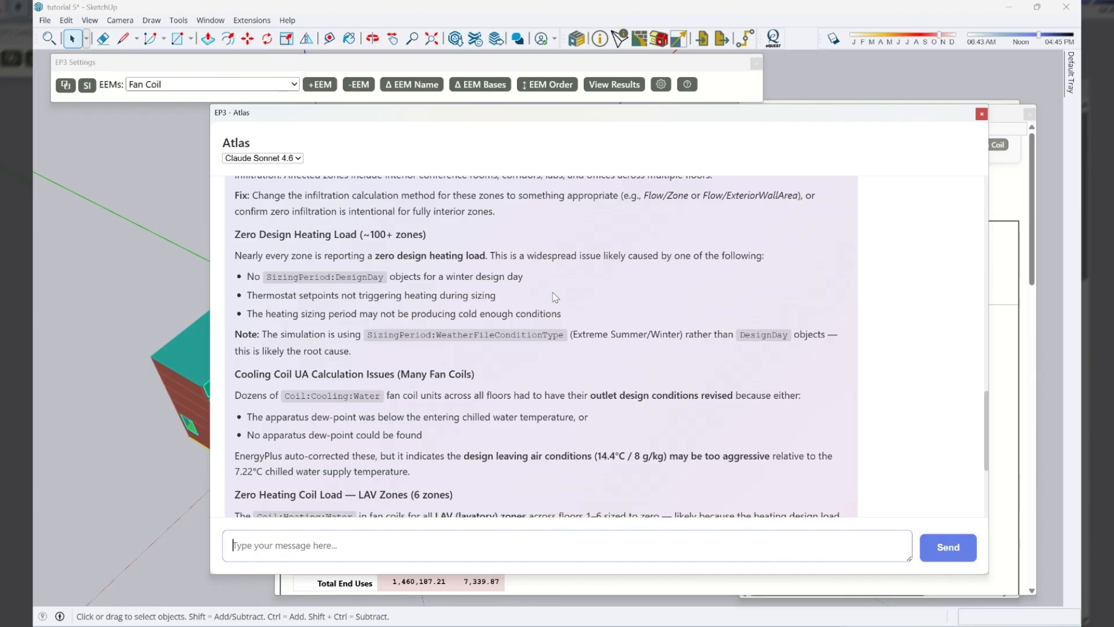
pyautogui.scroll(-2, 551, 325)
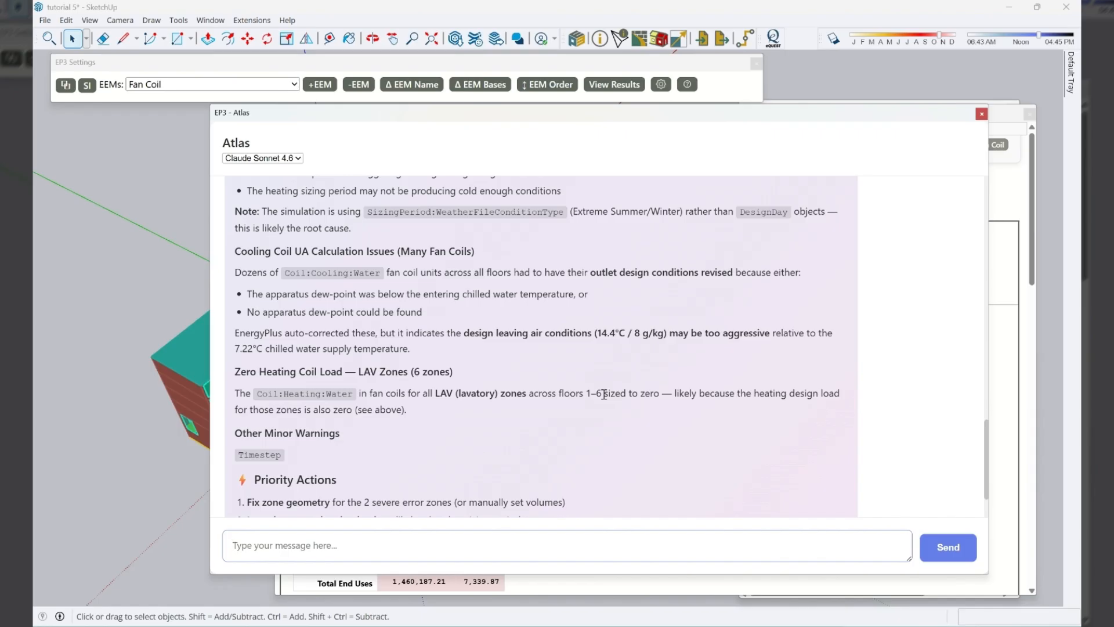
pyautogui.scroll(-1, 604, 394)
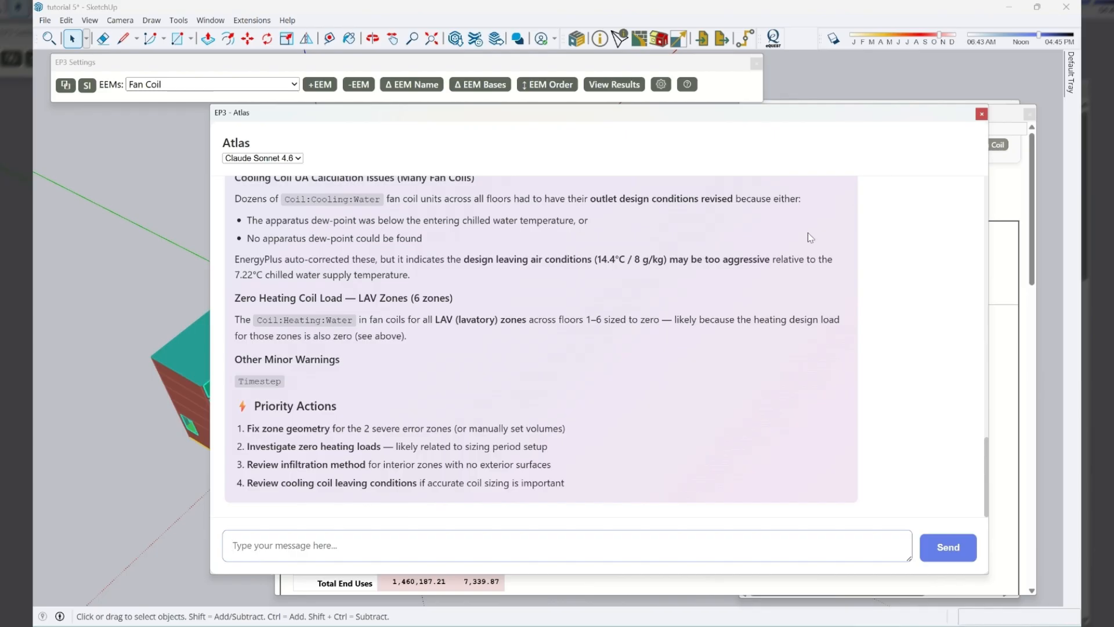
pyautogui.scroll(10, 543, 349)
pyautogui.scroll(1, 540, 375)
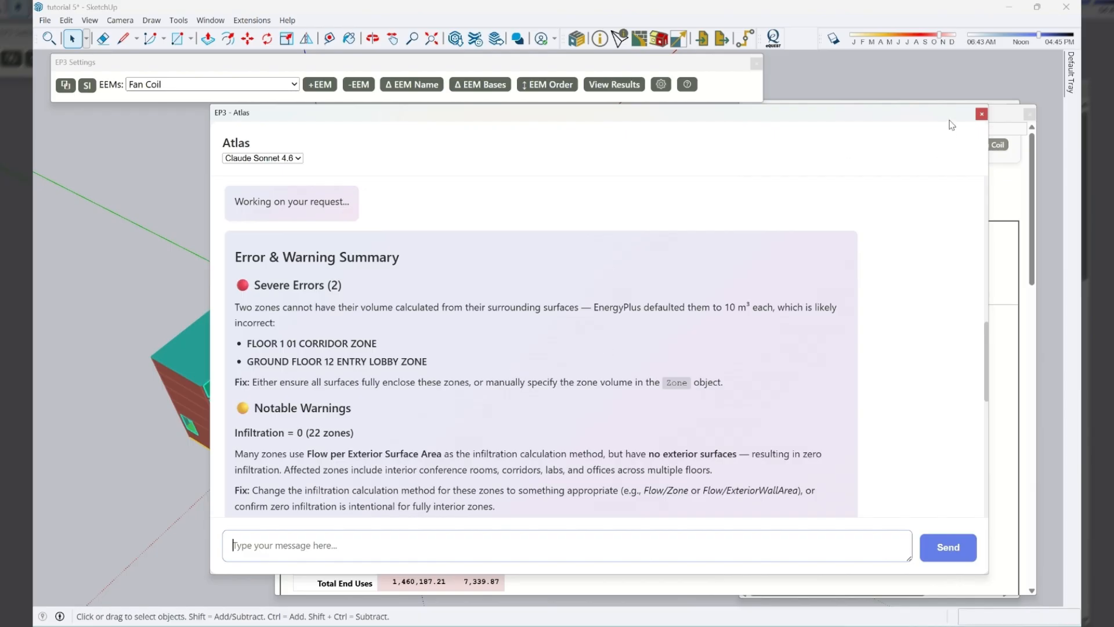
pyautogui.click(981, 114)
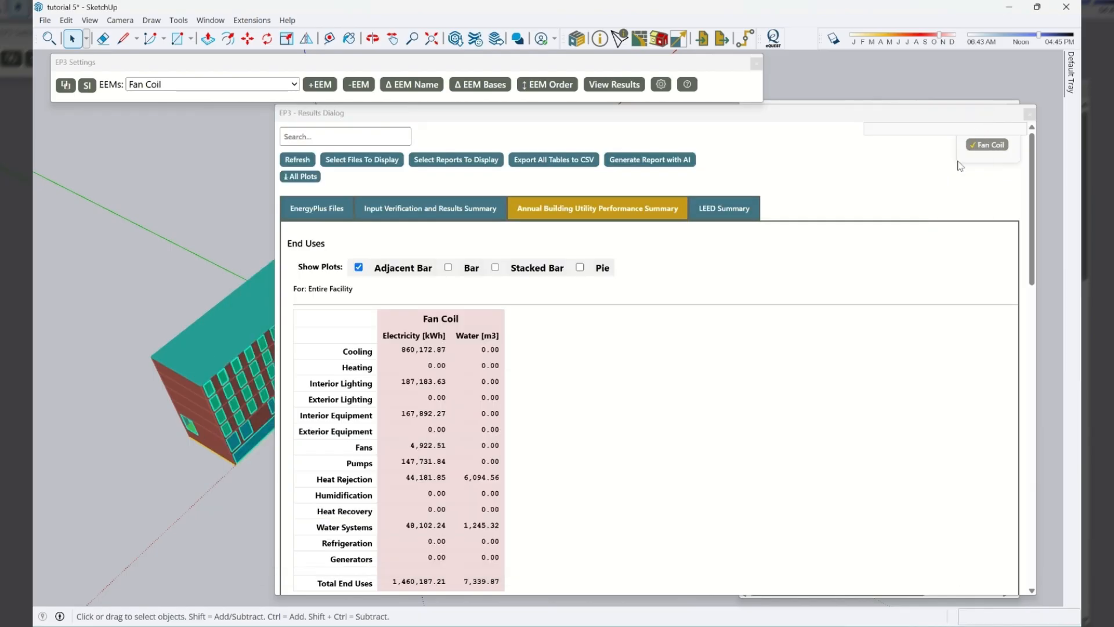
pyautogui.click(1030, 114)
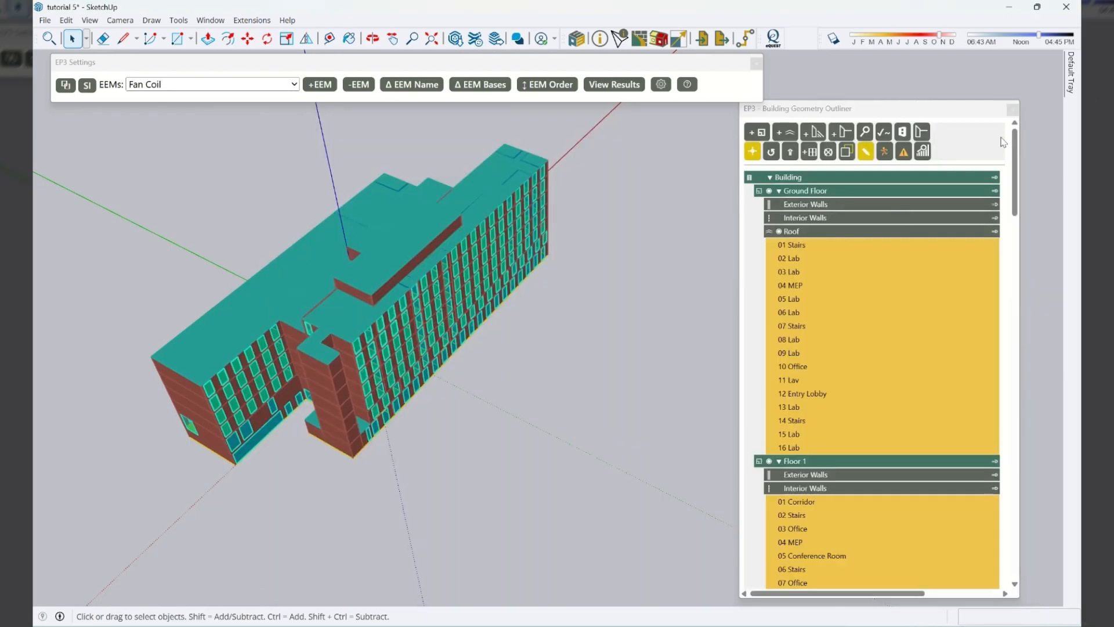
# Locate 12 Entry Lobby, open the Ground Floor for editing with the rest of the model hidden, and select the lobby's floor face
pyautogui.click(824, 394)
pyautogui.moveTo(374, 336)
pyautogui.mouseDown(button='middle')
pyautogui.moveTo(823, 325)
pyautogui.moveTo(894, 284)
pyautogui.mouseUp(button='middle')
pyautogui.moveTo(399, 373); pyautogui.dragTo(931, 325, button='middle')
pyautogui.moveTo(497, 432)
pyautogui.mouseDown(button='middle')
pyautogui.moveTo(644, 251)
pyautogui.moveTo(641, 103)
pyautogui.moveTo(663, 216)
pyautogui.moveTo(596, 472)
pyautogui.moveTo(671, 398)
pyautogui.moveTo(539, 487)
pyautogui.moveTo(586, 325)
pyautogui.moveTo(626, 88)
pyautogui.mouseUp(button='middle')
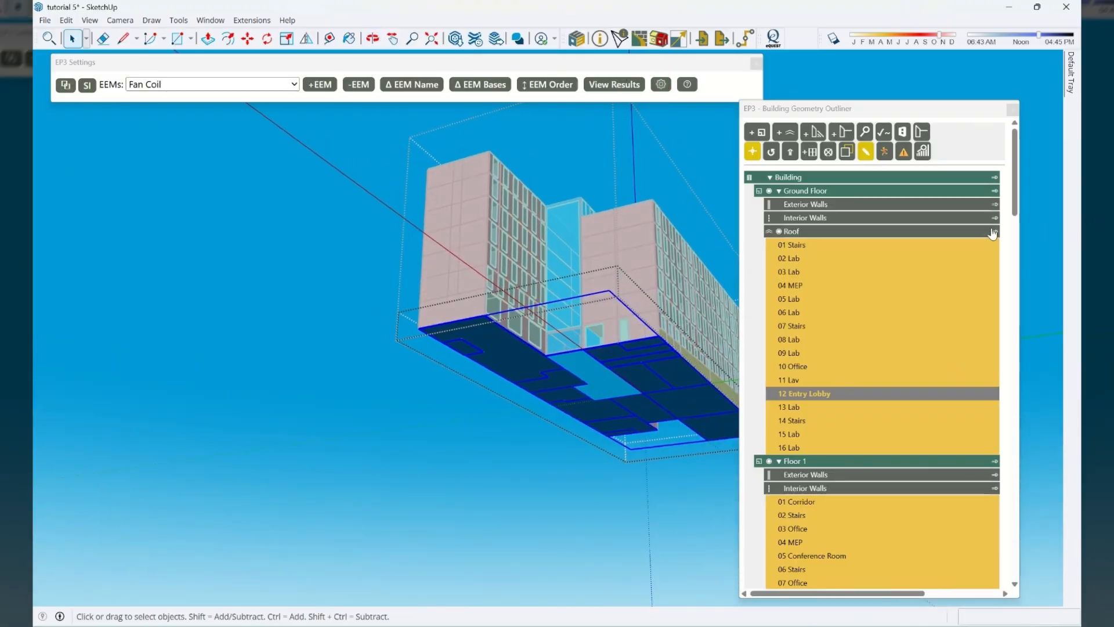
pyautogui.click(995, 192)
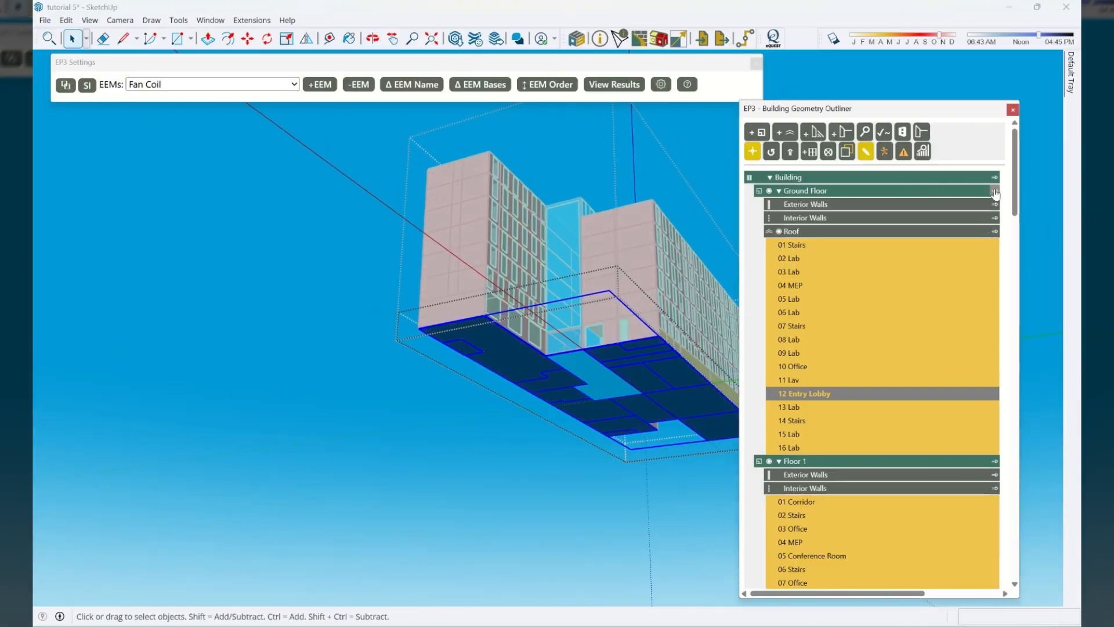
pyautogui.click(846, 152)
pyautogui.moveTo(622, 293); pyautogui.dragTo(592, 523, button='middle')
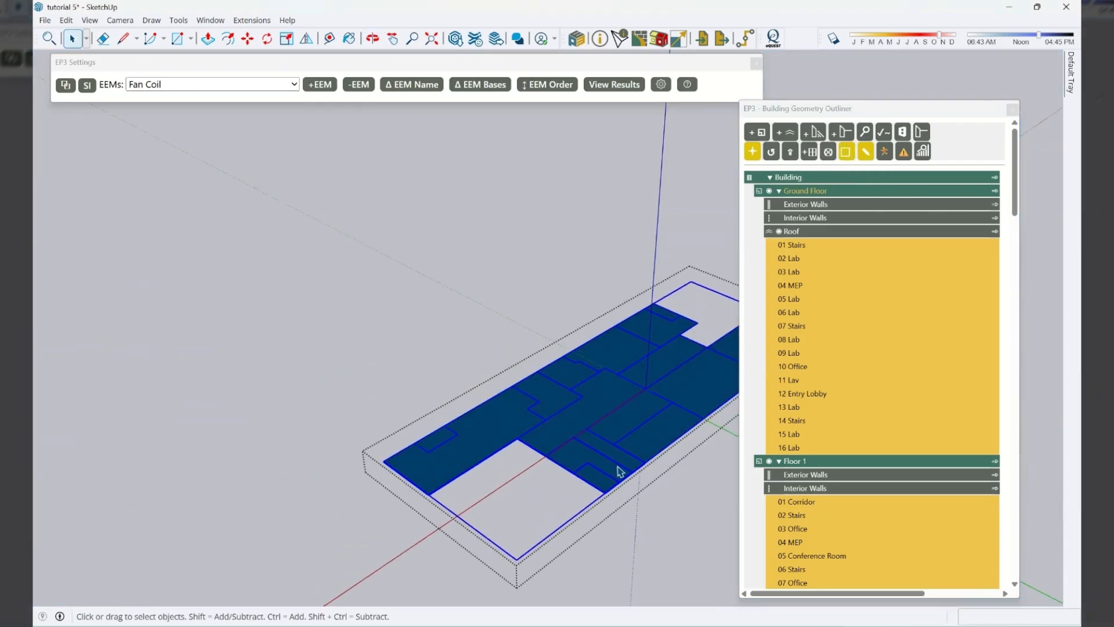
pyautogui.moveTo(634, 401); pyautogui.dragTo(594, 512, button='middle')
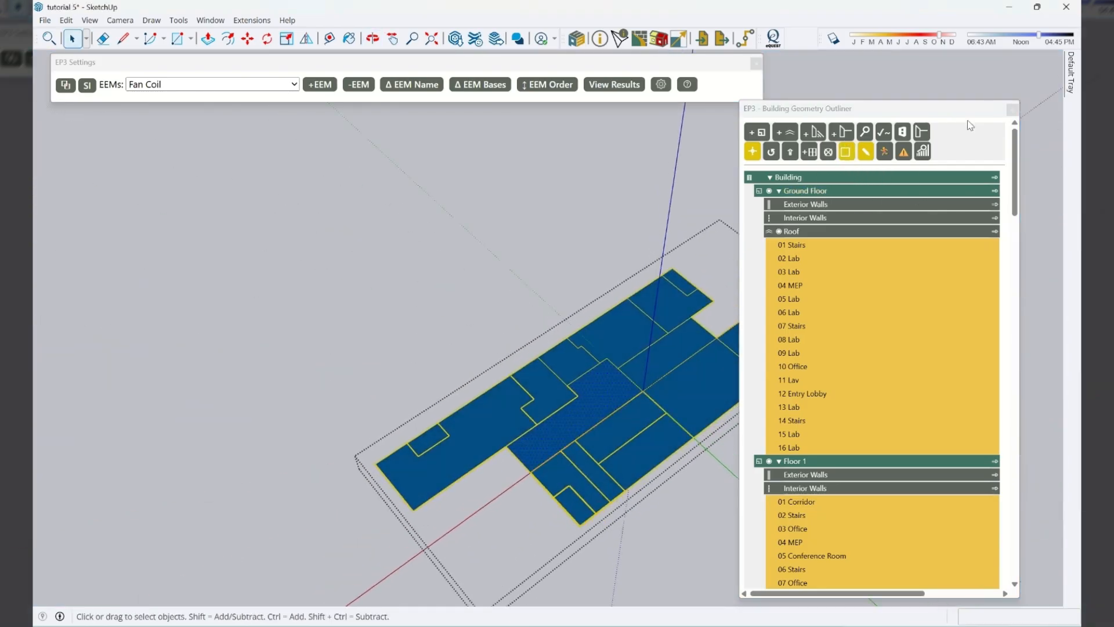
pyautogui.scroll(3, 562, 418)
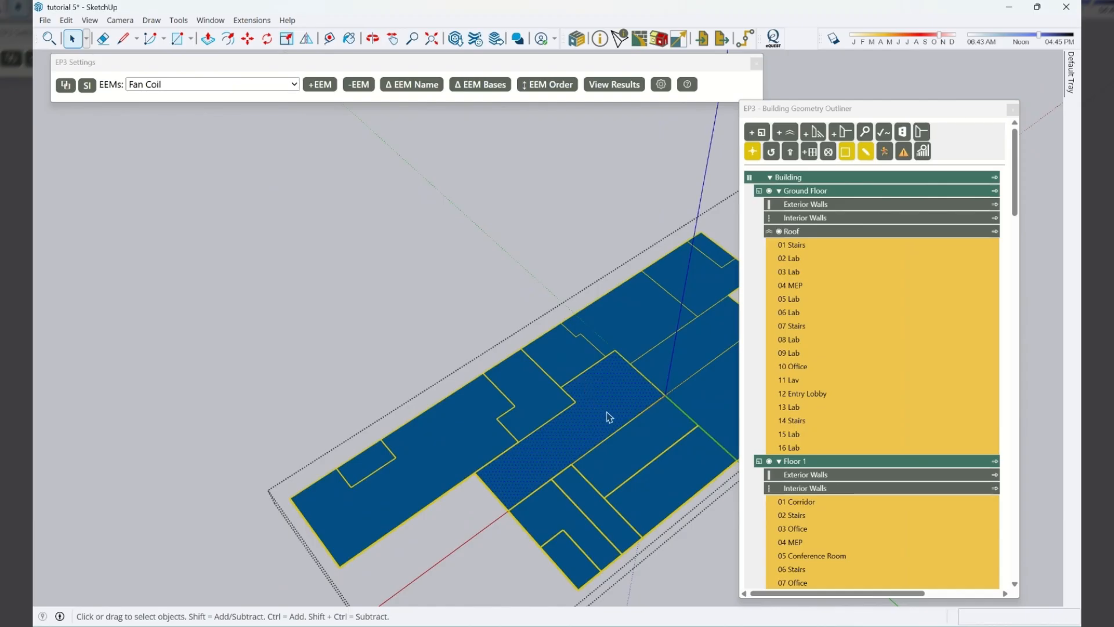
pyautogui.scroll(1, 613, 406)
pyautogui.scroll(-1, 438, 348)
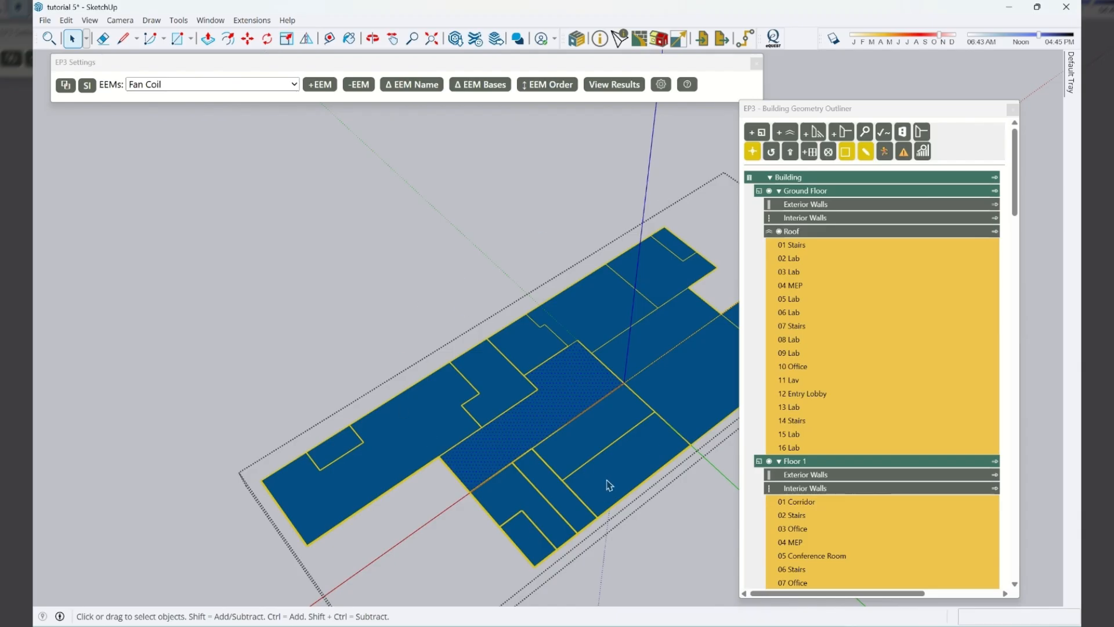
# Switch Ground Floor editing from drawing space boundaries to building geometry
pyautogui.click(865, 152)
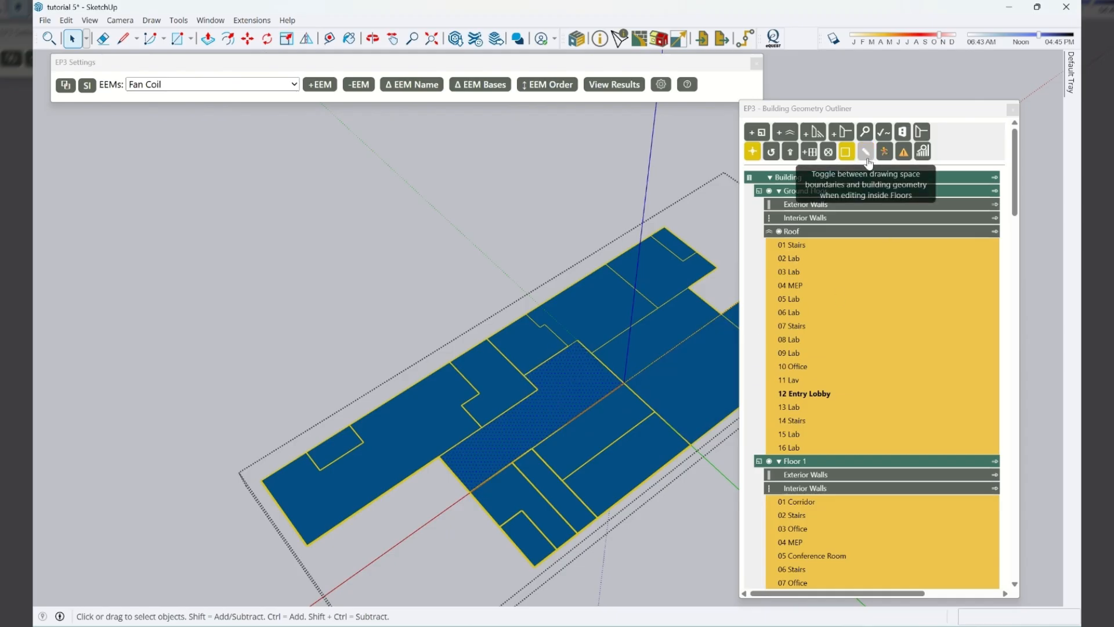
pyautogui.click(867, 158)
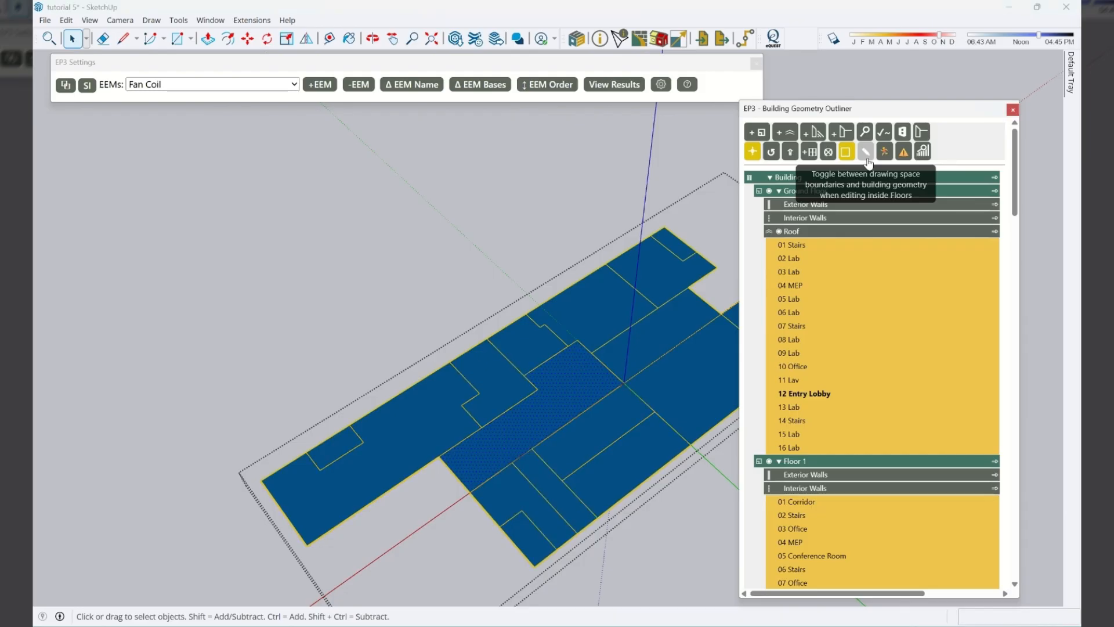
pyautogui.scroll(2, 582, 398)
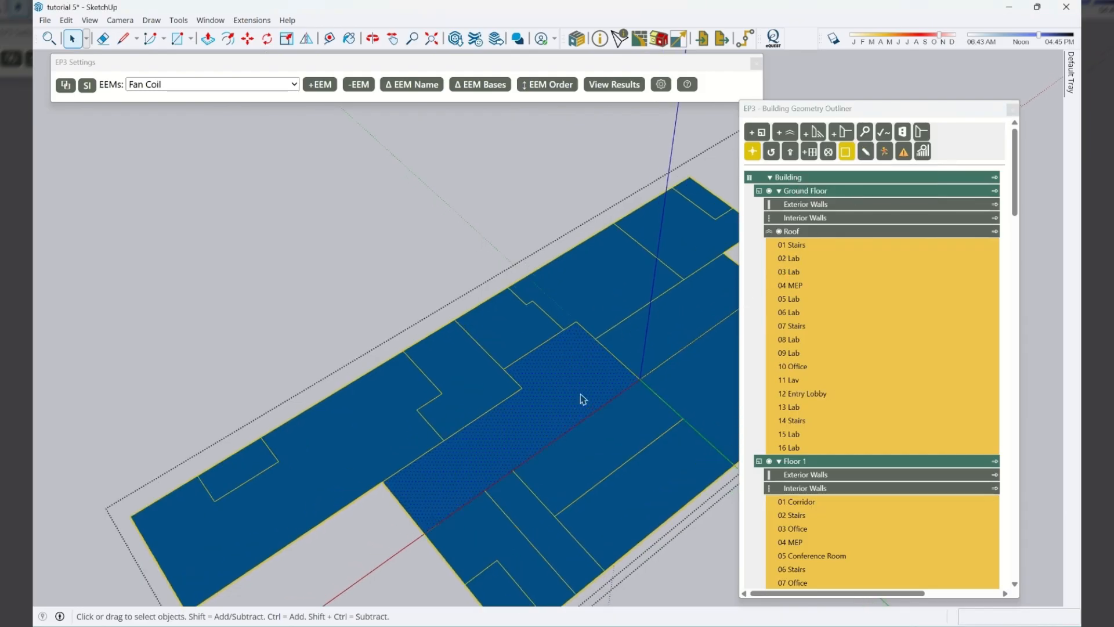
# Draw a line across the Entry Lobby floor from its inner corner to the opposite lobby edge, and select it
pyautogui.press('l')
pyautogui.click(522, 387)
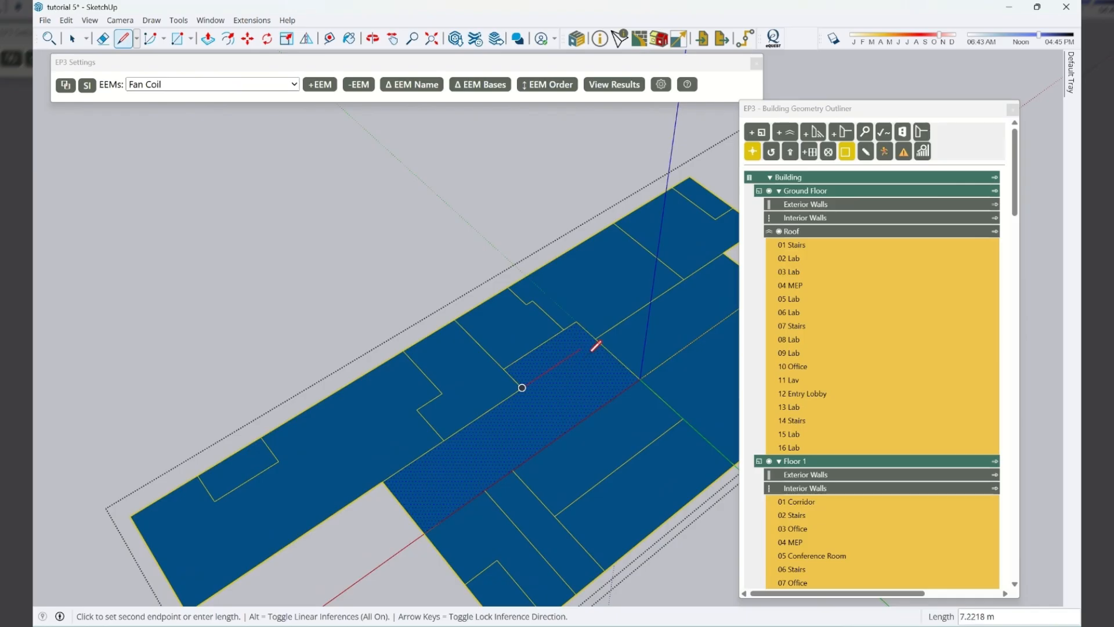
pyautogui.press('Escape')
pyautogui.press('space')
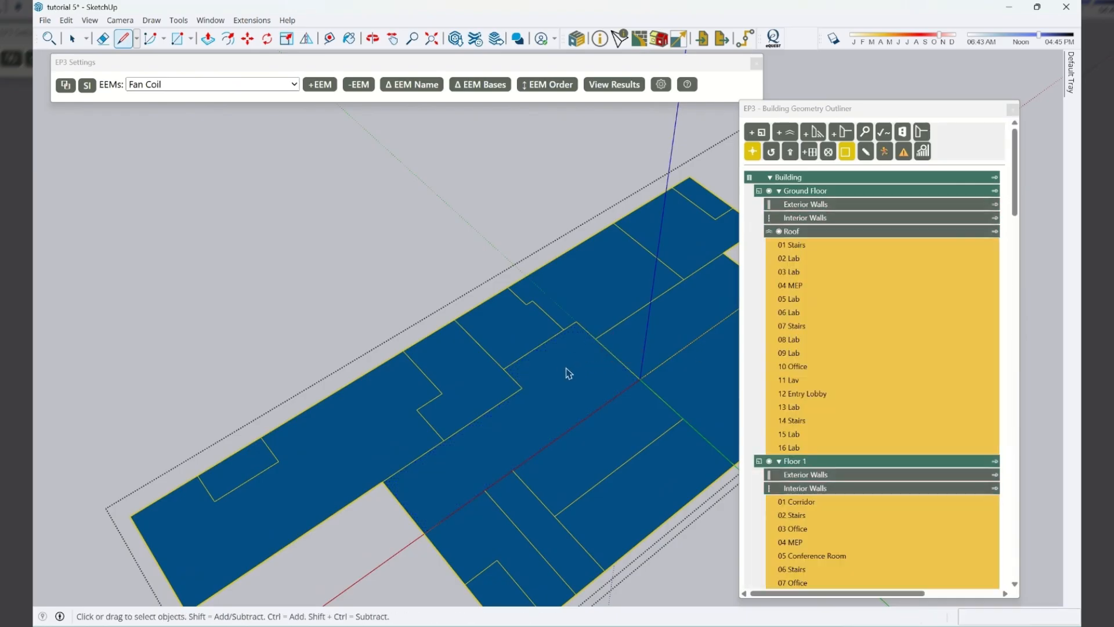
pyautogui.click(572, 355)
pyautogui.scroll(2, 534, 414)
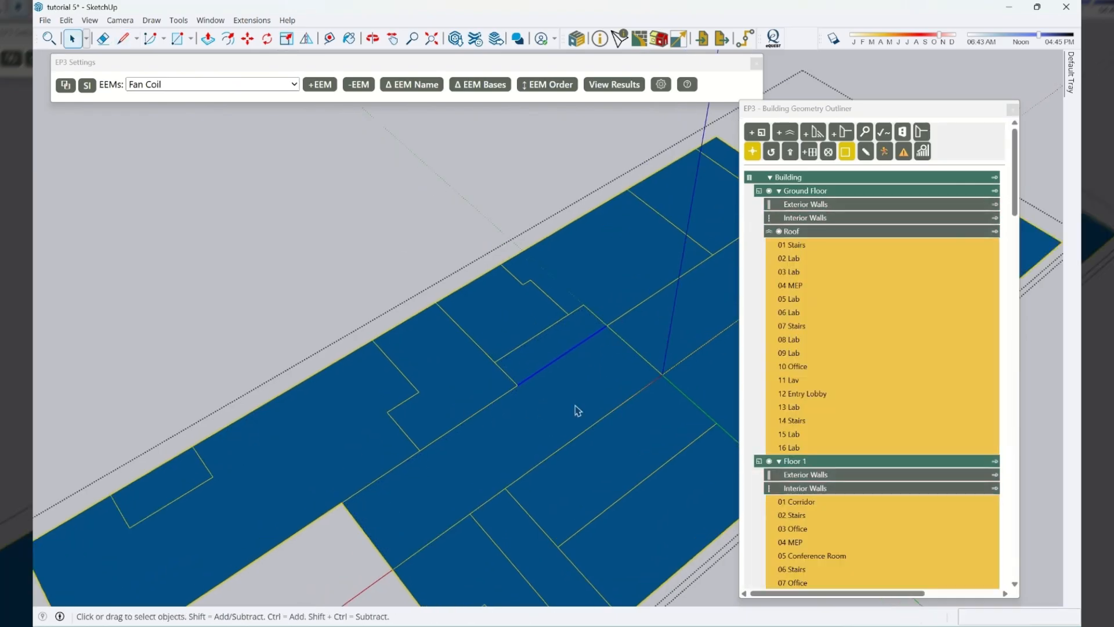
pyautogui.scroll(-3, 377, 384)
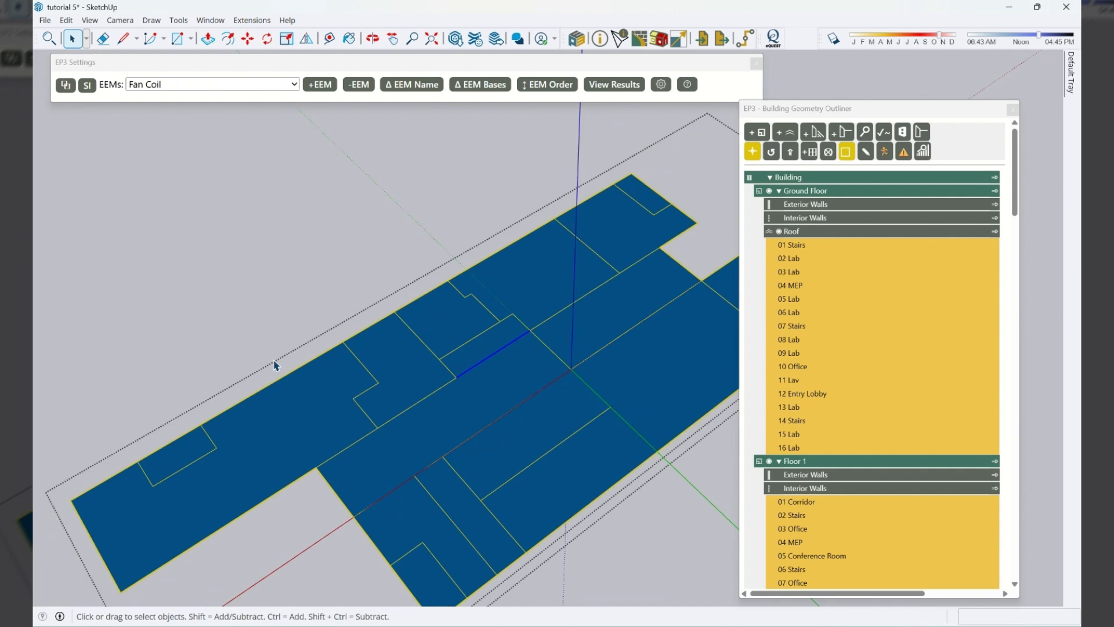
# Check the Entity Info of the larger and smaller Entry Lobby faces on either side of the dividing line, closing the Building Geometry Outliner
pyautogui.click(504, 396)
pyautogui.moveTo(1071, 86)
pyautogui.moveTo(954, 109); pyautogui.dragTo(977, 169)
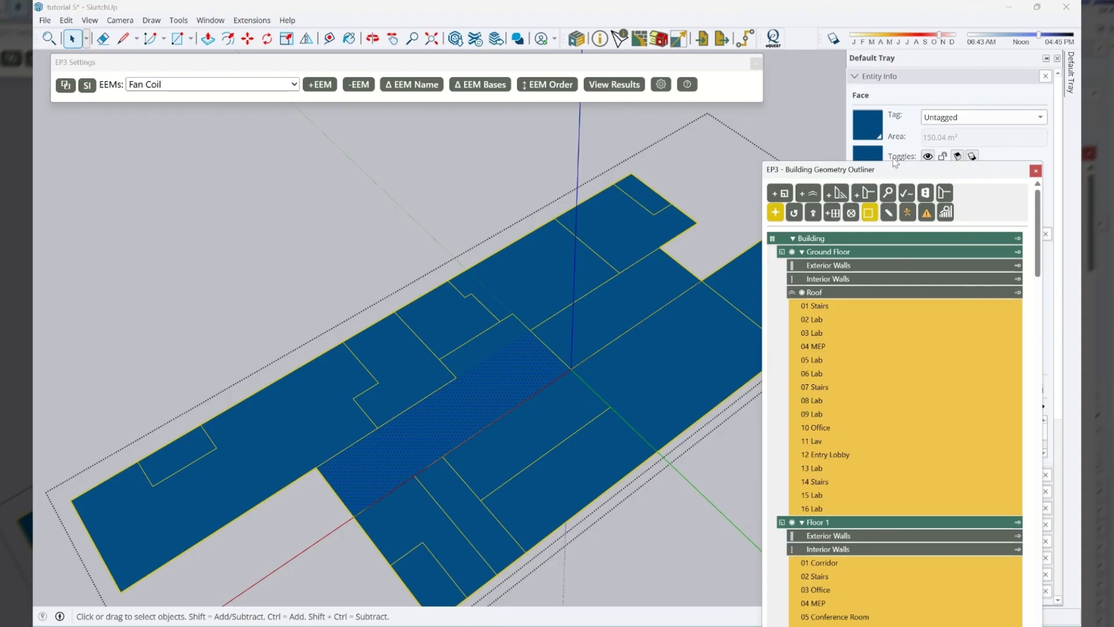
pyautogui.click(1033, 171)
pyautogui.click(865, 80)
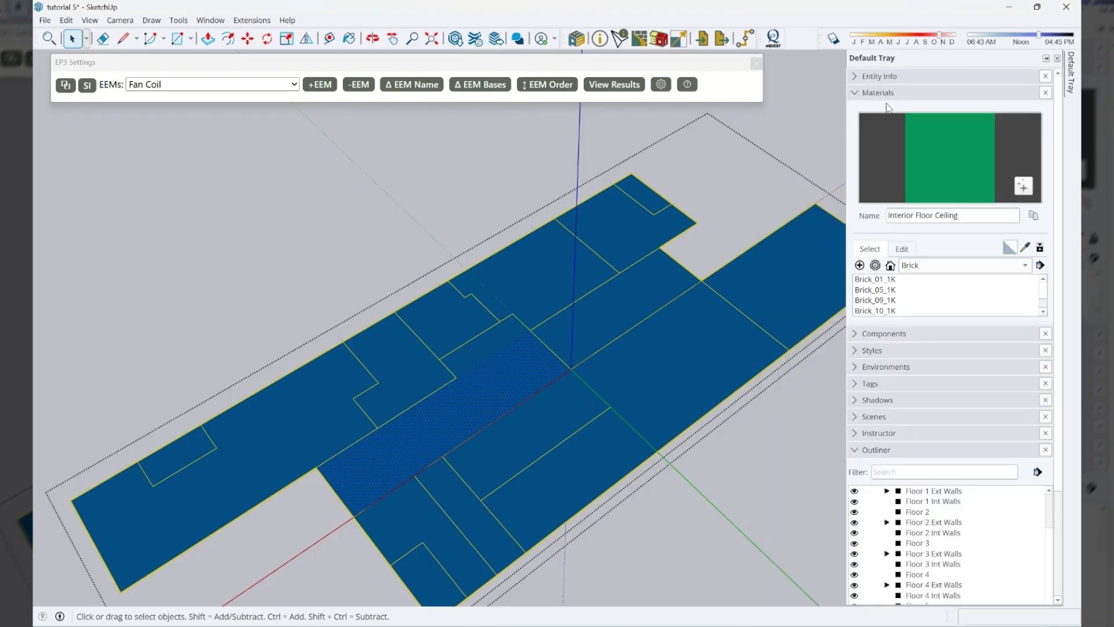
pyautogui.click(866, 78)
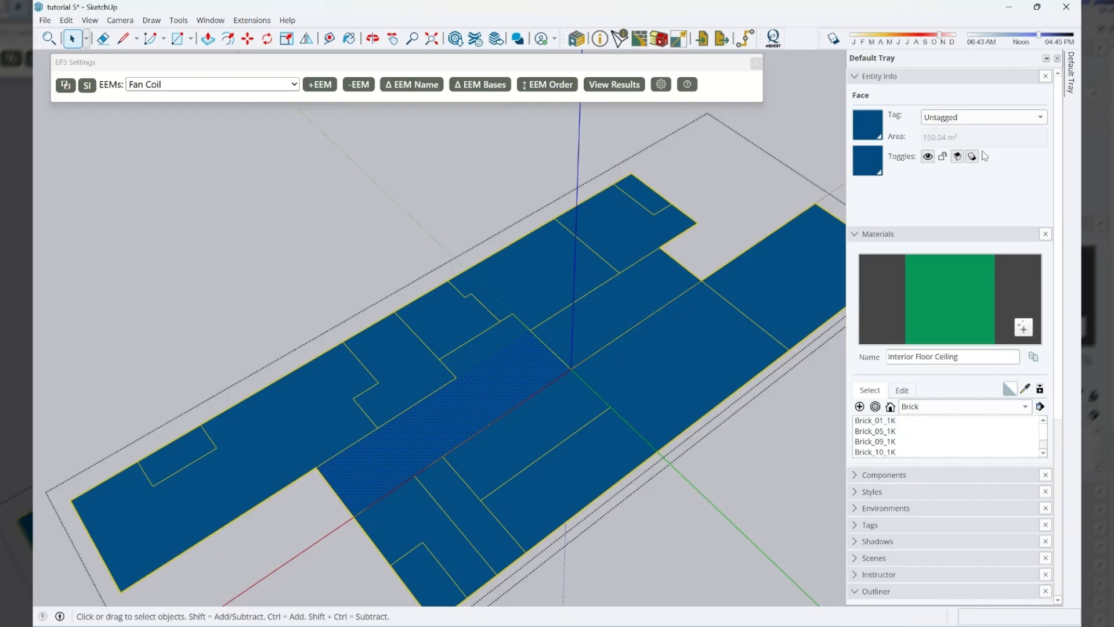
pyautogui.moveTo(1069, 87)
pyautogui.click(516, 342)
pyautogui.moveTo(1066, 90)
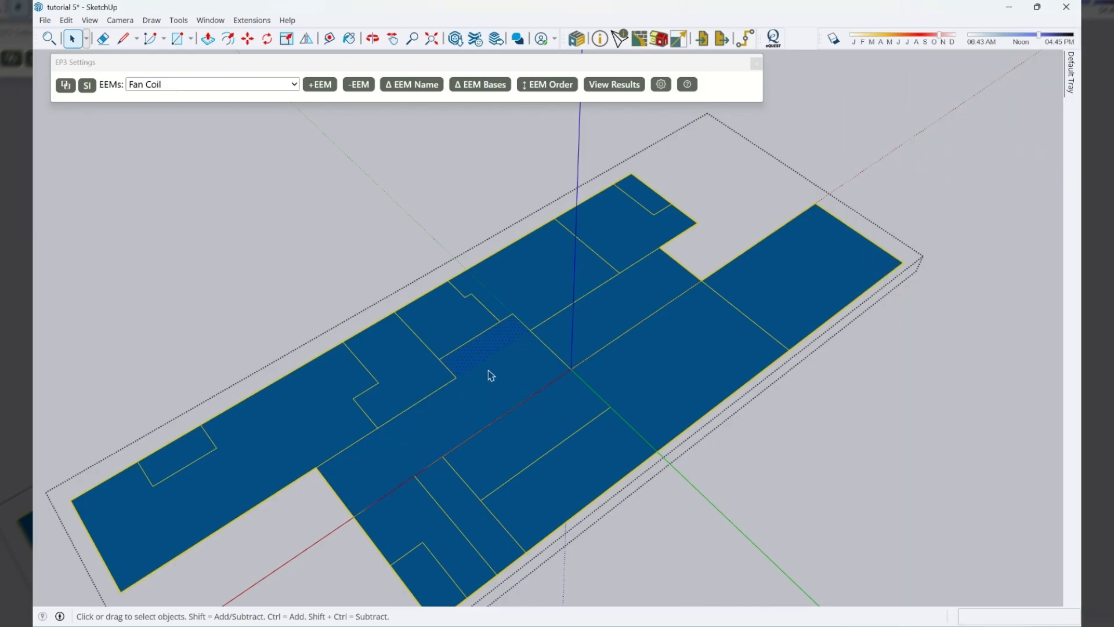
# Erase the dividing line across the Entry Lobby floor
pyautogui.press('e')
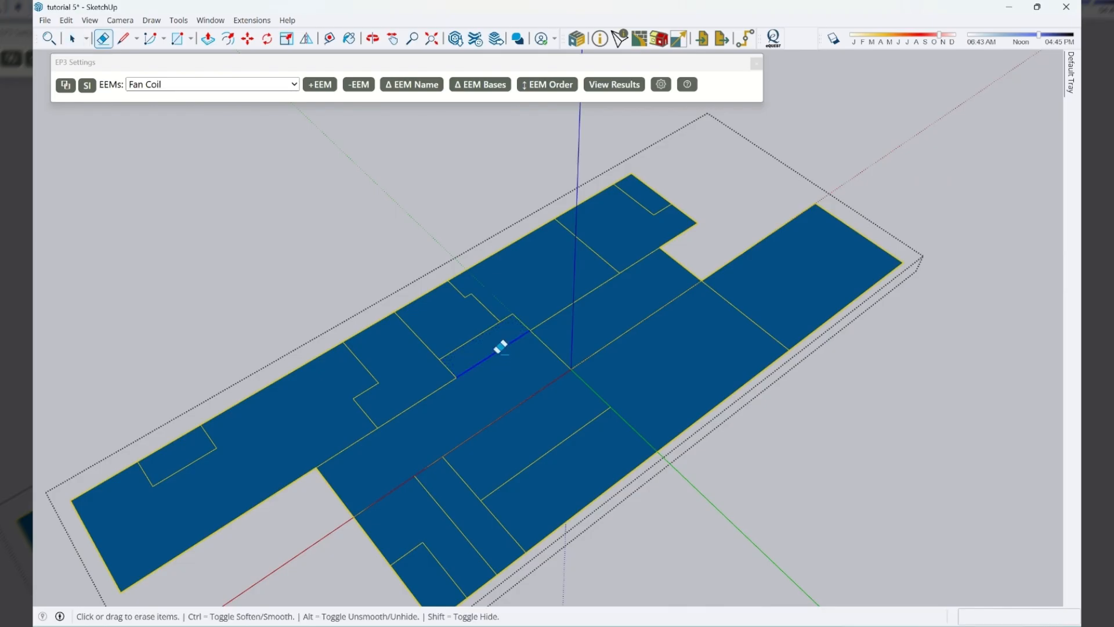
pyautogui.press('space')
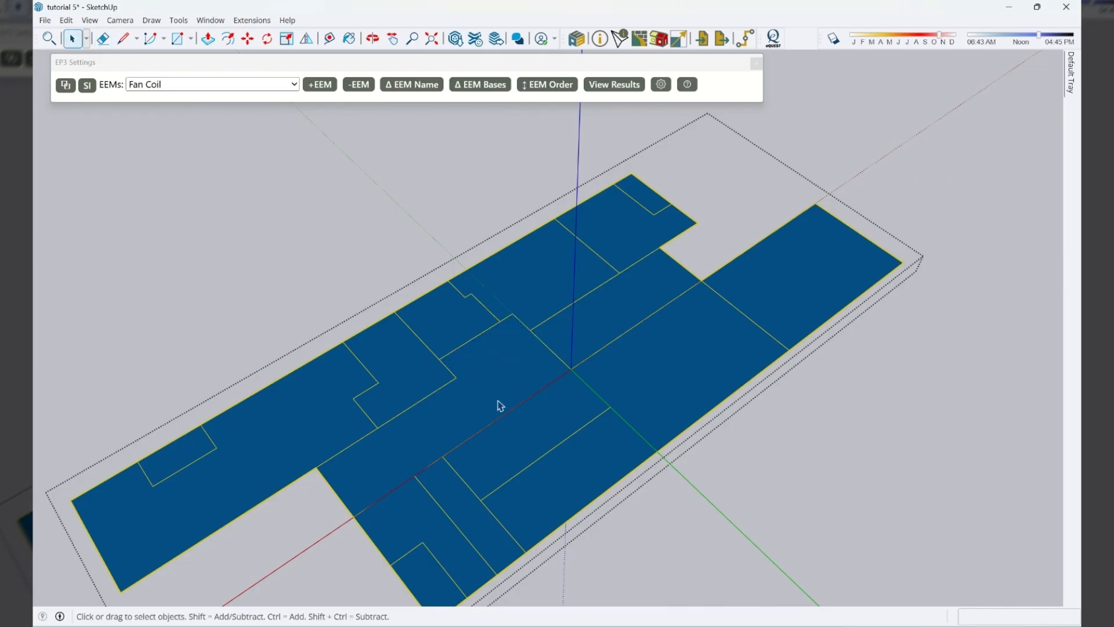
# Leave Ground Floor editing and return to the whole building
pyautogui.moveTo(495, 403); pyautogui.dragTo(552, 311, button='middle')
pyautogui.click(836, 462)
pyautogui.scroll(-2, 725, 321)
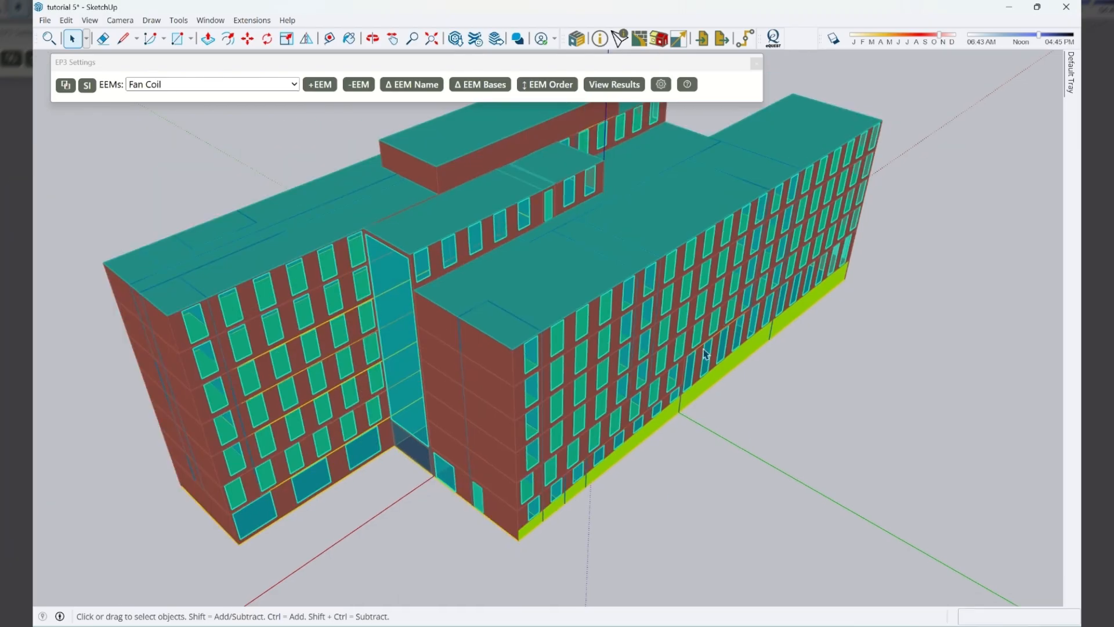
# Switch to Excel with a blank workbook, place it over the model, and enter "single story" in cell B2
pyautogui.press('super')
pyautogui.write('excel')
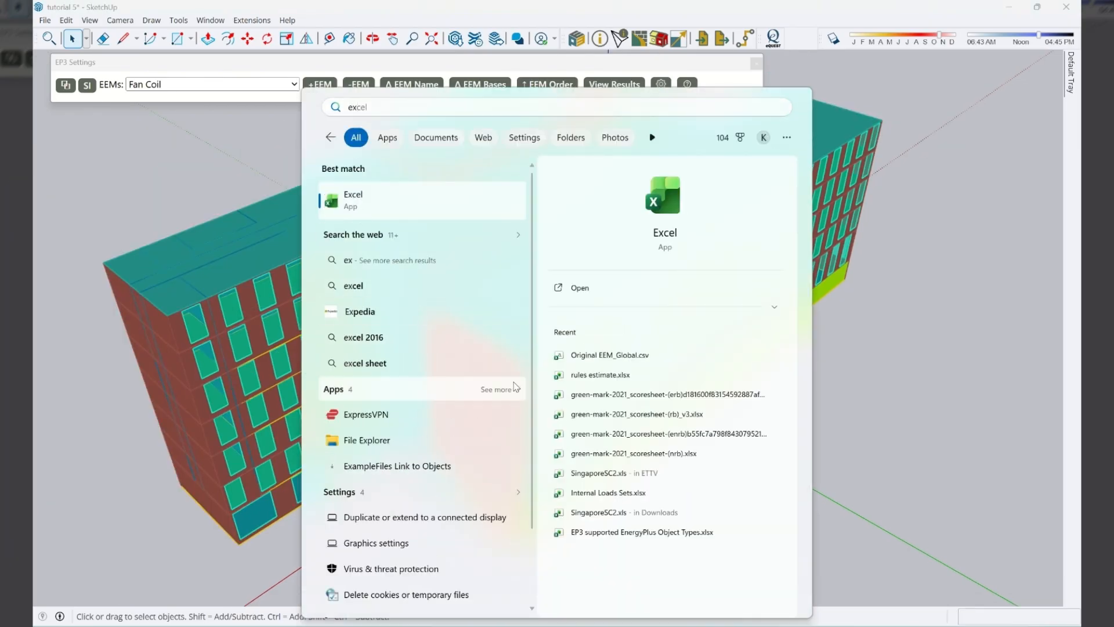
pyautogui.press('Return')
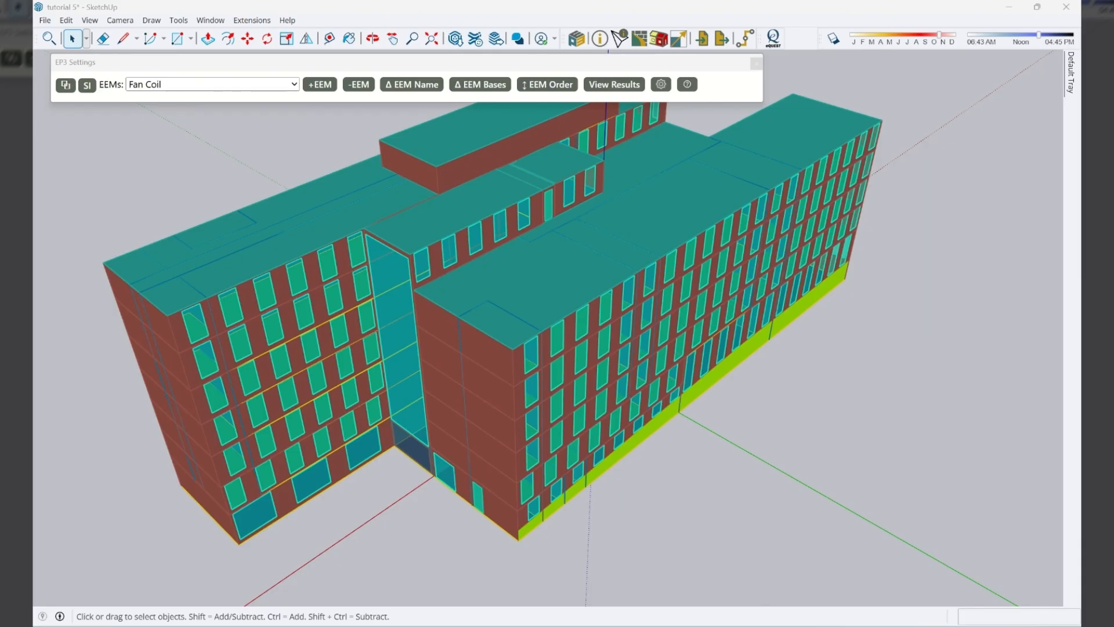
pyautogui.moveTo(33, 0)
pyautogui.mouseDown()
pyautogui.moveTo(174, 0)
pyautogui.moveTo(876, 348)
pyautogui.moveTo(960, 176)
pyautogui.moveTo(905, 150)
pyautogui.mouseUp()
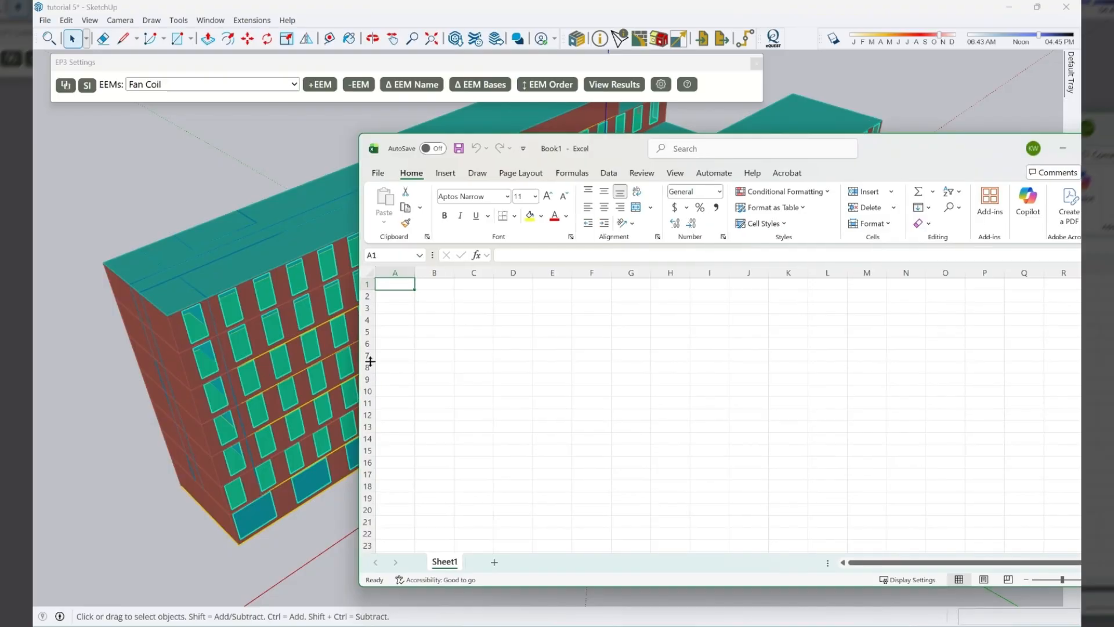
pyautogui.click(439, 297)
pyautogui.write('single story')
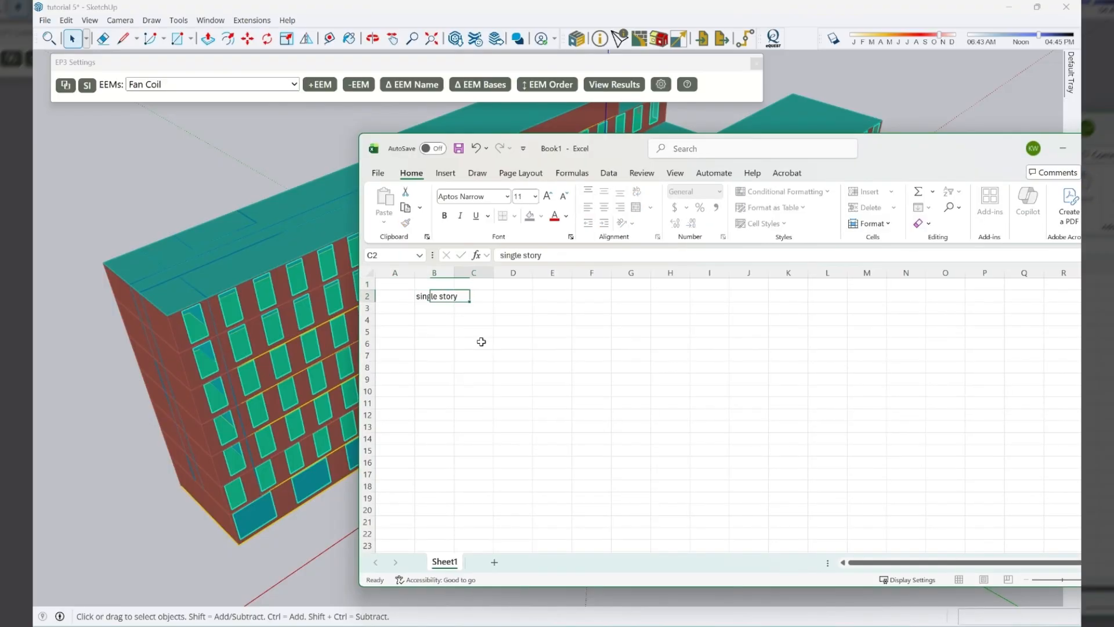
# Add the headings "area" in C1 and "height" in D1, and enter 25 as the single story area in C2
pyautogui.press('Tab')
pyautogui.press('Up')
pyautogui.write('area')
pyautogui.press('Tab')
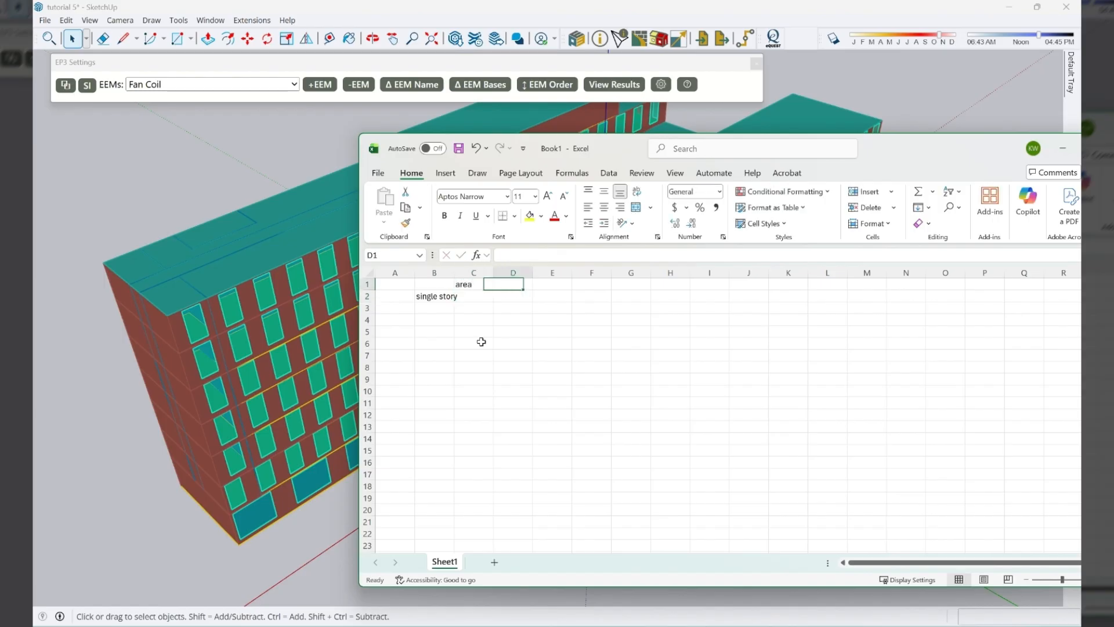
pyautogui.write('height')
pyautogui.press('Return')
pyautogui.write('25')
pyautogui.press('Tab')
pyautogui.press('Return')
pyautogui.press('Left')
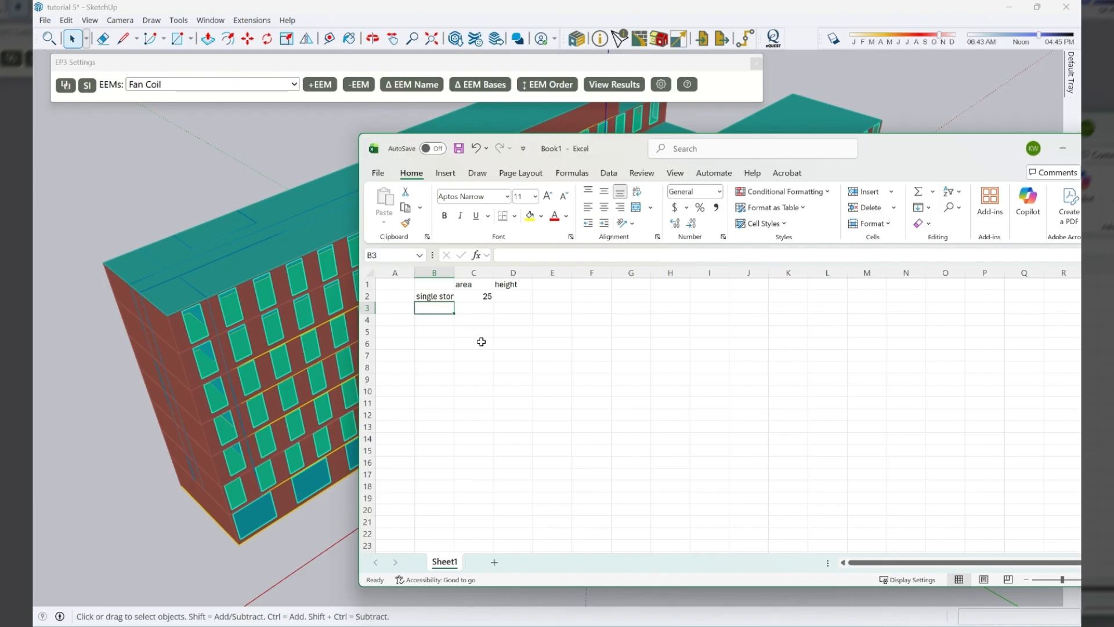
# Label cell B3 "multi-story" and enter its area of 150 in C3
pyautogui.write('multi-story')
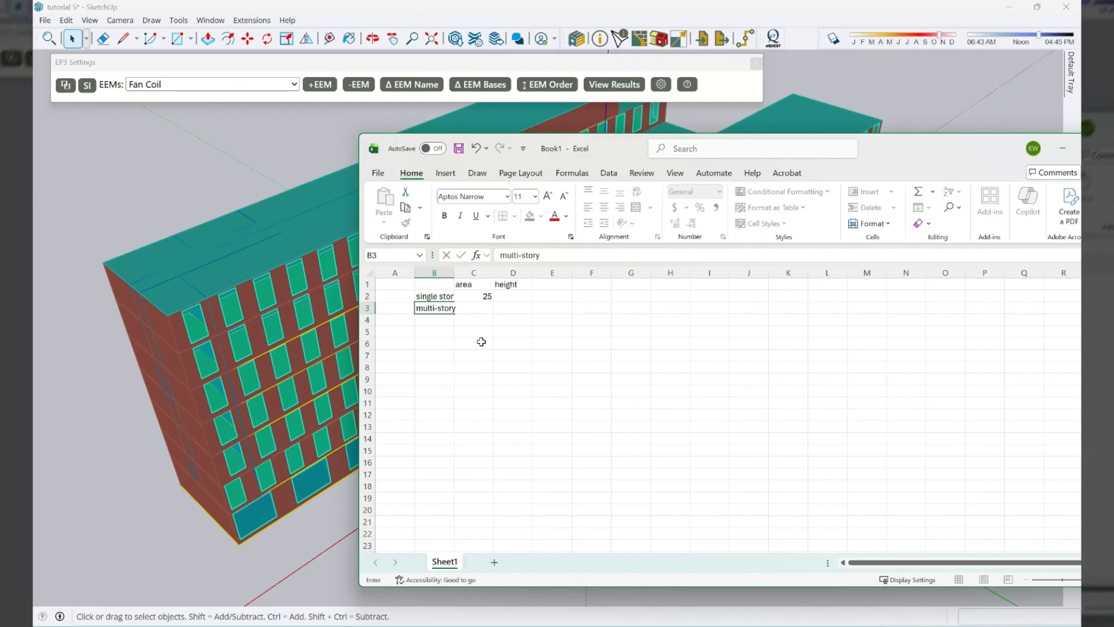
pyautogui.press('Tab')
pyautogui.write('150')
pyautogui.press('Tab')
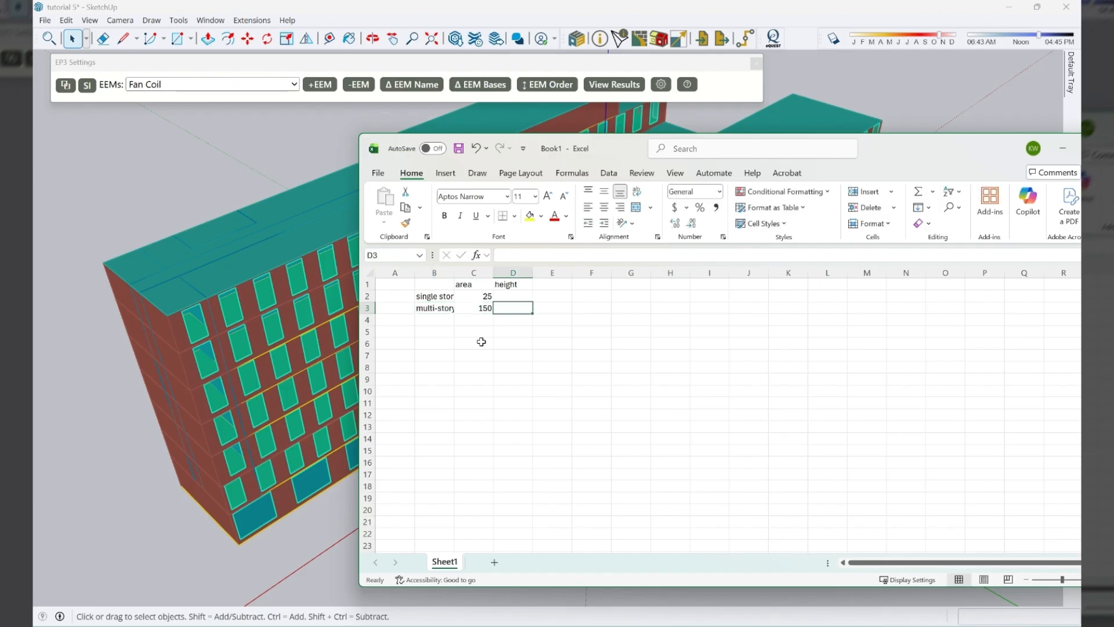
# Switch to the SketchUp model and measure the ground floor's height at the outer building corner
pyautogui.moveTo(633, 147); pyautogui.dragTo(772, 139)
pyautogui.moveTo(370, 555); pyautogui.dragTo(369, 396, button='middle')
pyautogui.press('space')
pyautogui.click(233, 497)
pyautogui.press('t')
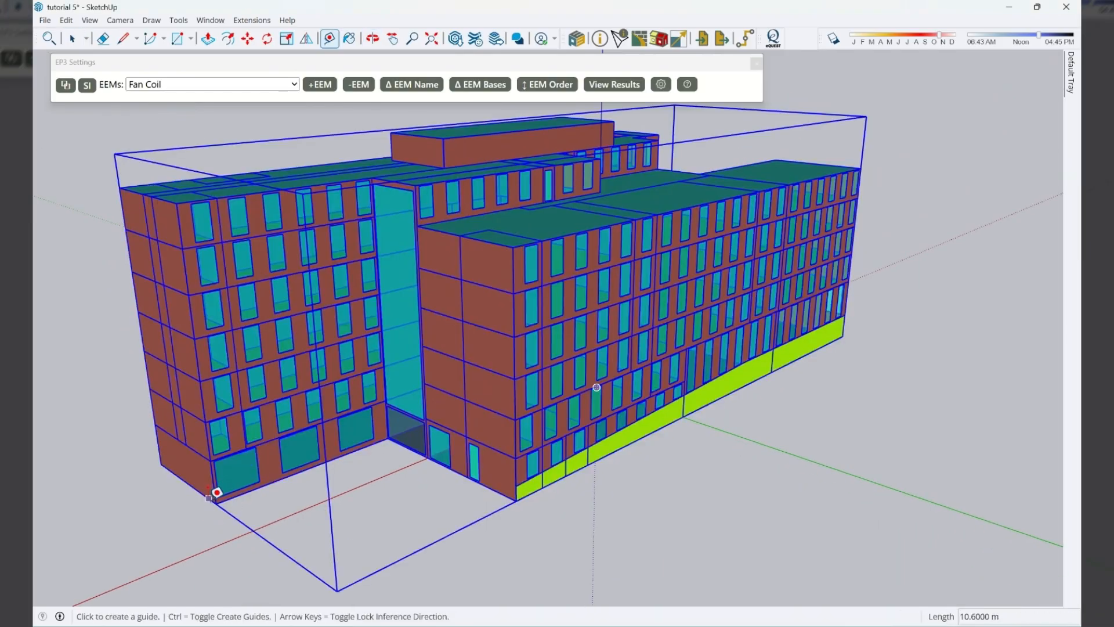
pyautogui.click(216, 503)
pyautogui.press('space')
pyautogui.press('t')
pyautogui.click(215, 503)
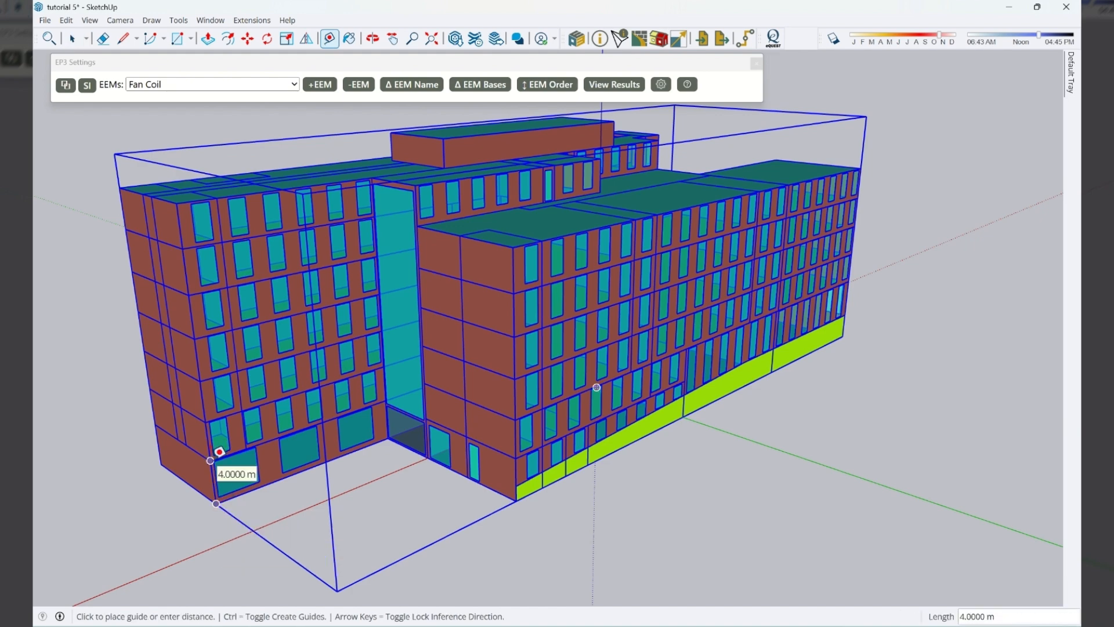
# Measure the full height of the glazed entry lobby from the ground to the roof edge
pyautogui.press('space')
pyautogui.press('t')
pyautogui.click(388, 437)
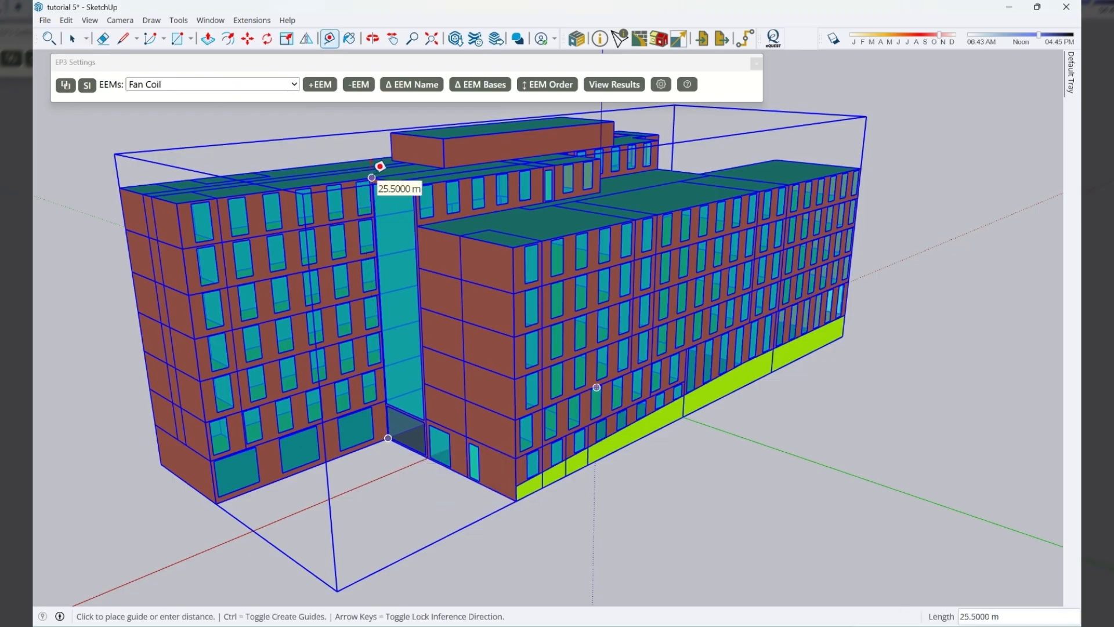
pyautogui.press('space')
# Return to the Excel sheet and enter the heights 4 for single story and 25.5 for multi-story
pyautogui.hotkey('alt', 'Tab')
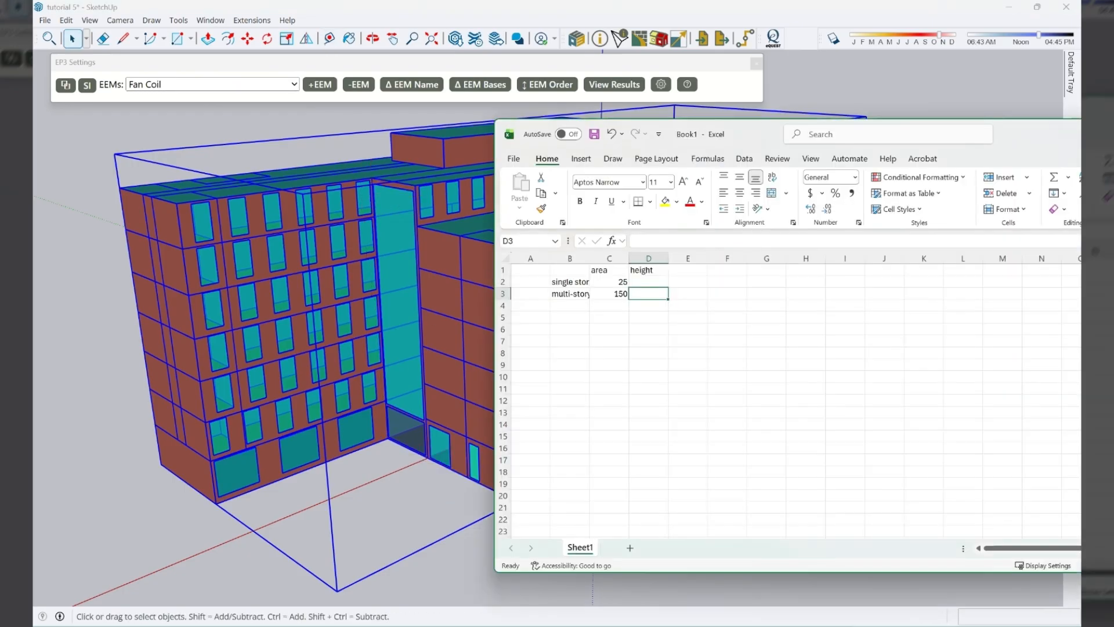
pyautogui.click(661, 283)
pyautogui.write('4')
pyautogui.press('Return')
pyautogui.write('25.5')
pyautogui.press('Tab')
# Multiply height by area in E2 for the single story part, and copy the formula to E3
pyautogui.press('Up')
pyautogui.write('=')
pyautogui.press('Left')
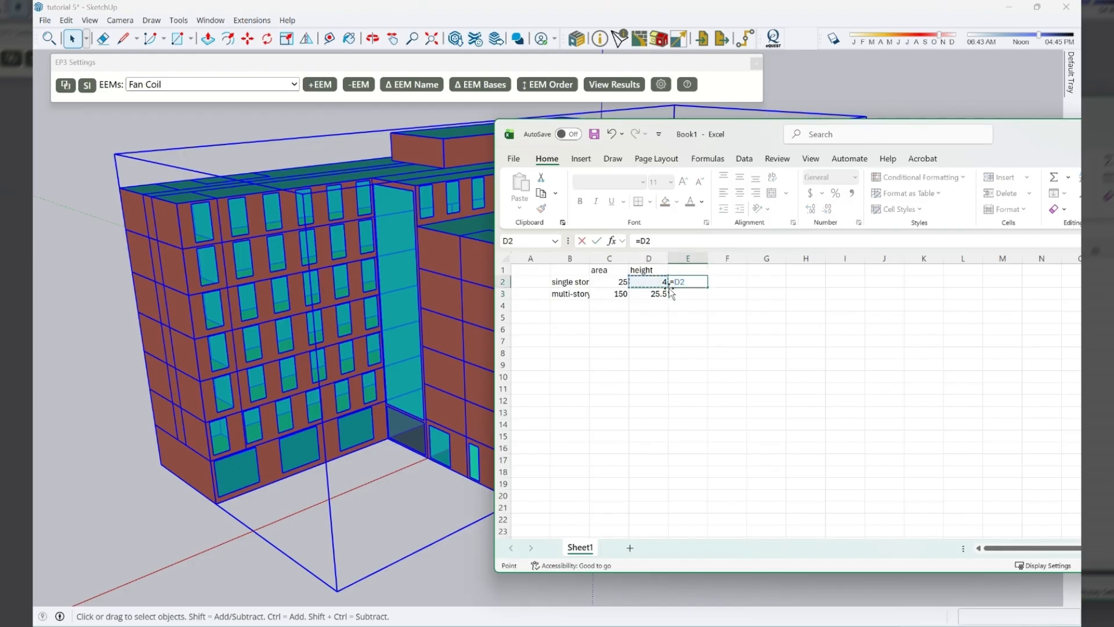
pyautogui.write('*')
pyautogui.press('Down')
pyautogui.press('Down')
pyautogui.press('Up')
pyautogui.press('Up')
pyautogui.press('Left')
pyautogui.press('Left')
pyautogui.press('Return')
pyautogui.press('Up')
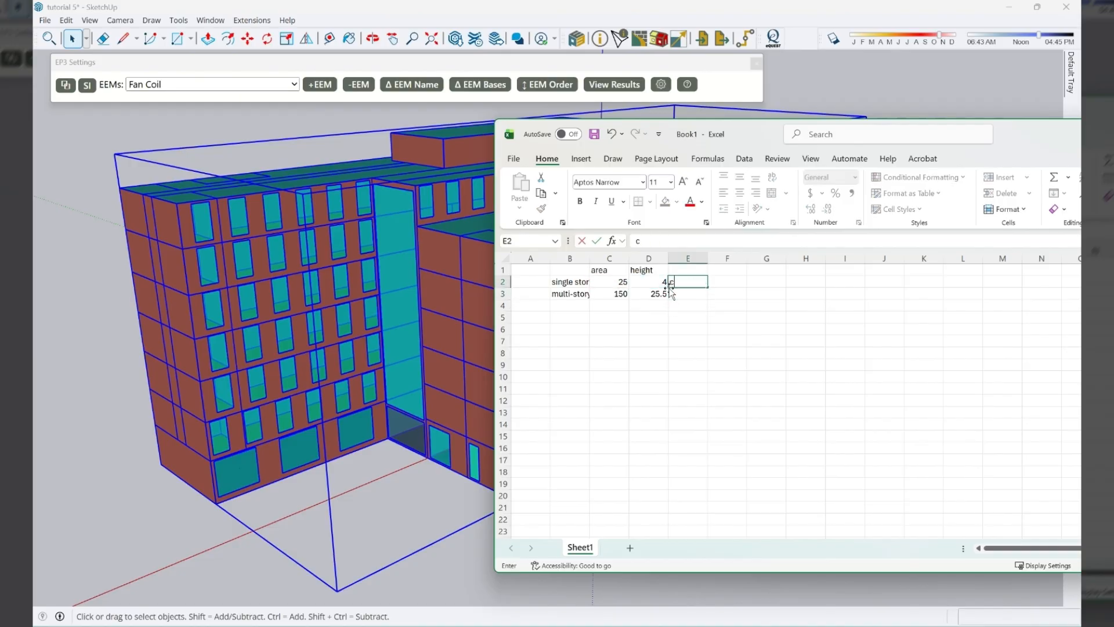
pyautogui.hotkey('ctrl', 'c')
pyautogui.press('Down')
pyautogui.hotkey('ctrl', 'v')
# Total the two volumes in cell E5 with =SUM(E2:E4)
pyautogui.press('Down')
pyautogui.press('Down')
pyautogui.write('=sum(')
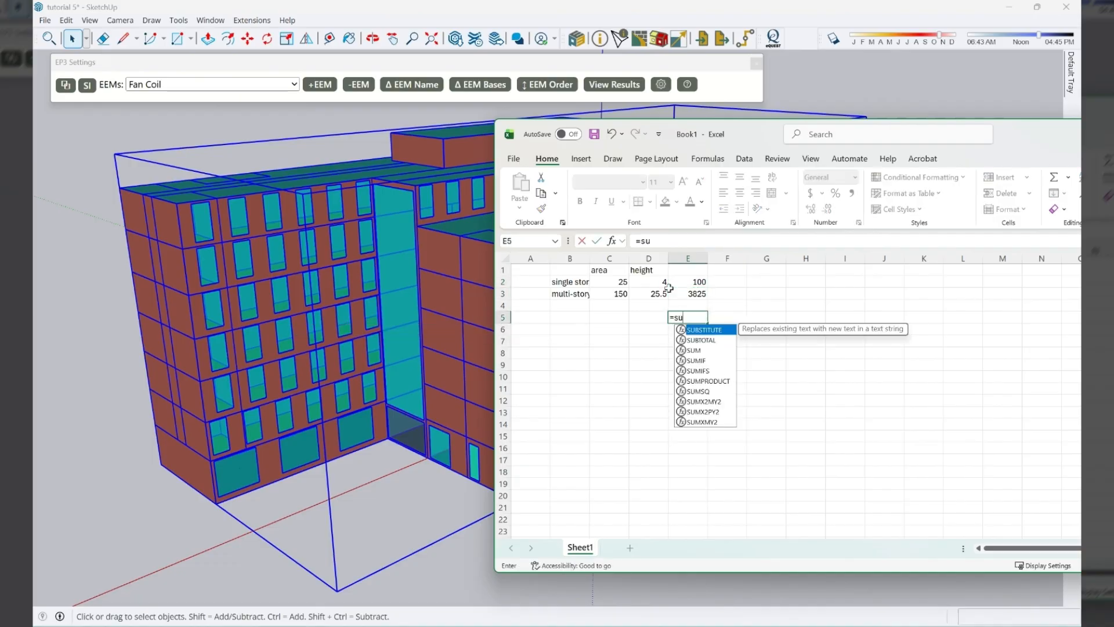
pyautogui.press('Up')
pyautogui.hotkey('shift', 'Up')
pyautogui.hotkey('shift', 'Up')
pyautogui.hotkey('shift', 'Up')
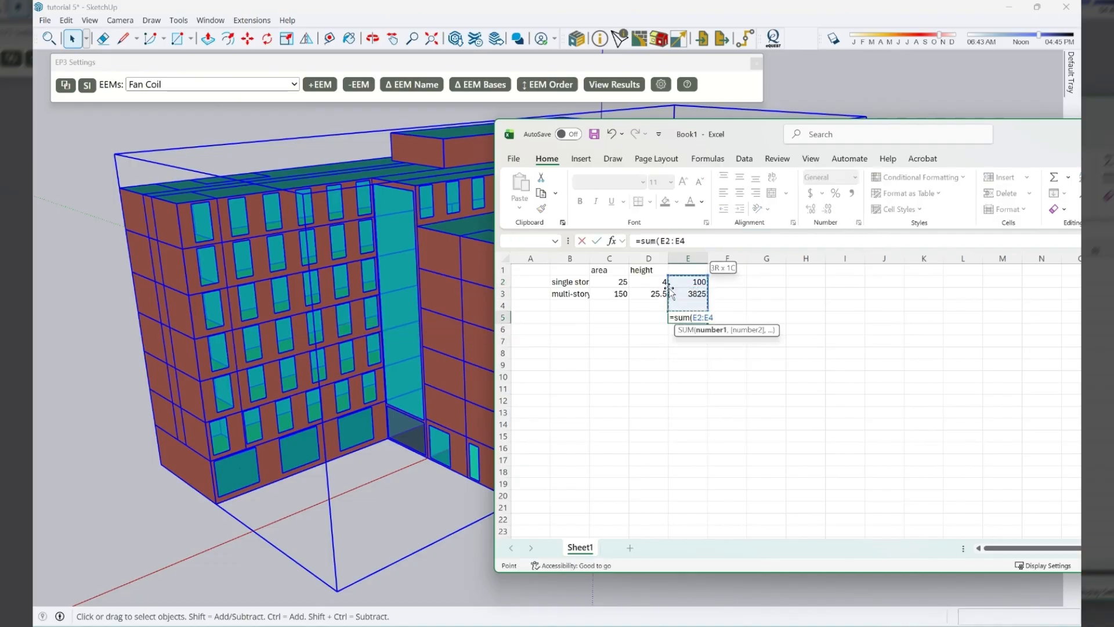
pyautogui.press('Return')
pyautogui.press('Up')
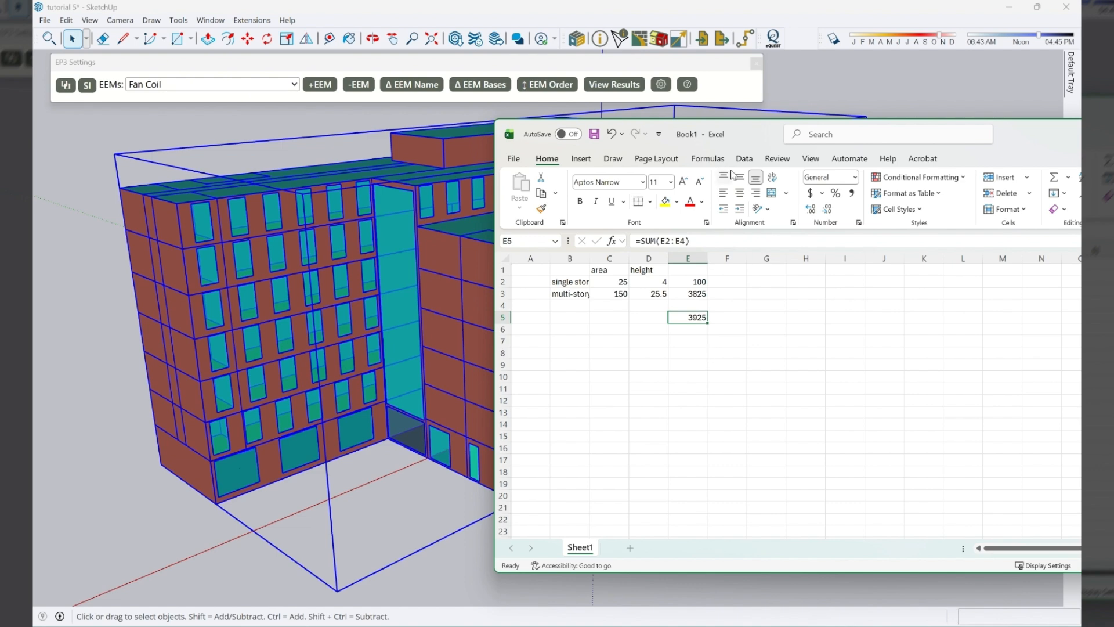
# Return to the SketchUp model and inspect the inputs of the Ground Floor 12 Entry Lobby space, closing the Selected Object window
pyautogui.moveTo(1027, 134); pyautogui.dragTo(34, 69)
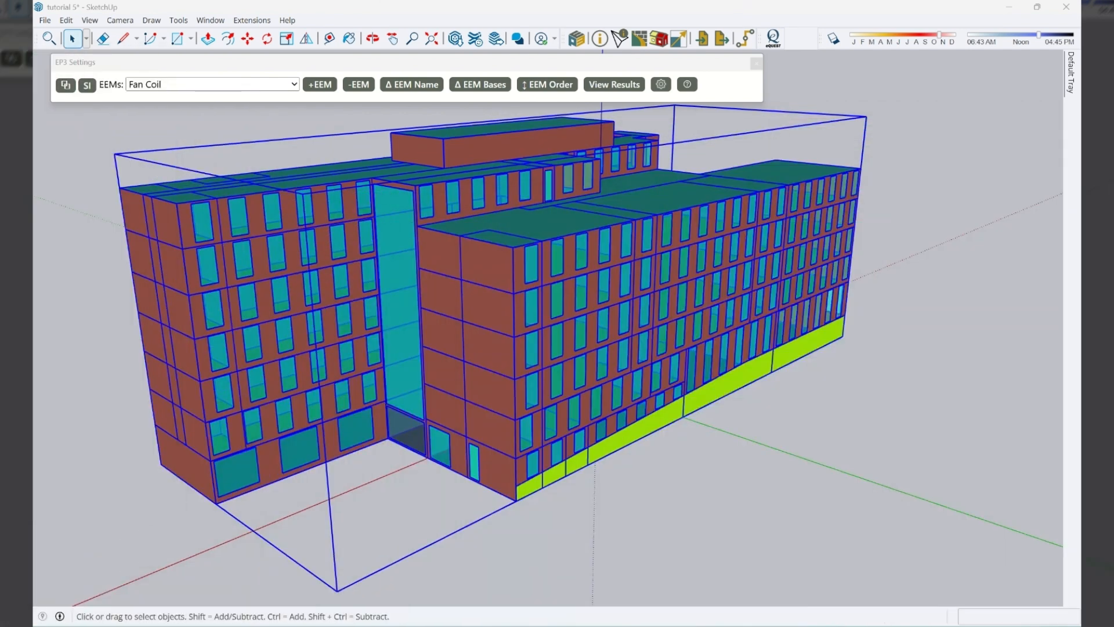
pyautogui.click(663, 44)
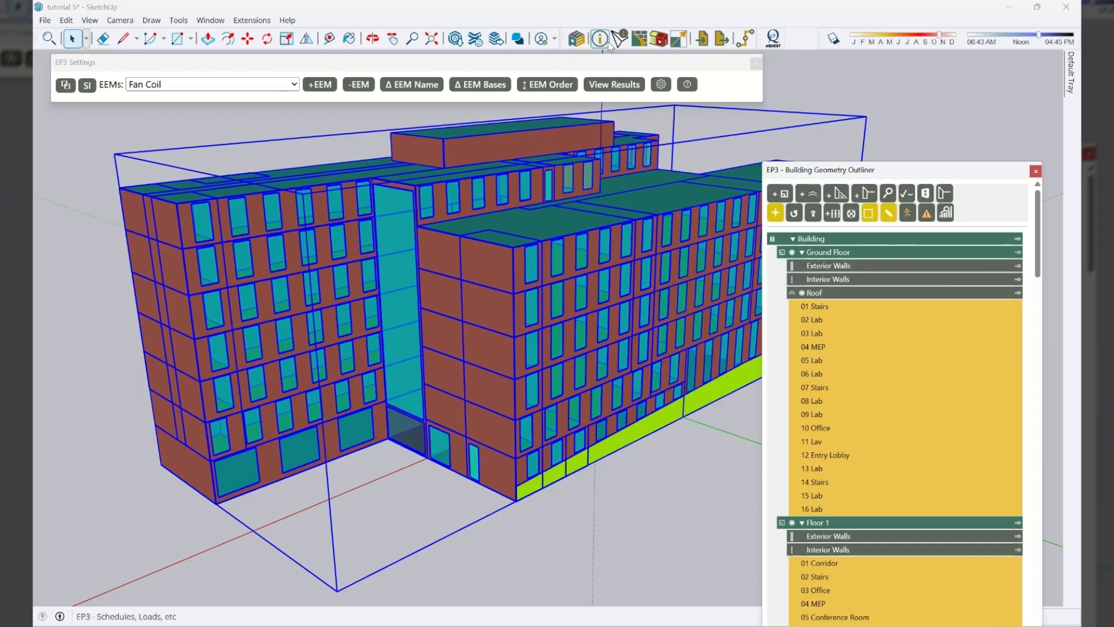
pyautogui.click(619, 44)
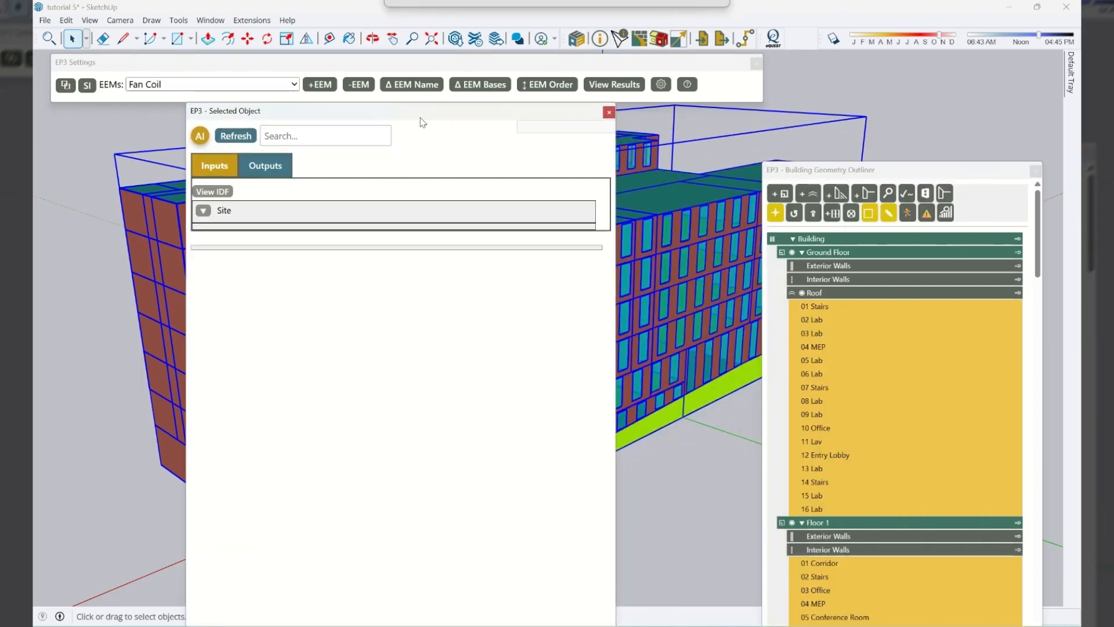
pyautogui.click(854, 456)
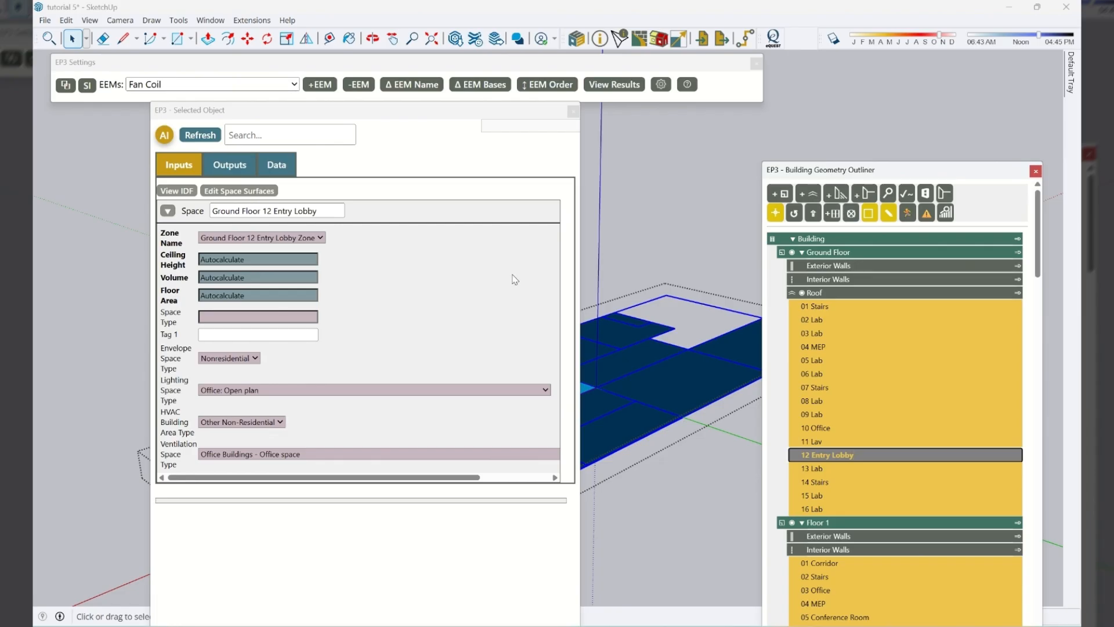
pyautogui.click(573, 110)
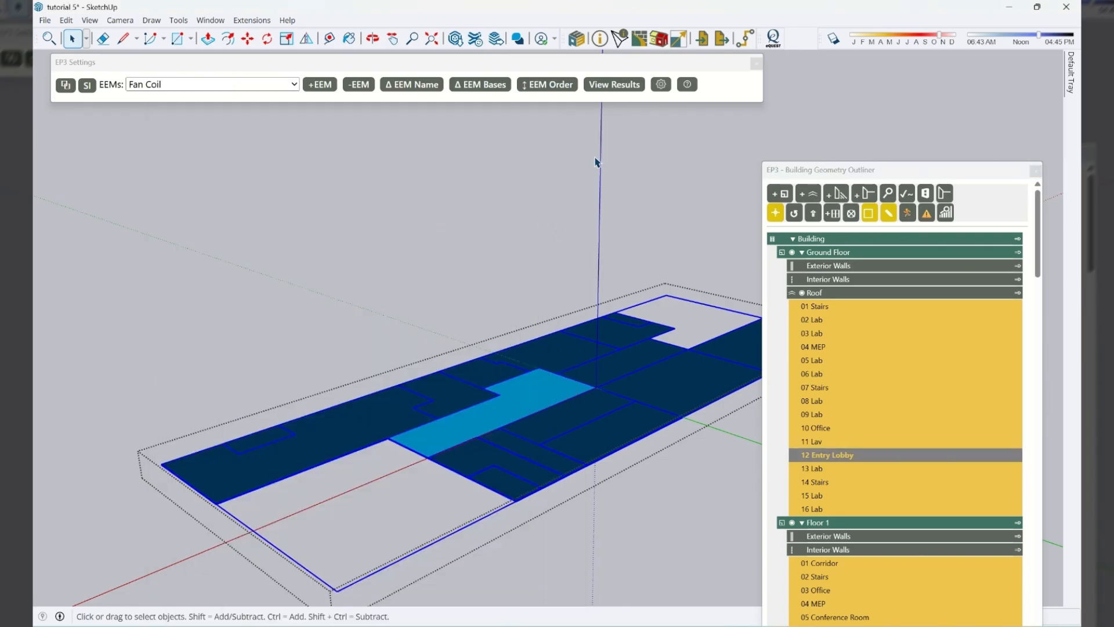
# Open the Ground Floor 12 Entry Lobby Zone from the Zone objects in Schedules, Internal Loads
pyautogui.click(620, 38)
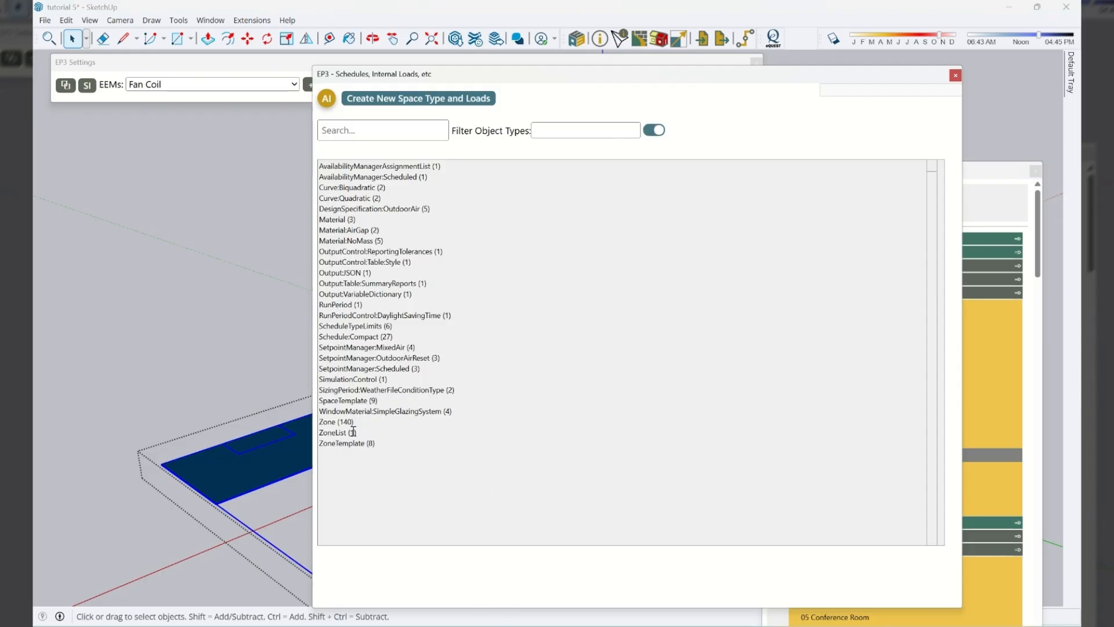
pyautogui.click(333, 422)
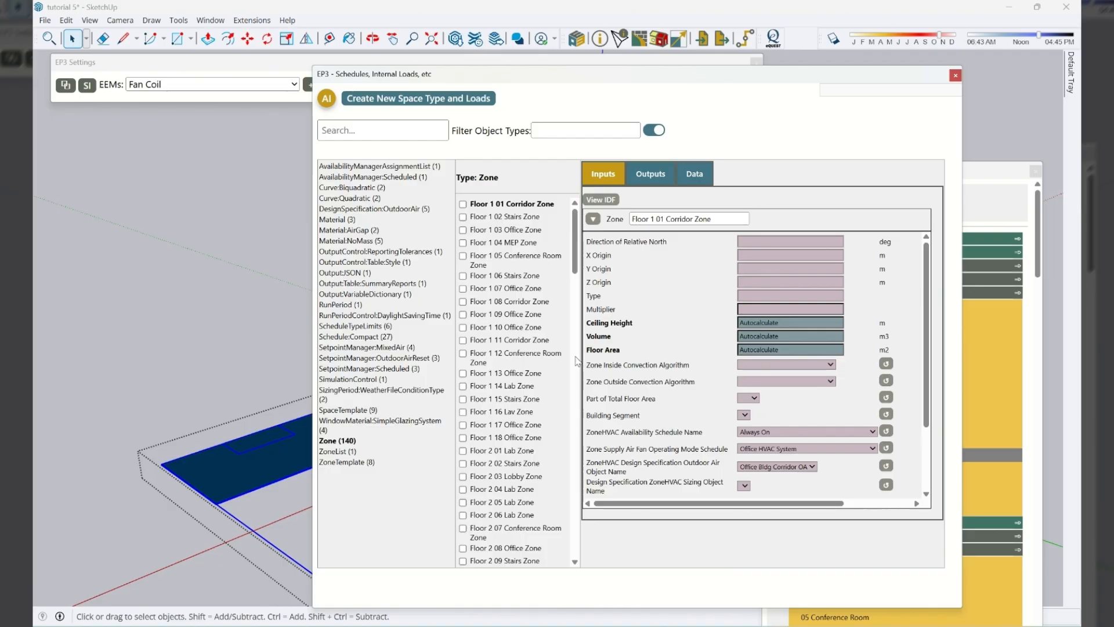
pyautogui.moveTo(579, 236); pyautogui.dragTo(569, 510)
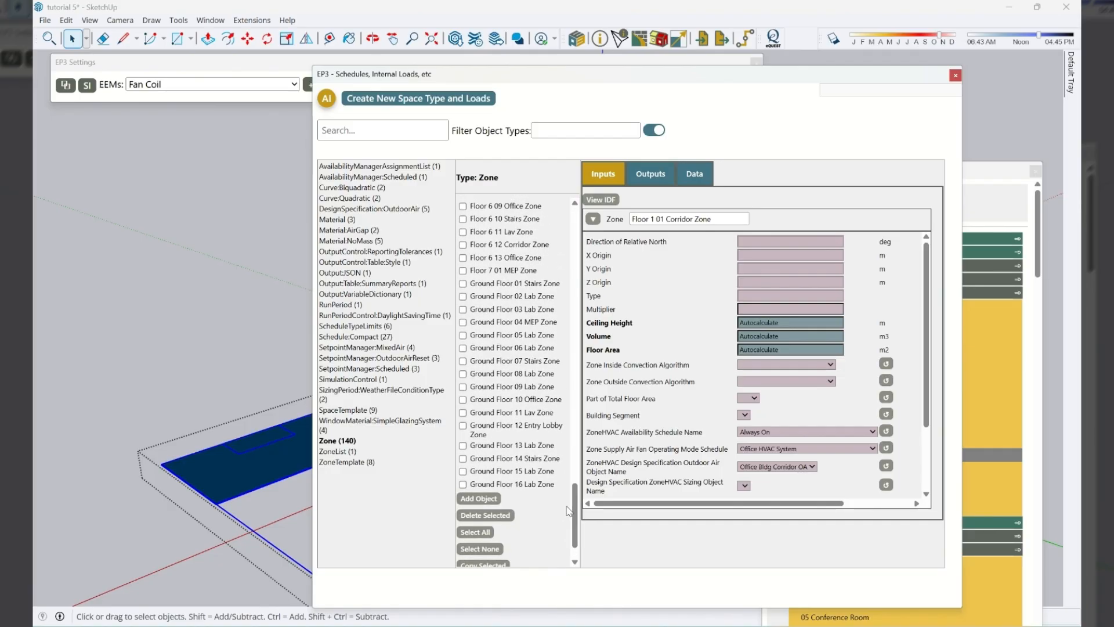
pyautogui.click(537, 426)
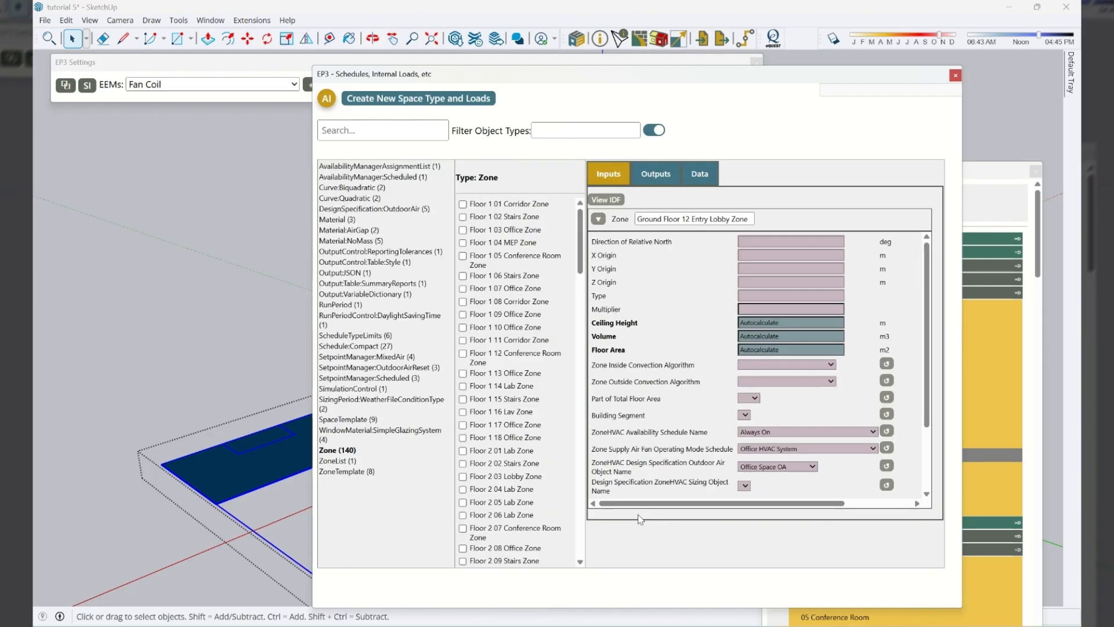
# Make Global the active EEM and set the Entry Lobby zone's volume to 3925 m3
pyautogui.click(219, 85)
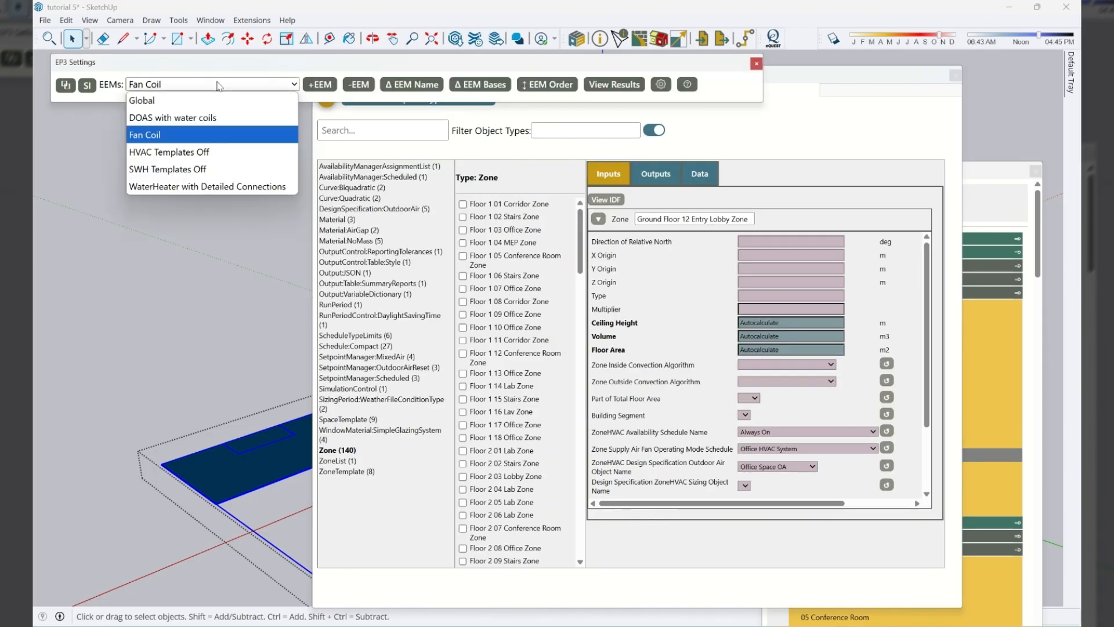
pyautogui.click(204, 104)
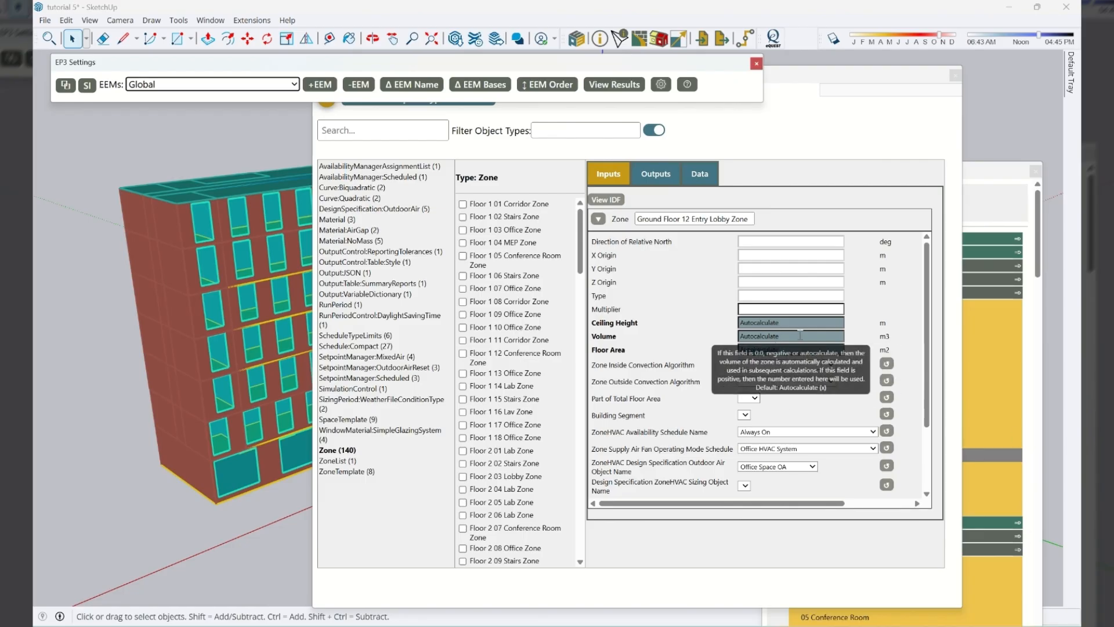
pyautogui.click(649, 341)
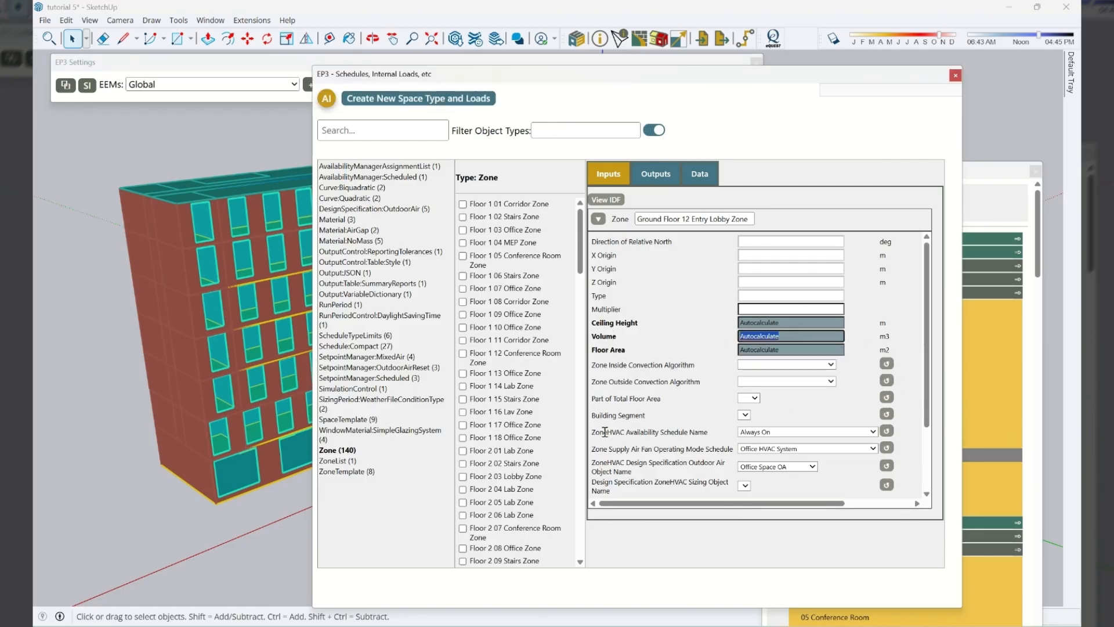
pyautogui.write('3925')
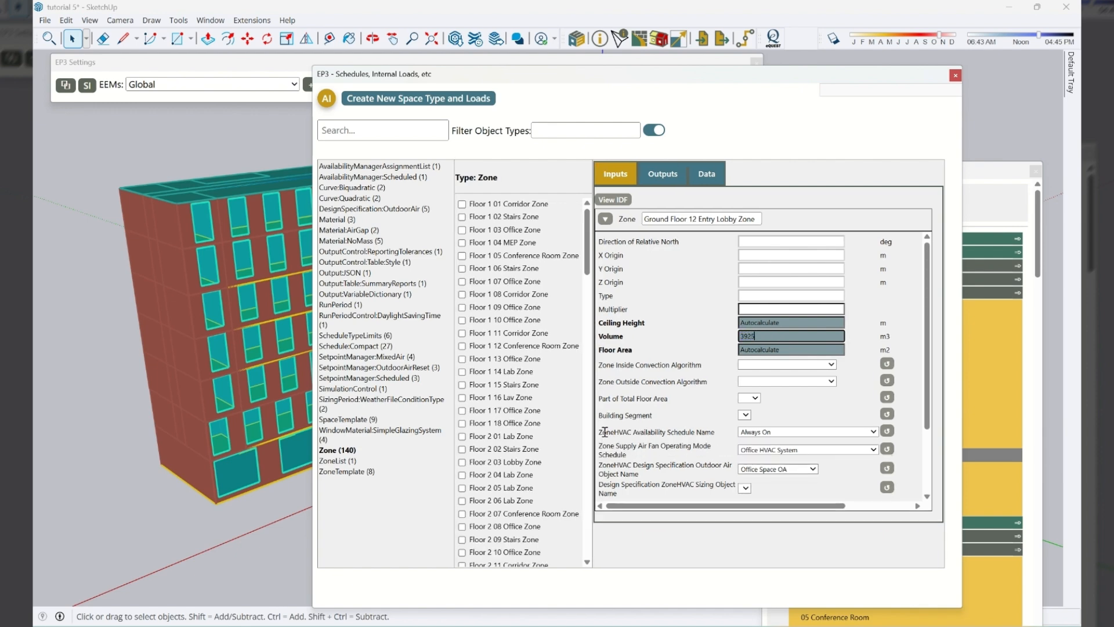
pyautogui.press('Tab')
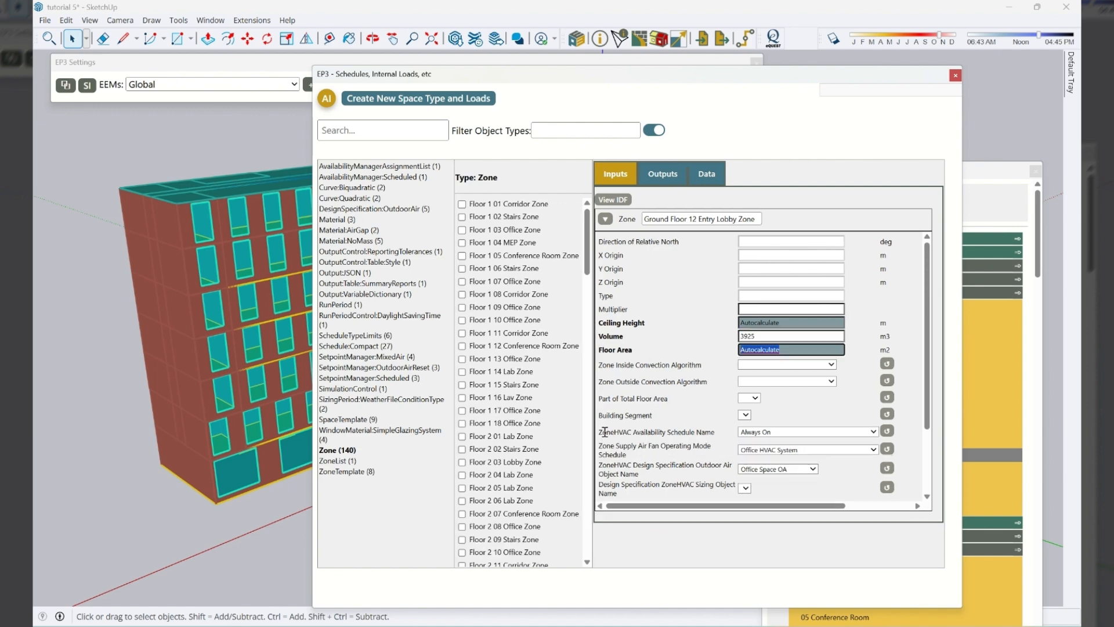
# Set the Entry Lobby zone's ceiling height to 25.5 m and close the Schedules, Internal Loads window
pyautogui.hotkey('shift', 'Tab')
pyautogui.hotkey('shift', 'Tab')
pyautogui.write('25.5')
pyautogui.press('Tab')
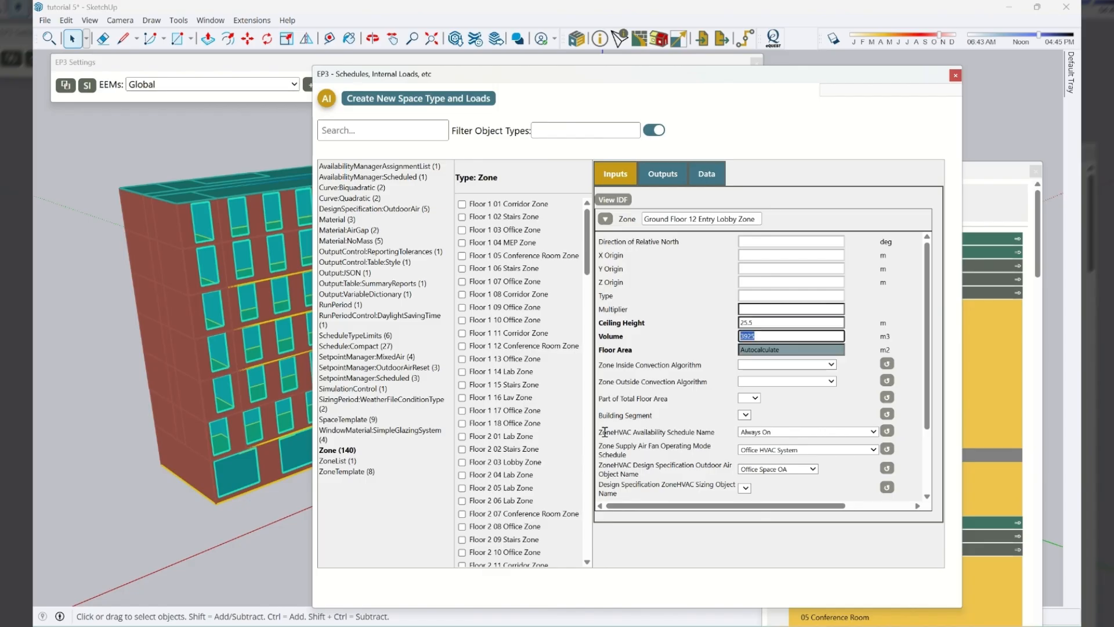
pyautogui.click(693, 395)
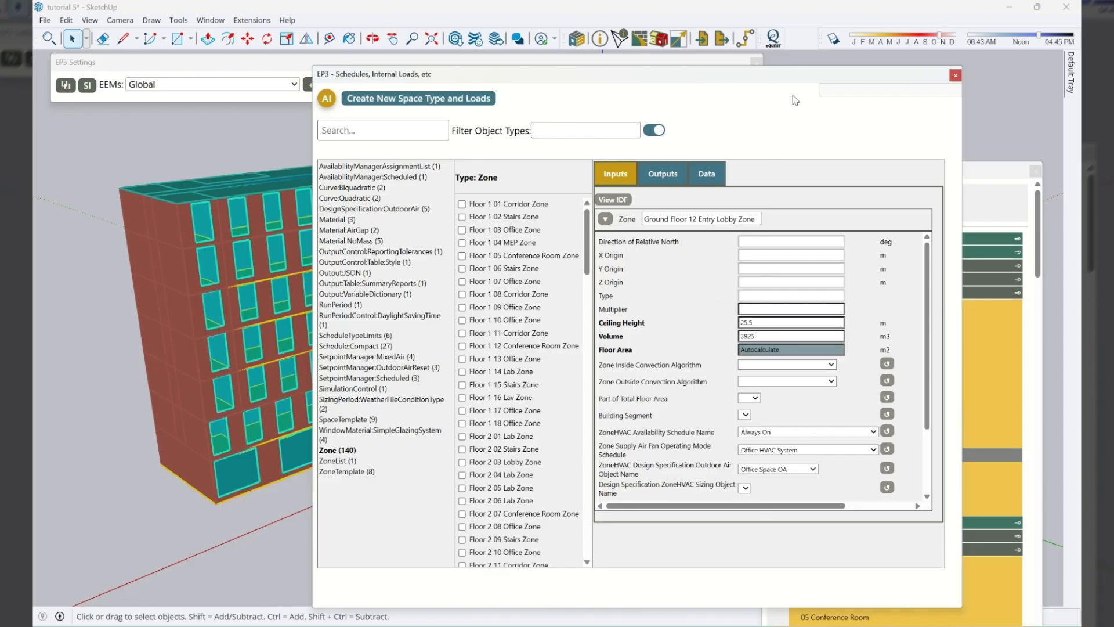
pyautogui.click(954, 76)
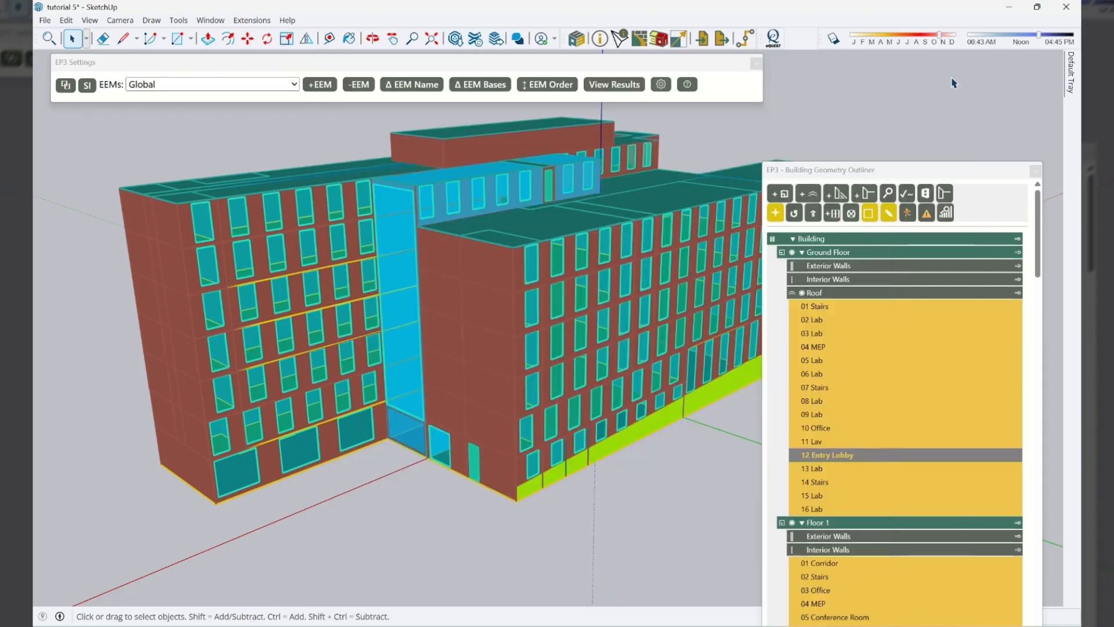
# Open the Floor 1 01 Corridor space and check the combined area of its two connecting faces in Entity Info
pyautogui.click(803, 254)
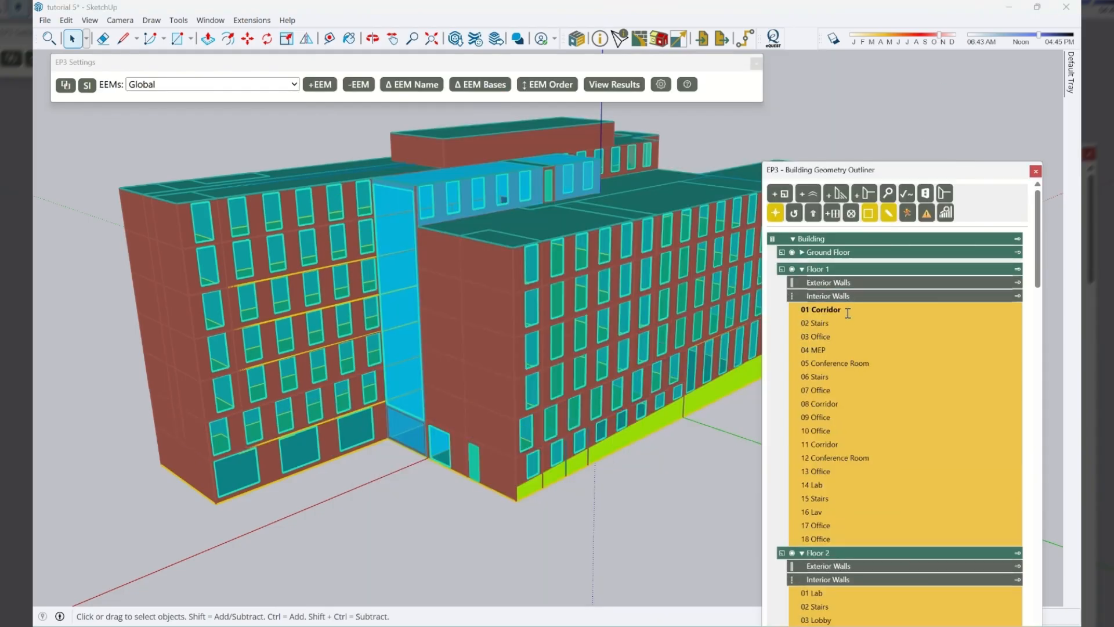
pyautogui.click(824, 309)
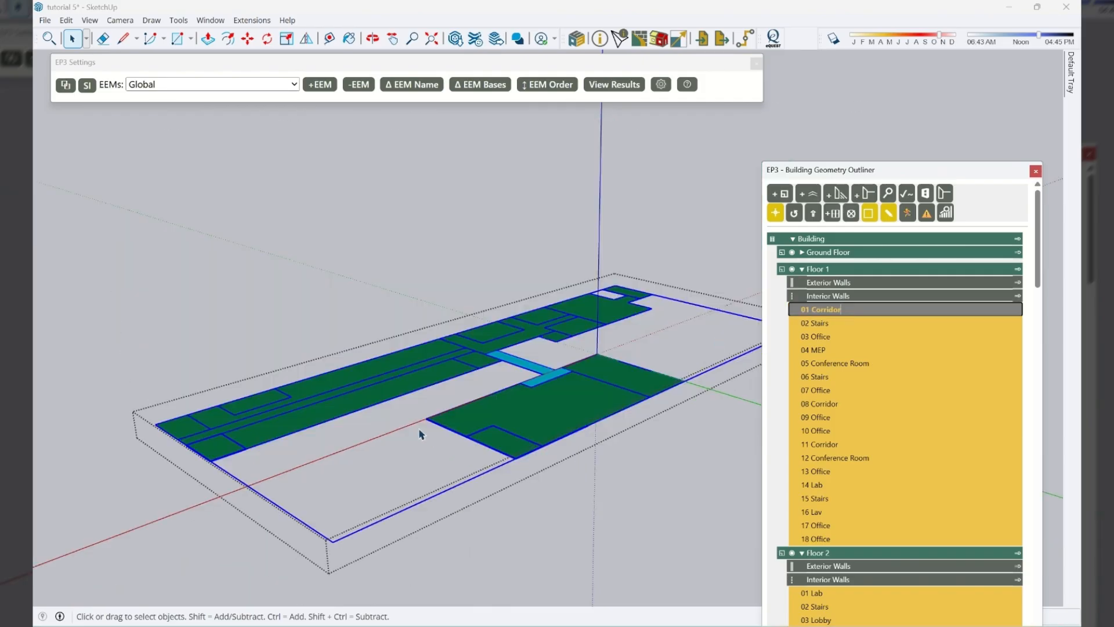
pyautogui.scroll(6, 440, 398)
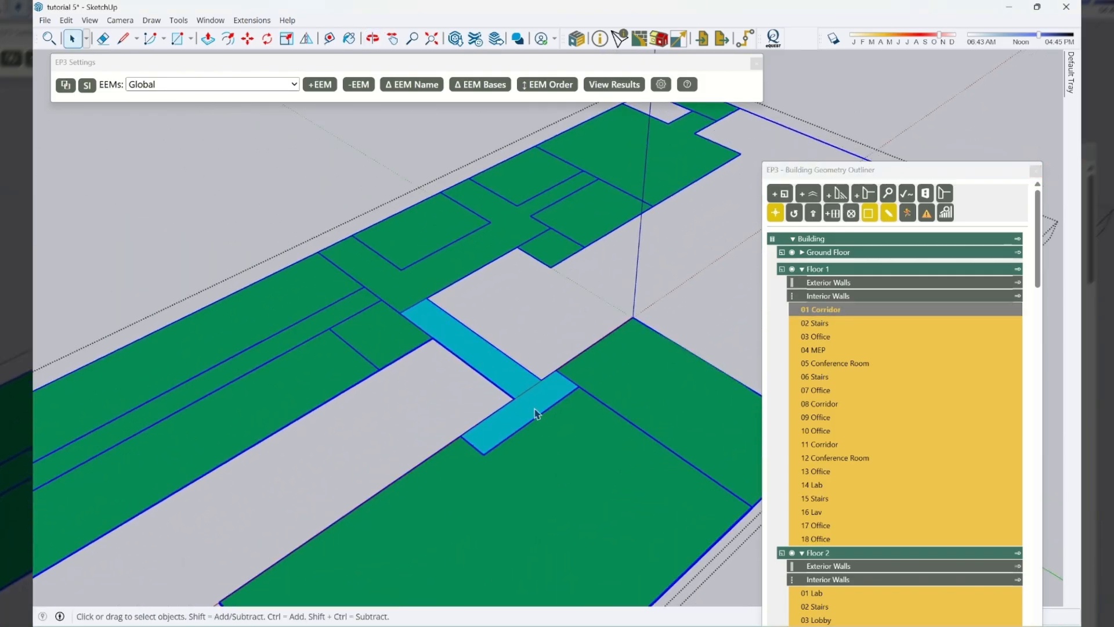
pyautogui.click(533, 416)
pyautogui.keyDown('shift'); pyautogui.click(500, 376); pyautogui.keyUp('shift')
pyautogui.moveTo(1072, 81)
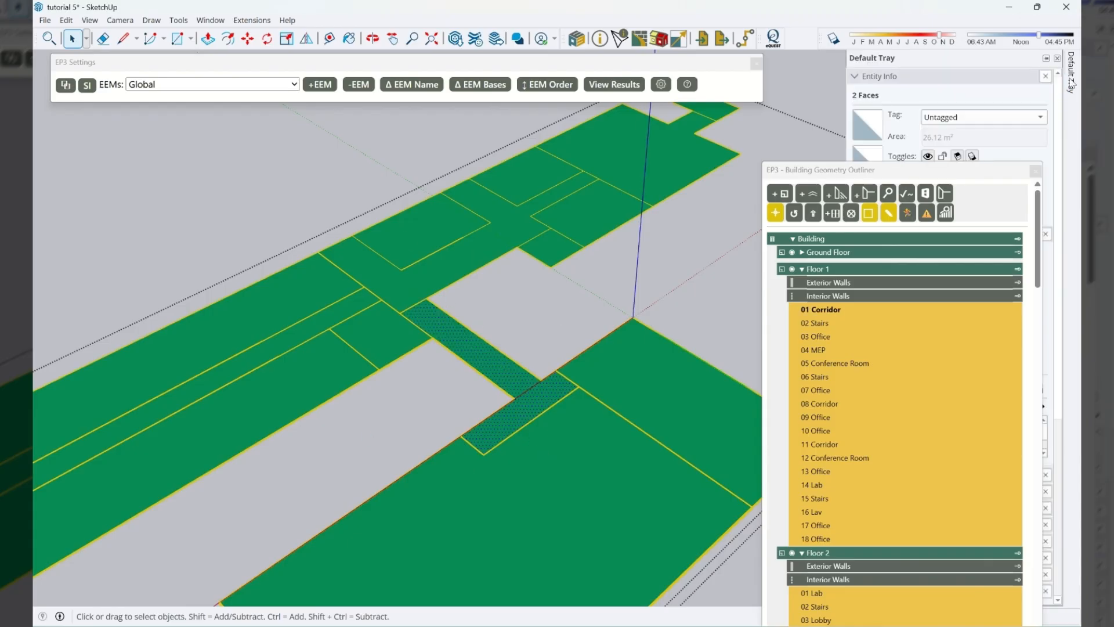
pyautogui.scroll(-4, 497, 319)
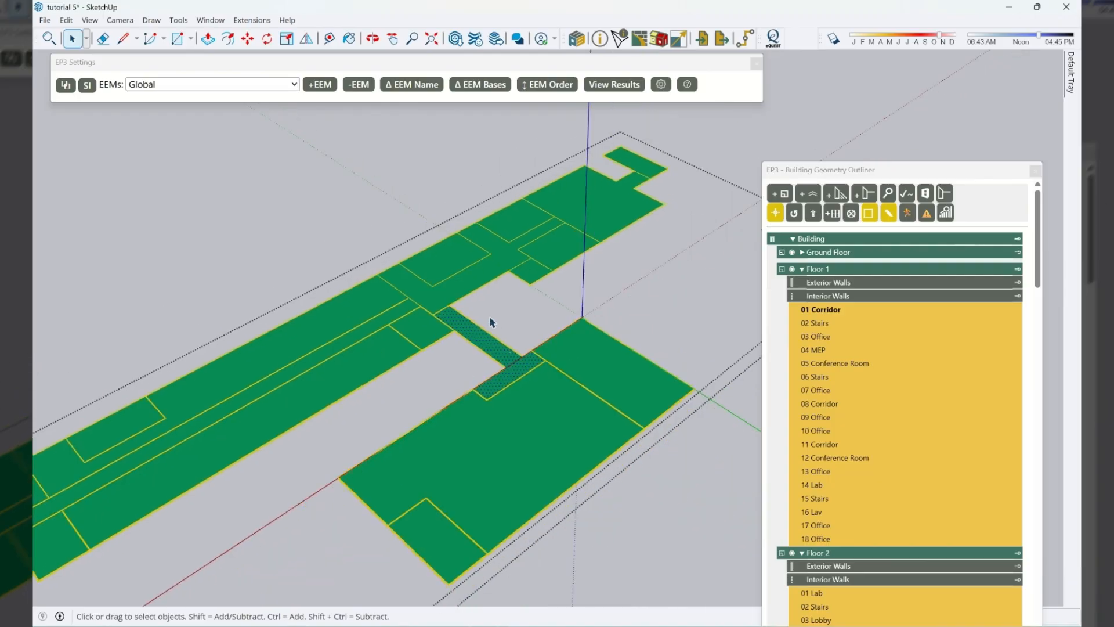
# Measure the height of the Floor 1 storey on the exterior wall near the building's recessed entry
pyautogui.scroll(-2, 529, 384)
pyautogui.moveTo(550, 504); pyautogui.dragTo(584, 453, button='middle')
pyautogui.click(588, 517)
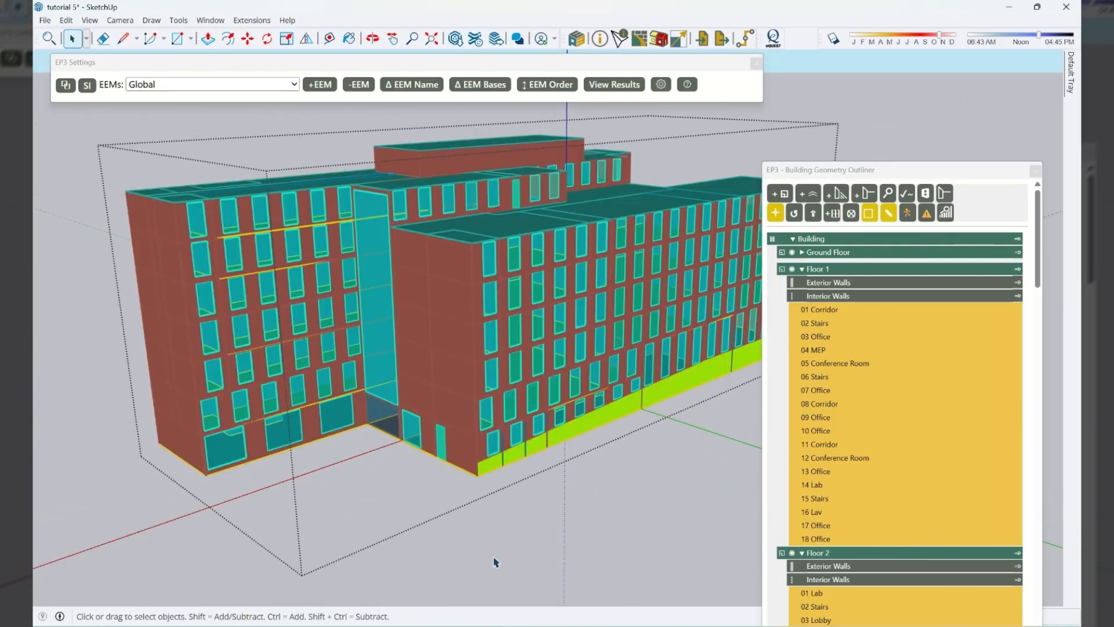
pyautogui.press('t')
pyautogui.click(434, 418)
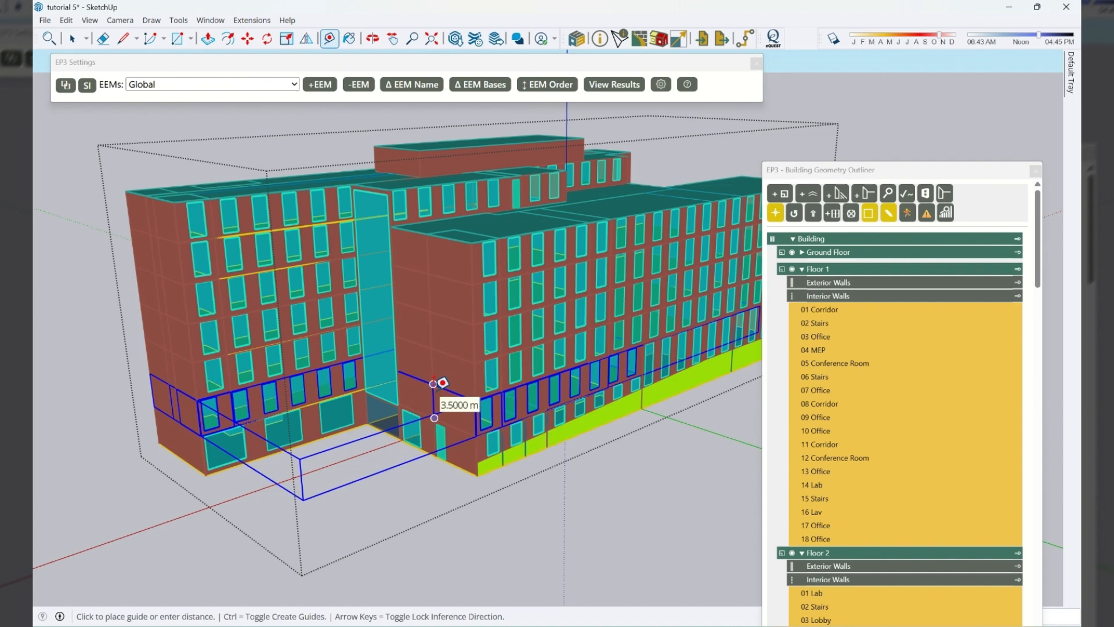
pyautogui.press('space')
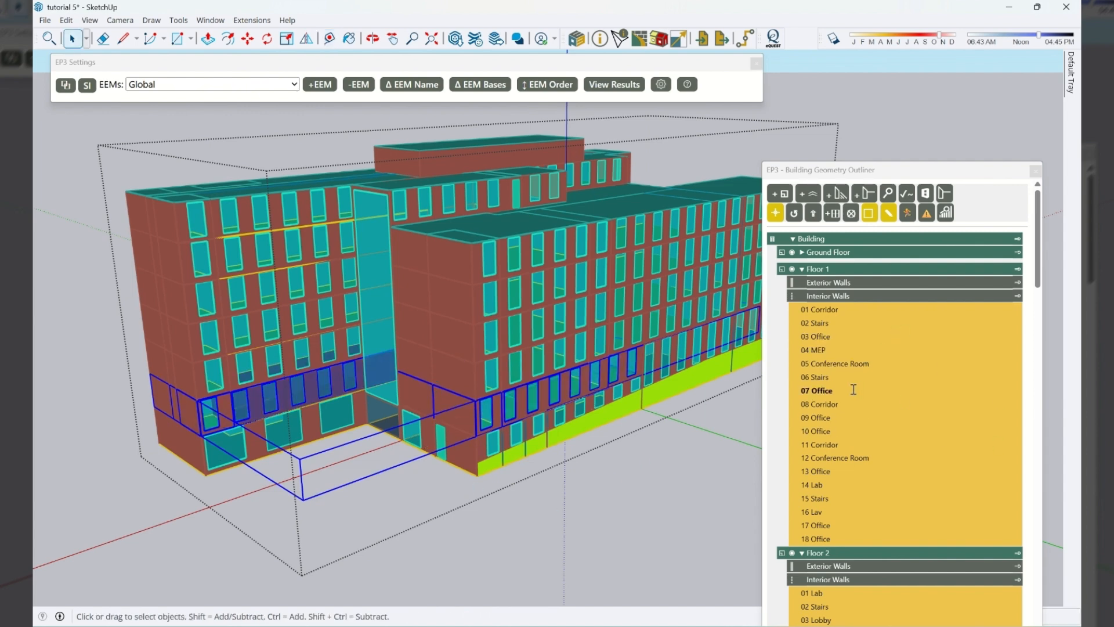
# Open the Floor 1 01 Corridor Zone in Schedules, Internal Loads and set its floor area to 26.12 m2
pyautogui.click(599, 38)
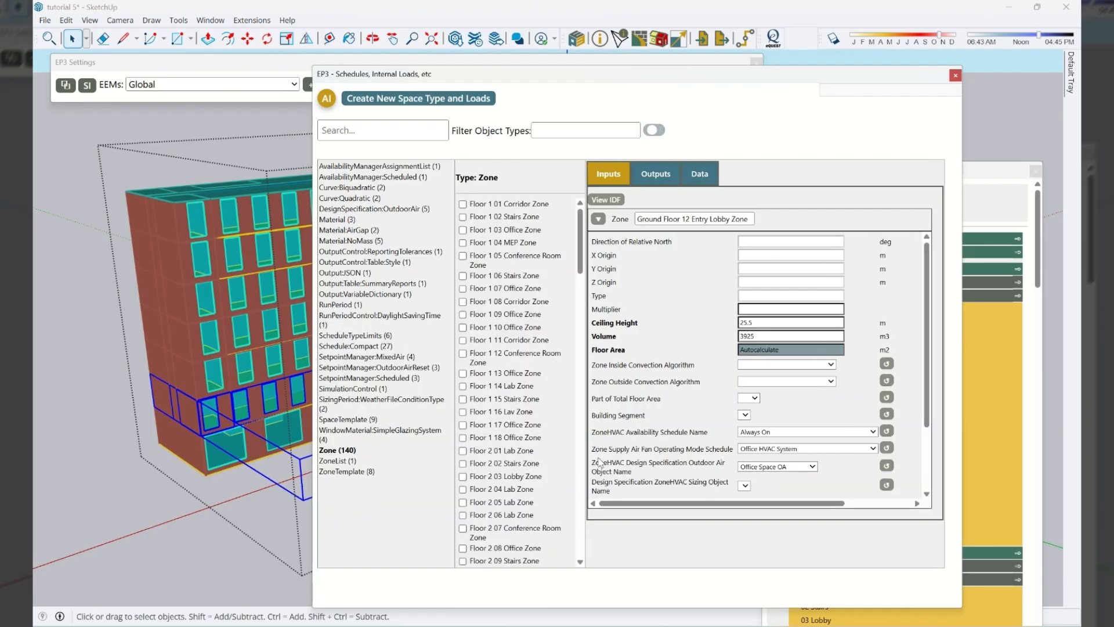
pyautogui.click(530, 204)
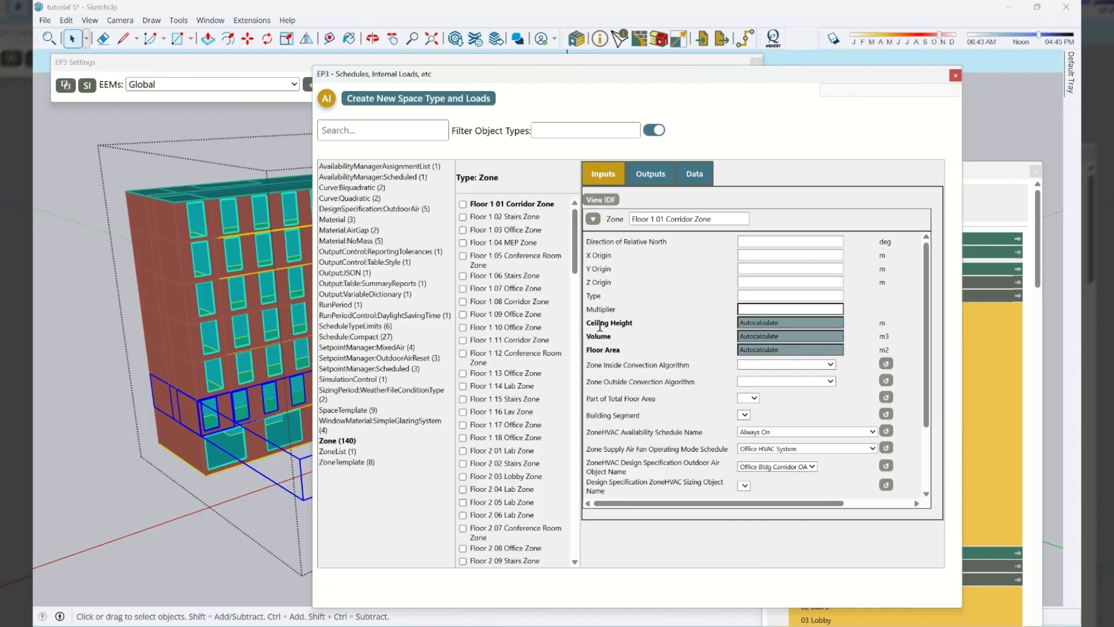
pyautogui.click(610, 348)
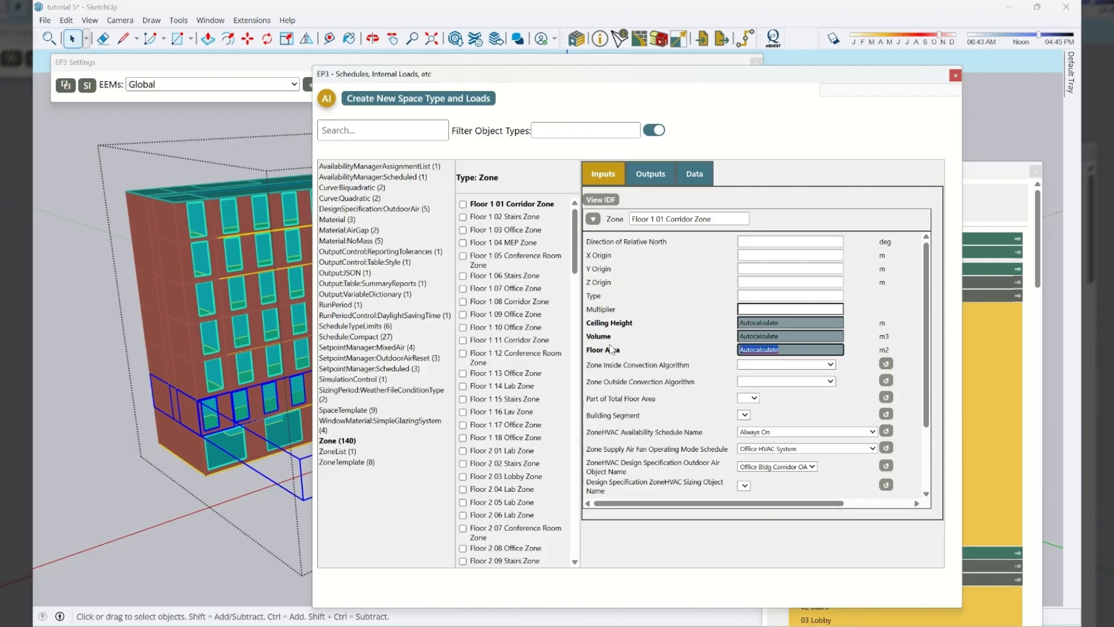
pyautogui.write('26.12')
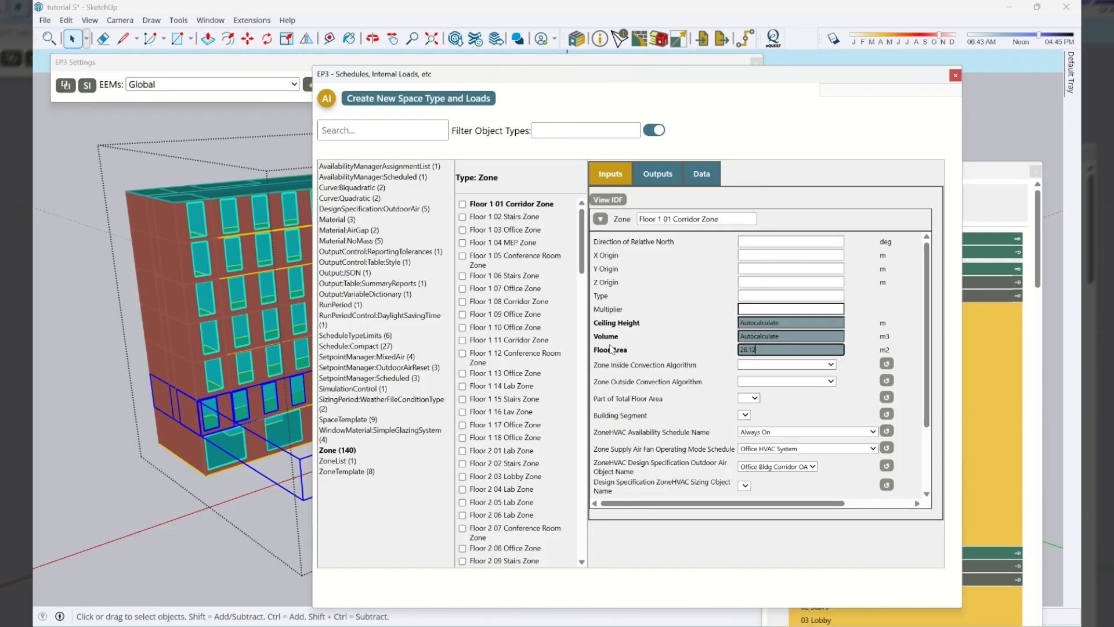
pyautogui.hotkey('shift', 'Tab')
pyautogui.hotkey('shift', 'Tab')
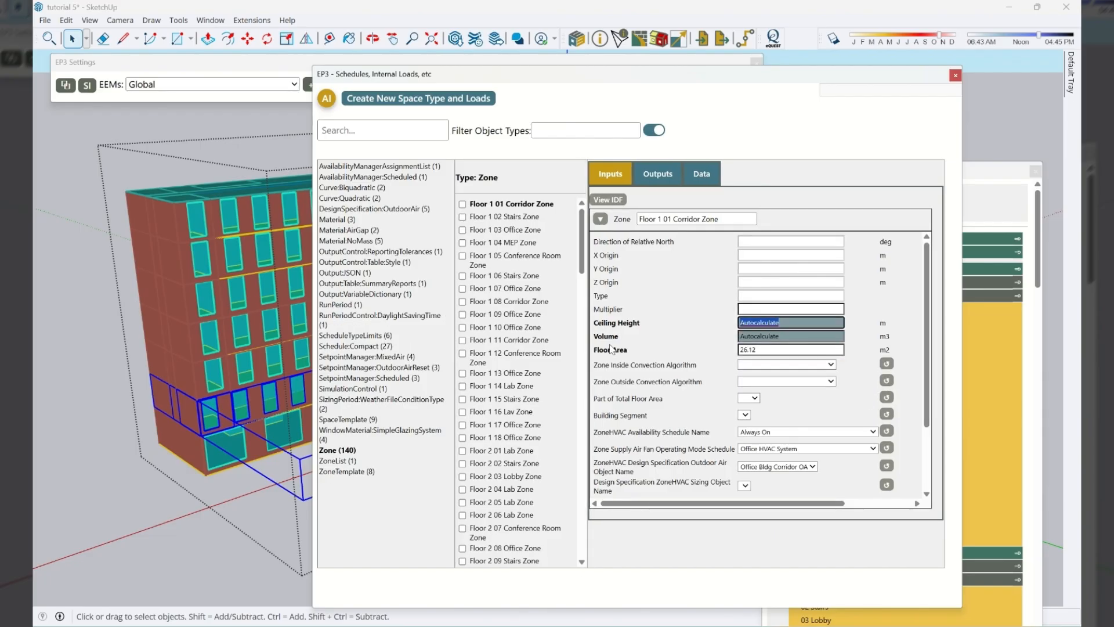
# Set the Floor 1 01 Corridor Zone's ceiling height to 3.5 m
pyautogui.click(168, 406)
pyautogui.press('t')
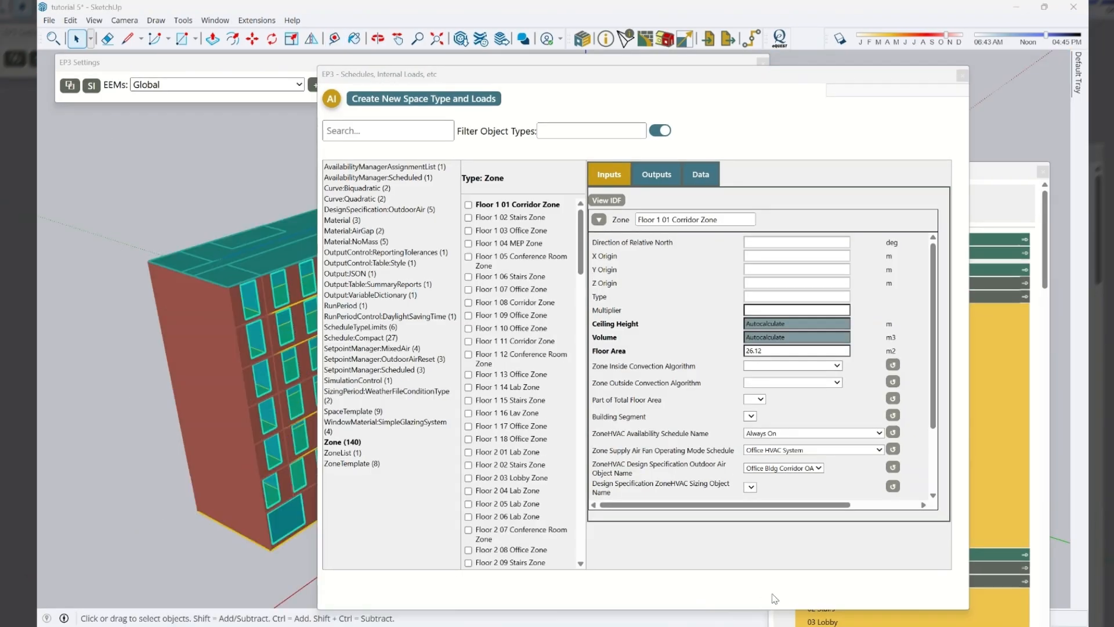
pyautogui.moveTo(799, 325); pyautogui.dragTo(661, 323)
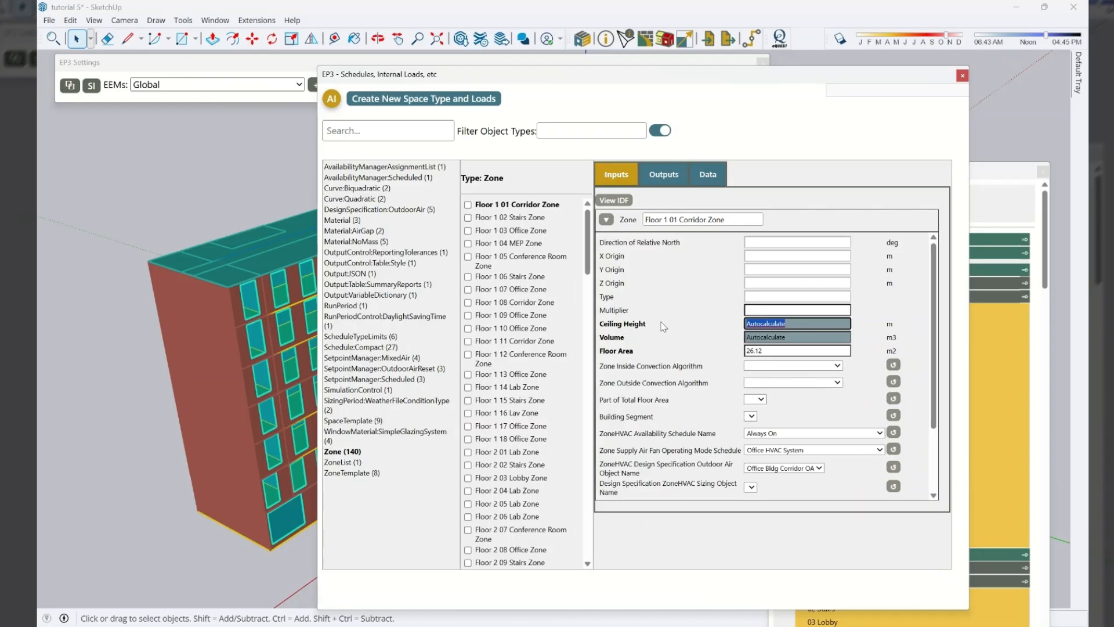
pyautogui.write('3.5')
pyautogui.press('Tab')
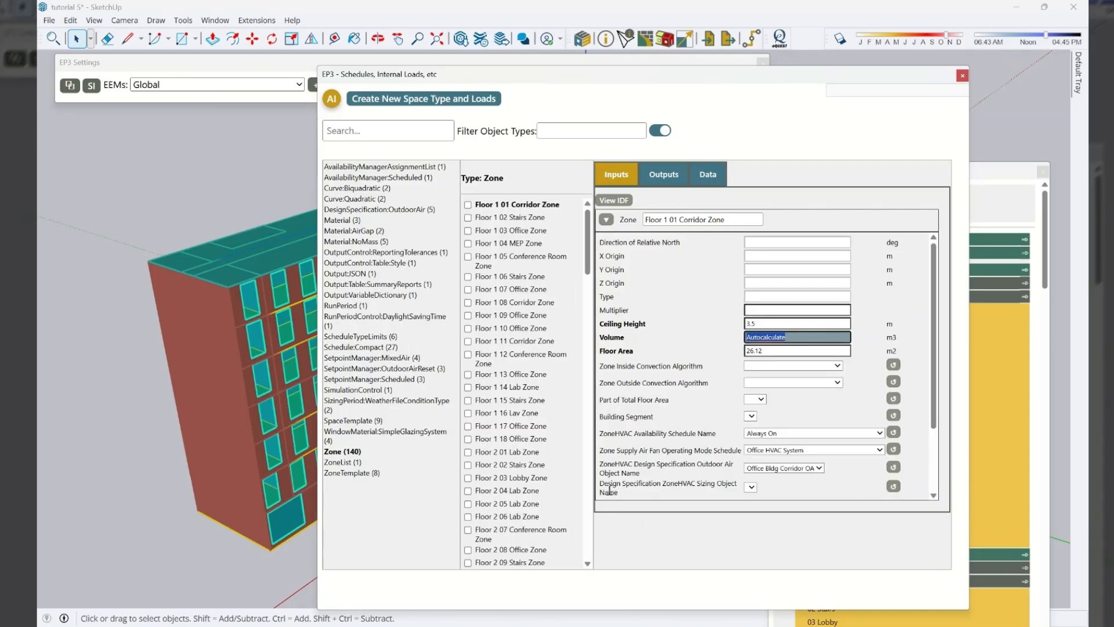
# Calculate the corridor's volume in the Calculator by multiplying 3.5 by 26.12
pyautogui.press('super')
pyautogui.write('calc')
pyautogui.press('Return')
pyautogui.write('3.5')
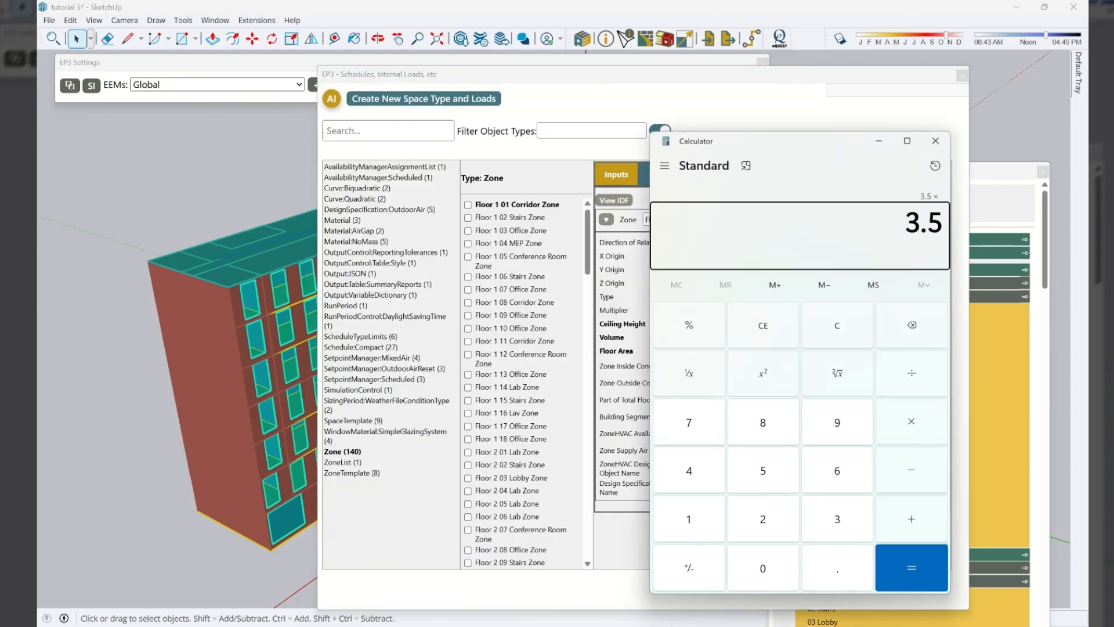
pyautogui.moveTo(738, 150); pyautogui.dragTo(308, 93)
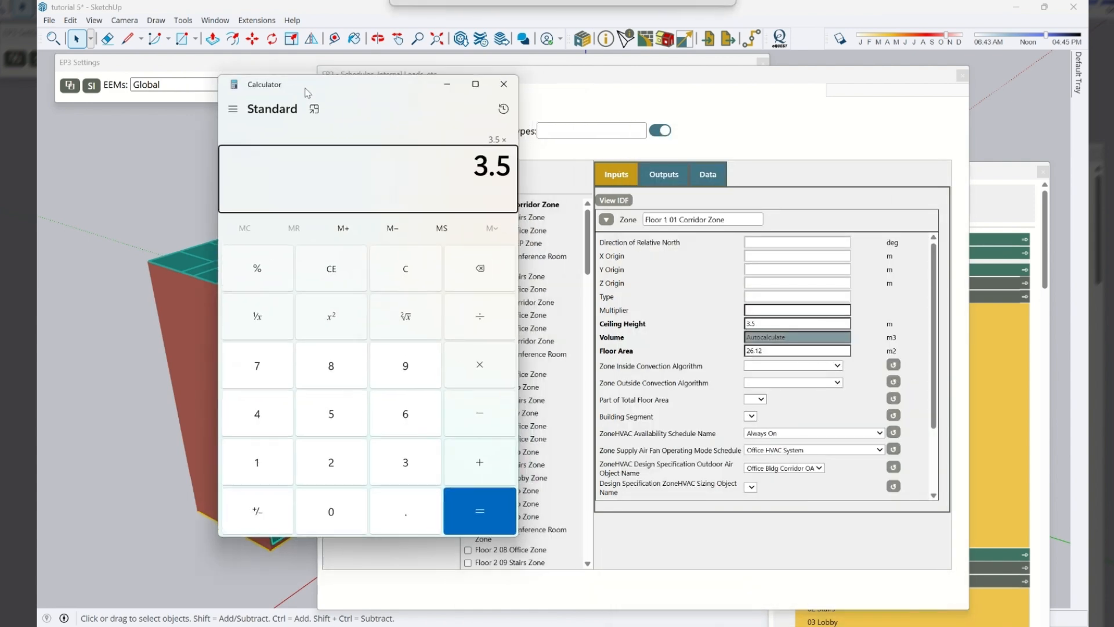
pyautogui.write('26.12')
pyautogui.press('Return')
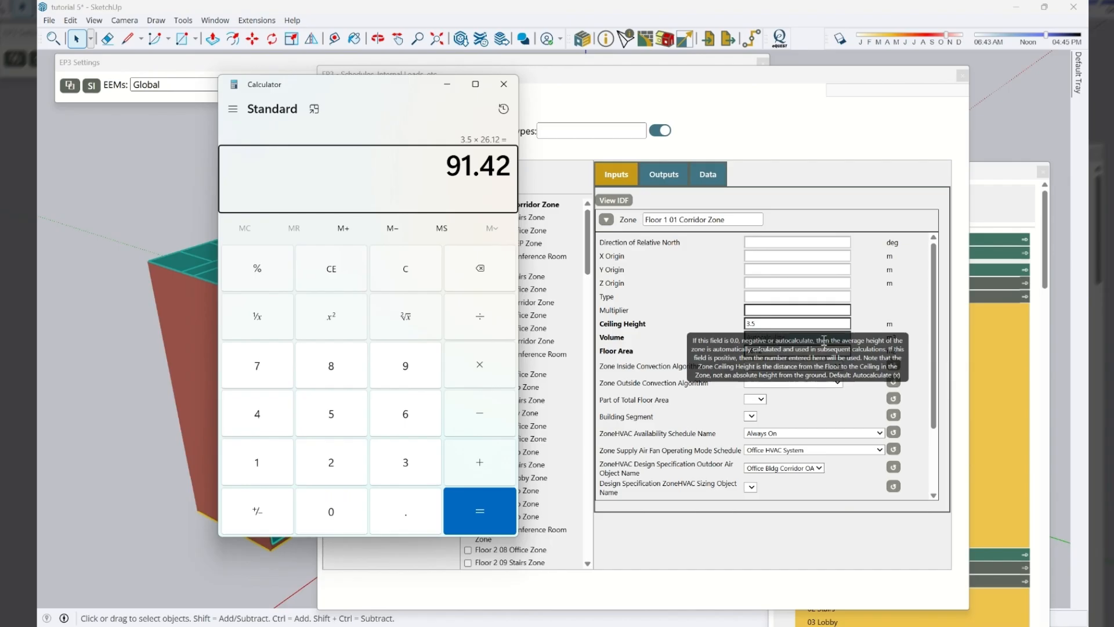
# Set the Floor 1 01 Corridor Zone's volume to 91.42 m3 and close the Schedules, Internal Loads window
pyautogui.doubleClick(750, 323)
pyautogui.press('Tab')
pyautogui.write('91')
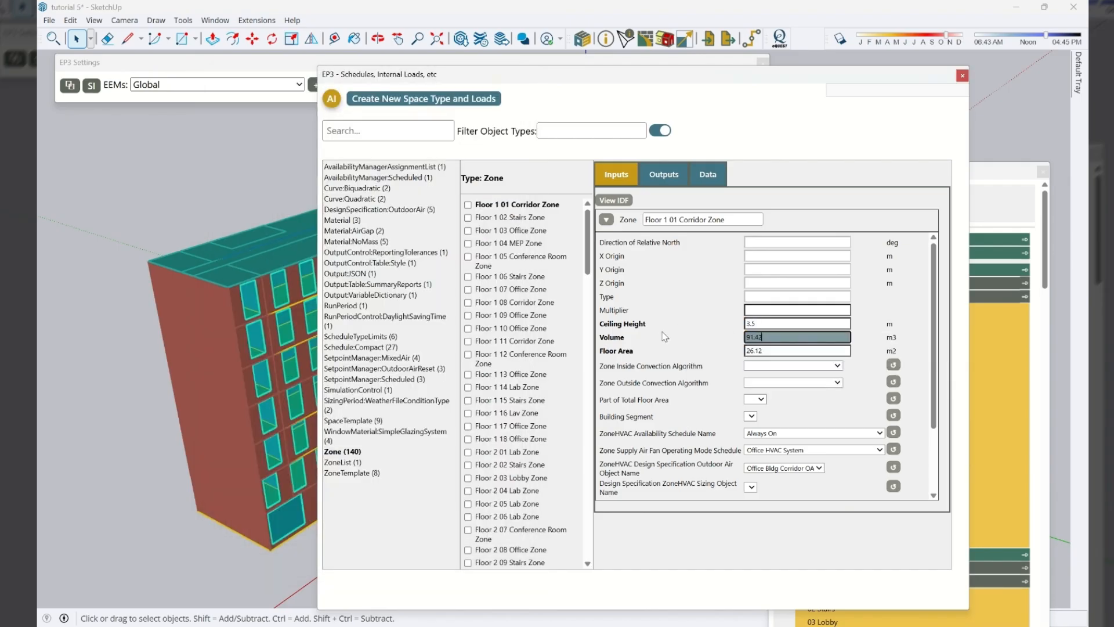
pyautogui.press('Tab')
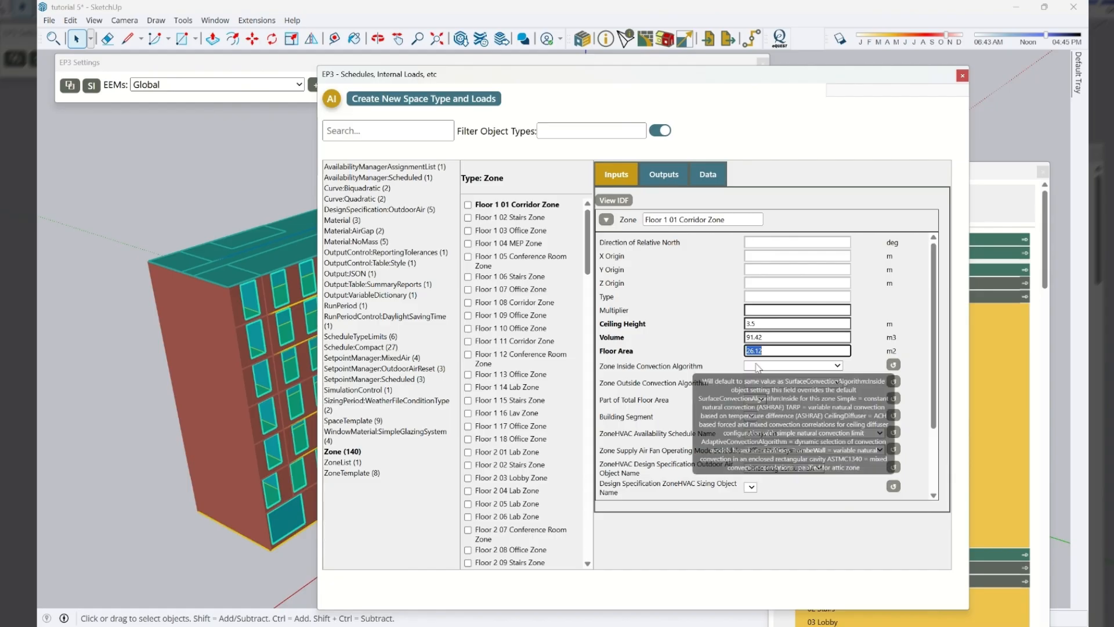
pyautogui.click(962, 76)
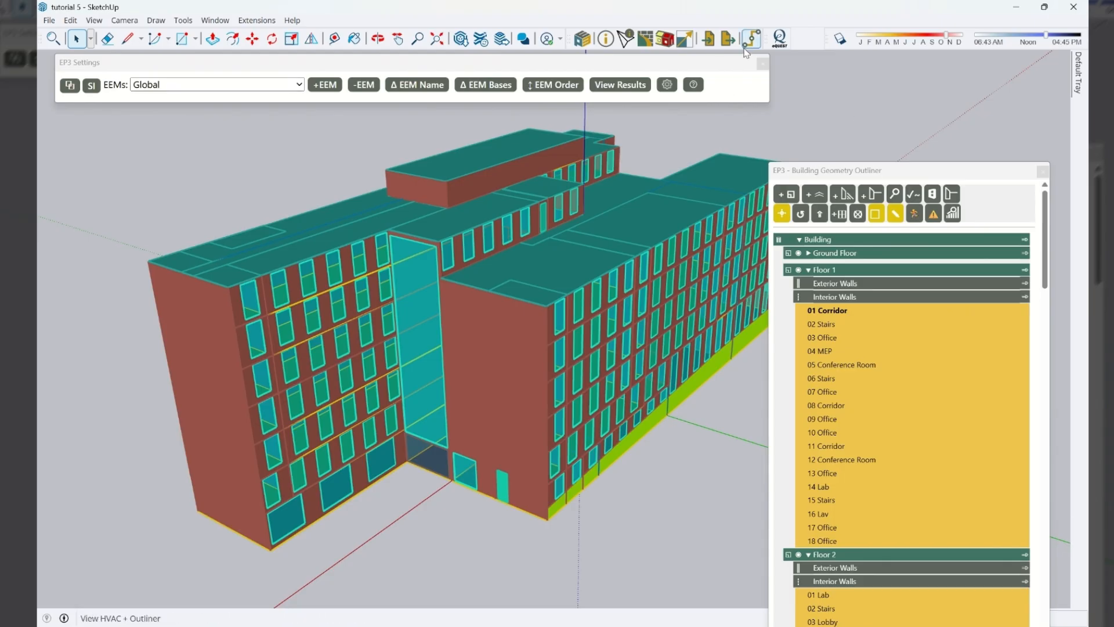
# Run the simulation for the Fan Coil EEM only
pyautogui.click(728, 39)
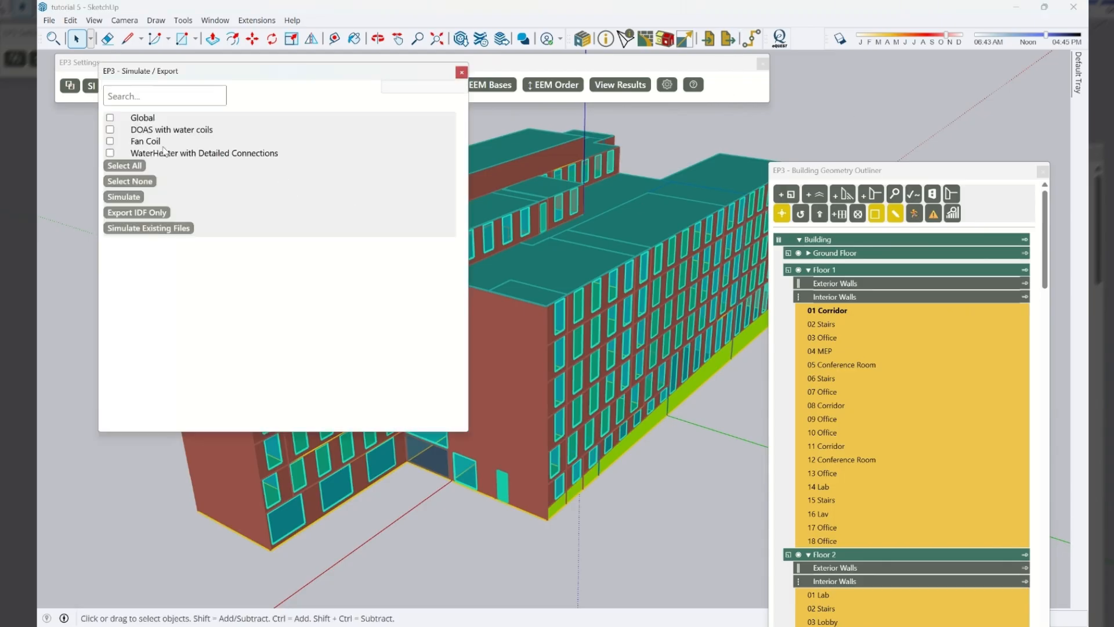
pyautogui.click(109, 141)
pyautogui.click(143, 200)
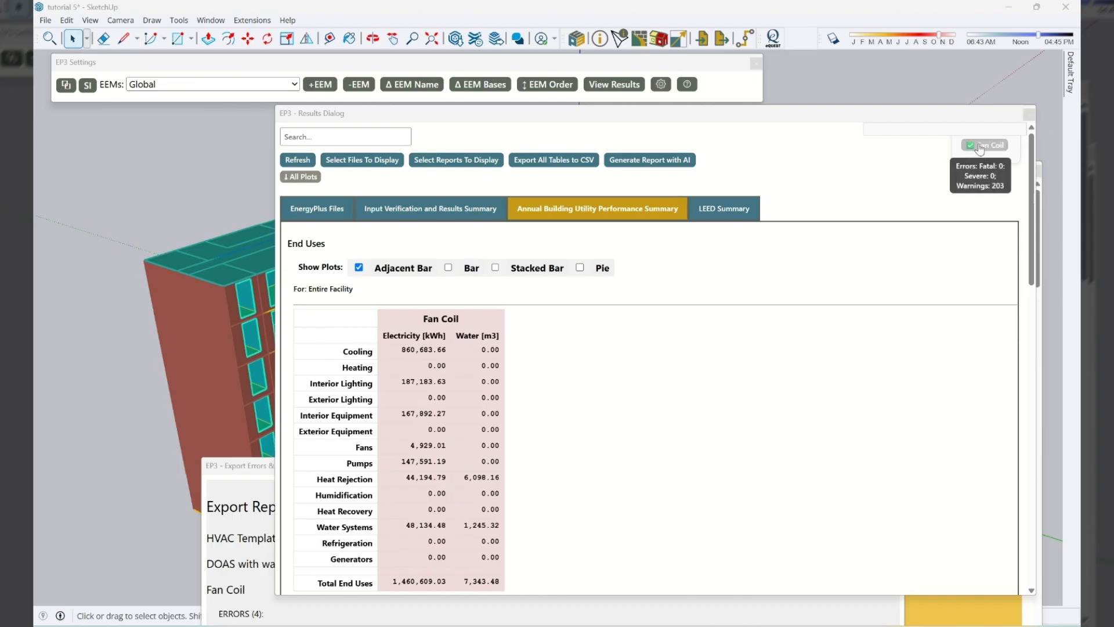
# Check the Fan Coil run's error counts, end-use table and plots, and close the results and export report windows
pyautogui.moveTo(974, 146)
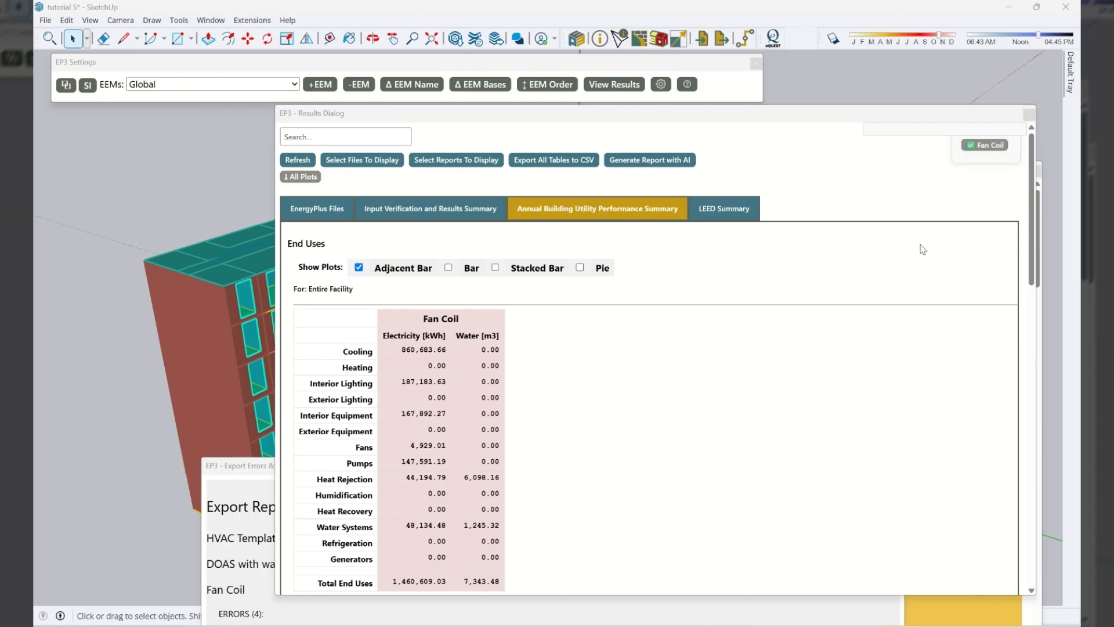
pyautogui.scroll(-2, 667, 346)
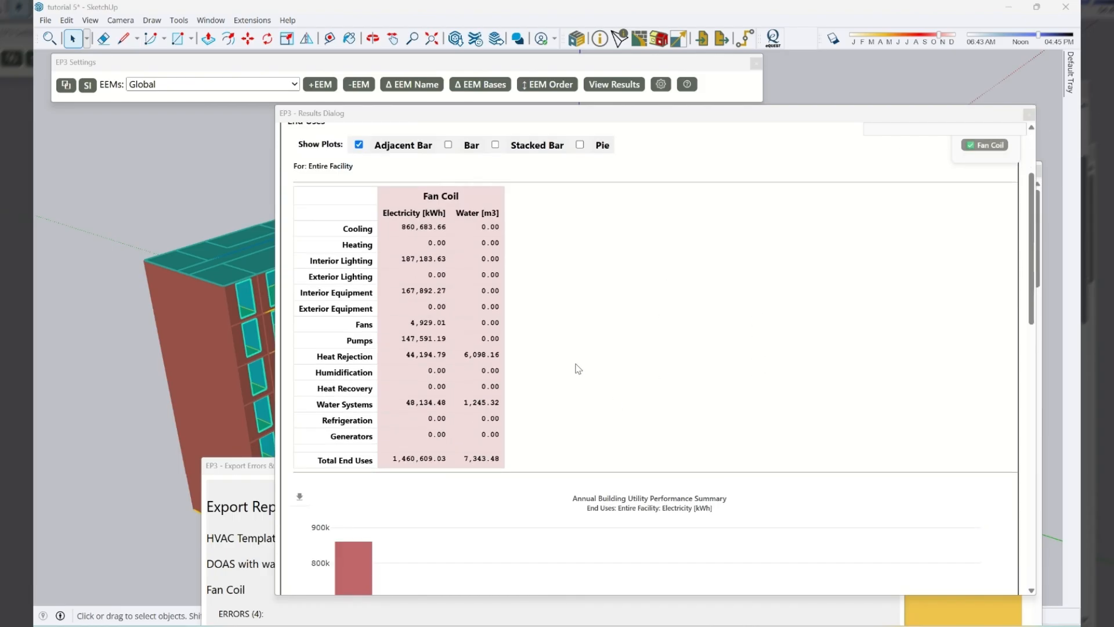
pyautogui.scroll(2, 577, 368)
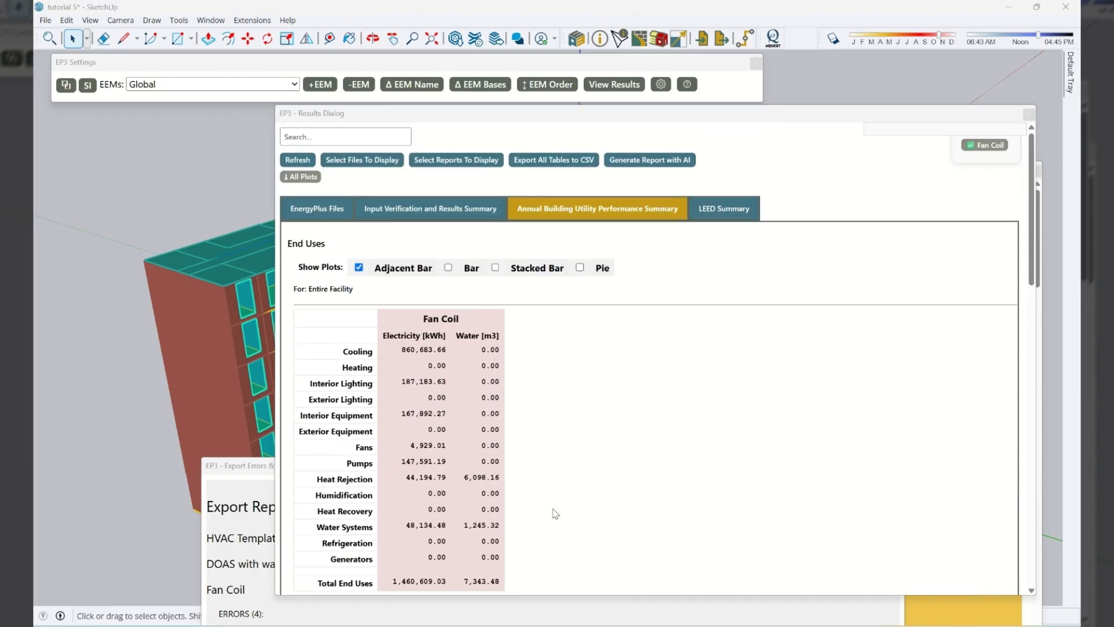
pyautogui.scroll(-1, 554, 515)
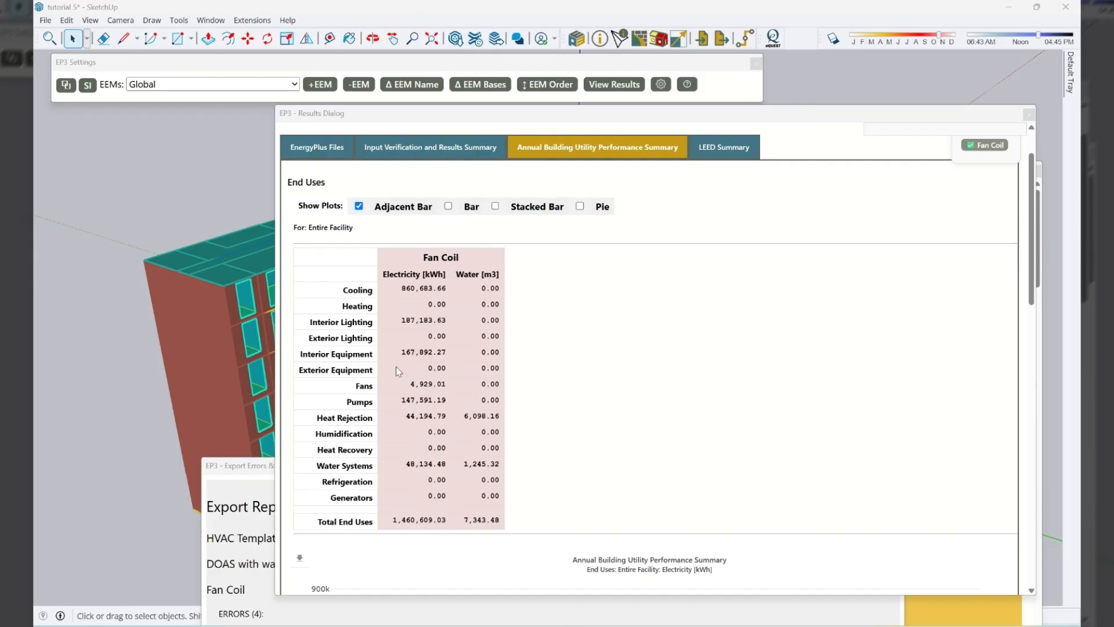
pyautogui.scroll(-8, 547, 406)
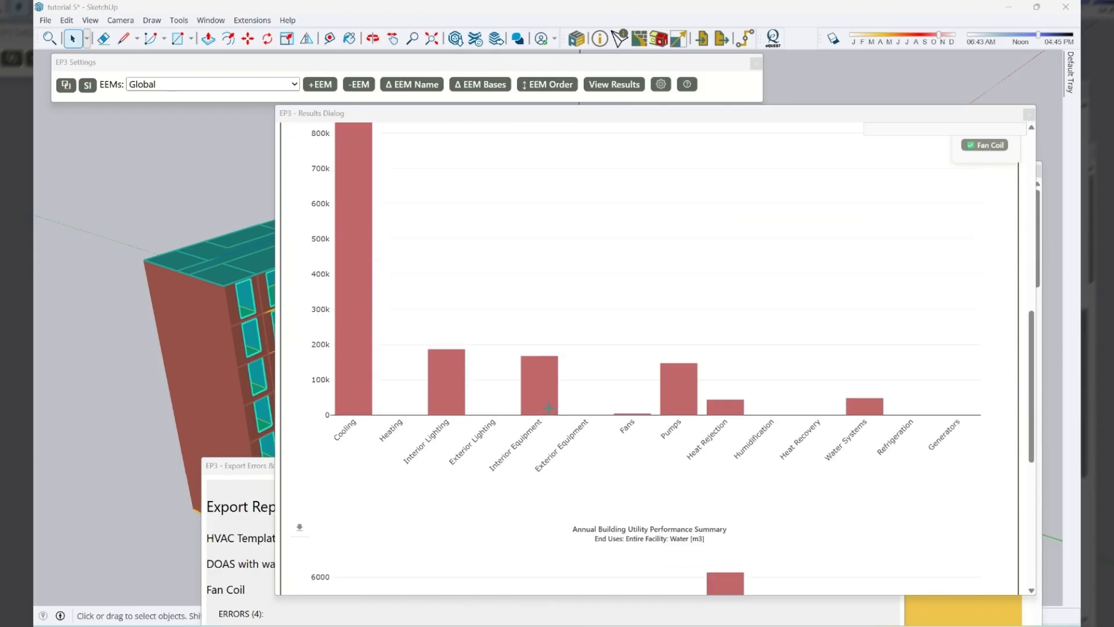
pyautogui.scroll(-6, 497, 507)
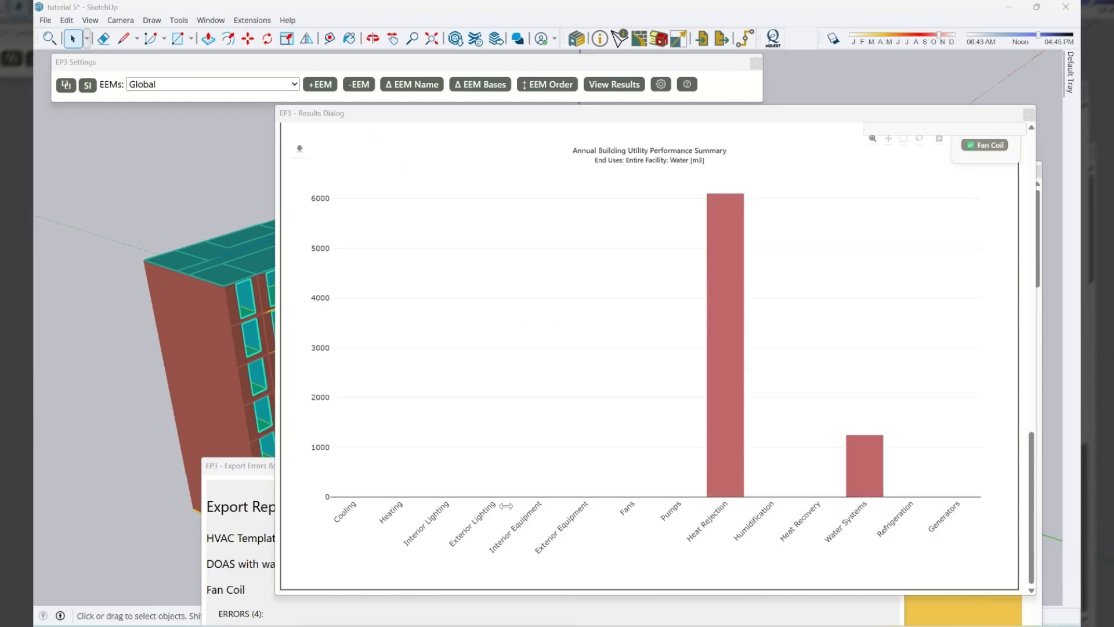
pyautogui.click(1030, 115)
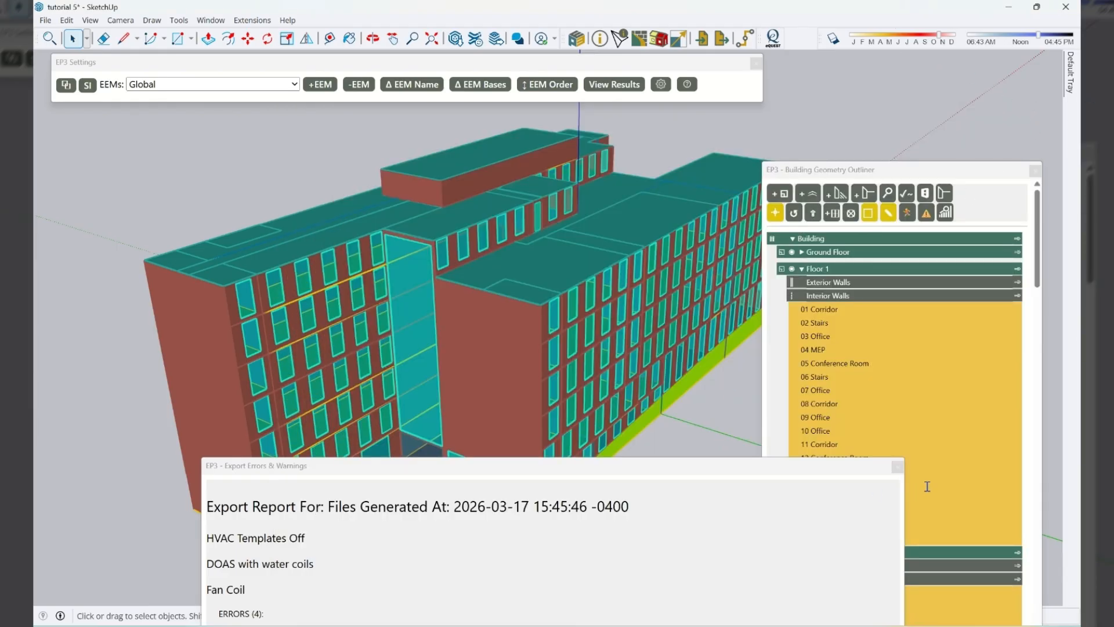
pyautogui.click(898, 467)
pyautogui.scroll(-2, 352, 397)
pyautogui.moveTo(465, 291); pyautogui.dragTo(280, 455, button='middle')
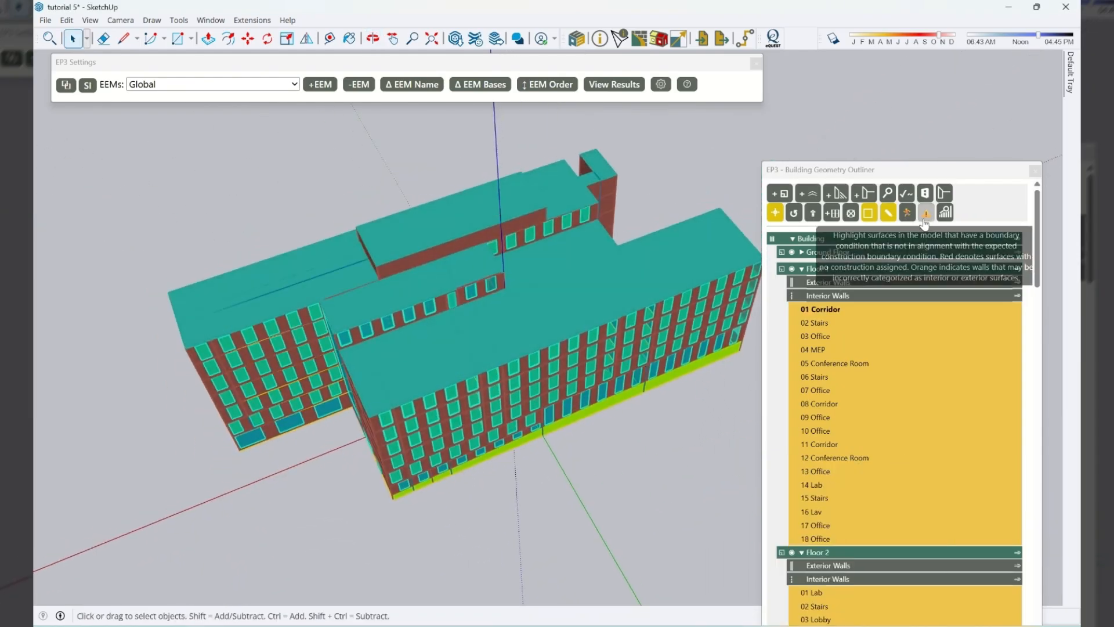
pyautogui.click(946, 213)
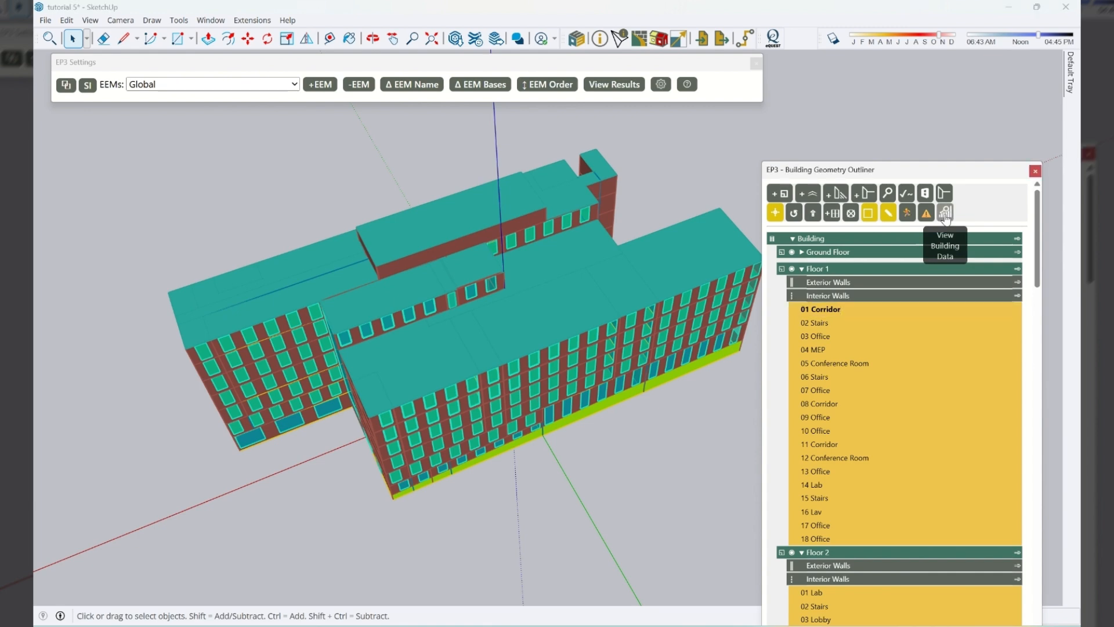
pyautogui.moveTo(572, 106); pyautogui.dragTo(645, 106)
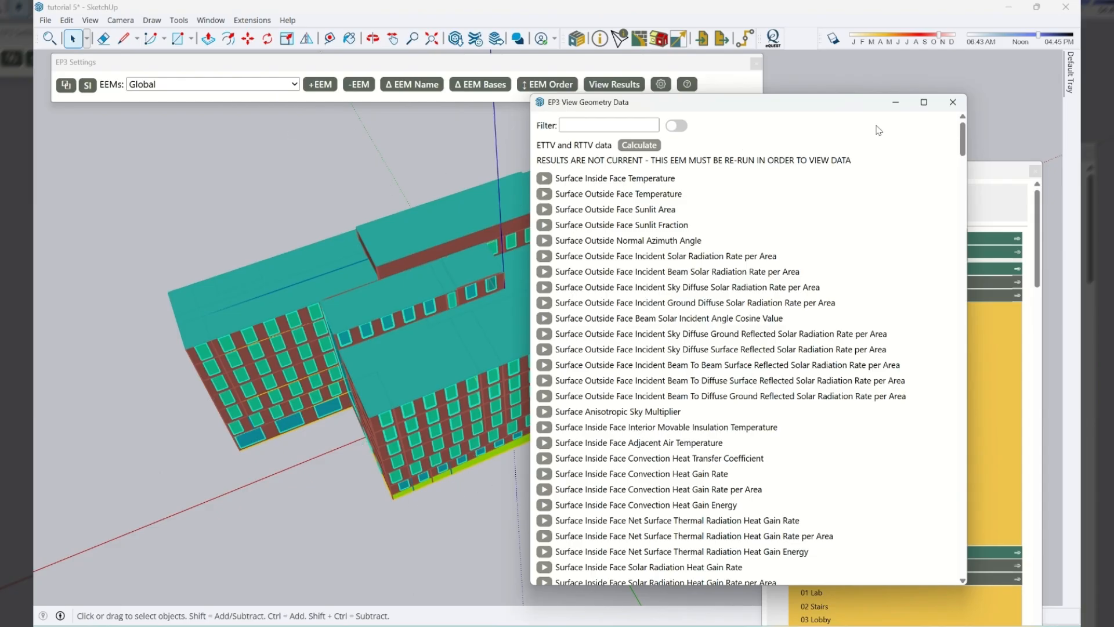
pyautogui.click(952, 102)
# Make Fan Coil the active EEM and calculate its ETTV and RTTV data with Singapore as the location
pyautogui.click(200, 84)
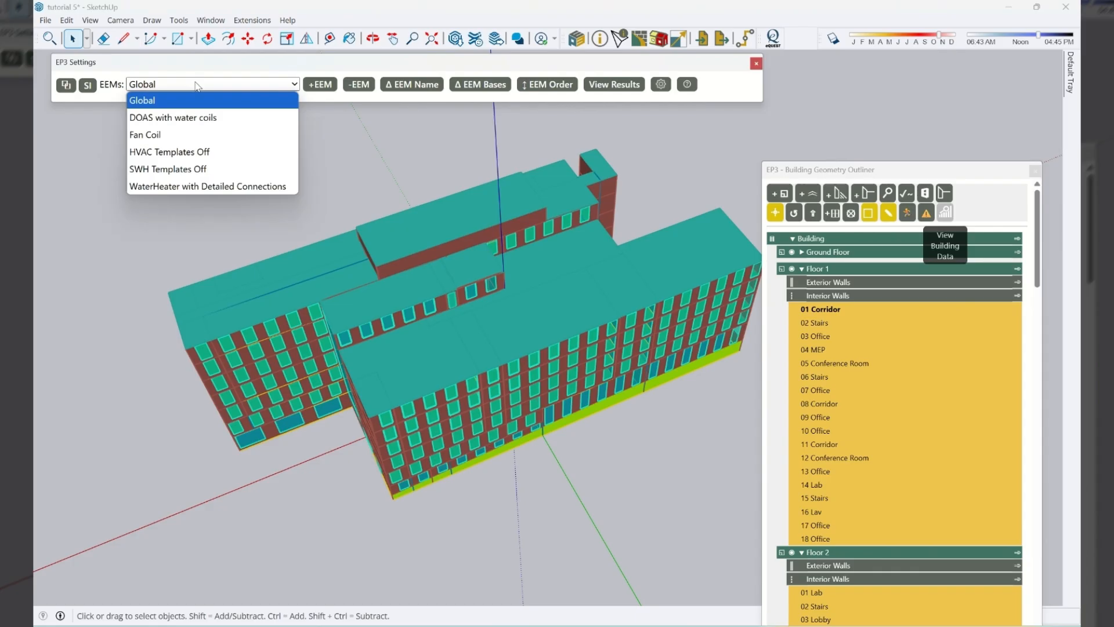
pyautogui.click(170, 137)
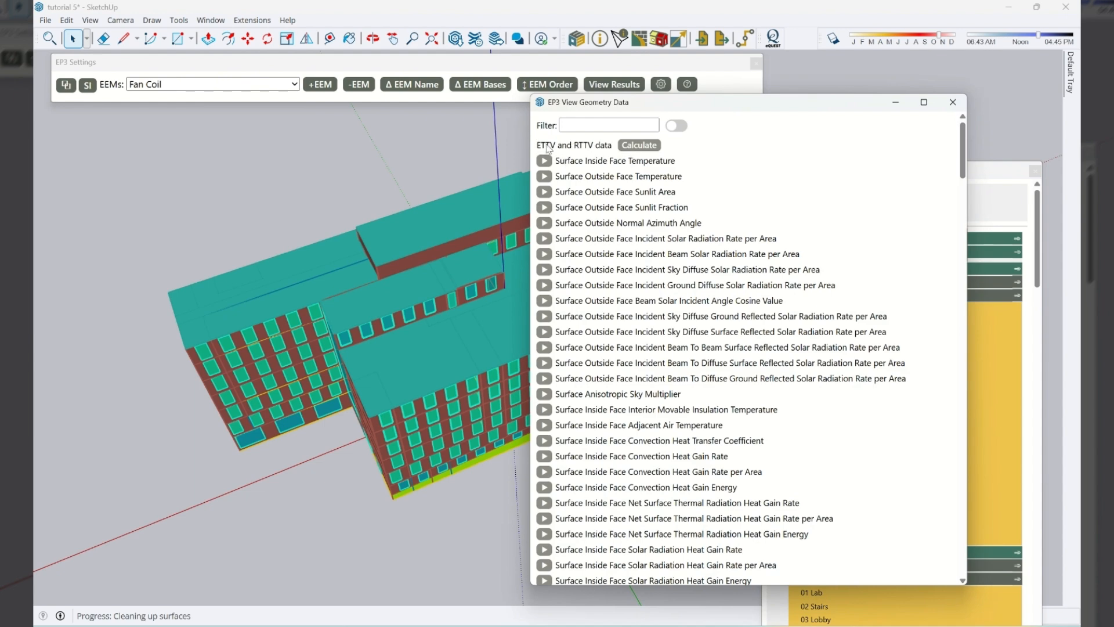
pyautogui.click(640, 145)
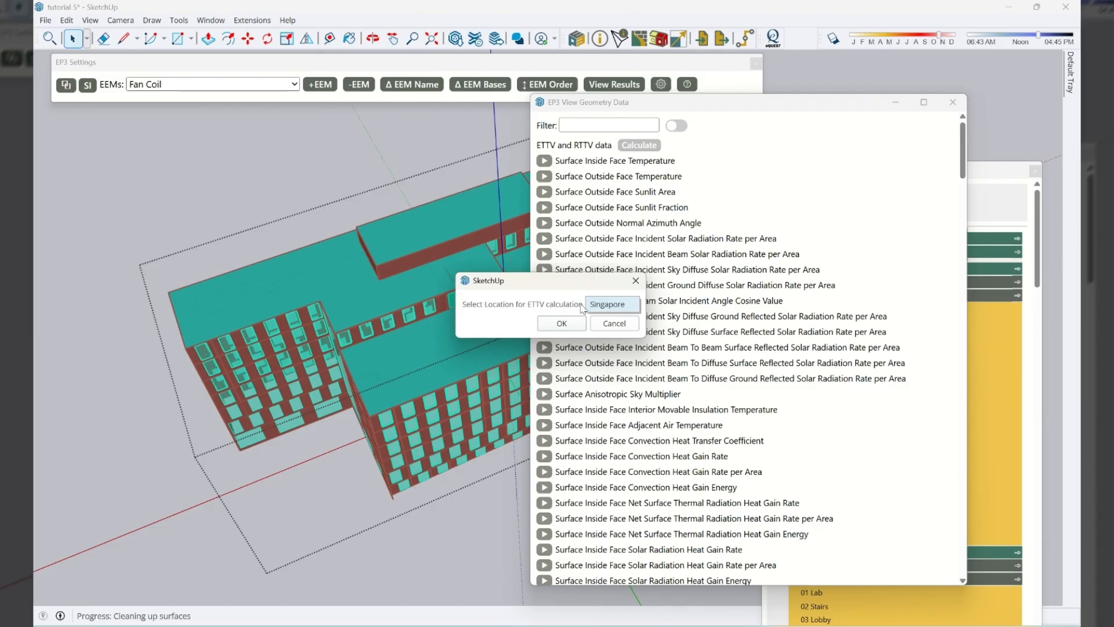
pyautogui.click(560, 322)
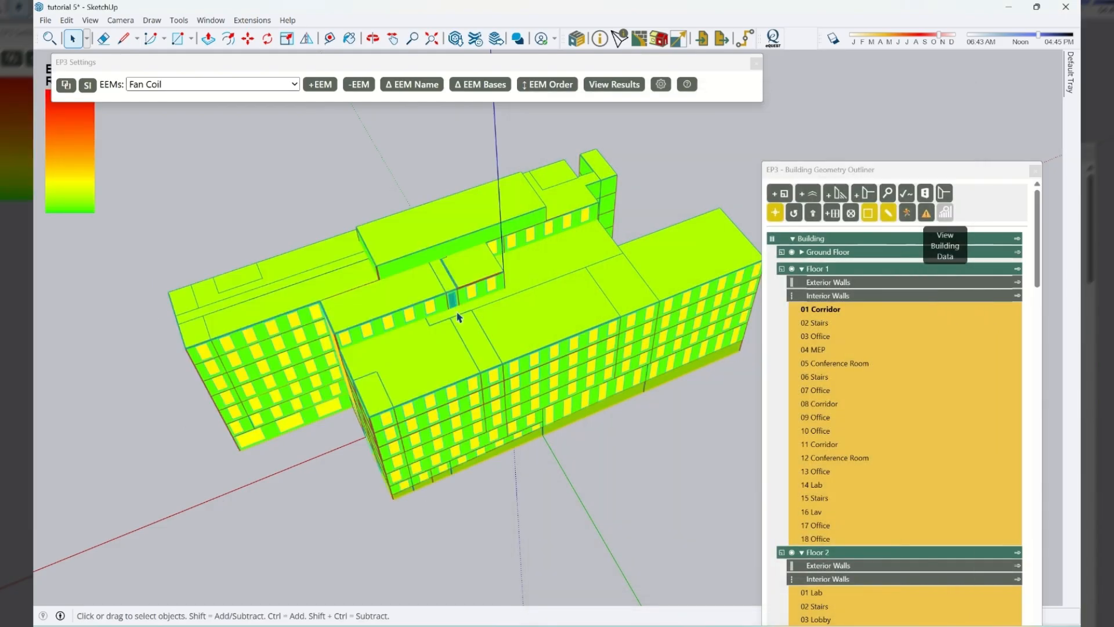
# Uncover the ETTV and RTTV legend by moving the EP3 Settings window aside, and examine the building's colour-coded surfaces
pyautogui.moveTo(366, 444); pyautogui.dragTo(540, 302, button='middle')
pyautogui.moveTo(160, 59); pyautogui.dragTo(243, 61)
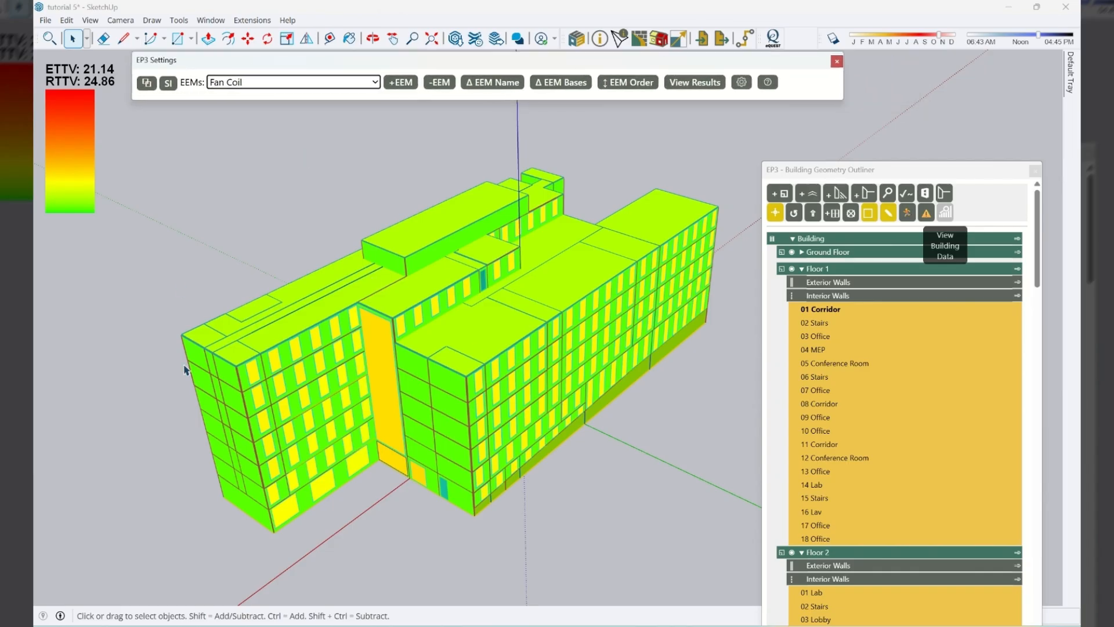
pyautogui.moveTo(540, 407); pyautogui.dragTo(581, 325, button='middle')
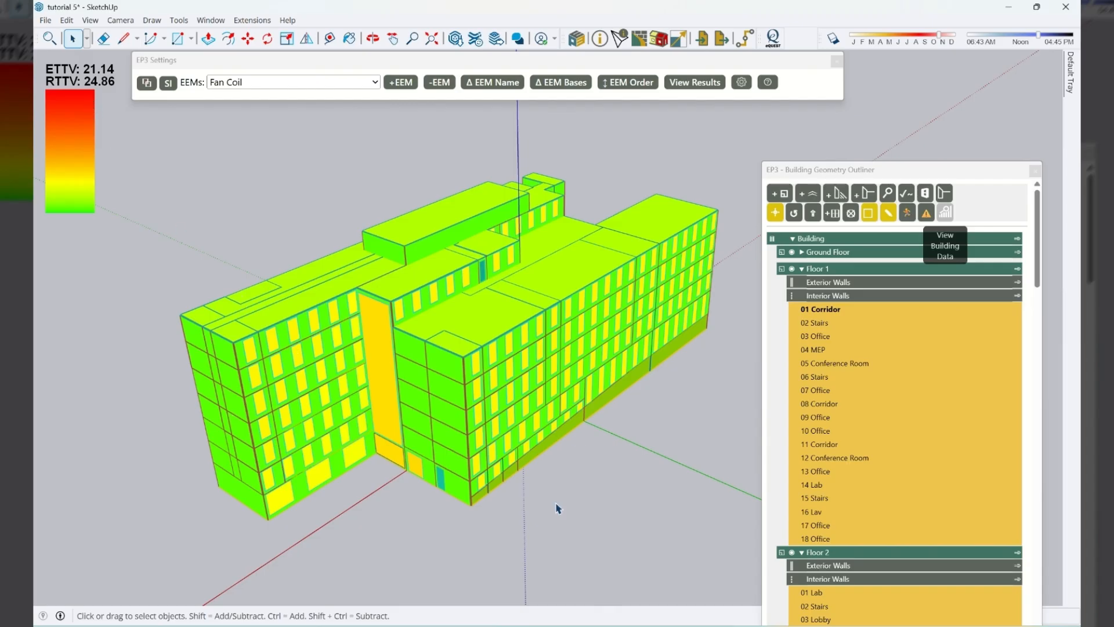
# Compare the building model's orientation with the site footprint and north arrow on the Punggol map
pyautogui.moveTo(278, 421); pyautogui.dragTo(269, 479, button='middle')
pyautogui.moveTo(607, 355); pyautogui.dragTo(621, 485, button='middle')
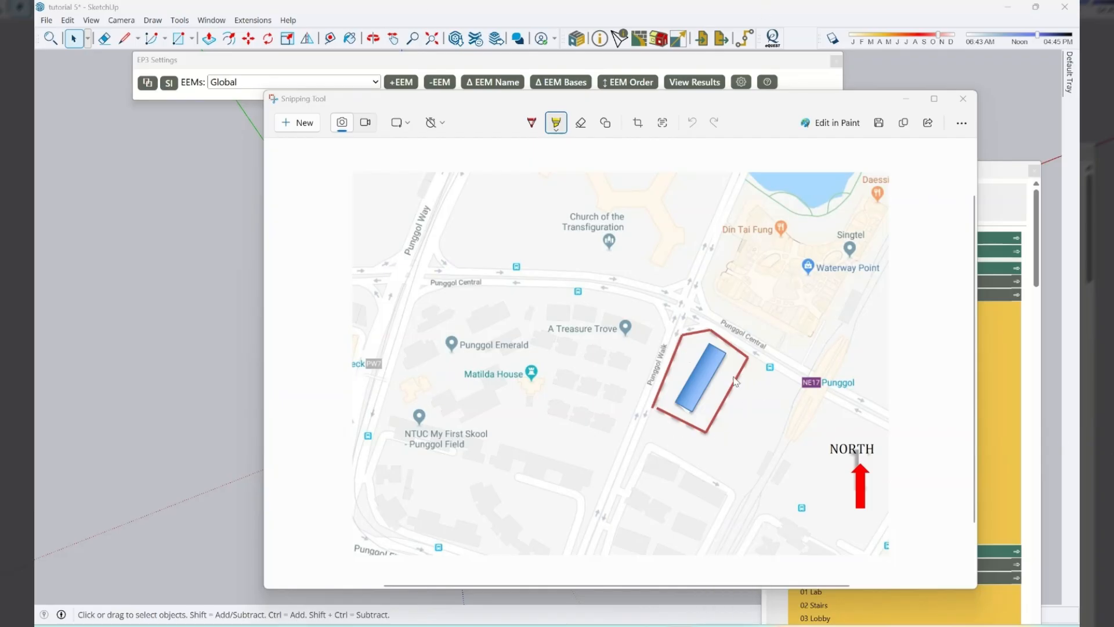
pyautogui.click(174, 279)
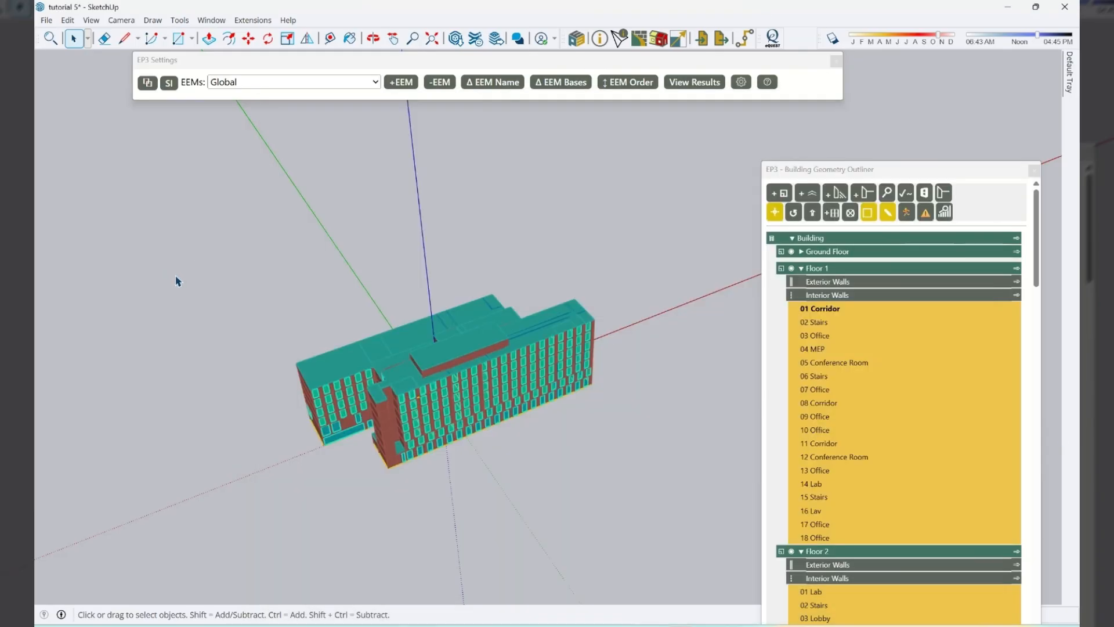
pyautogui.moveTo(506, 294); pyautogui.dragTo(422, 308, button='middle')
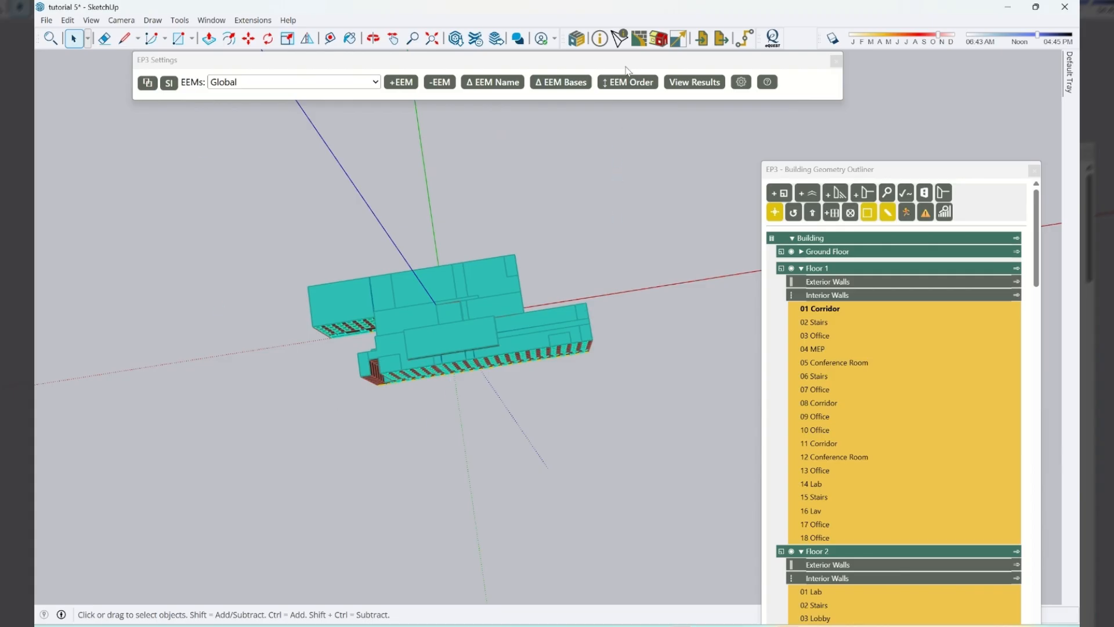
# Set the building's North Axis to 110 degrees in the Global EEM, close the object window, and reposition the geometry outliner
pyautogui.click(619, 38)
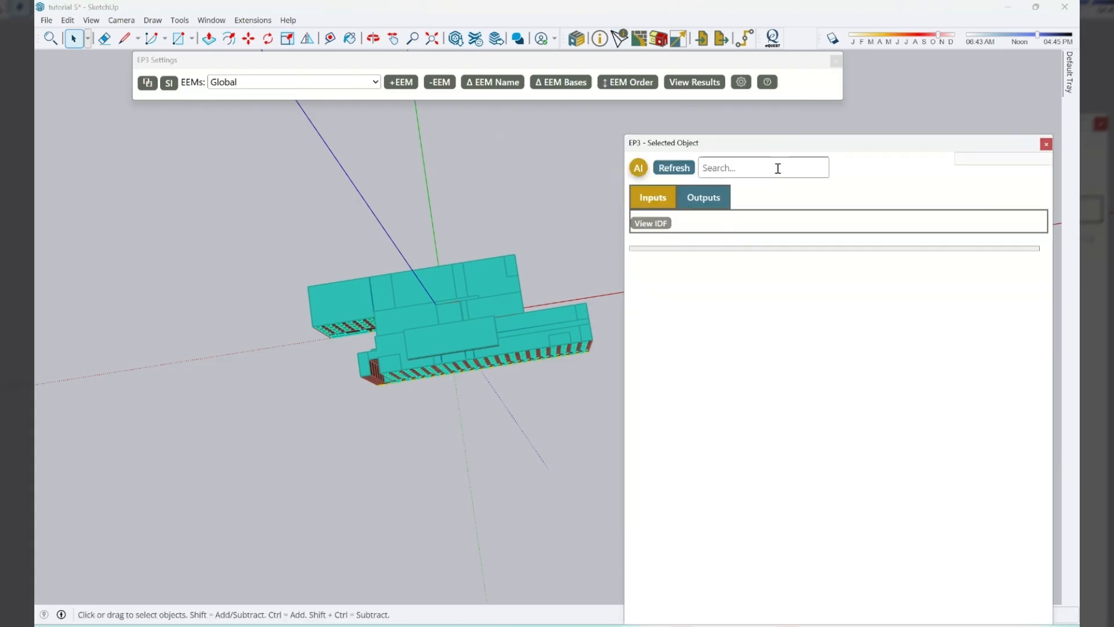
pyautogui.moveTo(795, 149); pyautogui.dragTo(840, 108)
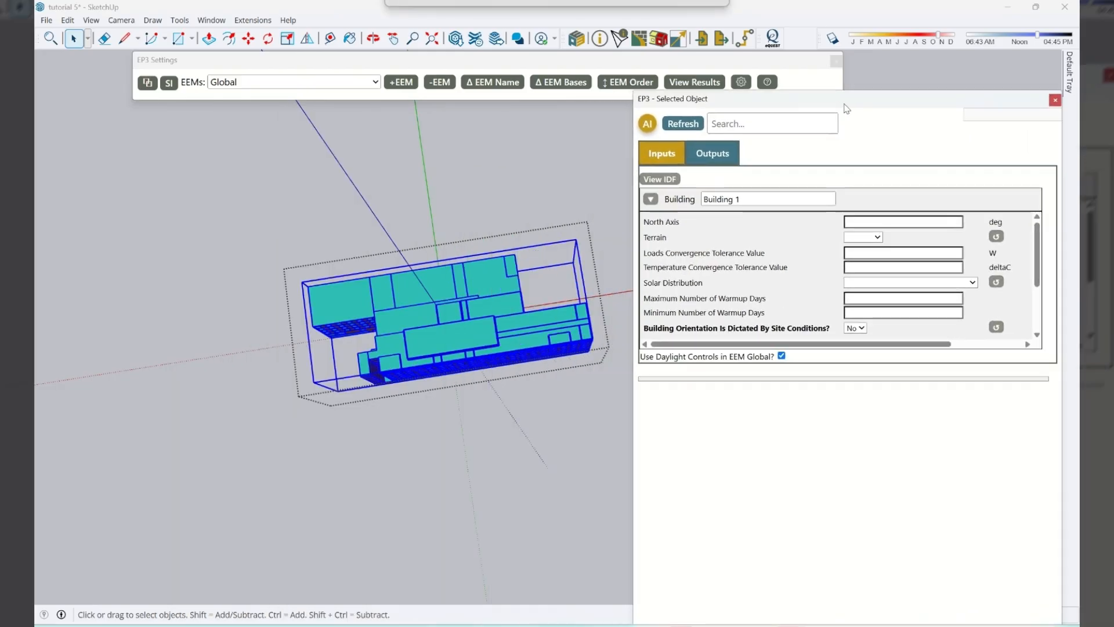
pyautogui.click(877, 221)
pyautogui.write('110')
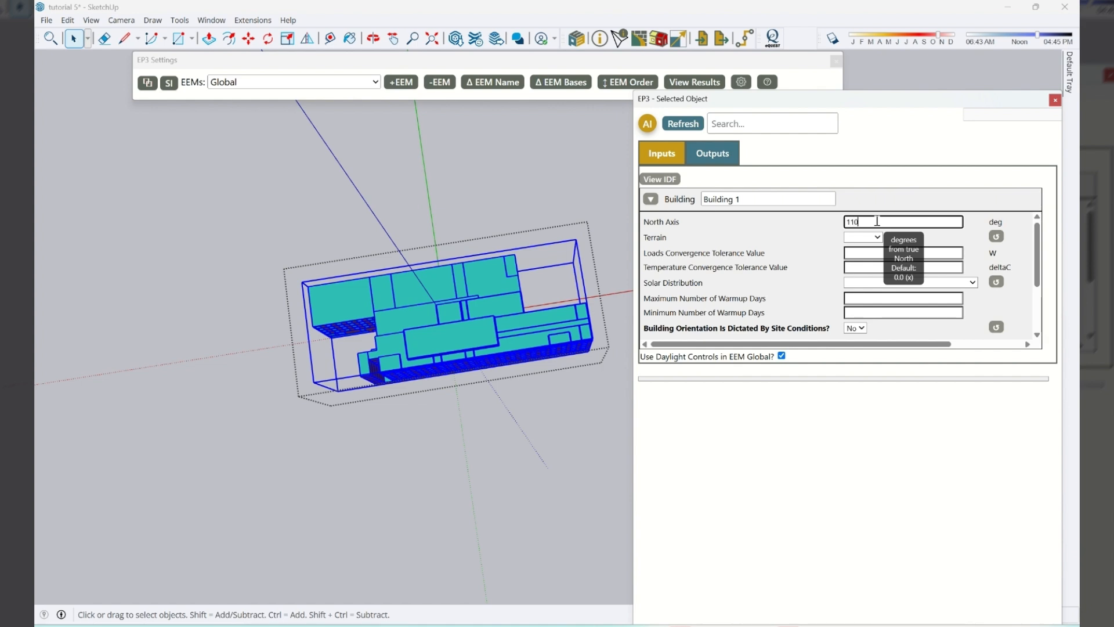
pyautogui.press('Tab')
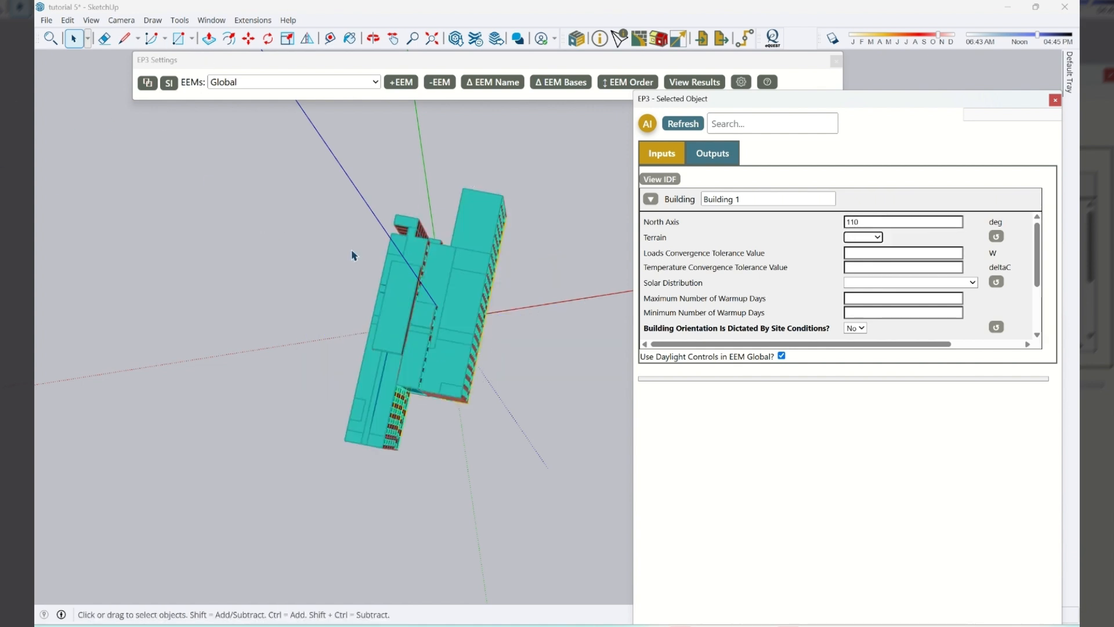
pyautogui.moveTo(561, 411); pyautogui.dragTo(394, 347, button='middle')
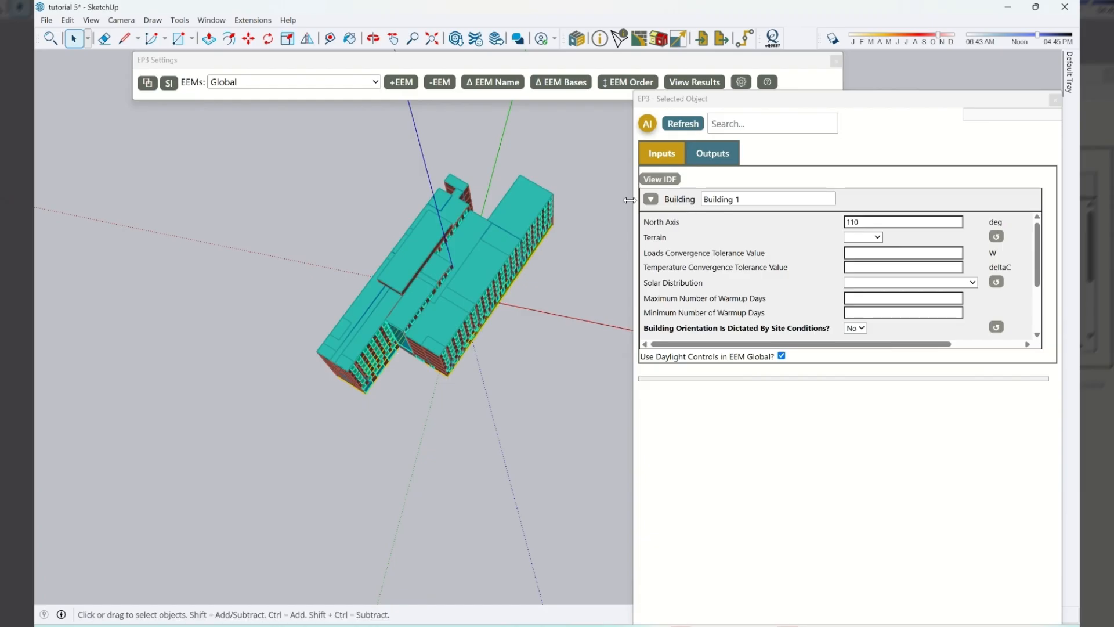
pyautogui.click(1055, 102)
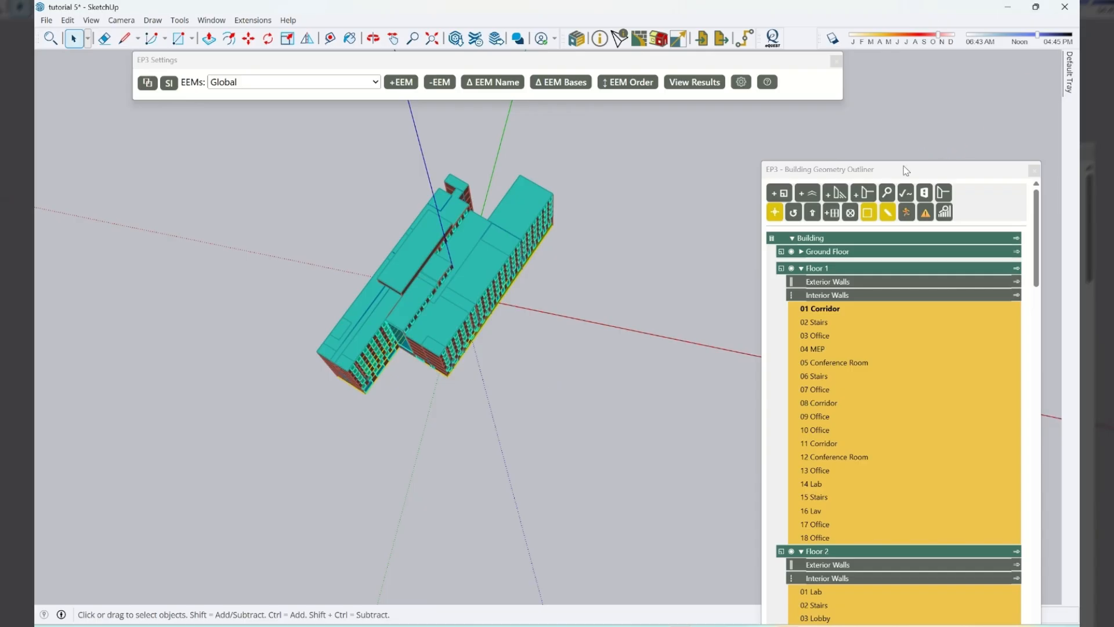
pyautogui.moveTo(903, 169); pyautogui.dragTo(924, 100)
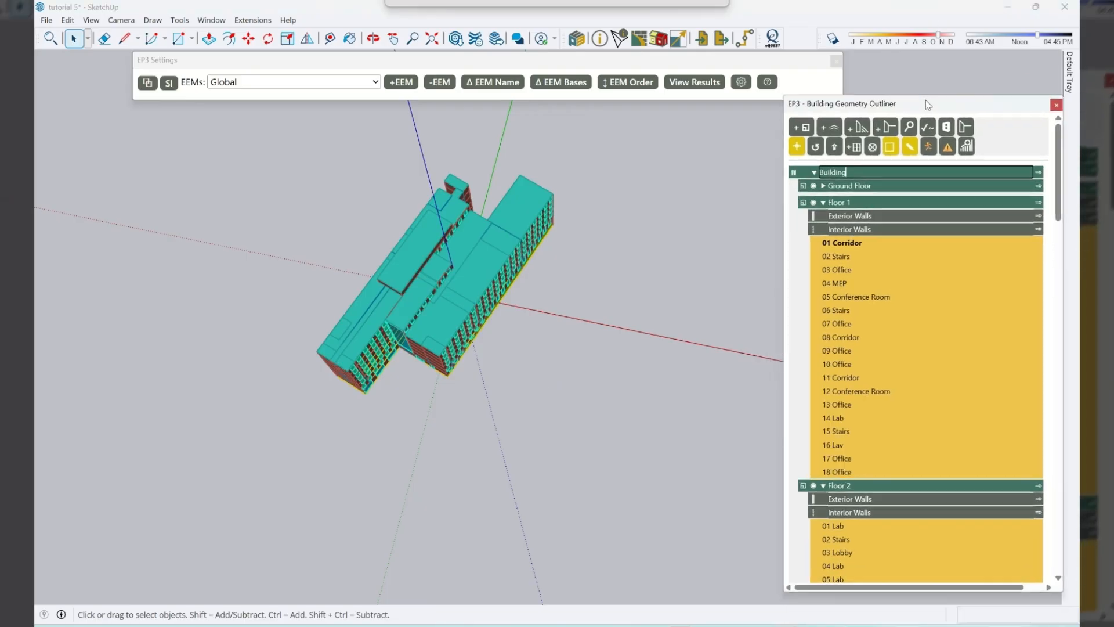
# In SimulationControl, set Run Simulation for Weather File Run Periods to No and close the schedules and loads window
pyautogui.click(596, 41)
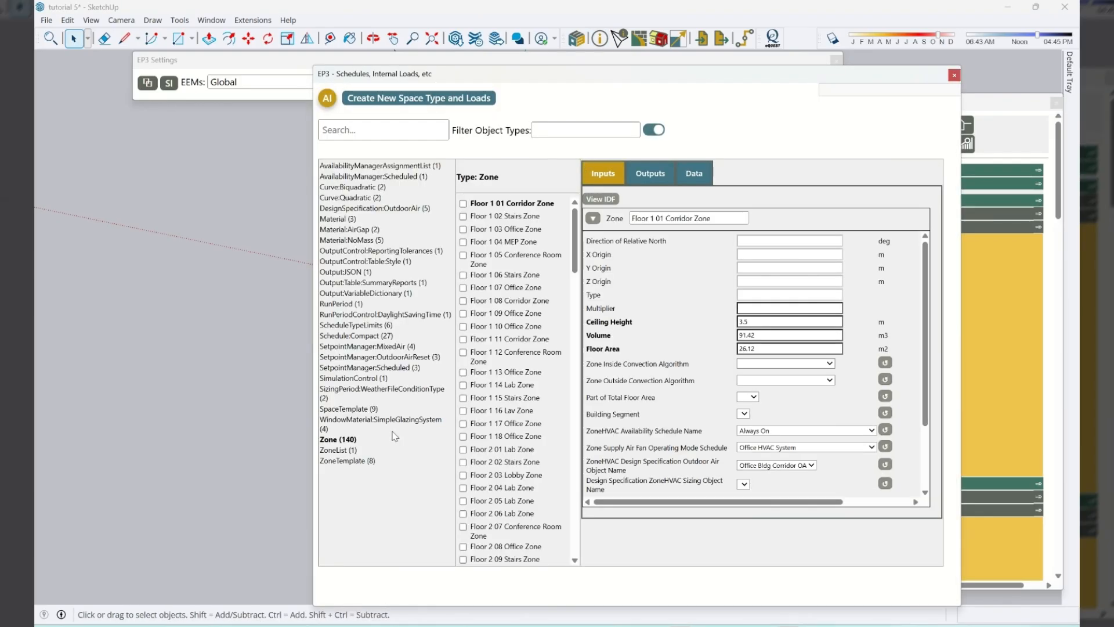
pyautogui.click(367, 378)
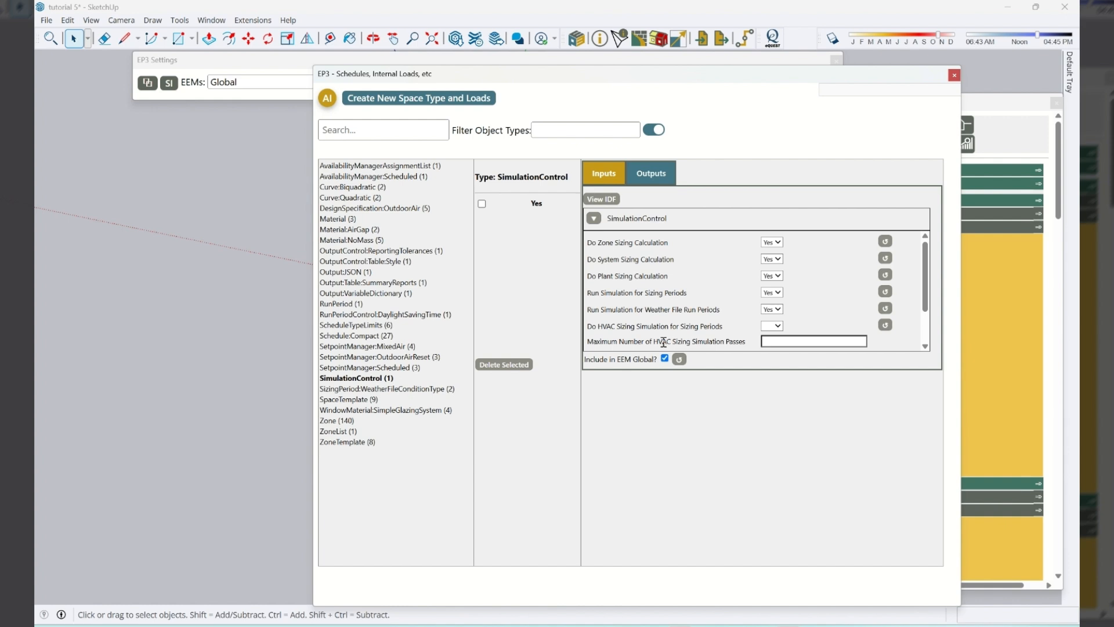
pyautogui.click(772, 309)
pyautogui.click(770, 342)
pyautogui.click(953, 76)
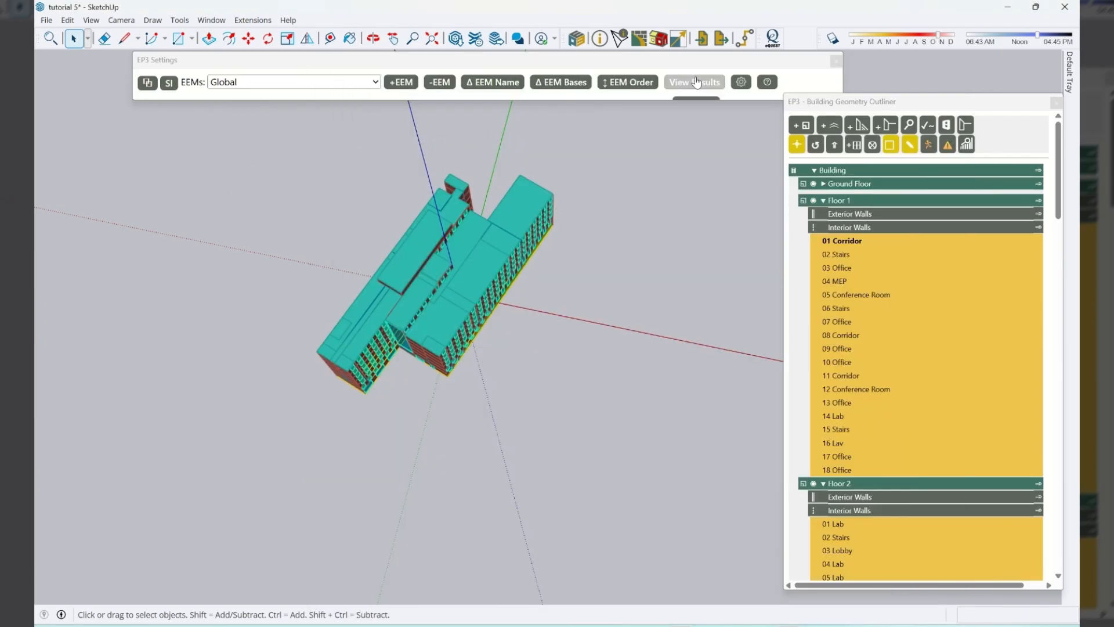
# Rerun the simulation for the Fan Coil EEM and close the results window
pyautogui.click(717, 41)
pyautogui.click(106, 141)
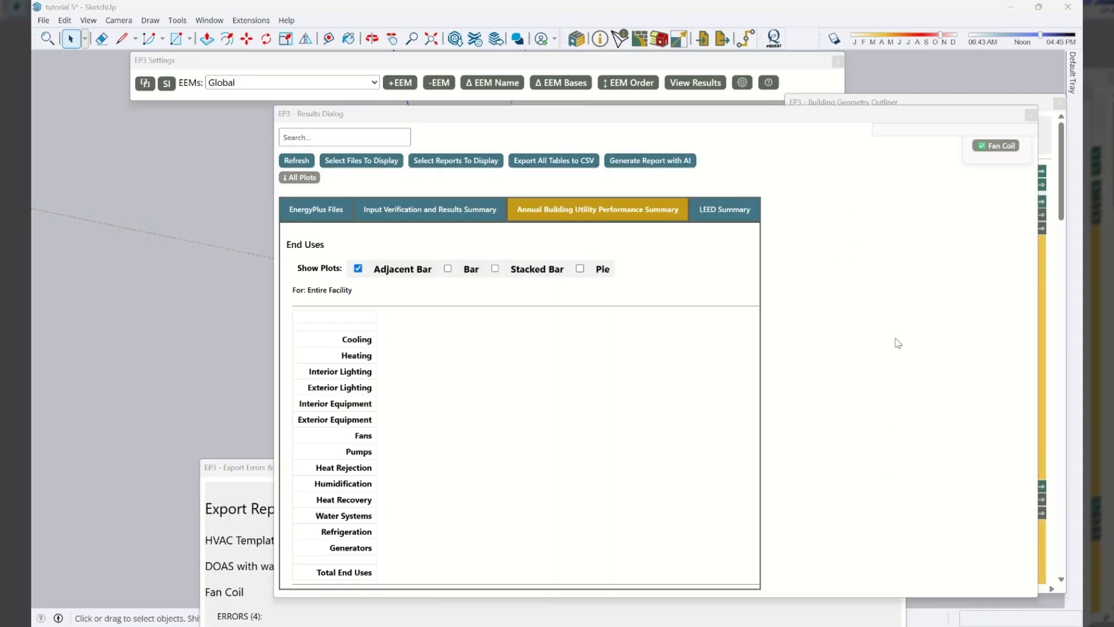
pyautogui.click(896, 338)
pyautogui.click(1031, 115)
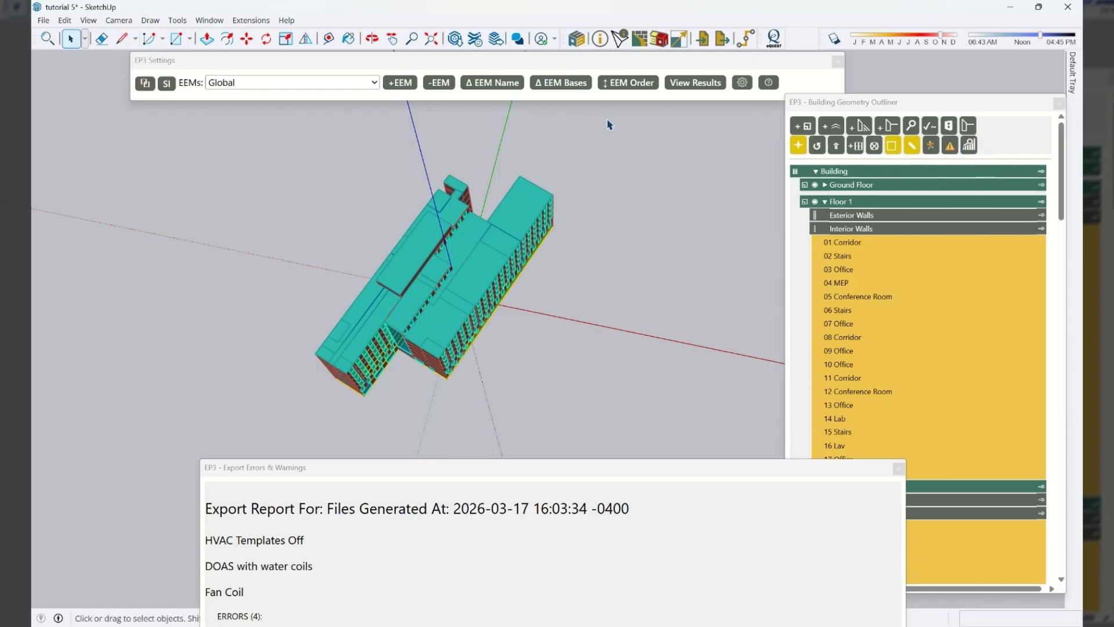
# Make Fan Coil the active EEM and display its ETTV and RTTV data for the rotated building
pyautogui.click(299, 85)
pyautogui.click(274, 133)
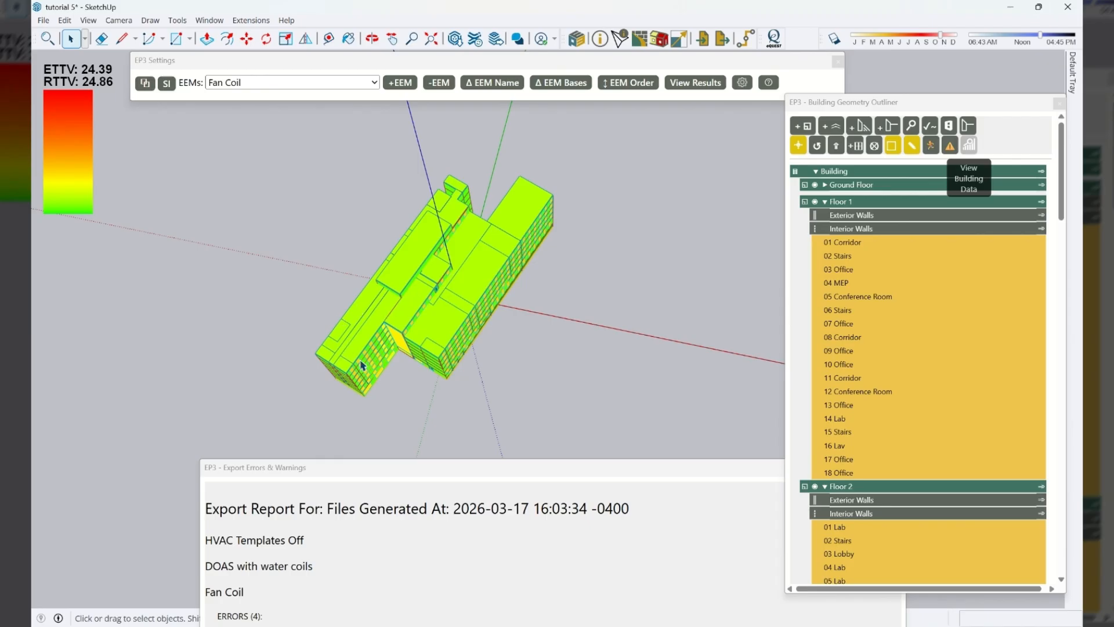
# Examine the ETTV and RTTV colours on the rotated building's roofs, walls and windows from several sides
pyautogui.moveTo(360, 365); pyautogui.dragTo(377, 174, button='middle')
pyautogui.scroll(2, 419, 352)
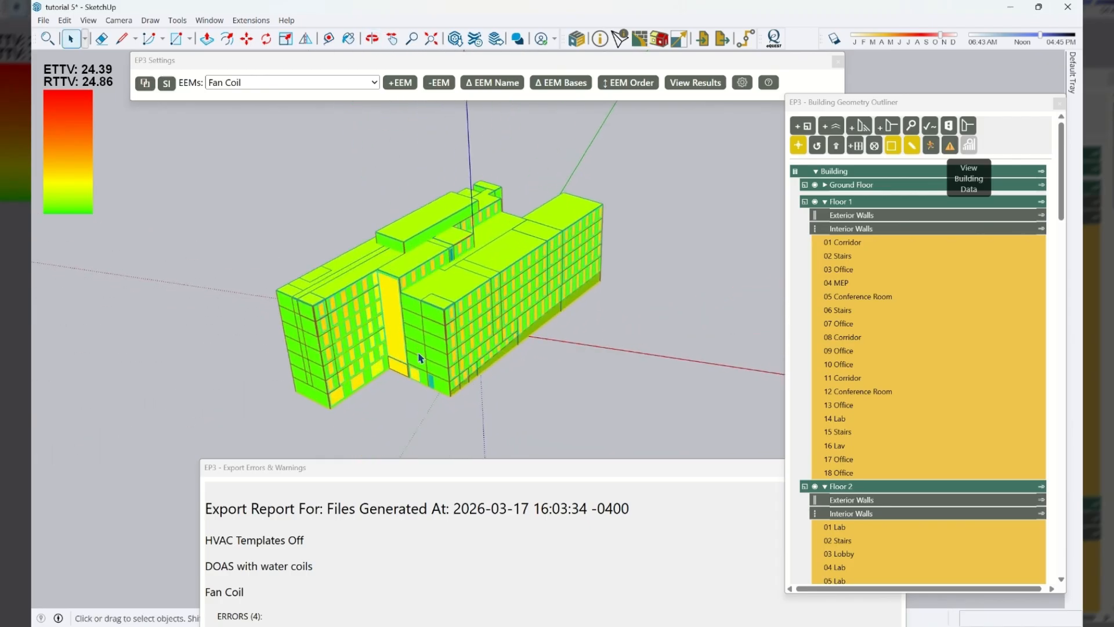
pyautogui.scroll(2, 425, 373)
pyautogui.moveTo(399, 354); pyautogui.dragTo(503, 294, button='middle')
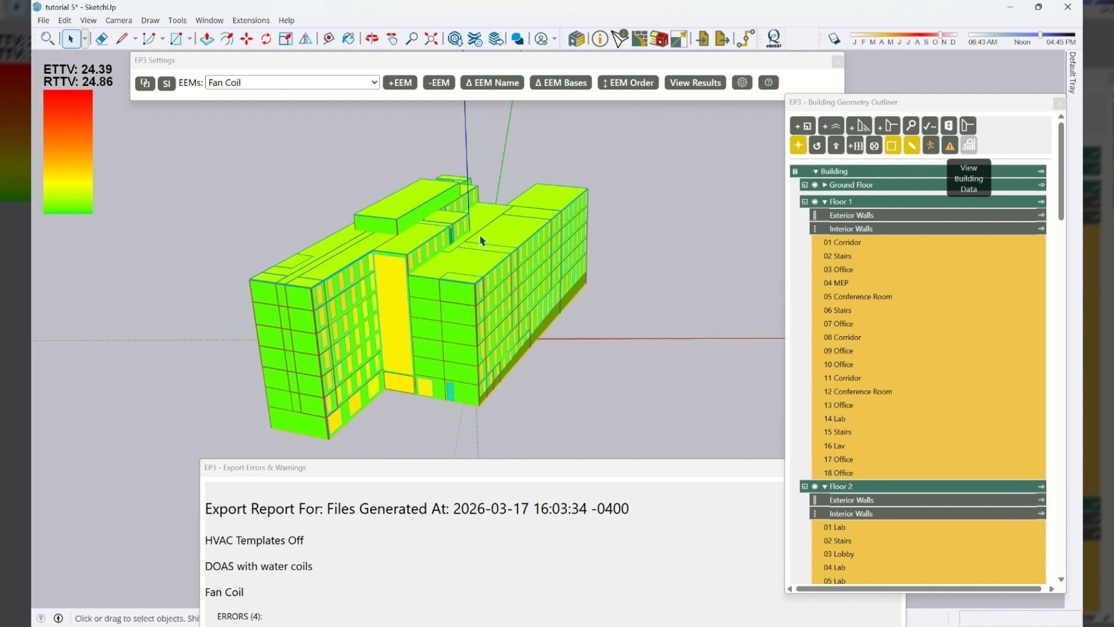
pyautogui.moveTo(393, 304); pyautogui.dragTo(486, 336, button='middle')
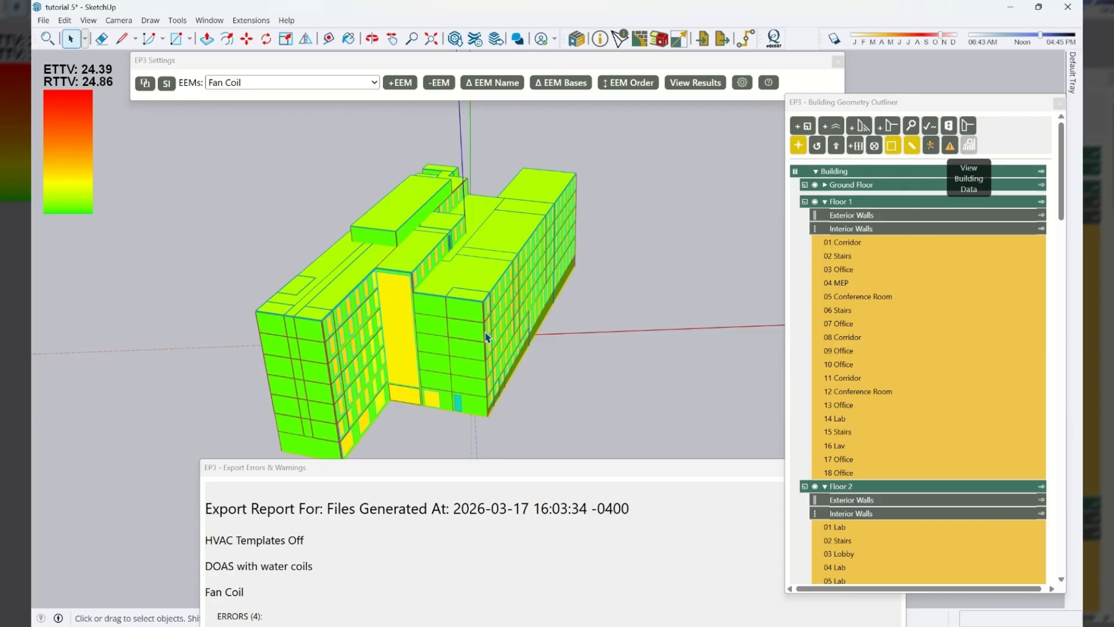
pyautogui.moveTo(548, 276); pyautogui.dragTo(518, 331, button='middle')
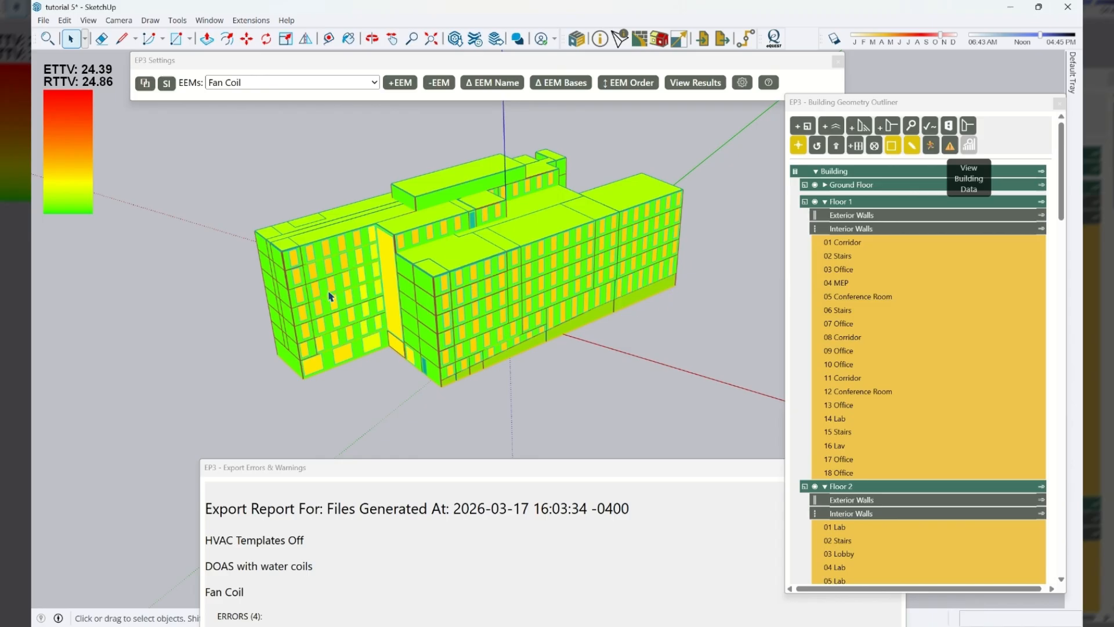
pyautogui.scroll(2, 337, 297)
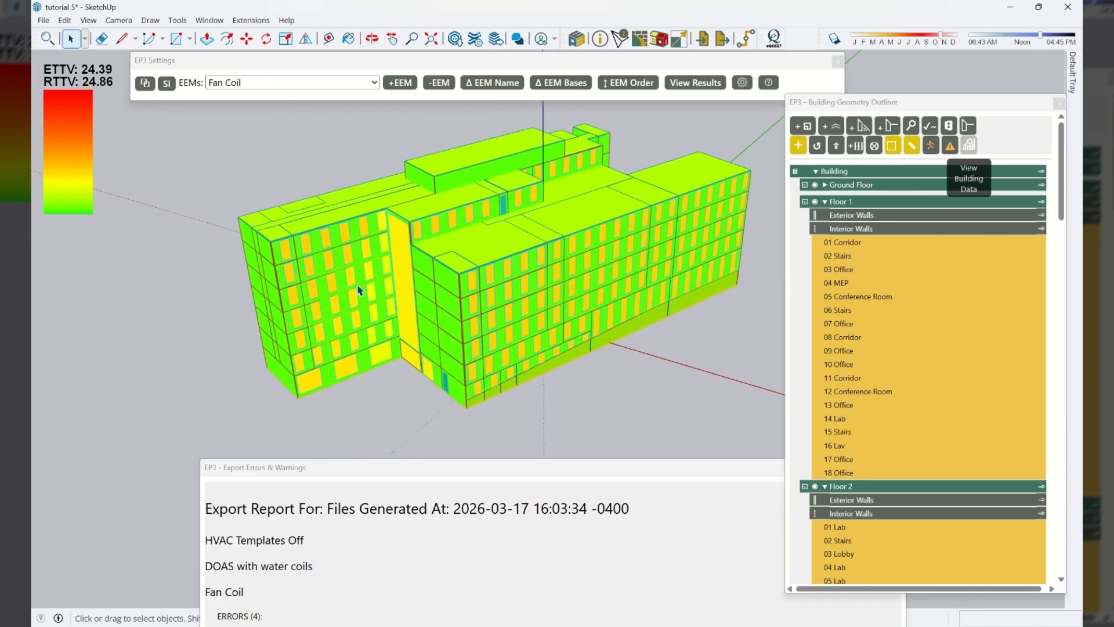
pyautogui.moveTo(420, 319)
pyautogui.mouseDown(button='middle')
pyautogui.moveTo(468, 302)
pyautogui.moveTo(411, 303)
pyautogui.mouseUp(button='middle')
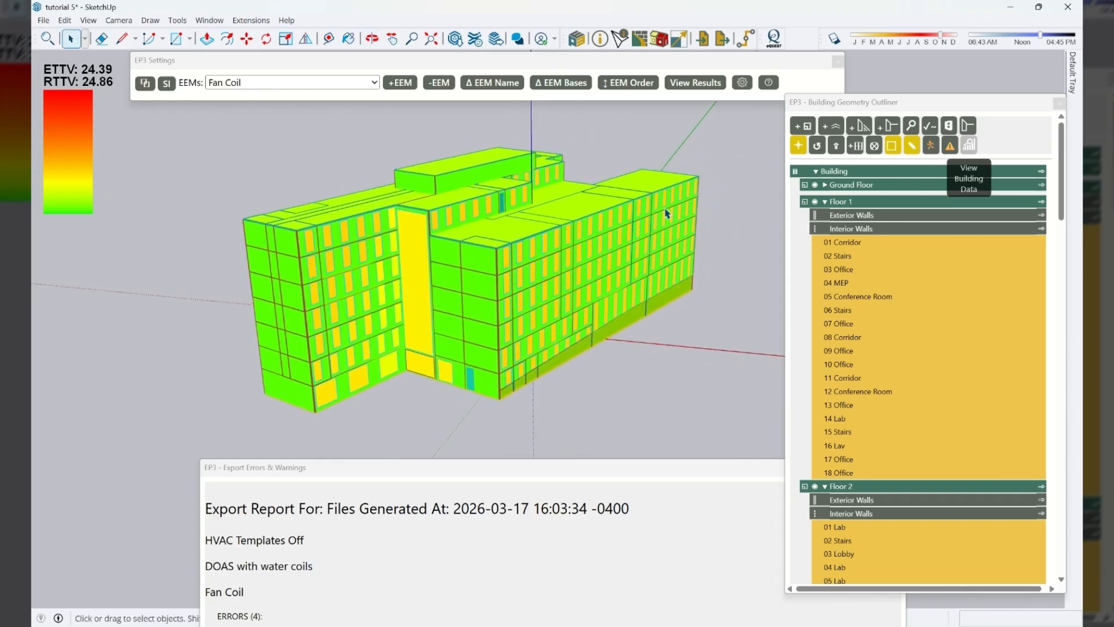
pyautogui.moveTo(286, 311); pyautogui.dragTo(713, 304, button='middle')
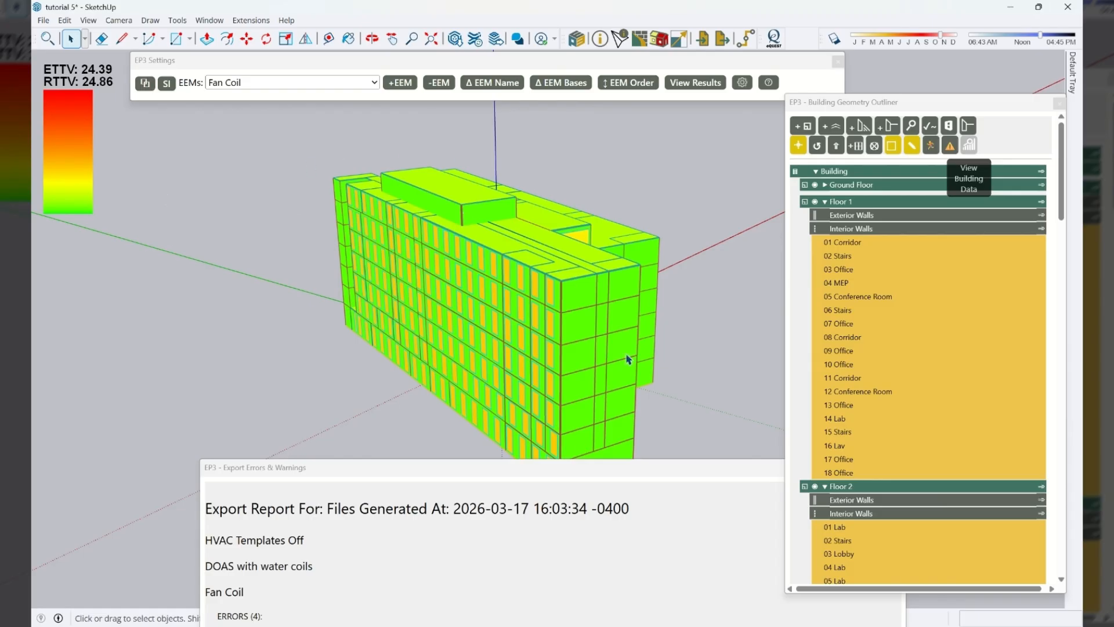
# Review the U-Factor and Solar Heat Gain Coefficient of the entrance door, fixed, operable and skylight glazing systems
pyautogui.click(601, 40)
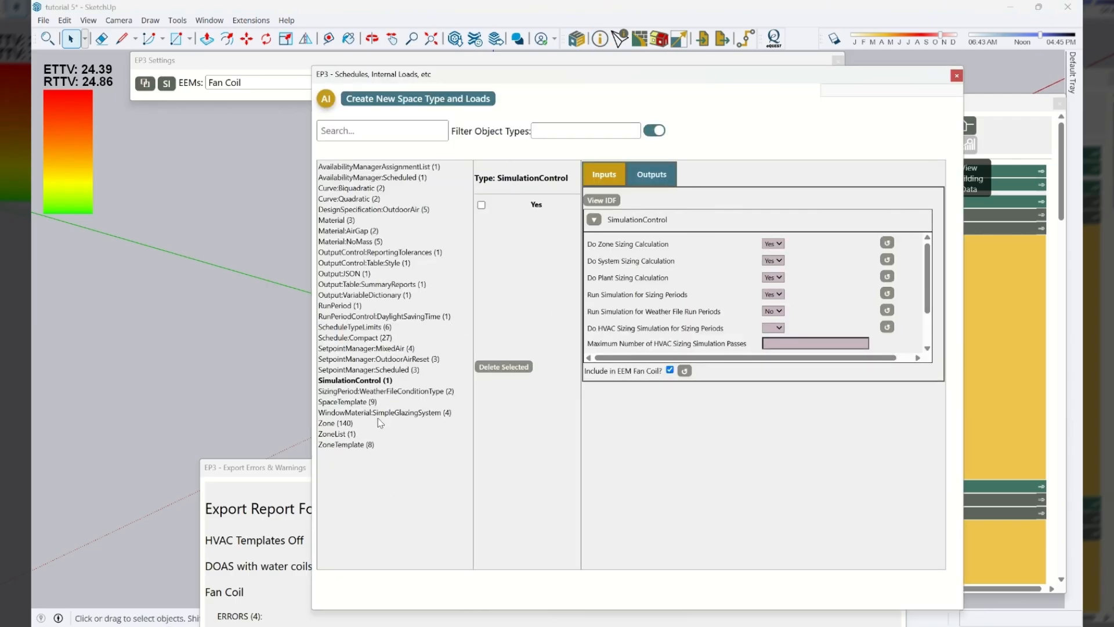
pyautogui.click(398, 412)
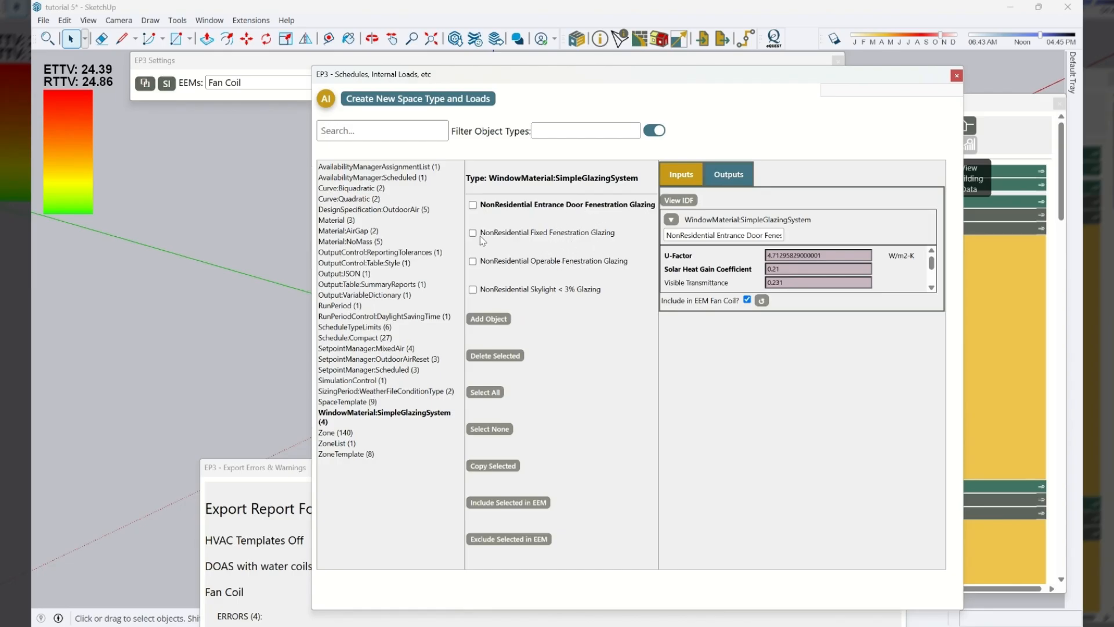
pyautogui.click(525, 233)
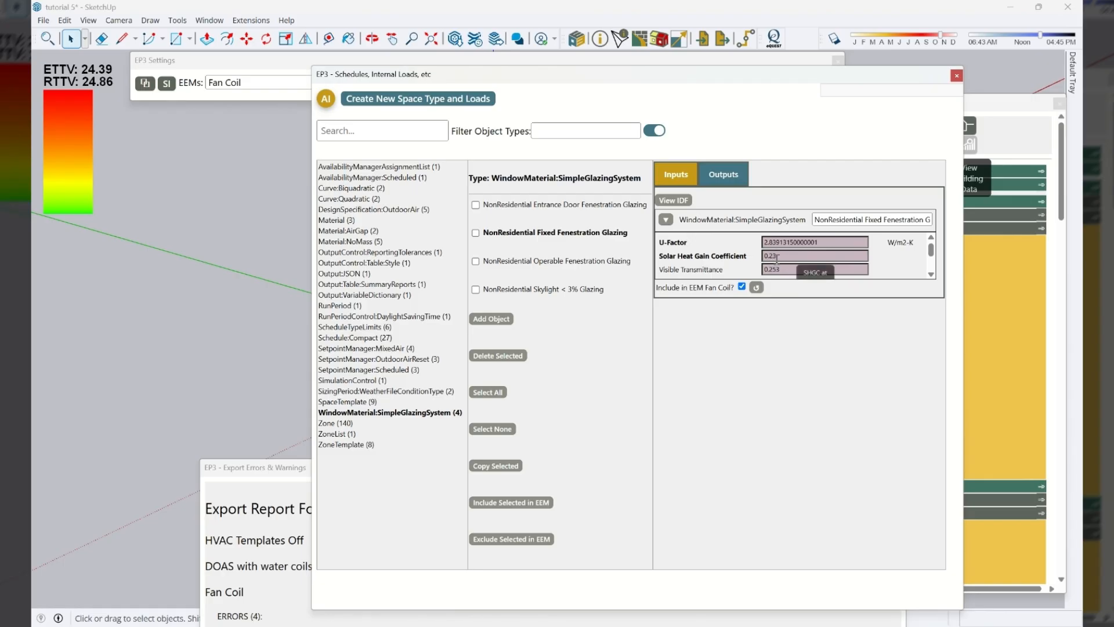
pyautogui.click(616, 261)
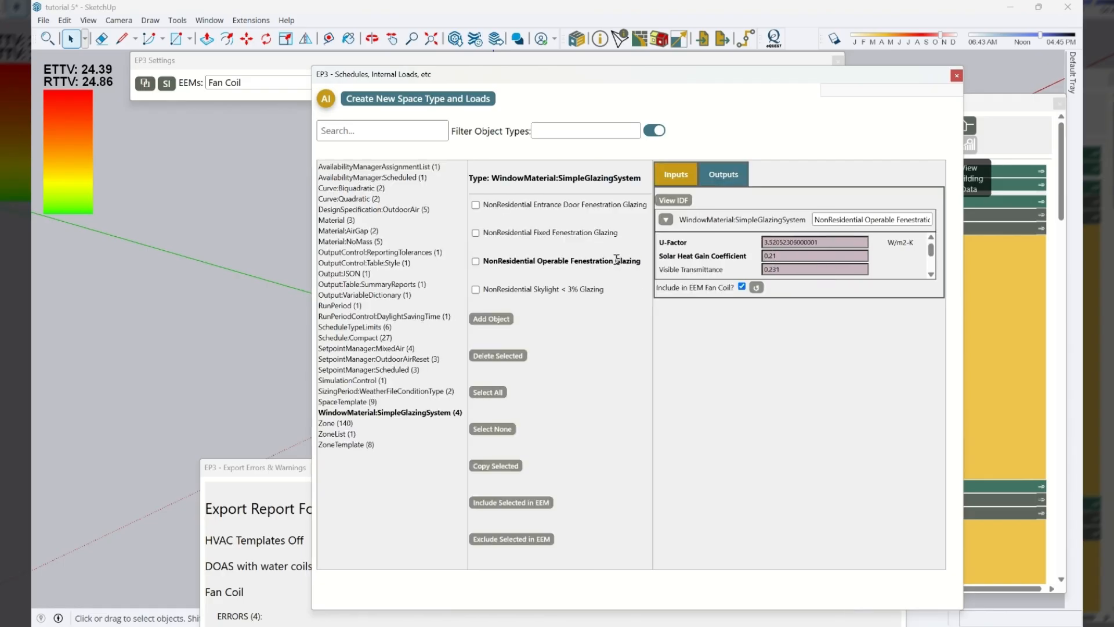
pyautogui.click(584, 290)
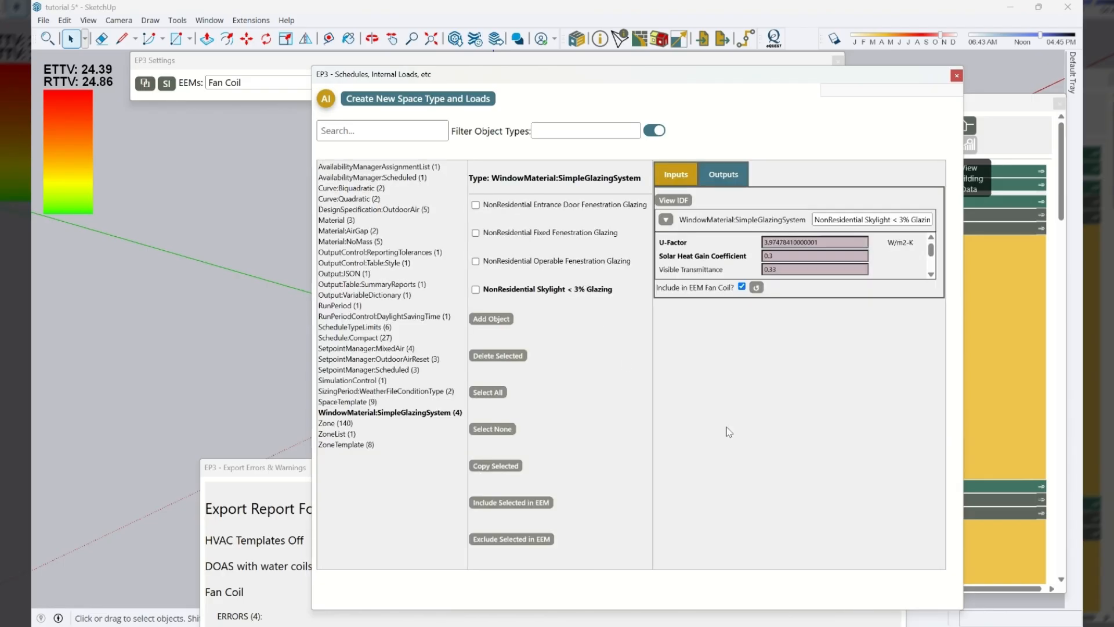
pyautogui.click(956, 75)
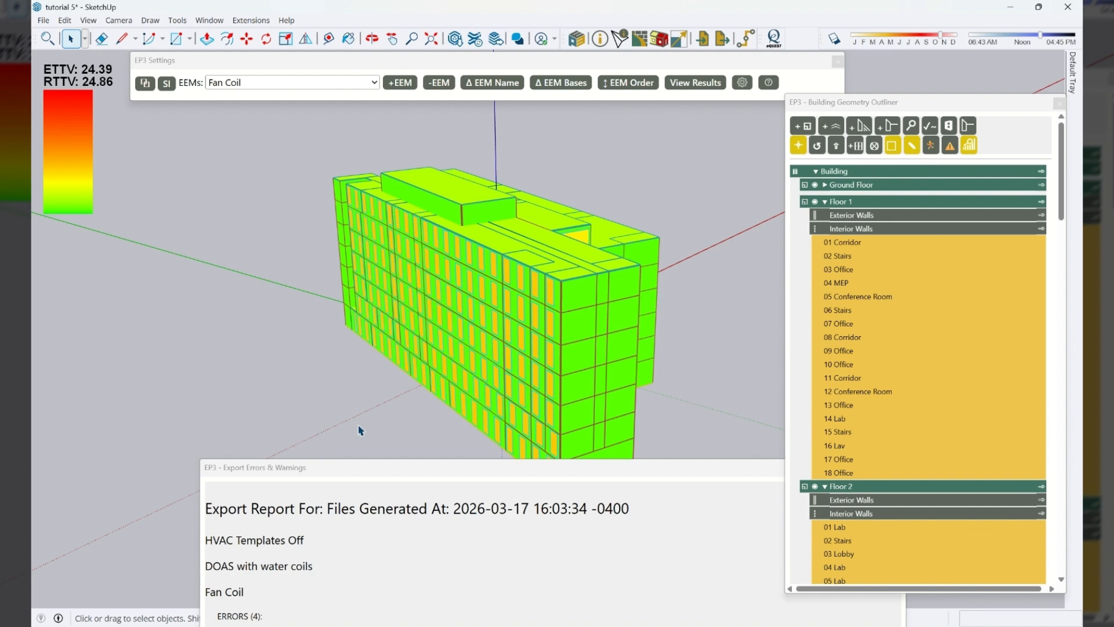
# Close the export errors report and add a new EEM named EW Axis Building, based on Fan Coil
pyautogui.click(611, 485)
pyautogui.click(899, 469)
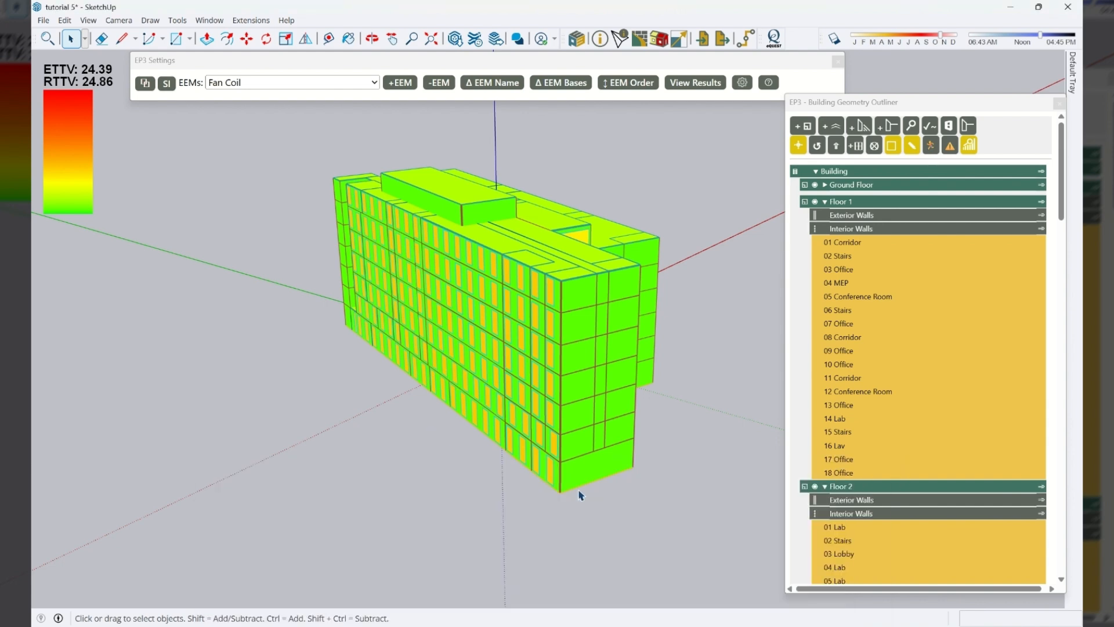
pyautogui.click(402, 83)
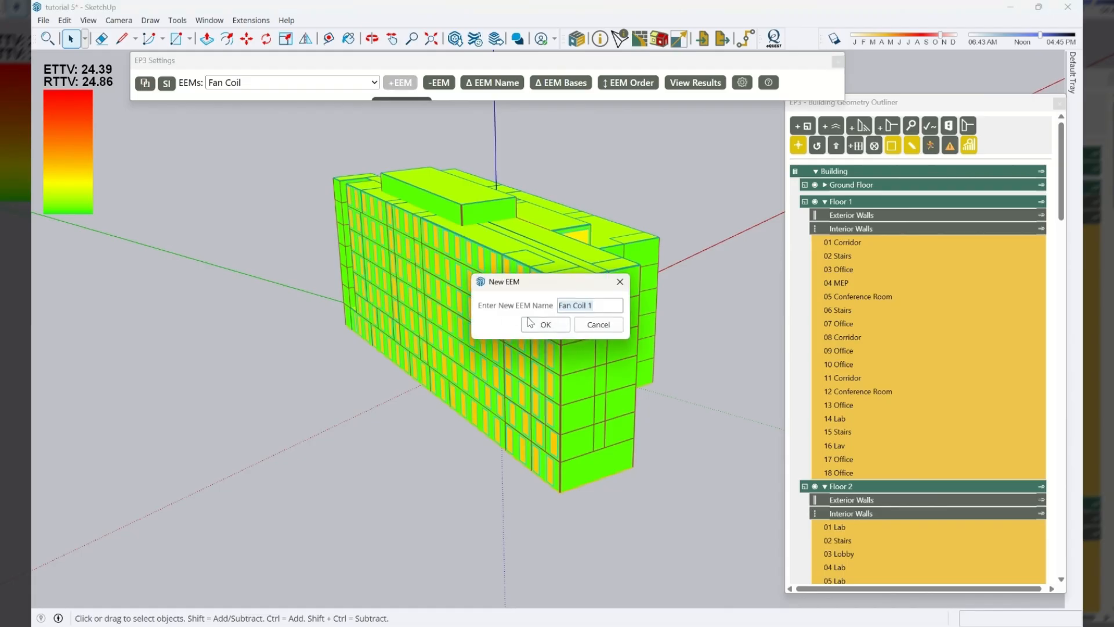
pyautogui.write('0')
pyautogui.press('BackSpace')
pyautogui.press('BackSpace')
pyautogui.press('BackSpace')
pyautogui.press('BackSpace')
pyautogui.press('BackSpace')
pyautogui.press('BackSpace')
pyautogui.press('BackSpace')
pyautogui.press('BackSpace')
pyautogui.press('BackSpace')
pyautogui.press('BackSpace')
pyautogui.press('BackSpace')
pyautogui.press('BackSpace')
pyautogui.press('BackSpace')
pyautogui.press('BackSpace')
pyautogui.press('BackSpace')
pyautogui.press('BackSpace')
pyautogui.press('BackSpace')
pyautogui.press('BackSpace')
pyautogui.press('Return')
# Make EW Axis Building the active EEM and return to the building model
pyautogui.click(275, 83)
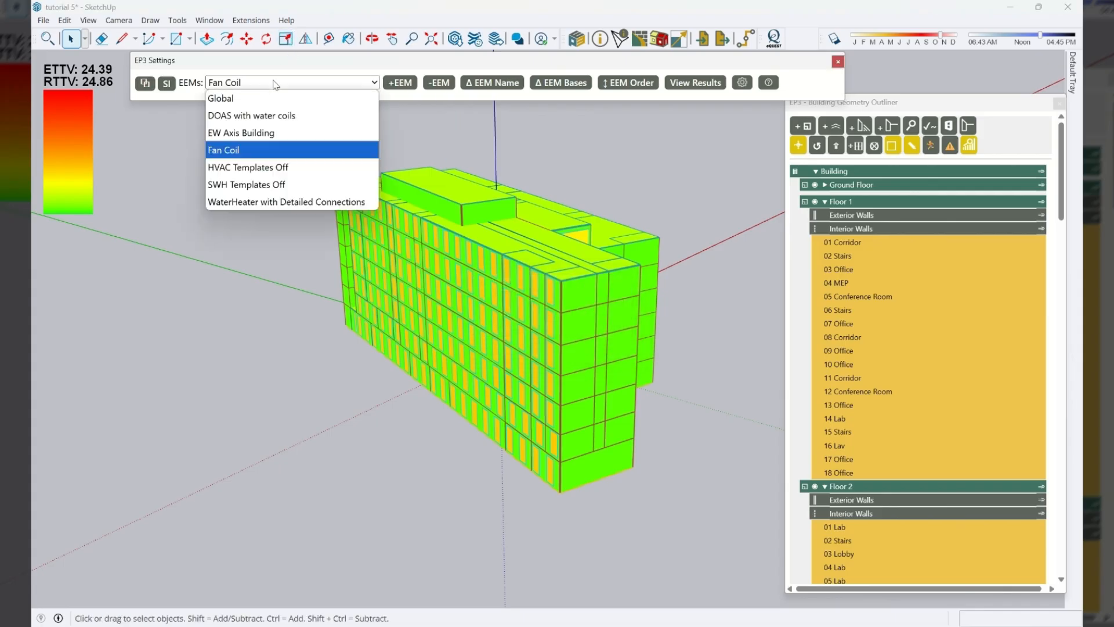
pyautogui.click(269, 132)
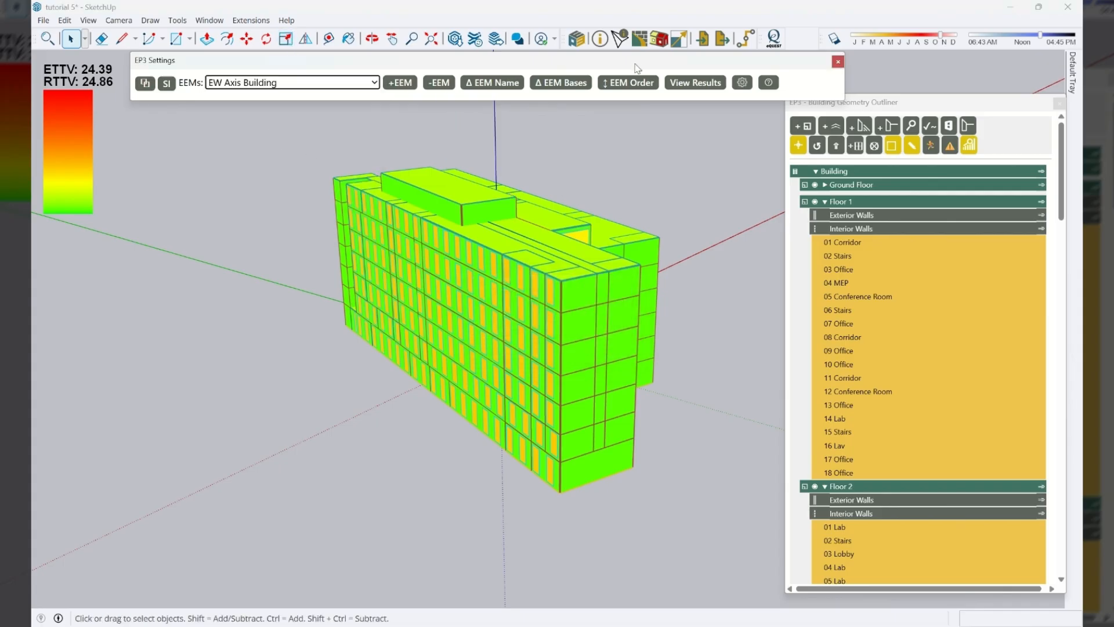
pyautogui.click(641, 331)
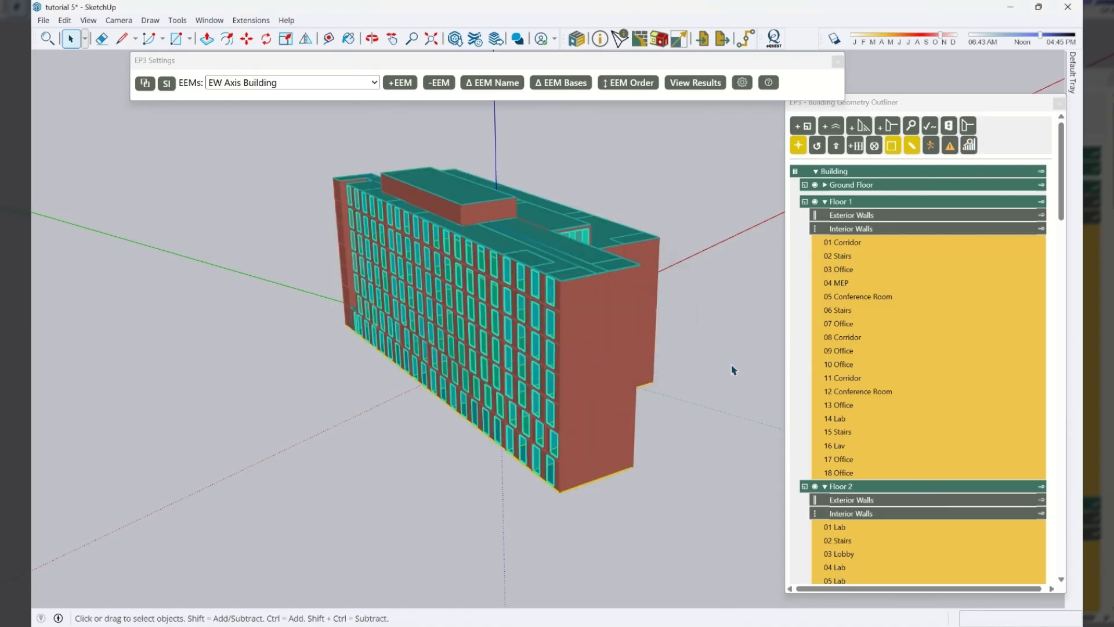
# Set the building's North Axis to 0 deg in the EW Axis Building EEM and close the object information
pyautogui.click(619, 38)
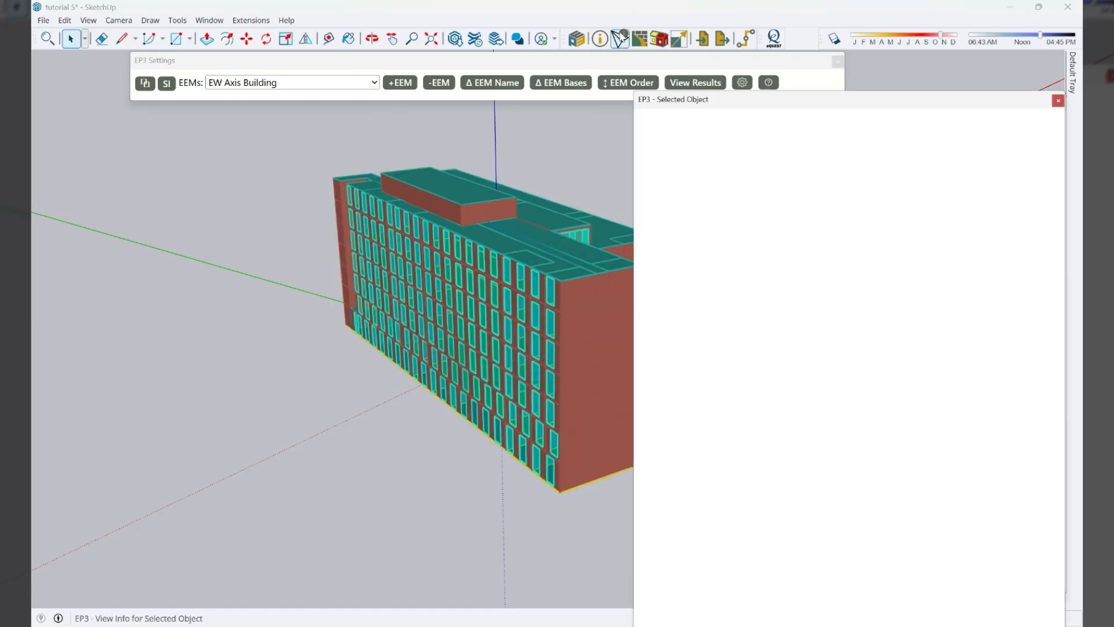
pyautogui.moveTo(833, 105); pyautogui.dragTo(384, 123)
pyautogui.click(873, 171)
pyautogui.moveTo(444, 242); pyautogui.dragTo(320, 242)
pyautogui.write('0')
pyautogui.press('Tab')
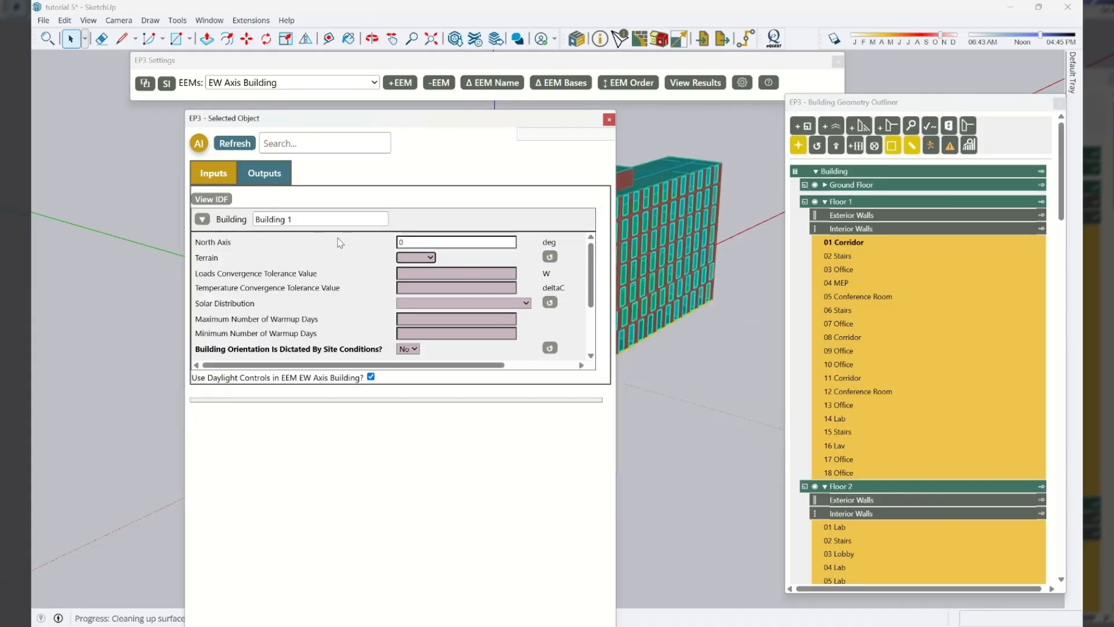
pyautogui.moveTo(501, 120); pyautogui.dragTo(445, 304)
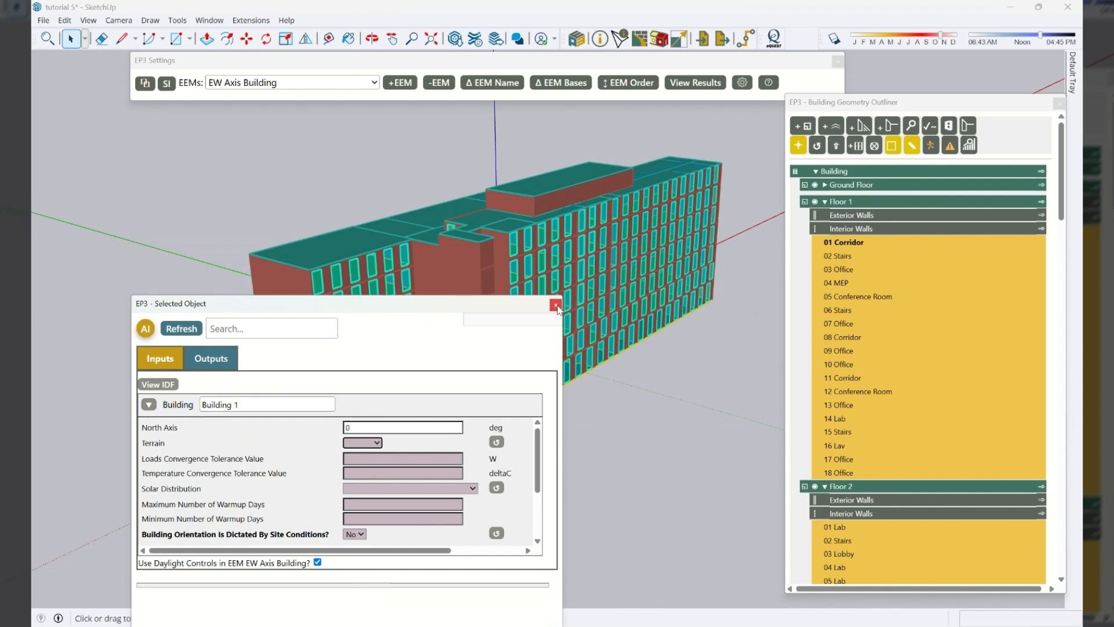
pyautogui.click(555, 308)
# Assign Fan Coil as the base of the EW Axis Building EEM
pyautogui.moveTo(660, 259); pyautogui.dragTo(191, 416, button='middle')
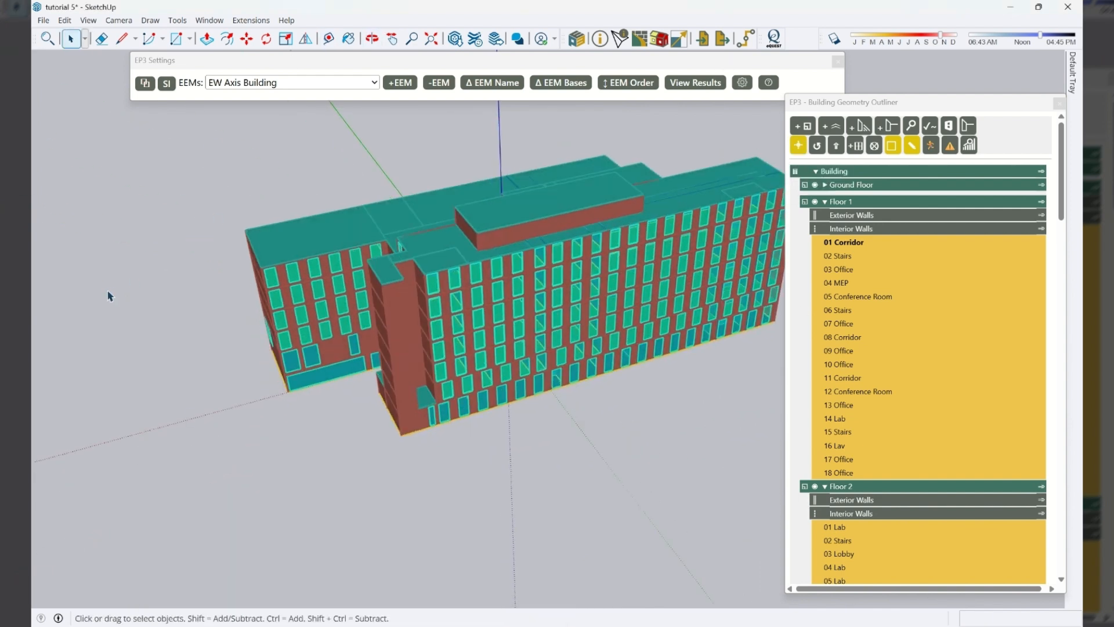
pyautogui.scroll(-1, 91, 323)
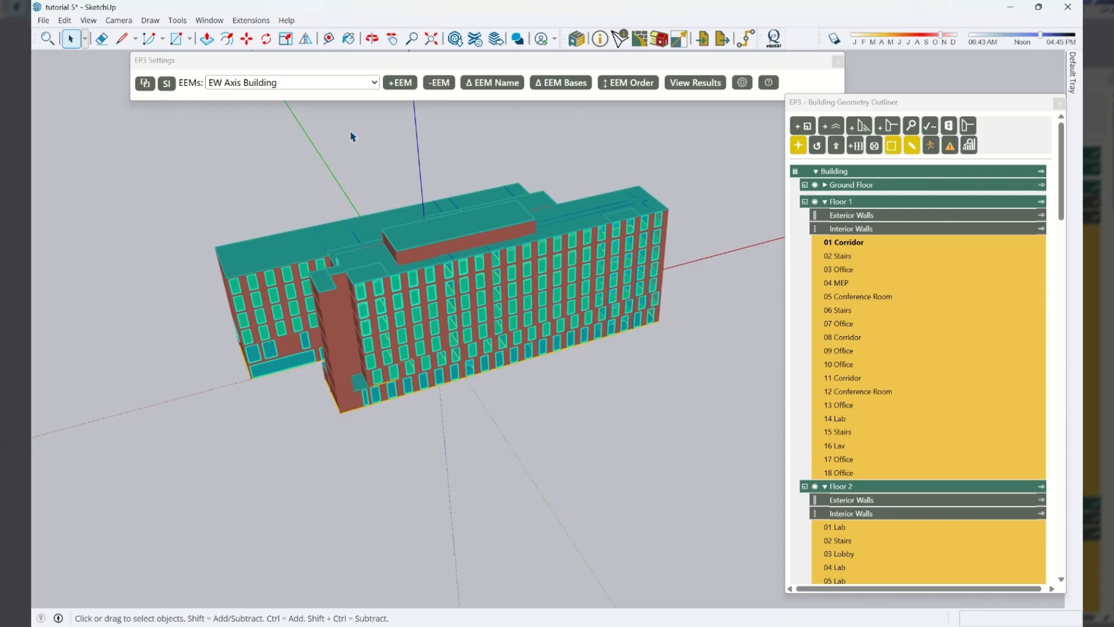
pyautogui.click(561, 85)
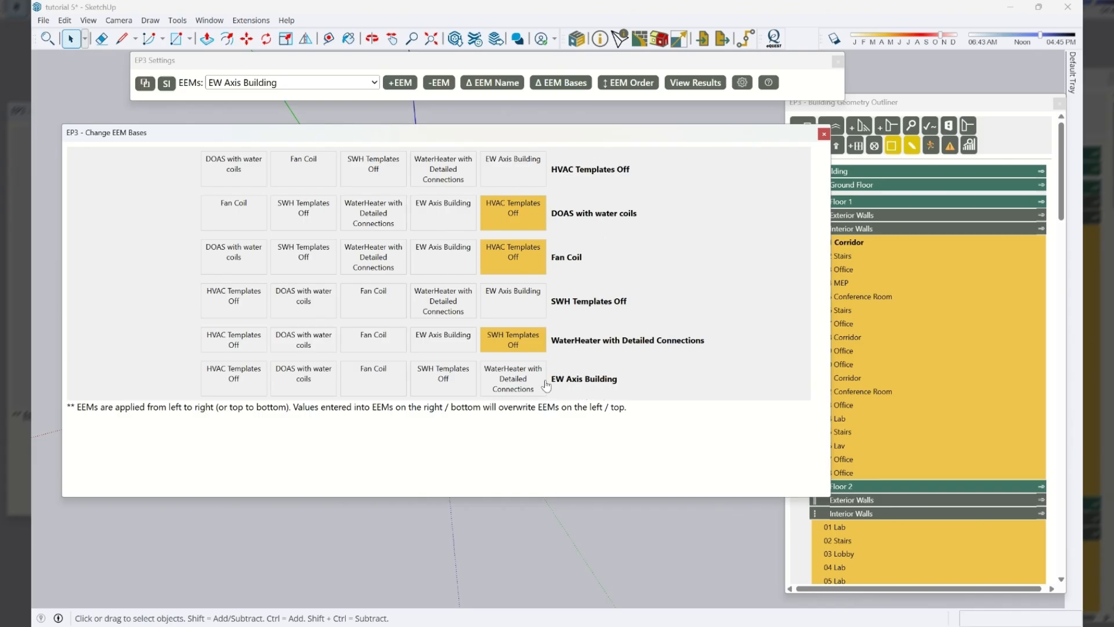
pyautogui.moveTo(551, 380); pyautogui.dragTo(625, 383)
pyautogui.click(641, 384)
pyautogui.click(370, 381)
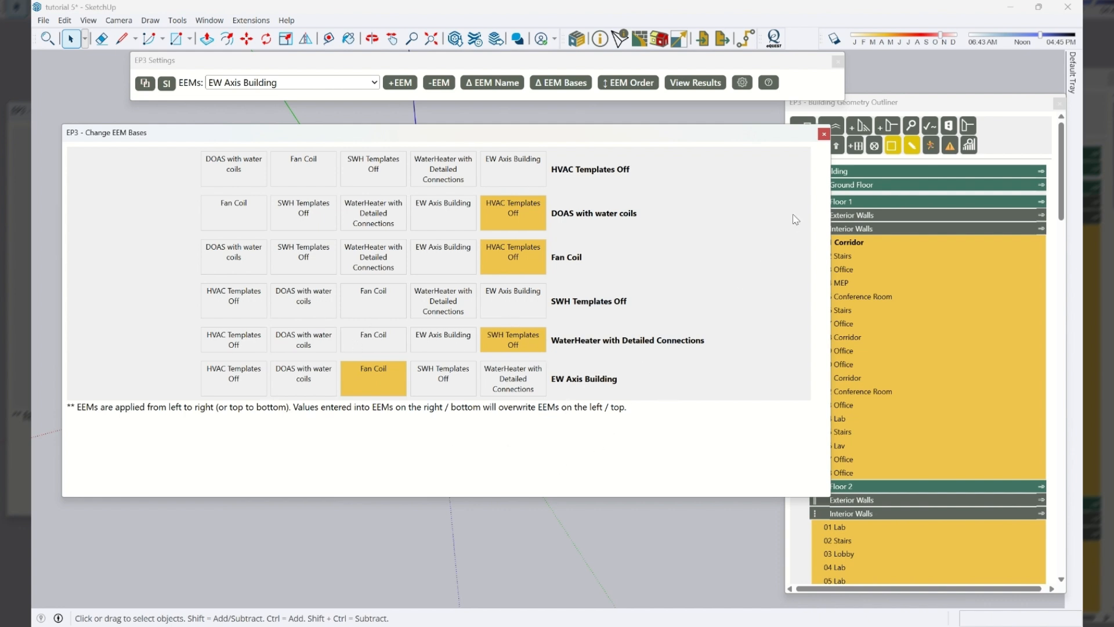
pyautogui.click(823, 134)
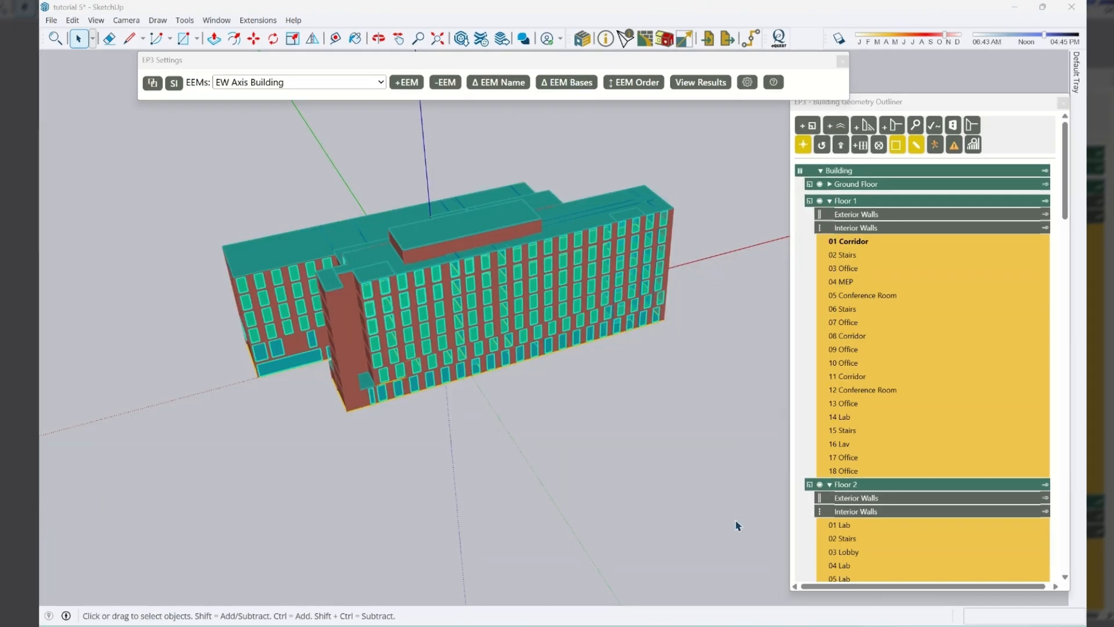
# Make Global the active EEM and add a site shading group to the model
pyautogui.moveTo(460, 360); pyautogui.dragTo(547, 309, button='middle')
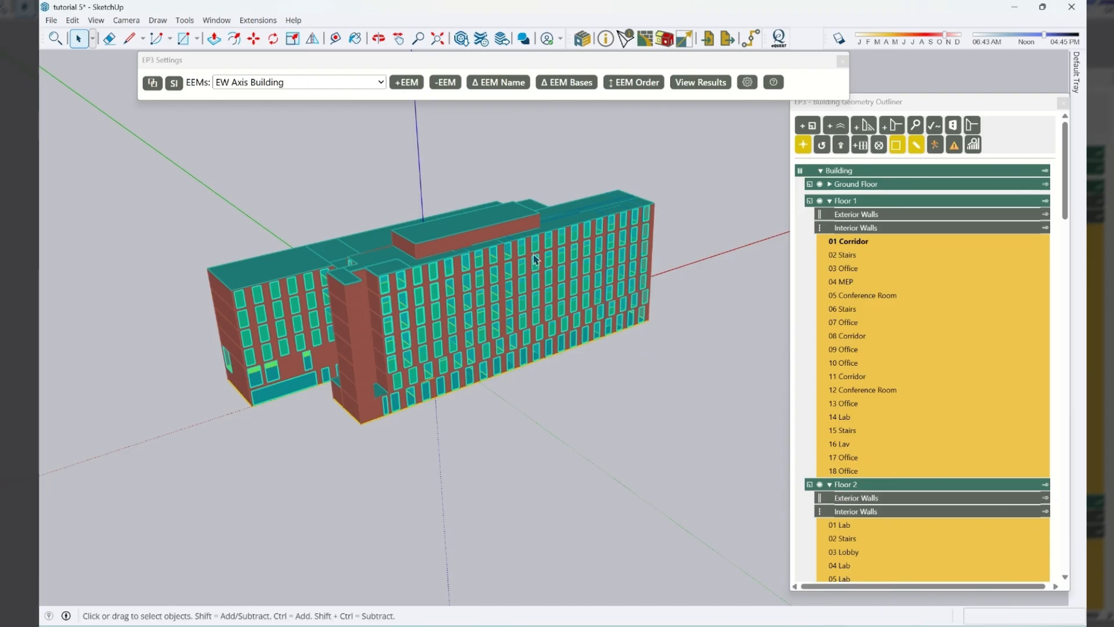
pyautogui.moveTo(478, 325); pyautogui.dragTo(487, 367, button='middle')
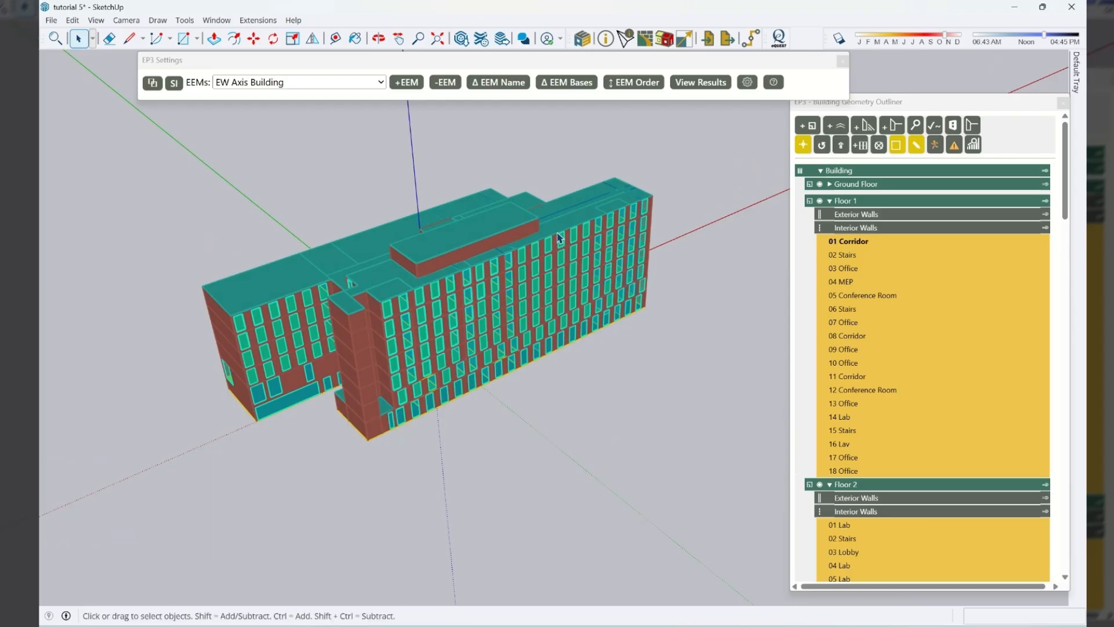
pyautogui.moveTo(557, 235); pyautogui.dragTo(505, 250, button='middle')
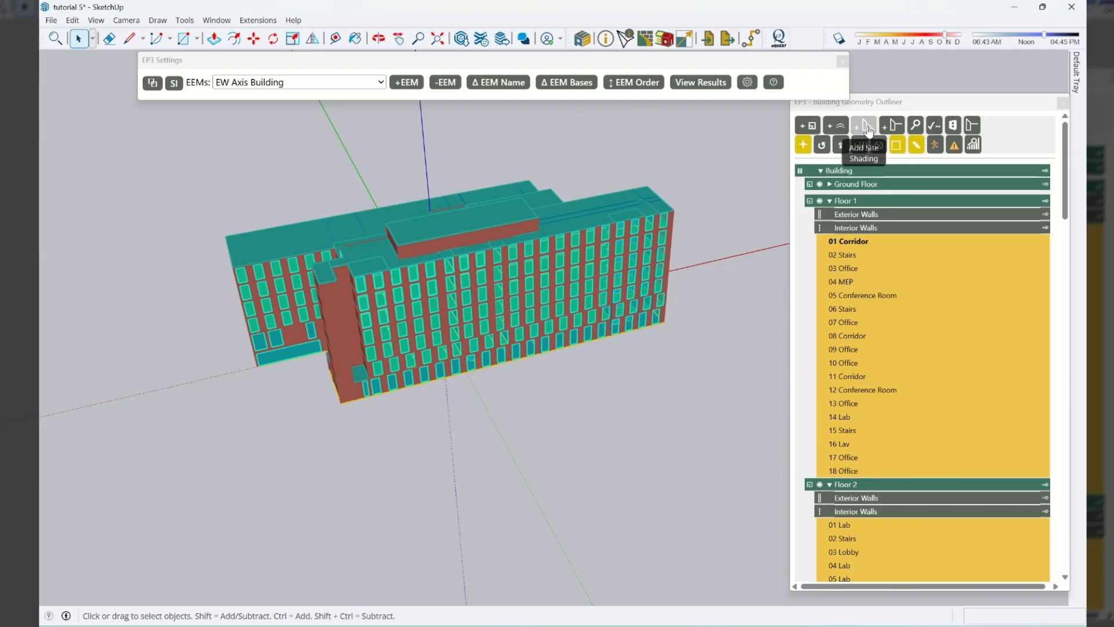
pyautogui.click(302, 84)
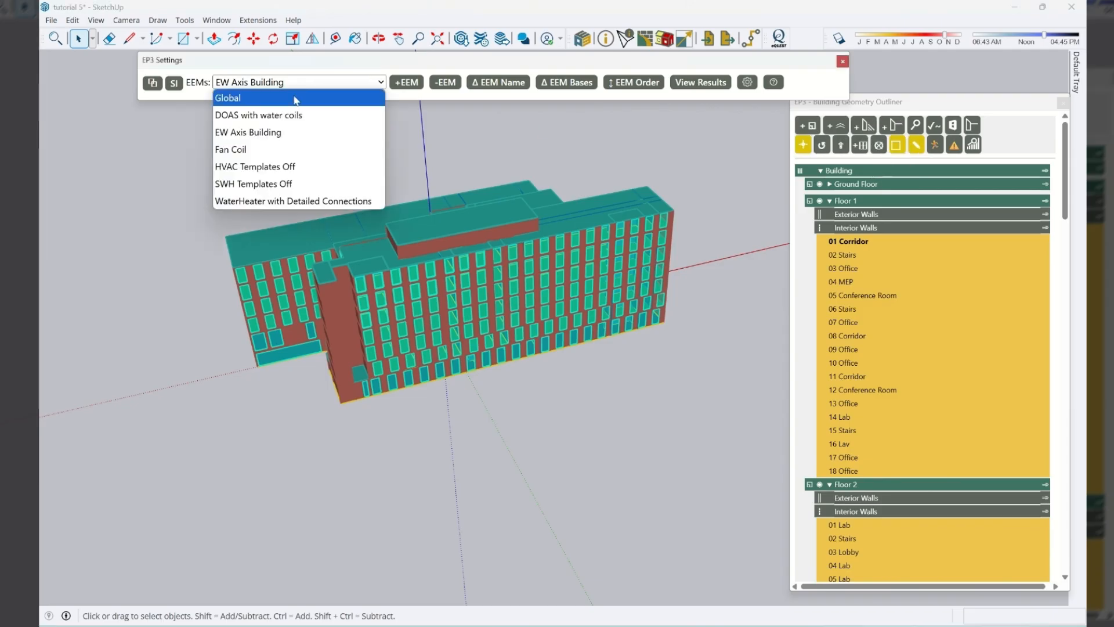
pyautogui.click(296, 97)
pyautogui.moveTo(680, 371); pyautogui.dragTo(234, 196, button='middle')
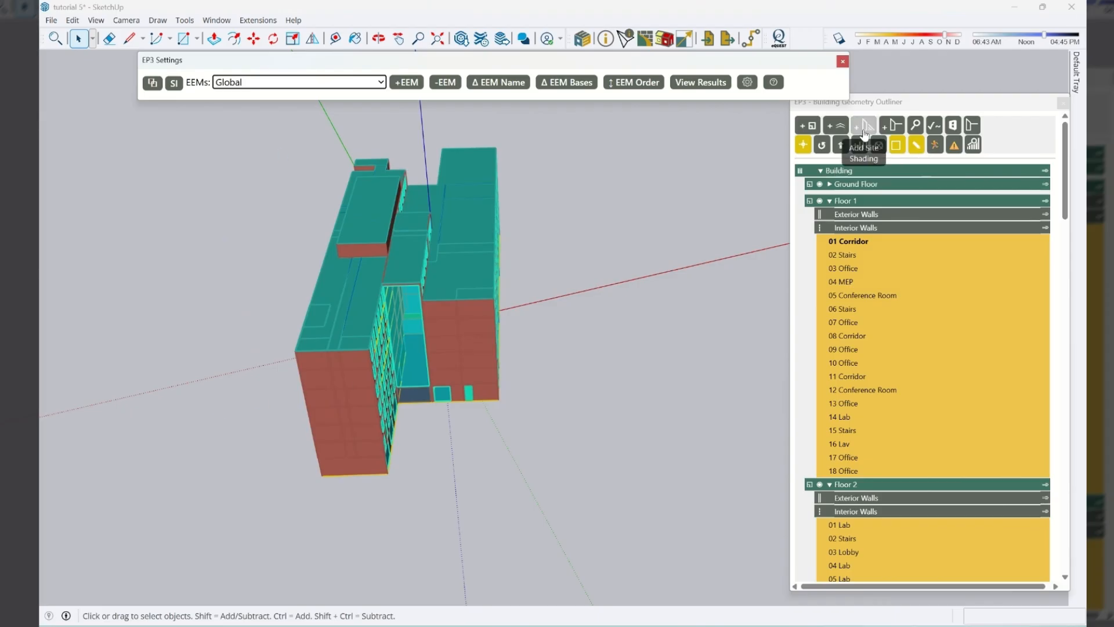
pyautogui.click(900, 147)
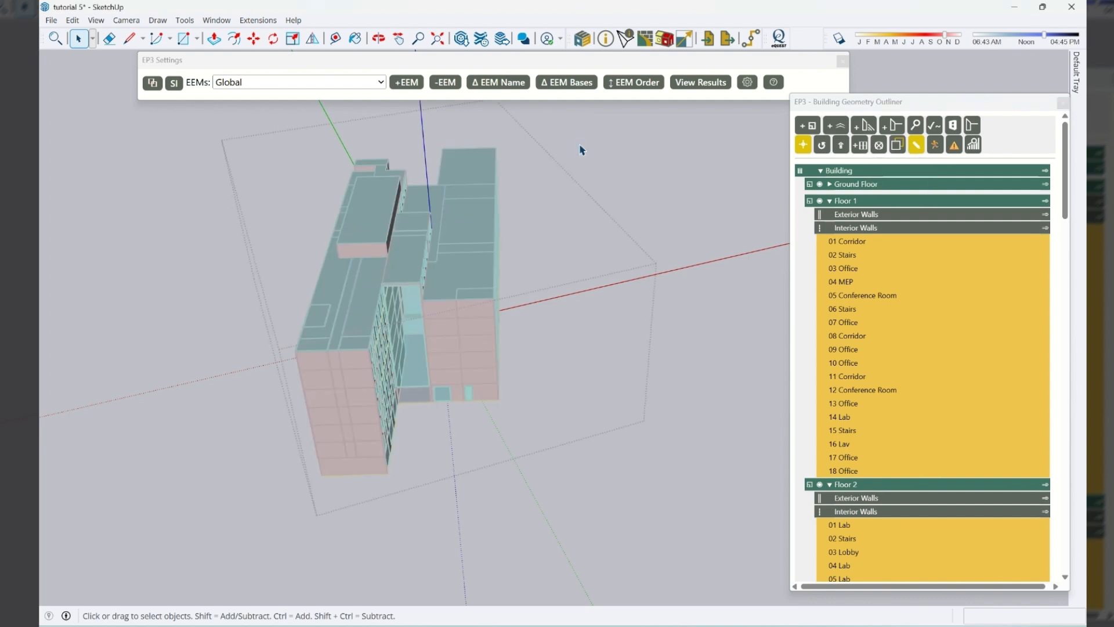
# Sketch a rectangle about 33.7 m by 15.2 m on the ground beside the building for the site shading
pyautogui.scroll(-2, 251, 367)
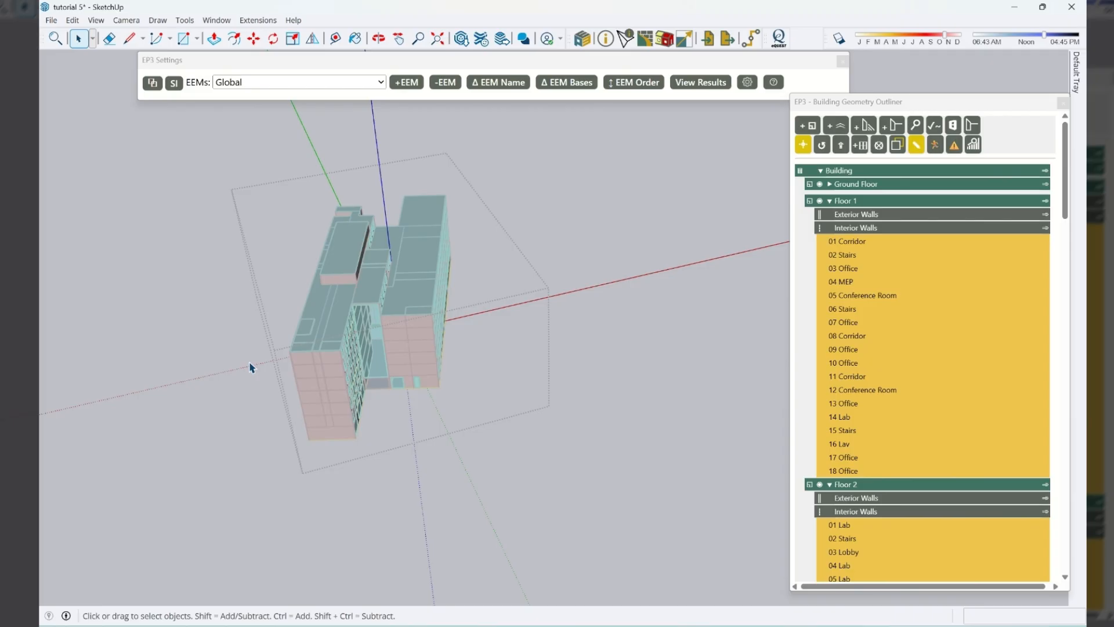
pyautogui.moveTo(500, 298); pyautogui.dragTo(539, 509, button='middle')
pyautogui.press('r')
pyautogui.click(521, 516)
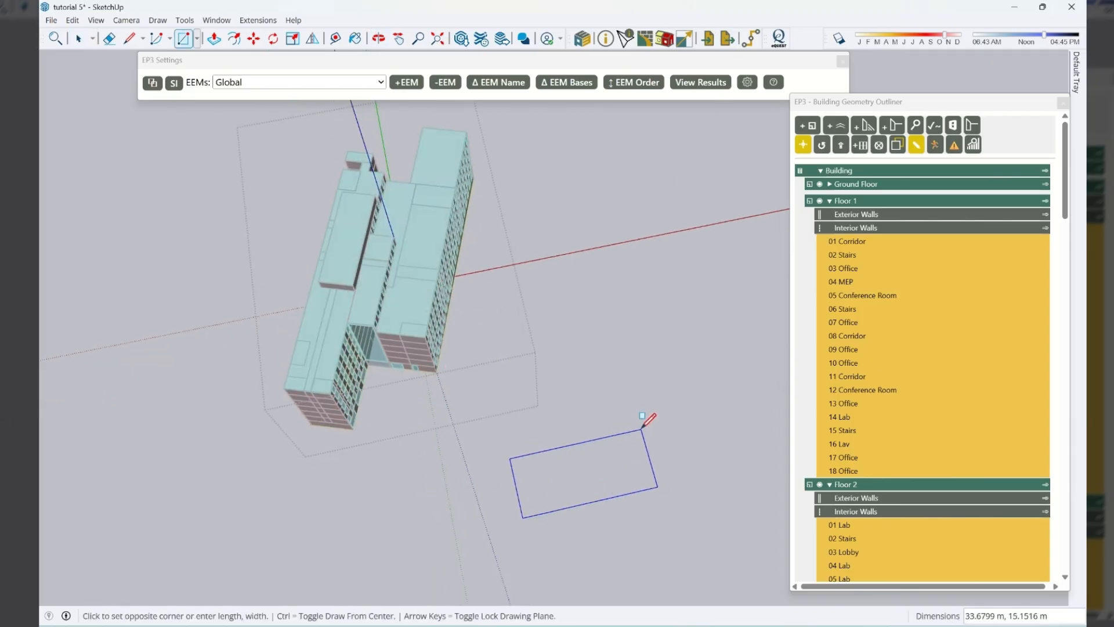
pyautogui.click(641, 430)
# Extrude the ground rectangle upward into a tall neighbouring block and leave the site shading group
pyautogui.press('space')
pyautogui.click(597, 475)
pyautogui.press('p')
pyautogui.click(567, 480)
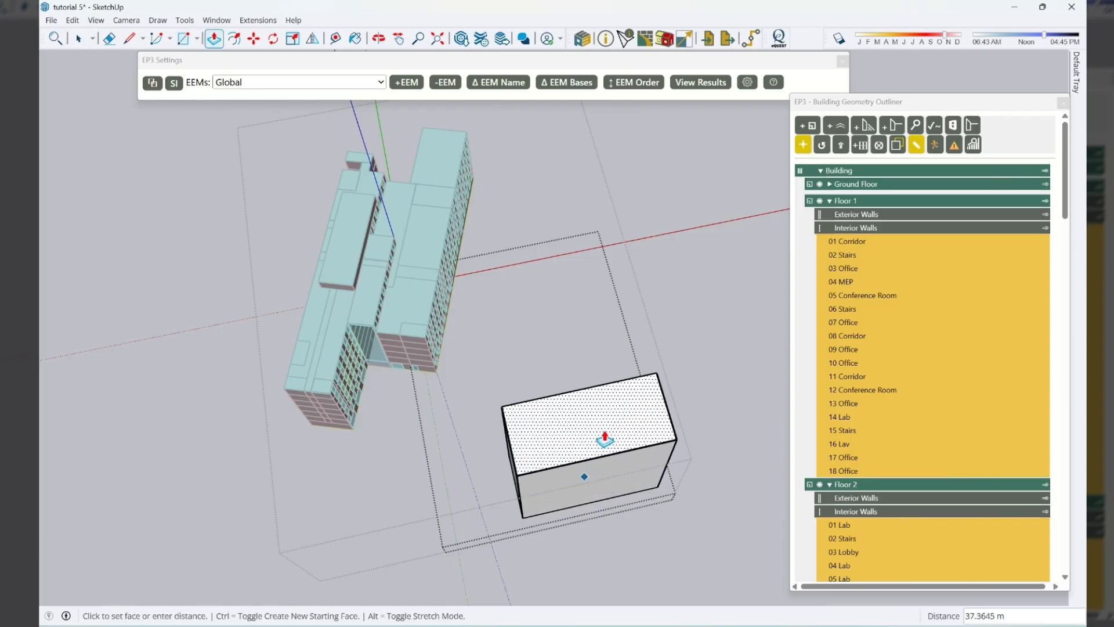
pyautogui.click(586, 472)
pyautogui.moveTo(528, 513); pyautogui.dragTo(664, 406, button='middle')
pyautogui.press('space')
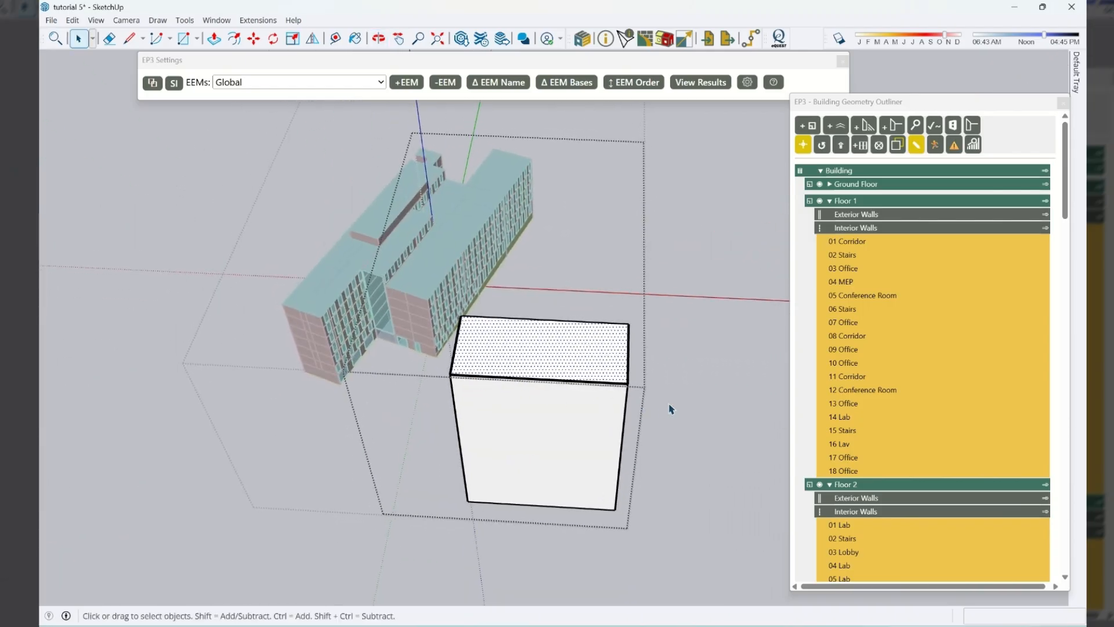
pyautogui.click(714, 433)
pyautogui.click(693, 484)
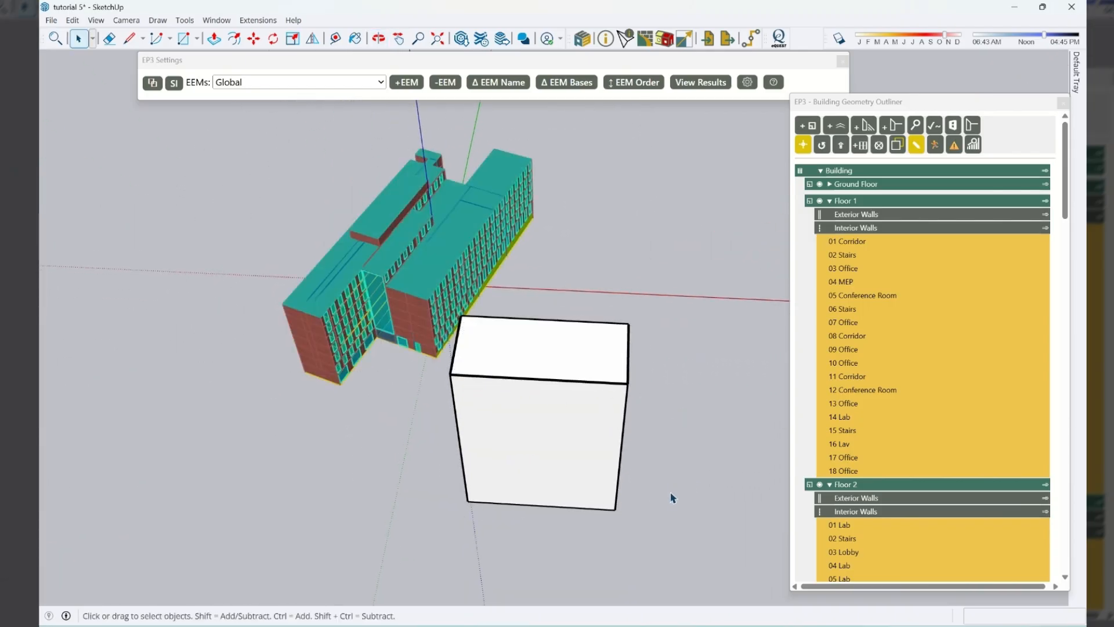
# Make EW Axis Building the active EEM and add a building shading group
pyautogui.click(284, 84)
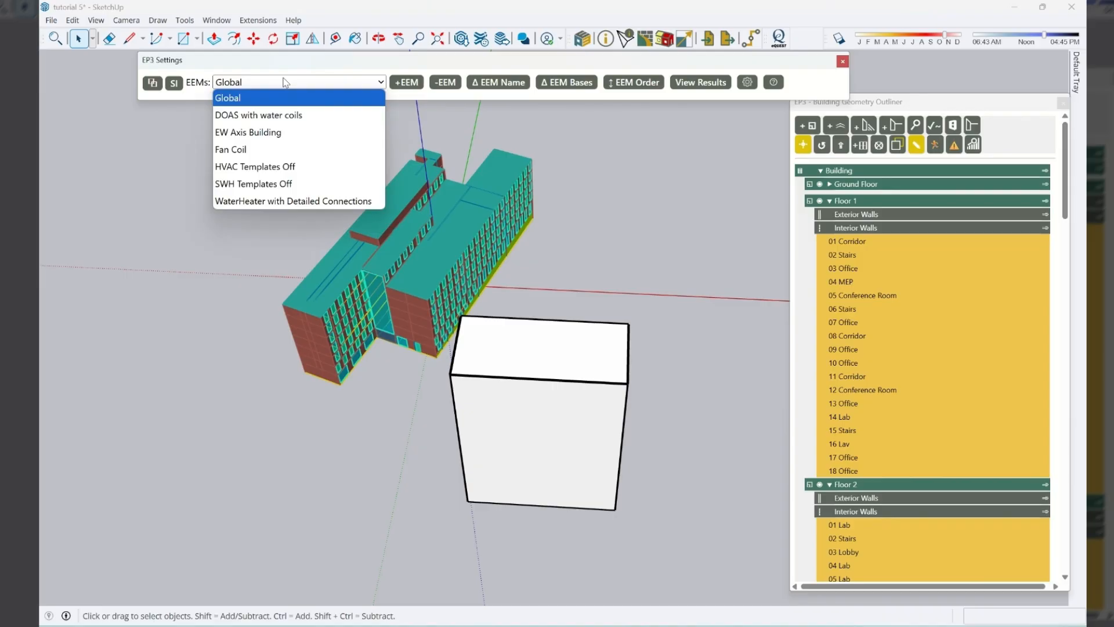
pyautogui.click(258, 134)
pyautogui.moveTo(421, 289); pyautogui.dragTo(612, 217, button='middle')
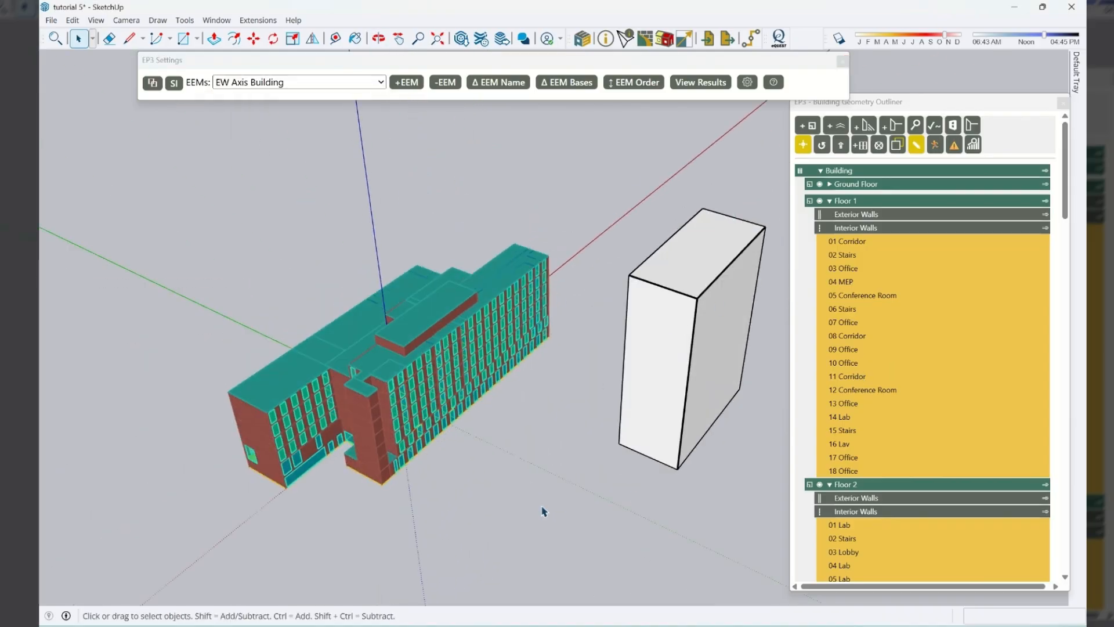
pyautogui.moveTo(655, 365)
pyautogui.mouseDown(button='middle')
pyautogui.moveTo(386, 251)
pyautogui.moveTo(365, 403)
pyautogui.moveTo(714, 298)
pyautogui.moveTo(645, 170)
pyautogui.moveTo(261, 194)
pyautogui.moveTo(615, 378)
pyautogui.moveTo(207, 377)
pyautogui.moveTo(254, 398)
pyautogui.mouseUp(button='middle')
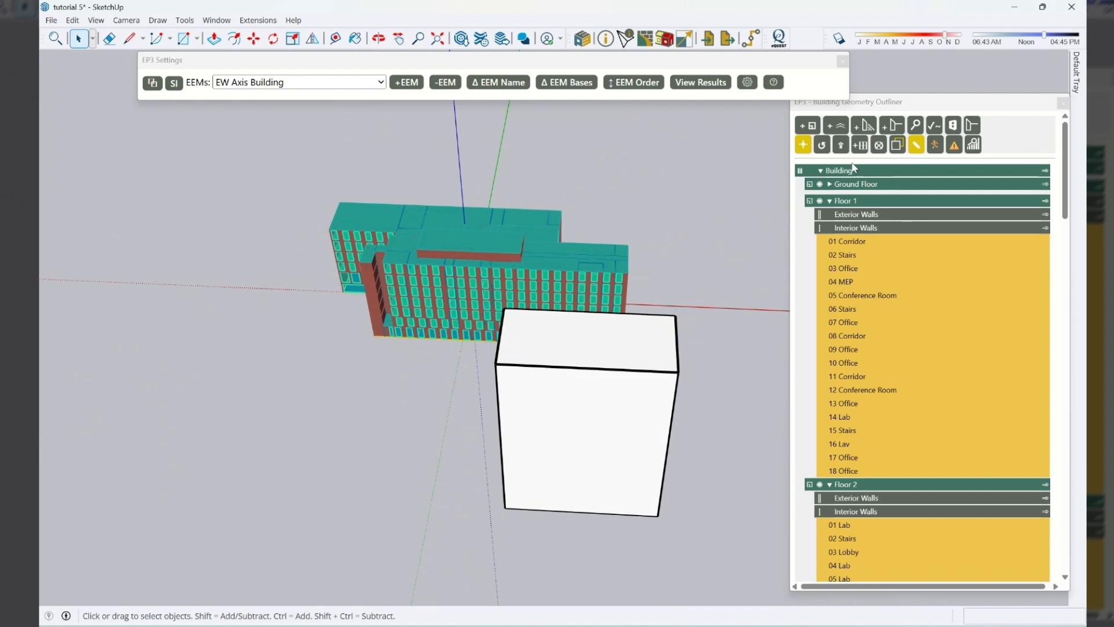
pyautogui.click(892, 126)
# Draw a horizontal overhang 1 m deep and about 65.6 m long along the roof edge of the long window facade
pyautogui.moveTo(348, 436); pyautogui.dragTo(752, 343, button='middle')
pyautogui.scroll(5, 425, 377)
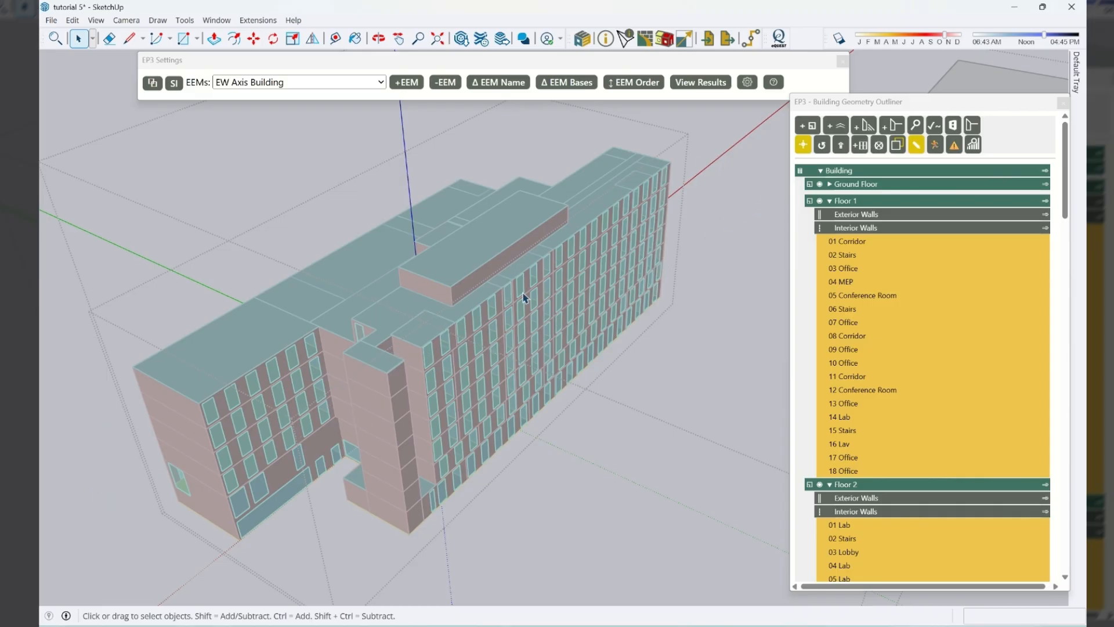
pyautogui.moveTo(191, 390); pyautogui.dragTo(421, 441, button='middle')
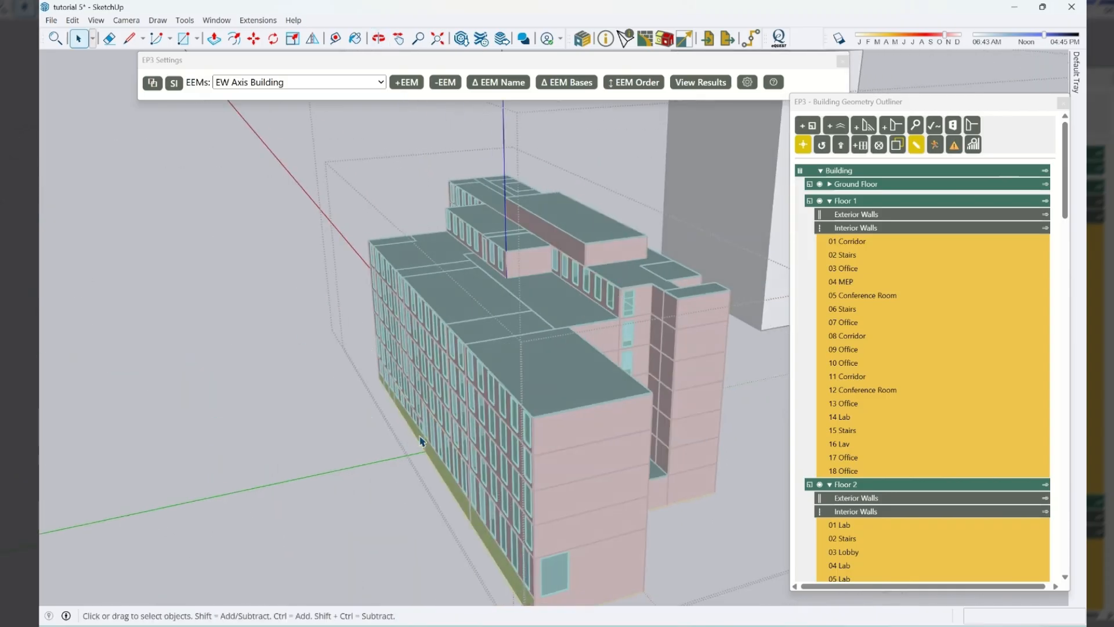
pyautogui.moveTo(701, 352); pyautogui.dragTo(246, 326, button='middle')
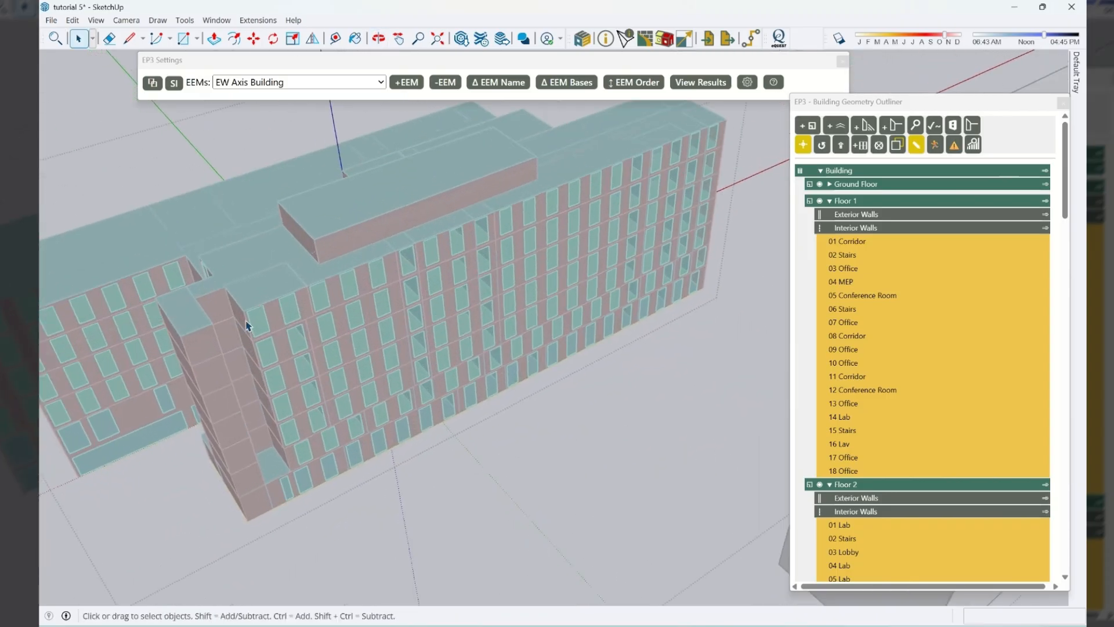
pyautogui.press('l')
pyautogui.click(243, 311)
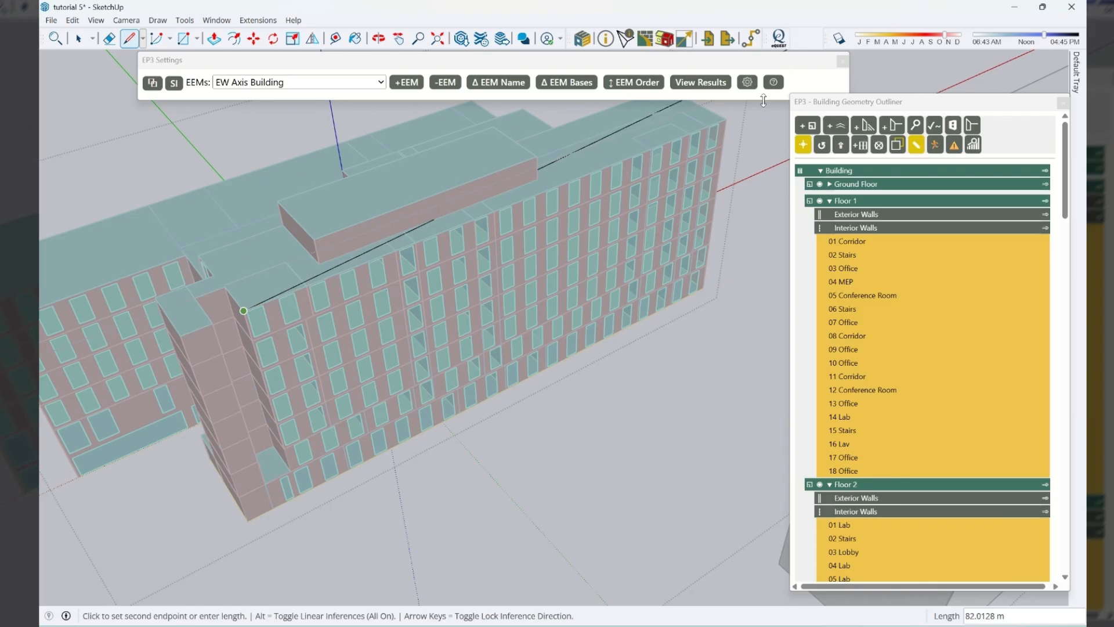
pyautogui.click(727, 119)
pyautogui.write('1')
pyautogui.press('Return')
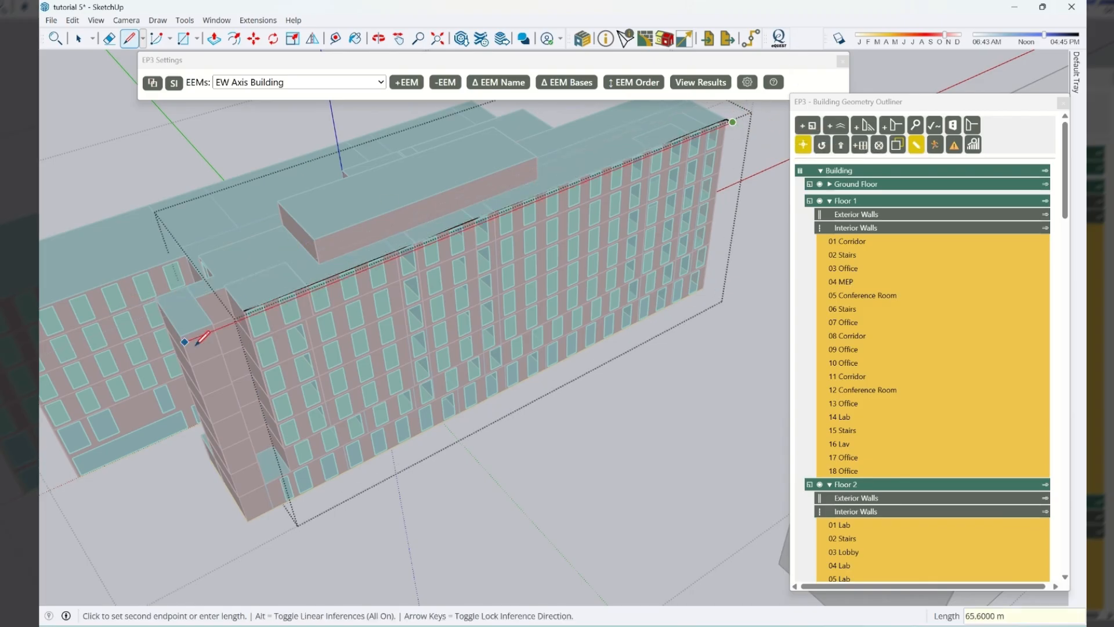
pyautogui.scroll(5, 250, 316)
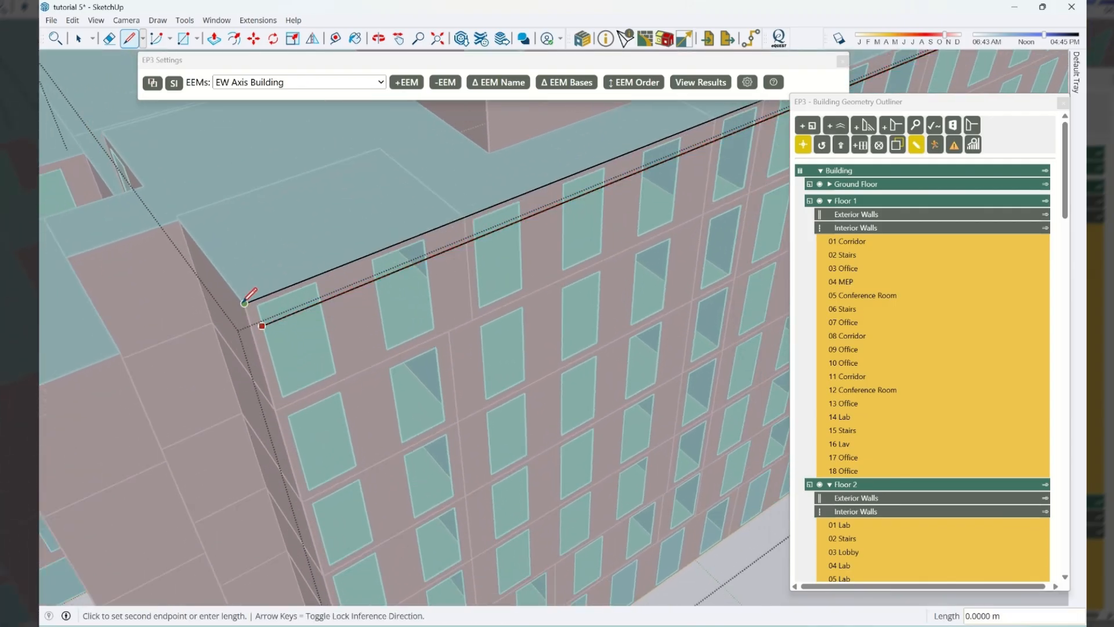
pyautogui.click(244, 302)
# Rotate the overhang face 30 degrees downward about its inner edge along the roof line
pyautogui.press('space')
pyautogui.click(261, 312)
pyautogui.moveTo(319, 324); pyautogui.dragTo(491, 342, button='middle')
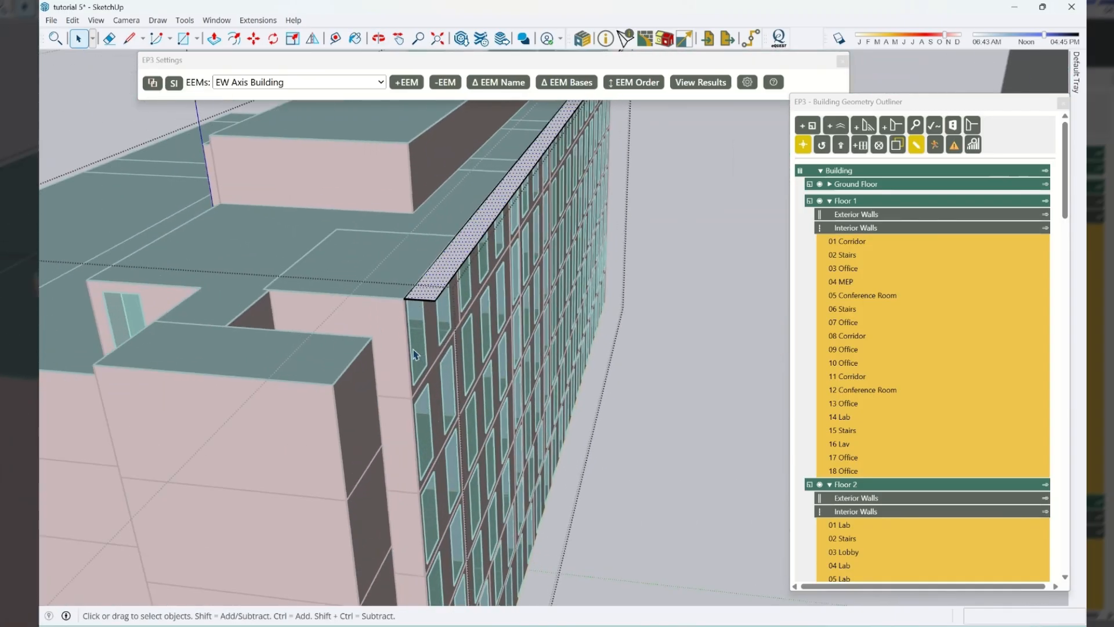
pyautogui.press('q')
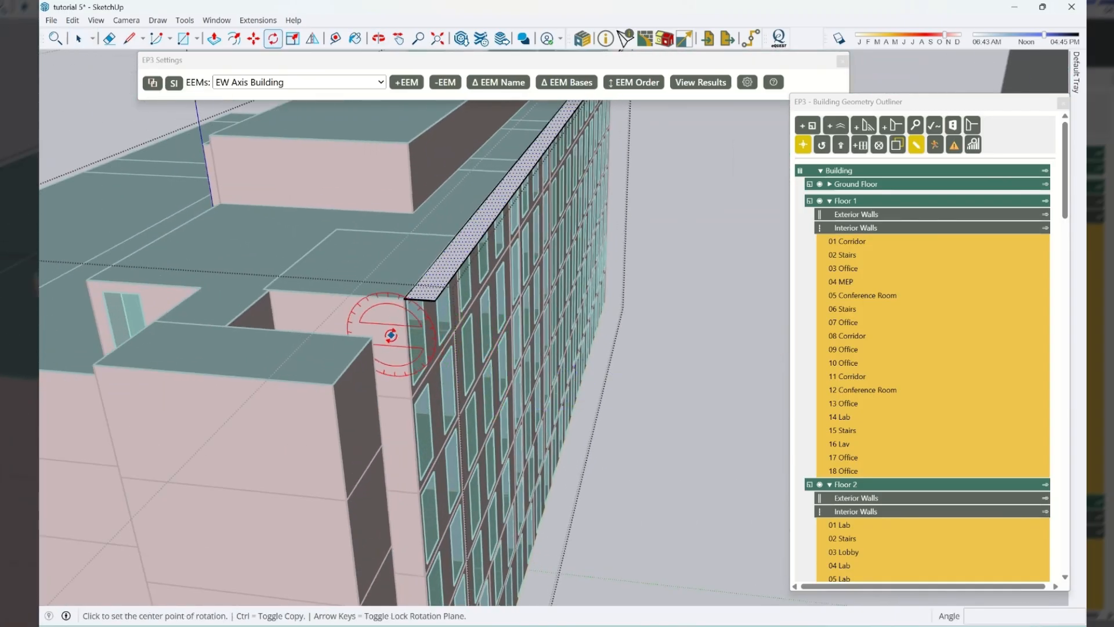
pyautogui.click(405, 299)
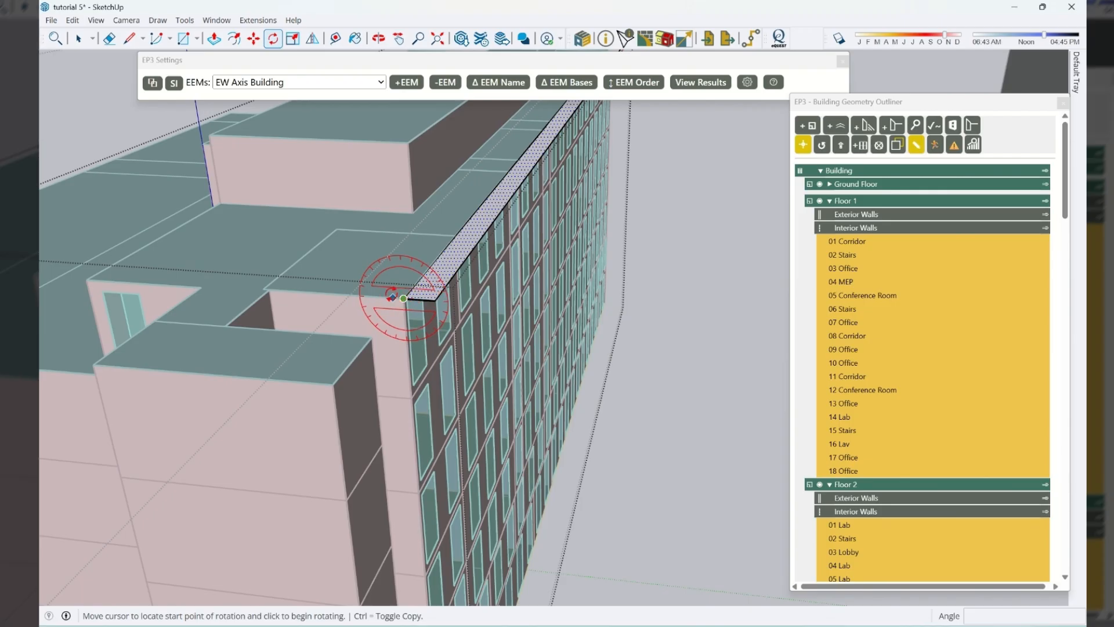
pyautogui.press('Escape')
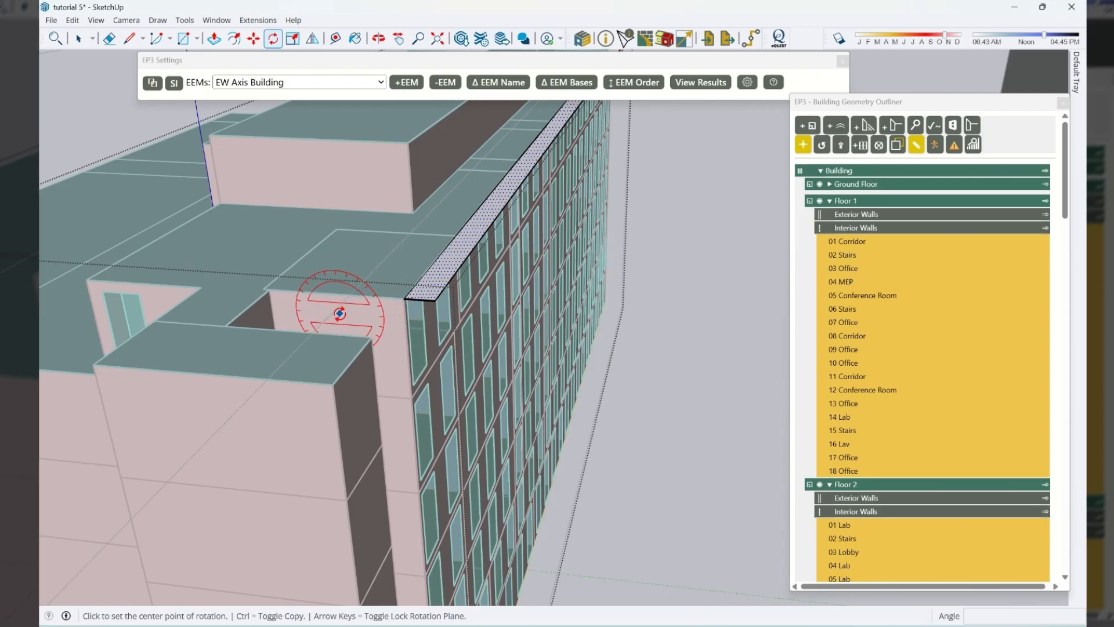
pyautogui.press('Down')
pyautogui.click(404, 299)
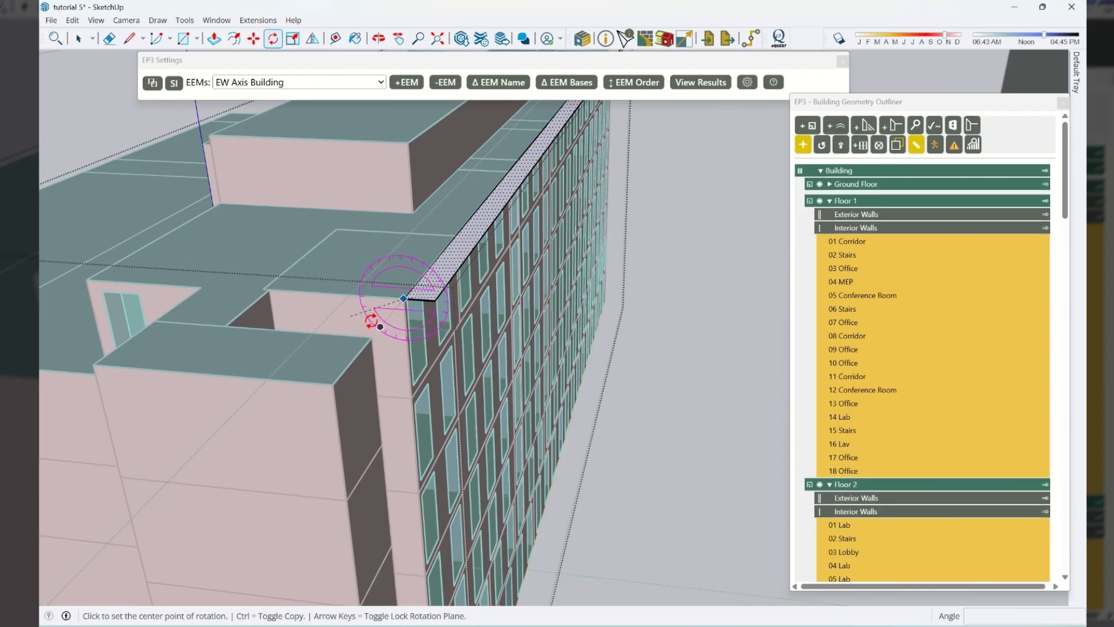
pyautogui.click(403, 298)
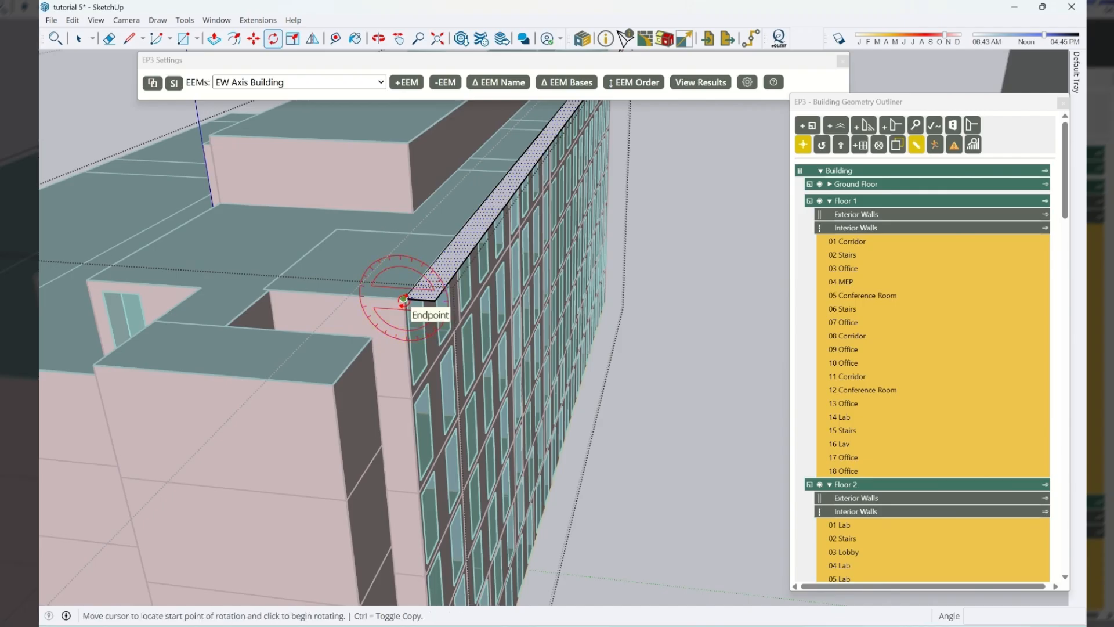
pyautogui.click(436, 300)
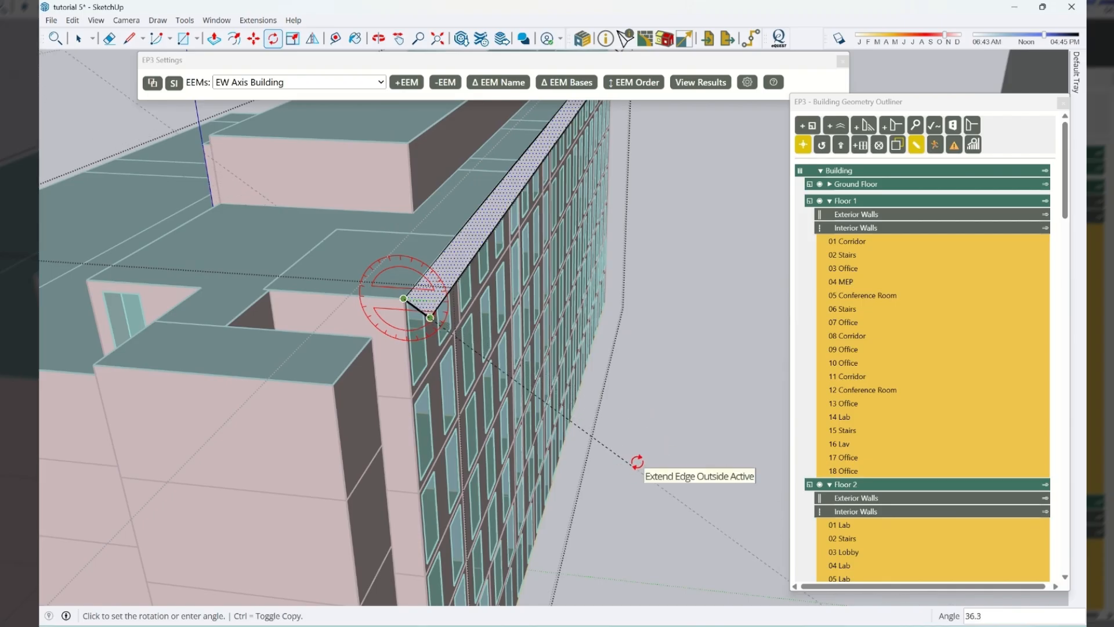
pyautogui.write('30')
pyautogui.press('Return')
pyautogui.press('space')
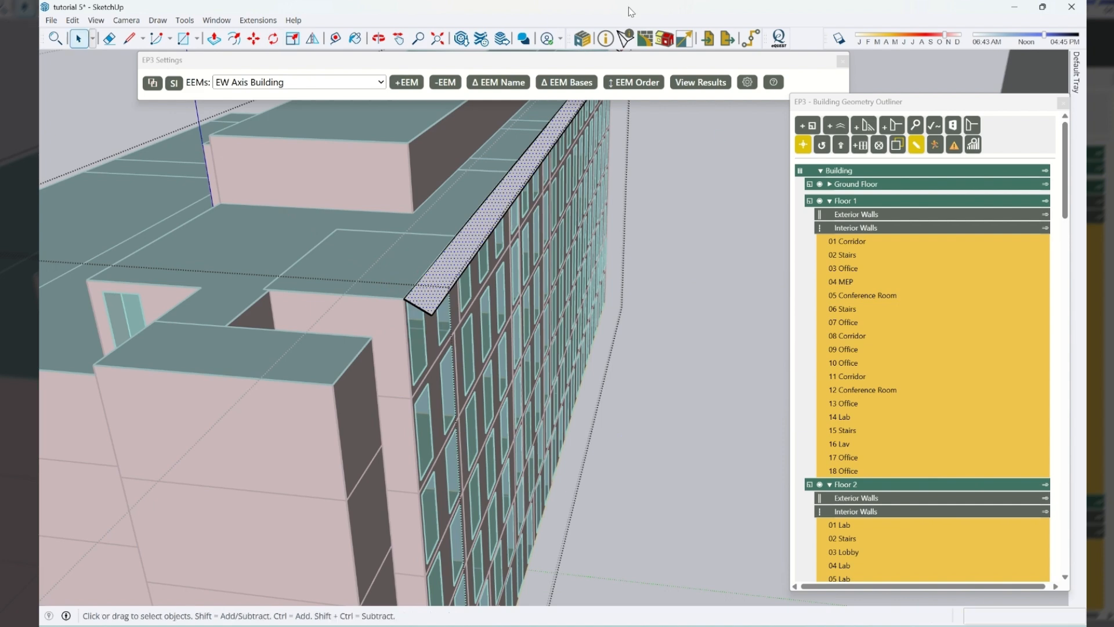
# Copy the tilted overhang straight down at 1.5 m spacing, making 20 copies over the long window facade
pyautogui.moveTo(443, 325); pyautogui.dragTo(468, 324, button='middle')
pyautogui.press('m')
pyautogui.press('ctrl')
pyautogui.click(464, 255)
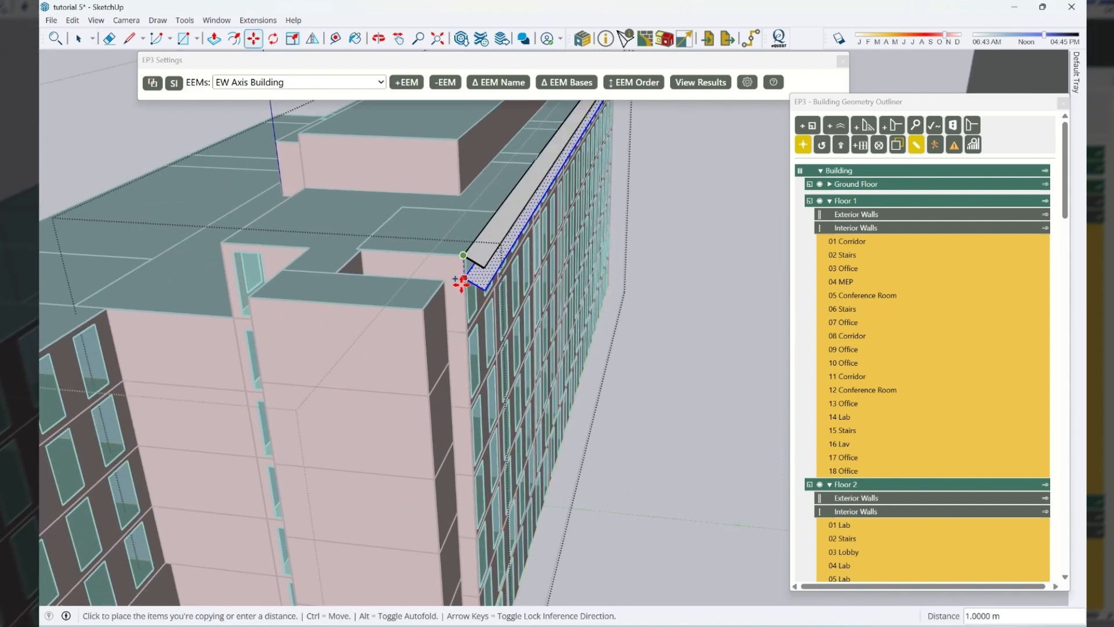
pyautogui.write('1.5m')
pyautogui.press('Return')
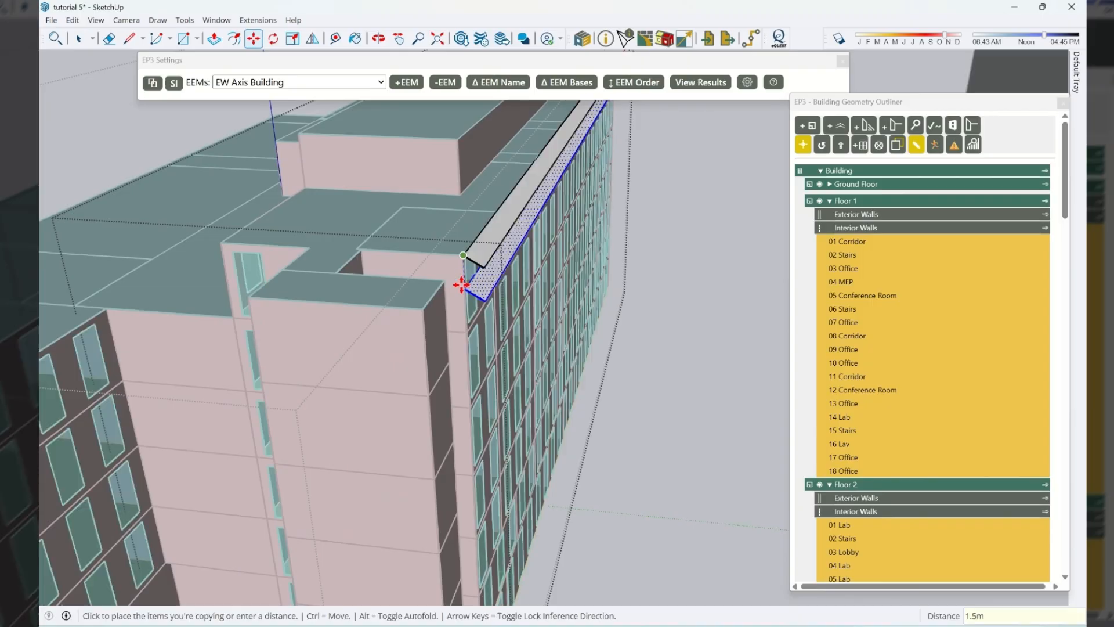
pyautogui.write('20')
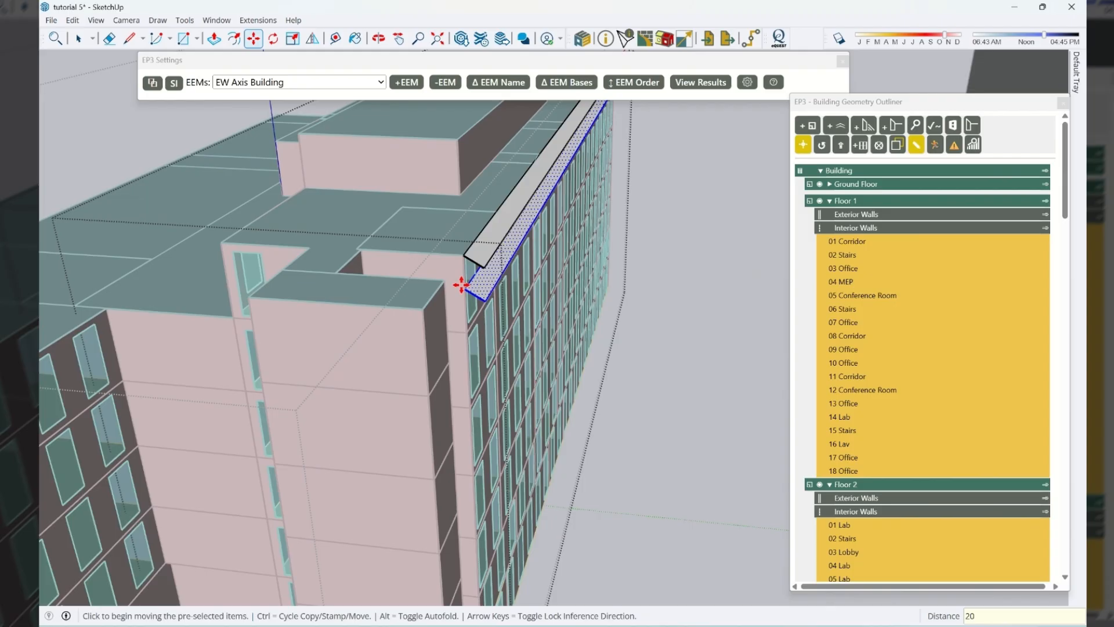
pyautogui.write('x')
pyautogui.press('Return')
pyautogui.scroll(-3, 450, 281)
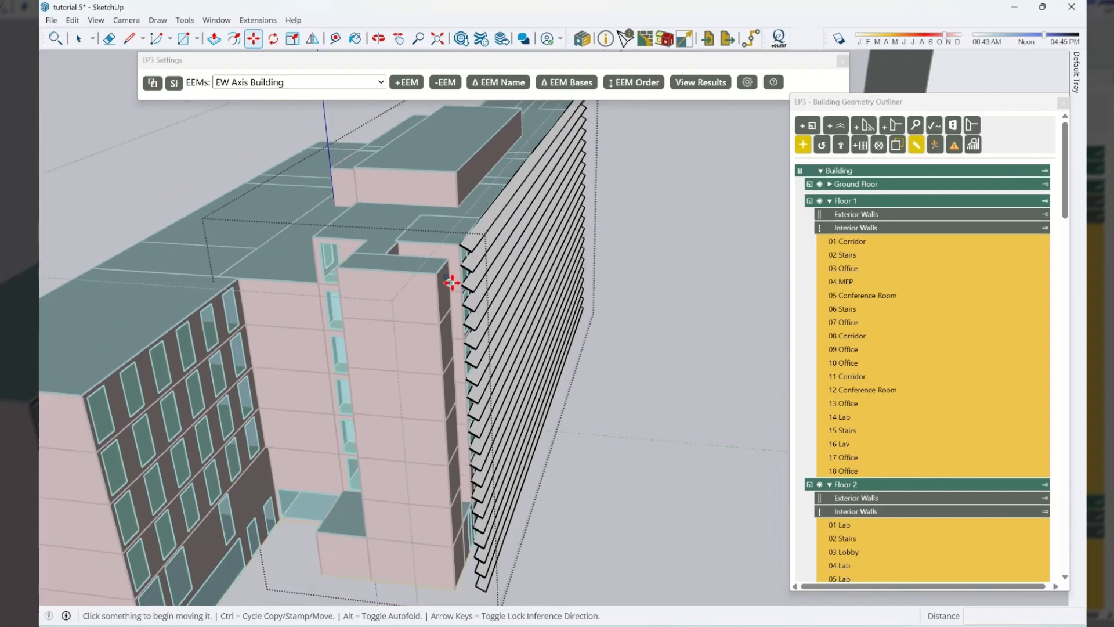
# Delete the four lowest louvre blades that lie at or below the base of the building
pyautogui.moveTo(480, 541); pyautogui.dragTo(525, 283, button='middle')
pyautogui.scroll(4, 528, 281)
pyautogui.press('space')
pyautogui.moveTo(507, 357); pyautogui.dragTo(523, 308, button='middle')
pyautogui.click(524, 308)
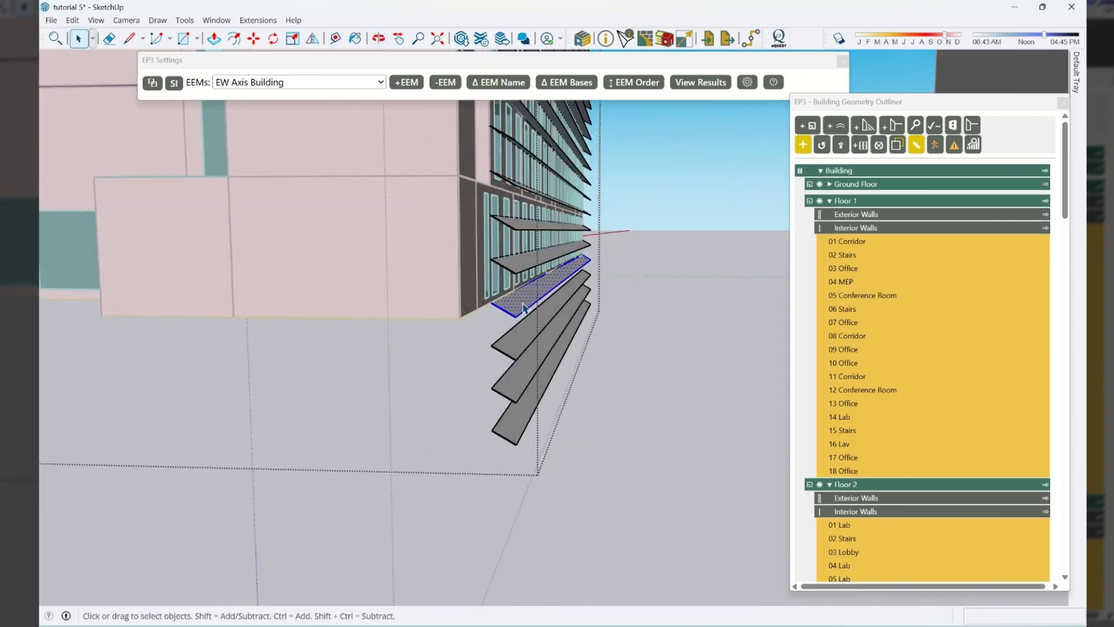
pyautogui.keyDown('ctrl'); pyautogui.click(524, 346); pyautogui.keyUp('ctrl')
pyautogui.keyDown('ctrl'); pyautogui.click(520, 396); pyautogui.keyUp('ctrl')
pyautogui.keyDown('ctrl'); pyautogui.click(512, 434); pyautogui.keyUp('ctrl')
pyautogui.click(513, 306)
pyautogui.keyDown('ctrl'); pyautogui.click(514, 348); pyautogui.keyUp('ctrl')
pyautogui.keyDown('ctrl'); pyautogui.click(518, 390); pyautogui.keyUp('ctrl')
pyautogui.keyDown('ctrl'); pyautogui.click(516, 433); pyautogui.keyUp('ctrl')
pyautogui.press('Delete')
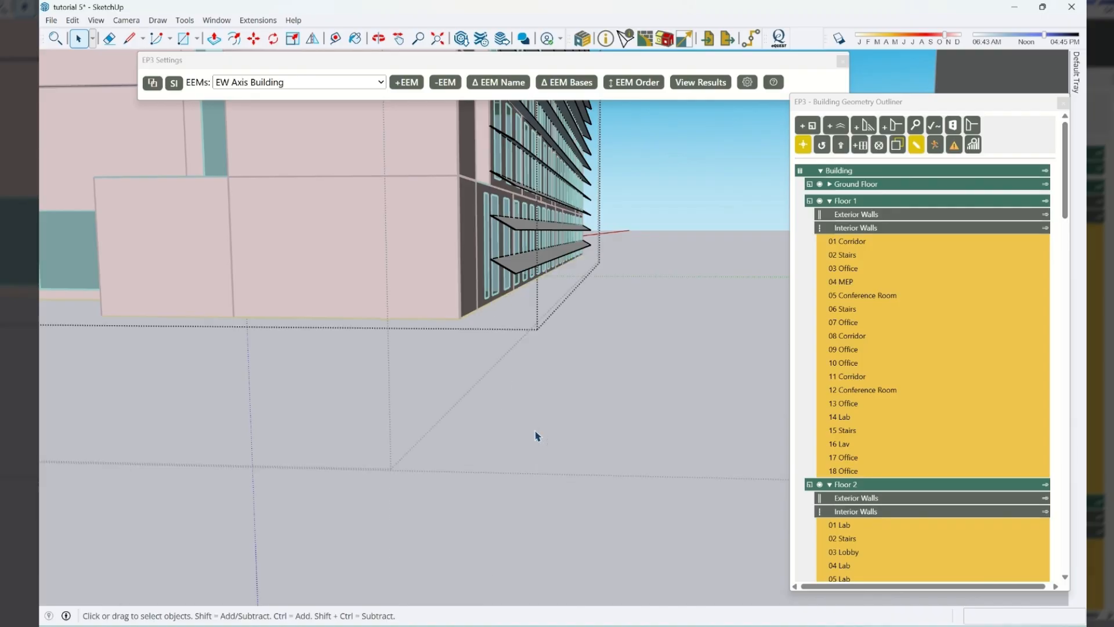
# Copy all the louvre blades from the far roof corner of the long facade towards the set-back wing's roof corner
pyautogui.moveTo(383, 363); pyautogui.dragTo(256, 385, button='middle')
pyautogui.scroll(-5, 356, 473)
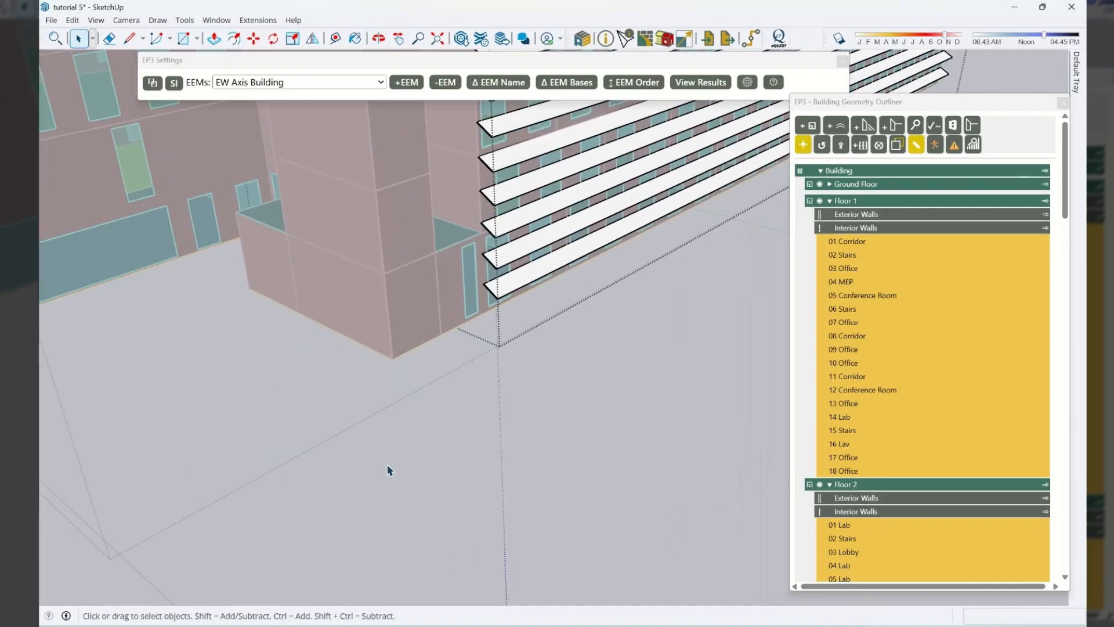
pyautogui.moveTo(535, 482); pyautogui.dragTo(575, 359, button='middle')
pyautogui.moveTo(298, 145); pyautogui.dragTo(773, 495)
pyautogui.press('m')
pyautogui.press('ctrl')
pyautogui.press('ctrl')
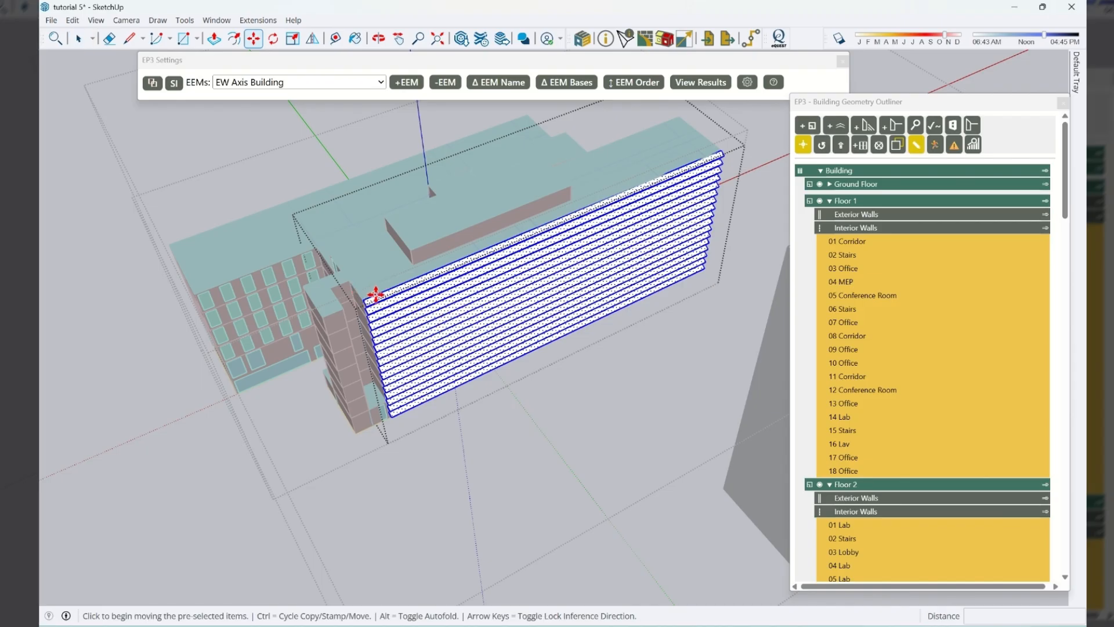
pyautogui.press('ctrl')
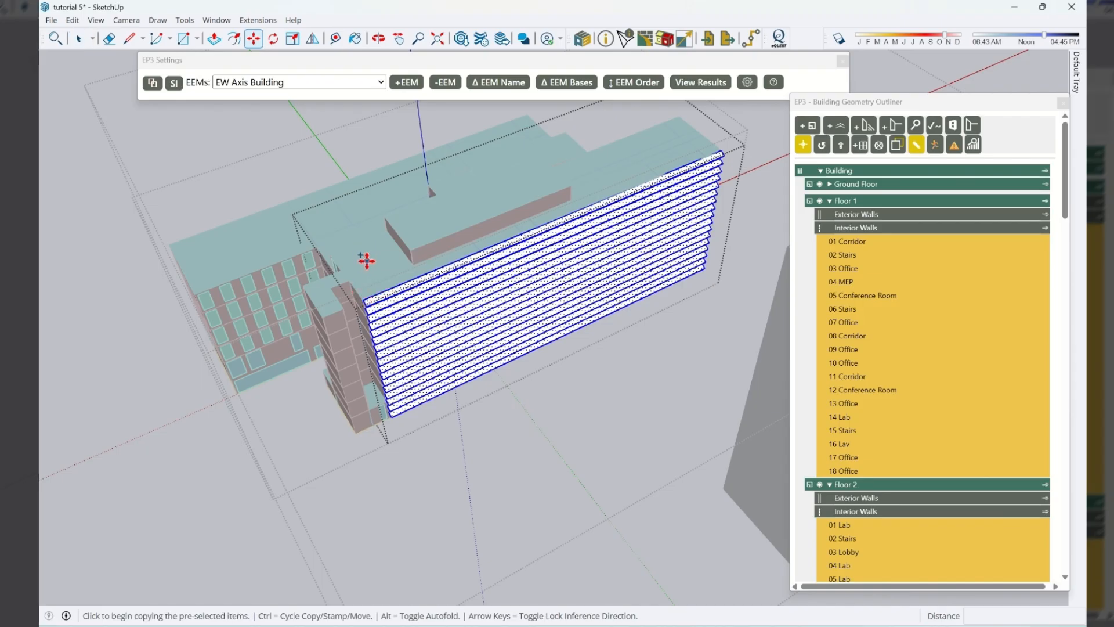
pyautogui.scroll(3, 354, 287)
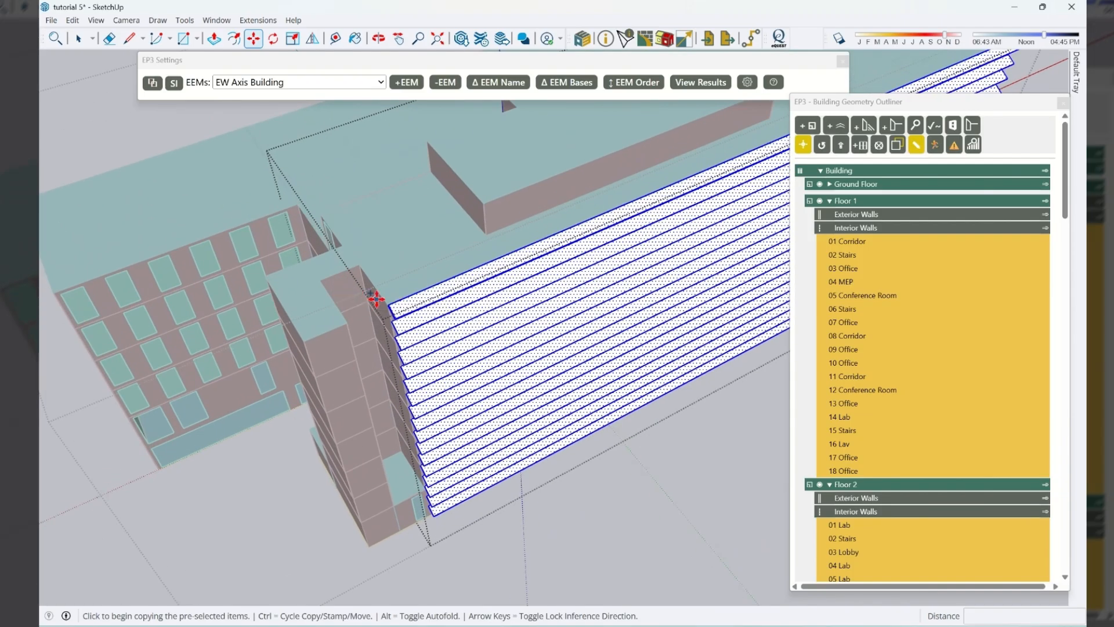
pyautogui.scroll(-3, 251, 360)
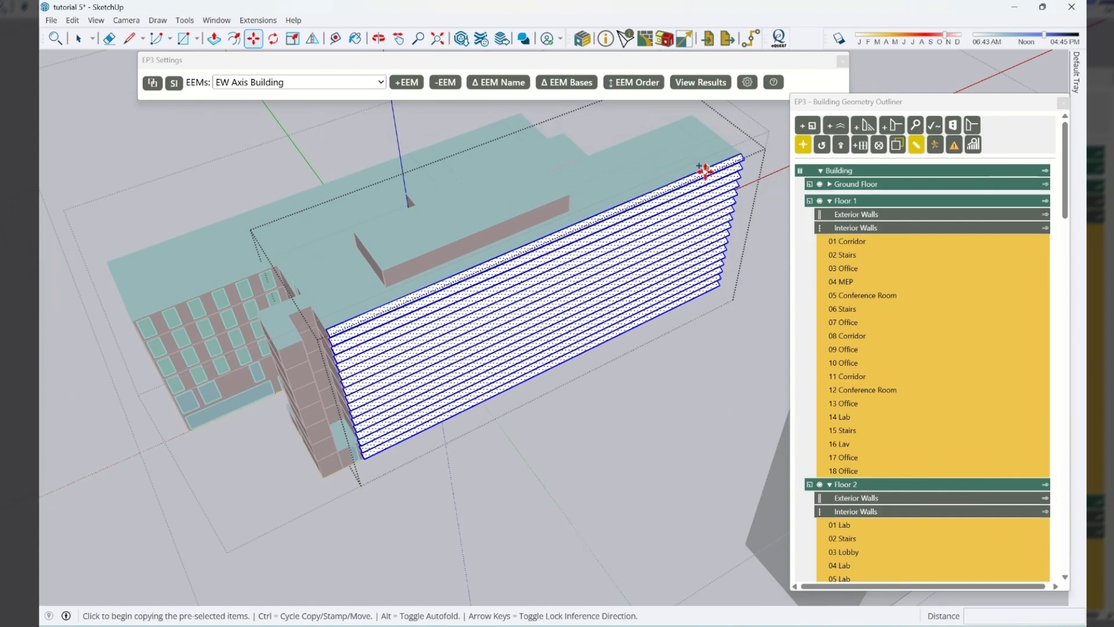
pyautogui.click(740, 149)
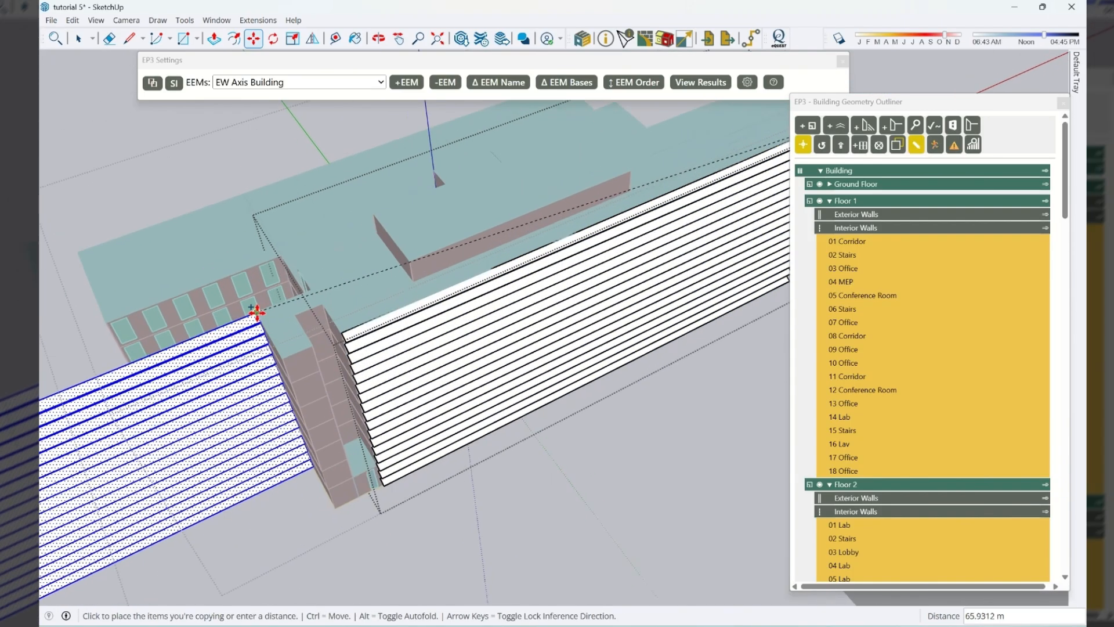
pyautogui.scroll(4, 247, 284)
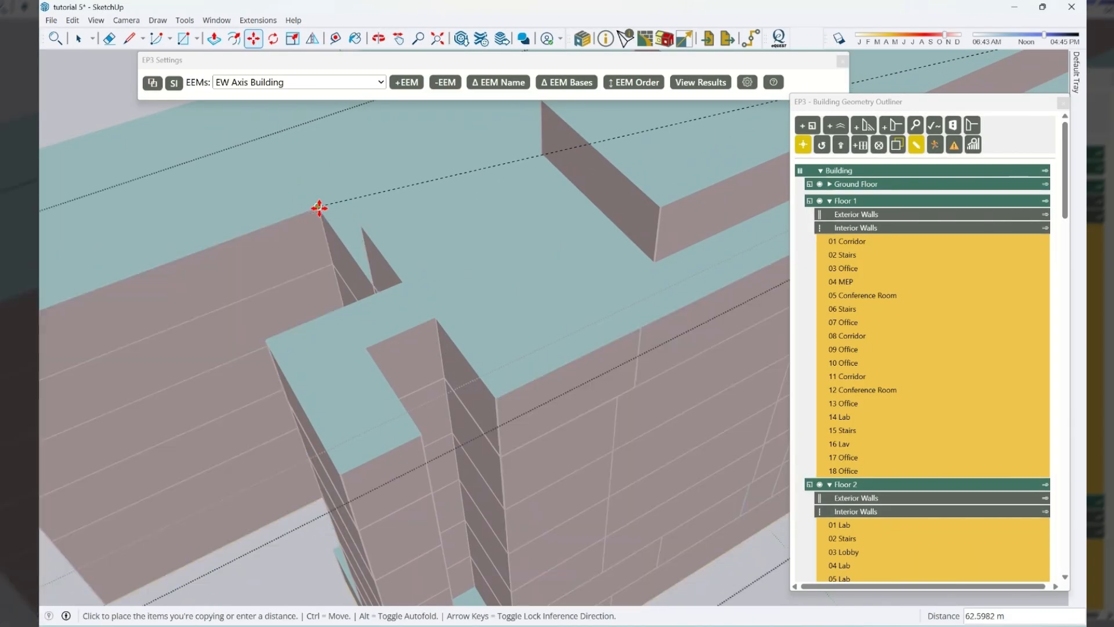
# Place the copied set of horizontal louvers at the corner of the lower wing beside the stair tower
pyautogui.click(420, 300)
pyautogui.moveTo(466, 260); pyautogui.dragTo(427, 343, button='middle')
pyautogui.scroll(-3, 479, 290)
pyautogui.press('space')
# Shorten the copied louvers by moving their outer end edges 42.2 m to the lower wing's corner
pyautogui.moveTo(617, 296); pyautogui.dragTo(125, 313, button='middle')
pyautogui.moveTo(78, 221); pyautogui.dragTo(174, 498)
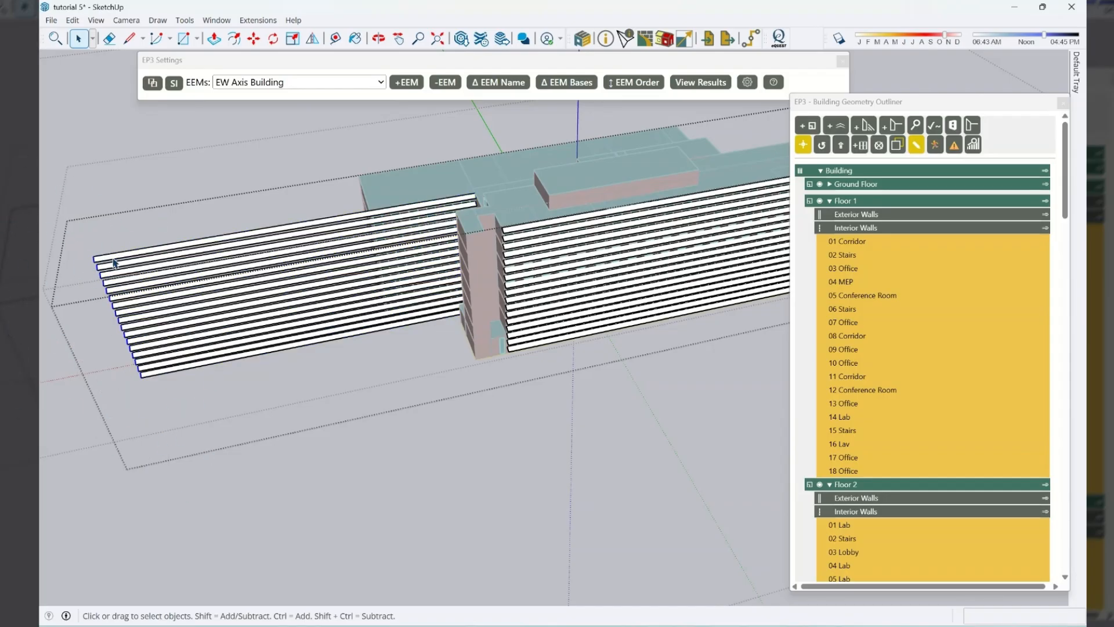
pyautogui.moveTo(81, 237); pyautogui.dragTo(81, 239)
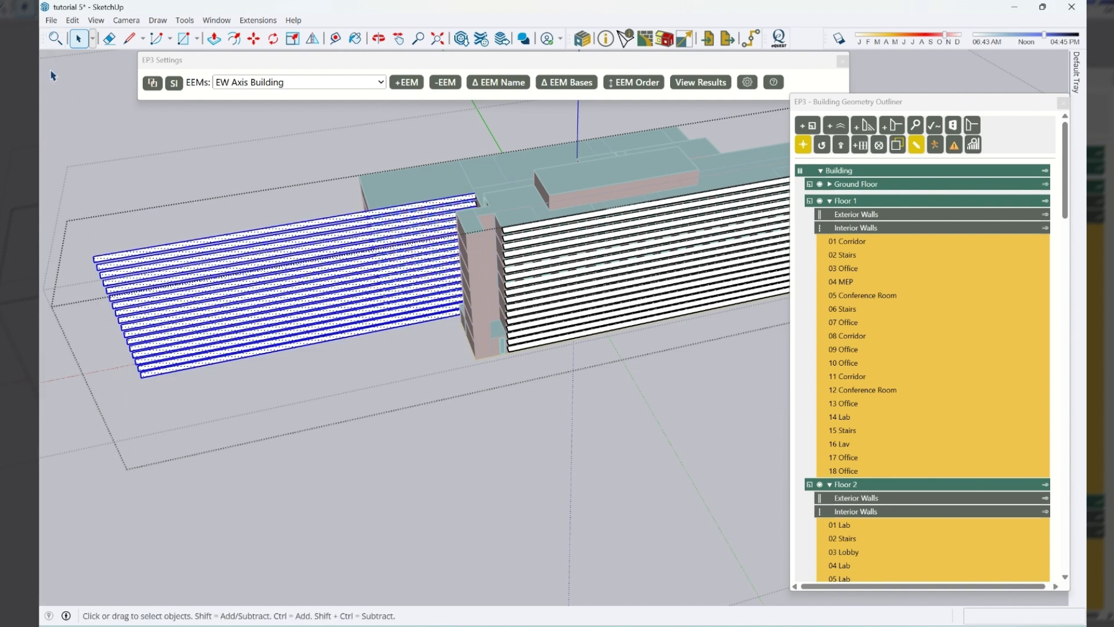
pyautogui.moveTo(73, 227); pyautogui.dragTo(228, 471)
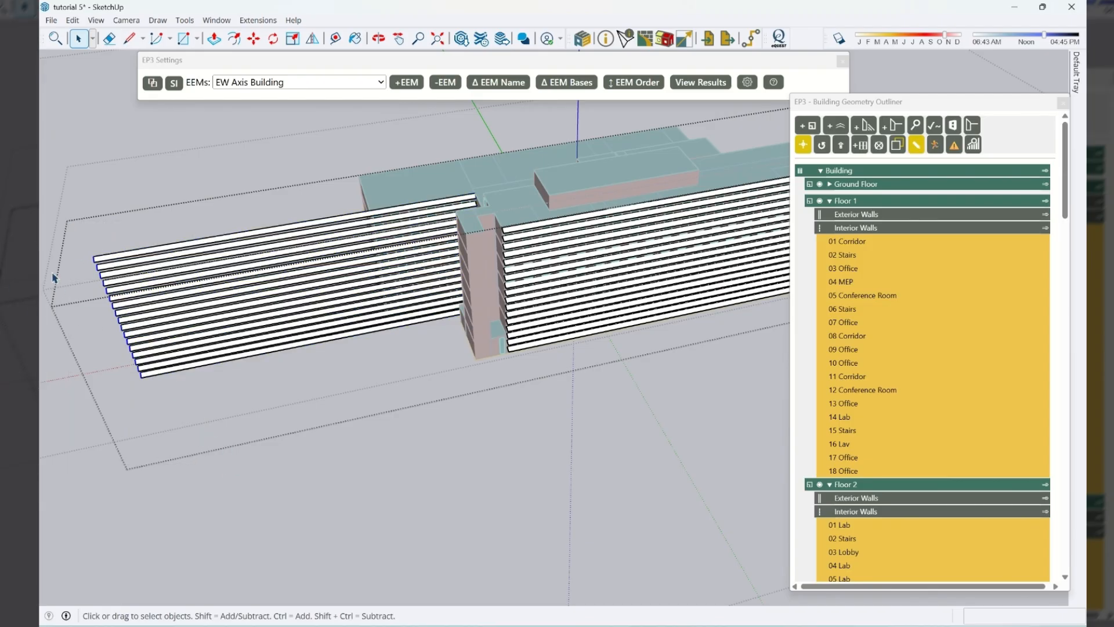
pyautogui.scroll(5, 53, 277)
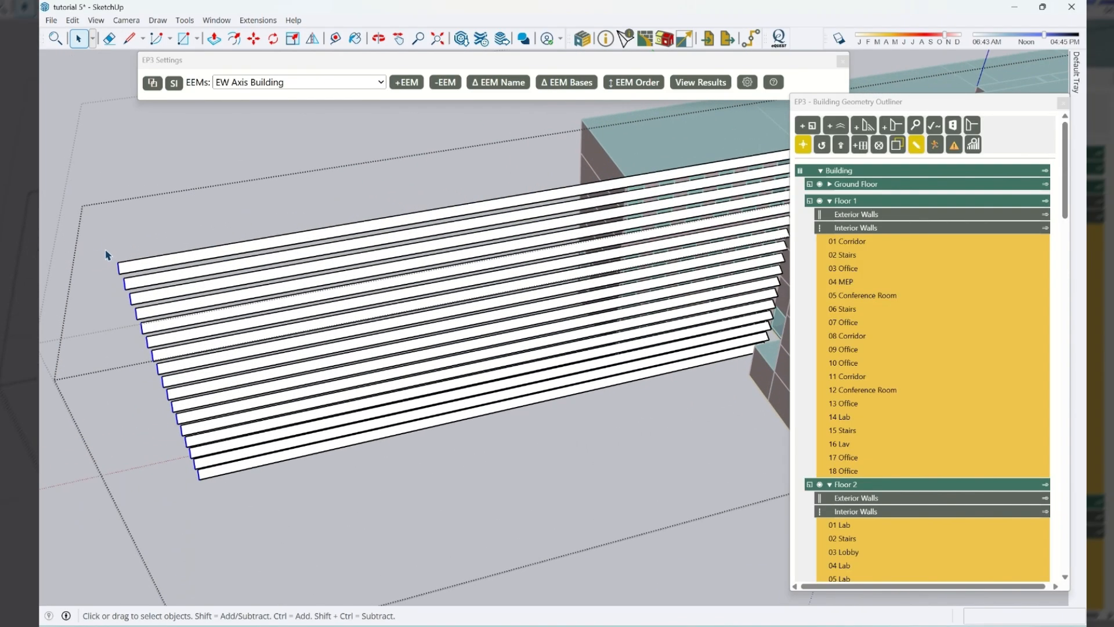
pyautogui.press('m')
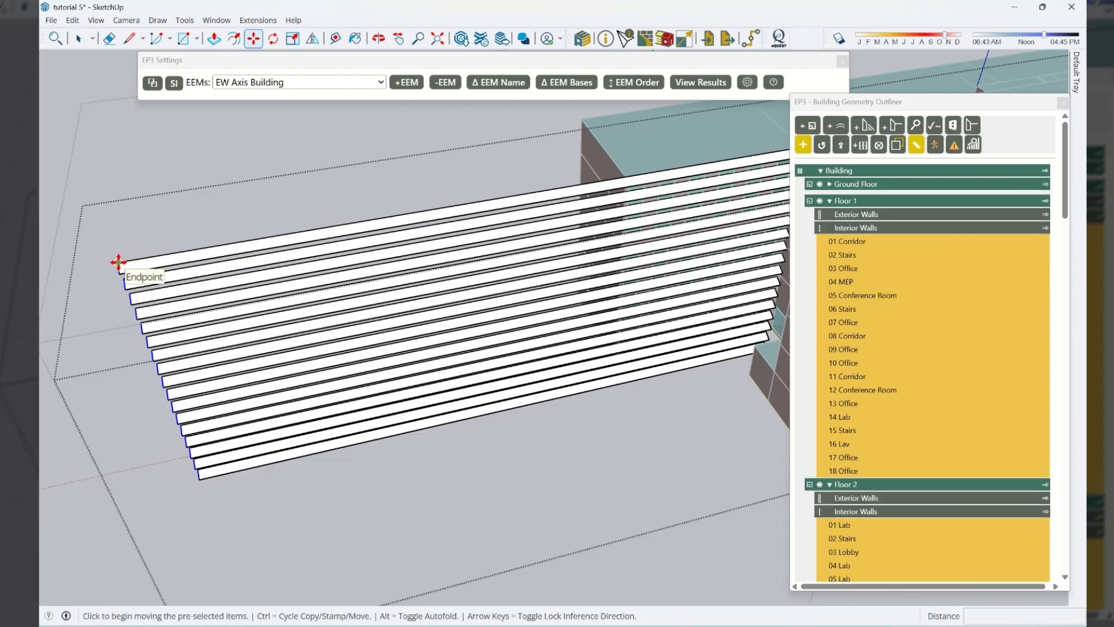
pyautogui.click(118, 262)
pyautogui.scroll(-3, 78, 270)
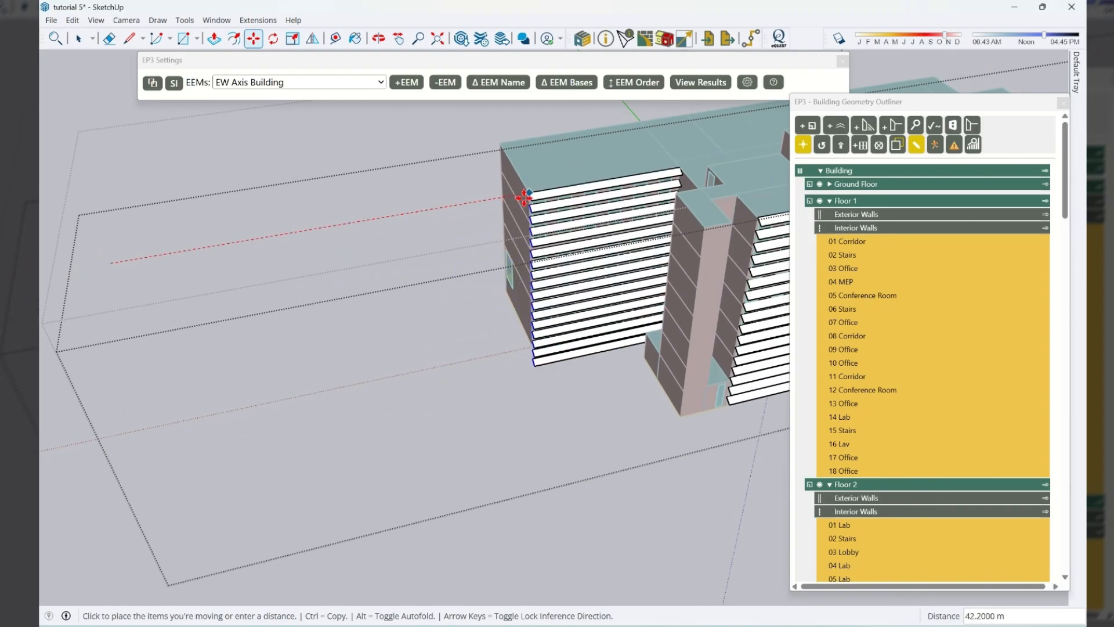
pyautogui.click(526, 197)
pyautogui.press('space')
# Delete the two lowest louvers of the shortened set on the lower wing
pyautogui.moveTo(530, 460); pyautogui.dragTo(577, 317, button='middle')
pyautogui.scroll(5, 577, 318)
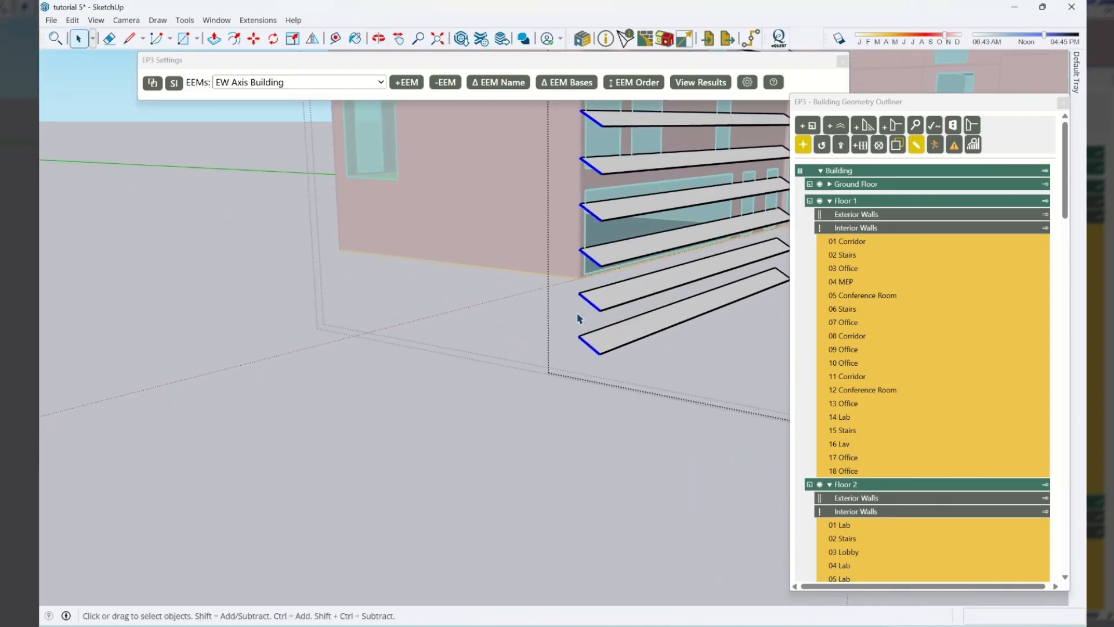
pyautogui.doubleClick(626, 294)
pyautogui.keyDown('ctrl'); pyautogui.click(616, 337); pyautogui.keyUp('ctrl')
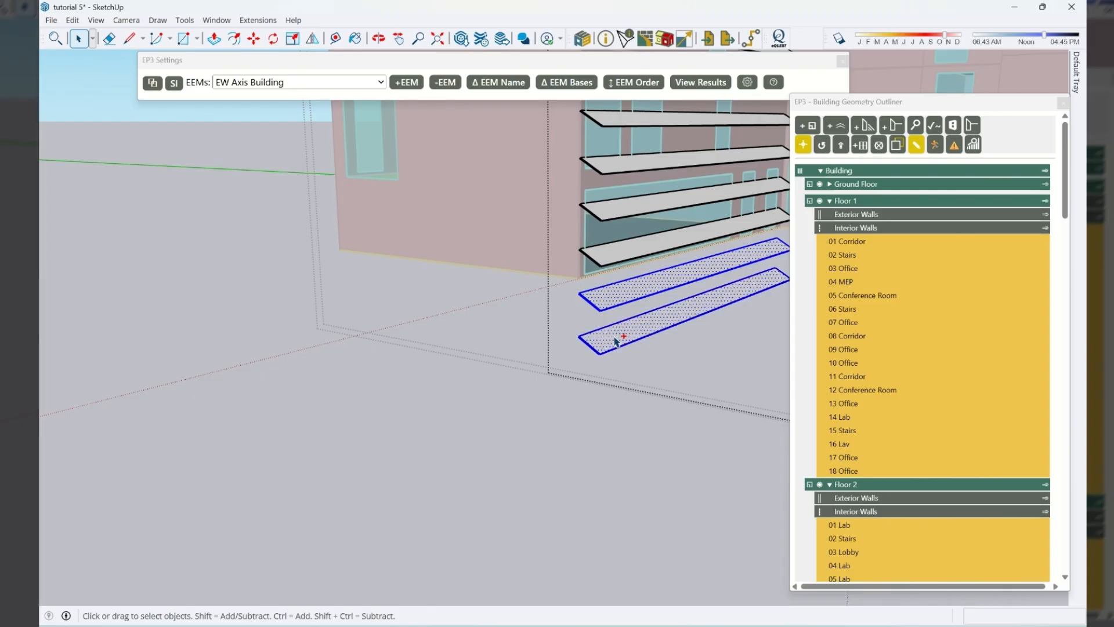
pyautogui.press('Delete')
# Move the lower wing's louver set into open space beyond the opposite long facade
pyautogui.moveTo(632, 358); pyautogui.dragTo(610, 341, button='middle')
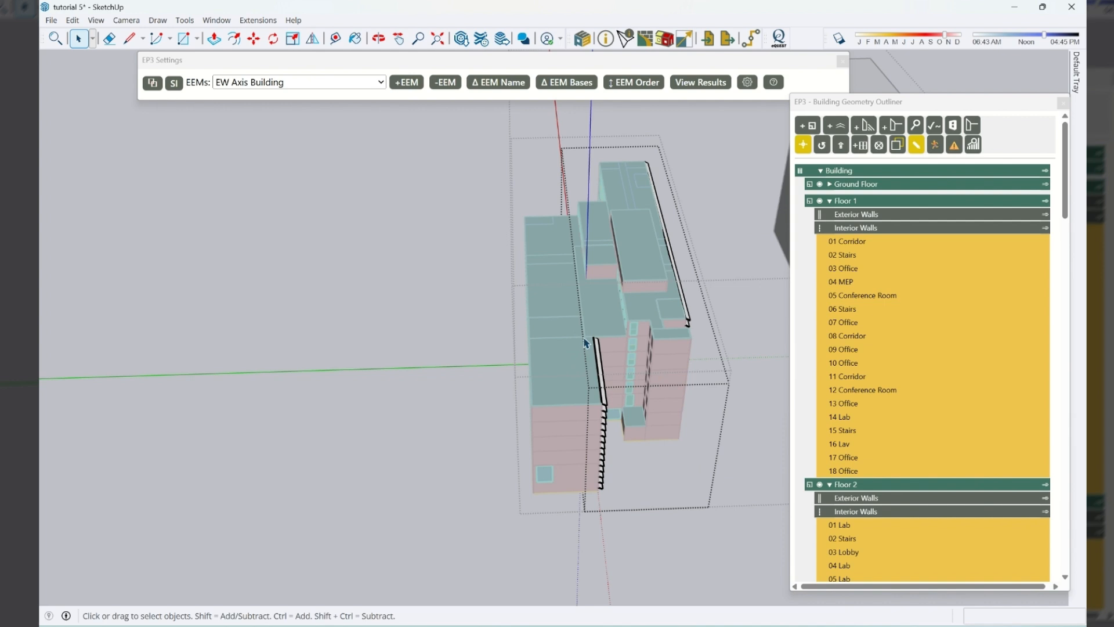
pyautogui.moveTo(649, 448); pyautogui.dragTo(635, 578)
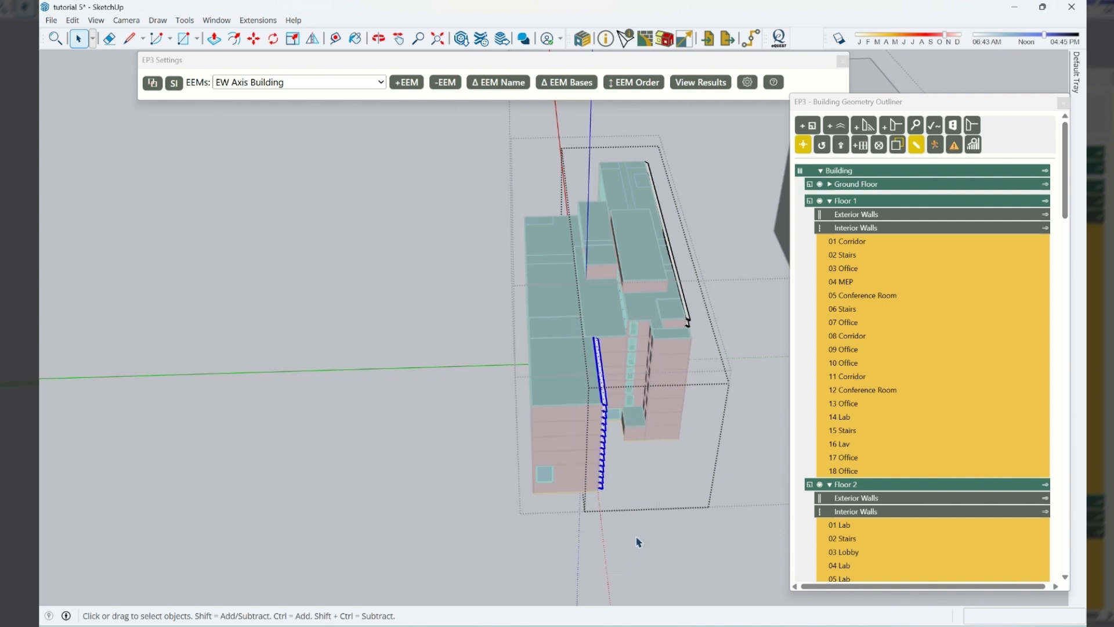
pyautogui.press('m')
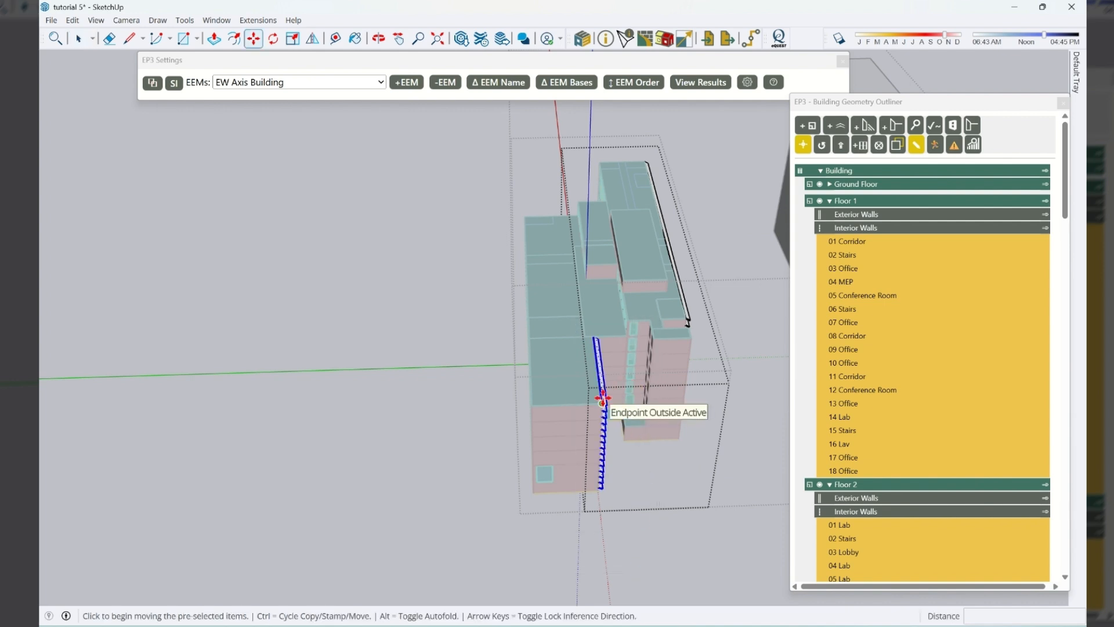
pyautogui.click(602, 399)
pyautogui.click(384, 413)
pyautogui.press('space')
# Flip the relocated louver set so the blades face away from the opposite facade
pyautogui.moveTo(462, 311); pyautogui.dragTo(452, 387, button='middle')
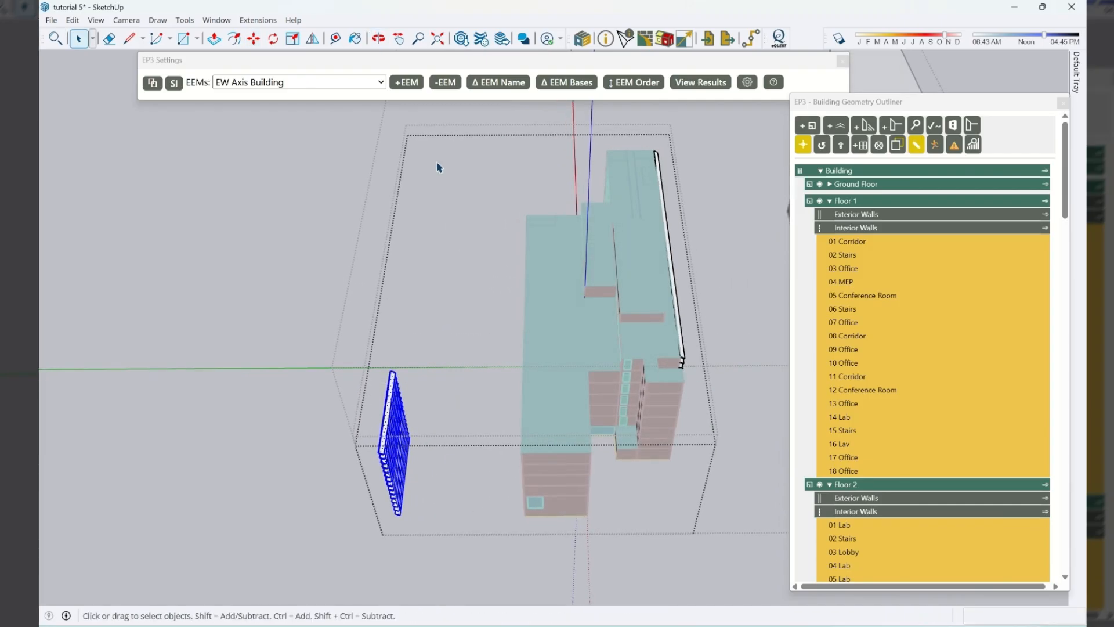
pyautogui.click(312, 40)
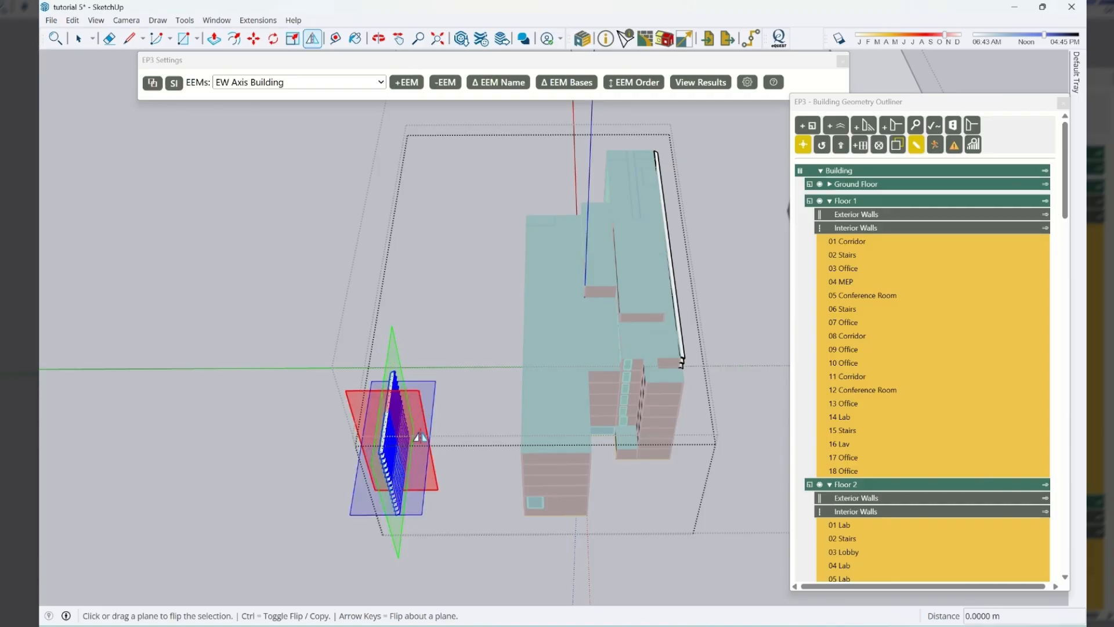
pyautogui.moveTo(397, 508); pyautogui.dragTo(547, 393, button='middle')
pyautogui.press('space')
# Move the flipped louvers by their top endpoint onto the upper corner of the opposite facade
pyautogui.scroll(2, 381, 306)
pyautogui.press('m')
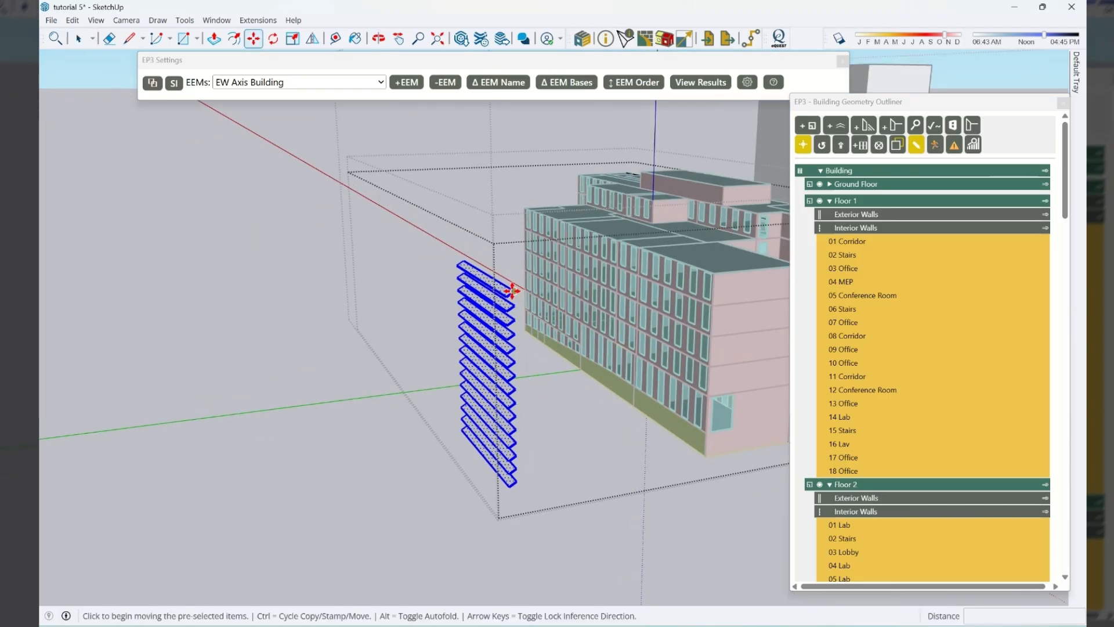
pyautogui.click(511, 290)
pyautogui.scroll(3, 699, 277)
pyautogui.click(726, 273)
pyautogui.moveTo(402, 305); pyautogui.dragTo(432, 426, button='middle')
pyautogui.press('space')
# Undo the placement, flip and relocation of the lower wing's louver set
pyautogui.scroll(-4, 335, 200)
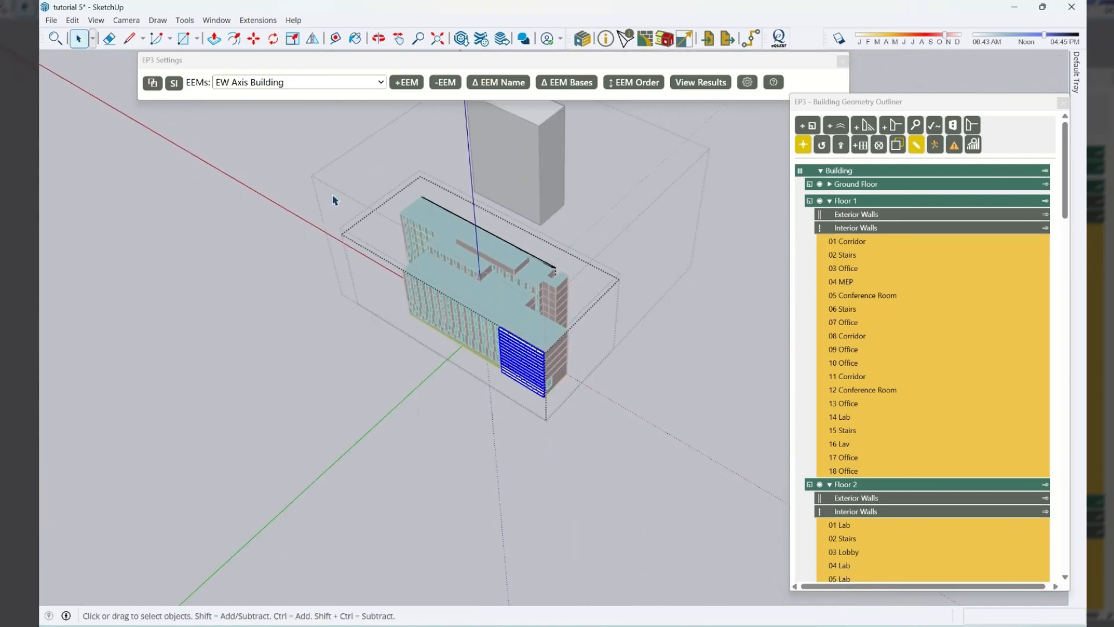
pyautogui.moveTo(578, 407); pyautogui.dragTo(502, 373, button='middle')
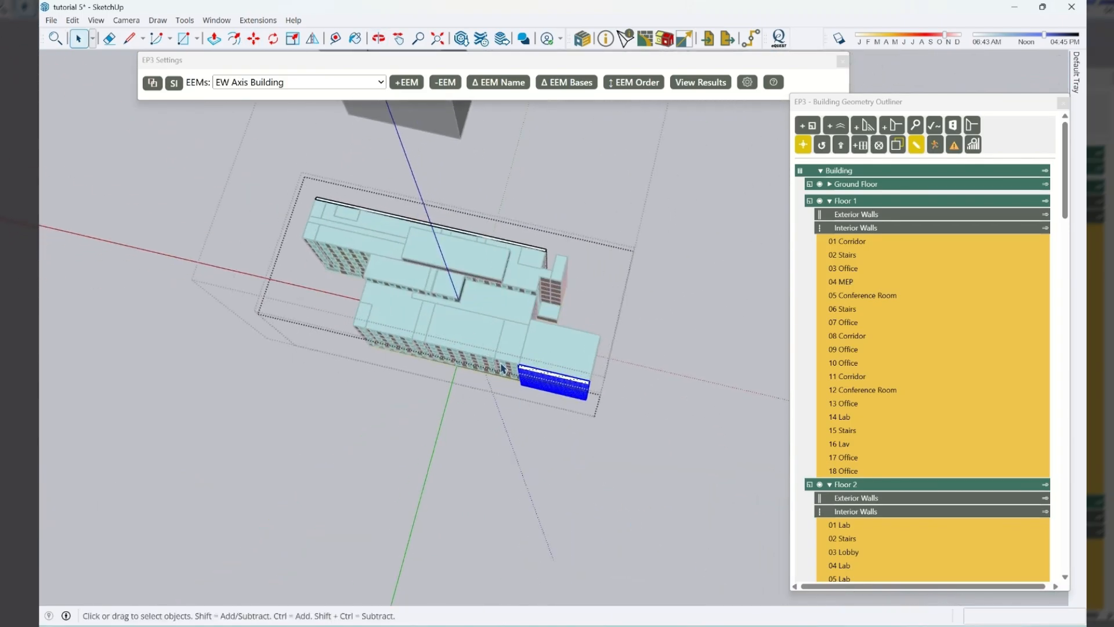
pyautogui.moveTo(535, 432); pyautogui.dragTo(535, 432)
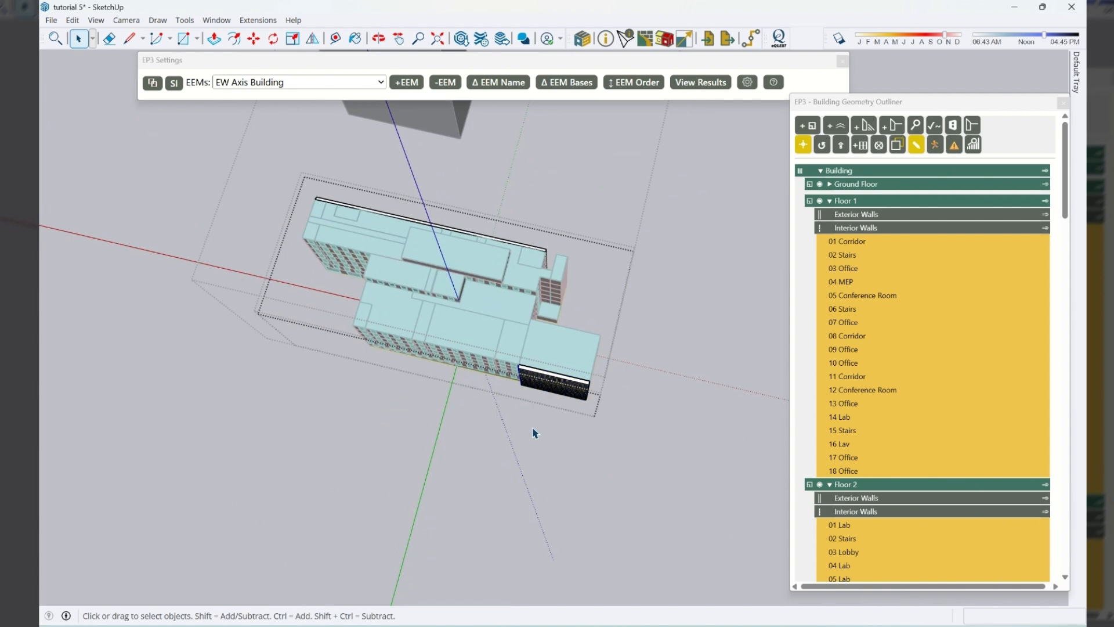
pyautogui.moveTo(634, 348)
pyautogui.mouseDown(button='middle')
pyautogui.moveTo(373, 291)
pyautogui.moveTo(107, 264)
pyautogui.moveTo(644, 352)
pyautogui.mouseUp(button='middle')
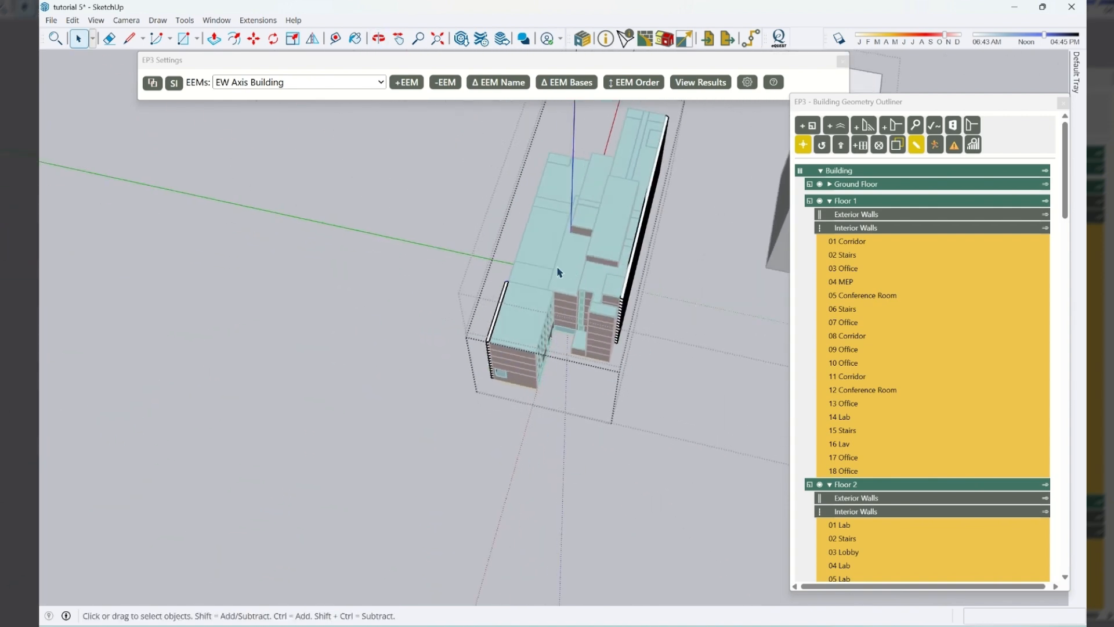
pyautogui.scroll(2, 519, 371)
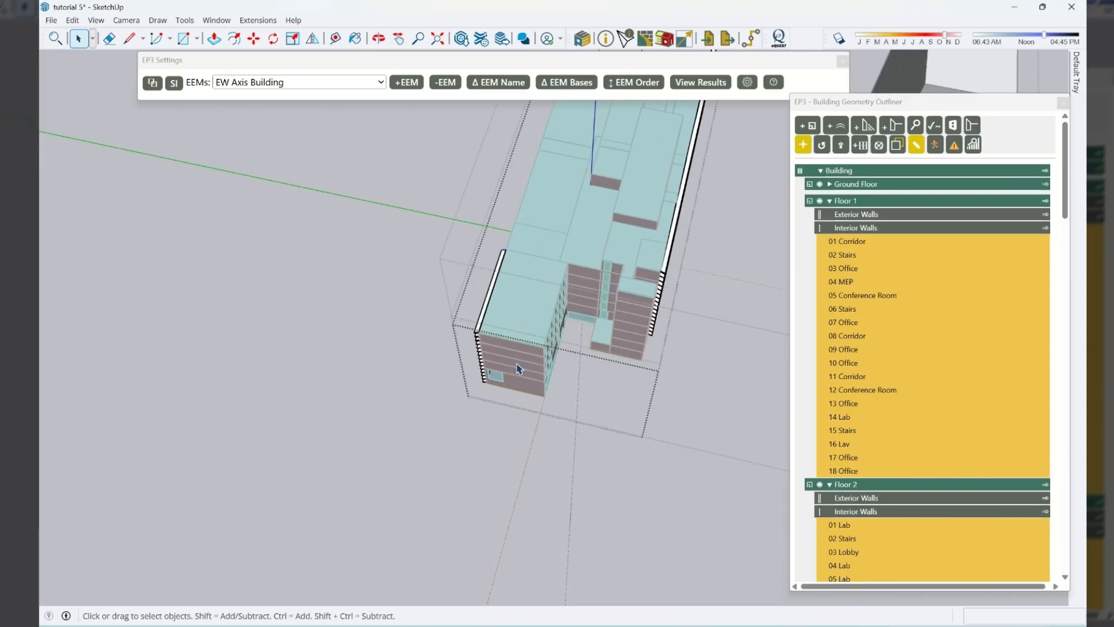
pyautogui.hotkey('ctrl', 'z')
pyautogui.hotkey('ctrl', 'z')
pyautogui.hotkey('ctrl', 'z')
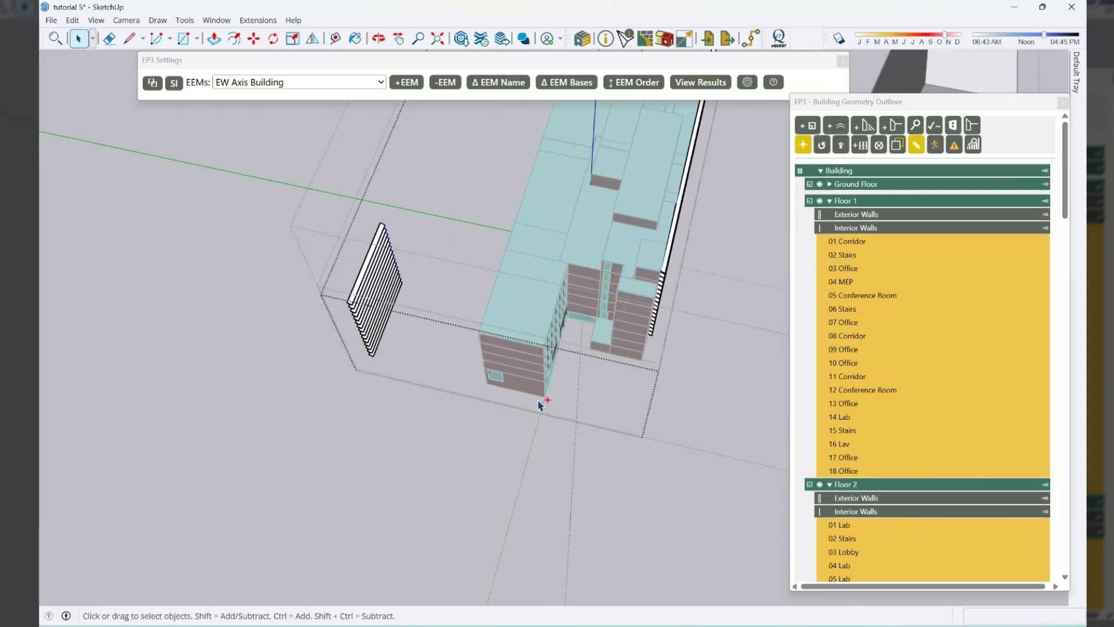
# Copy the lower wing's louver set about 23.9 m along the green axis, beyond the opposite facade
pyautogui.moveTo(536, 277); pyautogui.dragTo(604, 513)
pyautogui.press('m')
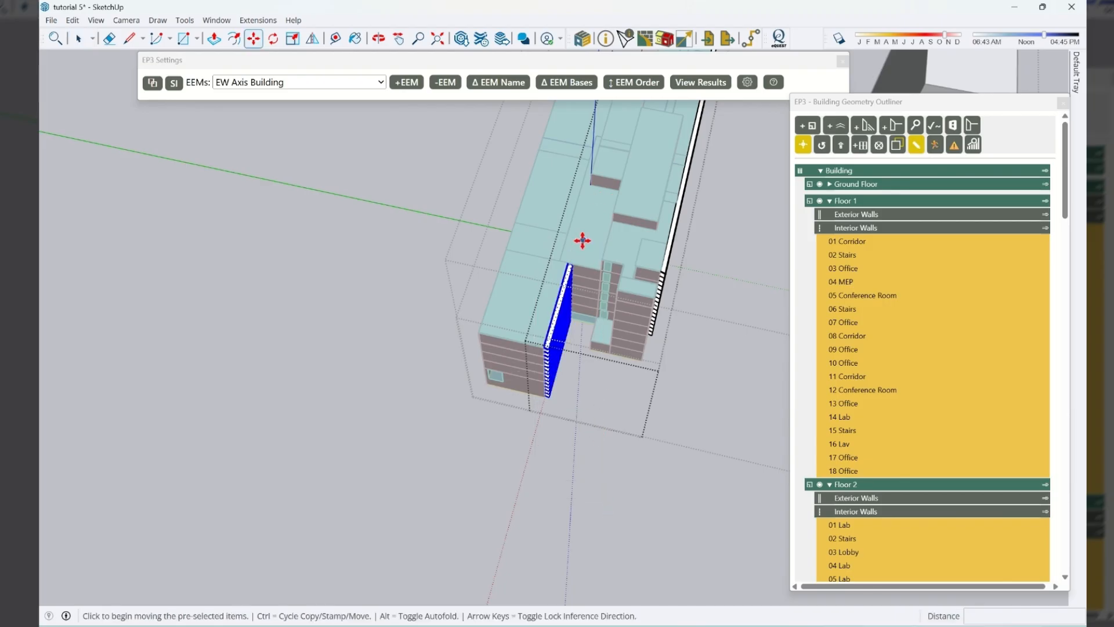
pyautogui.press('ctrl')
pyautogui.click(576, 252)
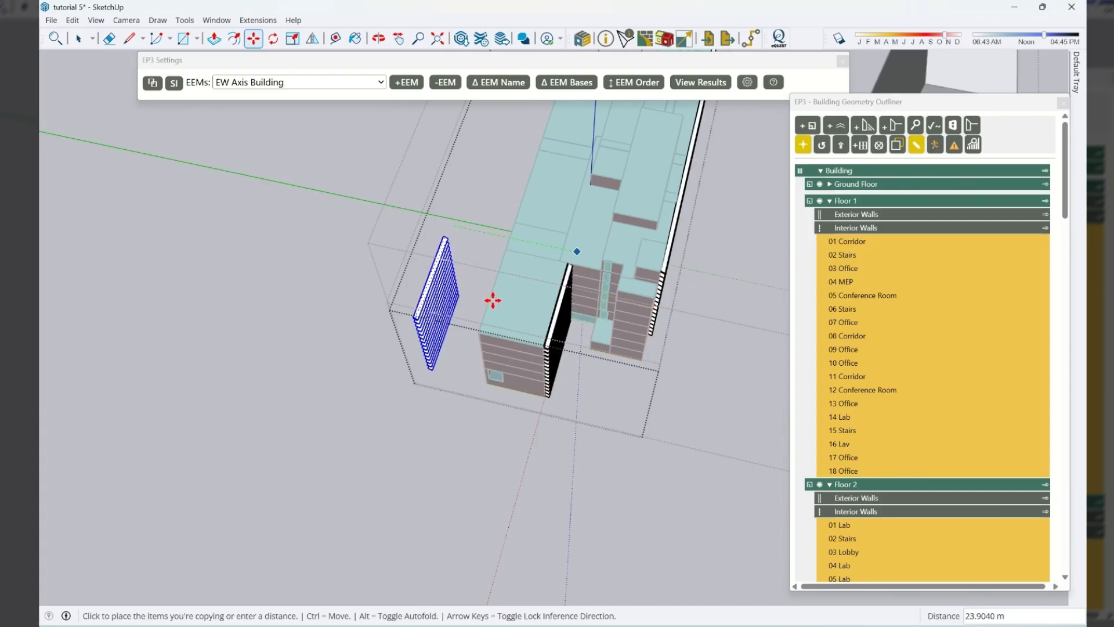
pyautogui.press('Escape')
pyautogui.press('space')
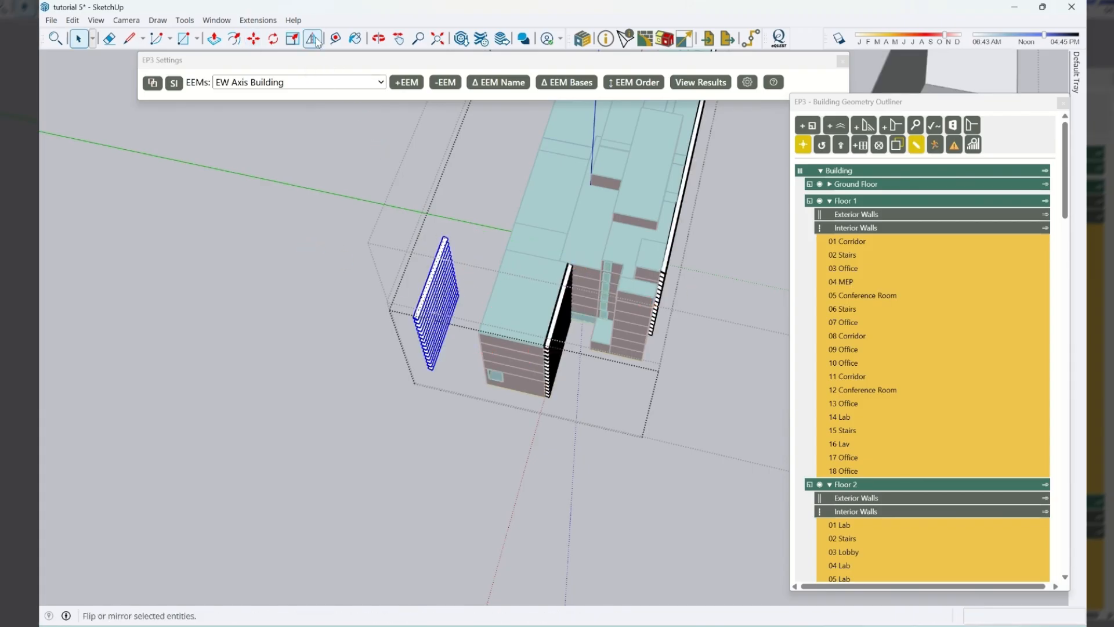
# Flip the copied louvers to face outward and move them by their top endpoint onto the opposite facade's upper corner
pyautogui.click(316, 41)
pyautogui.click(449, 204)
pyautogui.moveTo(433, 291); pyautogui.dragTo(438, 366, button='middle')
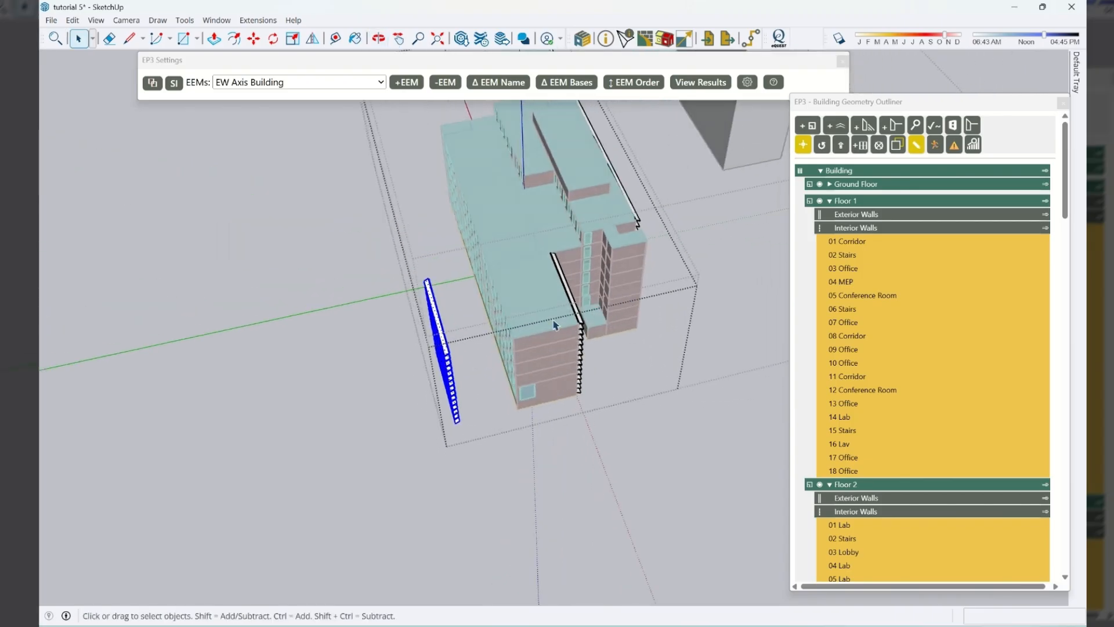
pyautogui.scroll(5, 439, 367)
pyautogui.press('m')
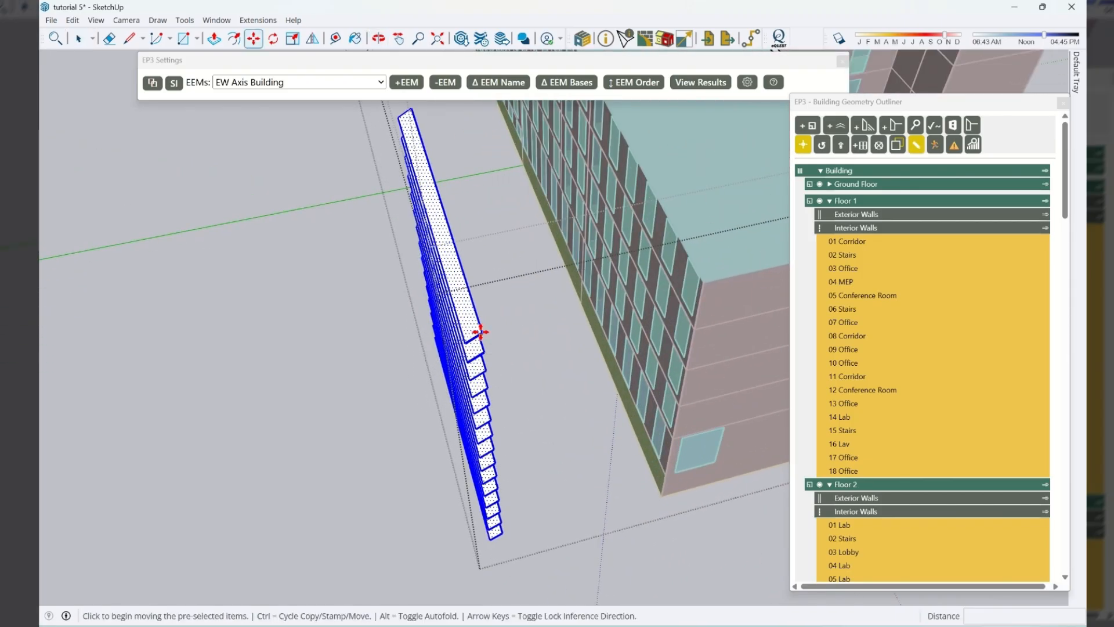
pyautogui.click(480, 331)
pyautogui.click(702, 284)
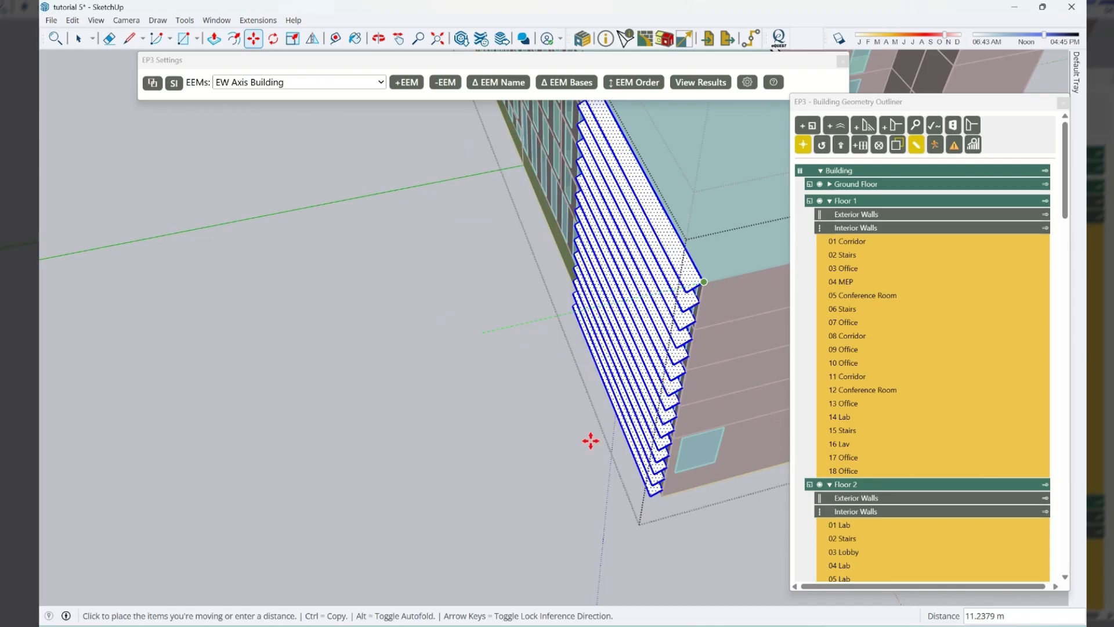
pyautogui.press('space')
# Extend the flipped louvers along the whole long facade by moving their inner end edges to its far corner
pyautogui.moveTo(482, 435); pyautogui.dragTo(927, 398, button='middle')
pyautogui.scroll(-3, 662, 465)
pyautogui.moveTo(662, 465); pyautogui.dragTo(577, 458, button='middle')
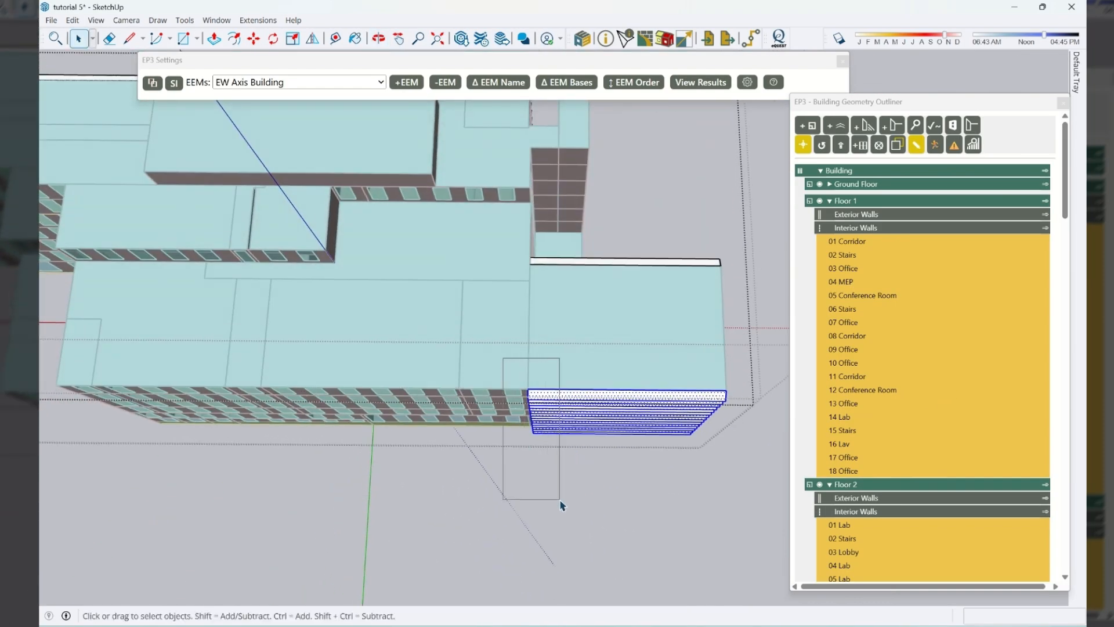
pyautogui.click(562, 525)
pyautogui.press('m')
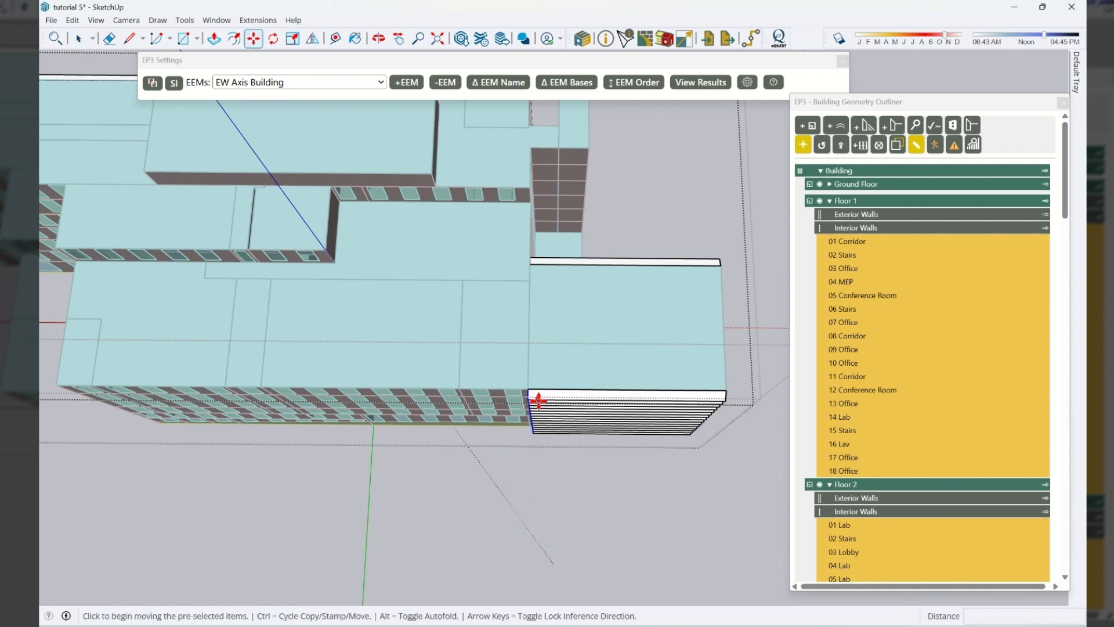
pyautogui.scroll(4, 532, 394)
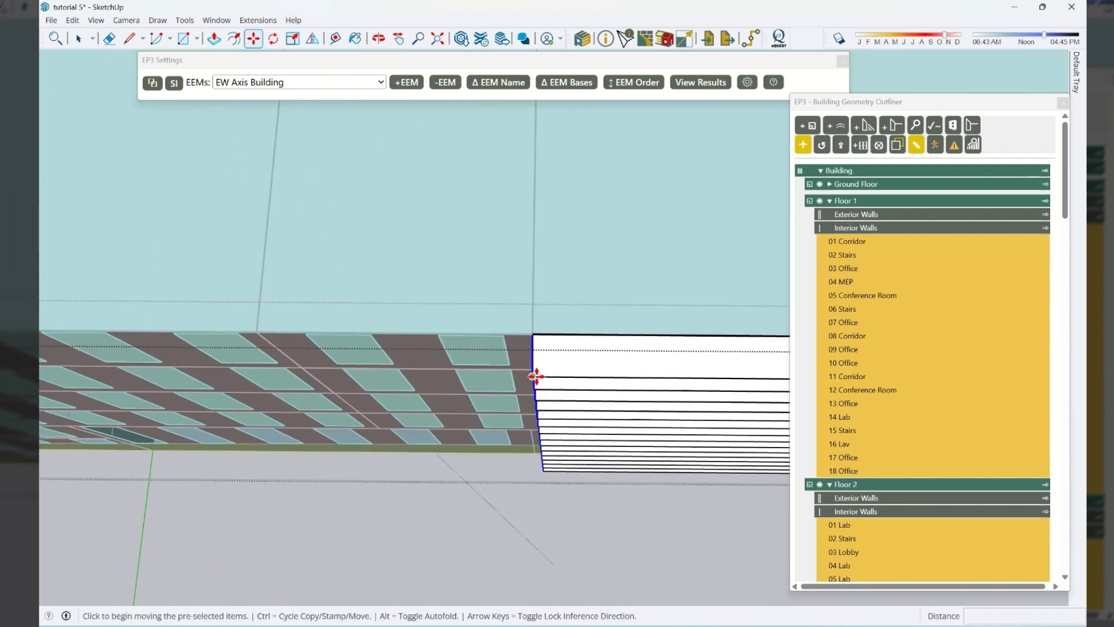
pyautogui.click(538, 337)
pyautogui.scroll(-3, 581, 334)
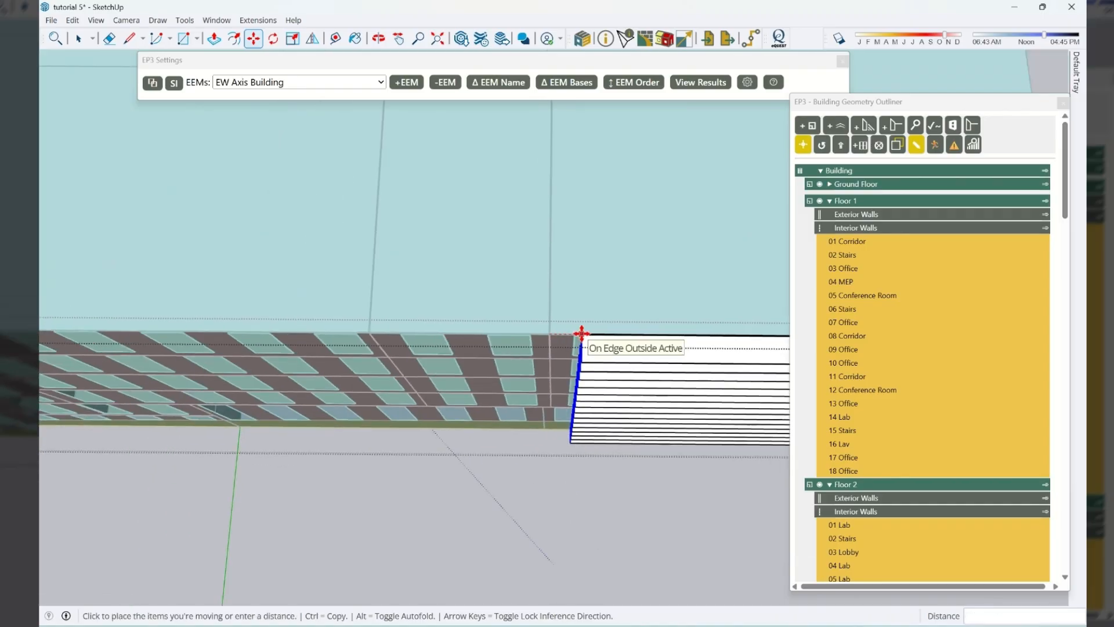
pyautogui.scroll(-3, 581, 334)
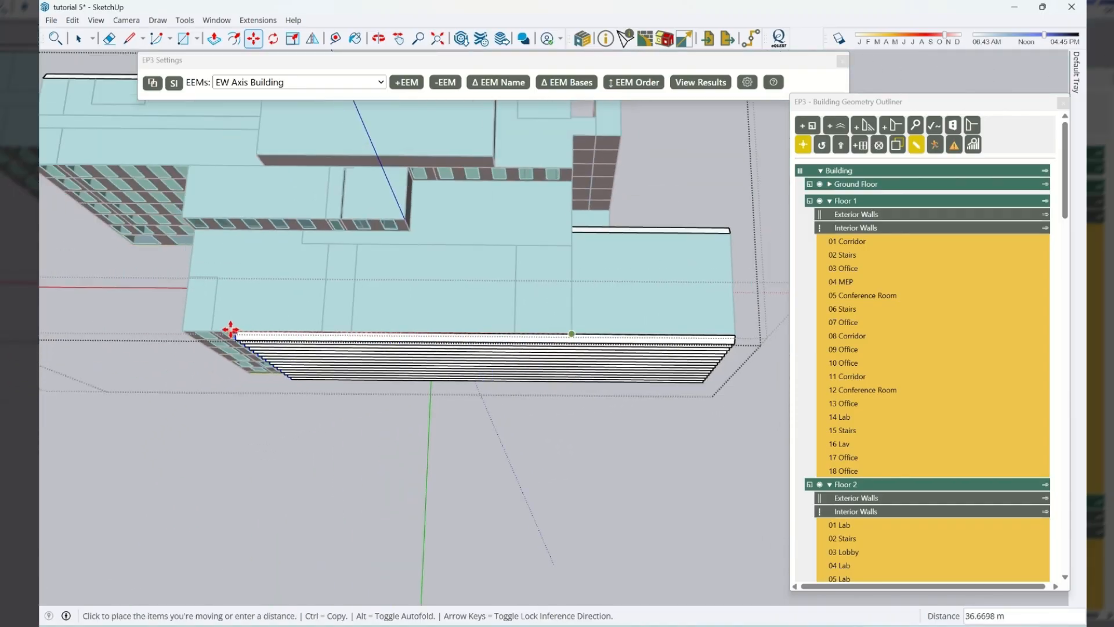
pyautogui.click(194, 278)
# Delete the two lowest louvers on the long facade, in front of the base strip
pyautogui.moveTo(494, 445); pyautogui.dragTo(522, 447, button='middle')
pyautogui.scroll(3, 522, 447)
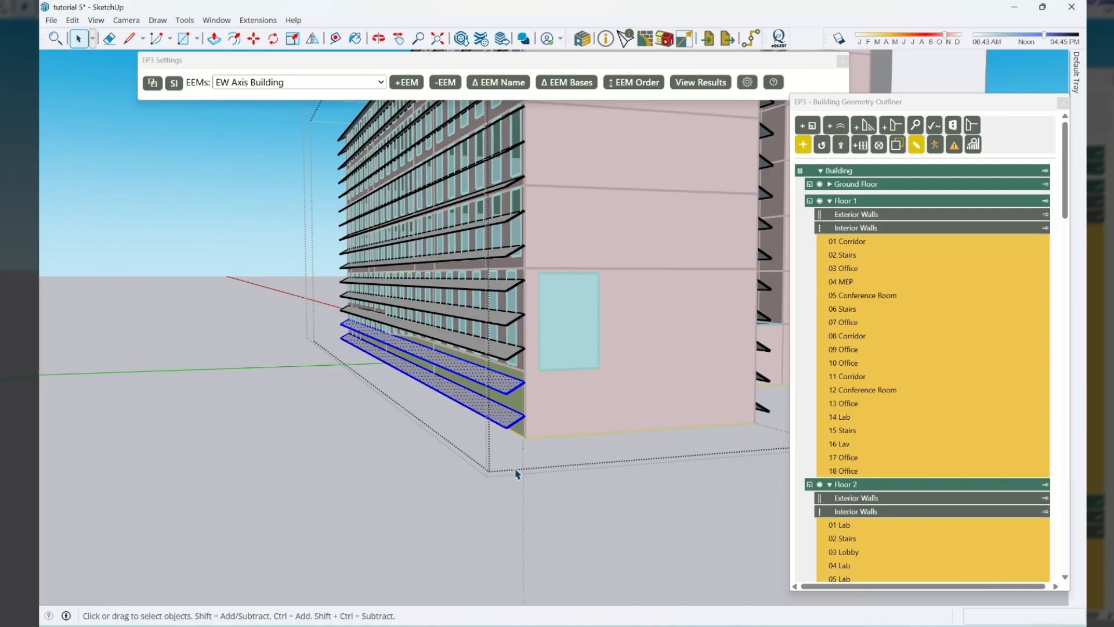
pyautogui.press('Delete')
pyautogui.scroll(-5, 525, 447)
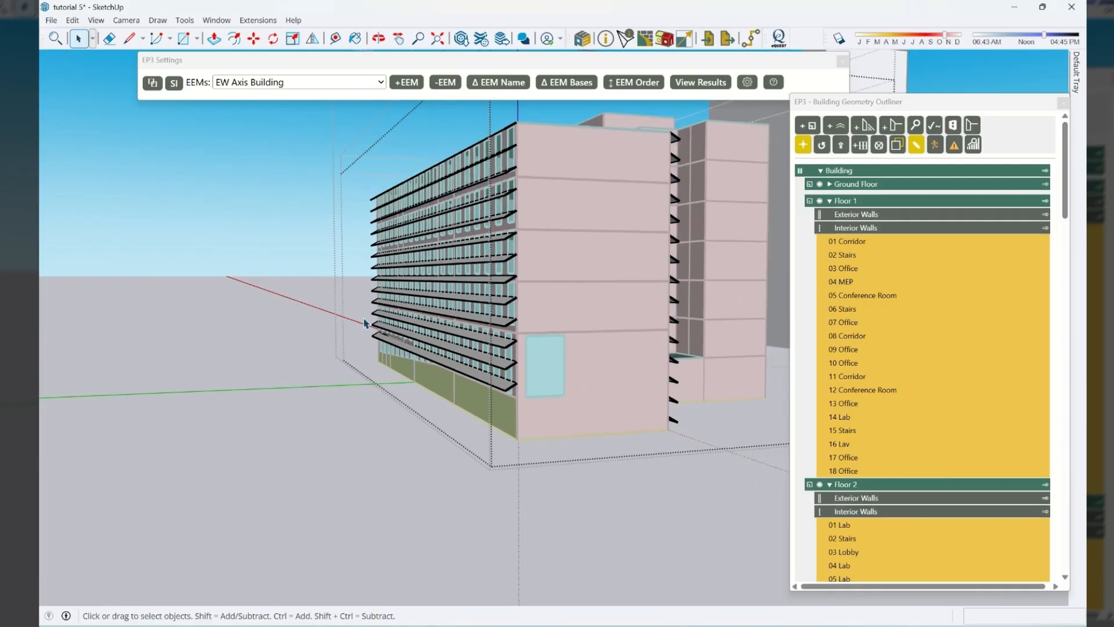
pyautogui.moveTo(524, 447); pyautogui.dragTo(690, 280, button='middle')
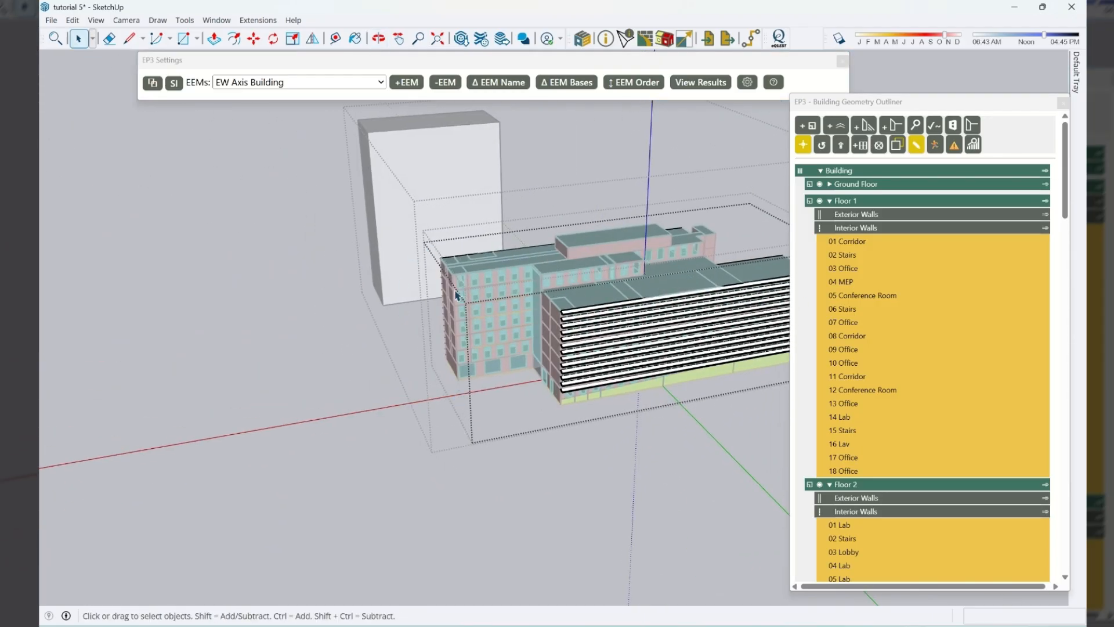
pyautogui.scroll(-2, 199, 311)
pyautogui.moveTo(531, 299); pyautogui.dragTo(458, 341, button='middle')
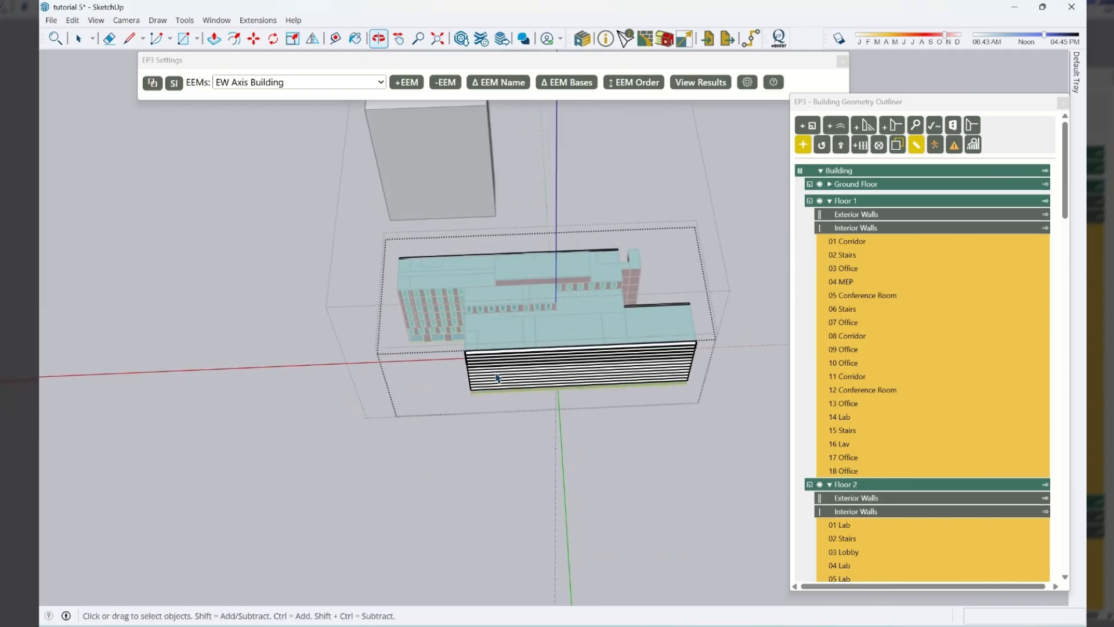
pyautogui.moveTo(561, 331)
pyautogui.mouseDown(button='middle')
pyautogui.moveTo(557, 355)
pyautogui.moveTo(459, 342)
pyautogui.mouseUp(button='middle')
pyautogui.moveTo(452, 353); pyautogui.dragTo(747, 453)
pyautogui.press('m')
pyautogui.press('ctrl')
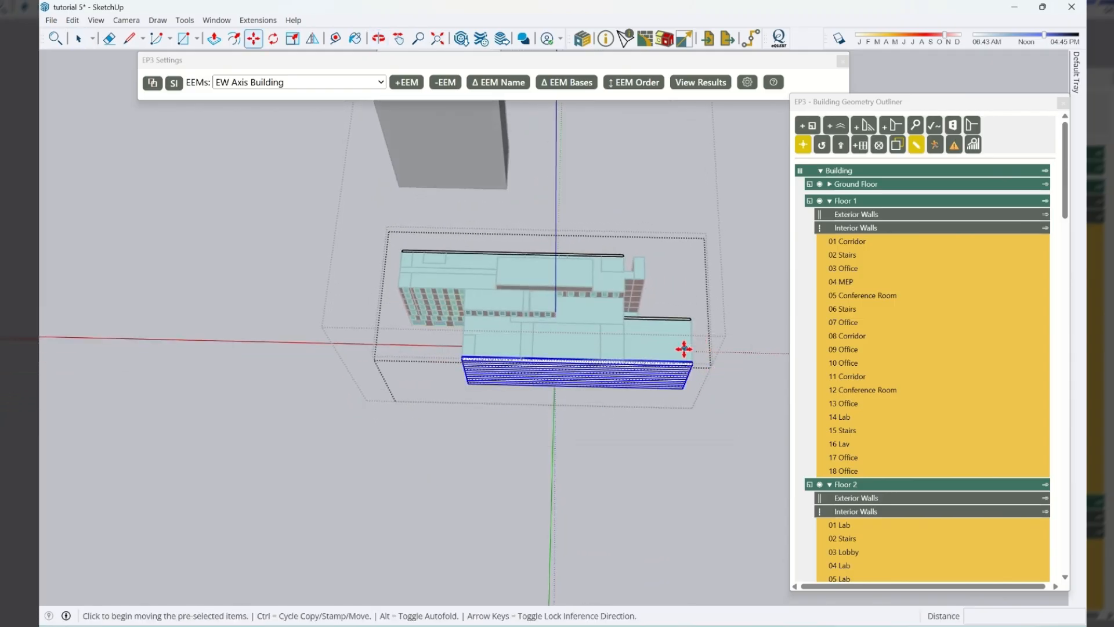
pyautogui.scroll(5, 716, 377)
pyautogui.click(683, 353)
pyautogui.scroll(-8, 702, 383)
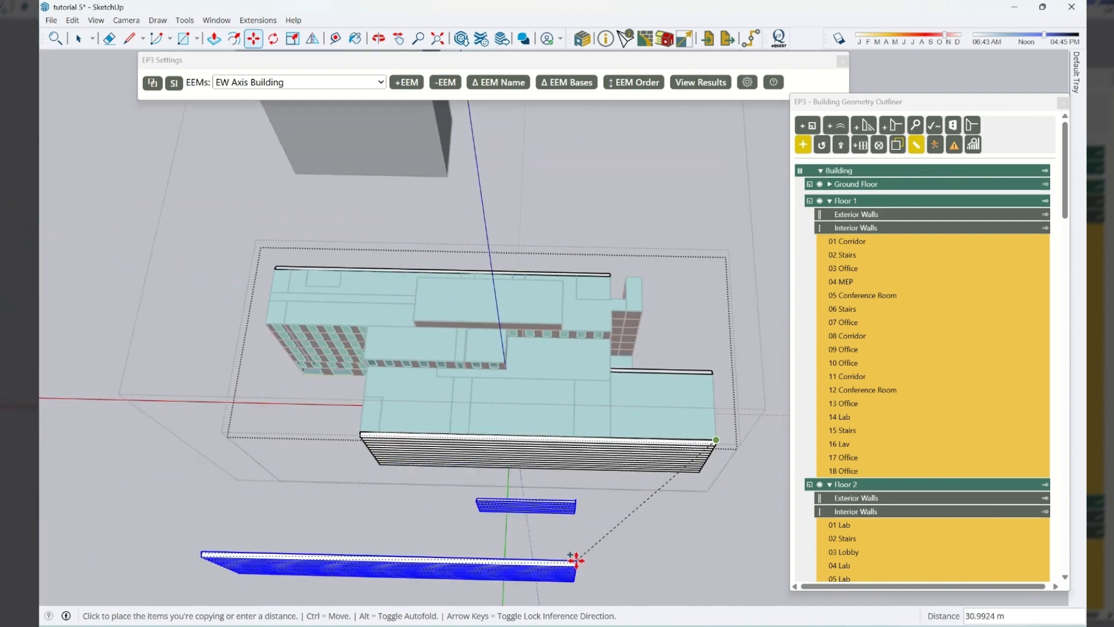
pyautogui.moveTo(576, 396); pyautogui.dragTo(572, 443, button='middle')
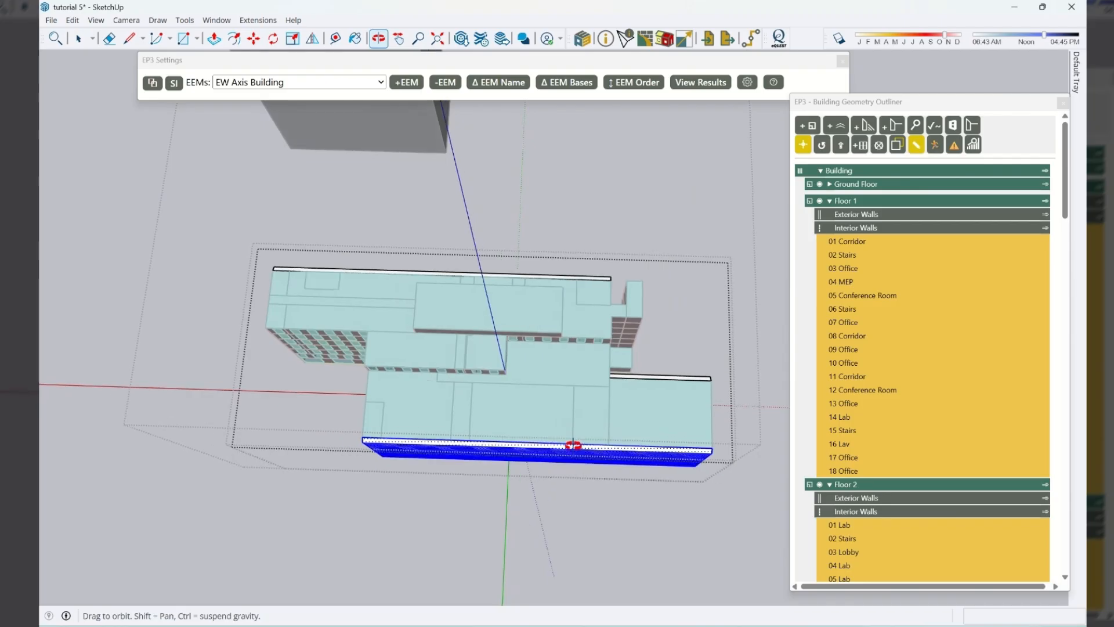
pyautogui.press('space')
# Copy the front long facade's louver set by its top end point onto the rear wing's upper corner beside the recessed block
pyautogui.moveTo(430, 458); pyautogui.dragTo(756, 516)
pyautogui.press('m')
pyautogui.press('ctrl')
pyautogui.click(714, 444)
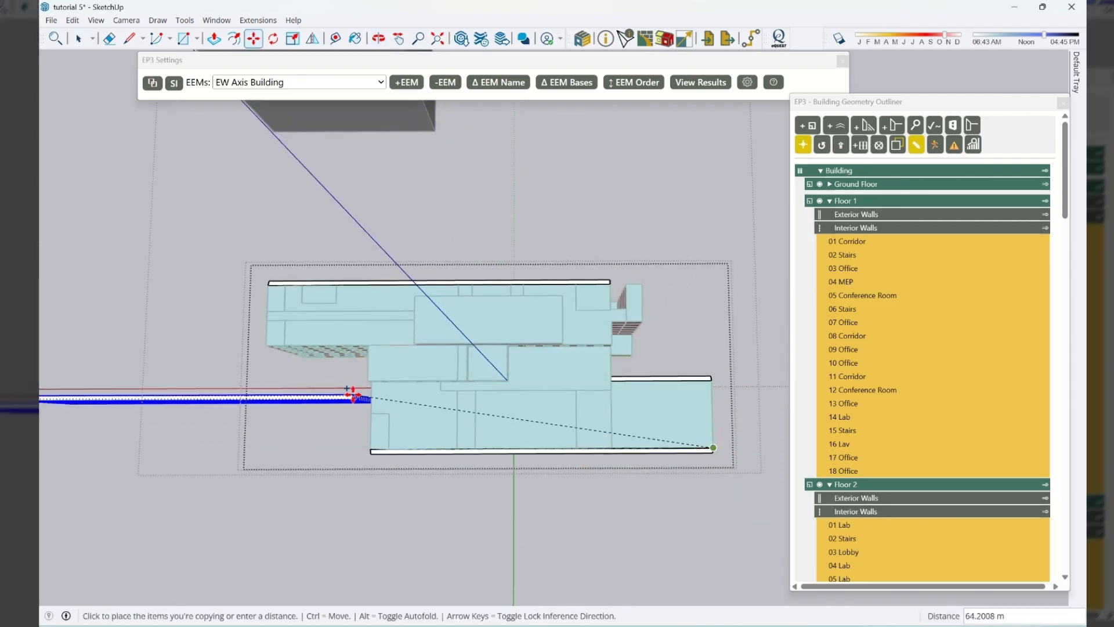
pyautogui.scroll(6, 365, 359)
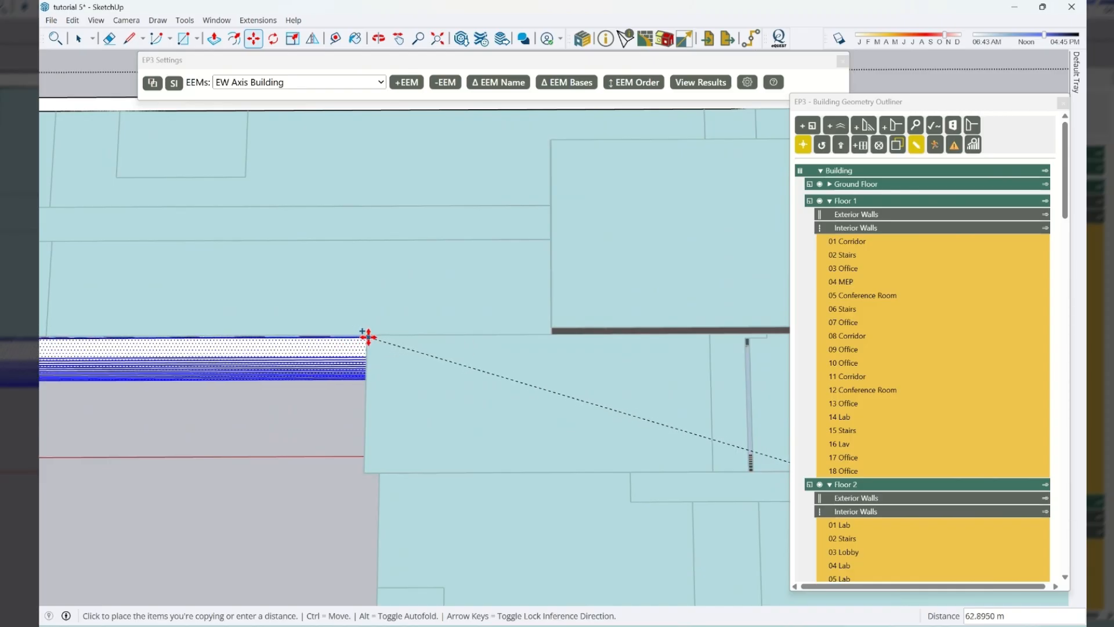
pyautogui.click(366, 334)
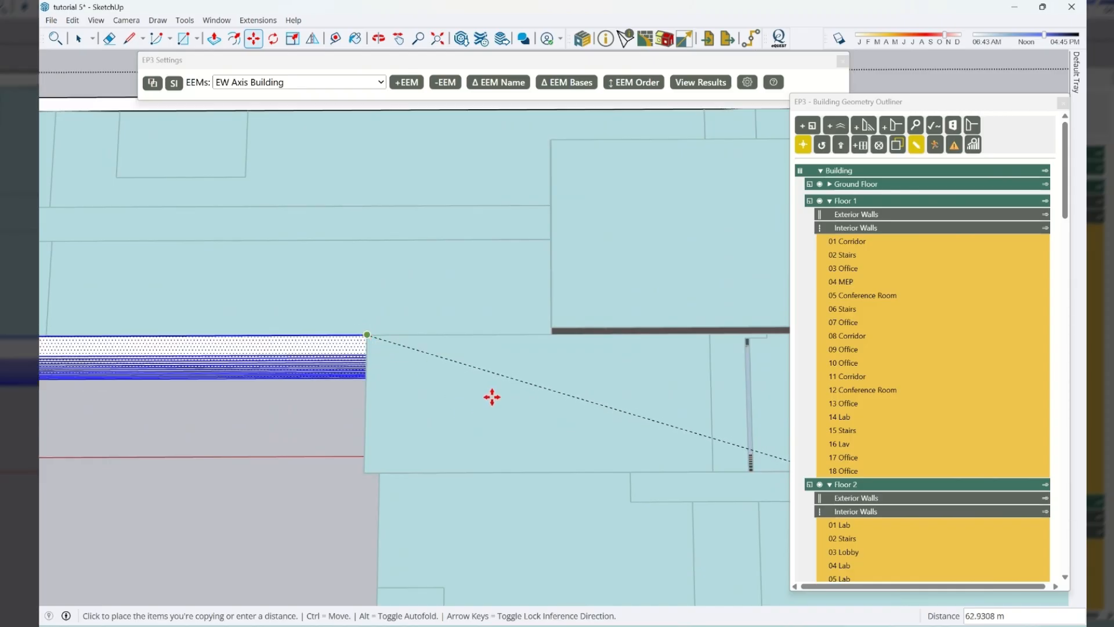
# Shorten the copied louvers to the rear wing's exposed facade by moving their outer end edges to the building corner
pyautogui.press('space')
pyautogui.scroll(-6, 519, 380)
pyautogui.moveTo(447, 487); pyautogui.dragTo(515, 262, button='middle')
pyautogui.moveTo(230, 502); pyautogui.dragTo(231, 502)
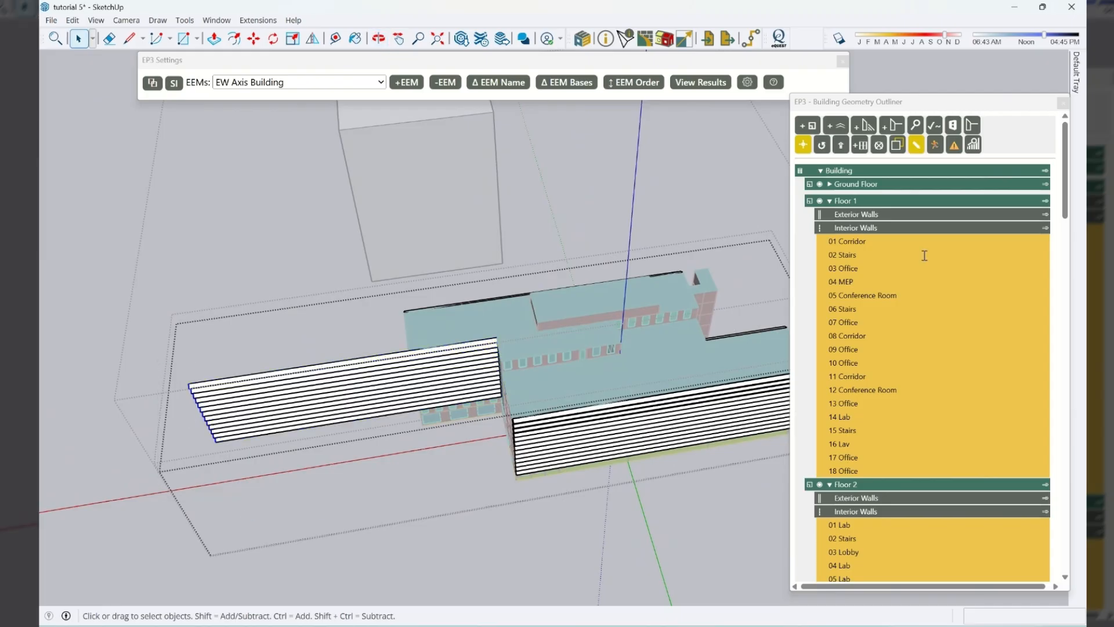
pyautogui.scroll(4, 246, 427)
pyautogui.press('m')
pyautogui.click(172, 359)
pyautogui.click(637, 292)
pyautogui.press('space')
# Copy the rear wing's lowest louver 1.5 m downward and repeat the copy as a 4x array
pyautogui.scroll(-2, 350, 302)
pyautogui.moveTo(539, 471)
pyautogui.mouseDown(button='middle')
pyautogui.moveTo(577, 405)
pyautogui.moveTo(780, 255)
pyautogui.mouseUp(button='middle')
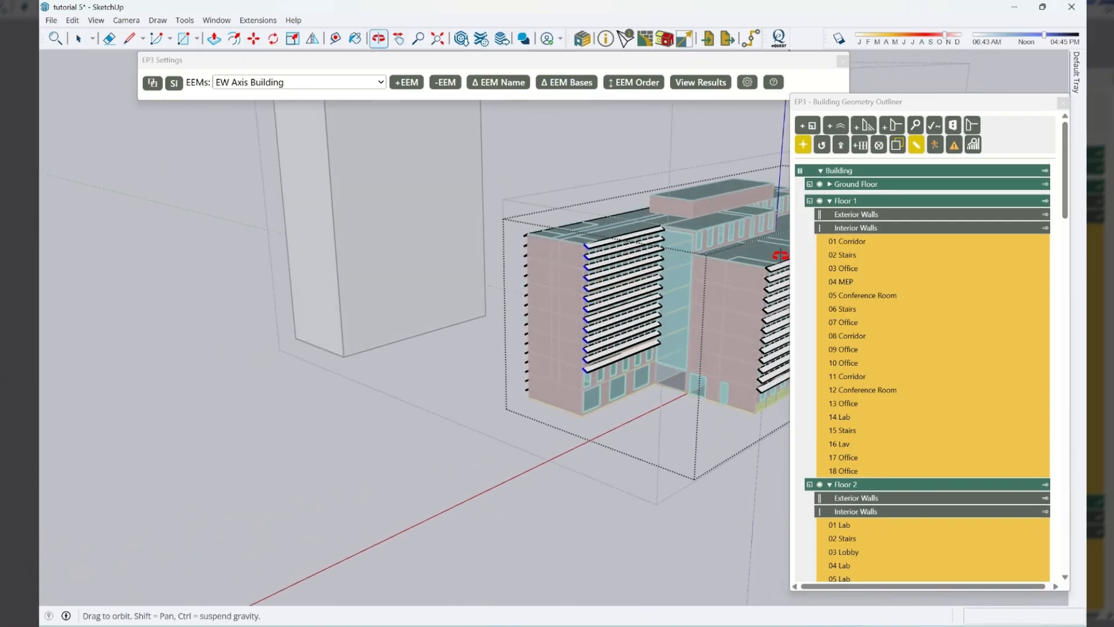
pyautogui.scroll(5, 612, 354)
pyautogui.click(577, 364)
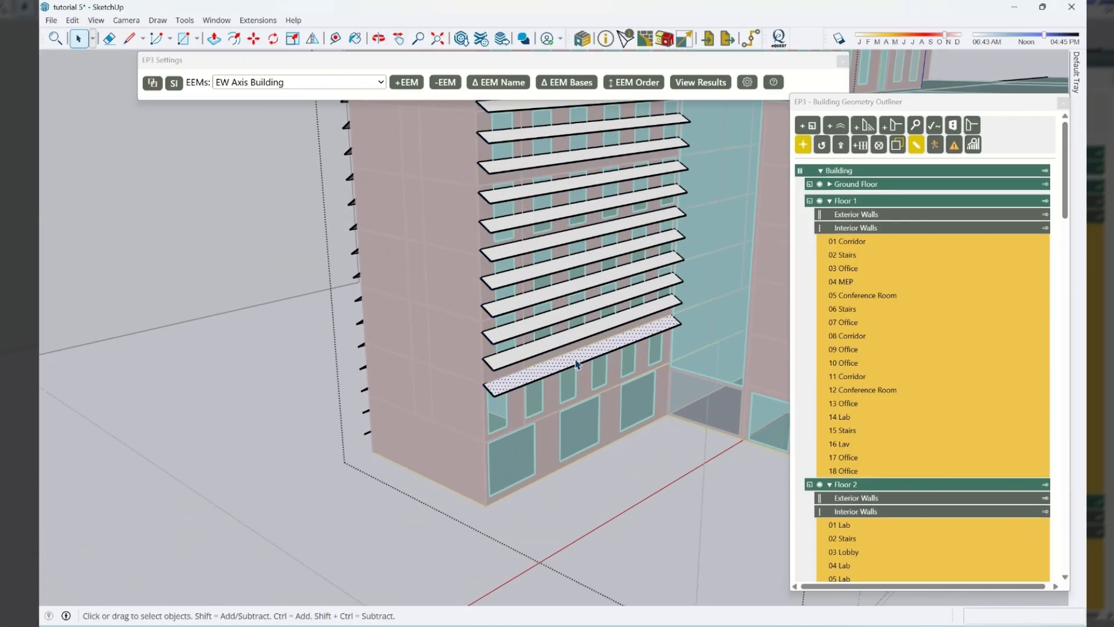
pyautogui.scroll(1, 474, 408)
pyautogui.press('m')
pyautogui.press('ctrl')
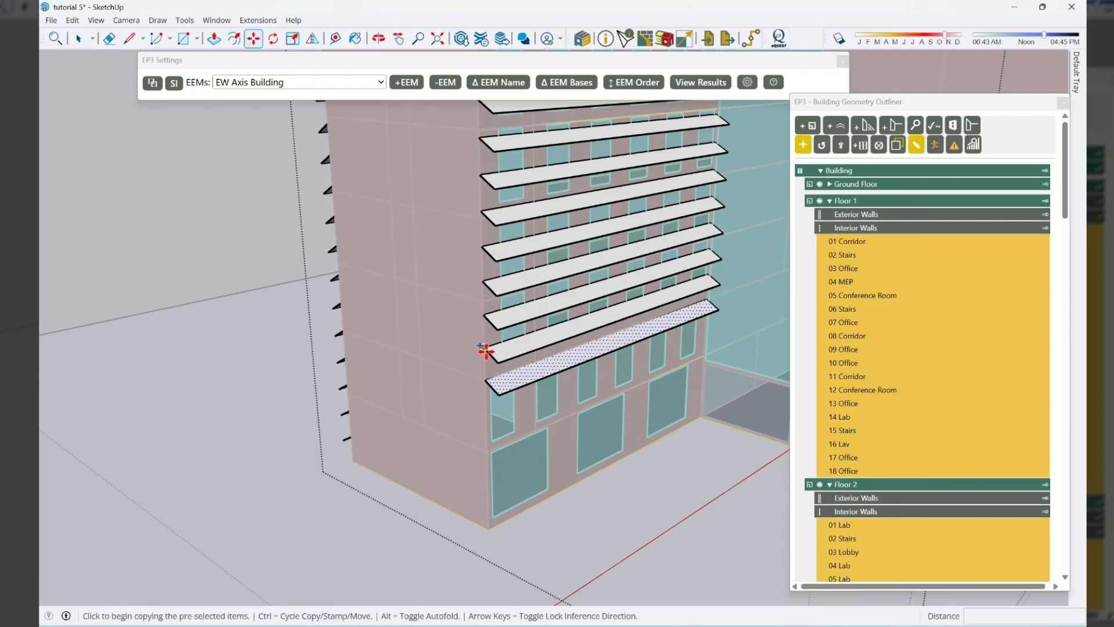
pyautogui.click(484, 348)
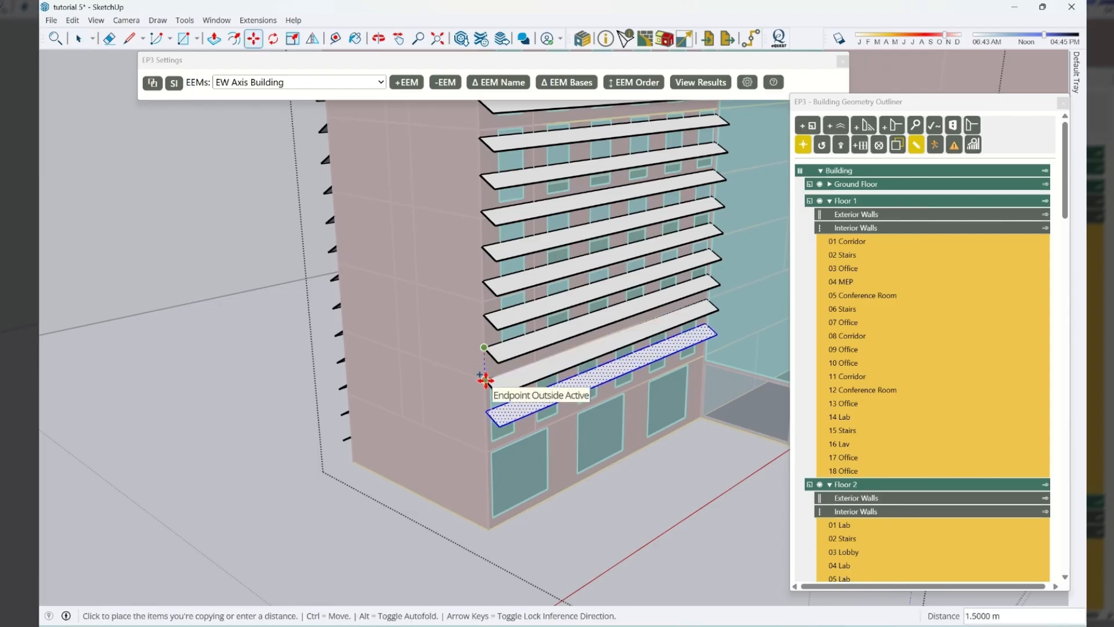
pyautogui.click(484, 378)
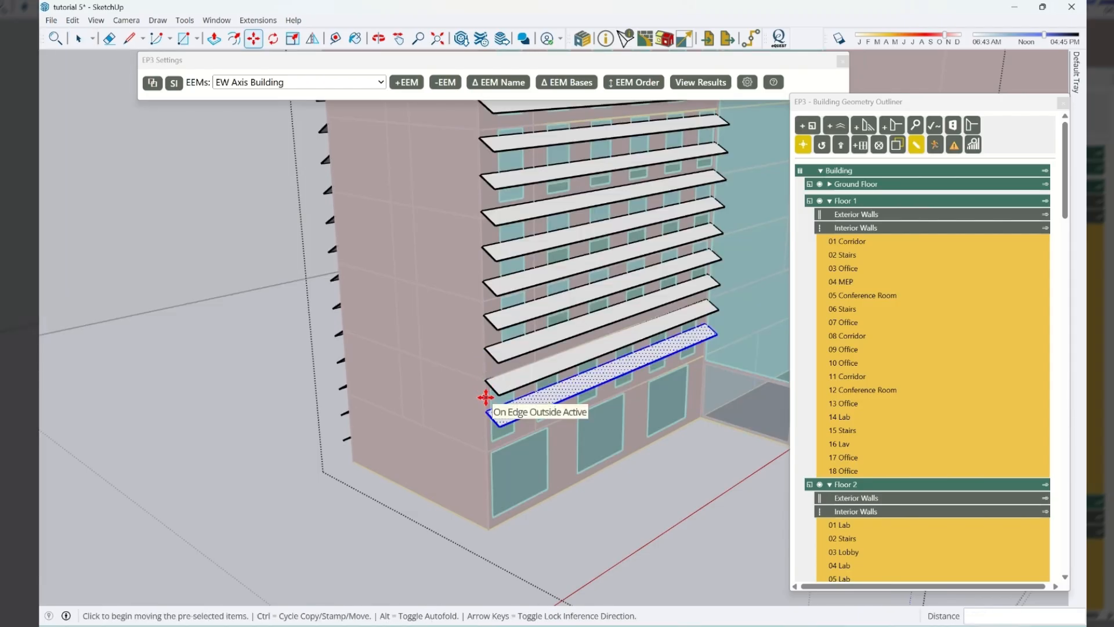
pyautogui.write('4x')
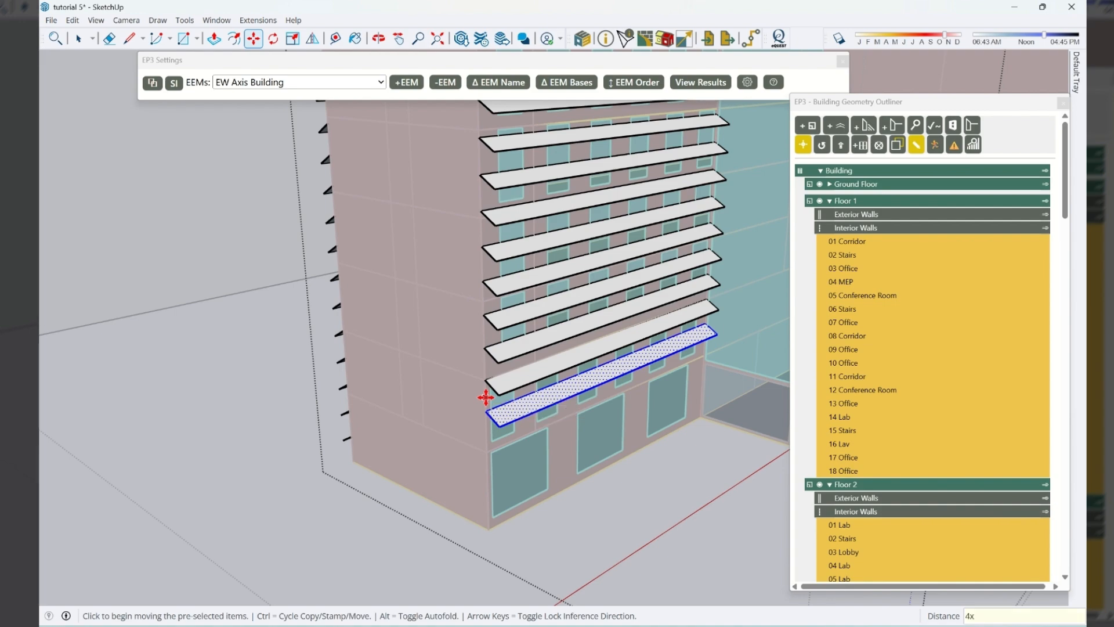
pyautogui.press('Return')
pyautogui.press('space')
# Copy the rear wing's three topmost louvers onto the upper corner of the recessed block's wall above the lower roof
pyautogui.moveTo(671, 464); pyautogui.dragTo(492, 587, button='middle')
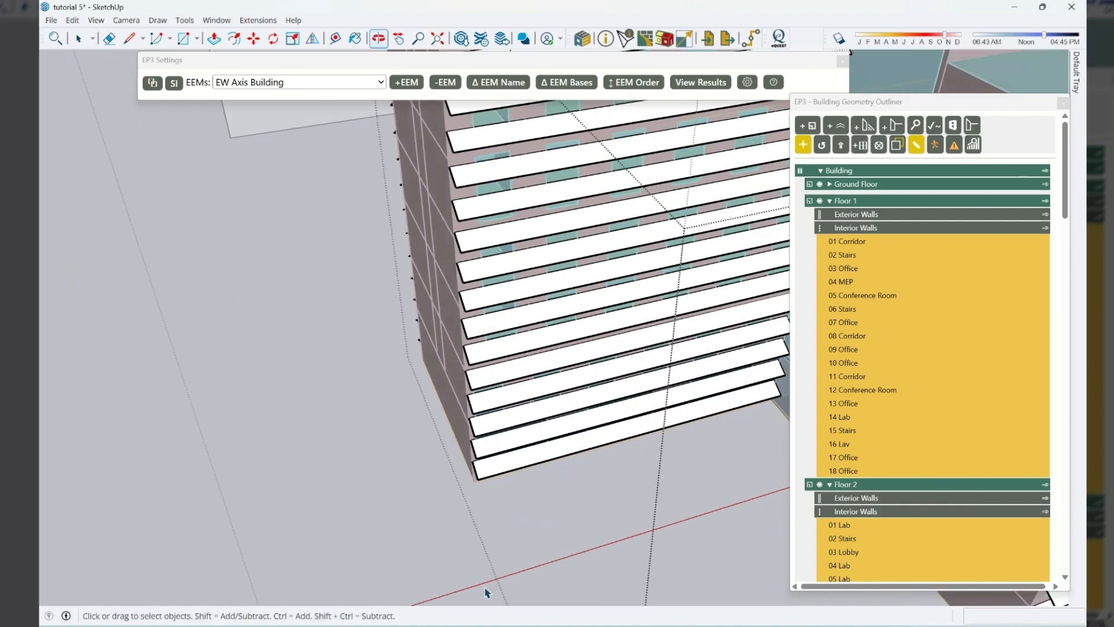
pyautogui.scroll(-5, 386, 519)
pyautogui.moveTo(571, 426); pyautogui.dragTo(458, 364, button='middle')
pyautogui.scroll(3, 478, 277)
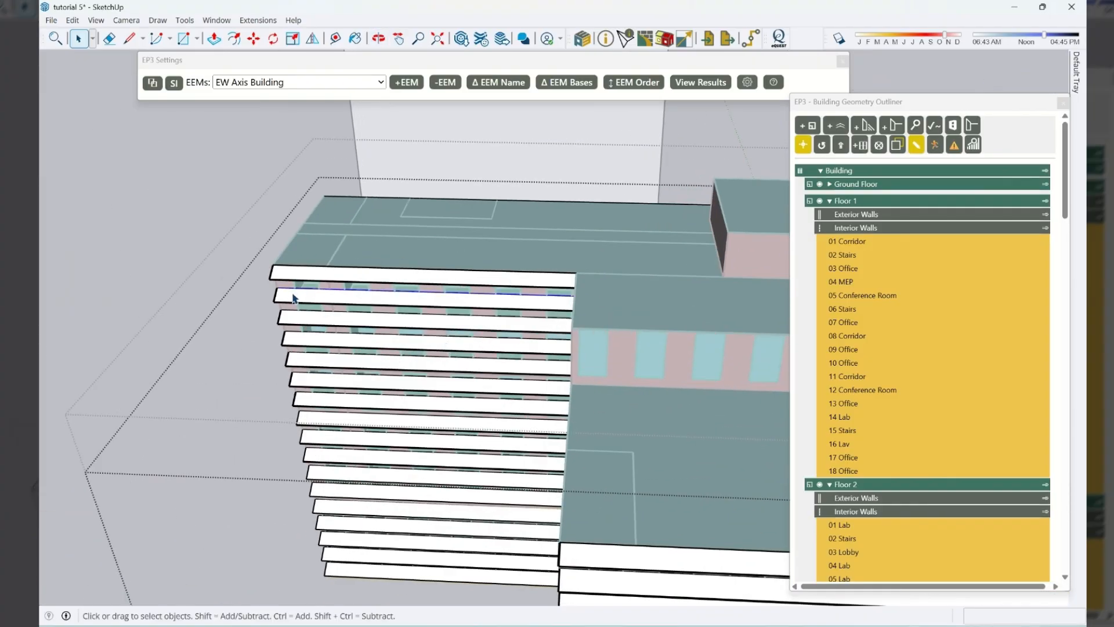
pyautogui.click(293, 298)
pyautogui.keyDown('ctrl'); pyautogui.click(300, 326); pyautogui.keyUp('ctrl')
pyautogui.keyDown('ctrl'); pyautogui.click(290, 277); pyautogui.keyUp('ctrl')
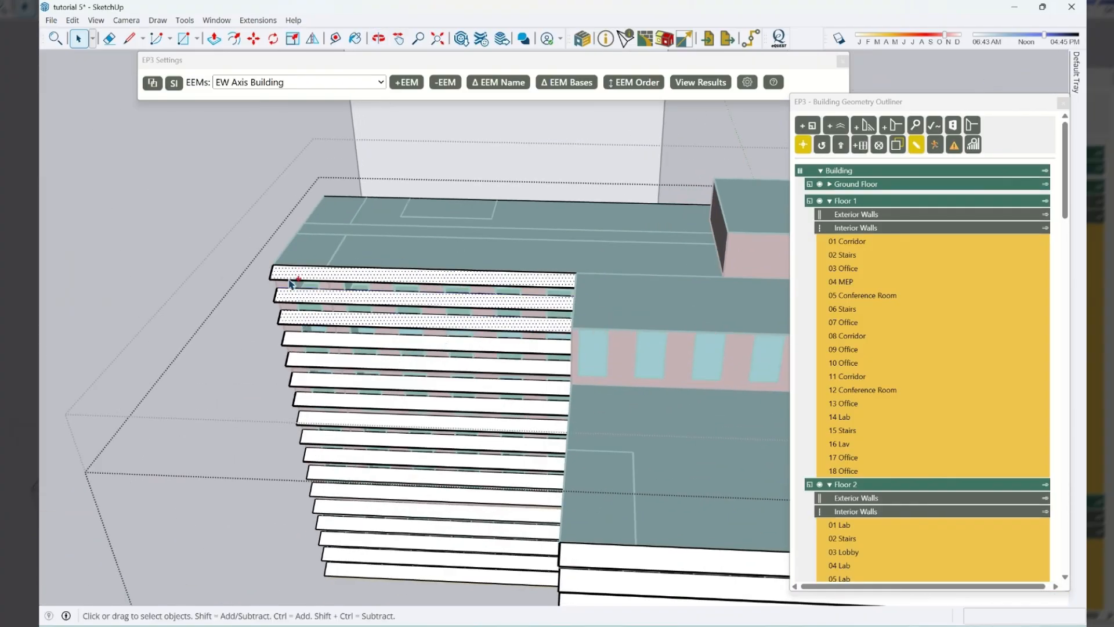
pyautogui.press('m')
pyautogui.click(273, 266)
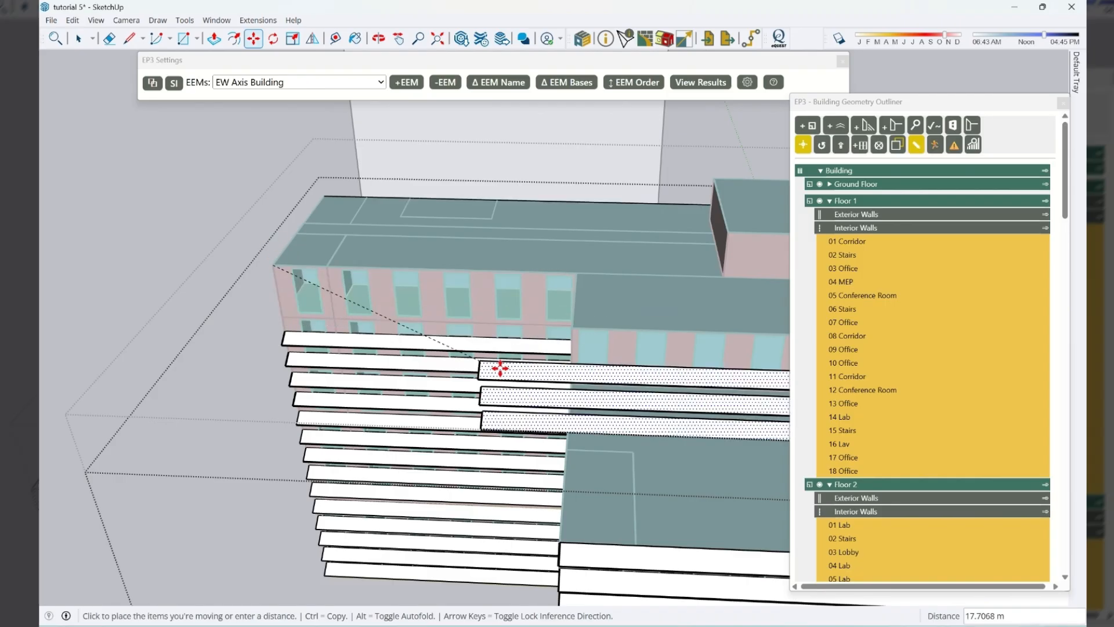
pyautogui.press('ctrl')
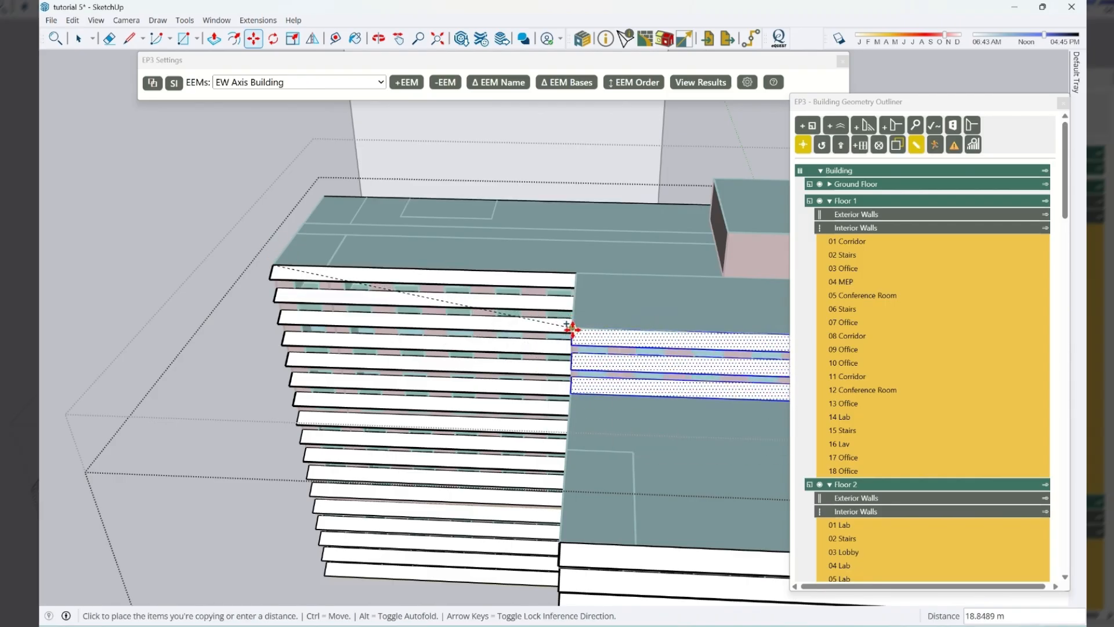
pyautogui.click(572, 333)
# Shorten the recessed wall's three louvers by moving their inner end edges back to the near side of the narrow window bay
pyautogui.scroll(-6, 228, 373)
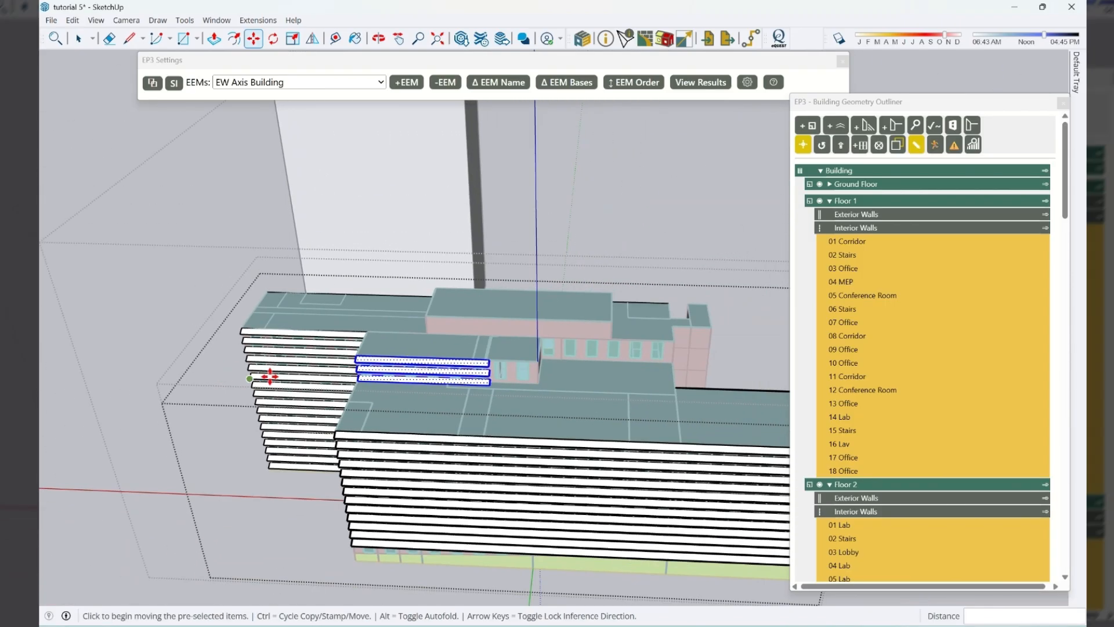
pyautogui.press('space')
pyautogui.scroll(2, 512, 372)
pyautogui.scroll(3, 512, 371)
pyautogui.moveTo(489, 440); pyautogui.dragTo(494, 442)
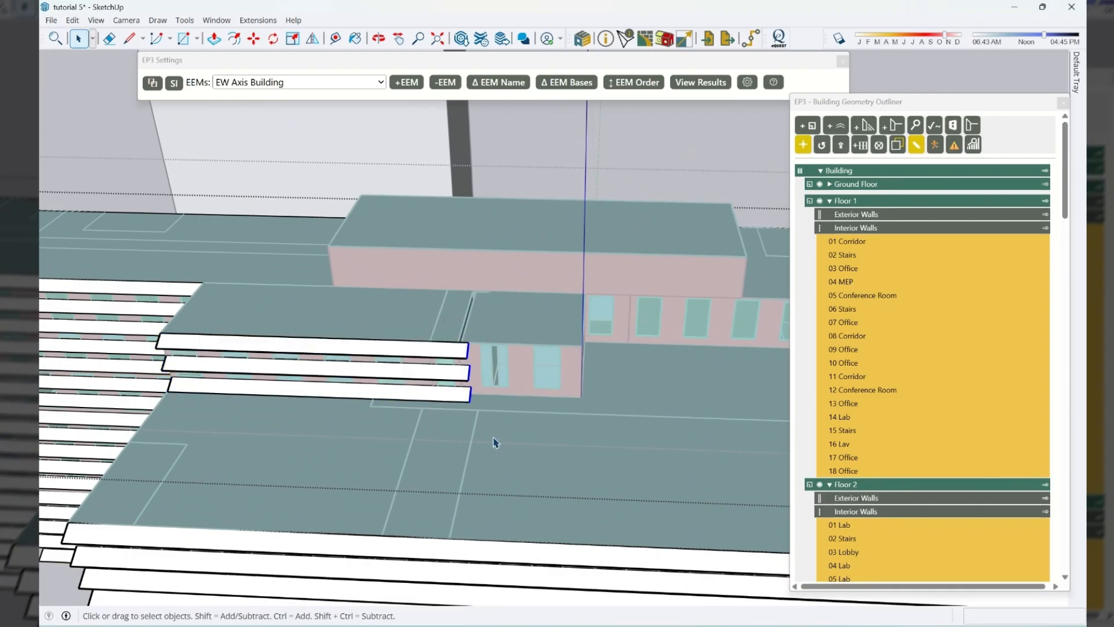
pyautogui.press('m')
pyautogui.click(470, 345)
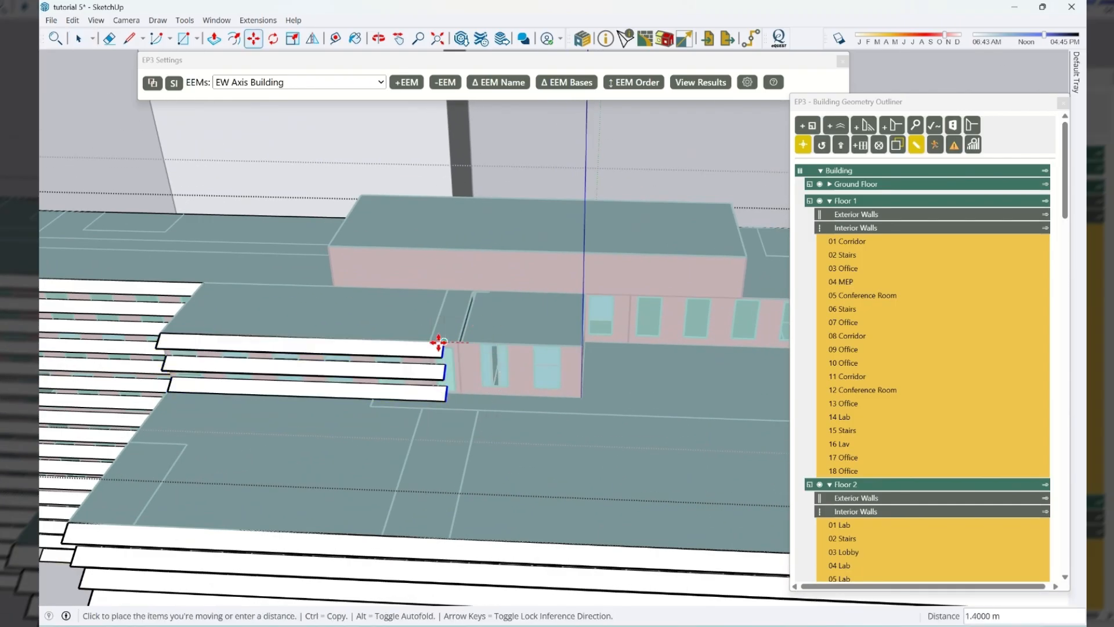
pyautogui.click(429, 341)
pyautogui.press('space')
# Copy the three shortened louvers along the recessed wall so they start on the far side of the narrow window bay
pyautogui.click(336, 348)
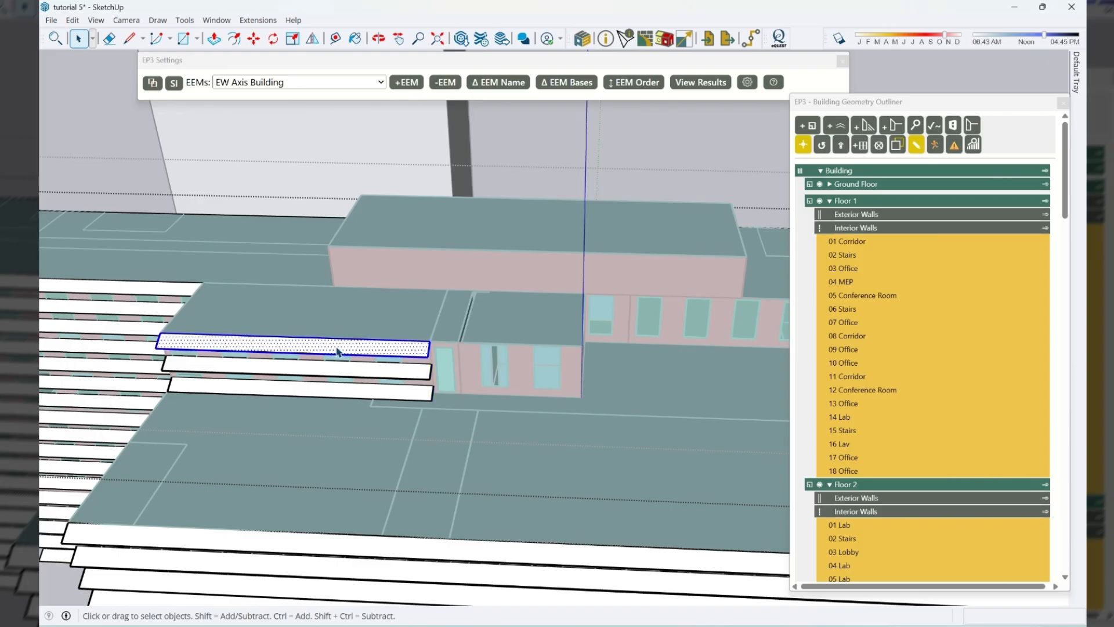
pyautogui.keyDown('shift'); pyautogui.click(338, 373); pyautogui.keyUp('shift')
pyautogui.keyDown('shift'); pyautogui.click(342, 389); pyautogui.keyUp('shift')
pyautogui.press('m')
pyautogui.press('ctrl')
pyautogui.click(160, 333)
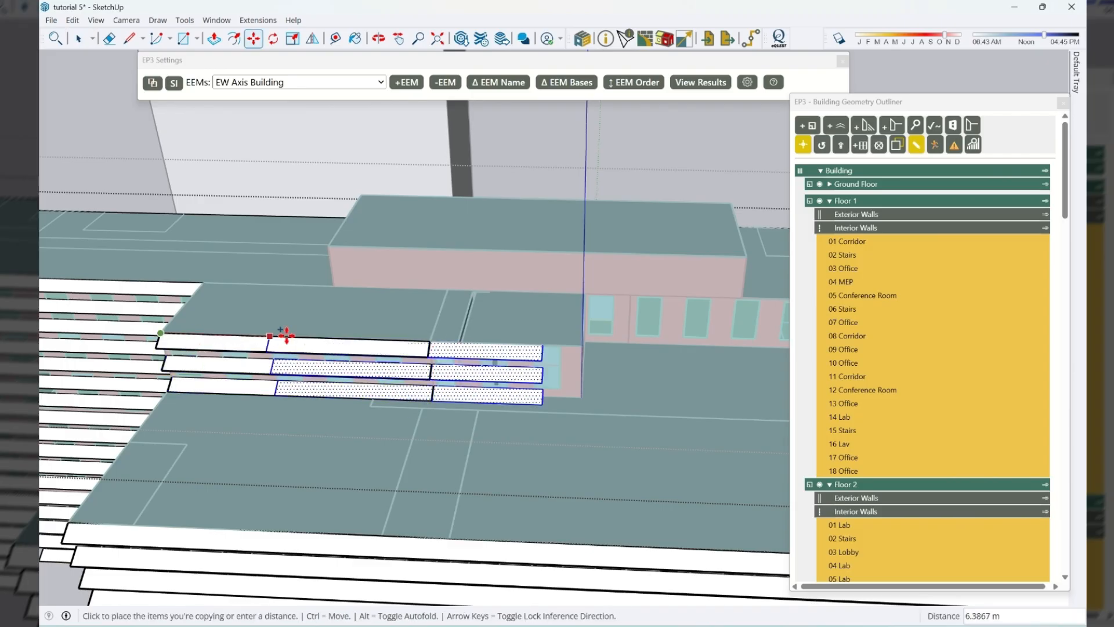
pyautogui.click(457, 345)
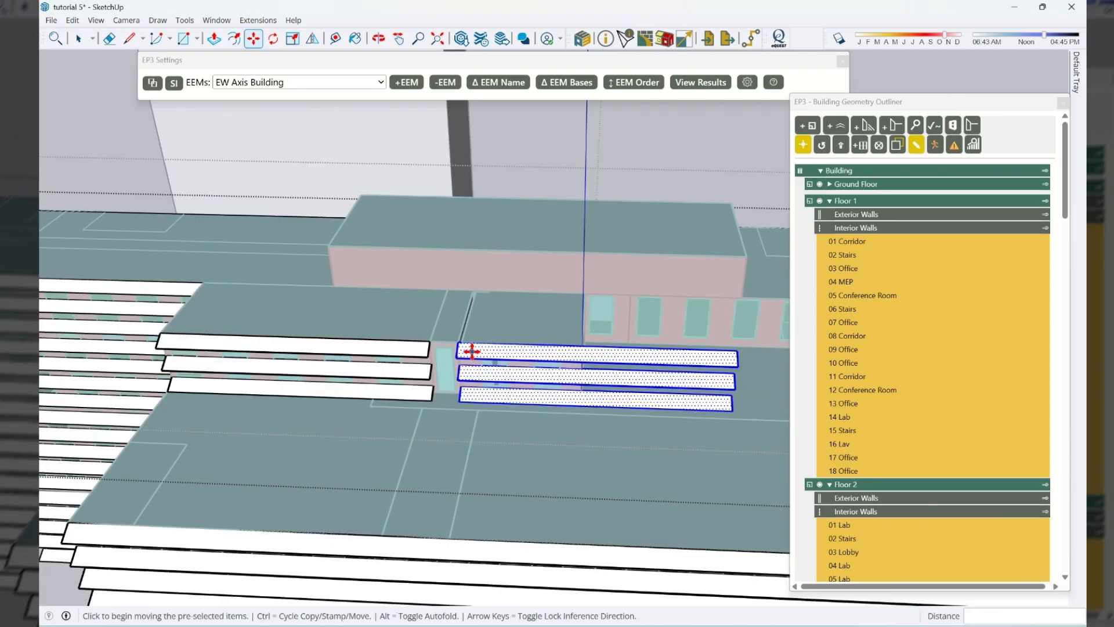
# Shorten the three new louvers by moving their far end edges back to the recessed wall's end corner
pyautogui.press('space')
pyautogui.moveTo(666, 349); pyautogui.dragTo(706, 335, button='middle')
pyautogui.press('m')
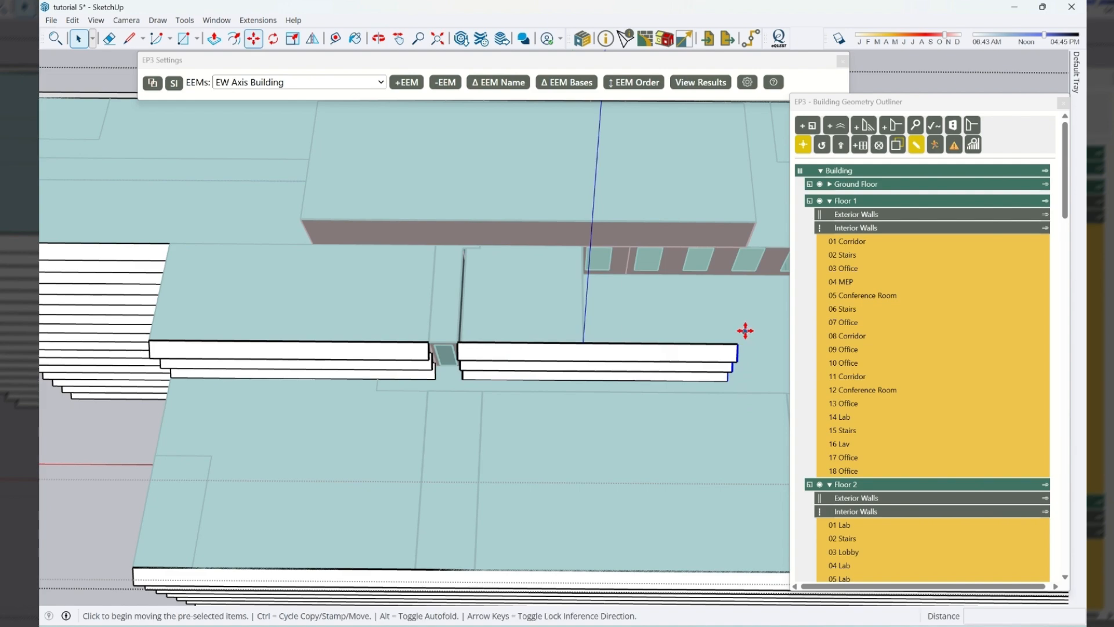
pyautogui.click(738, 343)
pyautogui.click(583, 342)
pyautogui.press('space')
# Close the nested louver groups and return to the top level of the model
pyautogui.scroll(-6, 489, 402)
pyautogui.moveTo(398, 418); pyautogui.dragTo(496, 483, button='middle')
pyautogui.click(602, 510)
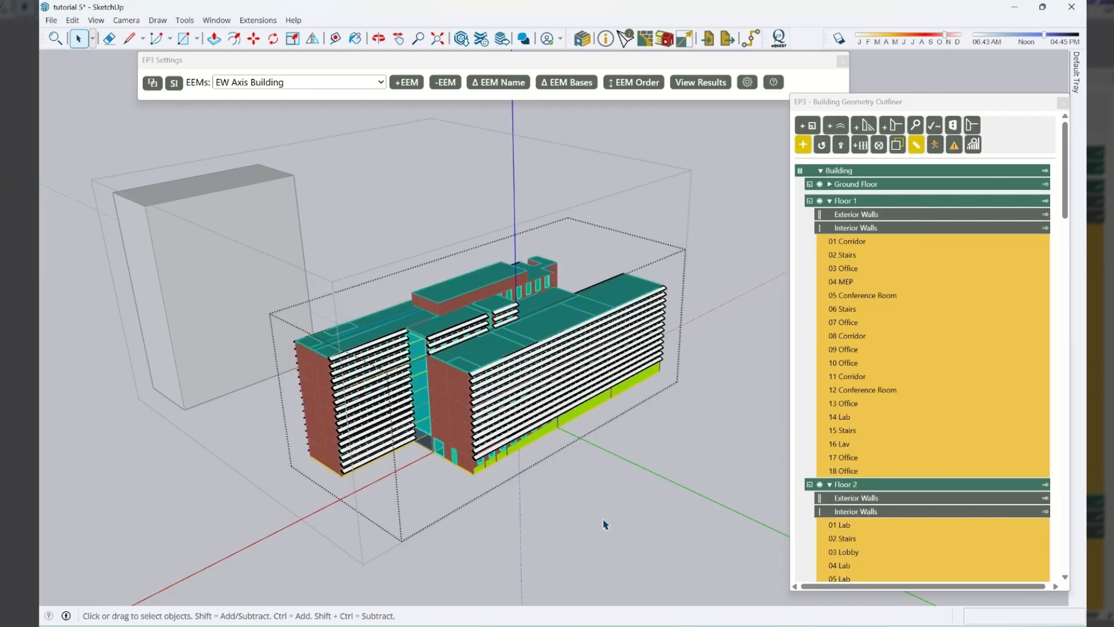
pyautogui.click(660, 501)
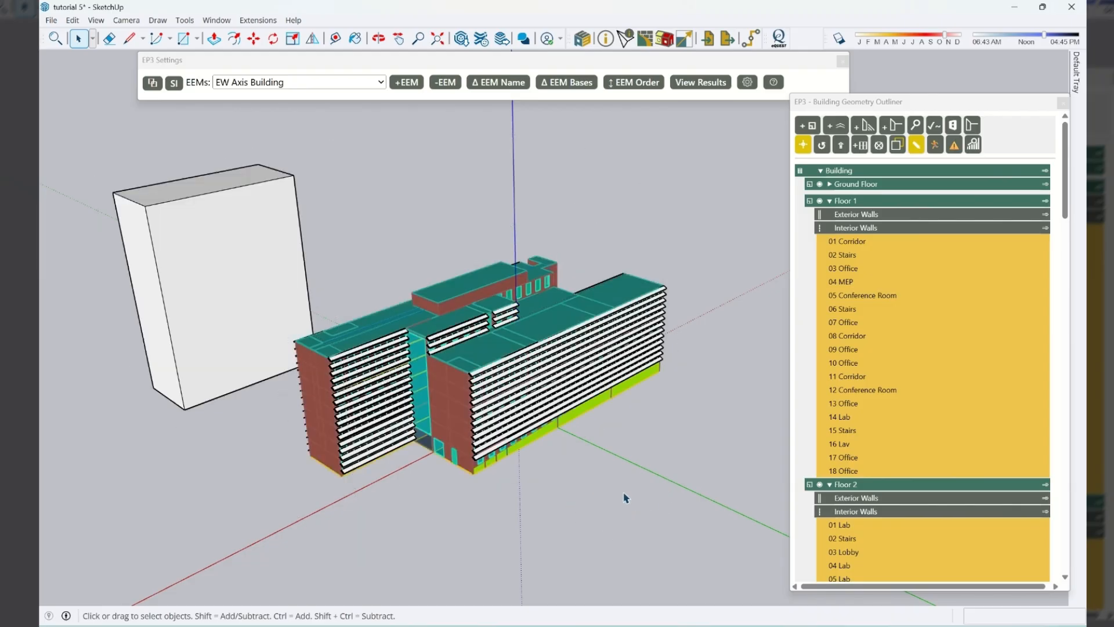
# Compare the louvered building in the Fan Coil EEM, and return to the EW Axis Building EEM
pyautogui.click(334, 83)
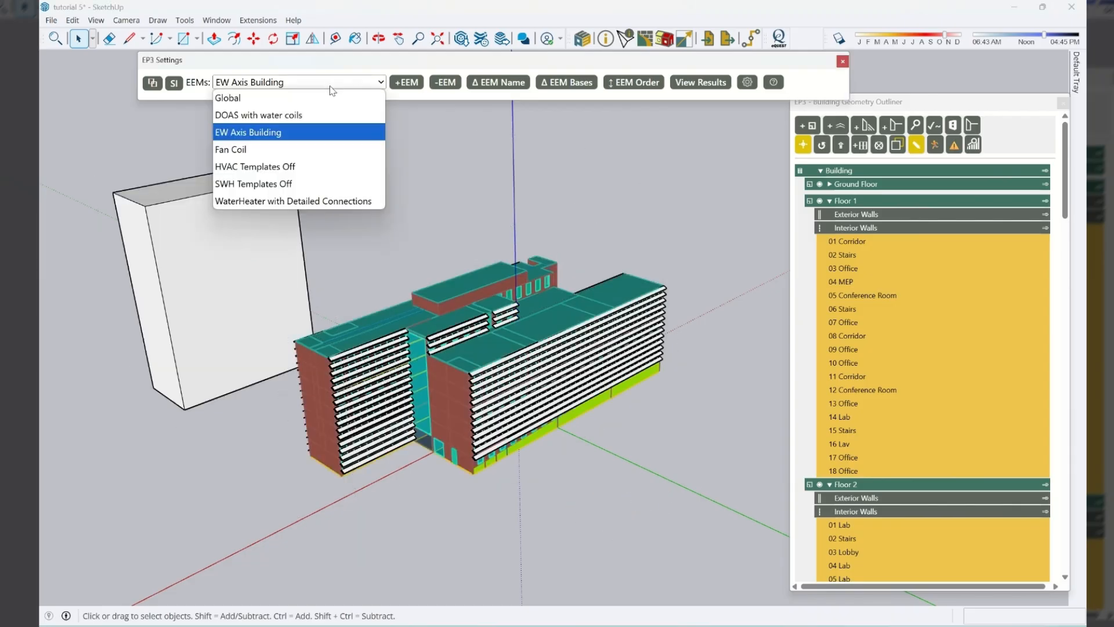
pyautogui.click(273, 150)
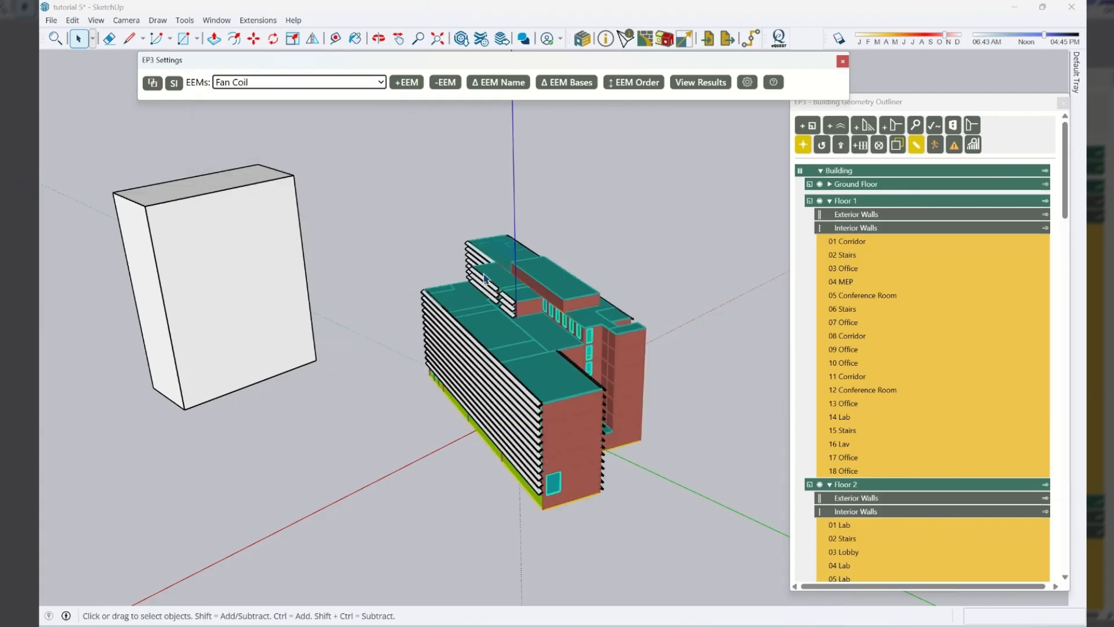
pyautogui.click(304, 84)
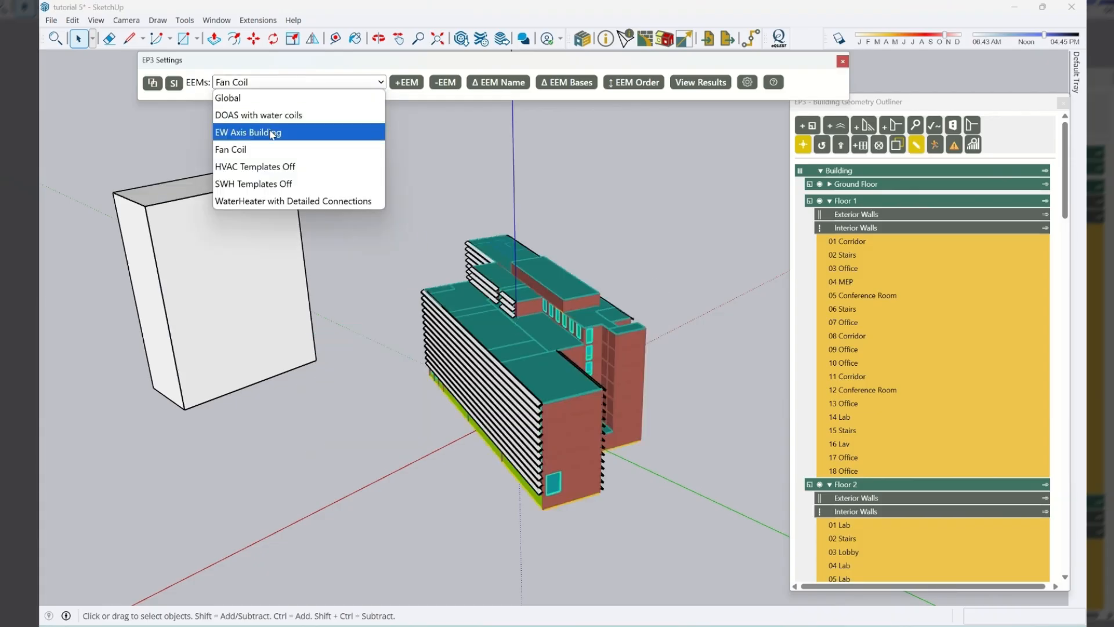
pyautogui.click(272, 134)
pyautogui.click(288, 82)
pyautogui.click(289, 83)
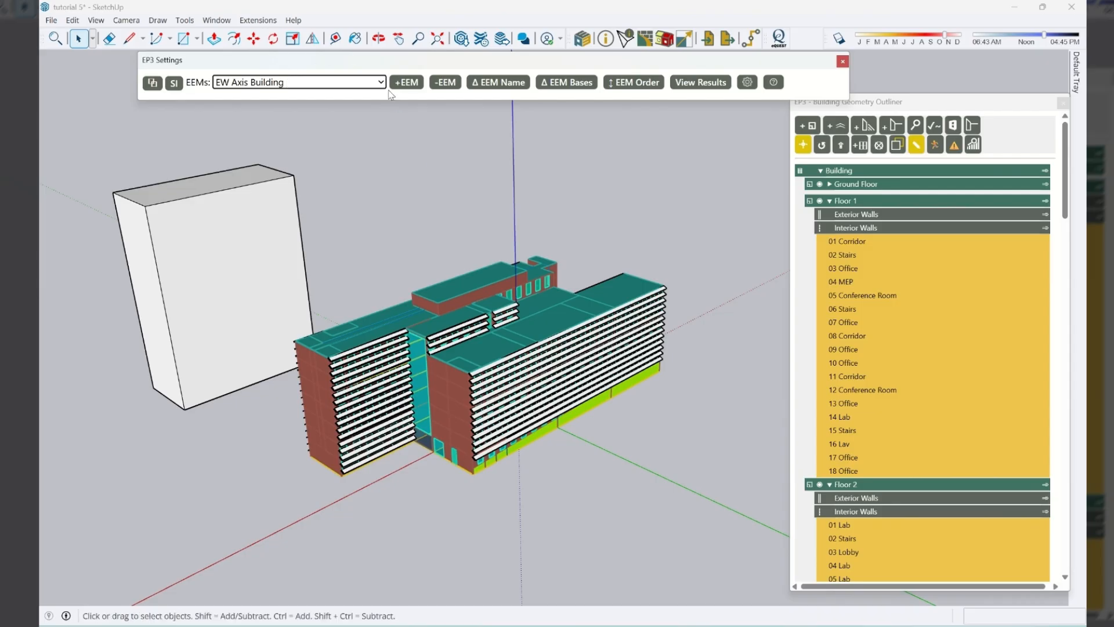
# Add a new EEM named Louvers and check the EEM list, keeping EW Axis Building active
pyautogui.click(419, 86)
pyautogui.write('Louvers')
pyautogui.press('Return')
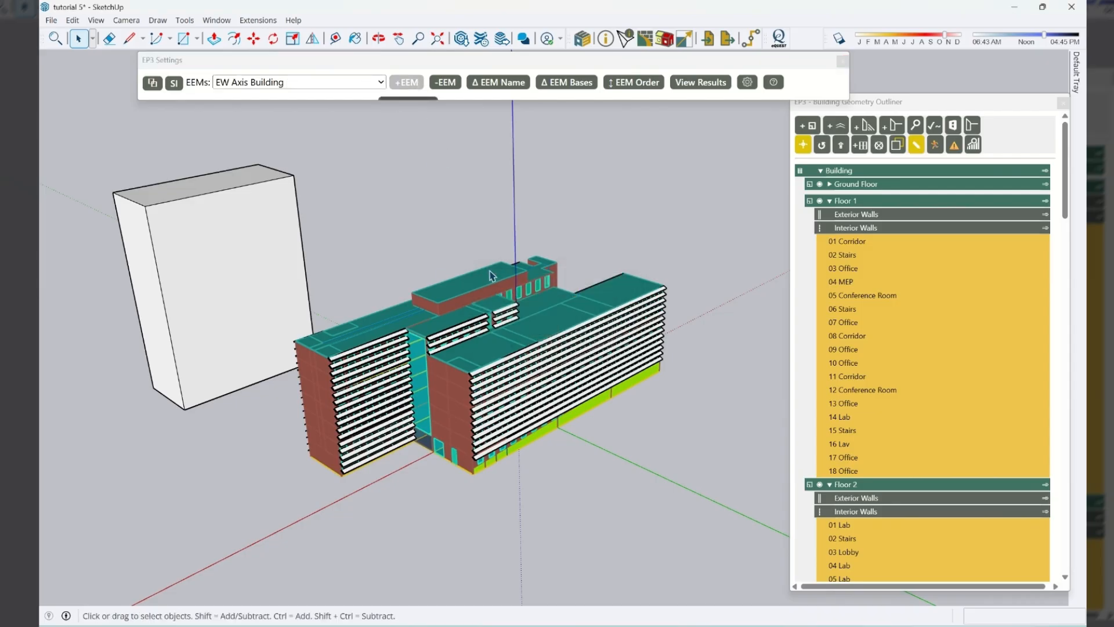
pyautogui.click(328, 85)
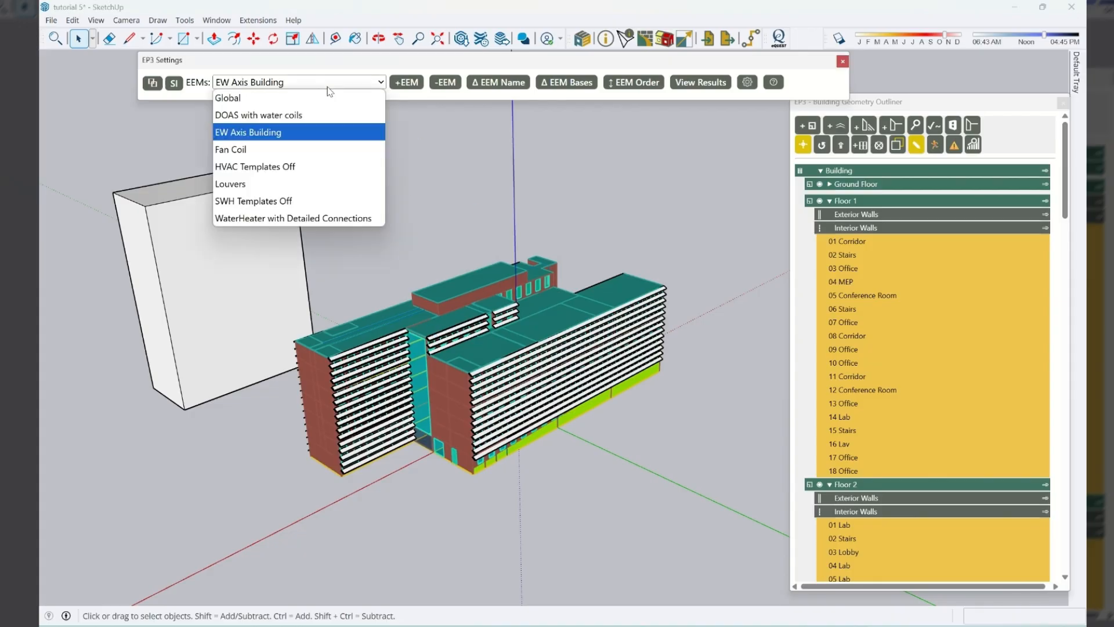
pyautogui.click(329, 87)
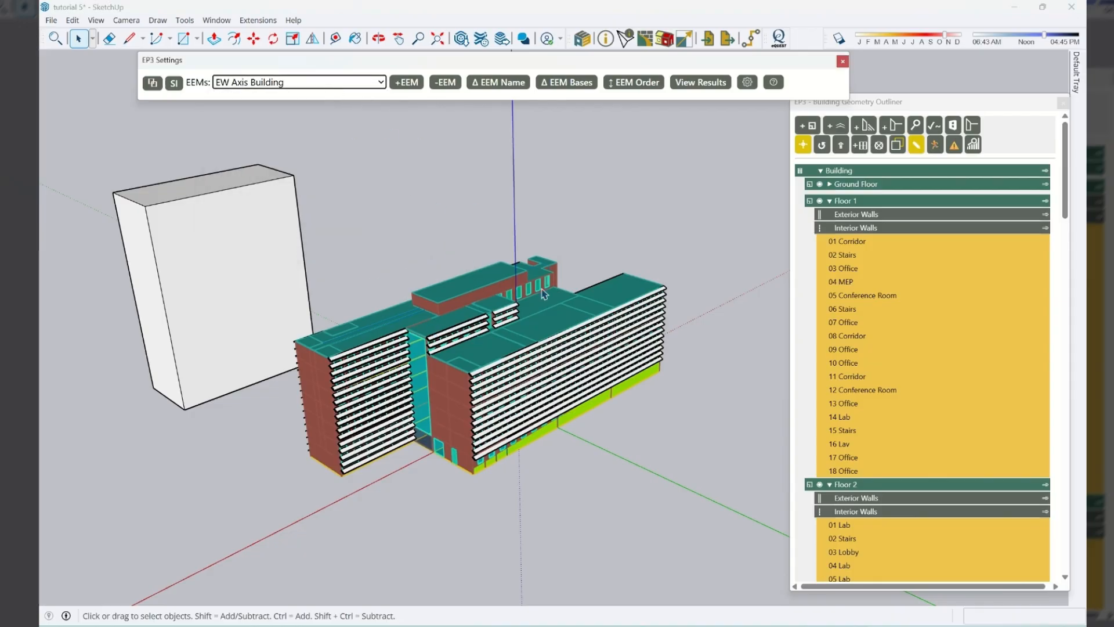
# Collapse Floor 1 through Floor 6 in the building geometry outliner to bring the shading groups into reach
pyautogui.click(829, 201)
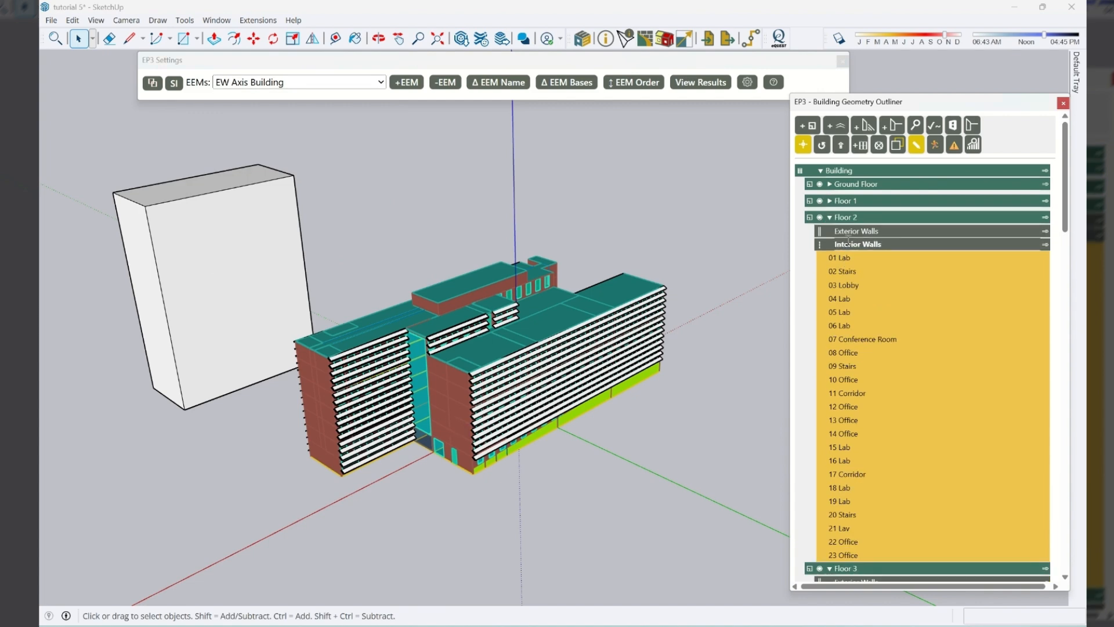
pyautogui.click(829, 217)
pyautogui.click(830, 234)
pyautogui.click(829, 250)
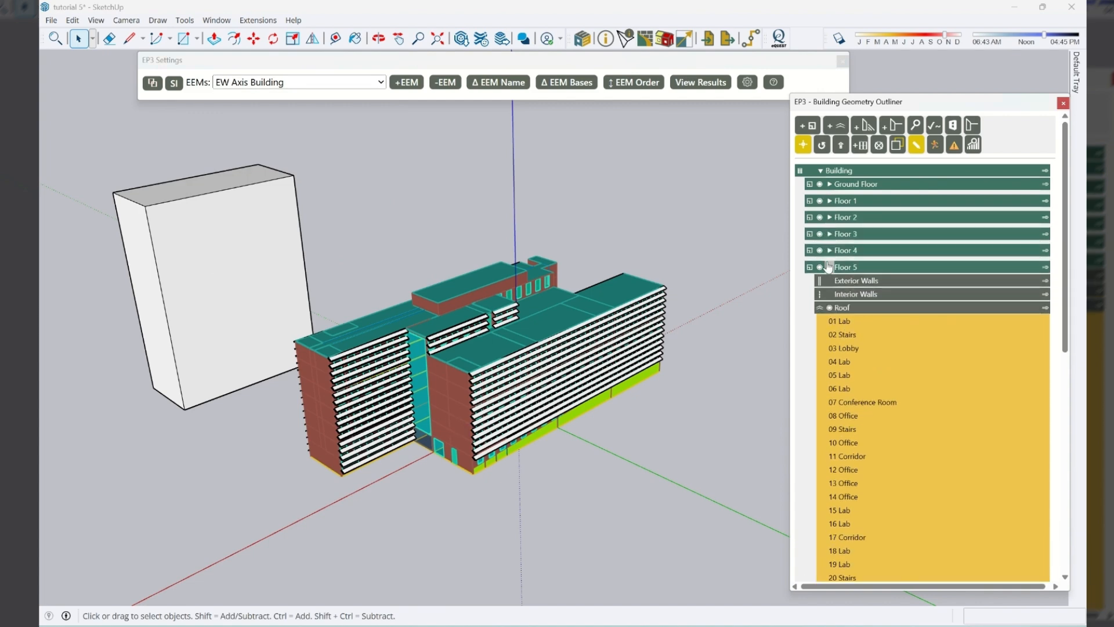
pyautogui.click(830, 267)
pyautogui.click(830, 284)
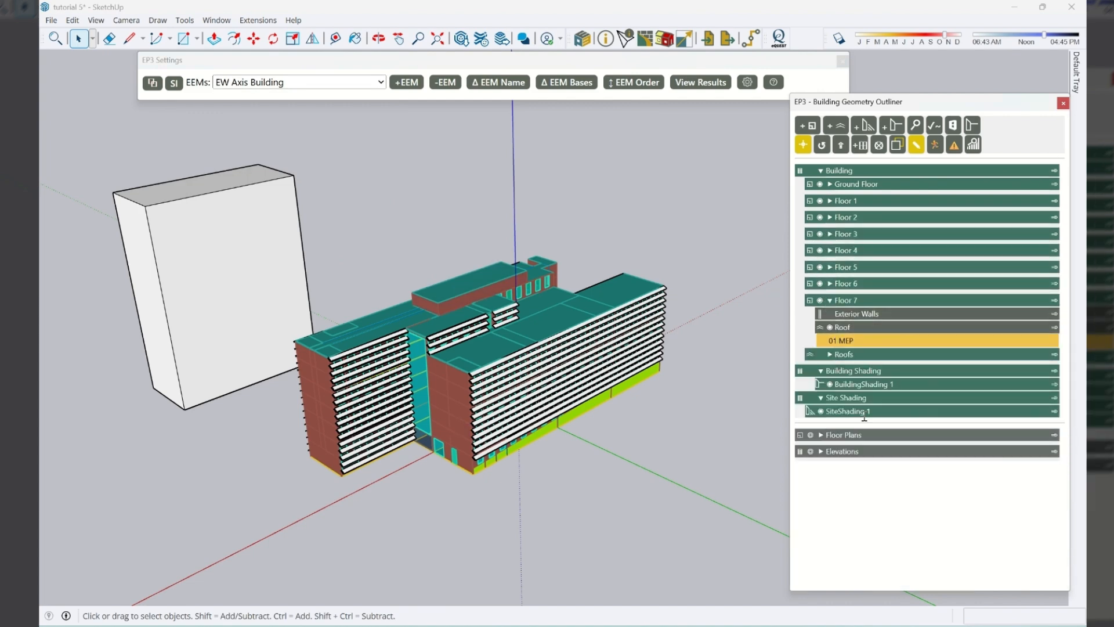
# Set BuildingShading 1's EEM availability to Off for Global and On for Louvers, and deselect the group
pyautogui.click(624, 39)
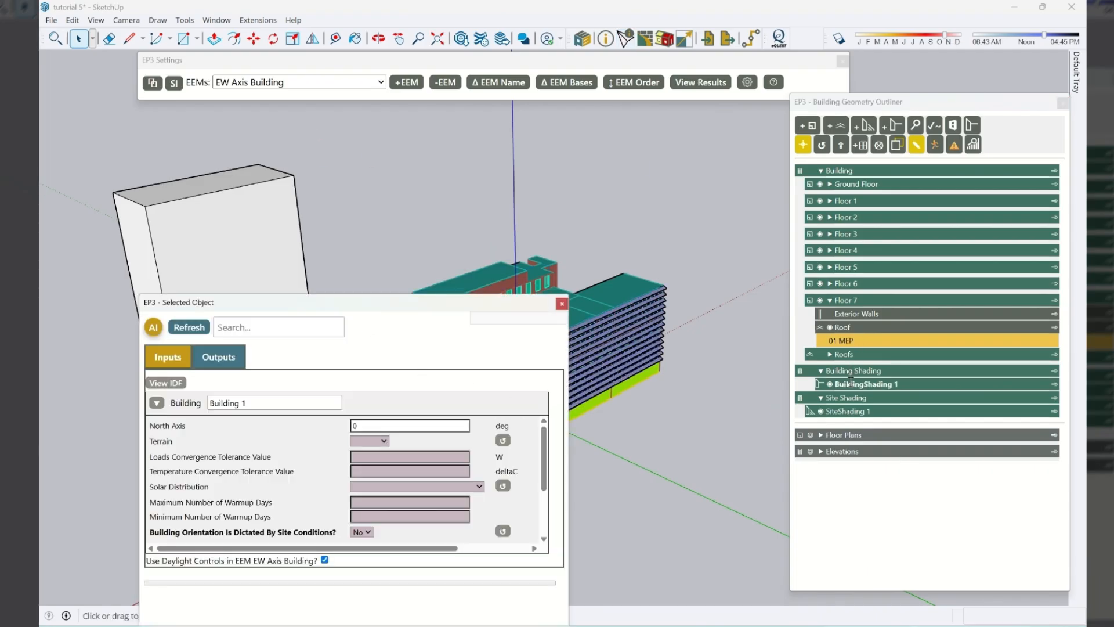
pyautogui.click(875, 382)
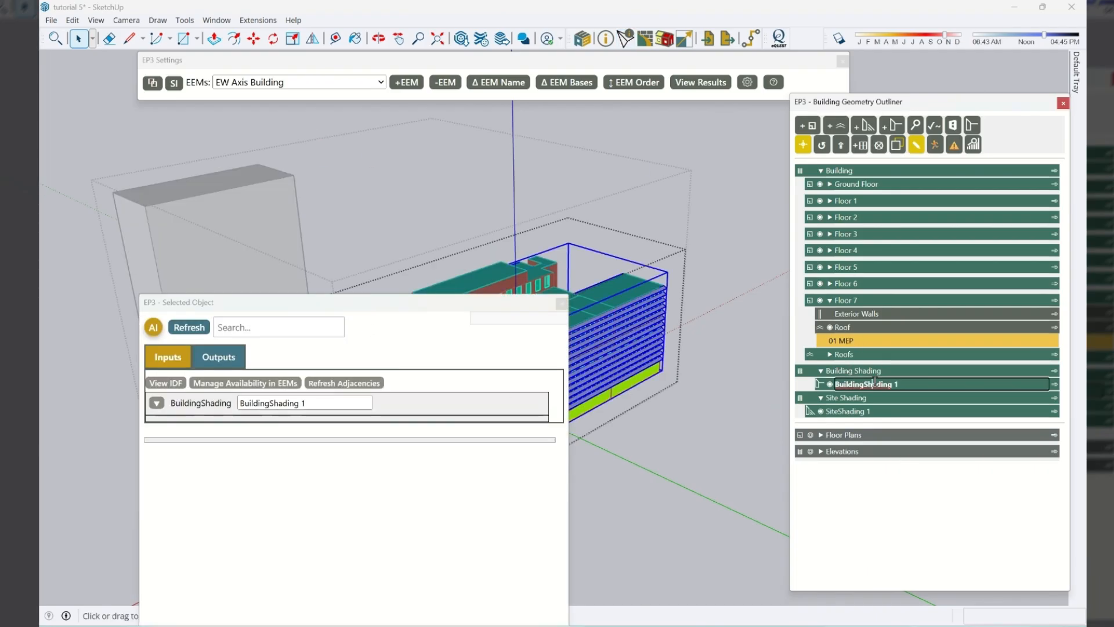
pyautogui.click(220, 386)
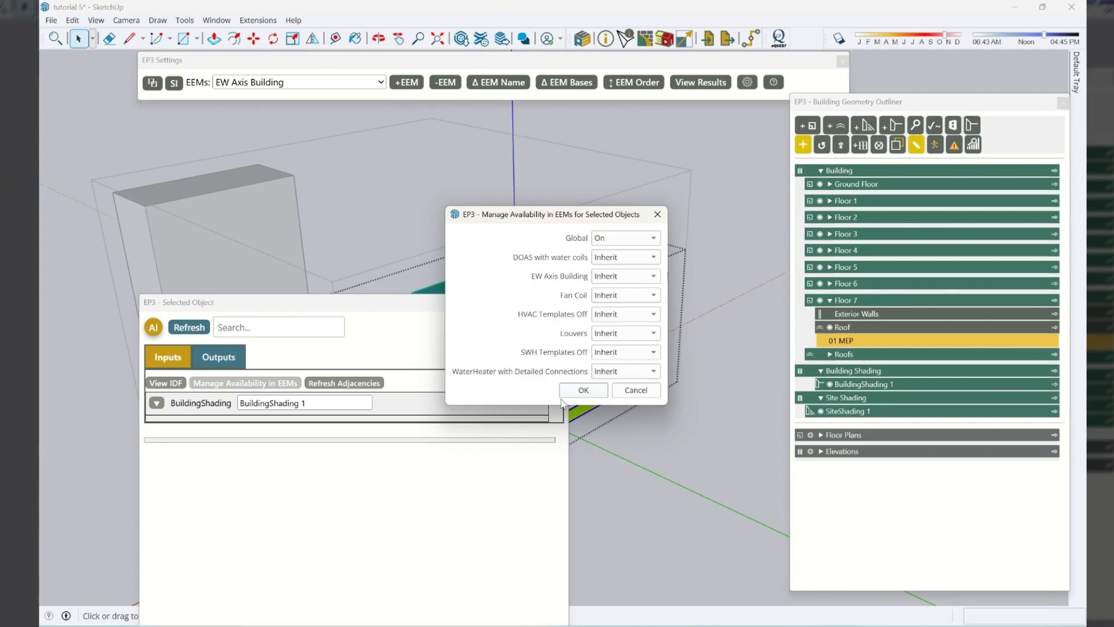
pyautogui.click(624, 237)
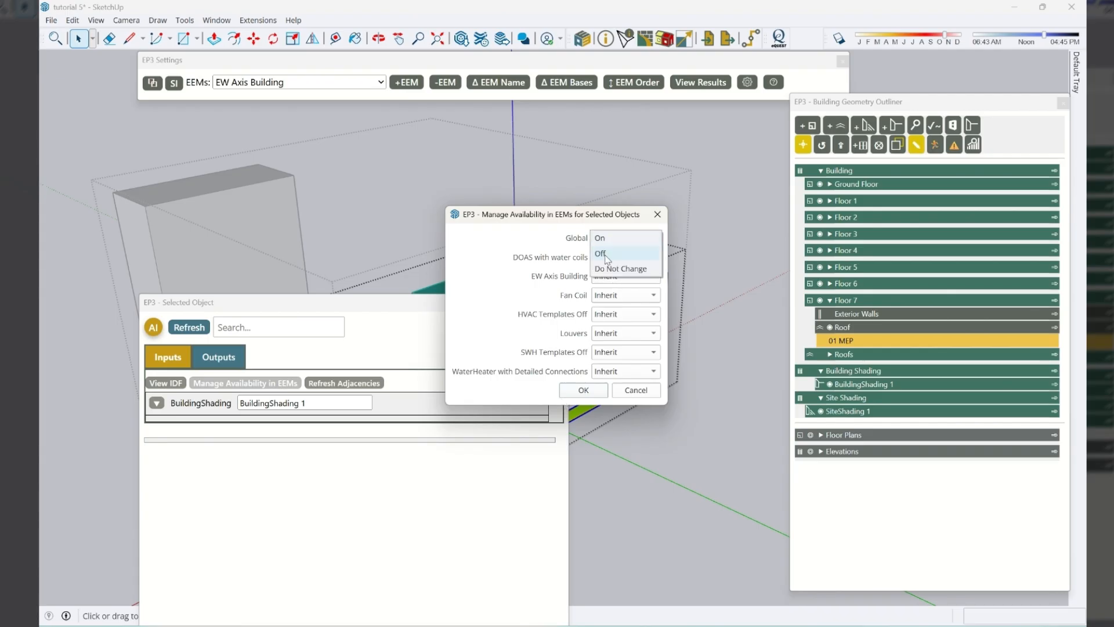
pyautogui.click(607, 250)
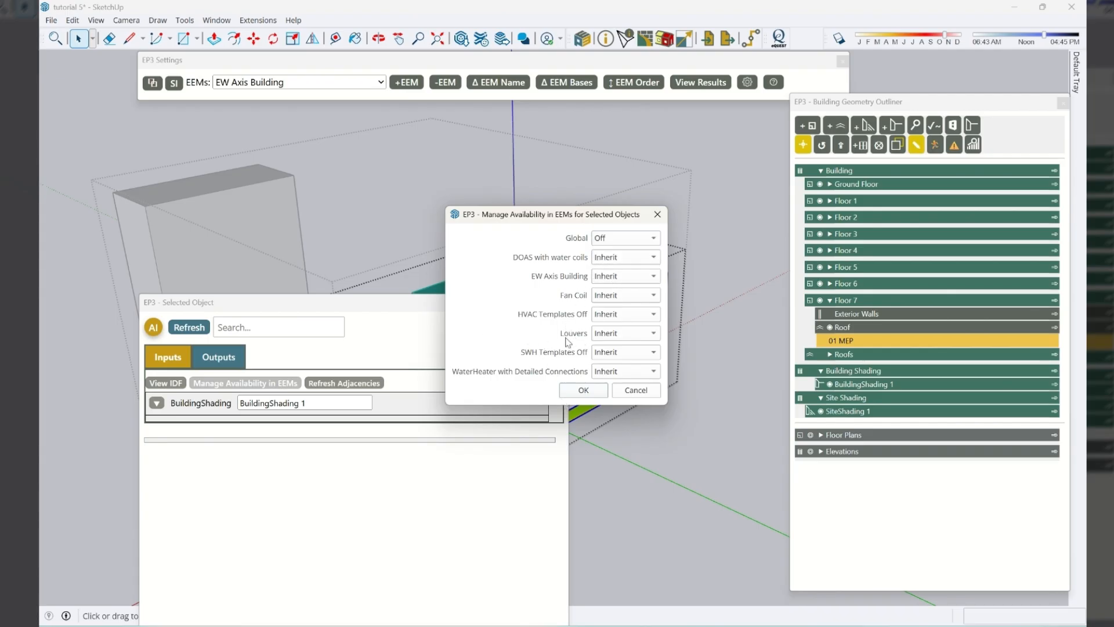
pyautogui.click(614, 334)
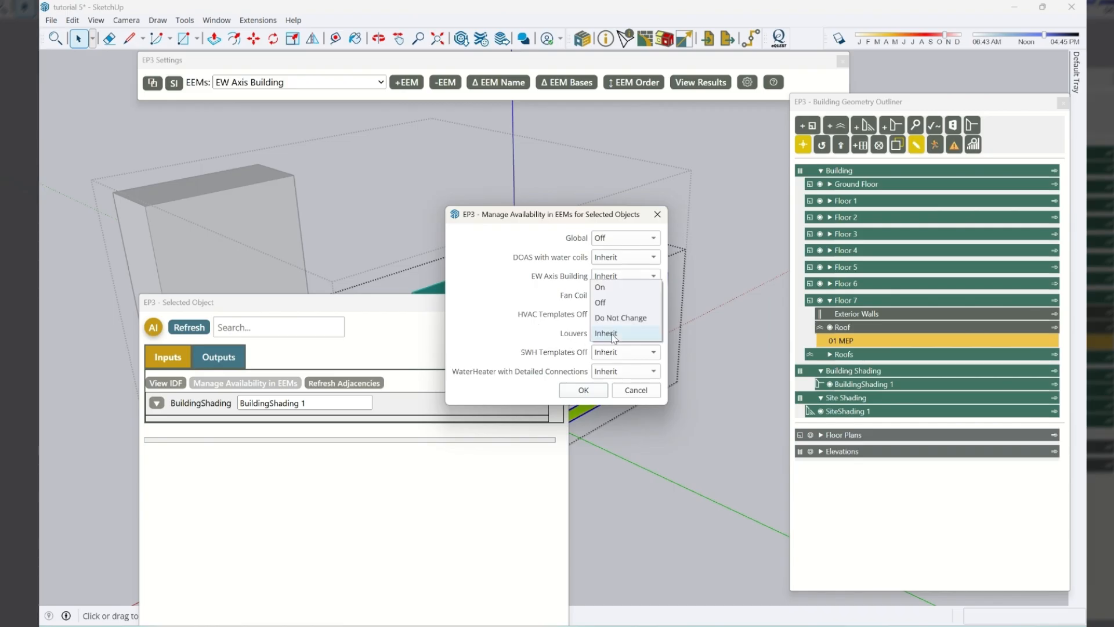
pyautogui.click(611, 287)
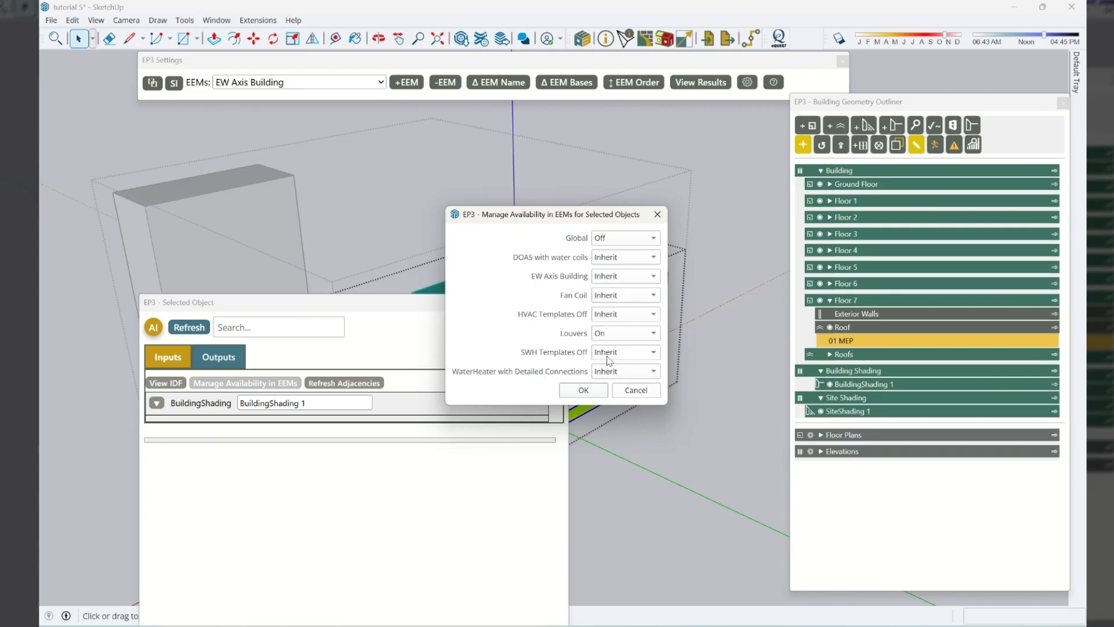
pyautogui.click(598, 391)
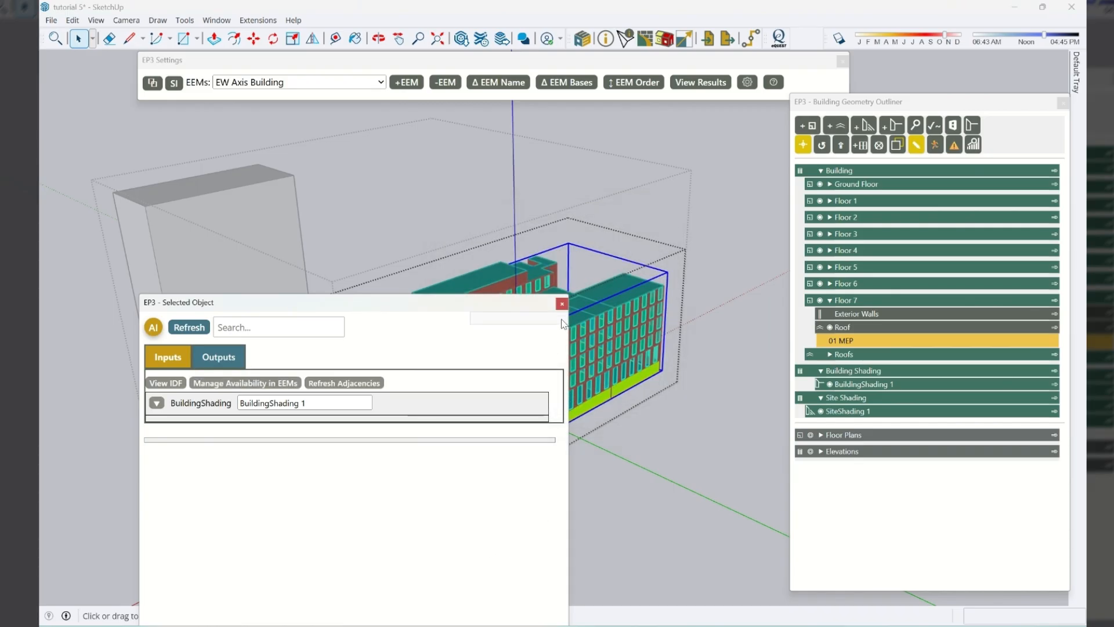
pyautogui.click(562, 304)
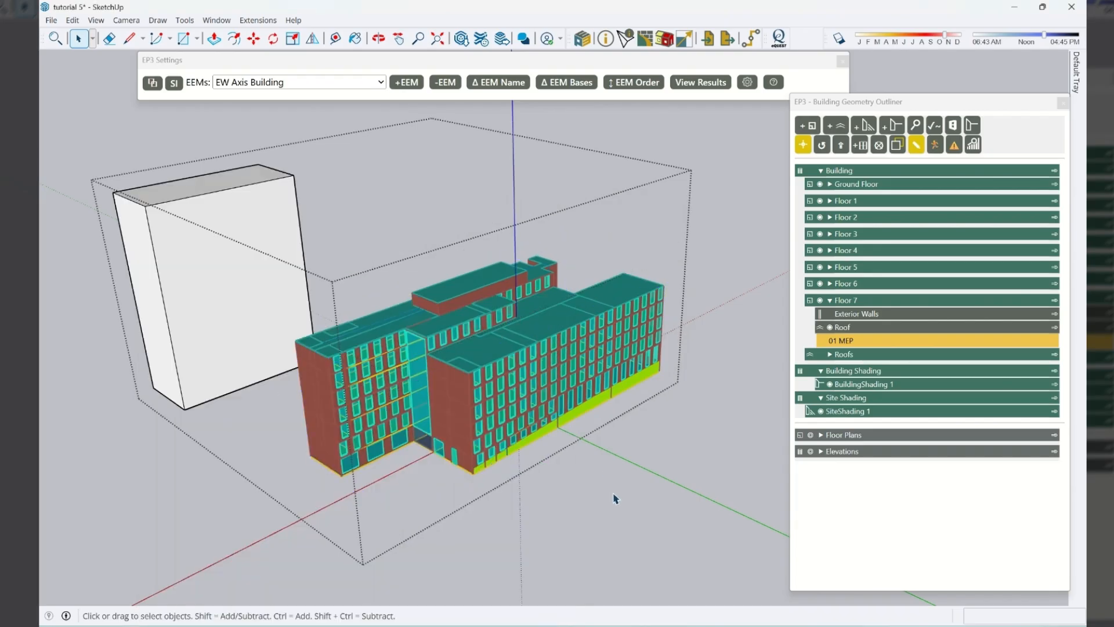
pyautogui.click(577, 510)
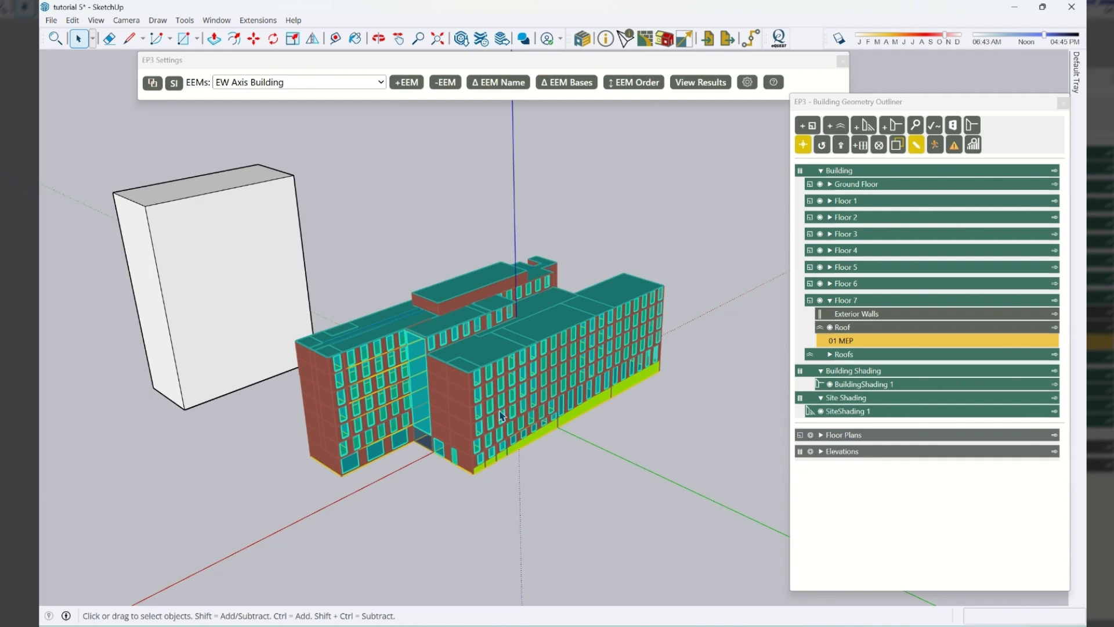
# Add two new EEMs named NS Axis Louvers and EW Axis Louvers
pyautogui.moveTo(649, 365); pyautogui.dragTo(576, 301, button='middle')
pyautogui.moveTo(337, 385); pyautogui.dragTo(400, 156, button='middle')
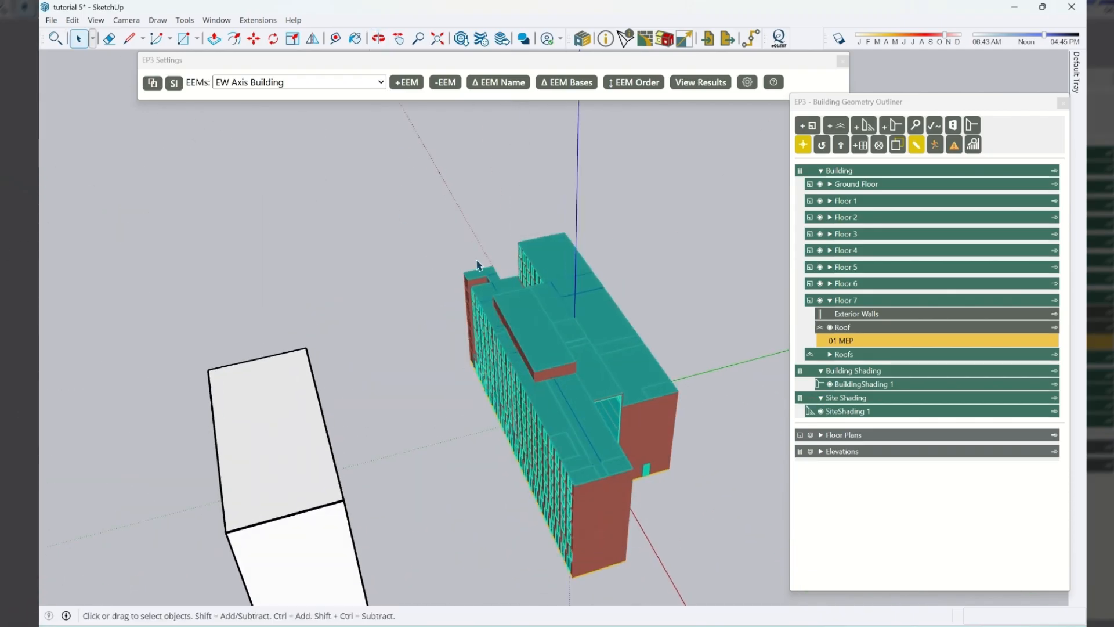
pyautogui.click(405, 82)
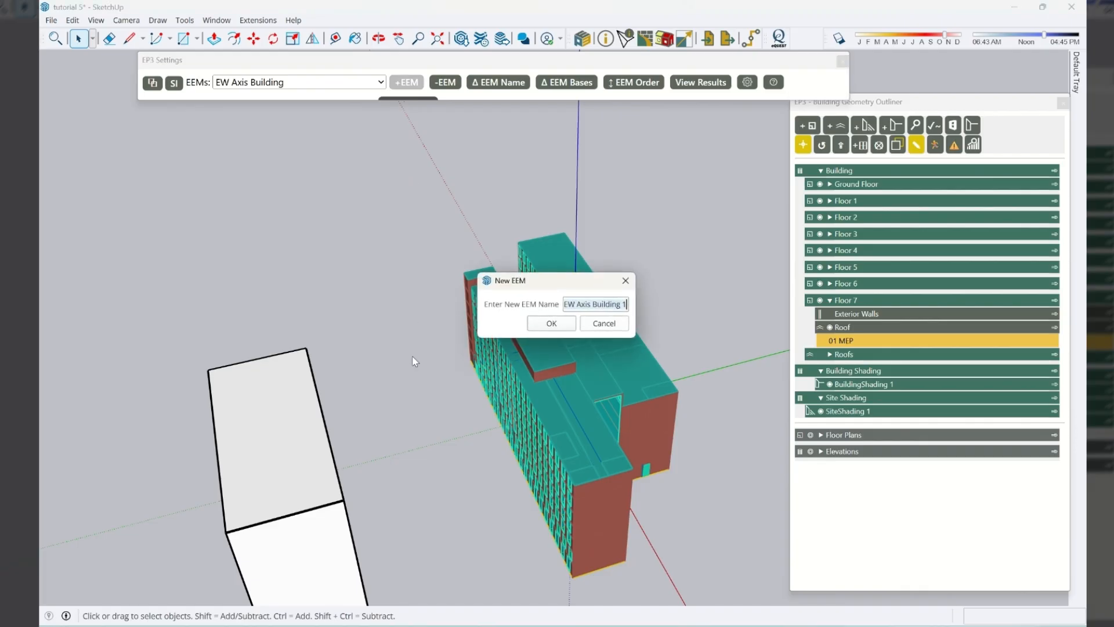
pyautogui.write('NS Axis Louvers')
pyautogui.press('Return')
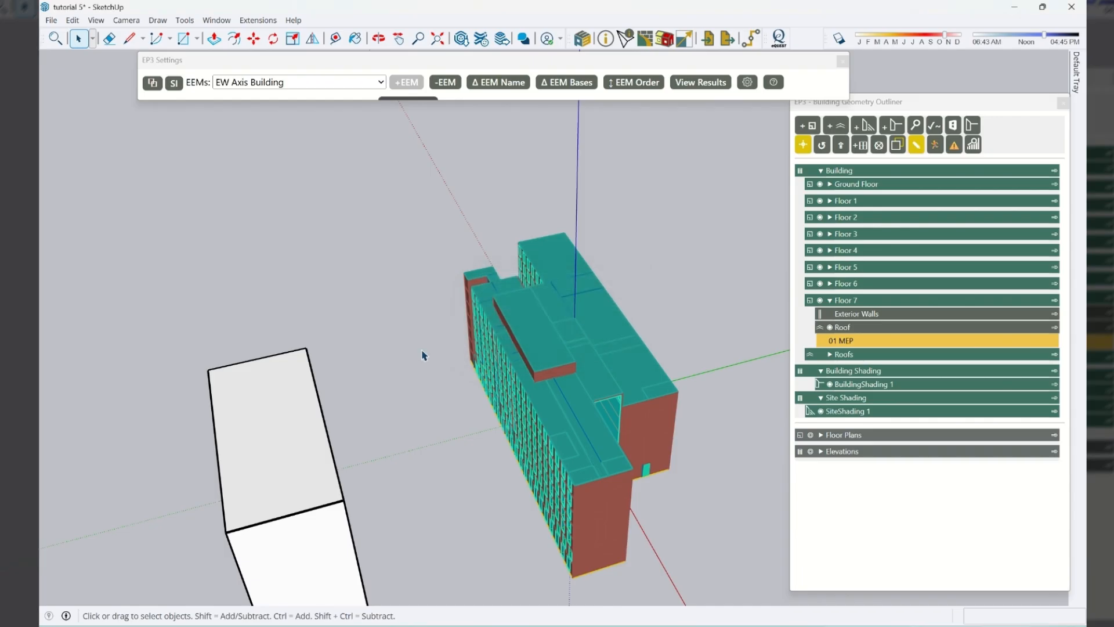
pyautogui.click(406, 81)
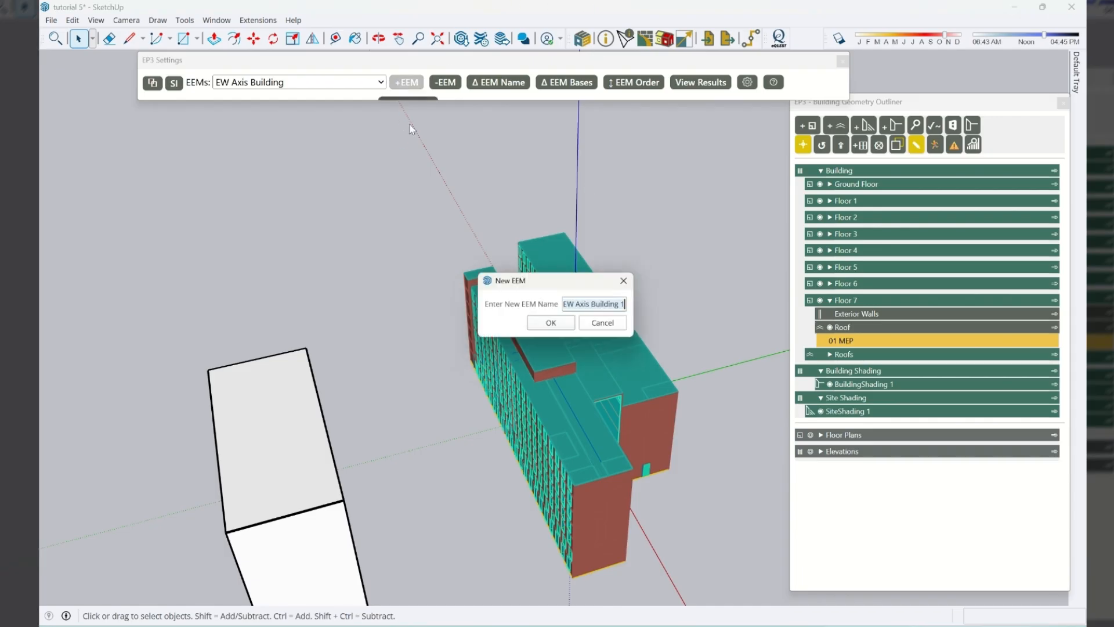
pyautogui.write('EW Axis')
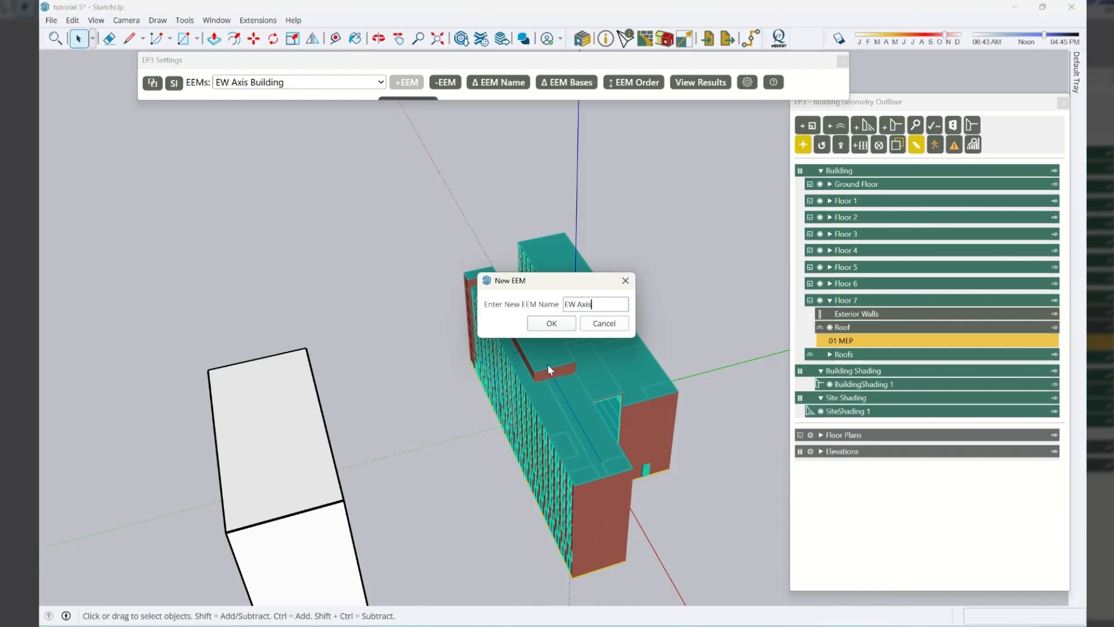
pyautogui.write(' Louvers')
pyautogui.press('Return')
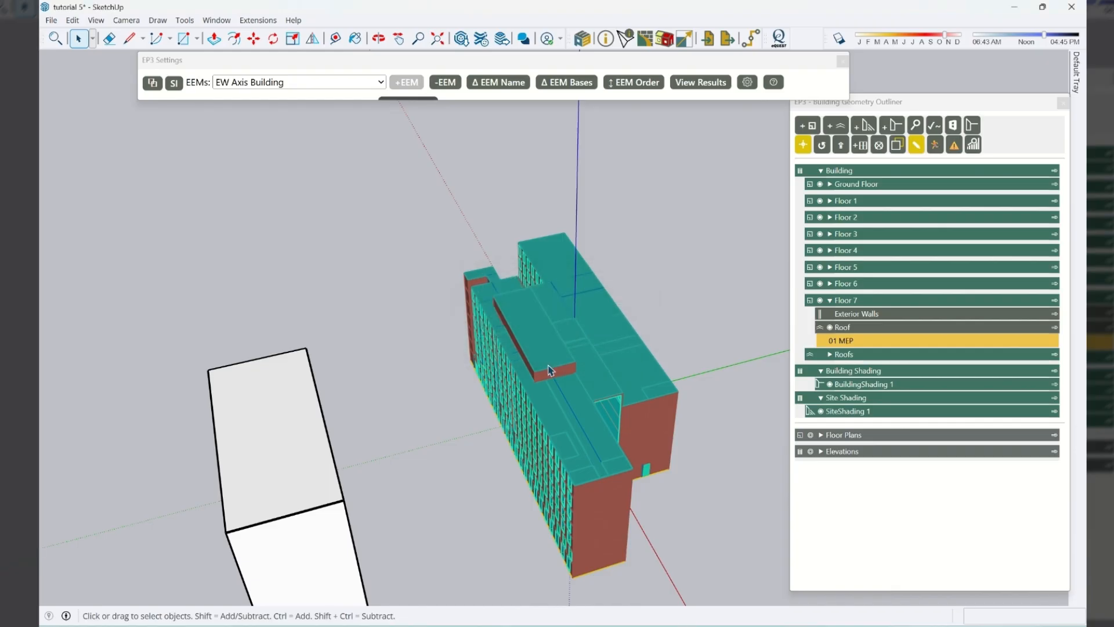
pyautogui.click(582, 82)
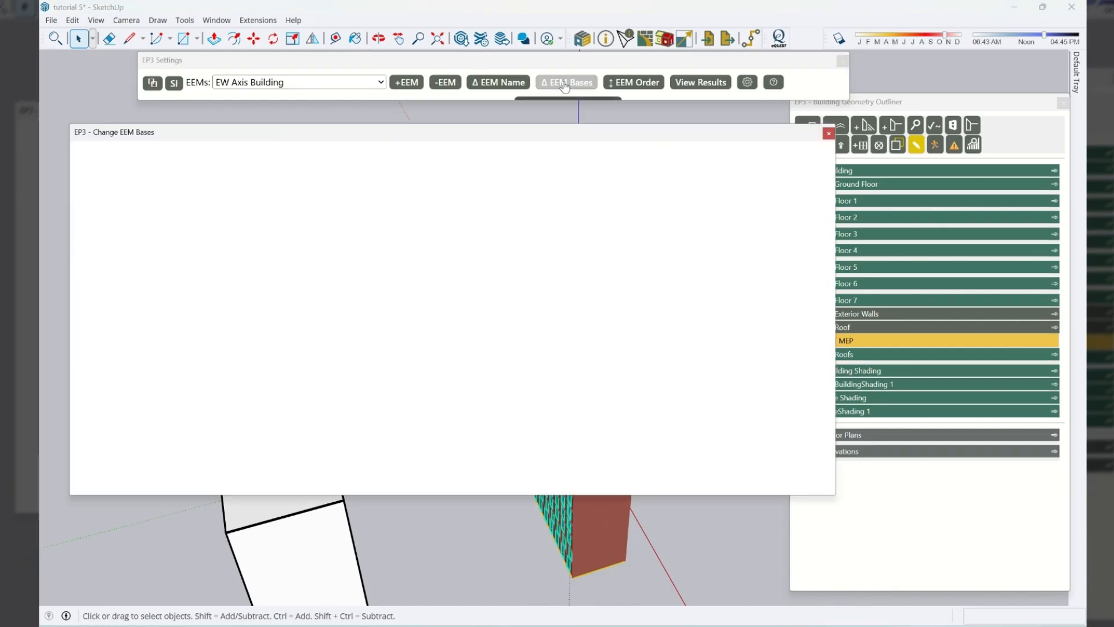
pyautogui.scroll(-5, 686, 398)
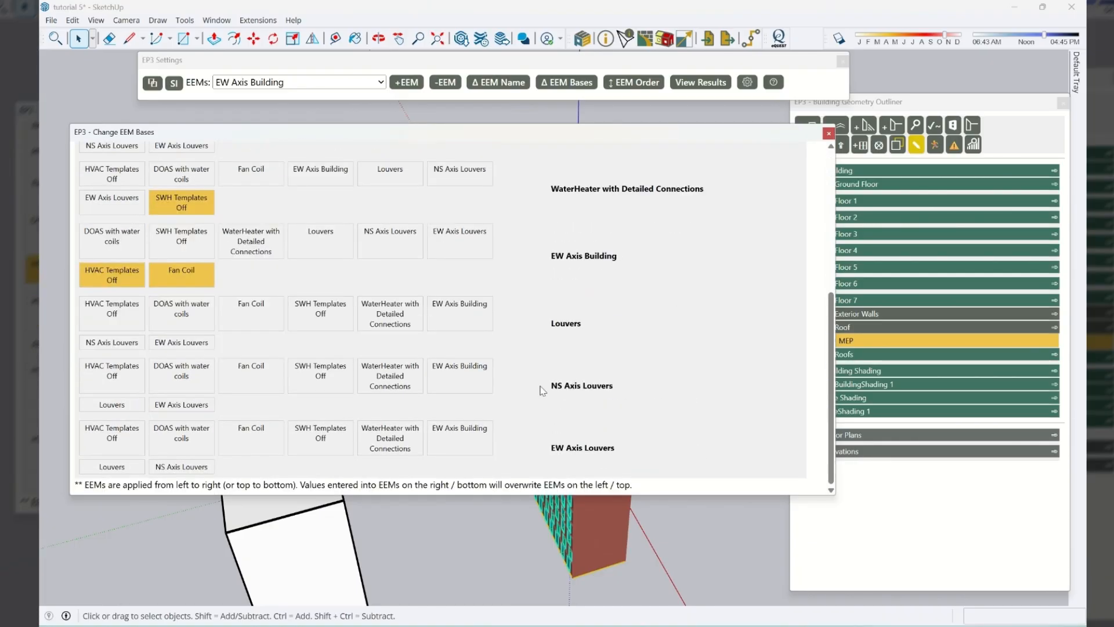
pyautogui.click(438, 384)
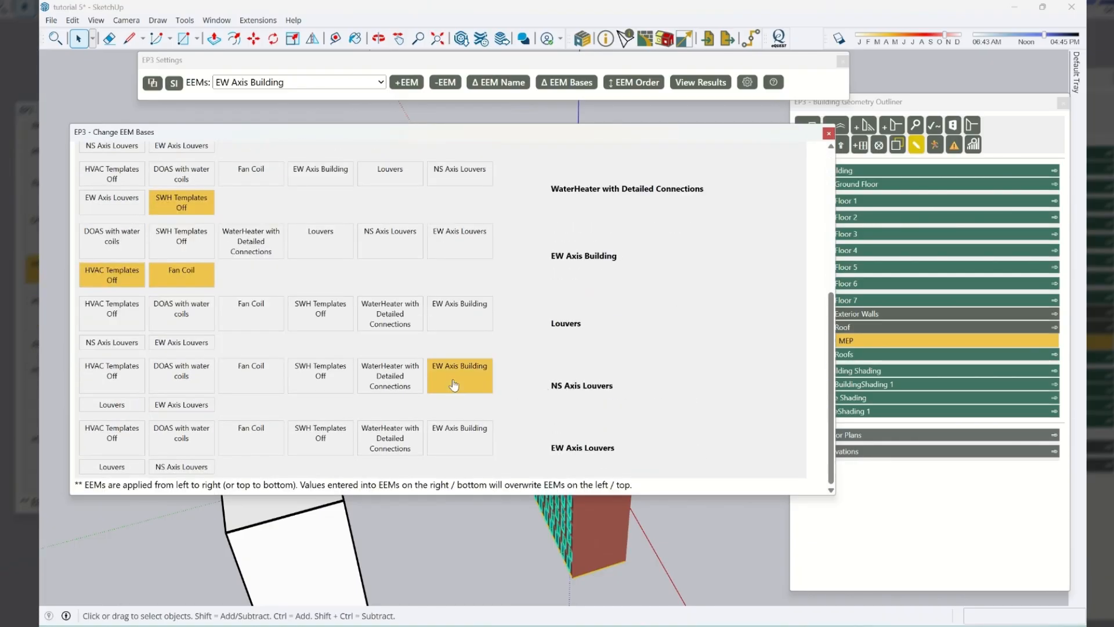
pyautogui.scroll(-5, 616, 417)
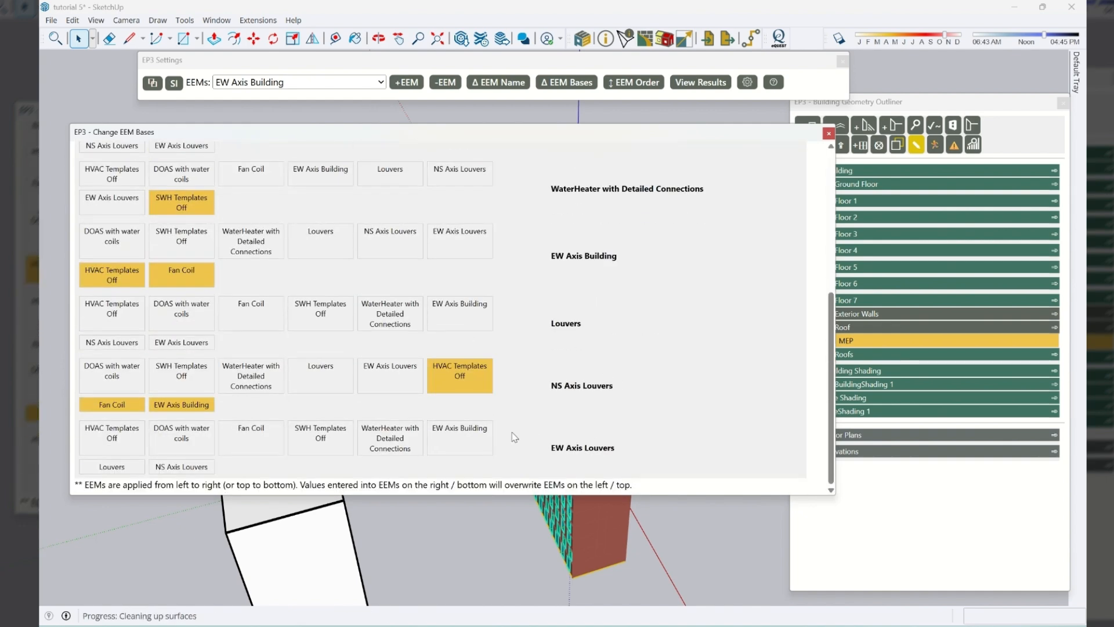
pyautogui.click(315, 381)
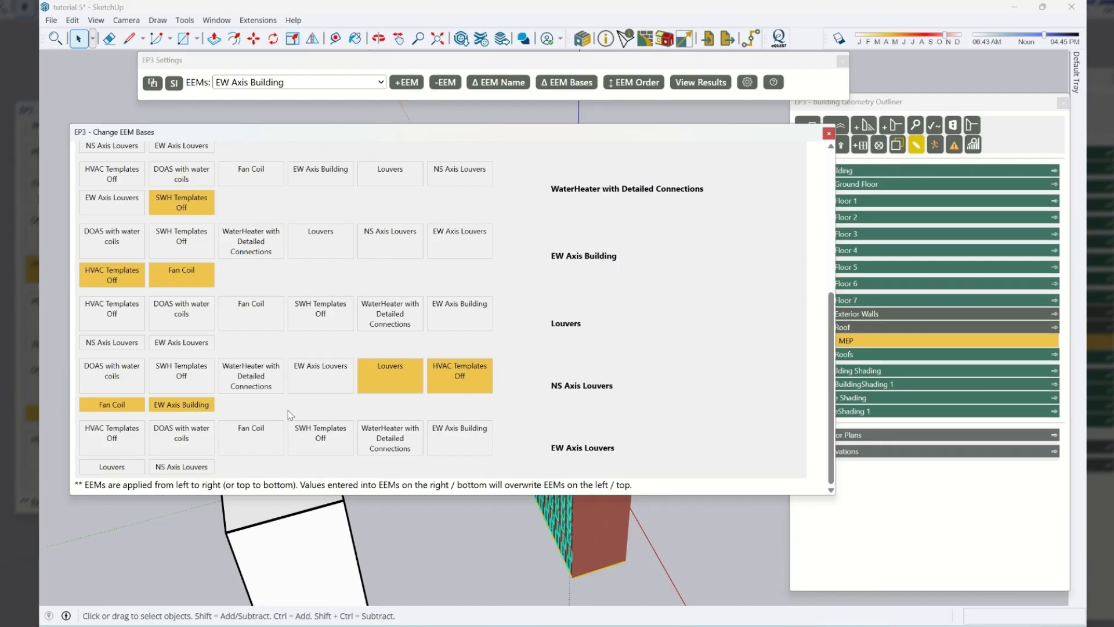
pyautogui.click(187, 409)
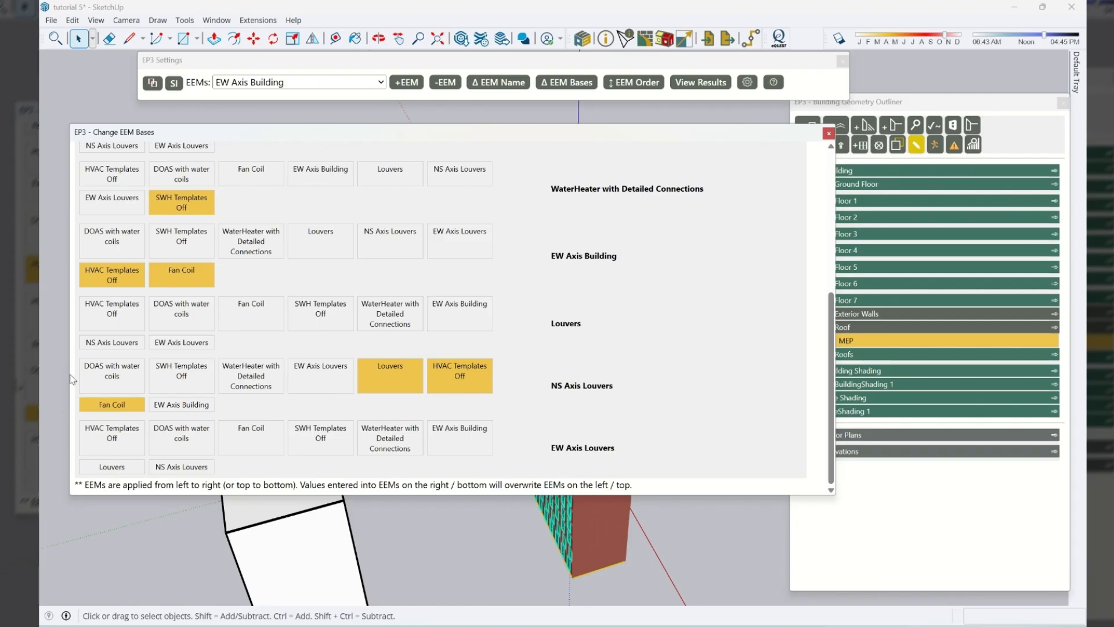
pyautogui.click(140, 408)
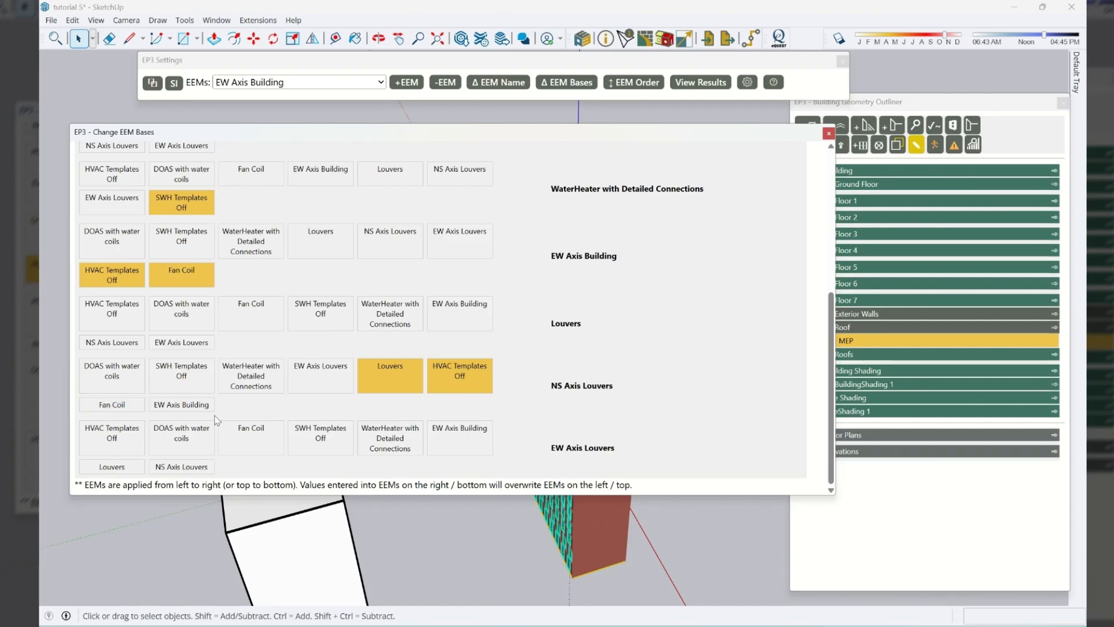
pyautogui.click(392, 383)
pyautogui.click(473, 388)
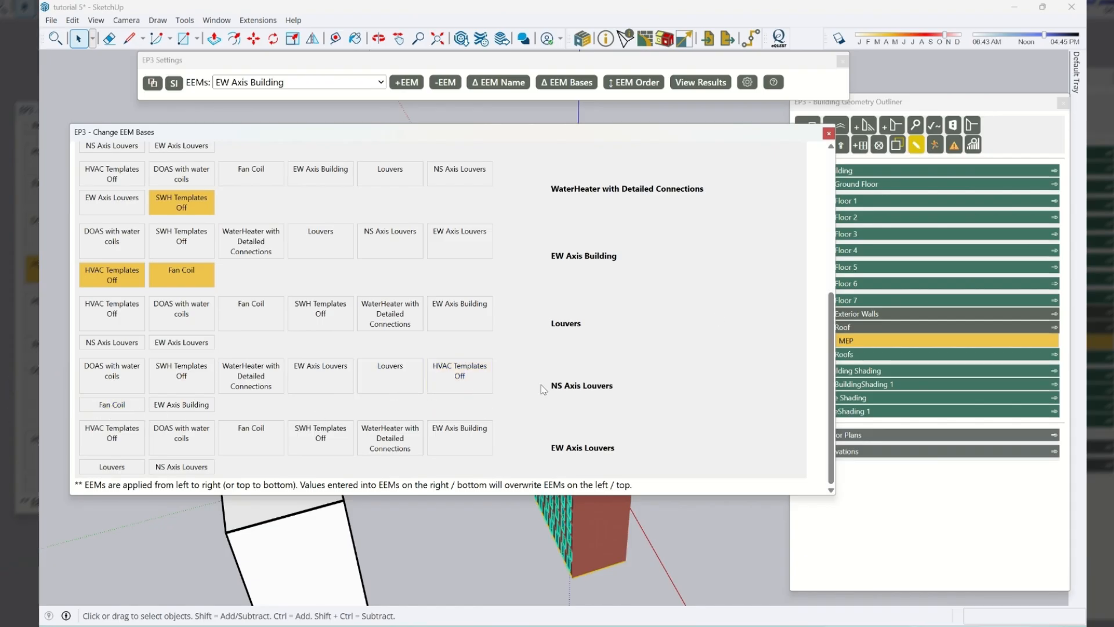
pyautogui.click(829, 134)
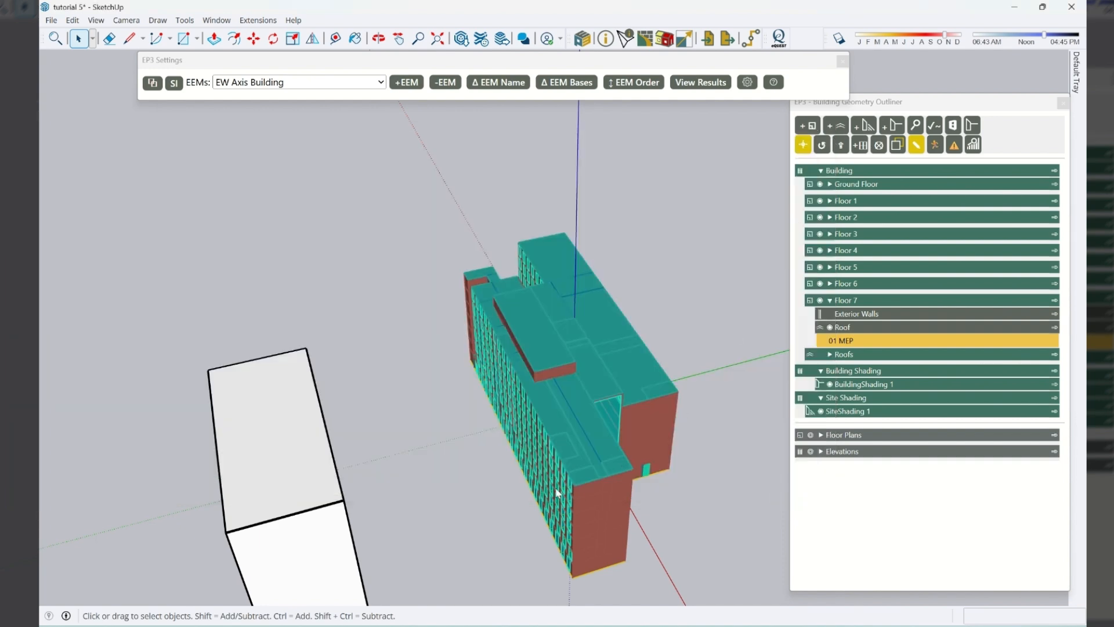
# Base the NS Axis Louvers EEM on Fan Coil and Louvers, and widen the EEM bases window so each EEM fits one row
pyautogui.click(567, 82)
pyautogui.scroll(-5, 619, 307)
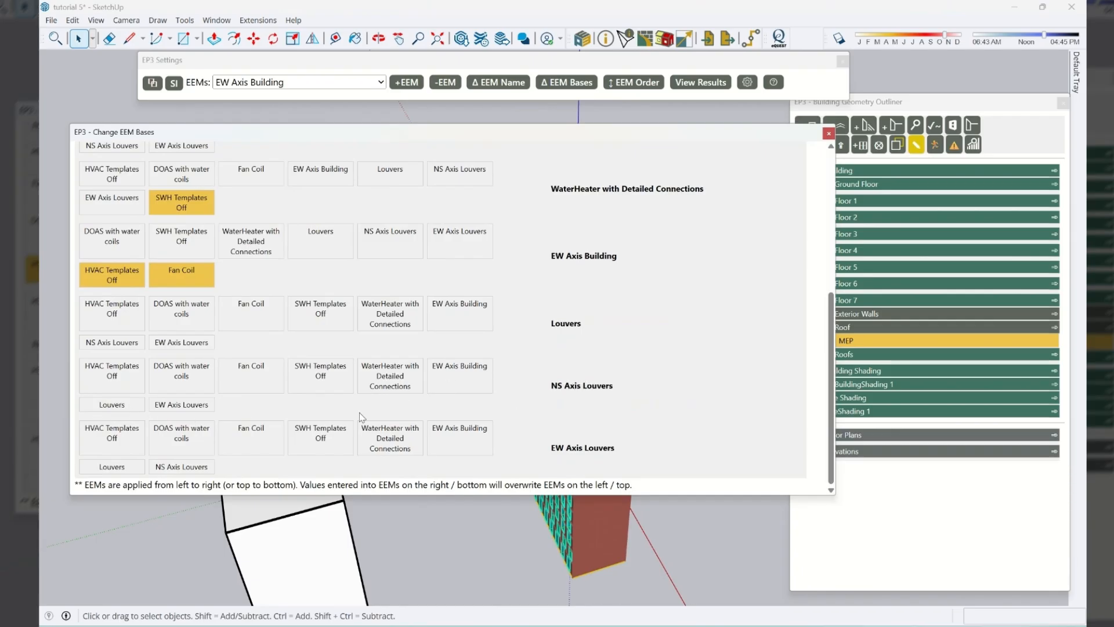
pyautogui.click(242, 381)
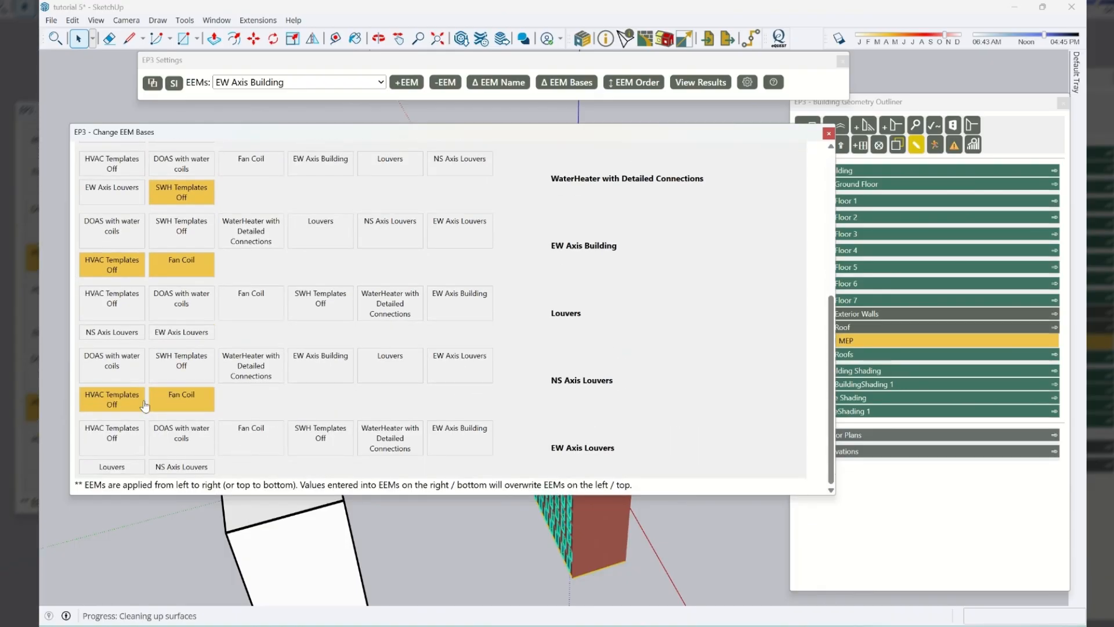
pyautogui.click(401, 370)
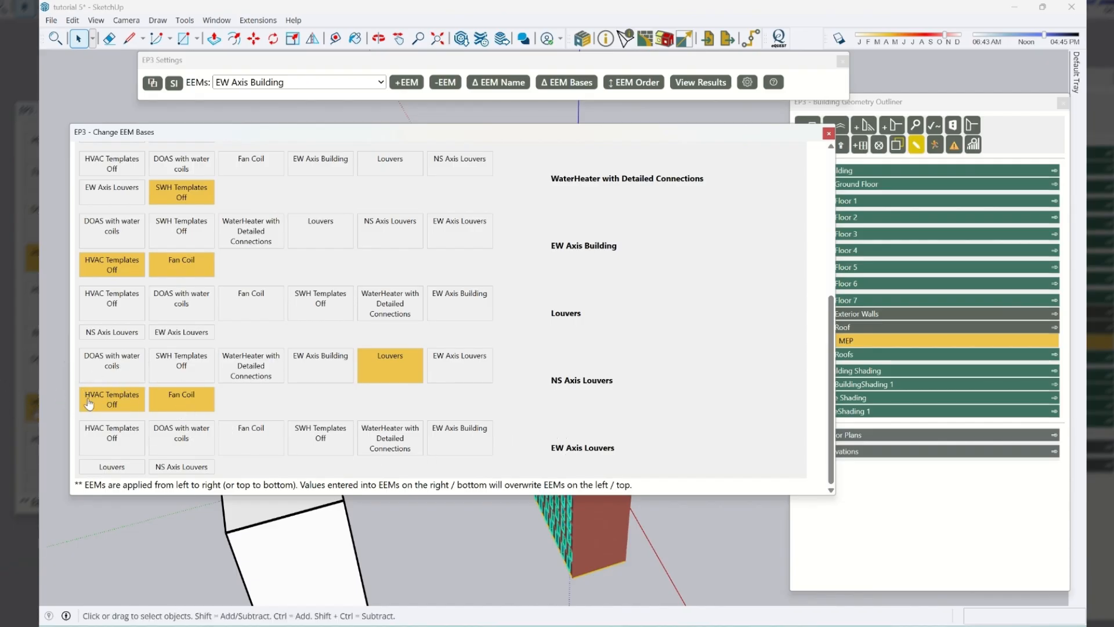
pyautogui.scroll(3, 543, 383)
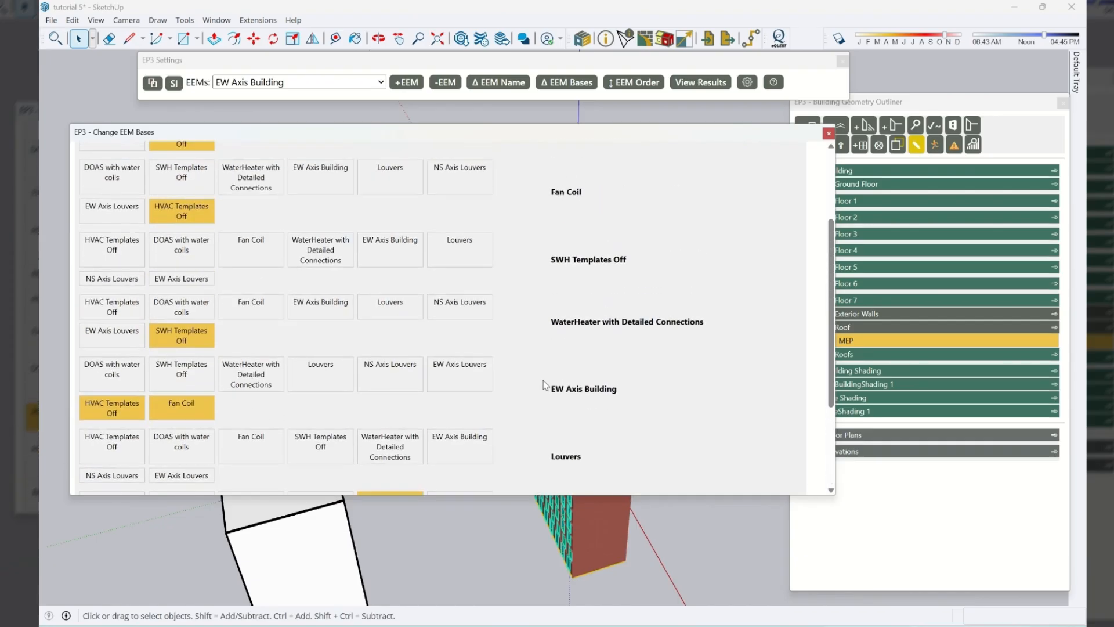
pyautogui.scroll(2, 546, 348)
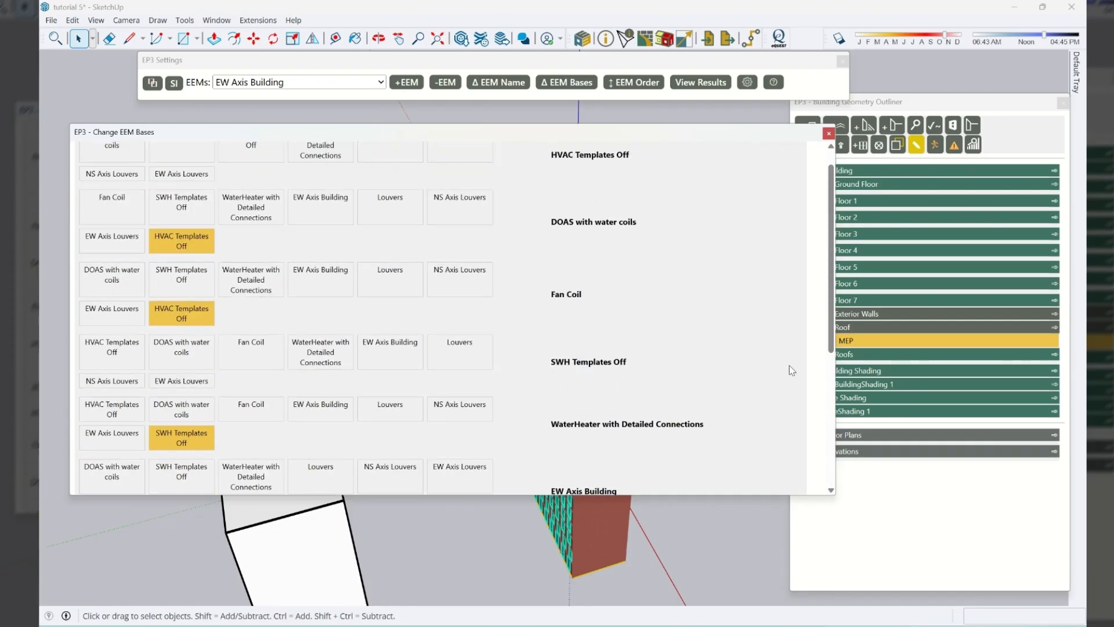
pyautogui.moveTo(835, 346); pyautogui.dragTo(981, 324)
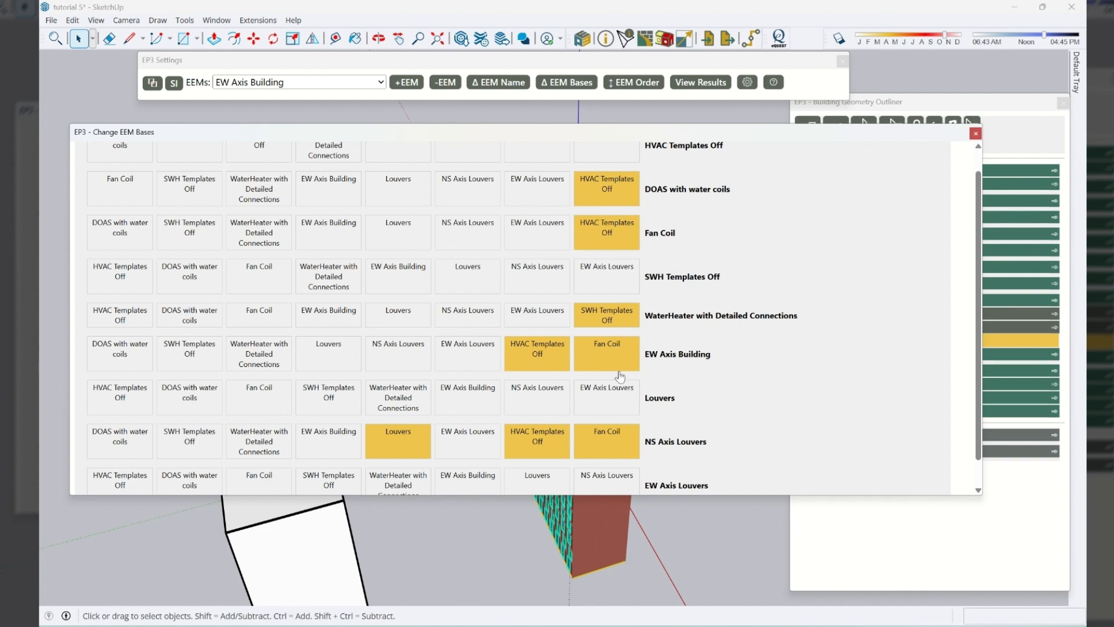
pyautogui.scroll(-2, 618, 377)
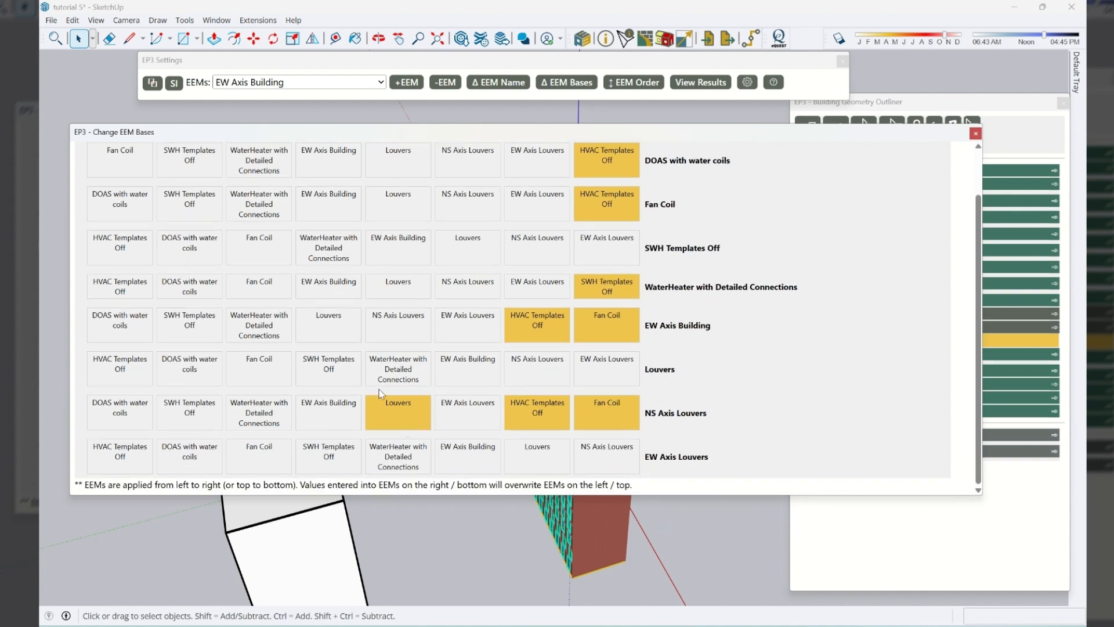
# Place Louvers last among the NS Axis Louvers bases, and base EW Axis Louvers on Fan Coil, EW Axis Building and Louvers, with Louvers last
pyautogui.moveTo(391, 417); pyautogui.dragTo(597, 433)
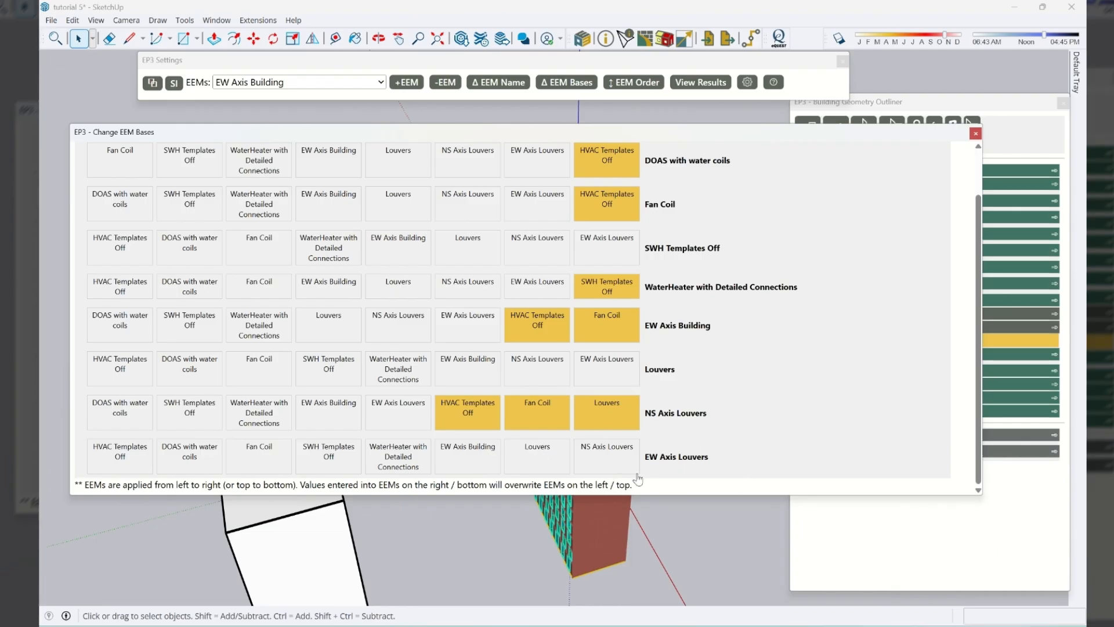
pyautogui.click(459, 462)
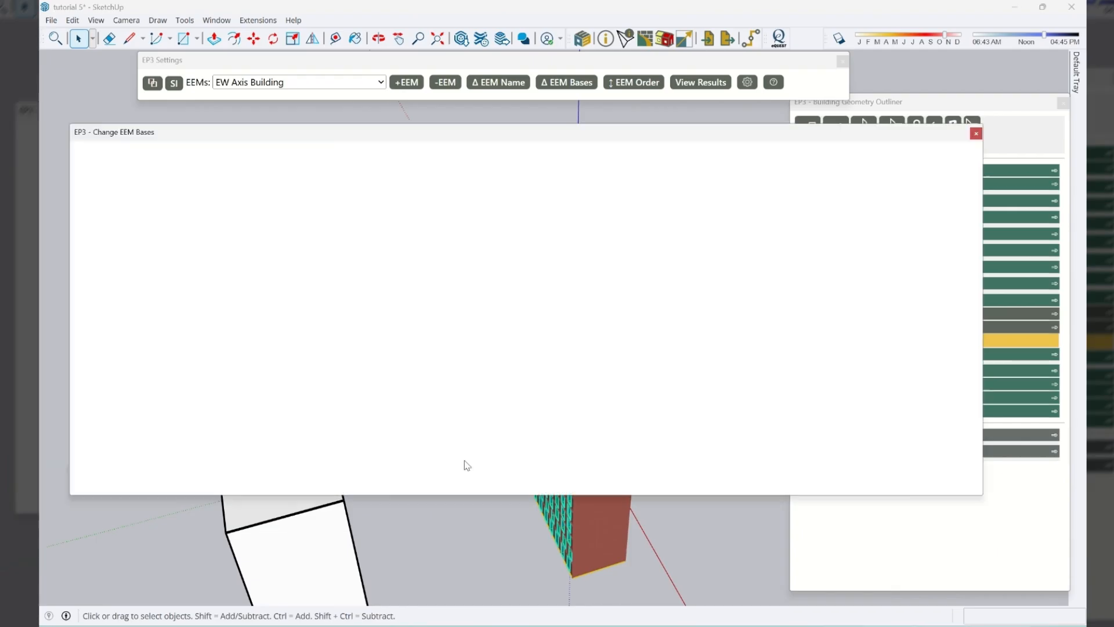
pyautogui.scroll(-2, 750, 409)
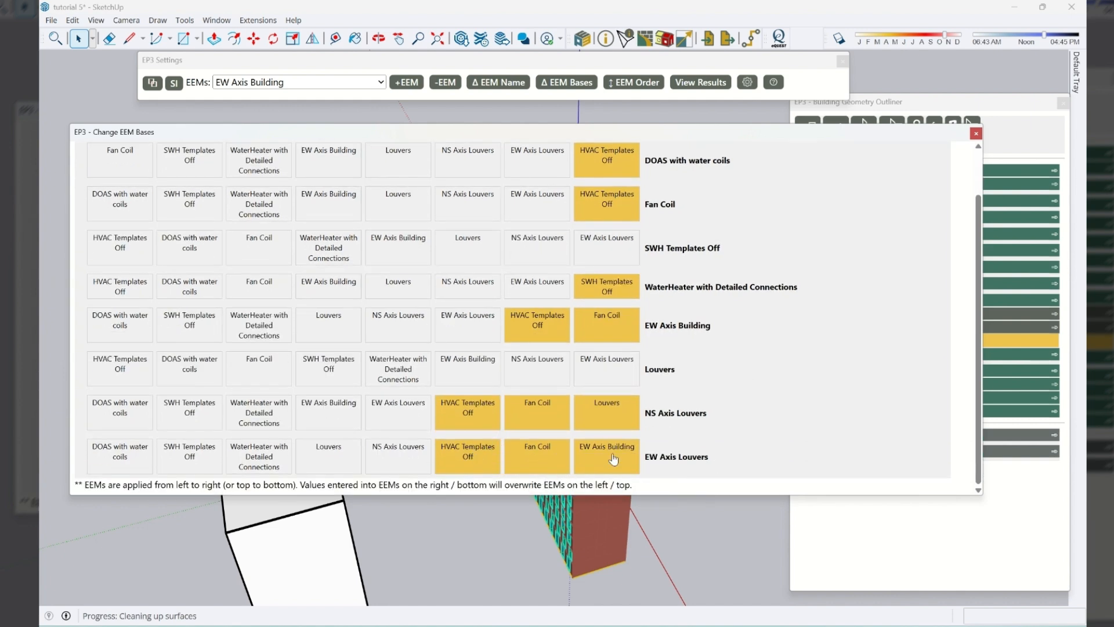
pyautogui.click(329, 456)
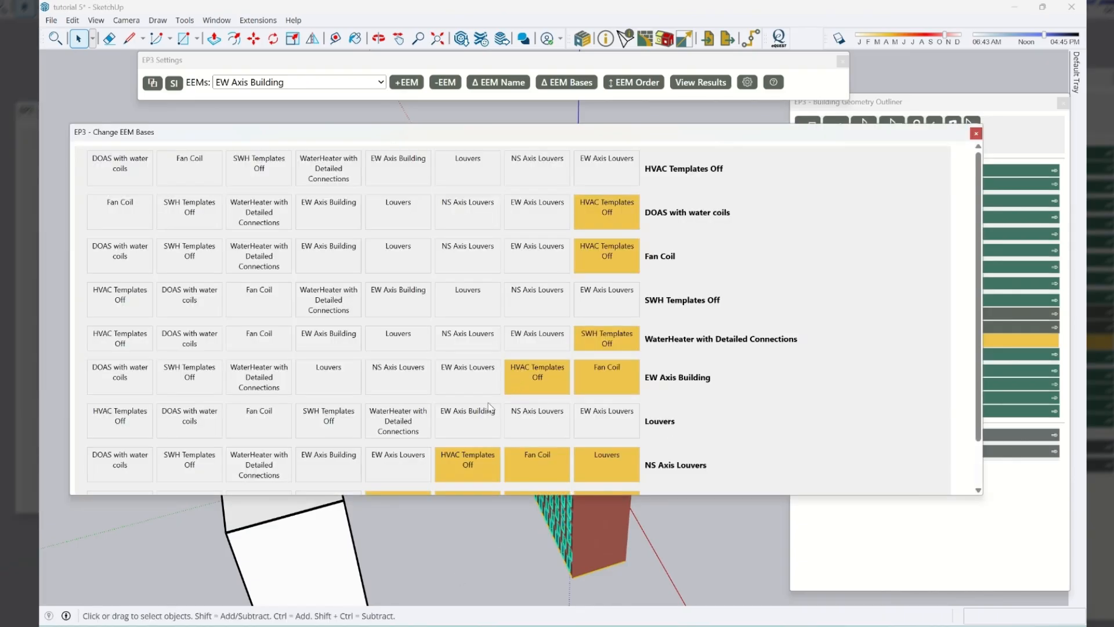
pyautogui.scroll(-1, 491, 408)
pyautogui.moveTo(383, 456); pyautogui.dragTo(606, 459)
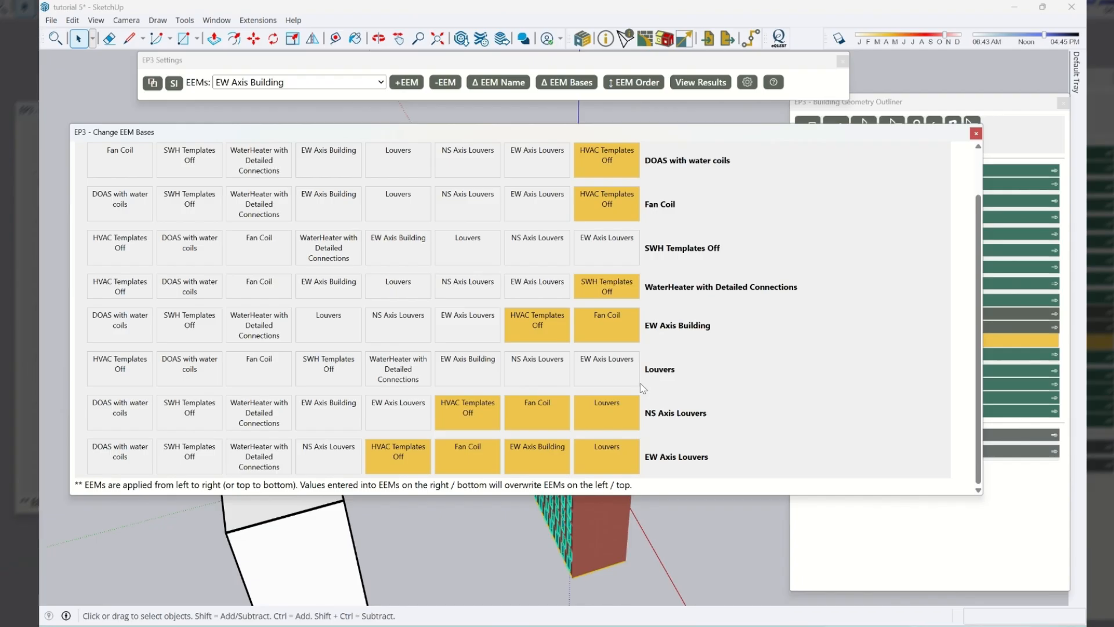
pyautogui.click(976, 134)
# Switch to the Global EEM and set Run Simulation for Weather File Run Periods to Yes in SimulationControl
pyautogui.click(280, 84)
pyautogui.click(274, 99)
pyautogui.click(605, 38)
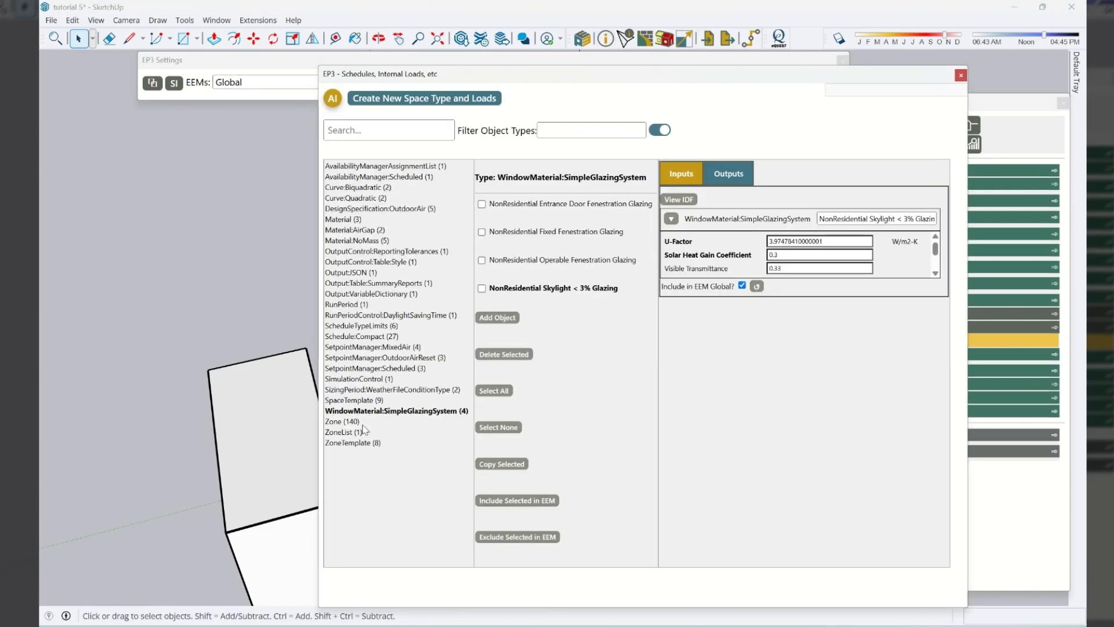
pyautogui.click(365, 378)
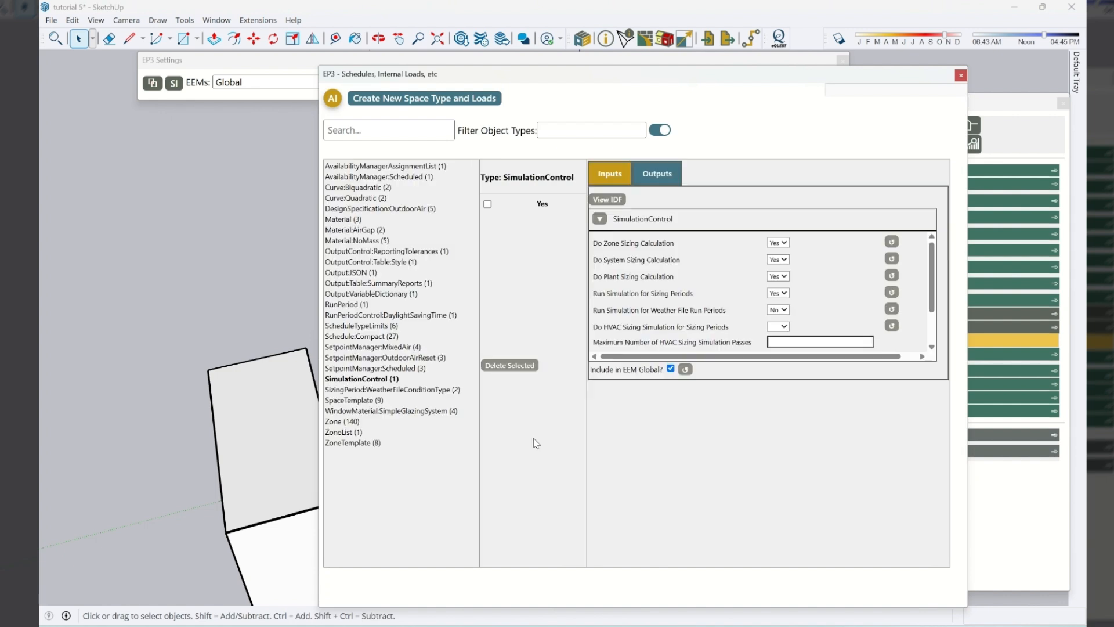
pyautogui.click(778, 310)
pyautogui.click(776, 348)
pyautogui.click(961, 75)
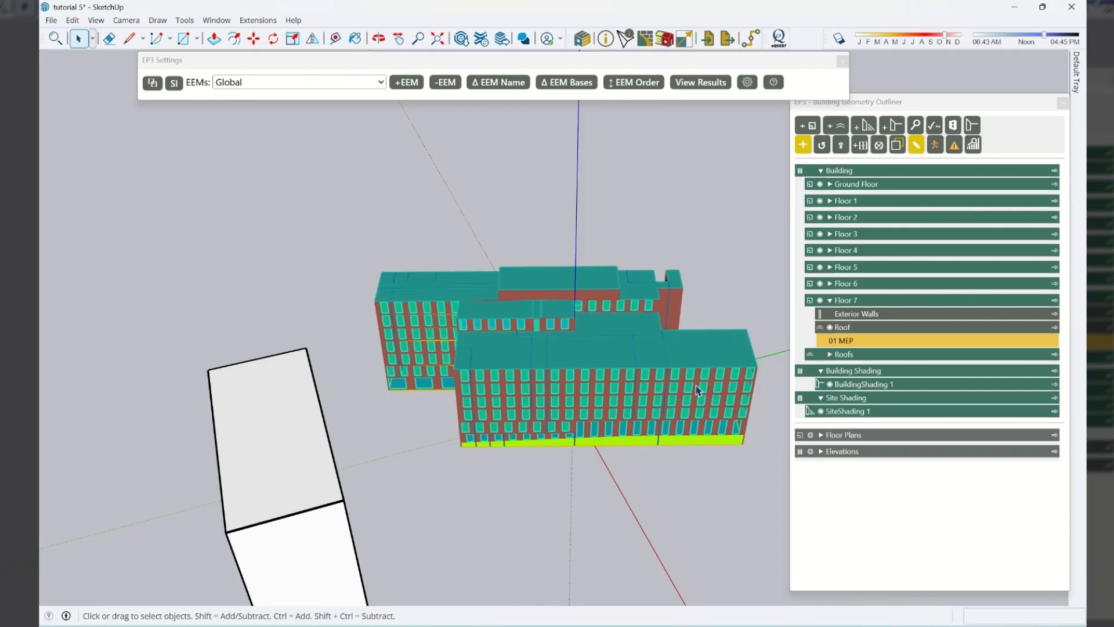
# Request monthly Surface Outside Face Sunlit Area output in the geometry data settings
pyautogui.click(973, 145)
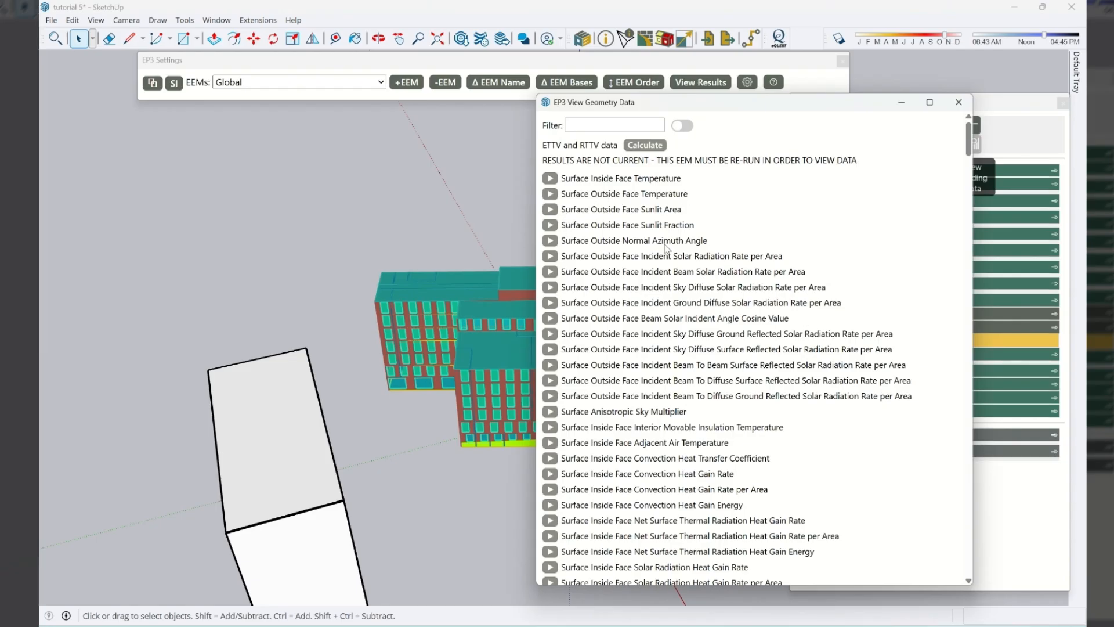
pyautogui.click(551, 210)
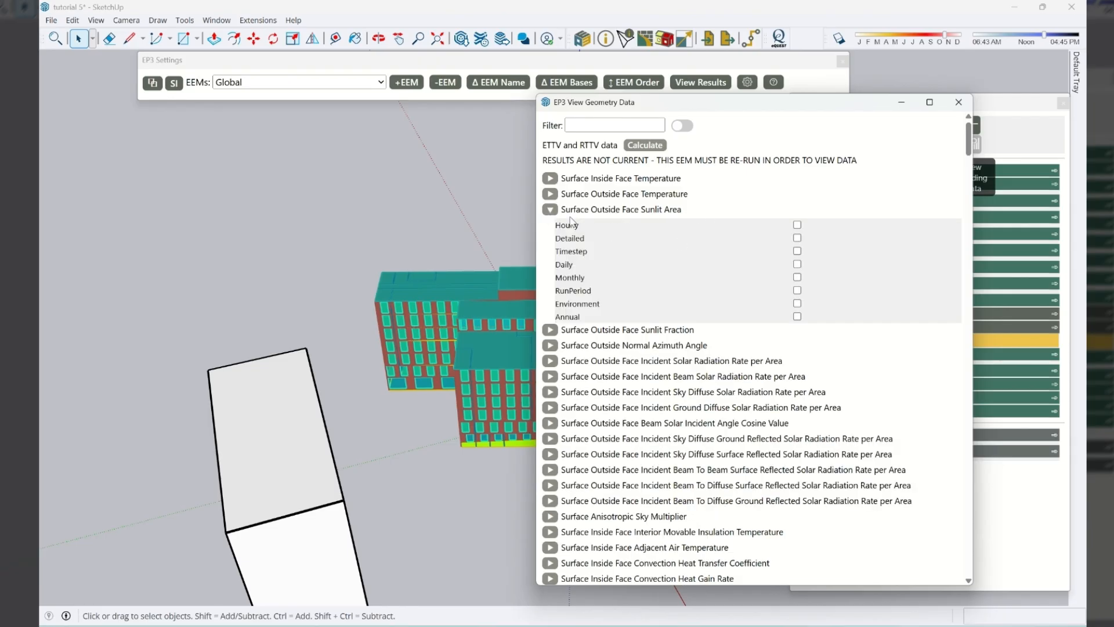
pyautogui.click(797, 277)
pyautogui.click(551, 216)
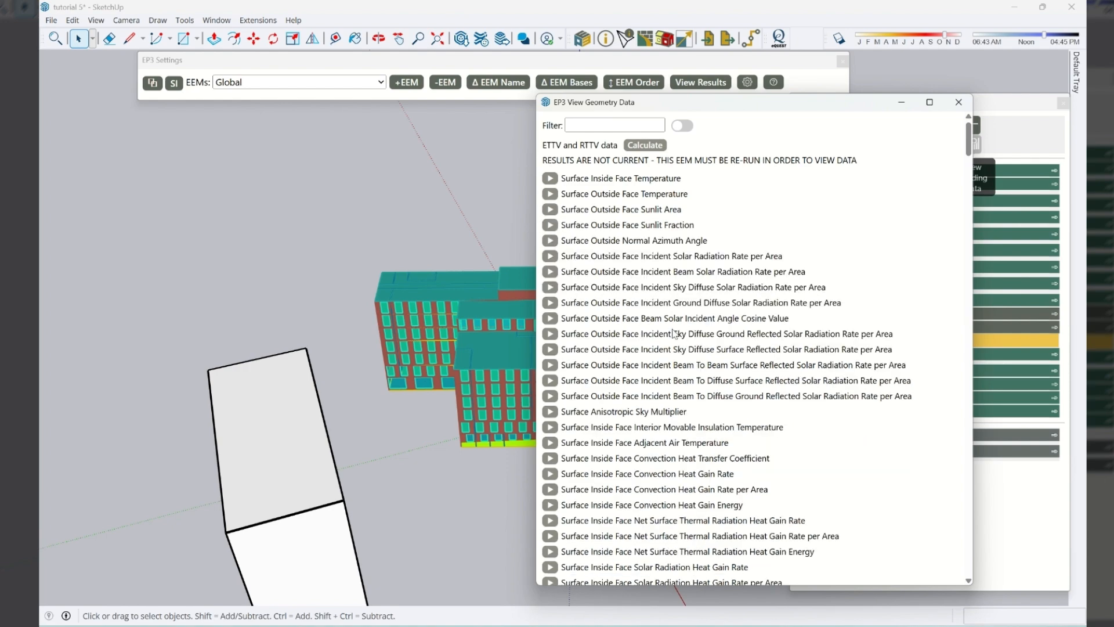
# Request monthly Zone Air System Sensible Cooling Energy output and close the geometry data settings
pyautogui.scroll(-4, 900, 320)
pyautogui.moveTo(968, 164); pyautogui.dragTo(961, 312)
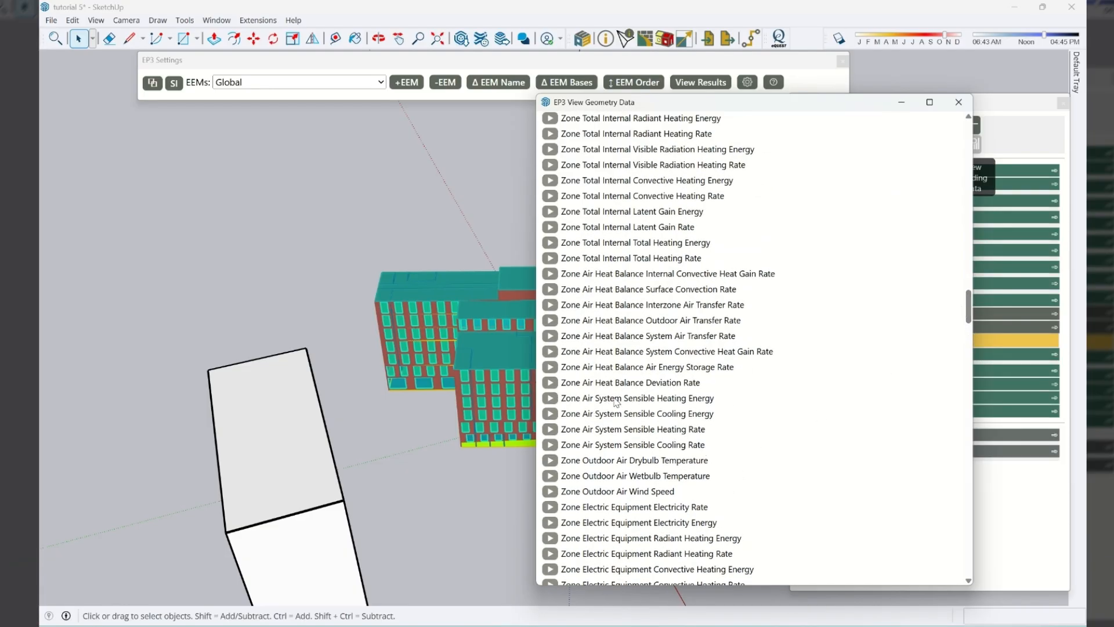
pyautogui.click(549, 414)
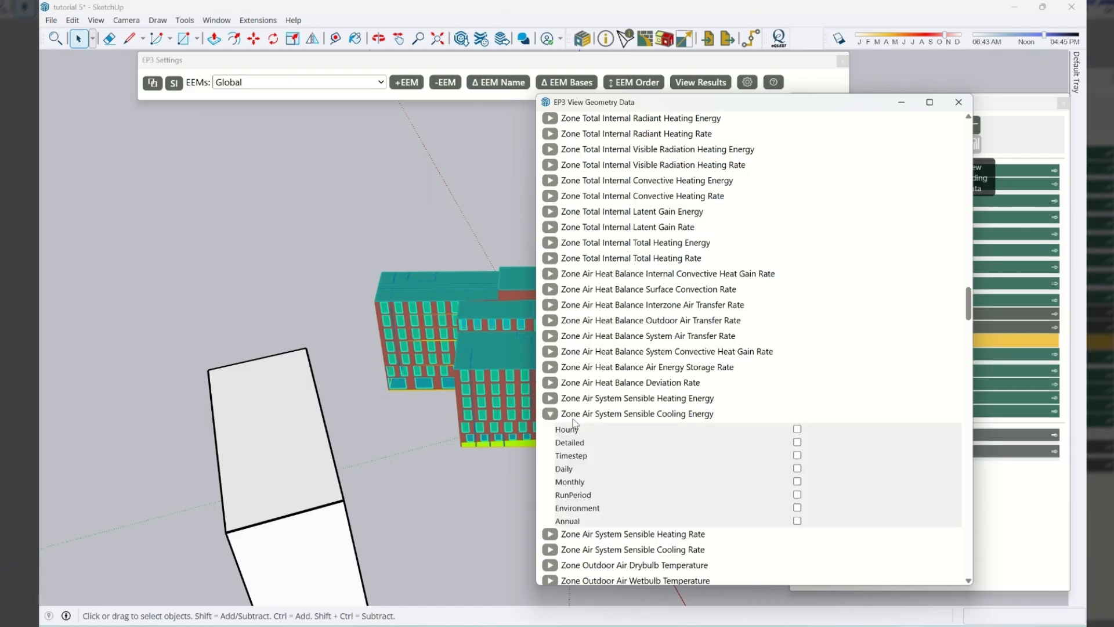
pyautogui.scroll(-2, 725, 424)
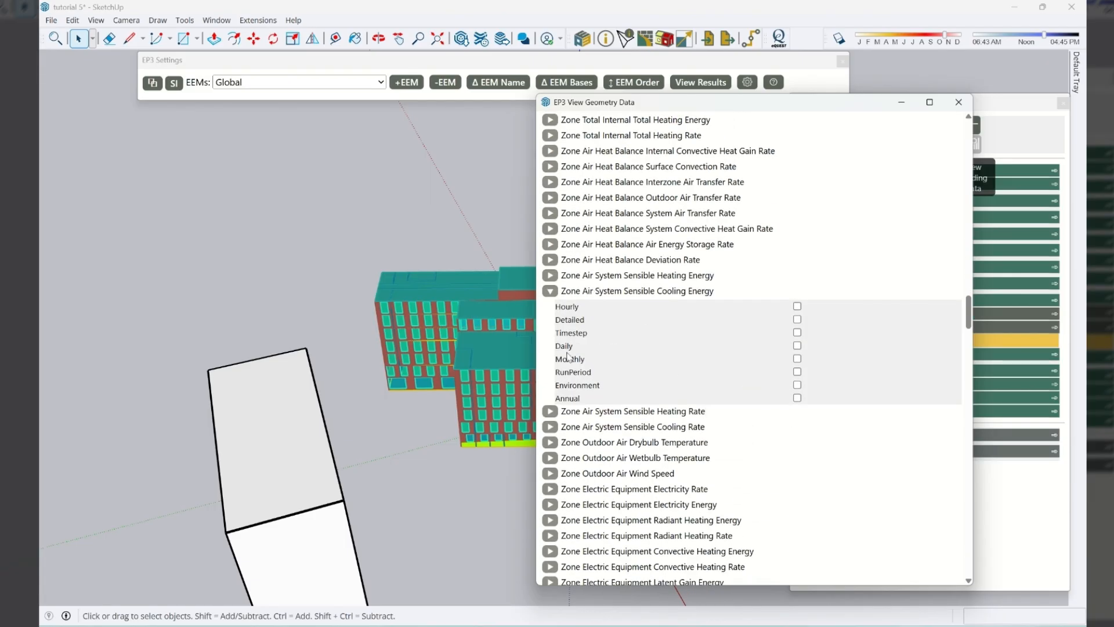
pyautogui.click(797, 358)
pyautogui.scroll(20, 876, 439)
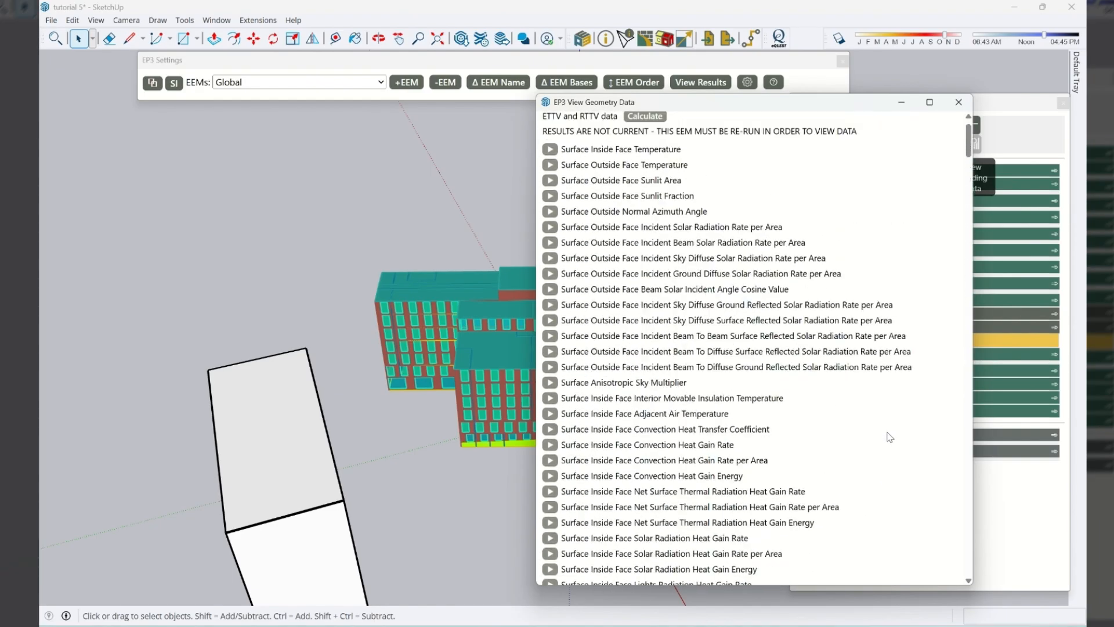
pyautogui.click(958, 102)
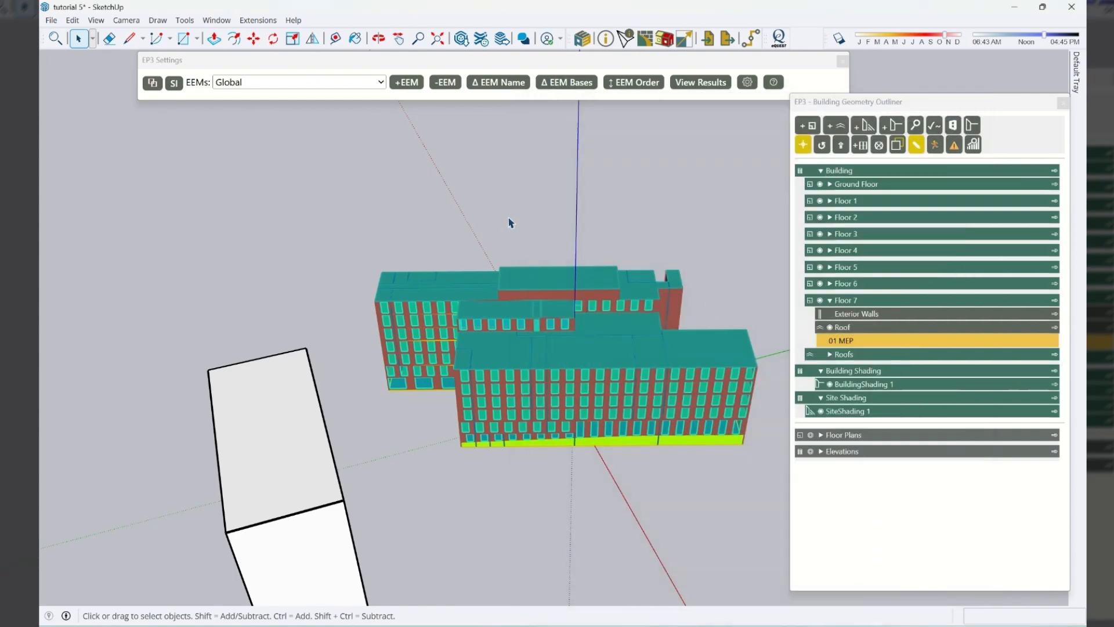
# Simulate the EW Axis Building, EW Axis Louvers, Fan Coil and NS Axis Louvers EEMs and compare their annual end uses
pyautogui.click(727, 39)
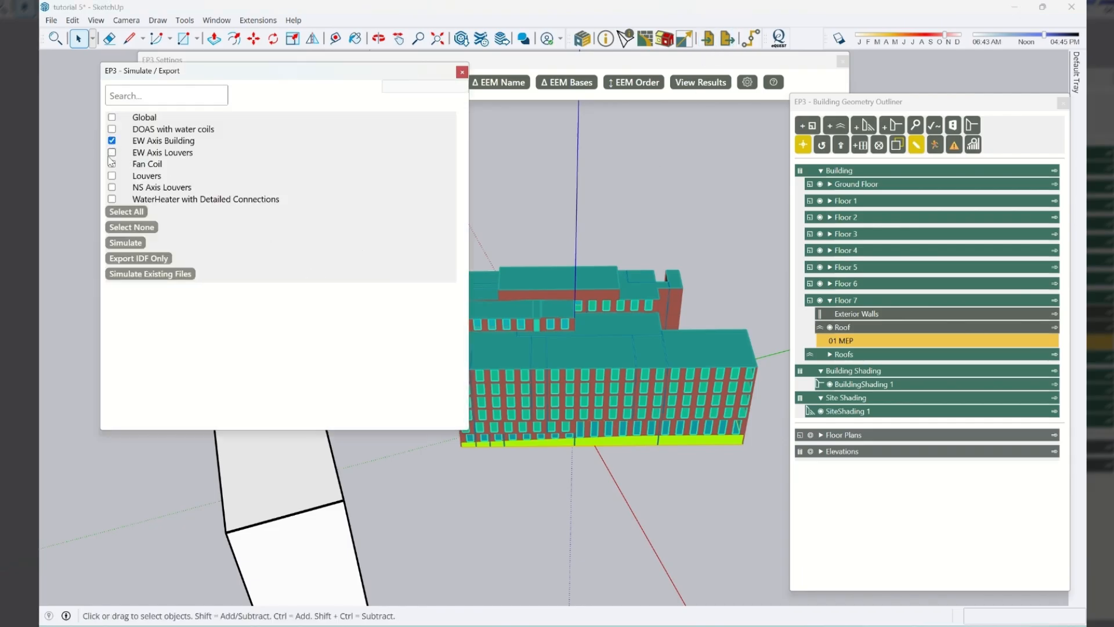
pyautogui.click(112, 165)
pyautogui.click(112, 187)
pyautogui.click(124, 243)
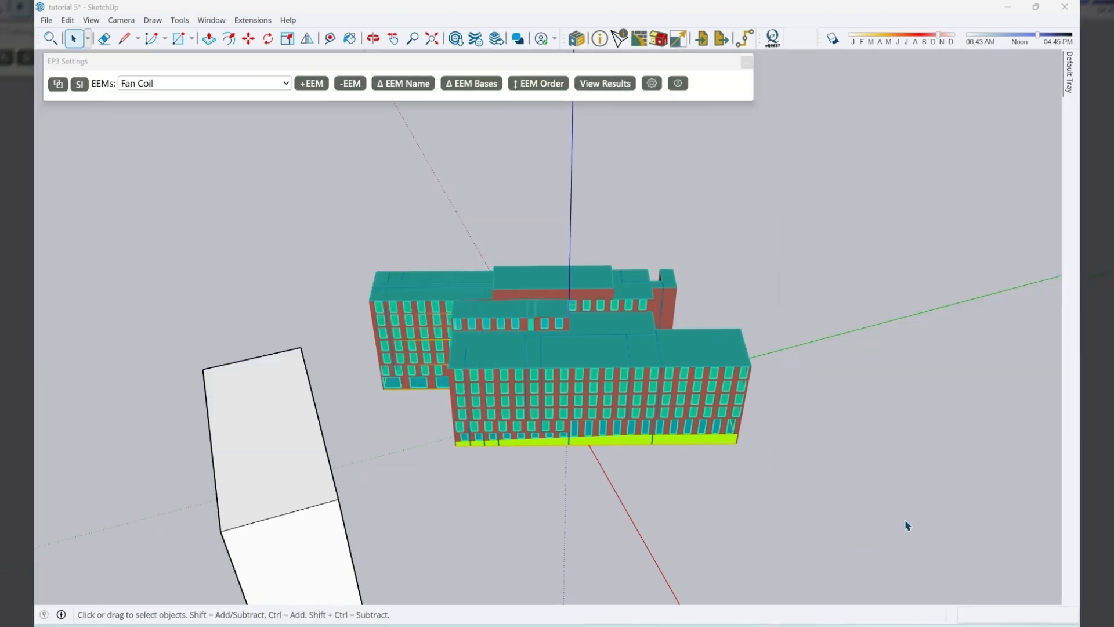
pyautogui.click(605, 83)
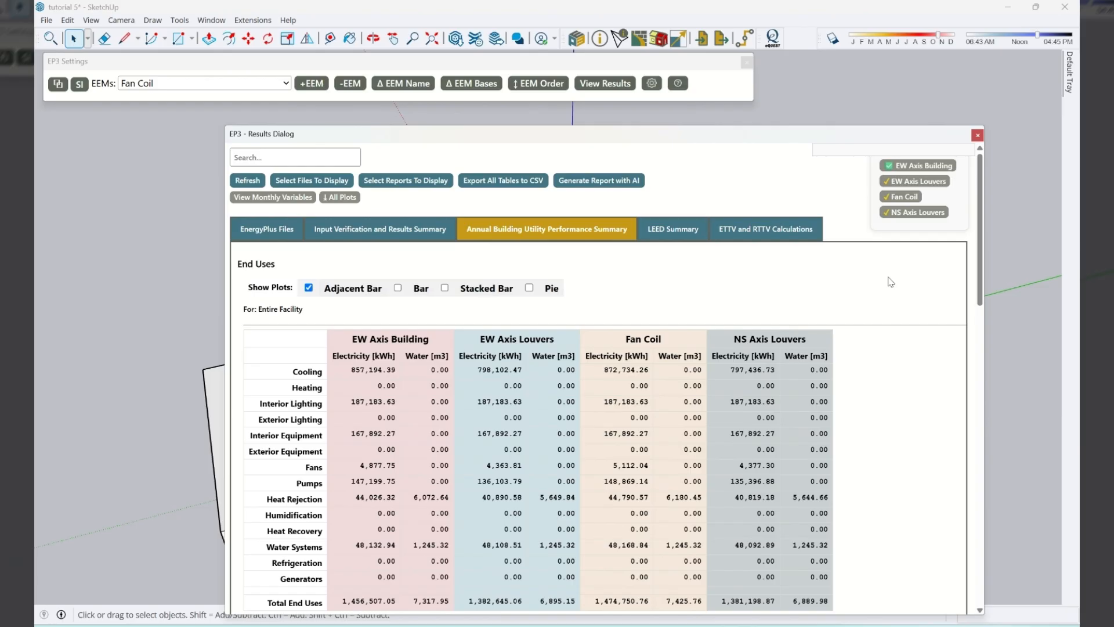
pyautogui.click(978, 135)
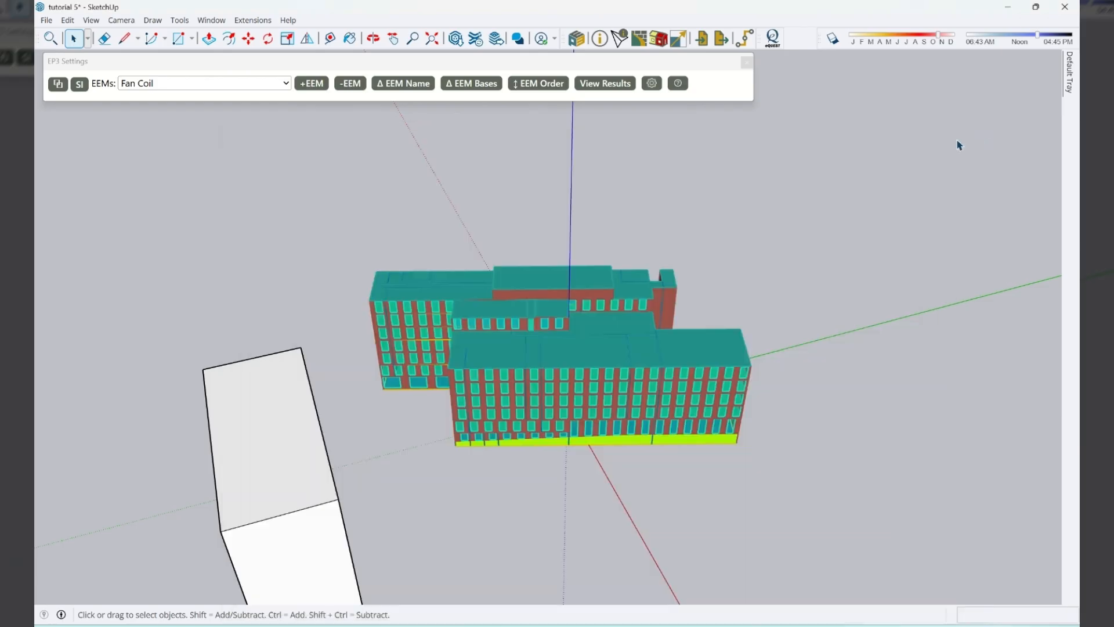
# Switch to the EW Axis Building EEM and open the geometry data from the building geometry outliner
pyautogui.click(659, 39)
pyautogui.moveTo(927, 113); pyautogui.dragTo(861, 104)
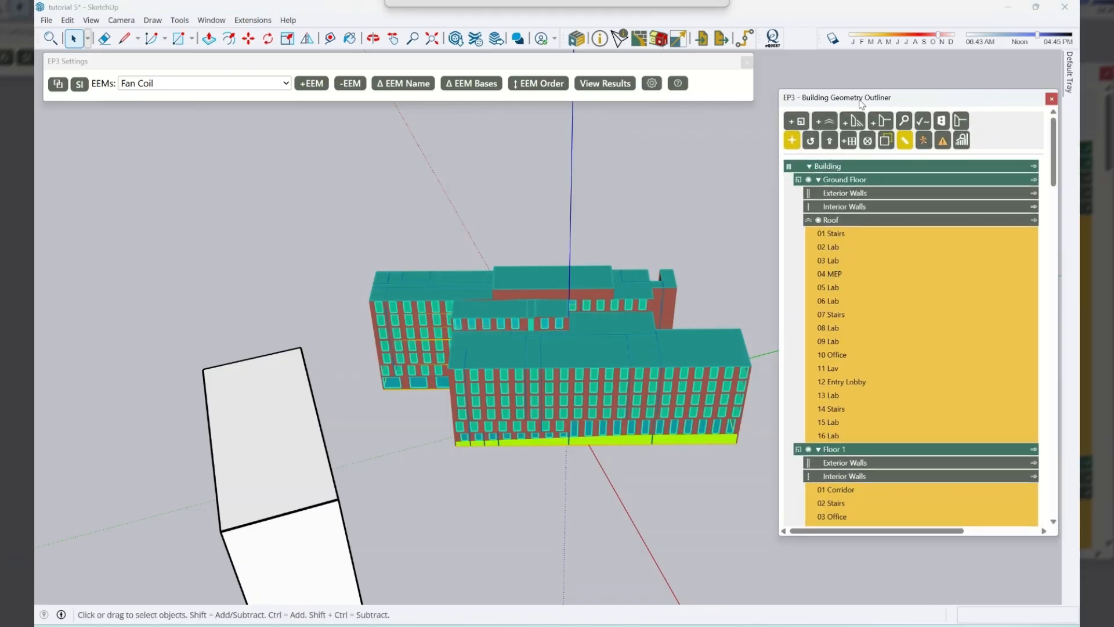
pyautogui.click(221, 85)
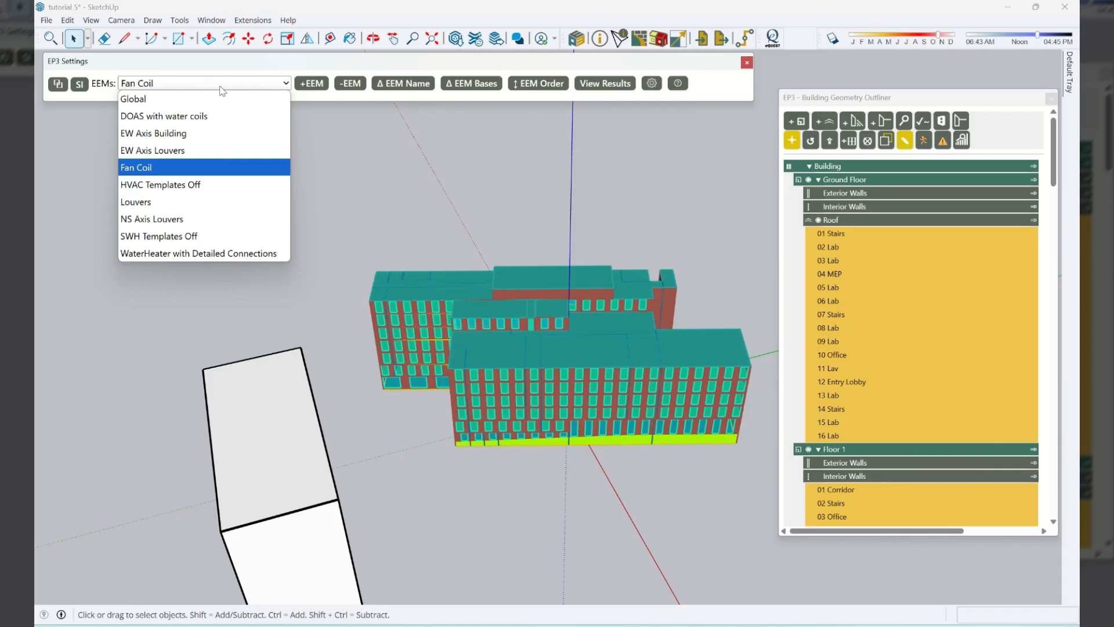
pyautogui.click(179, 133)
pyautogui.moveTo(539, 413); pyautogui.dragTo(565, 406, button='middle')
pyautogui.click(961, 147)
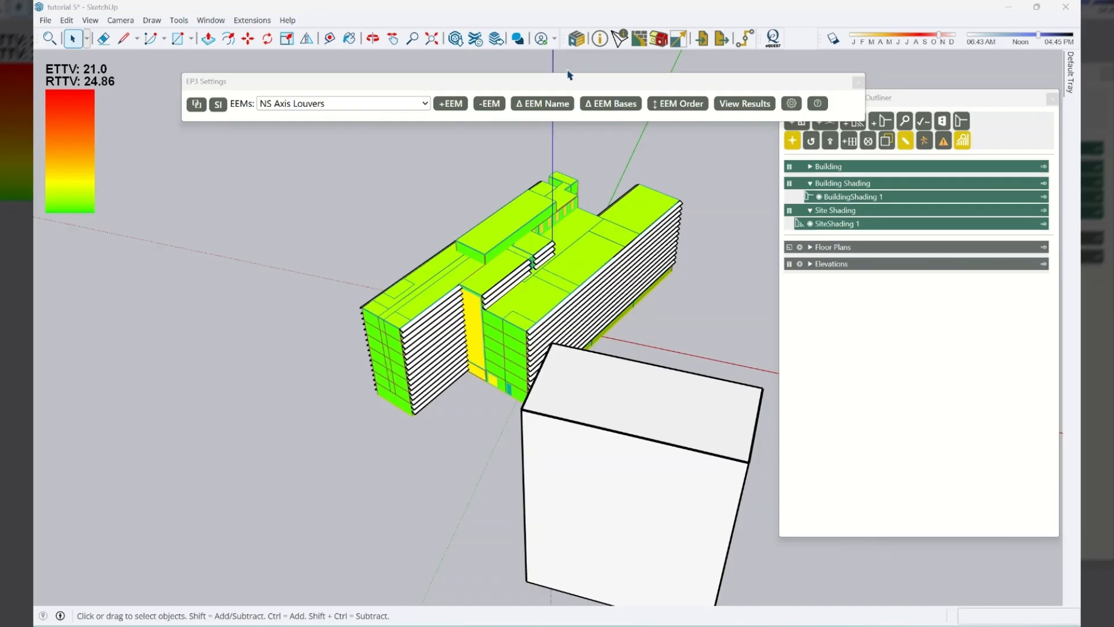
# Switch from NS Axis Louvers to the EW Axis Building EEM and examine its ETTV and RTTV facade colouring
pyautogui.click(361, 104)
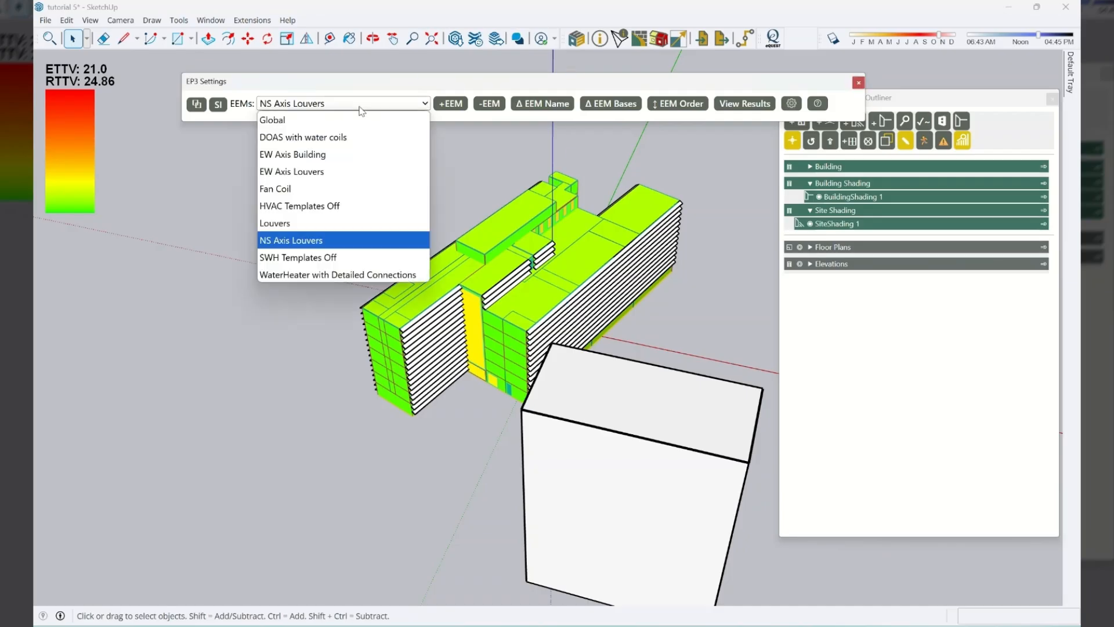
pyautogui.click(339, 154)
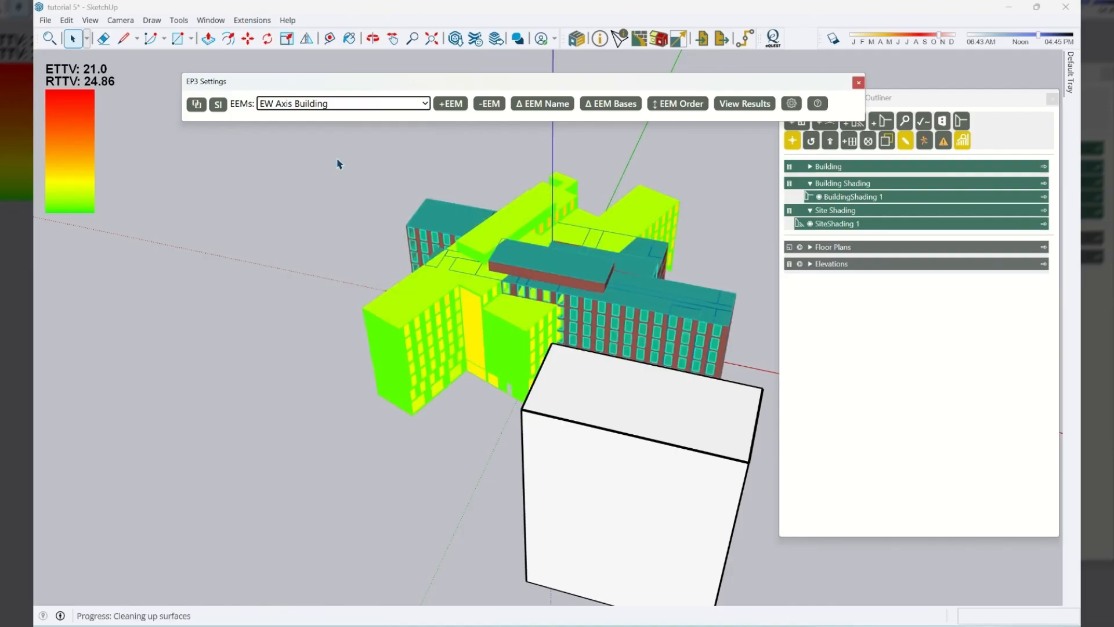
pyautogui.moveTo(435, 287); pyautogui.dragTo(309, 348, button='middle')
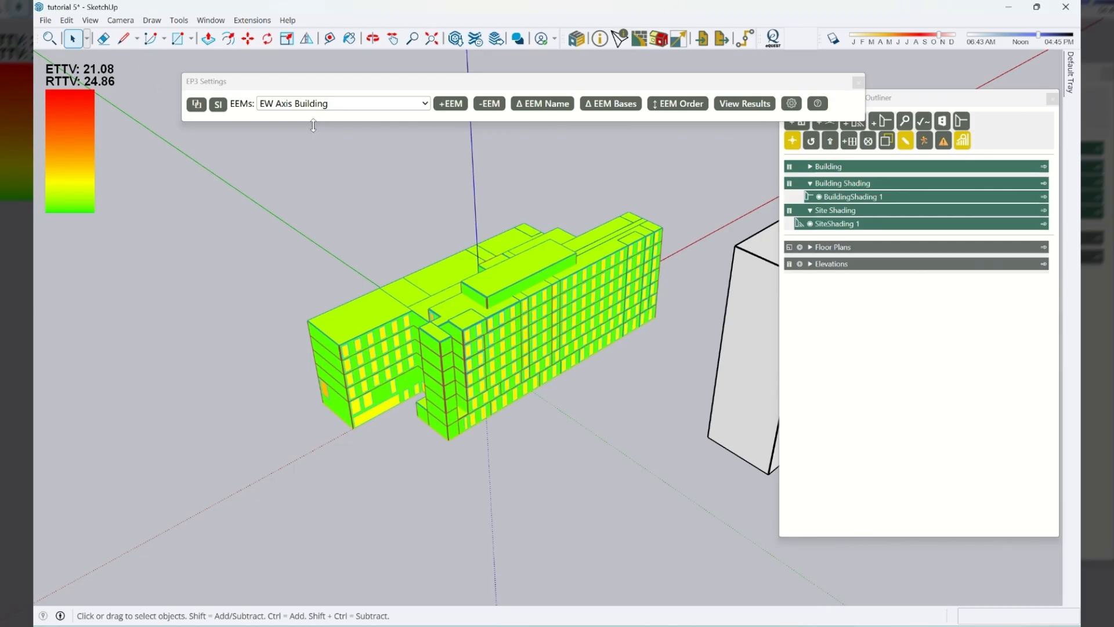
# Switch to the Fan Coil EEM and examine the ETTV and RTTV colouring on all sides of the building
pyautogui.click(328, 103)
pyautogui.click(308, 188)
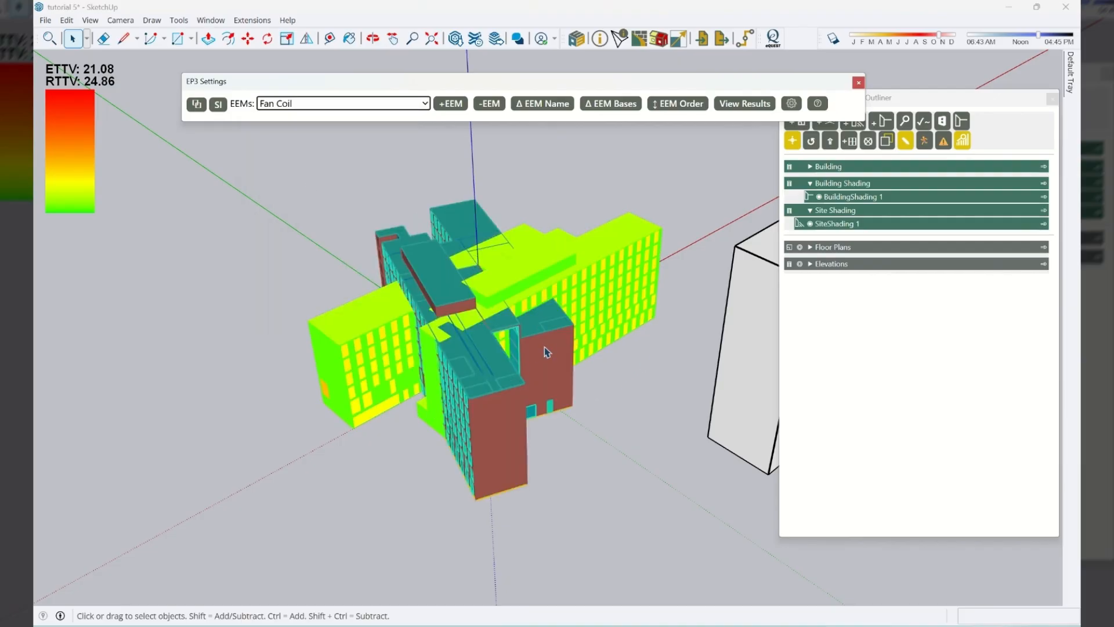
pyautogui.moveTo(601, 353); pyautogui.dragTo(467, 226, button='middle')
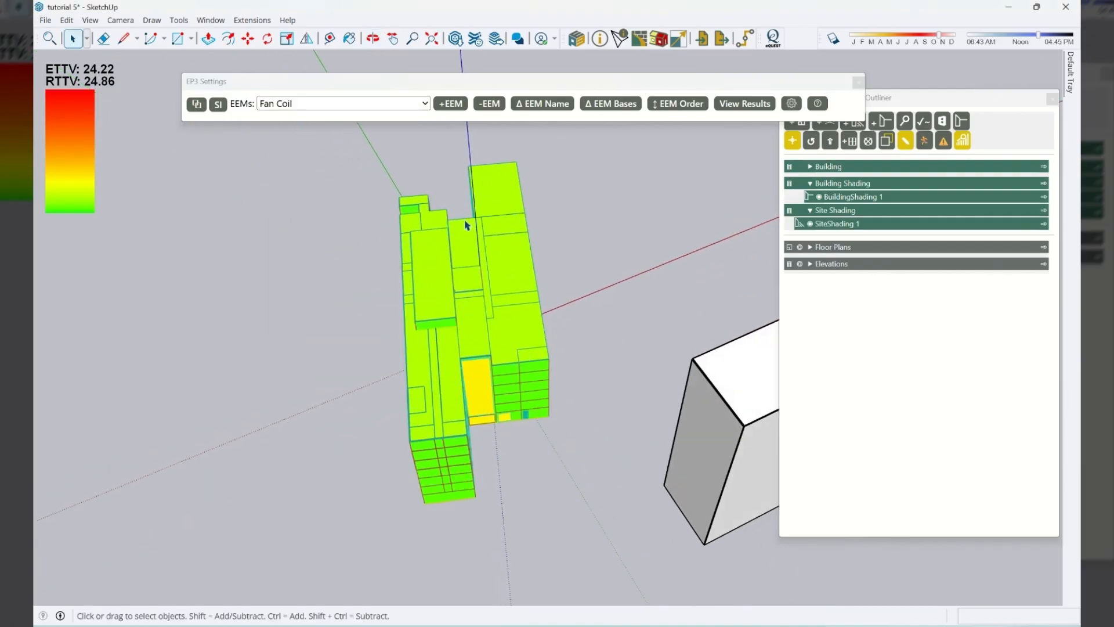
pyautogui.moveTo(541, 351); pyautogui.dragTo(412, 395, button='middle')
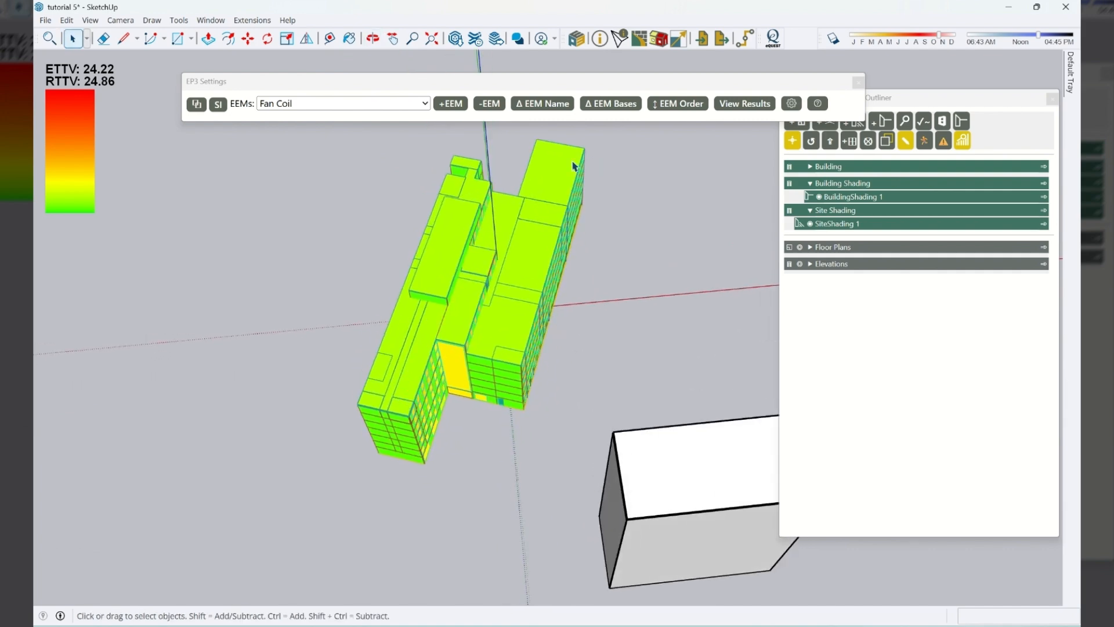
pyautogui.moveTo(630, 341); pyautogui.dragTo(395, 203, button='middle')
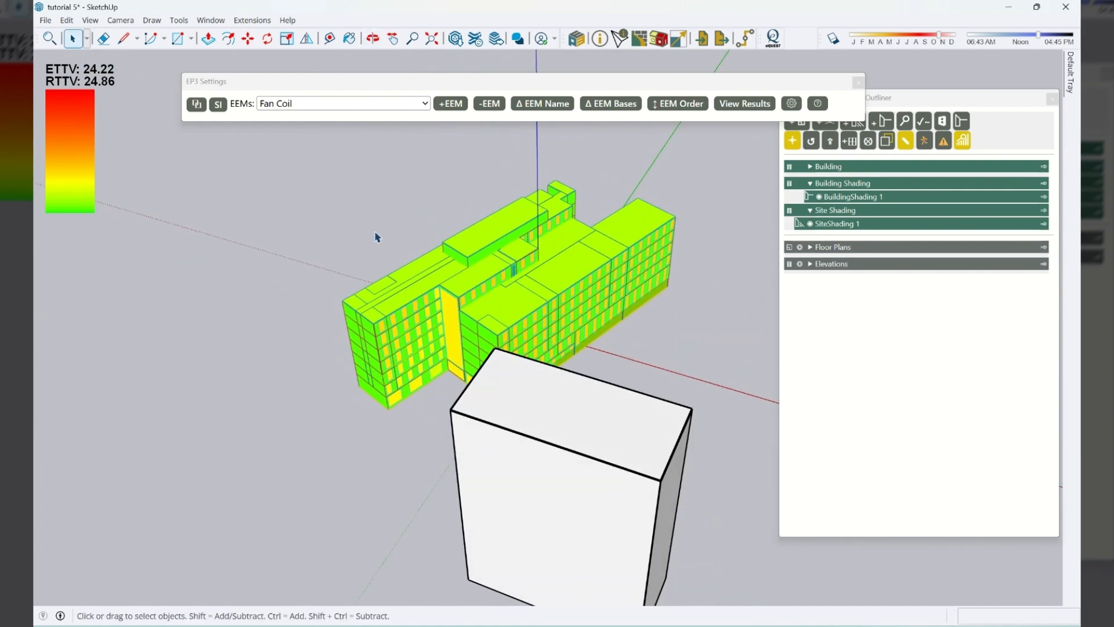
pyautogui.moveTo(541, 362); pyautogui.dragTo(549, 340, button='middle')
pyautogui.scroll(3, 428, 253)
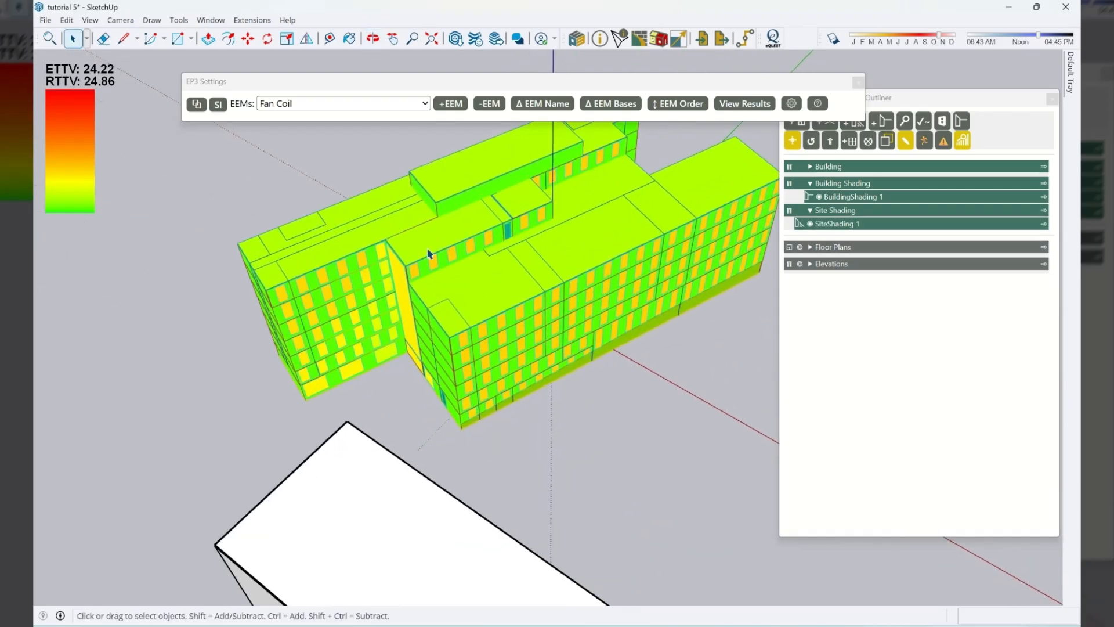
pyautogui.moveTo(555, 336); pyautogui.dragTo(714, 301, button='middle')
pyautogui.moveTo(591, 344); pyautogui.dragTo(383, 154, button='middle')
# Switch to the NS Axis Louvers EEM and examine how the louvers affect the facade ETTV
pyautogui.click(334, 105)
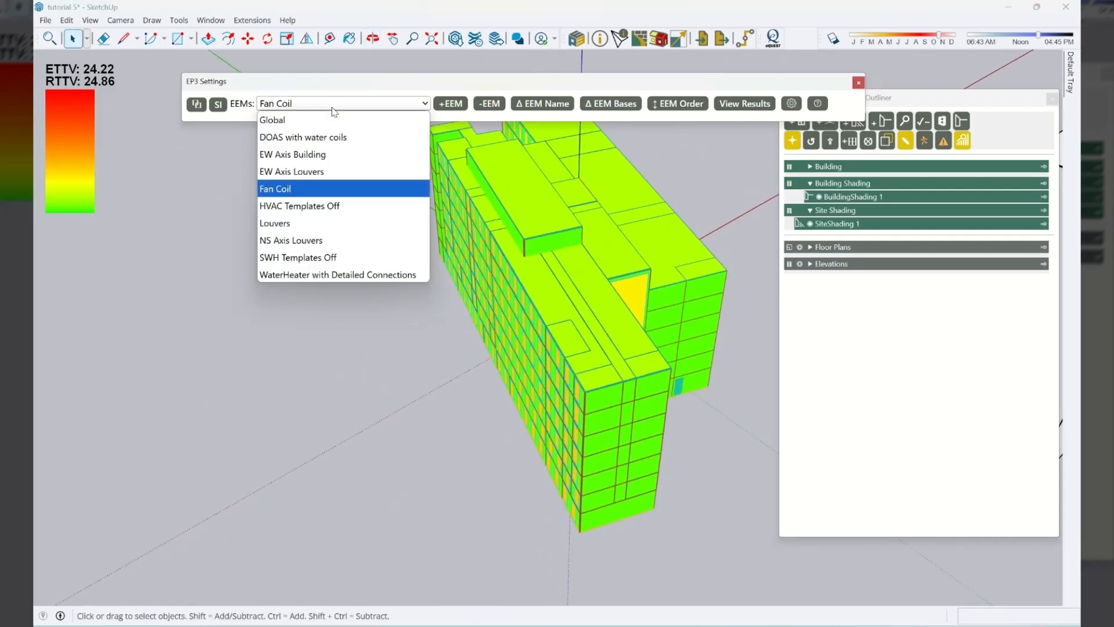
pyautogui.click(342, 246)
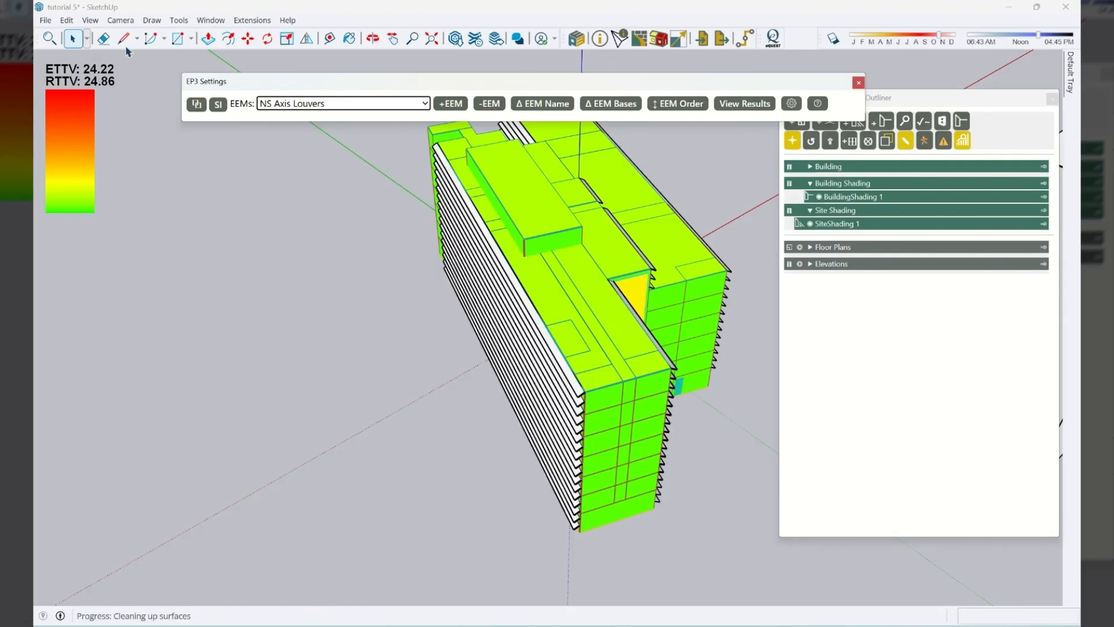
pyautogui.moveTo(450, 309); pyautogui.dragTo(592, 313, button='middle')
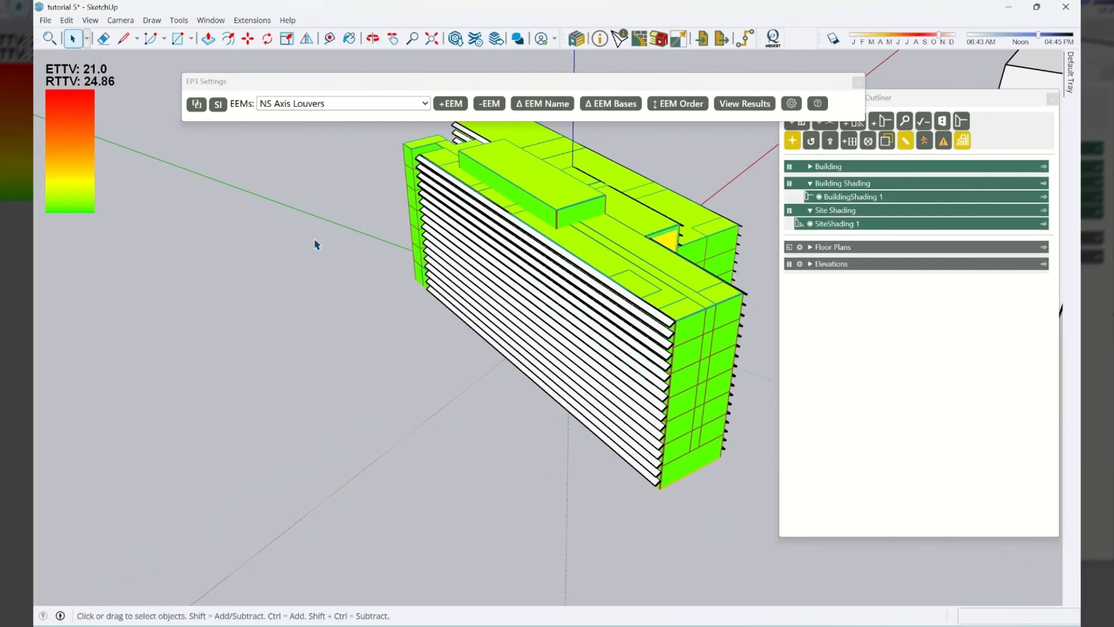
pyautogui.moveTo(690, 362); pyautogui.dragTo(139, 373, button='middle')
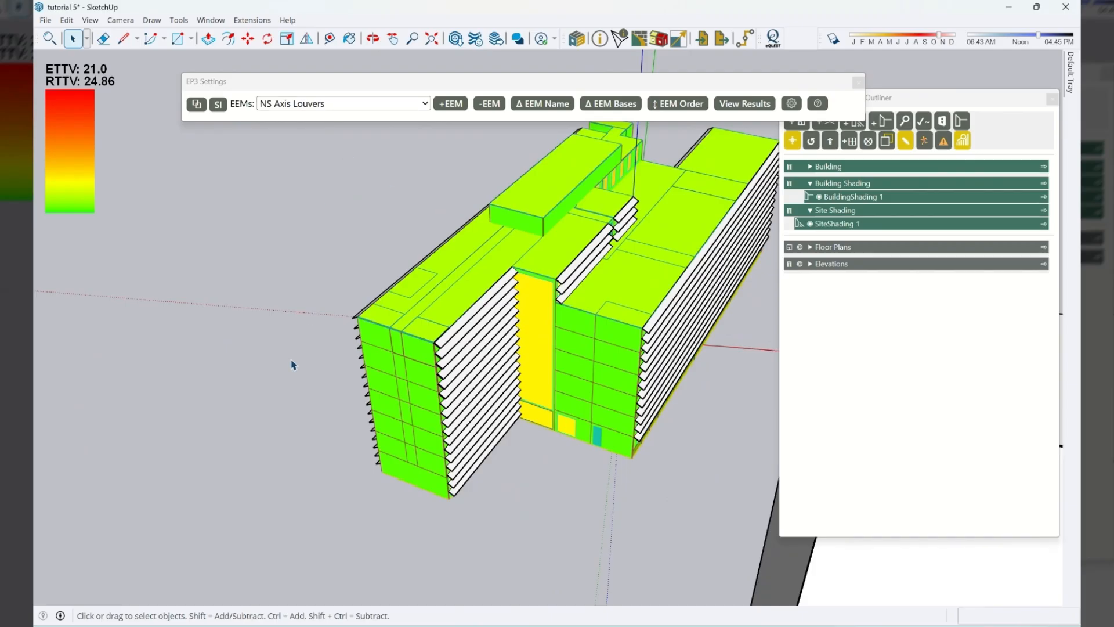
# Compare the whole-building ETTV and RTTV totals of the four simulated EEMs in the results
pyautogui.moveTo(325, 410); pyautogui.dragTo(730, 209, button='middle')
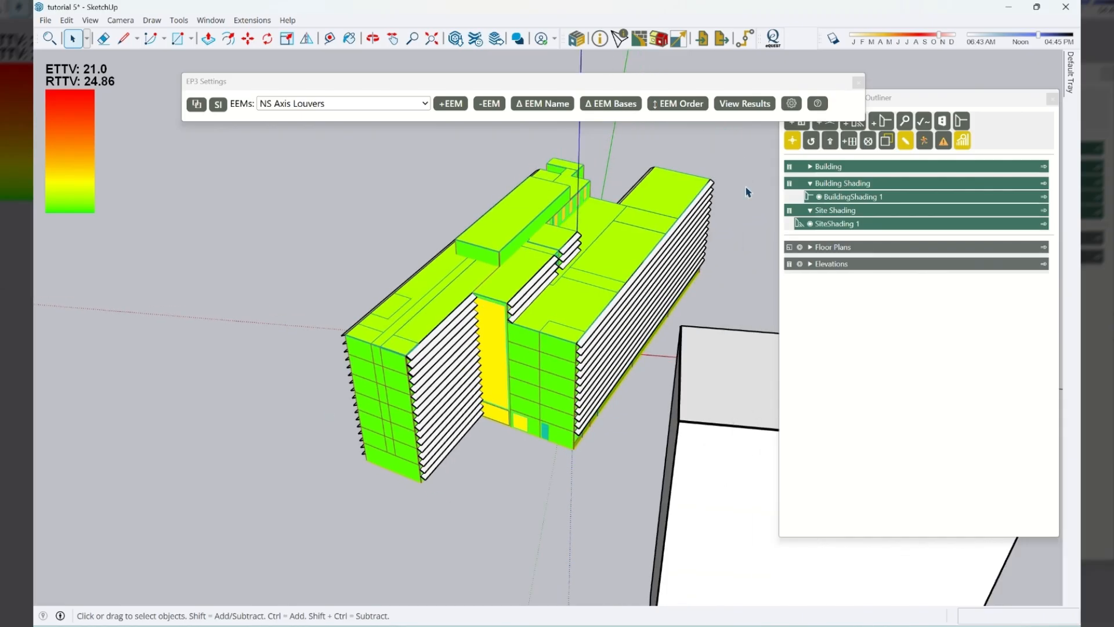
pyautogui.click(746, 106)
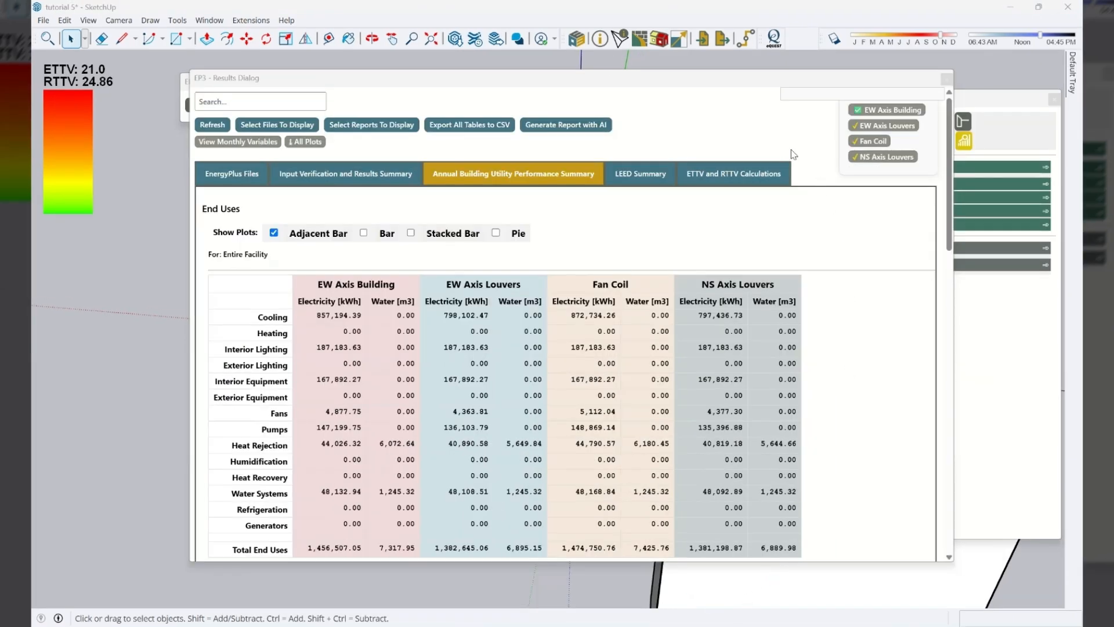
pyautogui.click(714, 178)
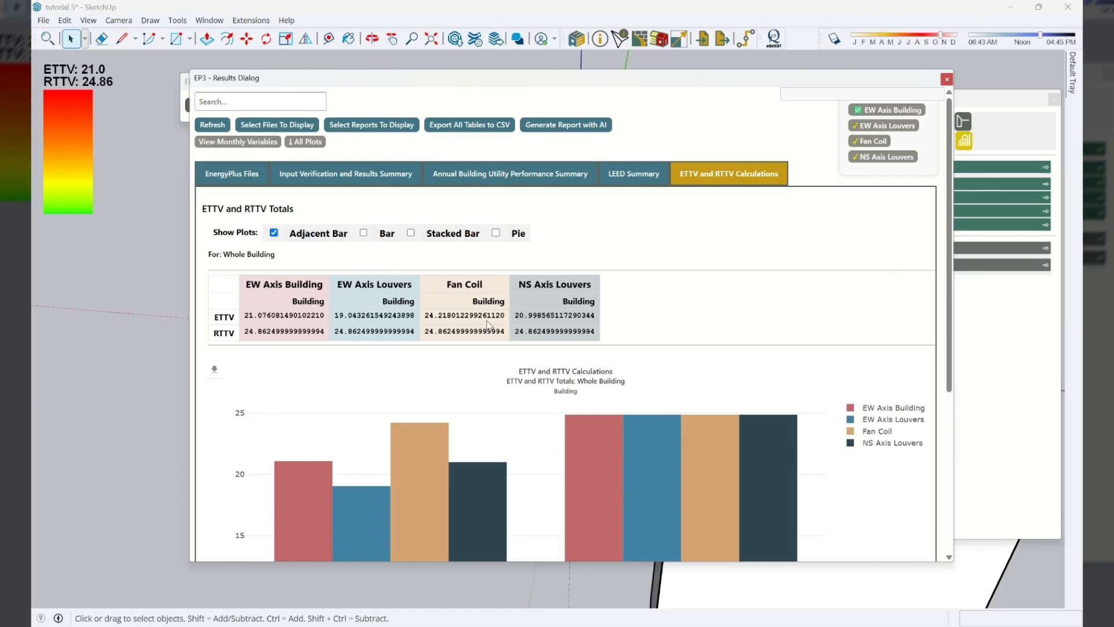
pyautogui.moveTo(367, 76); pyautogui.dragTo(405, 75)
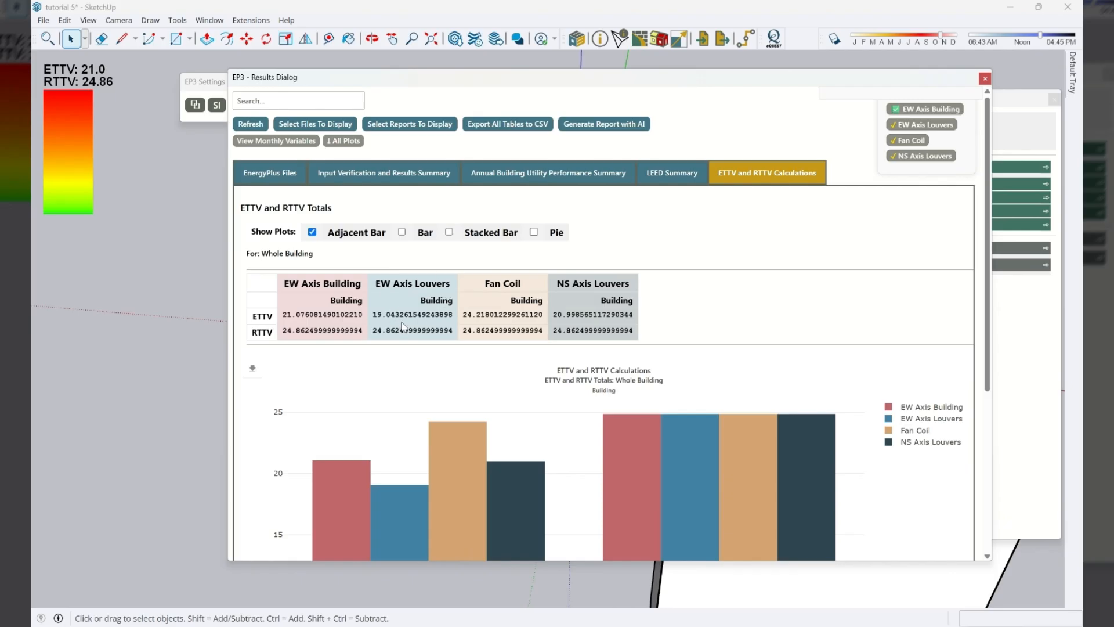
pyautogui.scroll(-2, 394, 360)
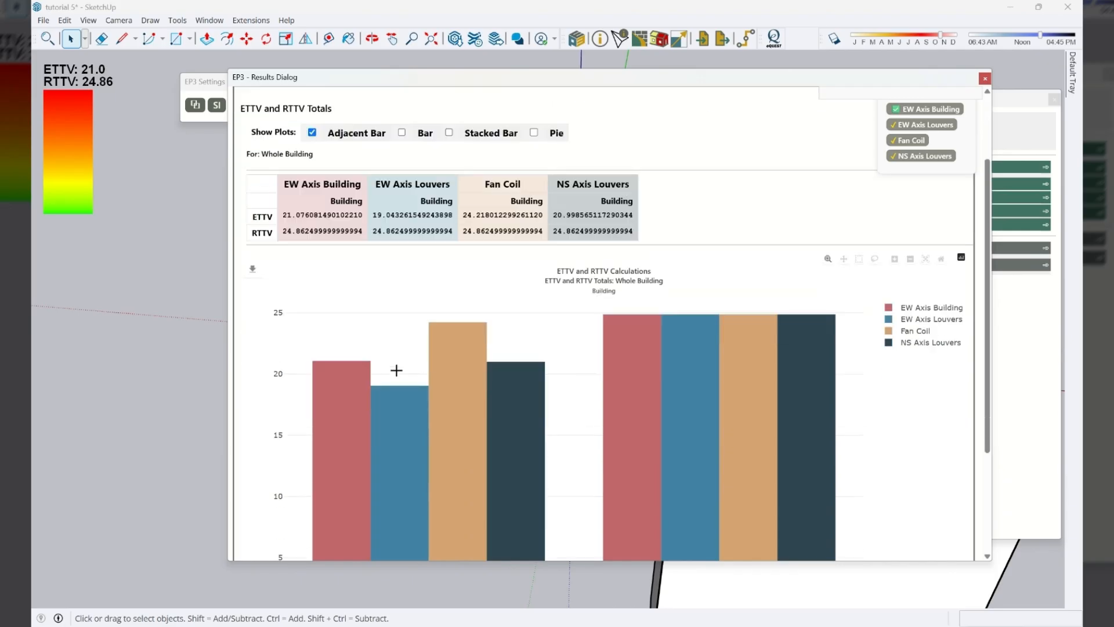
pyautogui.scroll(2, 450, 371)
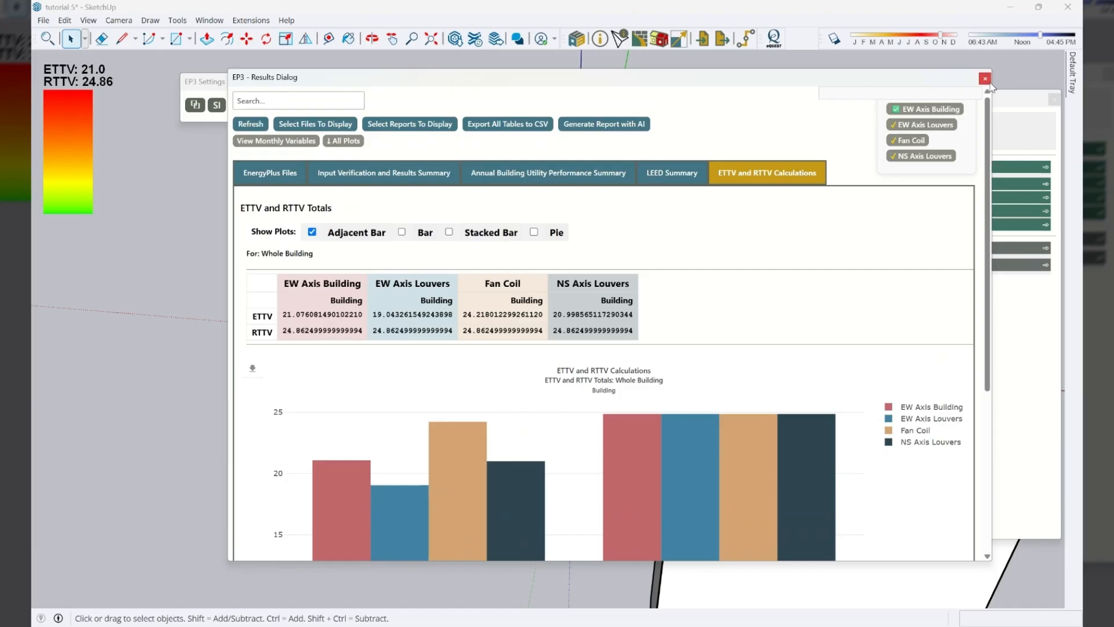
pyautogui.click(985, 78)
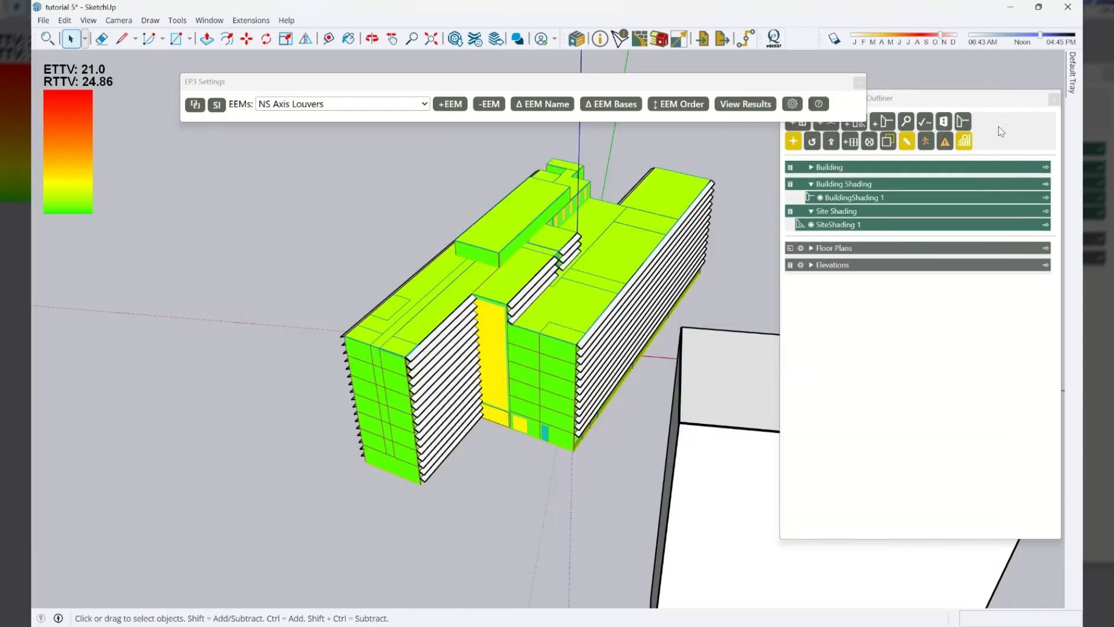
# Replace the ETTV and RTTV colouring with the geometry data list and filter it to the enabled outputs only
pyautogui.click(964, 140)
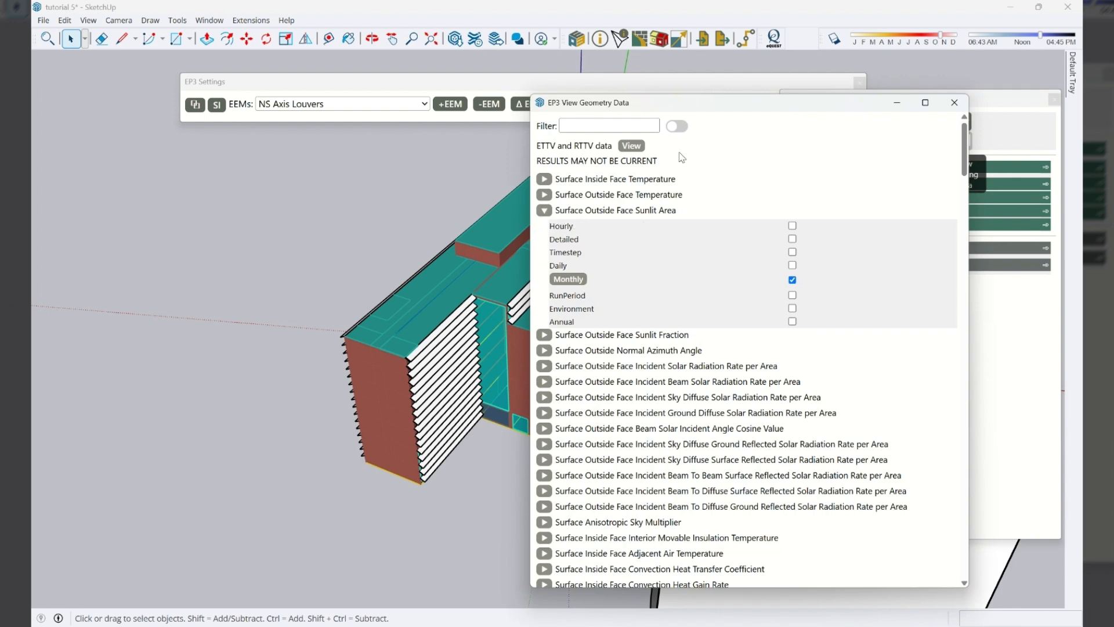
pyautogui.click(676, 126)
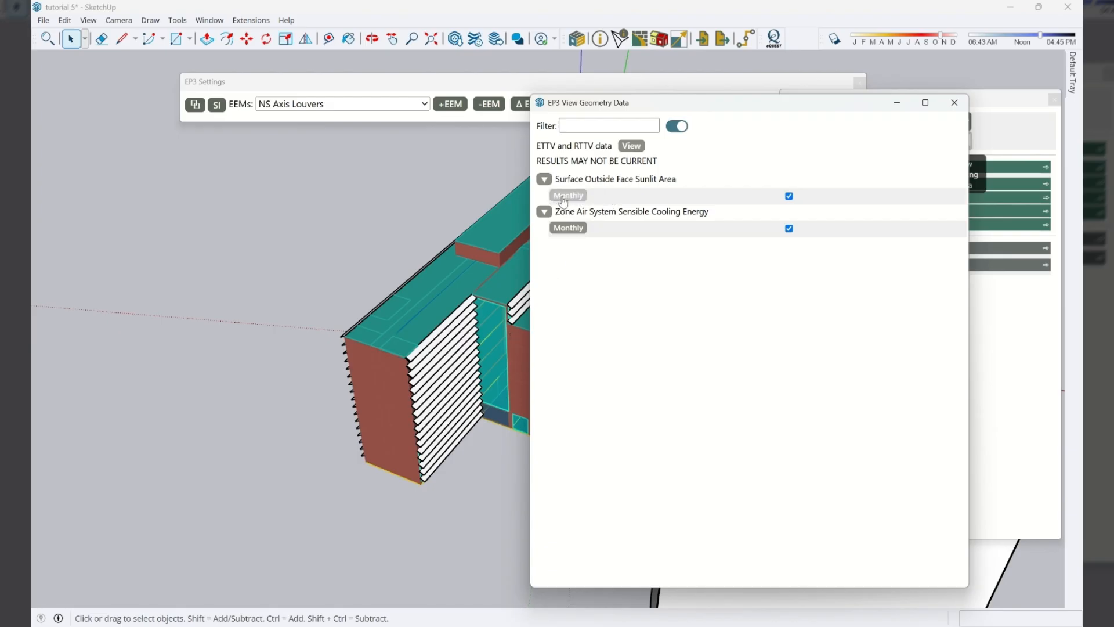
pyautogui.click(954, 102)
# Switch to the Fan Coil EEM and open its geometry data from the building geometry outliner
pyautogui.click(317, 106)
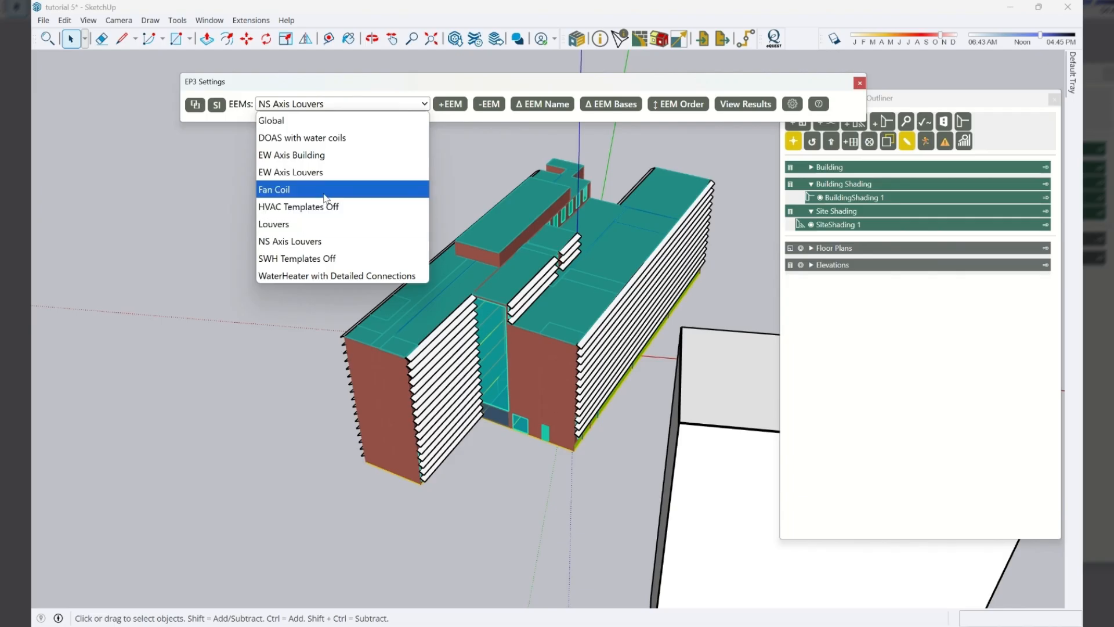
pyautogui.click(287, 190)
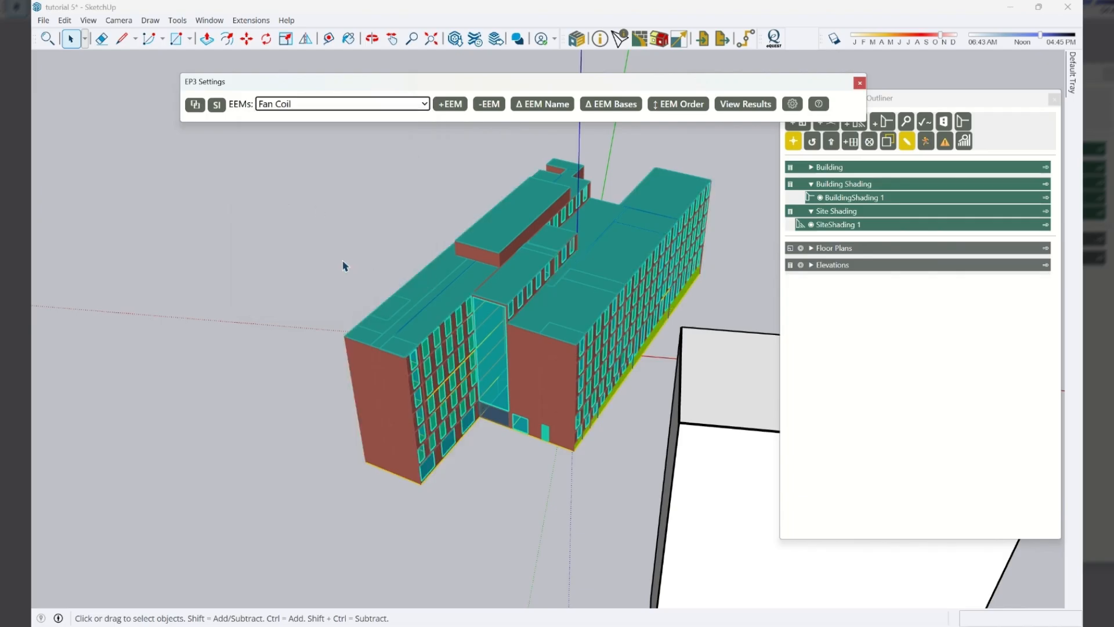
pyautogui.click(964, 142)
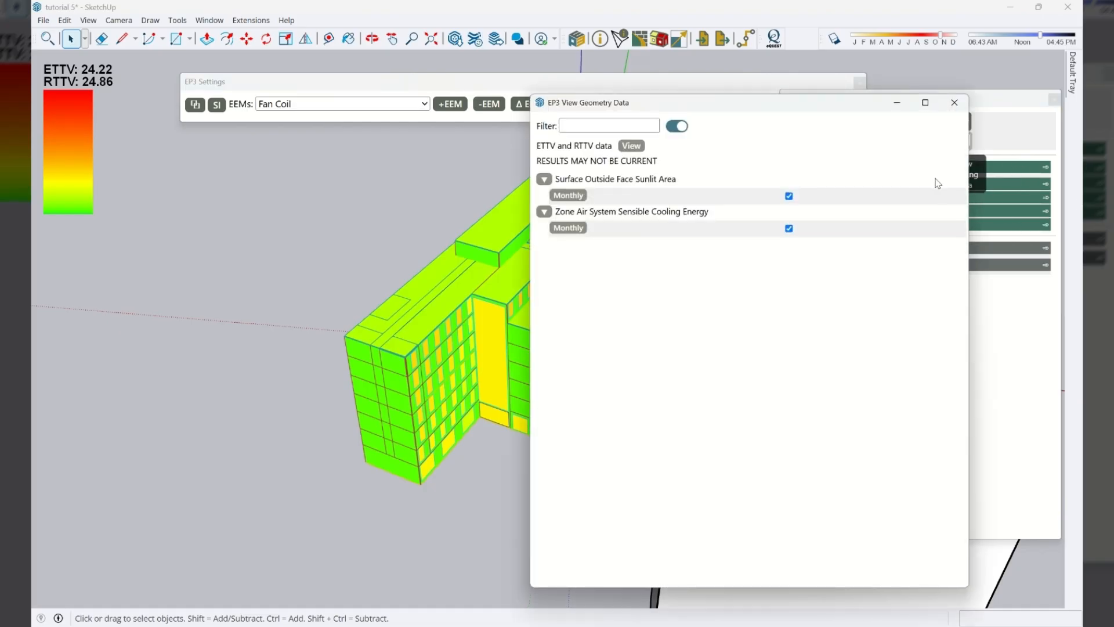
pyautogui.click(953, 103)
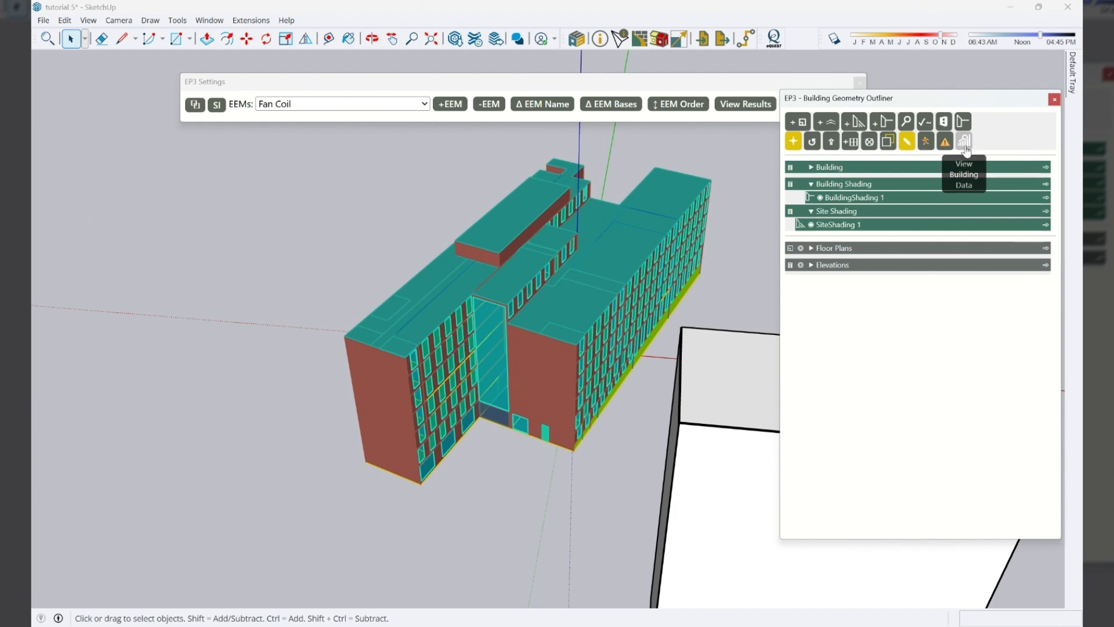
pyautogui.click(965, 150)
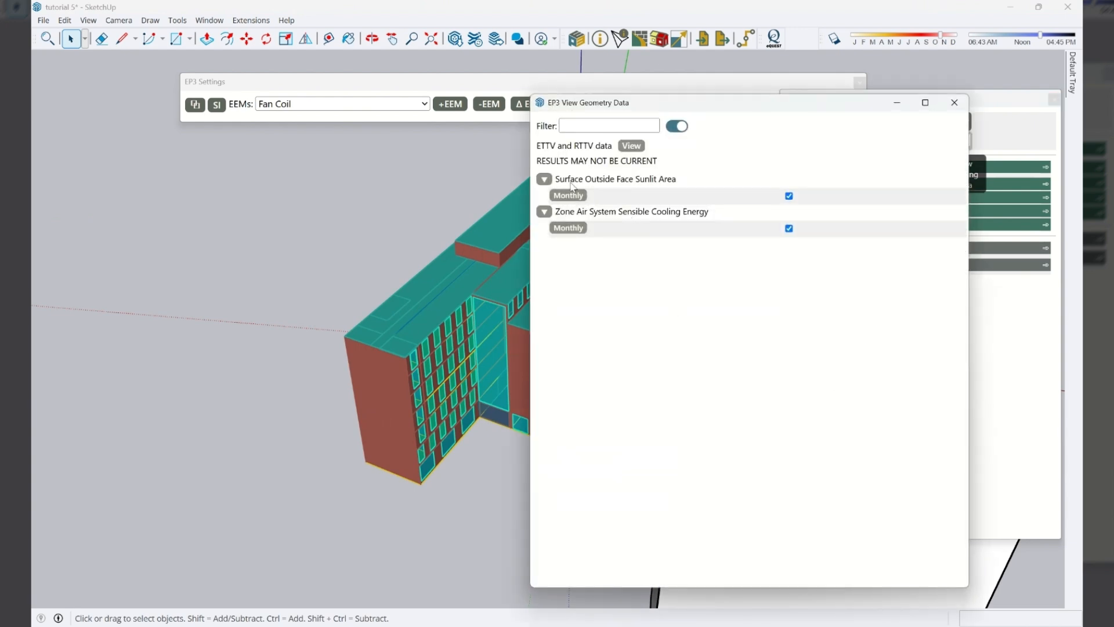
# Display the monthly Surface Outside Face Sunlit Area for Date Range 3: 01/31 => 12/31
pyautogui.click(568, 195)
pyautogui.moveTo(549, 279); pyautogui.dragTo(573, 244)
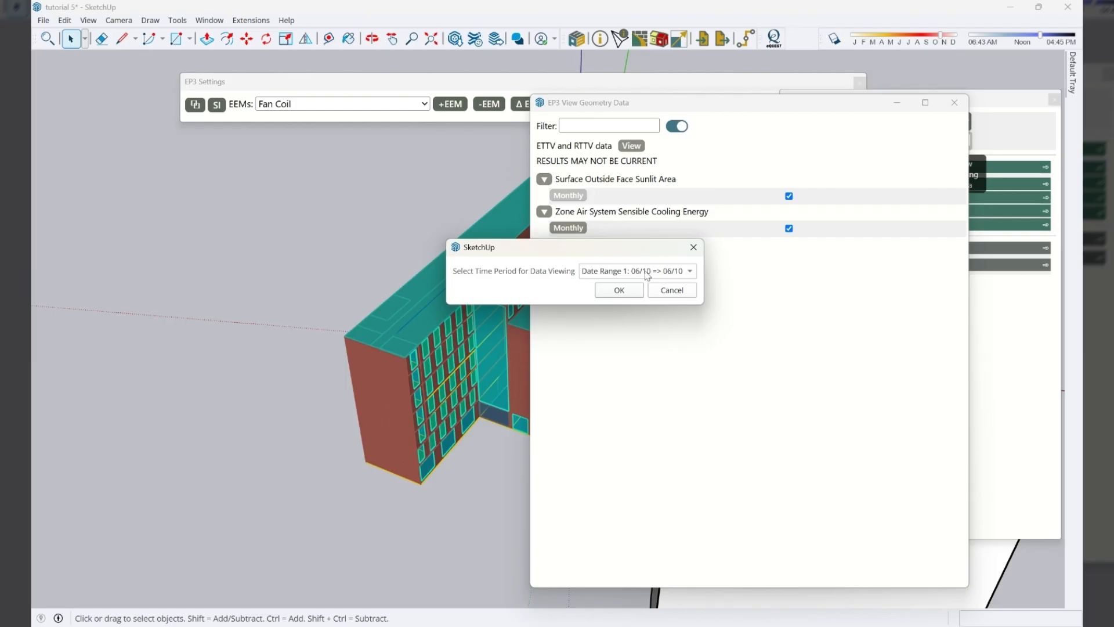
pyautogui.click(663, 274)
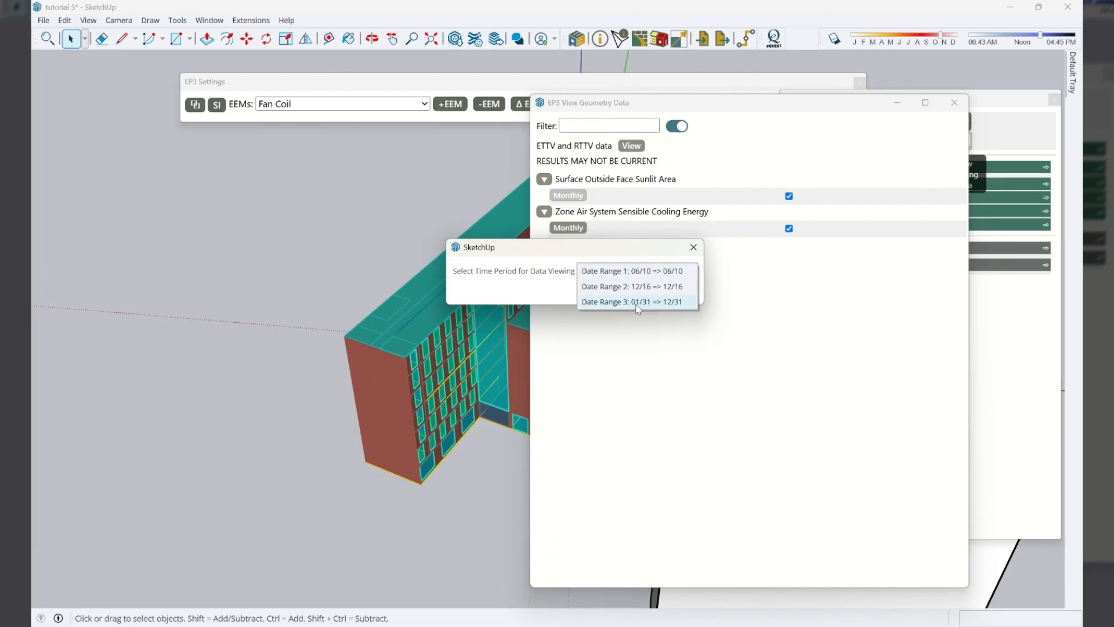
pyautogui.click(670, 303)
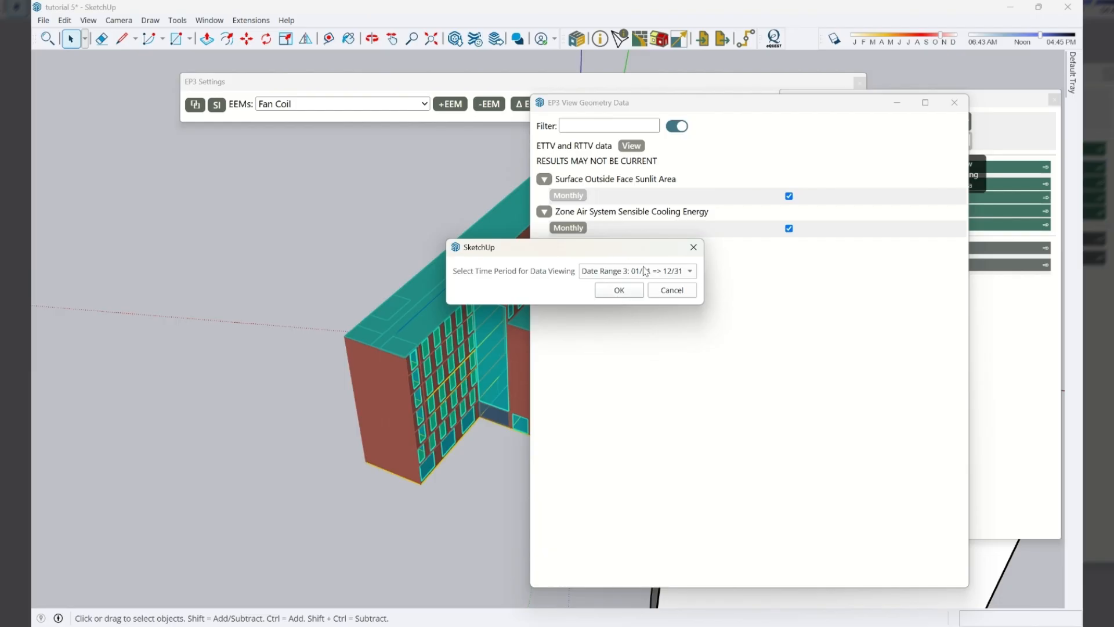
pyautogui.click(617, 290)
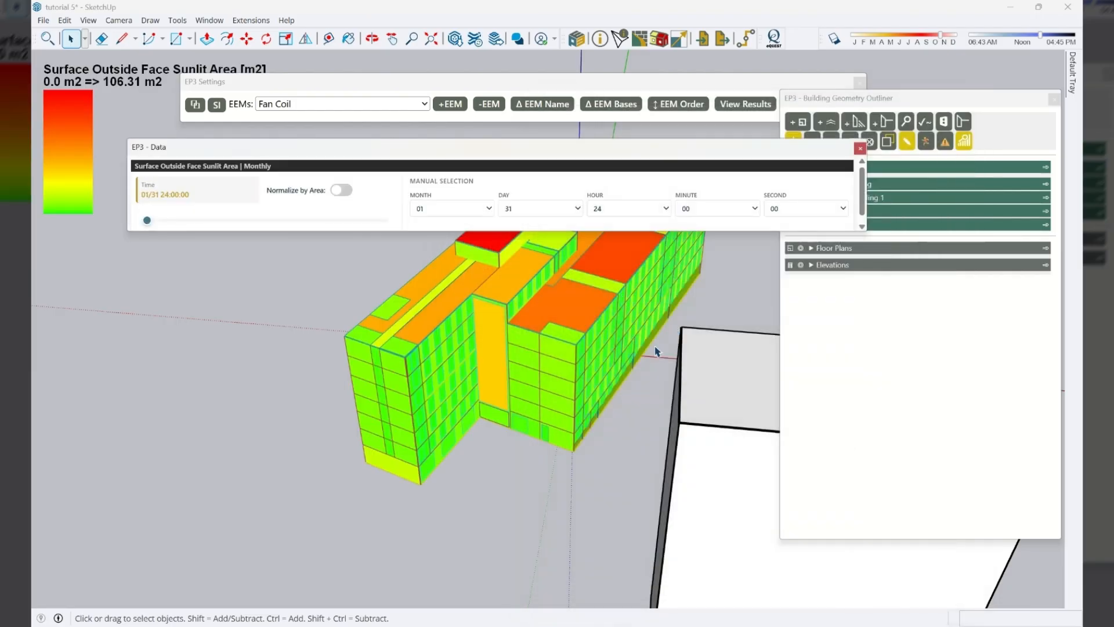
# Arrange the settings and data windows clear of the legend and examine the sunlit area colouring around the building
pyautogui.moveTo(389, 137); pyautogui.dragTo(391, 126)
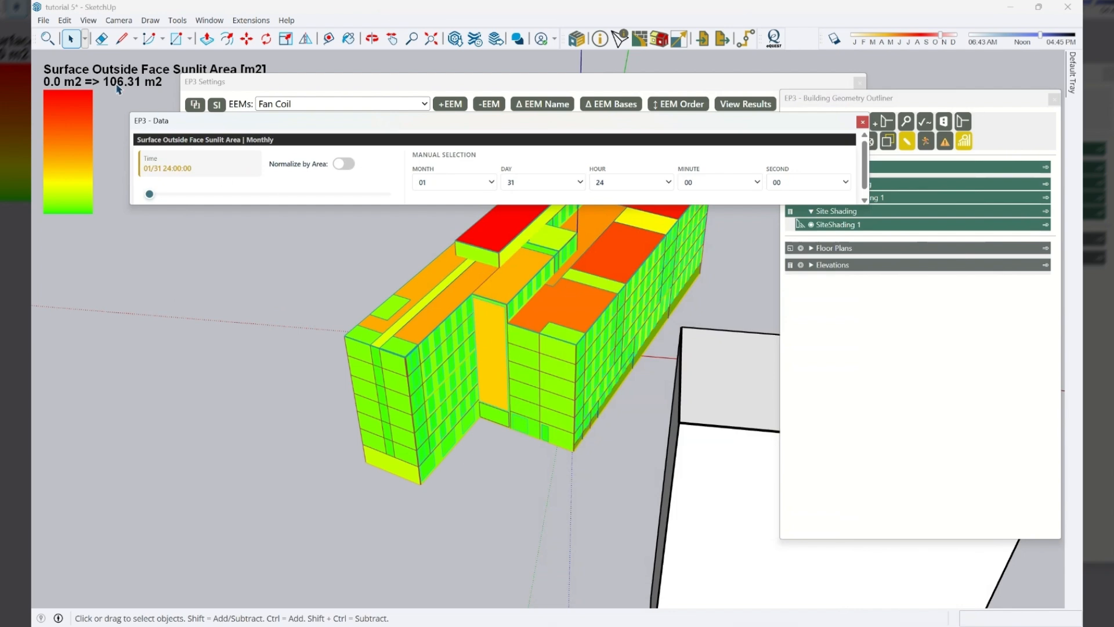
pyautogui.moveTo(371, 92); pyautogui.dragTo(500, 70)
pyautogui.moveTo(290, 127); pyautogui.dragTo(277, 115)
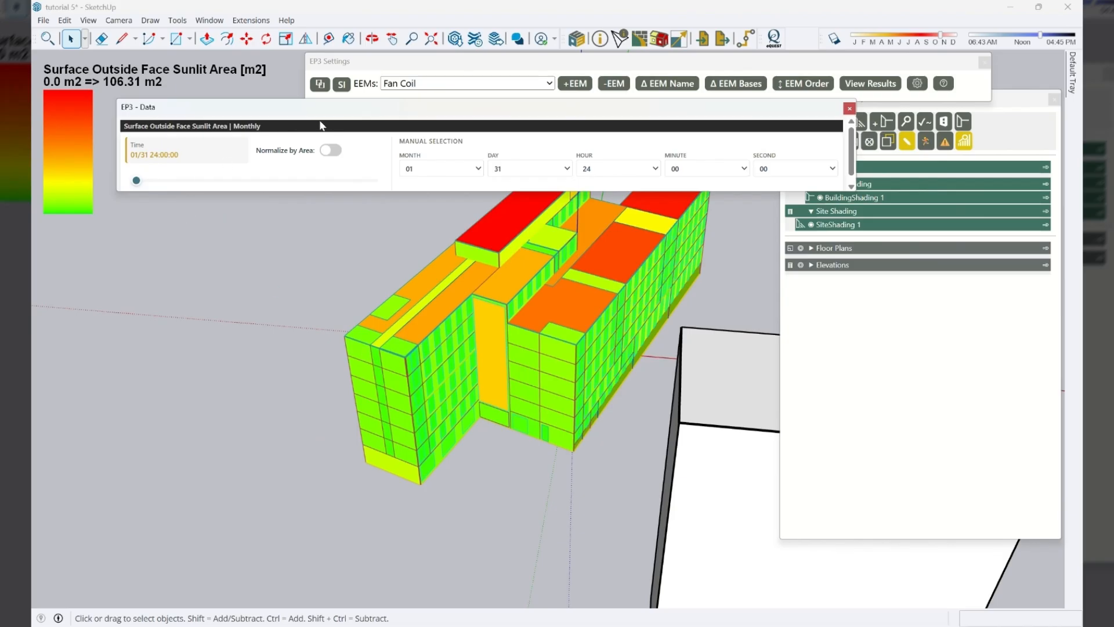
pyautogui.moveTo(137, 180)
pyautogui.mouseDown()
pyautogui.moveTo(375, 185)
pyautogui.moveTo(137, 182)
pyautogui.mouseUp()
pyautogui.moveTo(577, 427)
pyautogui.mouseDown(button='middle')
pyautogui.moveTo(509, 497)
pyautogui.moveTo(740, 398)
pyautogui.moveTo(638, 340)
pyautogui.mouseUp(button='middle')
pyautogui.moveTo(451, 406); pyautogui.dragTo(609, 342, button='middle')
# Normalize the sunlit area data by surface area and examine the colouring on the different facades
pyautogui.click(328, 155)
pyautogui.moveTo(436, 377); pyautogui.dragTo(435, 373, button='middle')
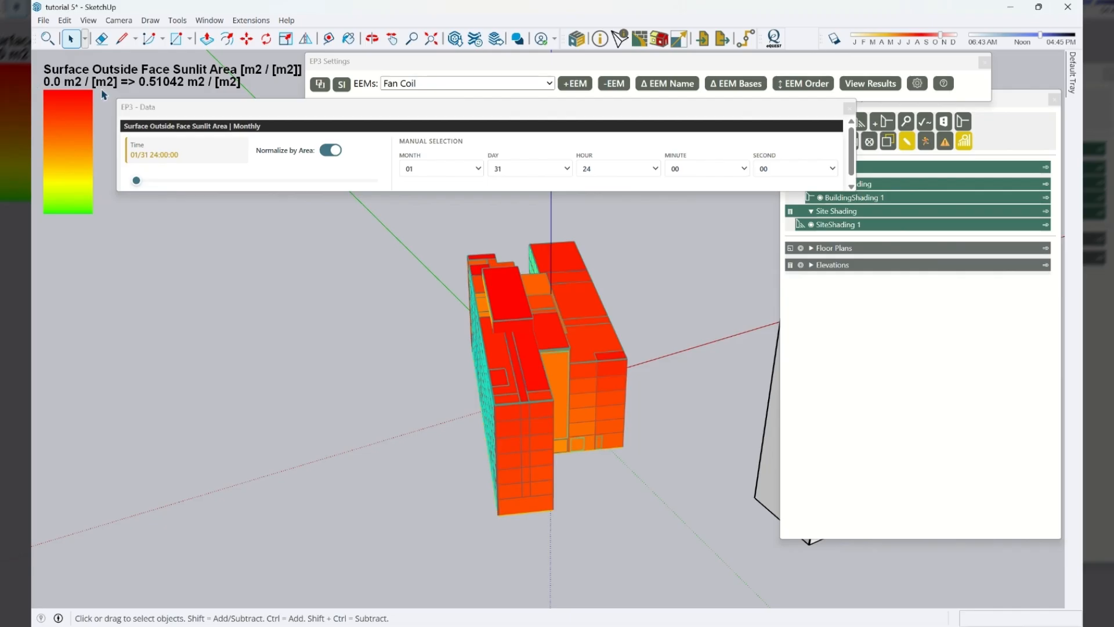
pyautogui.moveTo(501, 482); pyautogui.dragTo(539, 248, button='middle')
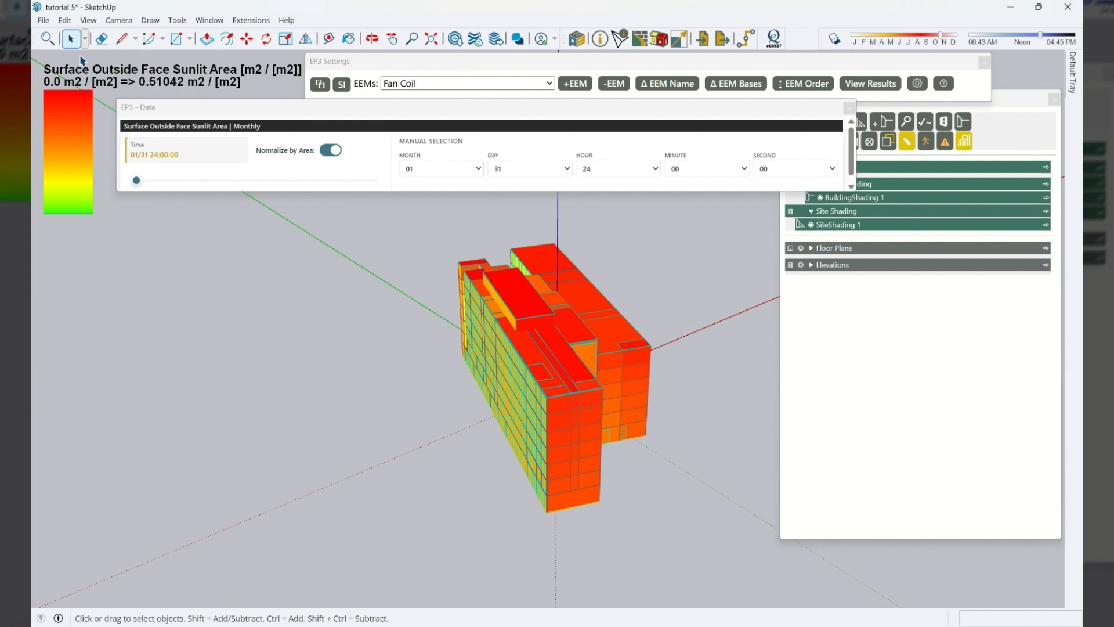
pyautogui.moveTo(644, 412)
pyautogui.mouseDown(button='middle')
pyautogui.moveTo(401, 396)
pyautogui.moveTo(281, 485)
pyautogui.moveTo(278, 476)
pyautogui.mouseUp(button='middle')
# Show the normalized sunlit area for 07/31 and examine the opposite sides of the building
pyautogui.moveTo(136, 180); pyautogui.dragTo(271, 188)
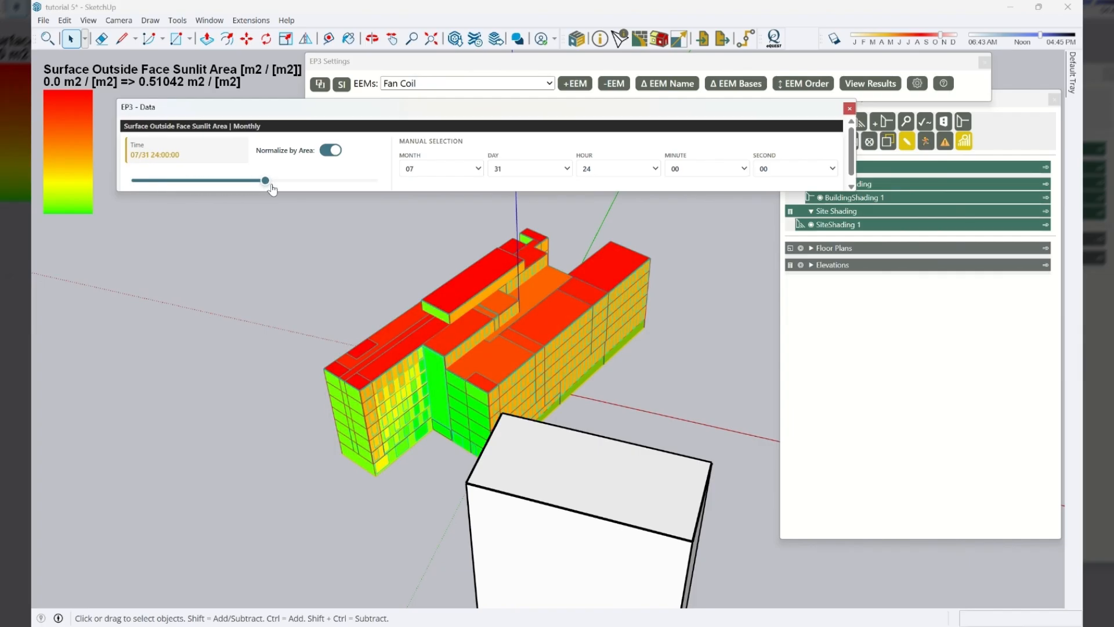
pyautogui.moveTo(344, 414); pyautogui.dragTo(490, 416, button='middle')
pyautogui.moveTo(413, 434); pyautogui.dragTo(741, 423, button='middle')
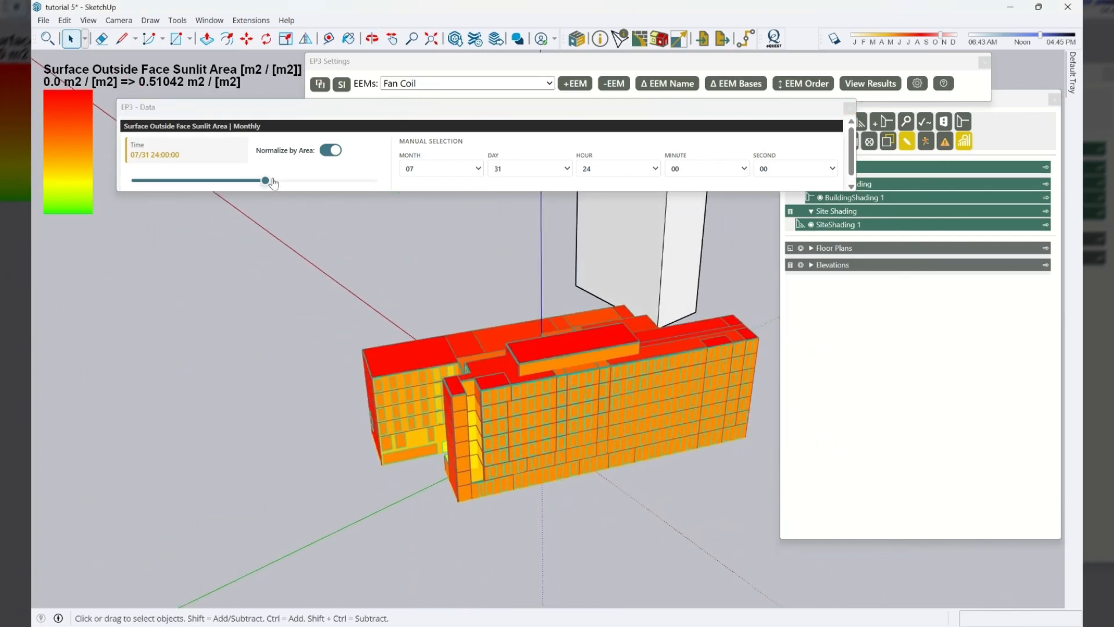
# Compare the normalized sunlit area for 03/31 and 04/30, including the facades near the neighbouring shading block
pyautogui.moveTo(265, 181); pyautogui.dragTo(179, 181)
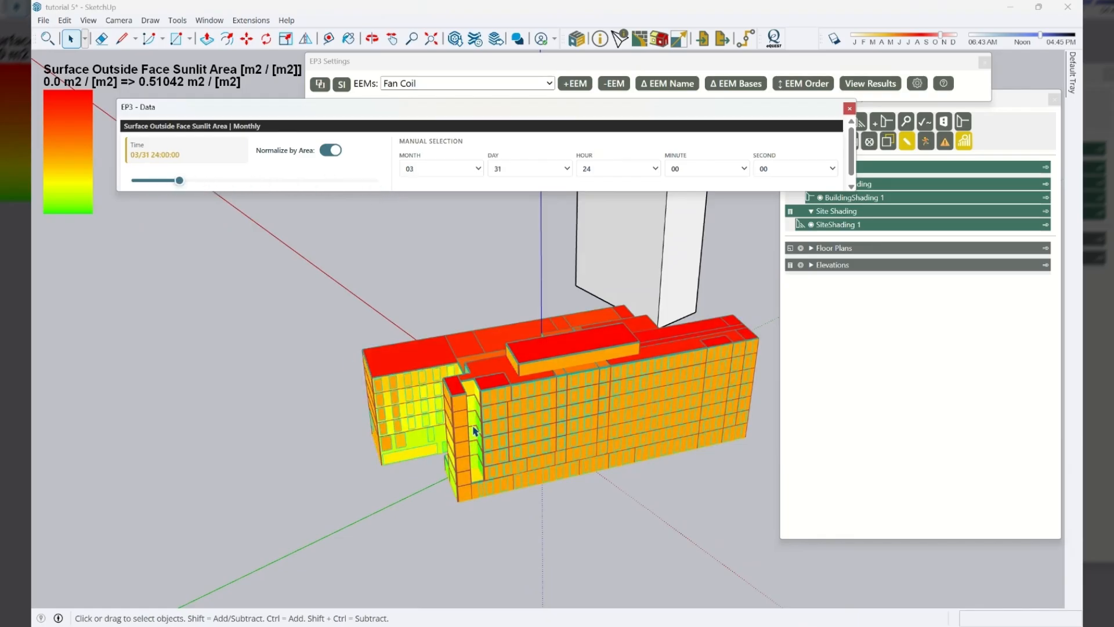
pyautogui.moveTo(748, 355); pyautogui.dragTo(380, 527, button='middle')
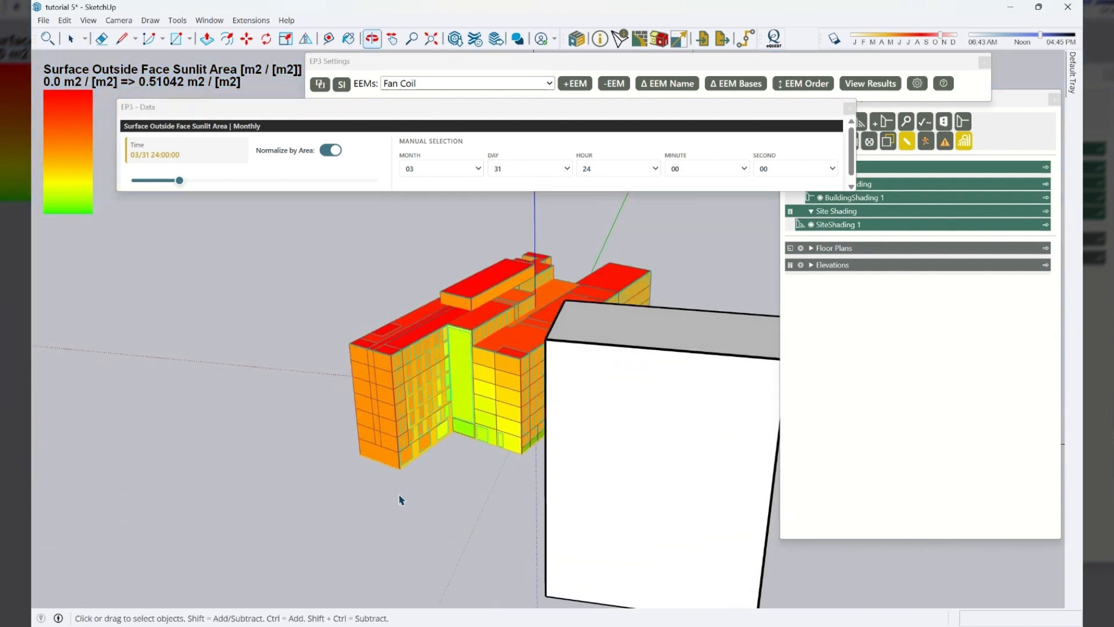
pyautogui.moveTo(472, 378); pyautogui.dragTo(423, 436, button='middle')
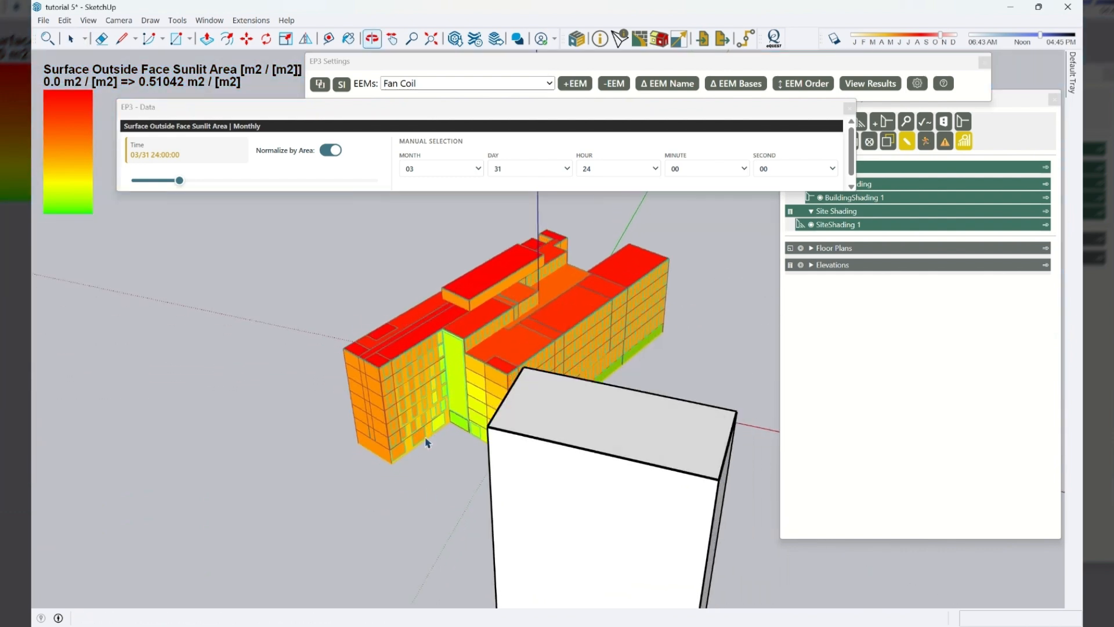
pyautogui.moveTo(180, 180); pyautogui.dragTo(200, 199)
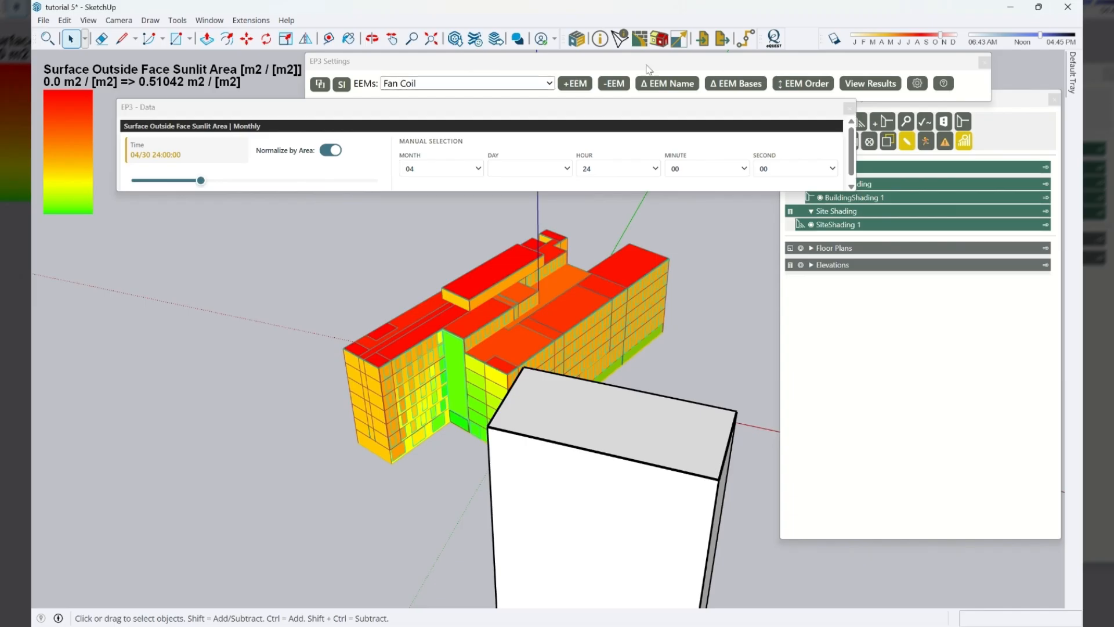
# Create a new EEM named Baseline Glazing from Fan Coil and make it the active EEM
pyautogui.click(574, 83)
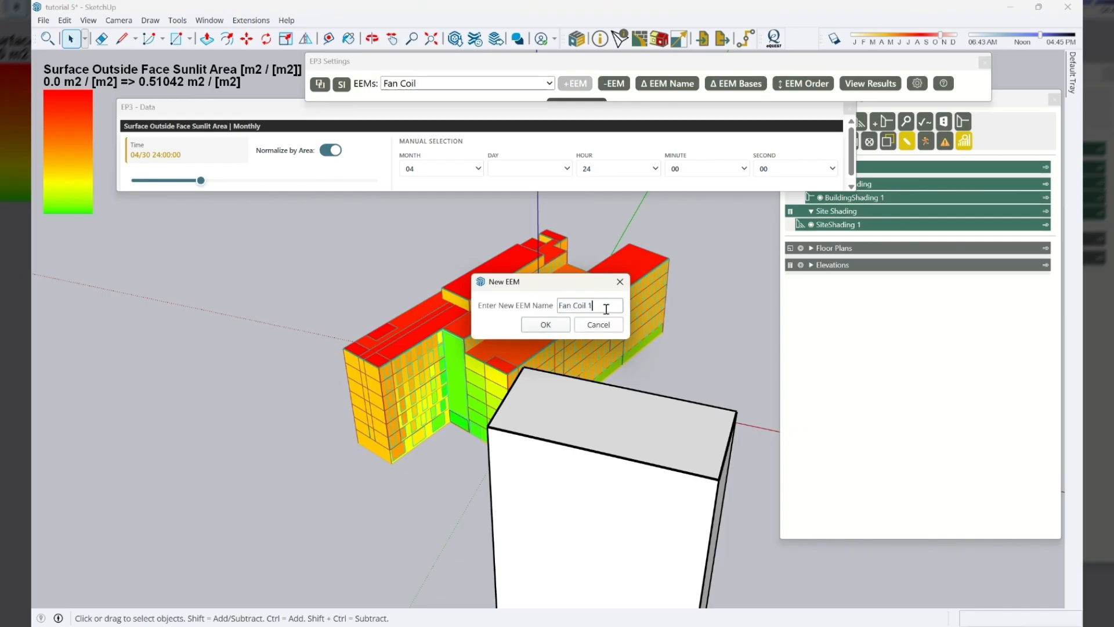
pyautogui.write('Baseline Glazing')
pyautogui.press('Return')
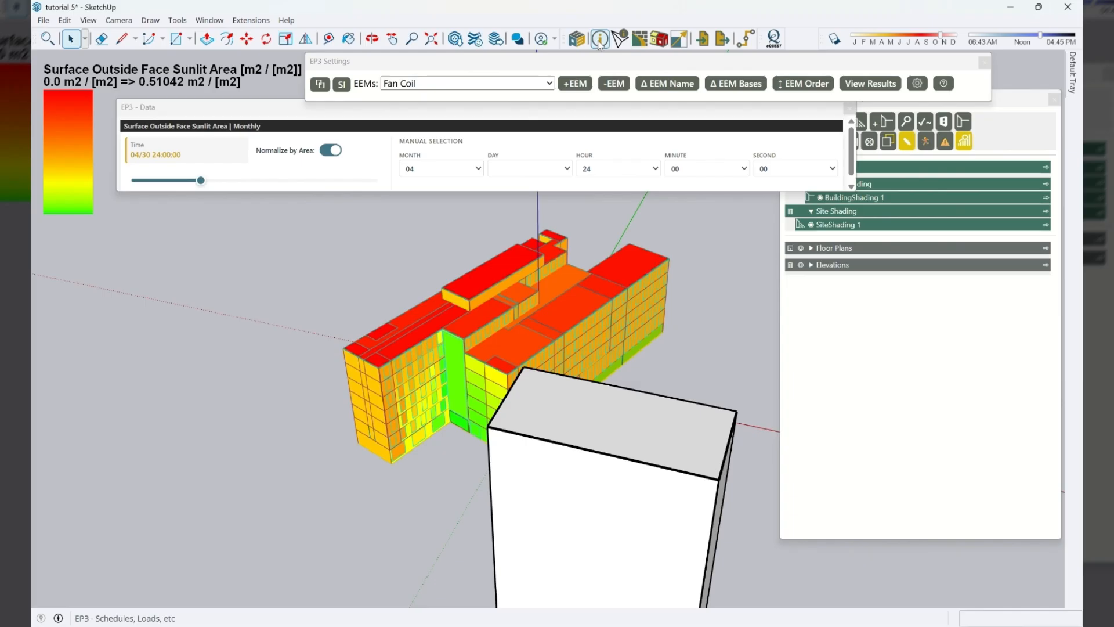
pyautogui.click(493, 86)
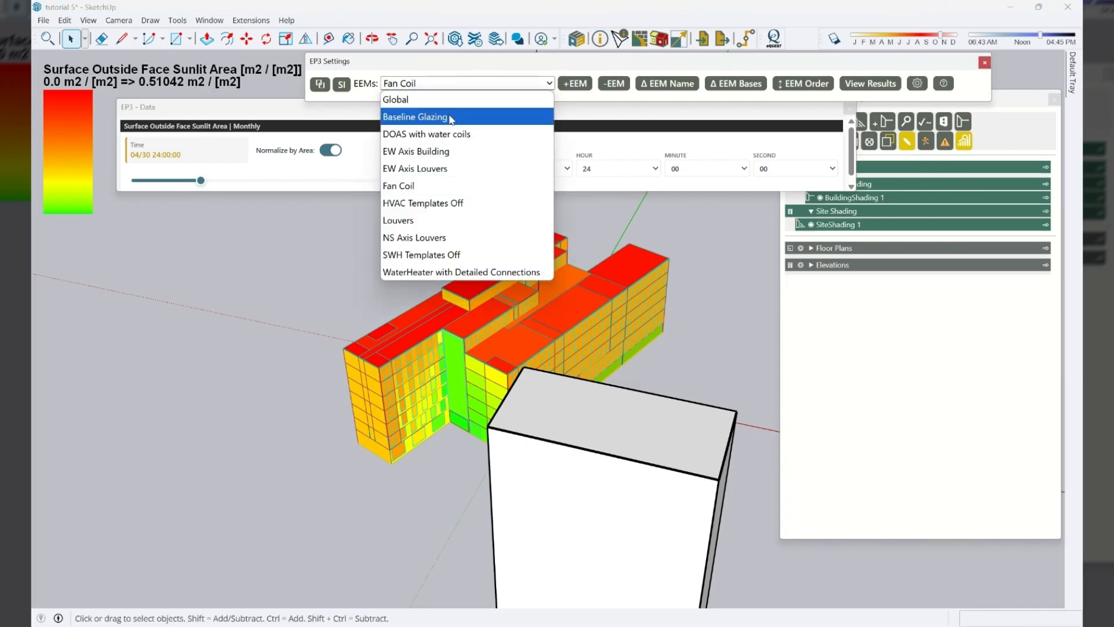
pyautogui.click(493, 116)
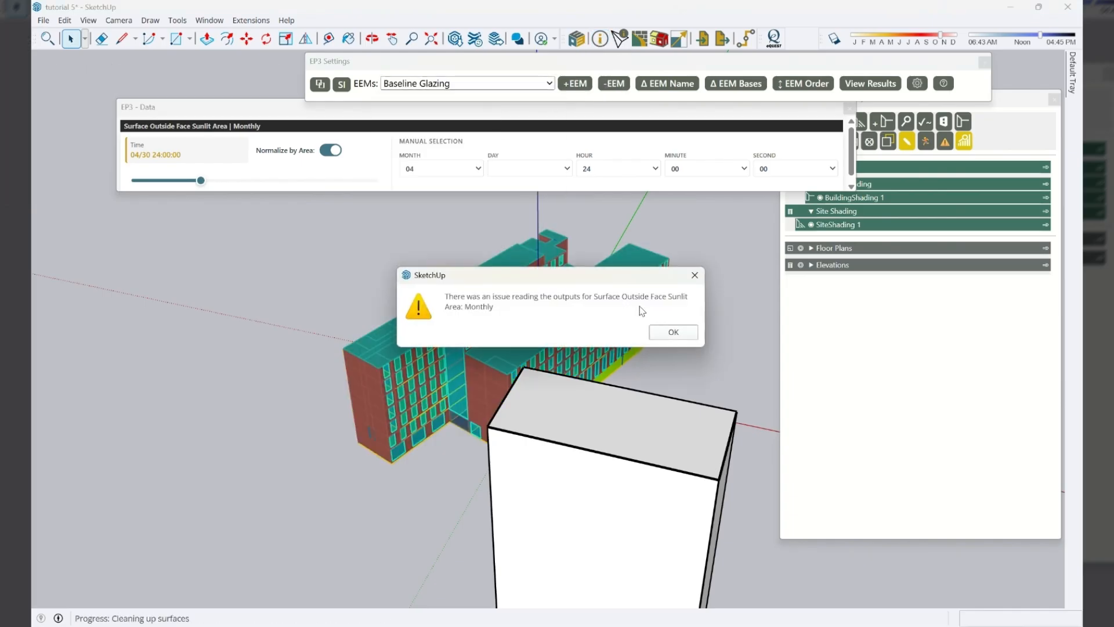
pyautogui.click(674, 333)
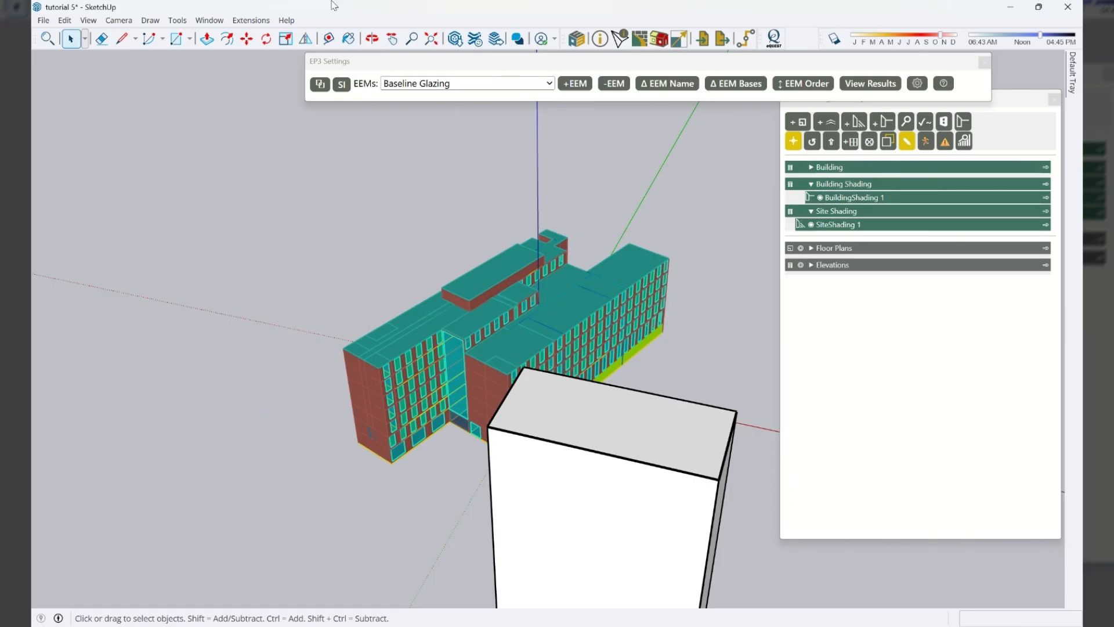
# Open the WindowMaterial:SimpleGlazingSystem objects in the schedules and internal loads editor
pyautogui.click(599, 38)
pyautogui.click(376, 426)
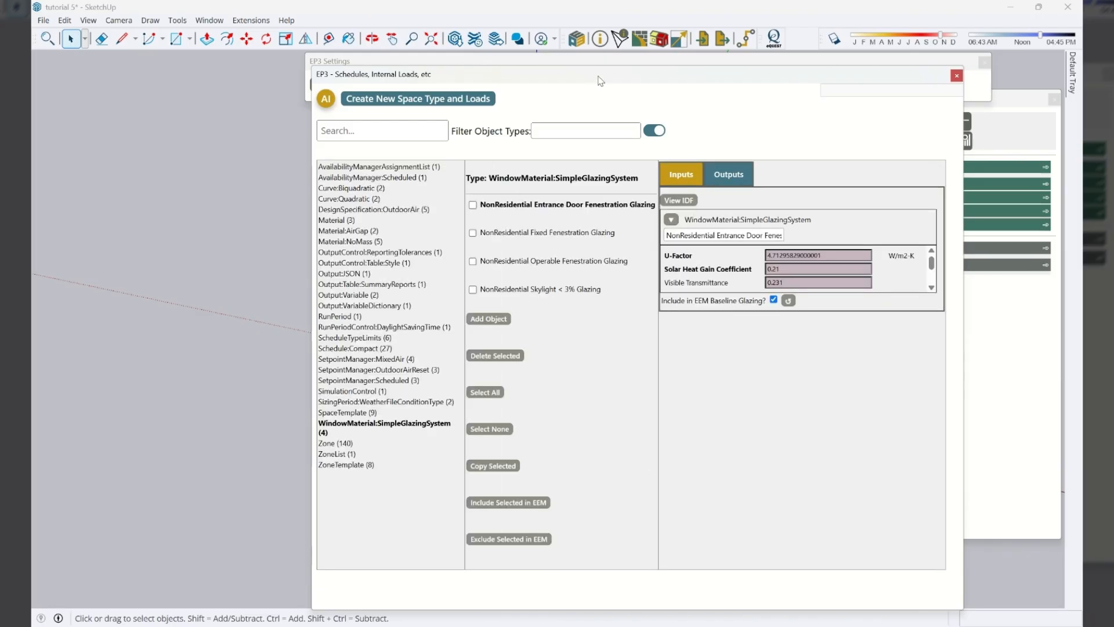
pyautogui.moveTo(601, 80); pyautogui.dragTo(575, 131)
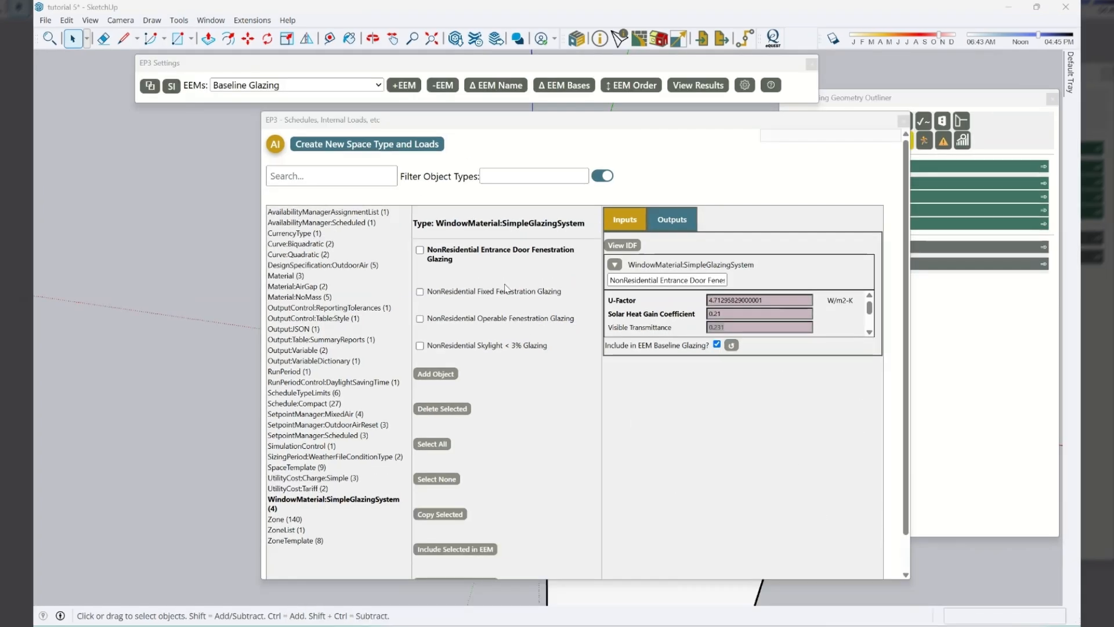
# Review the NonResidential Fixed Fenestration Glazing properties and the layers of the CZ1 NonResidential Fixed Fenestration Construction
pyautogui.click(488, 291)
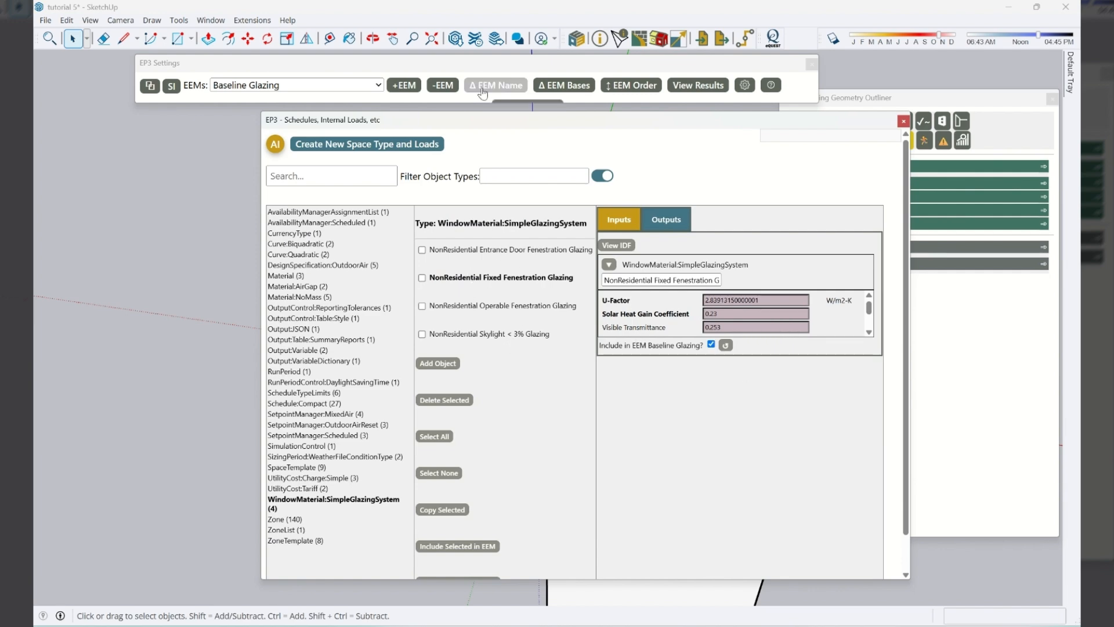
pyautogui.moveTo(464, 122)
pyautogui.mouseDown()
pyautogui.moveTo(684, 102)
pyautogui.moveTo(586, 99)
pyautogui.mouseUp()
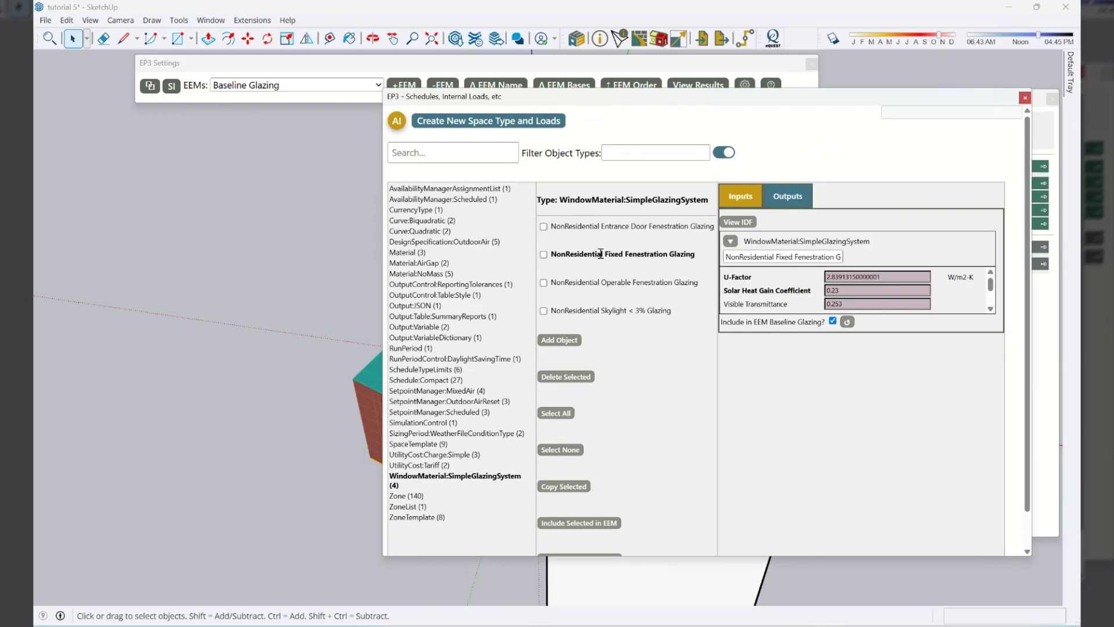
pyautogui.click(639, 38)
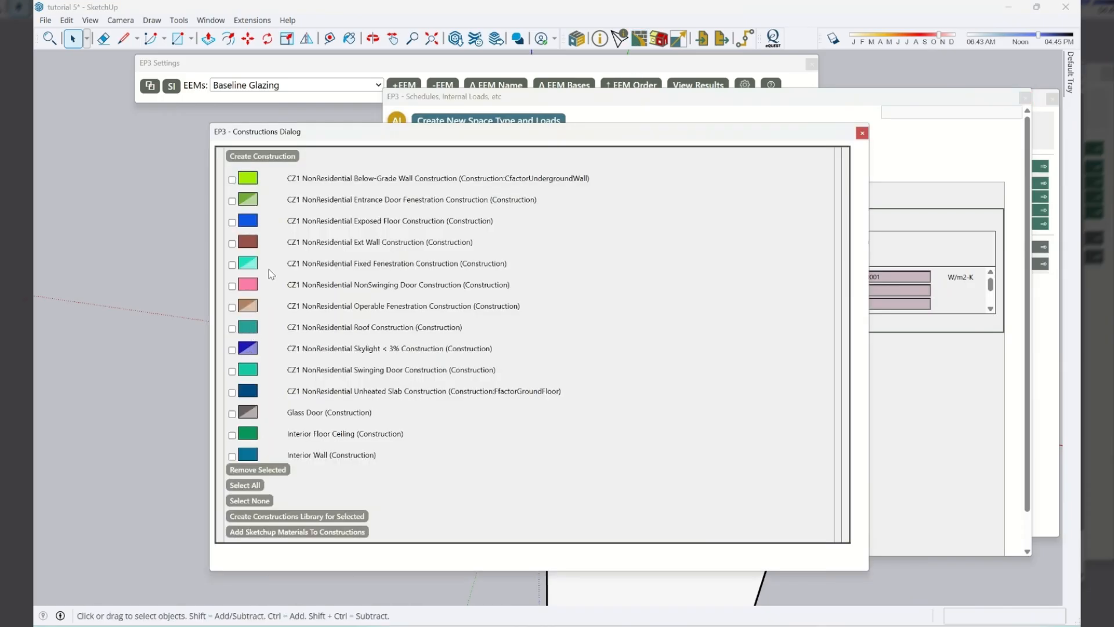
pyautogui.click(363, 265)
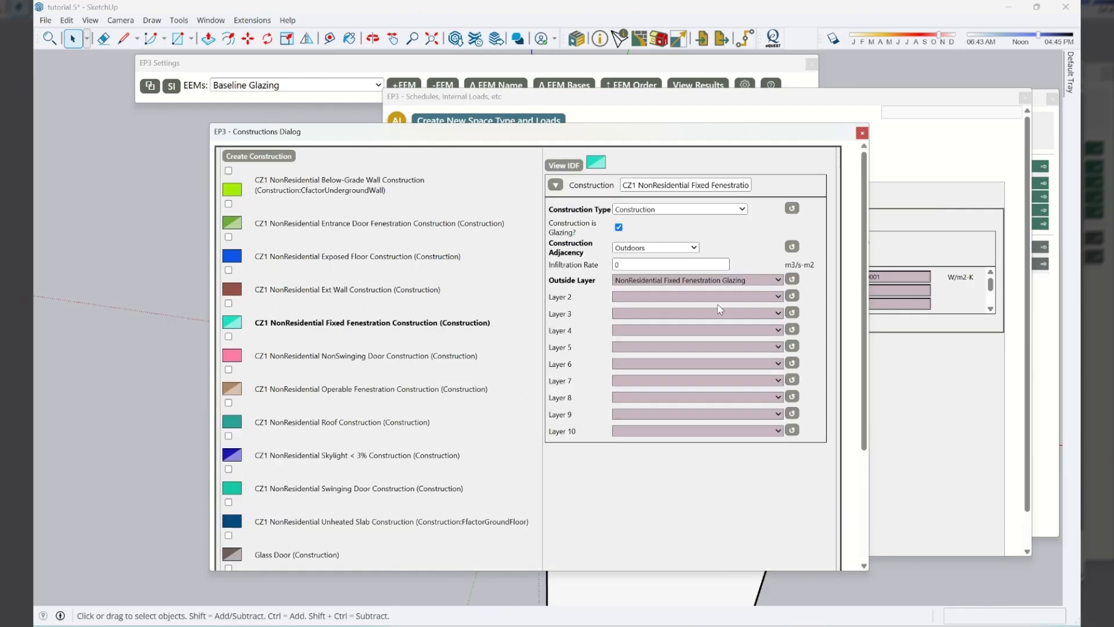
pyautogui.click(862, 133)
pyautogui.scroll(-3, 228, 398)
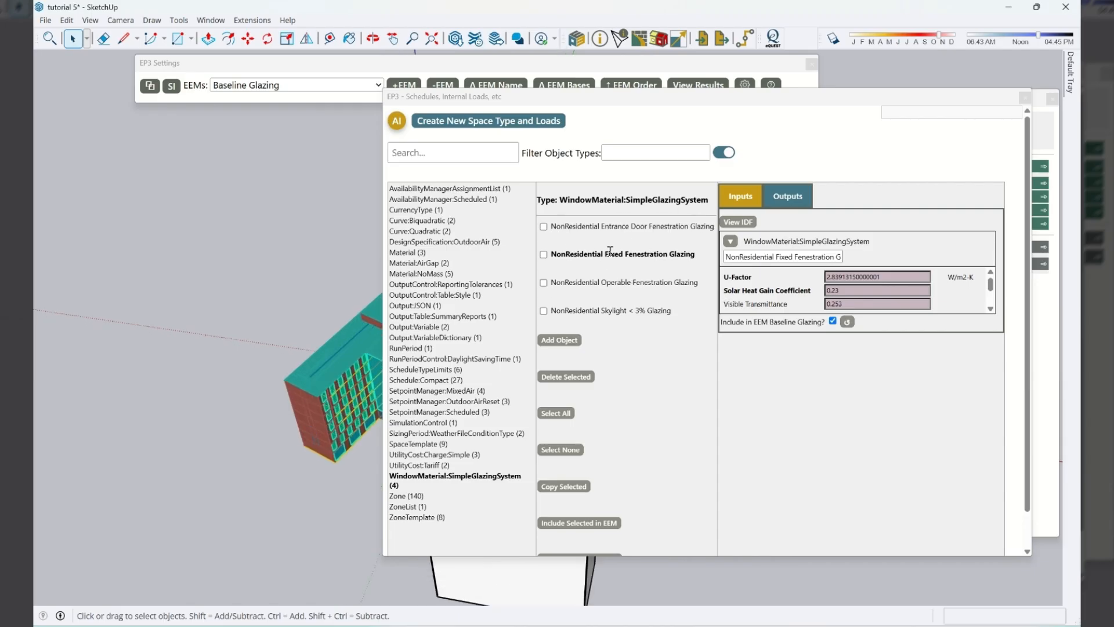
# Set the Solar Heat Gain Coefficient to 0.45 for both the NonResidential Fixed Fenestration and Entrance Door Fenestration glazing
pyautogui.click(544, 226)
pyautogui.click(543, 255)
pyautogui.moveTo(859, 291); pyautogui.dragTo(732, 291)
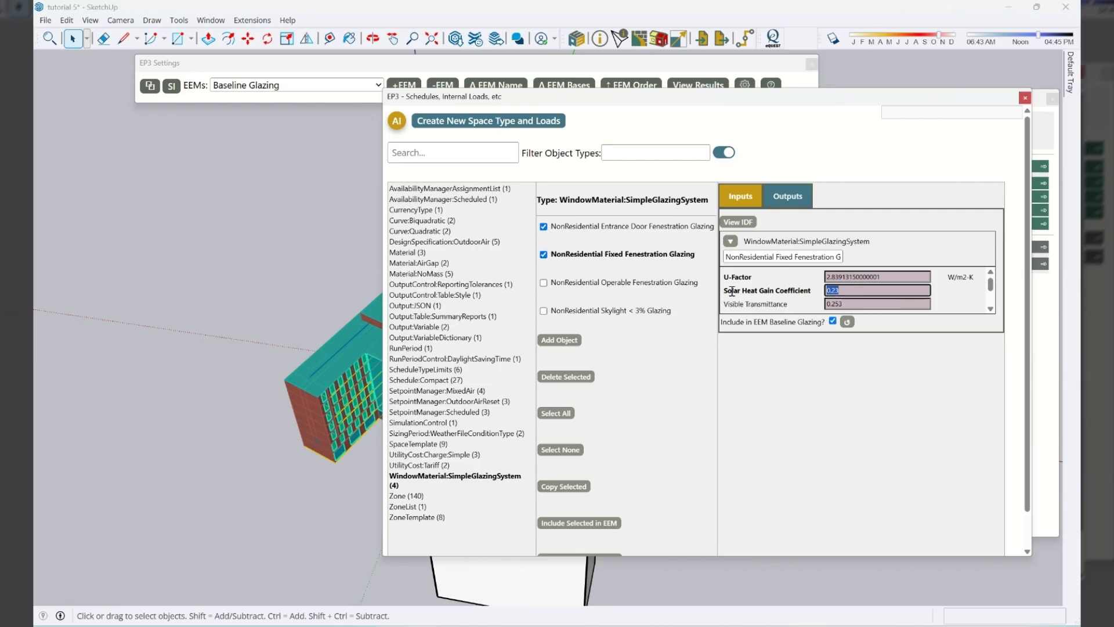
pyautogui.write('0.45')
pyautogui.press('Return')
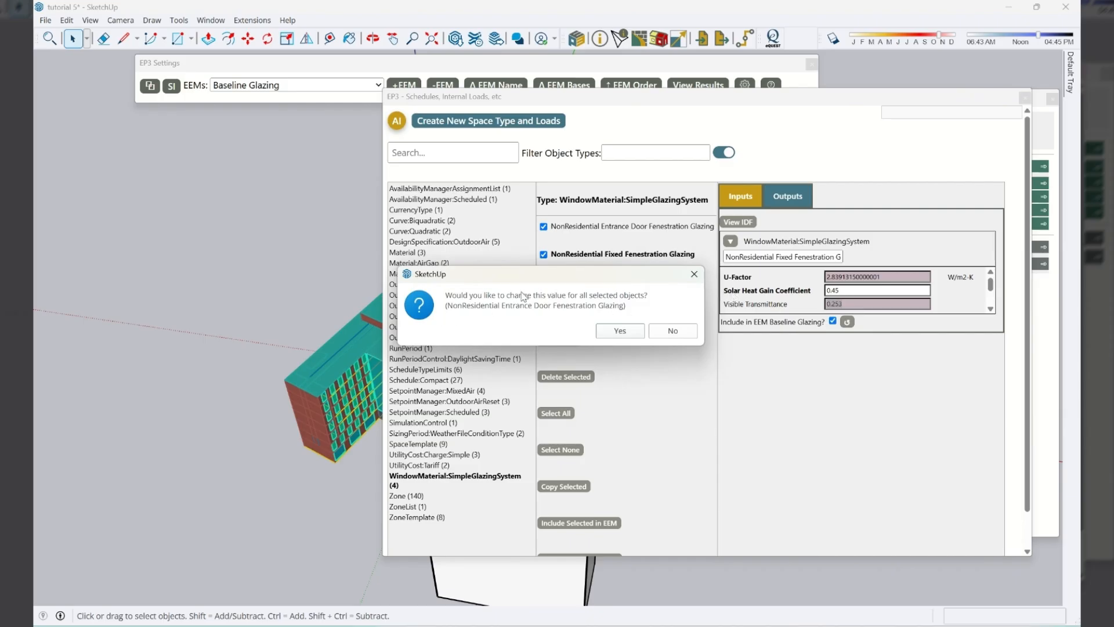
pyautogui.click(627, 335)
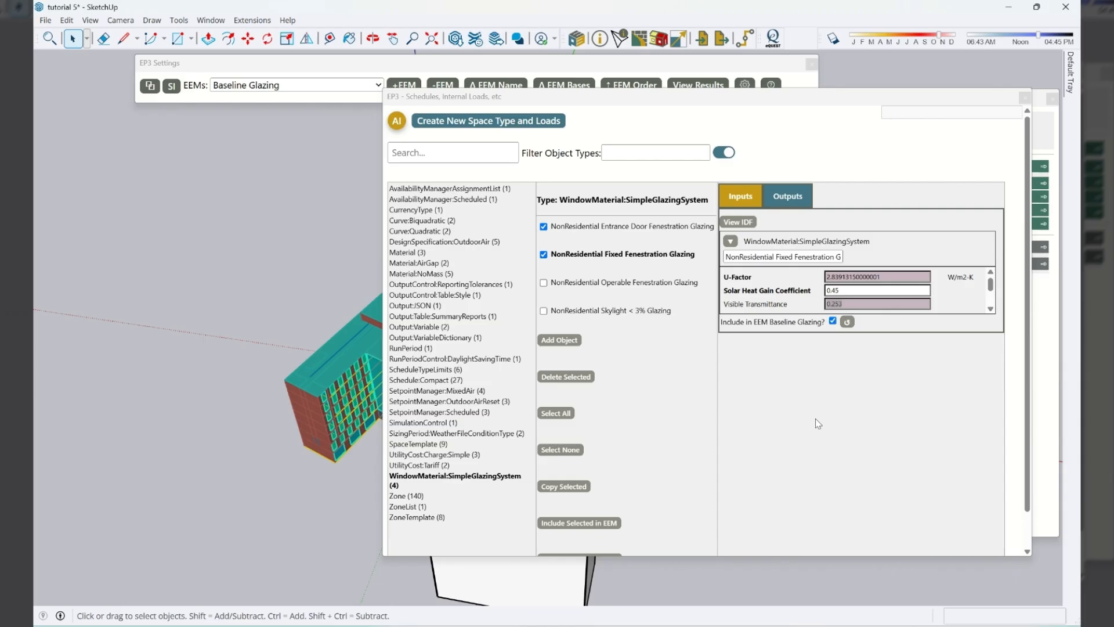
pyautogui.click(1025, 97)
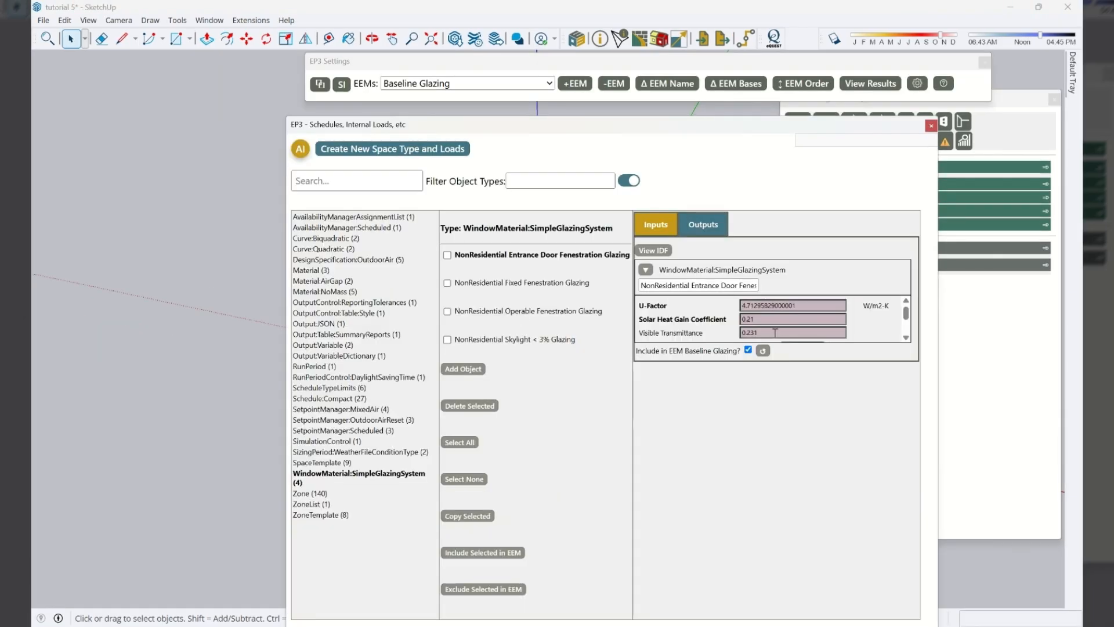
# Set the Solar Heat Gain Coefficient of the NonResidential Entrance Door Fenestration Glazing to 0.45 and close the schedules and loads editor
pyautogui.press('Tab')
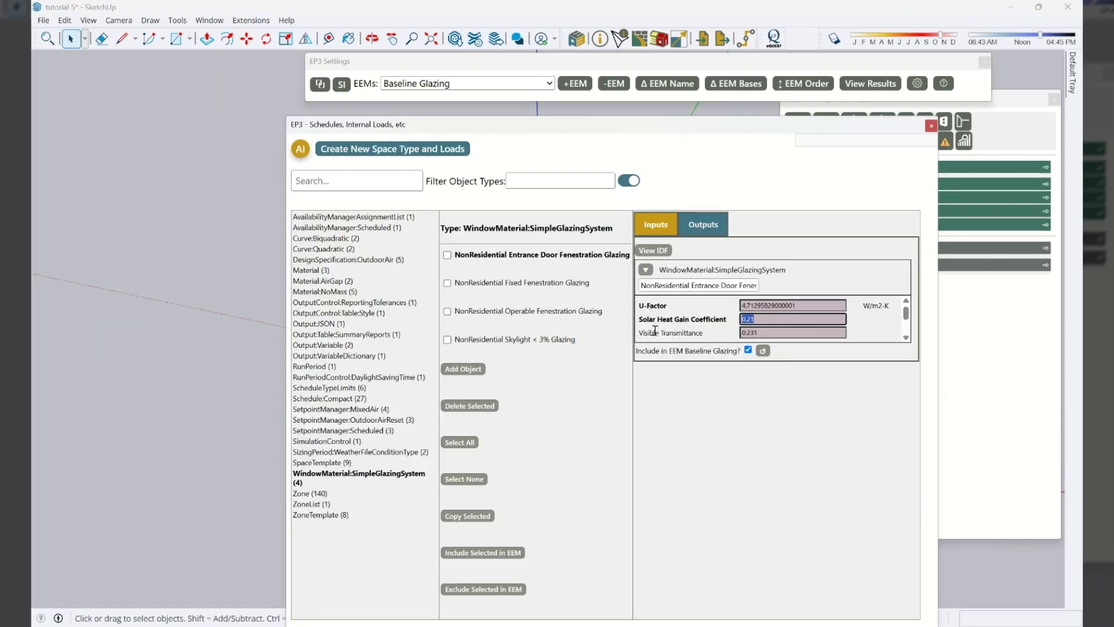
pyautogui.write('0.45')
pyautogui.press('Tab')
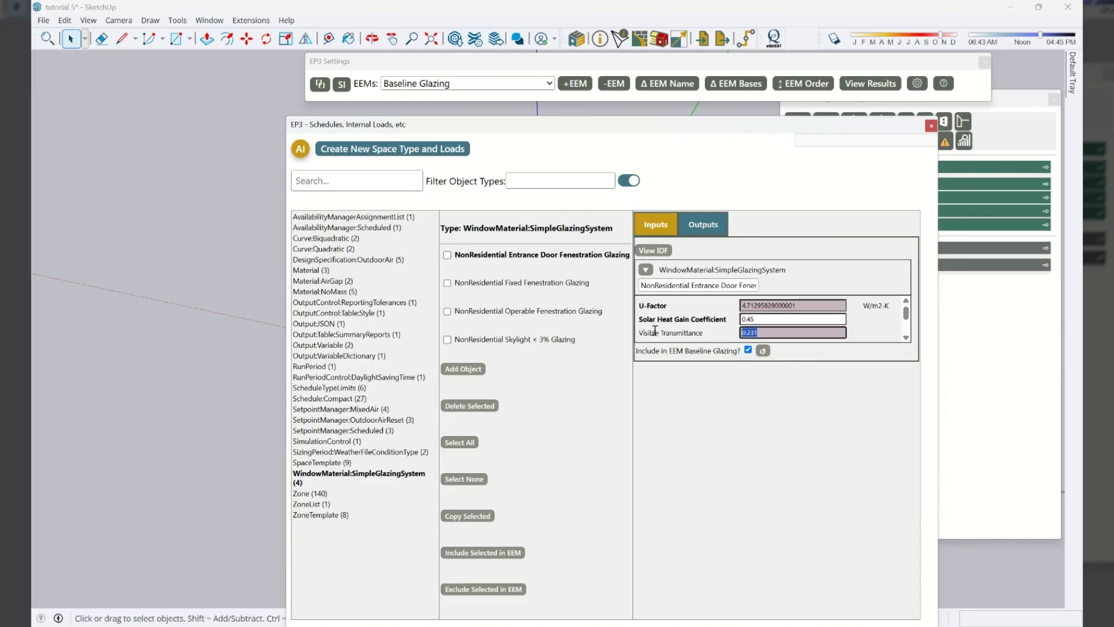
pyautogui.click(732, 516)
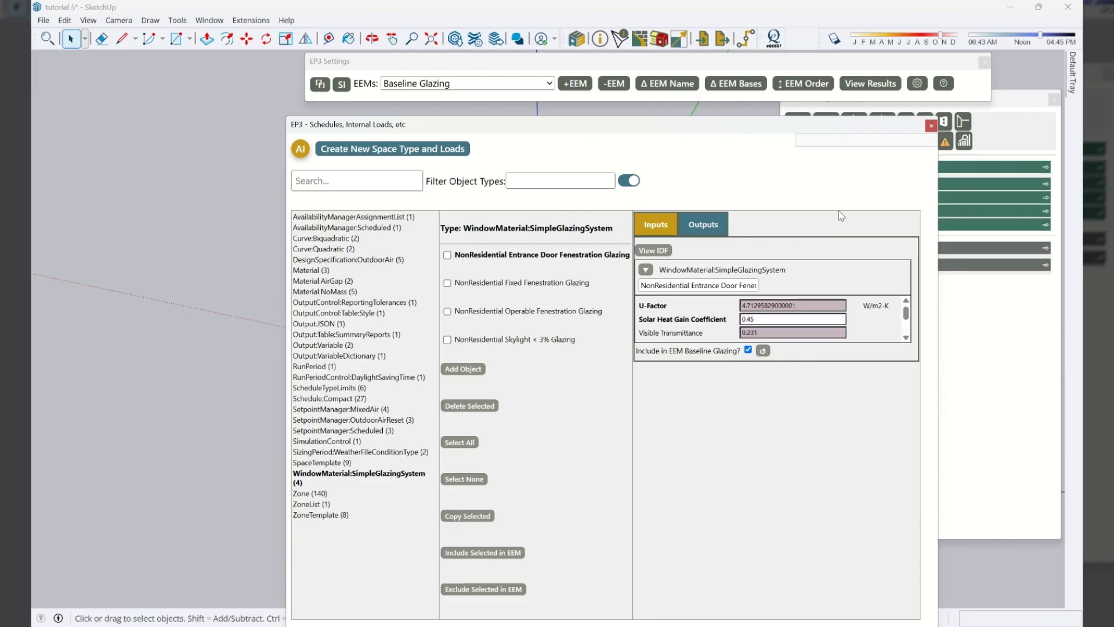
pyautogui.click(931, 126)
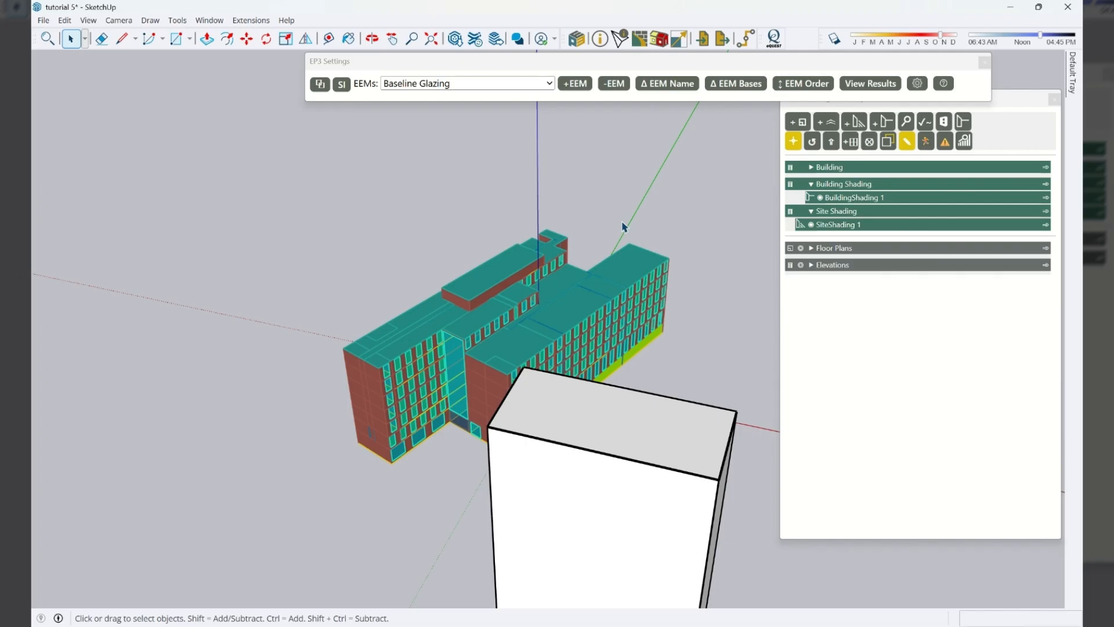
# Create a new EEM named NS Axis Baseline Glazing
pyautogui.moveTo(601, 400); pyautogui.dragTo(559, 380, button='middle')
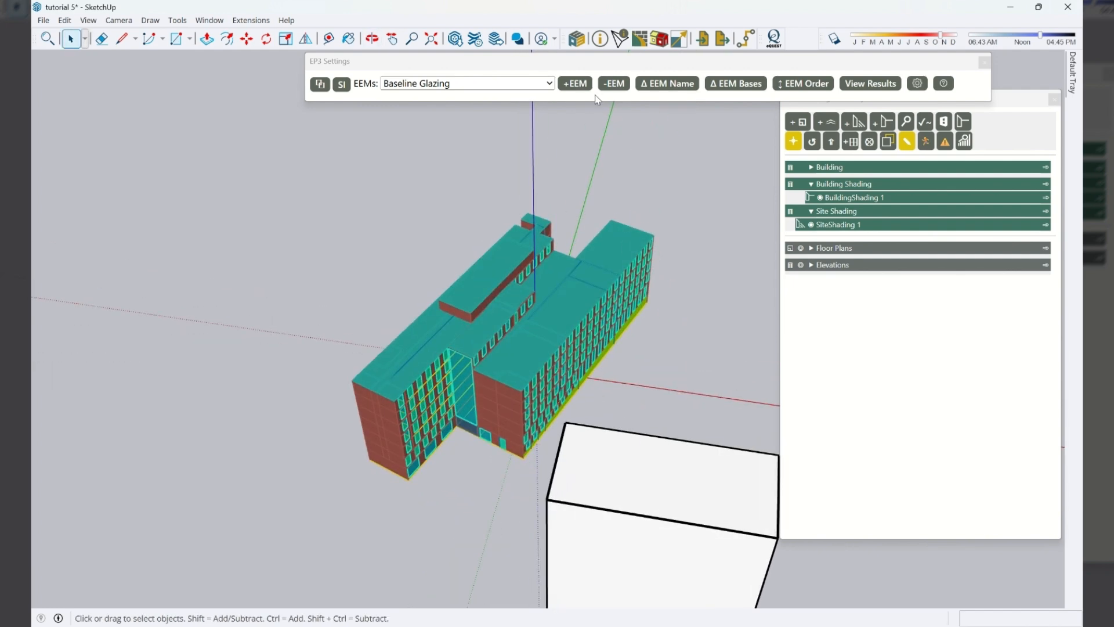
pyautogui.click(575, 83)
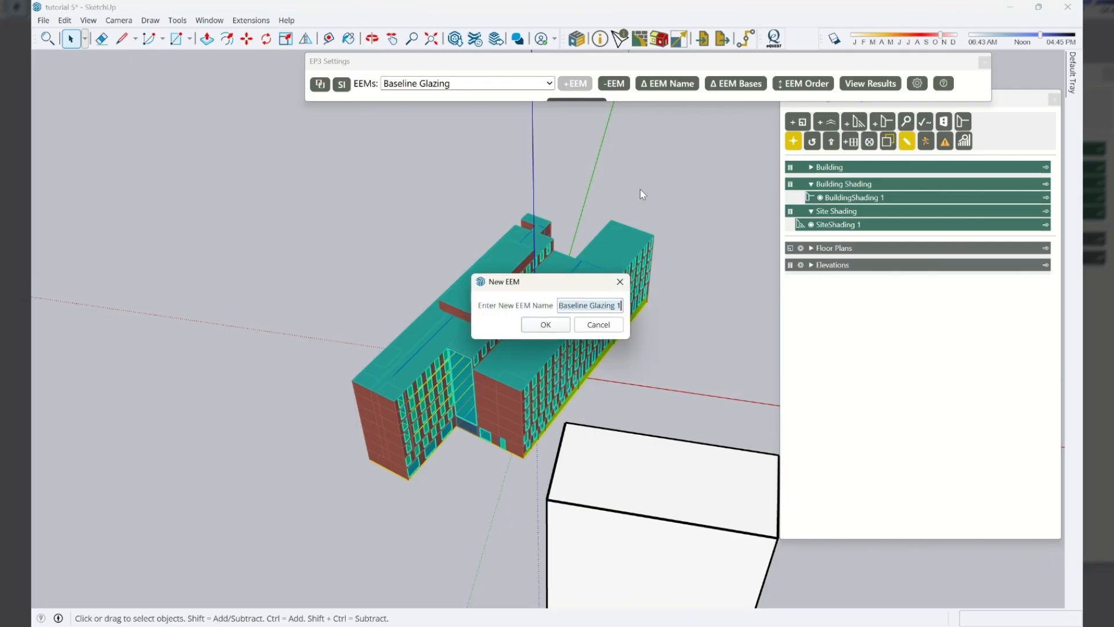
pyautogui.write('NS')
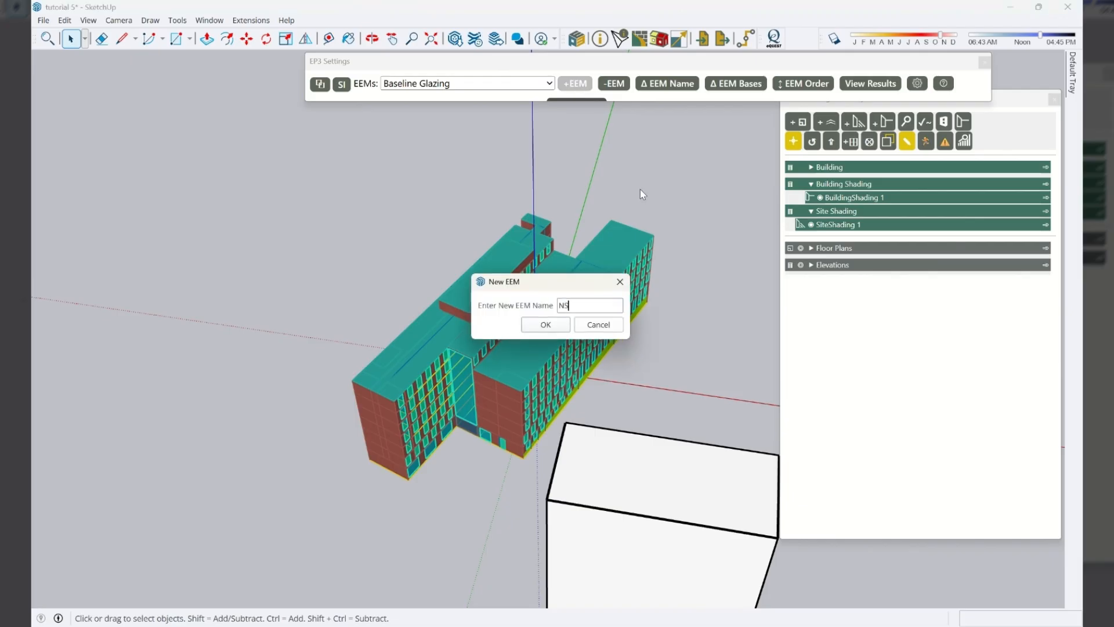
pyautogui.write(' Axis Baseline Glazing')
pyautogui.hotkey('shift', 'Home')
pyautogui.press('Return')
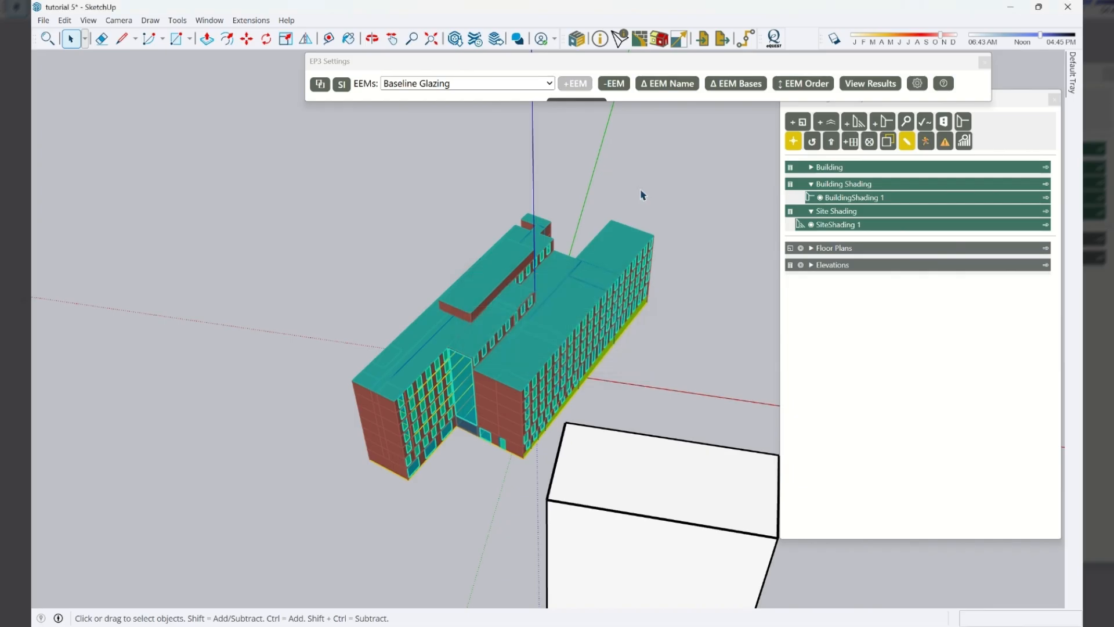
# Create a new EEM named NS Axis Baseline Glazing Louvers
pyautogui.click(587, 88)
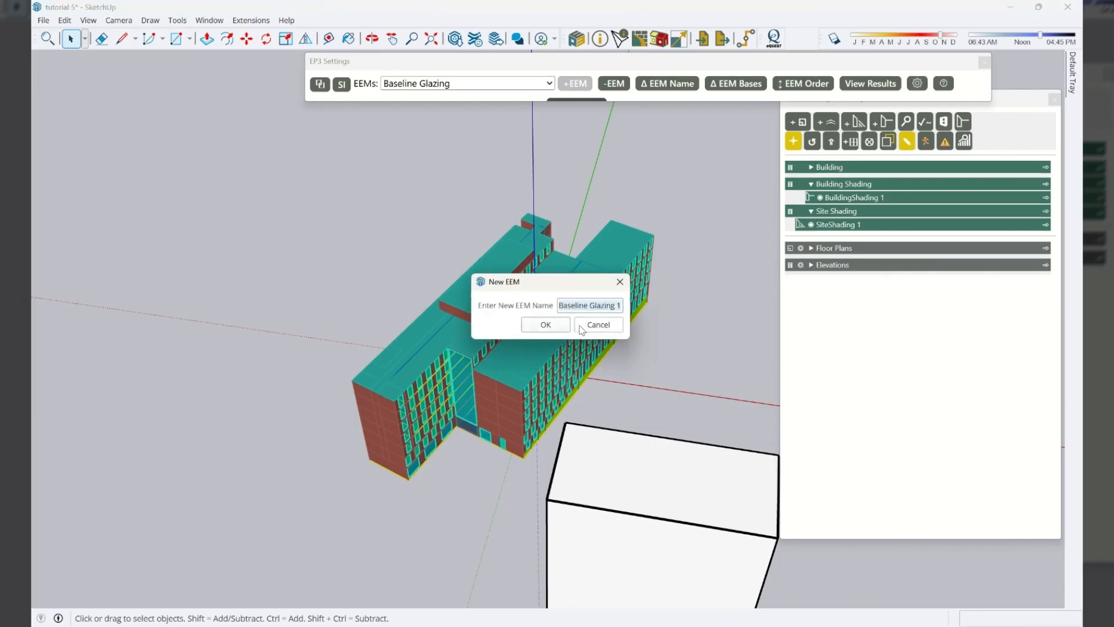
pyautogui.hotkey('ctrl', 'v')
pyautogui.write('copied')
pyautogui.press('Return')
# Create a new EEM named EW Axis Baseline Glazing
pyautogui.click(573, 83)
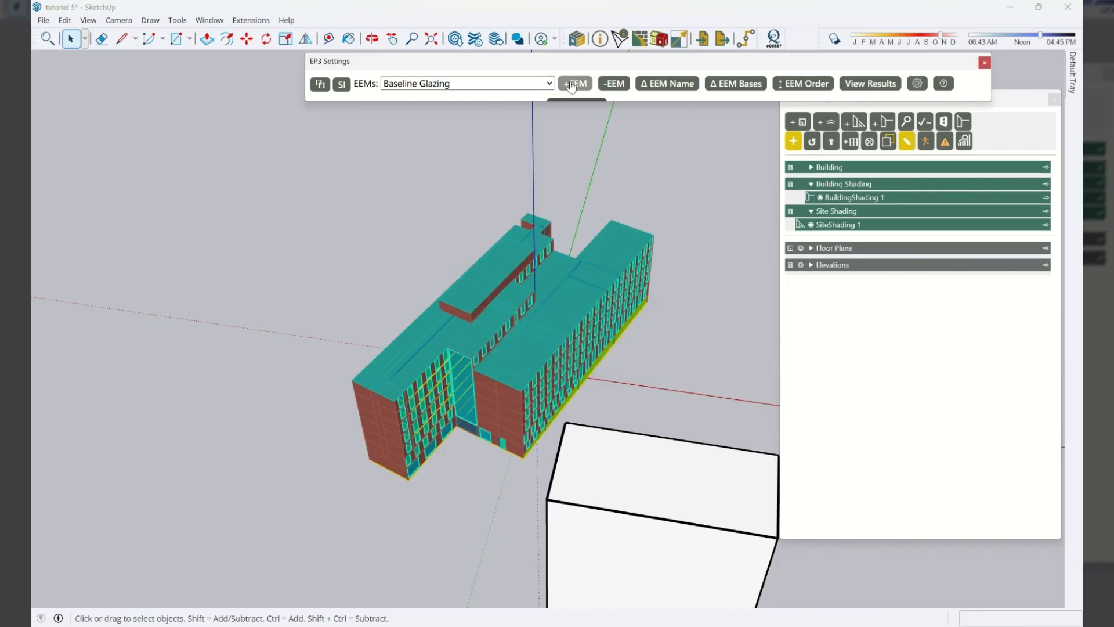
pyautogui.write('EW Axis Baseline Glazing')
pyautogui.press('Return')
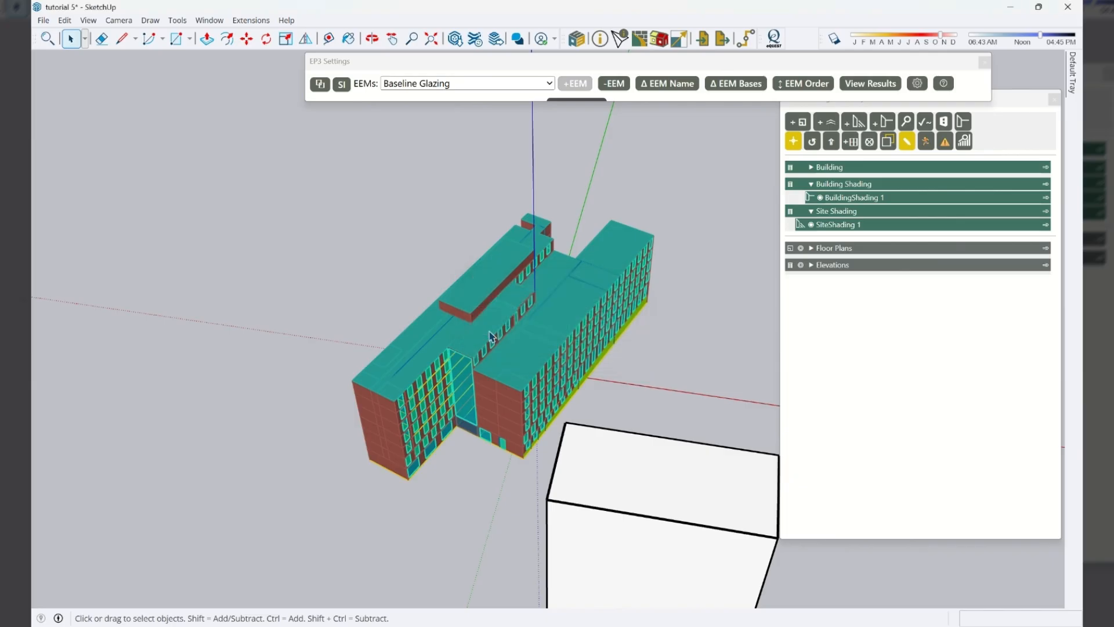
# Create a new EEM named EW Axis Baseline Glazing Louvers
pyautogui.click(592, 92)
pyautogui.write('NS Axis Baseline G')
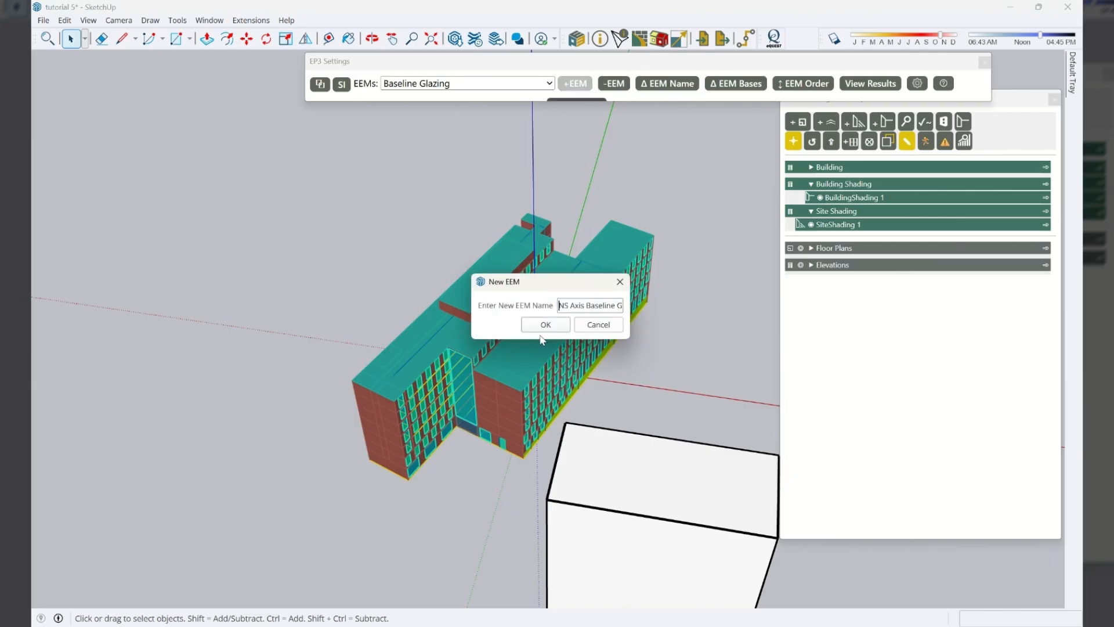
pyautogui.press('Right')
pyautogui.press('Right')
pyautogui.press('Right')
pyautogui.press('Right')
pyautogui.press('Right')
pyautogui.press('Right')
pyautogui.press('Right')
pyautogui.press('Right')
pyautogui.press('Right')
pyautogui.press('Right')
pyautogui.press('Right')
pyautogui.press('Right')
pyautogui.press('Right')
pyautogui.press('Right')
pyautogui.press('Right')
pyautogui.press('Right')
pyautogui.press('Right')
pyautogui.press('Right')
pyautogui.press('Right')
pyautogui.press('Right')
pyautogui.press('Return')
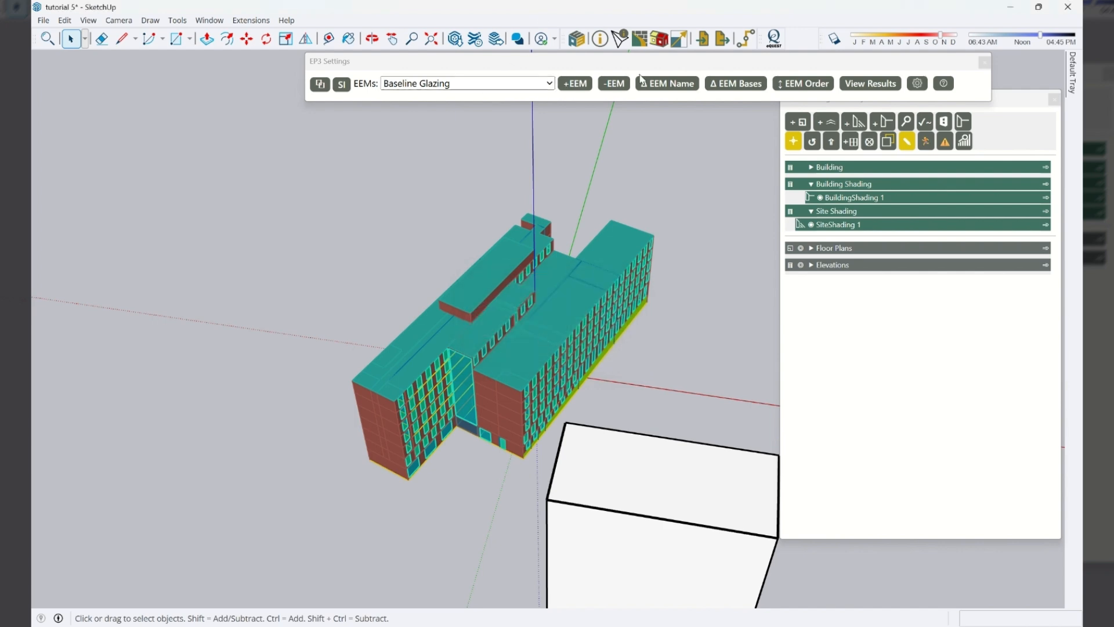
# Set Fan Coil as a base of the Baseline Glazing EEM and Baseline Glazing as a base of NS Axis Baseline Glazing
pyautogui.moveTo(611, 66); pyautogui.dragTo(537, 70)
pyautogui.click(663, 88)
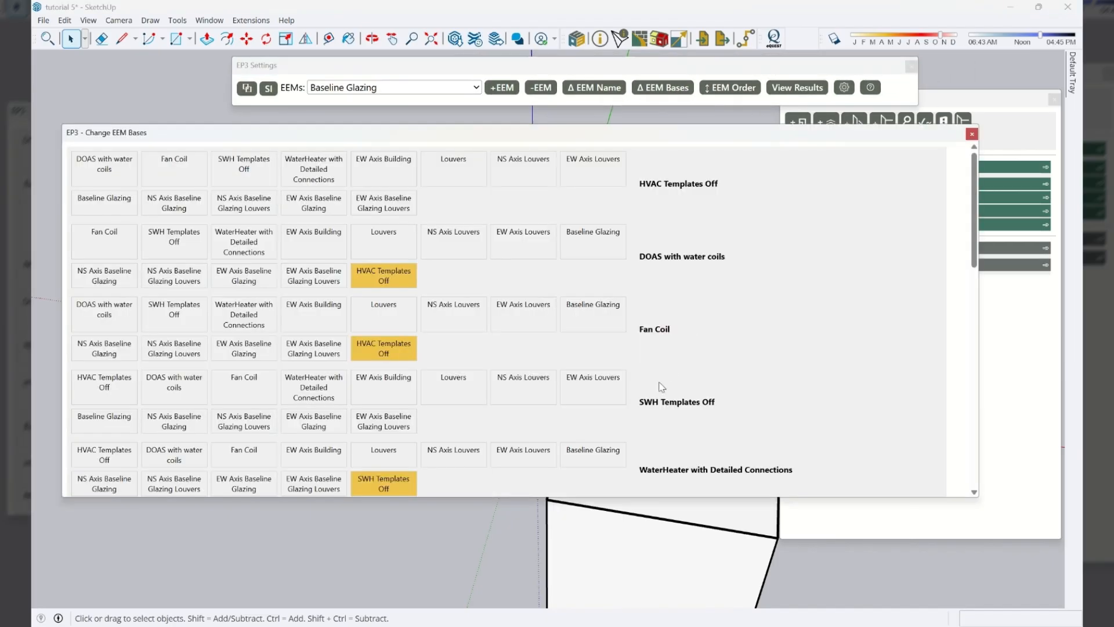
pyautogui.scroll(-10, 770, 348)
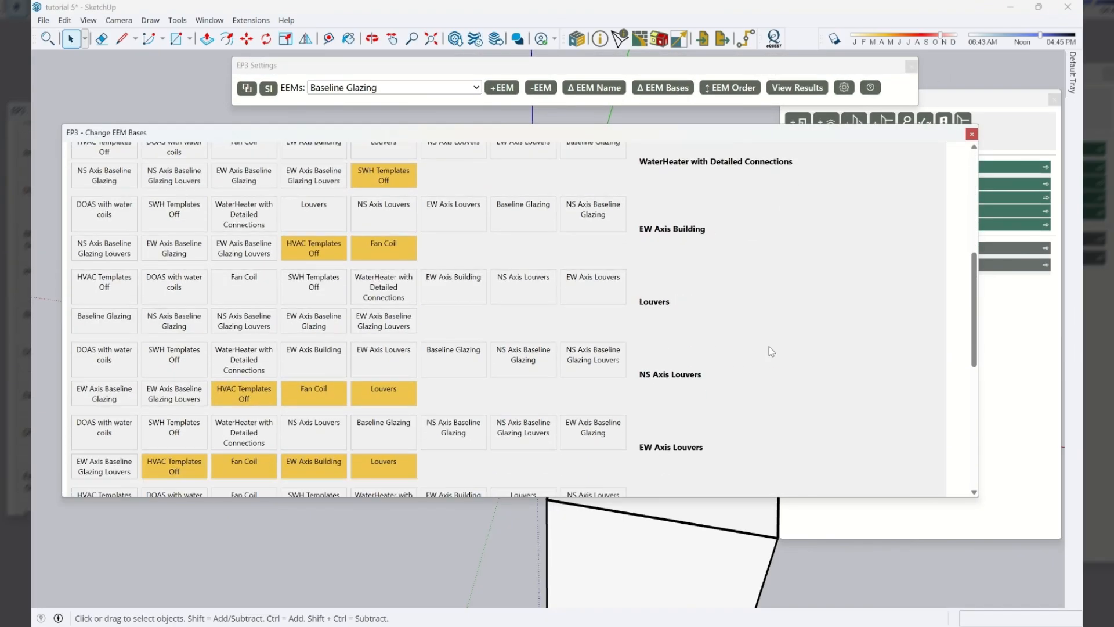
pyautogui.scroll(-2, 771, 351)
pyautogui.scroll(1, 801, 319)
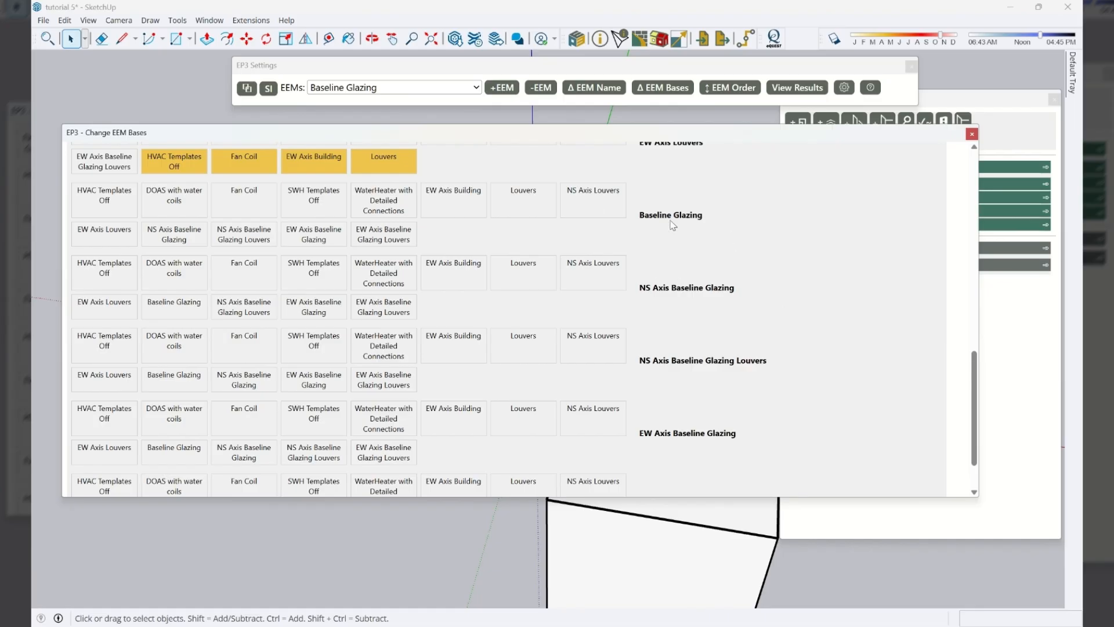
pyautogui.click(249, 215)
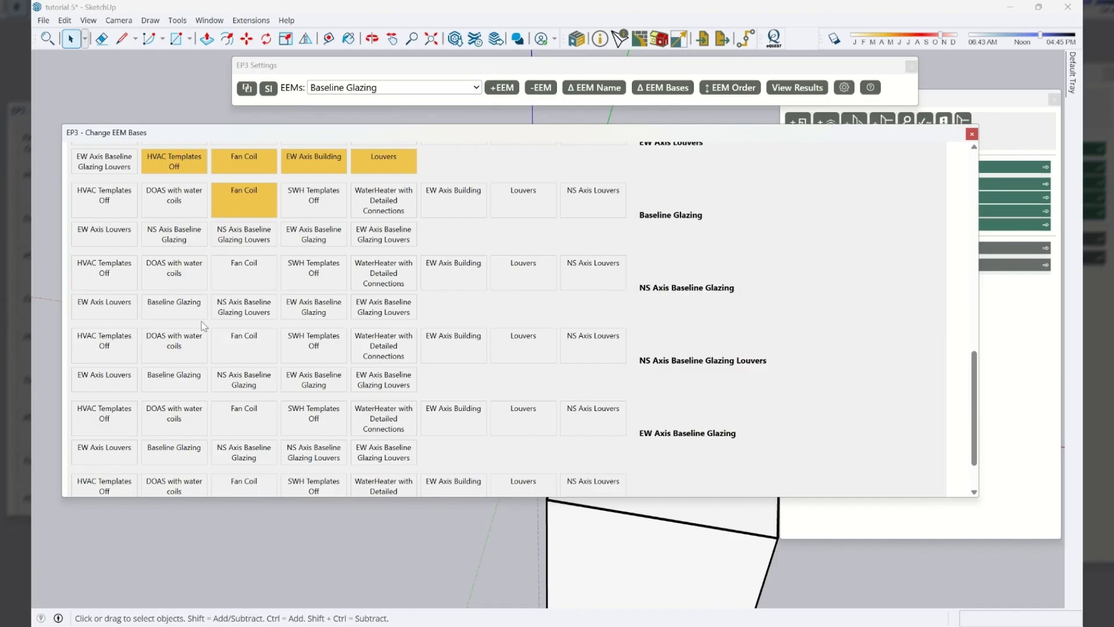
pyautogui.click(177, 313)
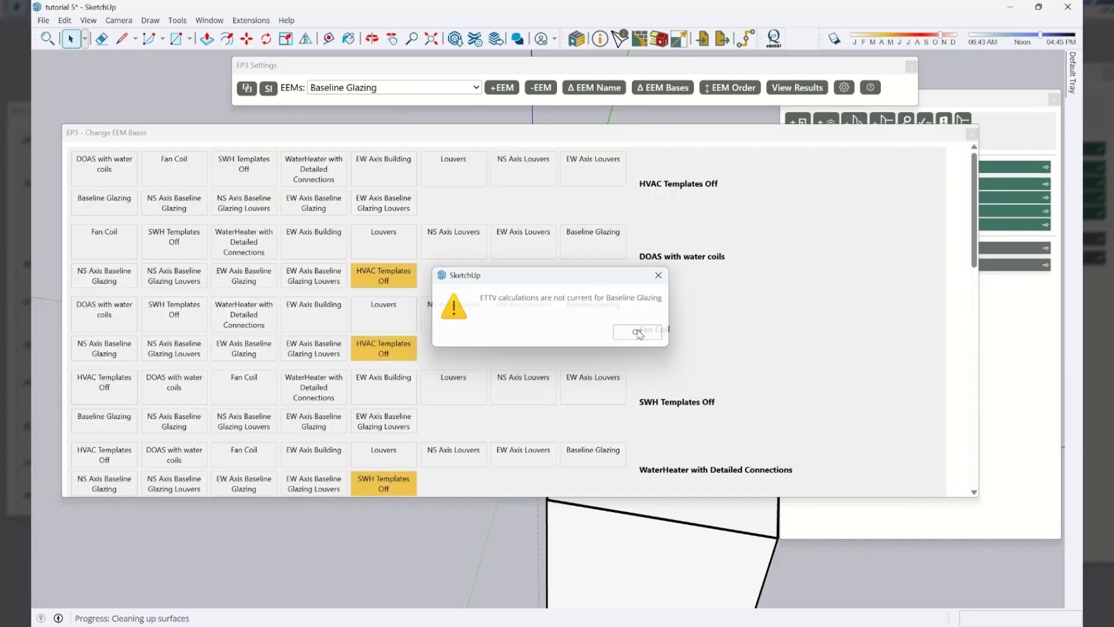
pyautogui.click(638, 333)
# Add NS Axis Baseline Glazing and Louvers as bases of the NS Axis Baseline Glazing Louvers EEM
pyautogui.scroll(-2, 634, 266)
pyautogui.scroll(-3, 677, 278)
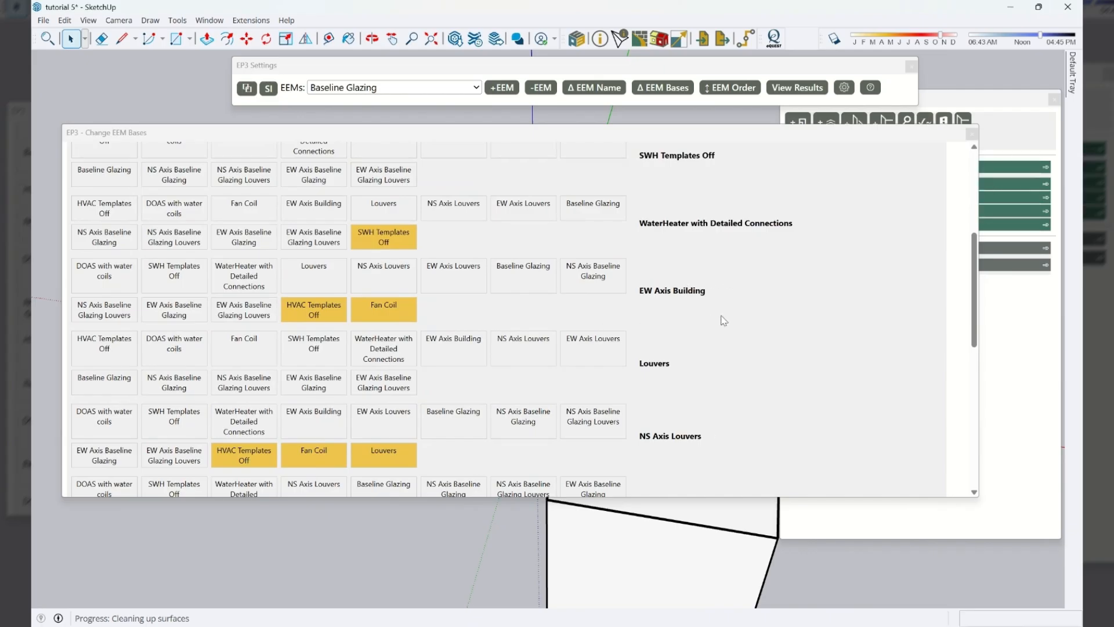
pyautogui.scroll(-4, 723, 320)
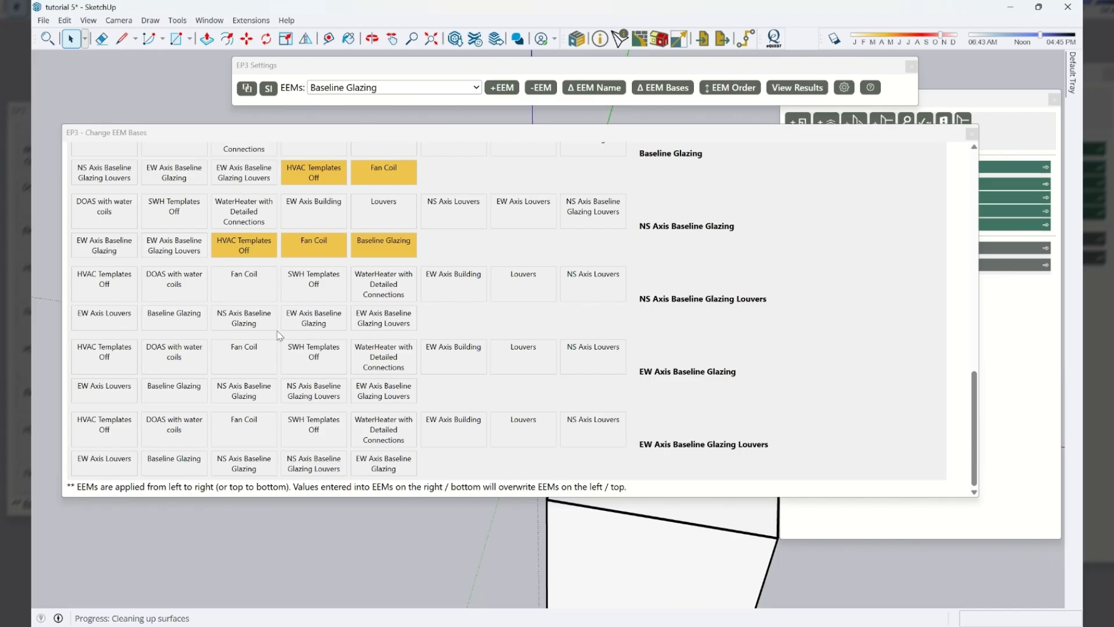
pyautogui.click(249, 325)
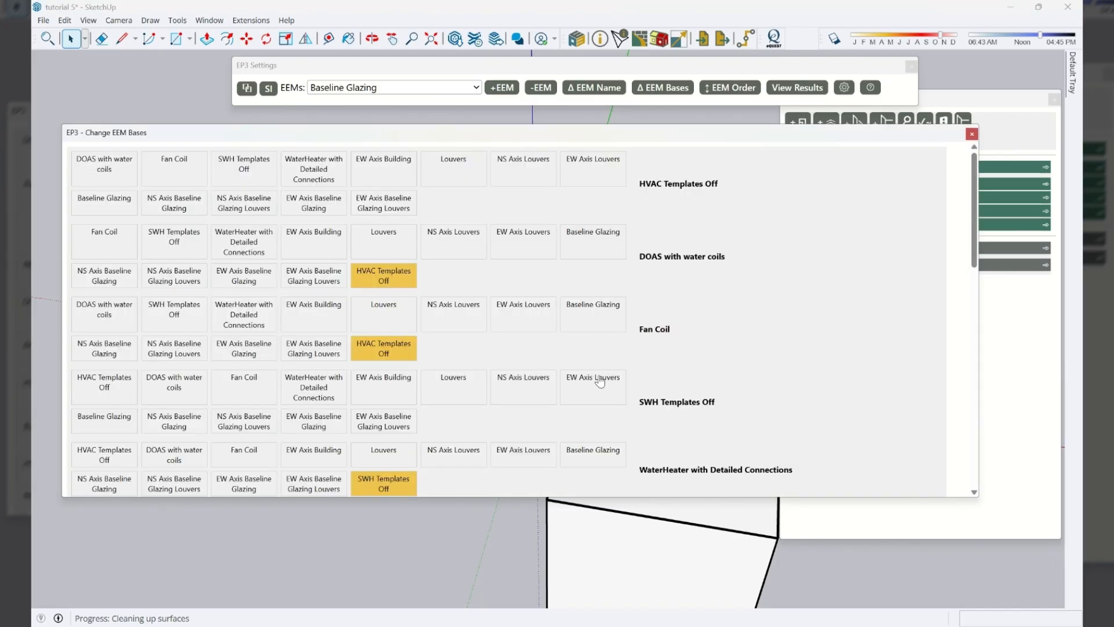
pyautogui.scroll(-5, 648, 363)
pyautogui.scroll(-5, 648, 363)
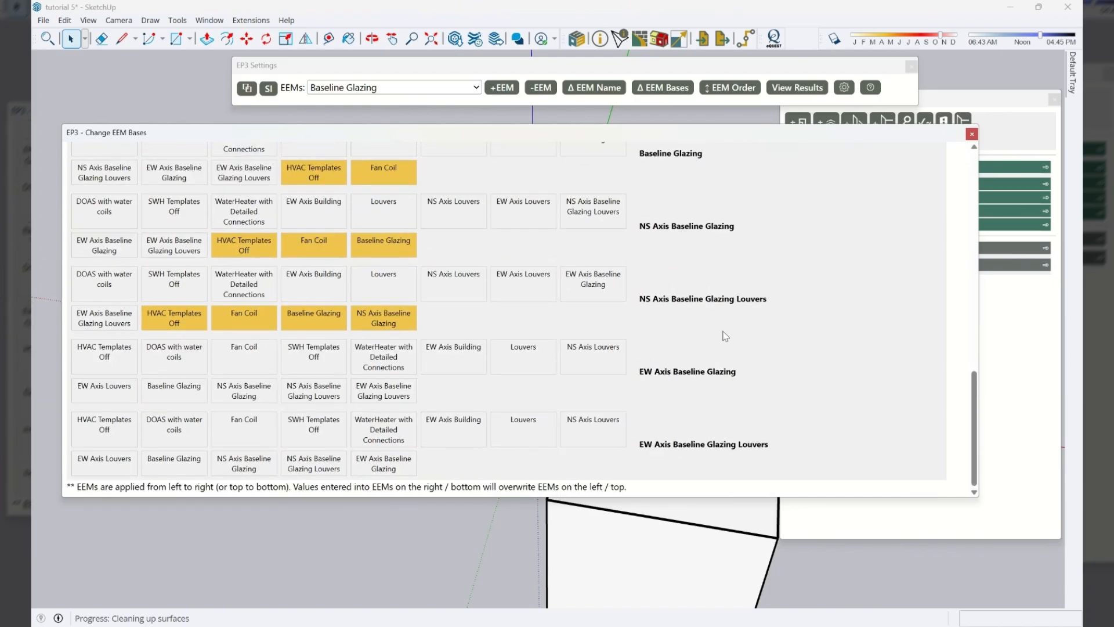
pyautogui.click(366, 291)
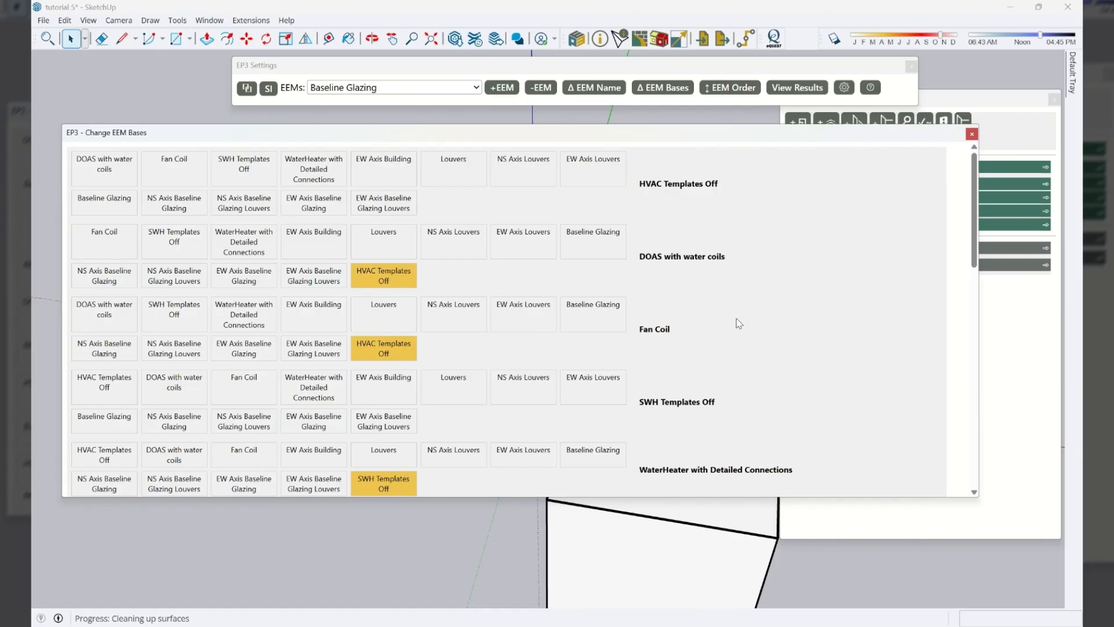
# Add EW Axis Building as a base of the EW Axis Baseline Glazing EEM
pyautogui.scroll(-11, 751, 321)
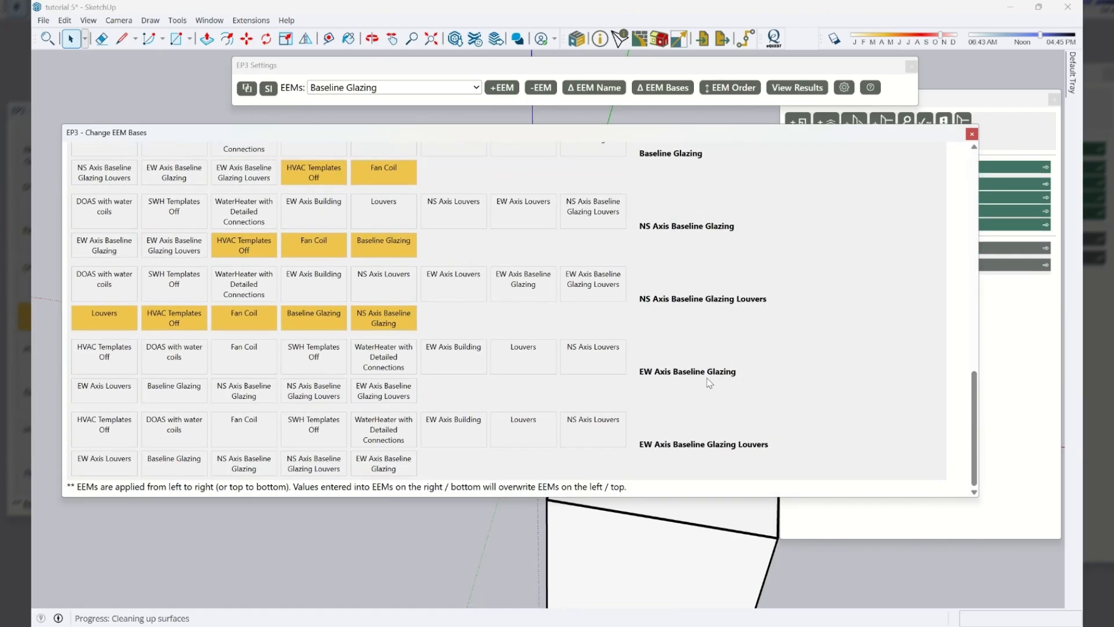
pyautogui.click(438, 370)
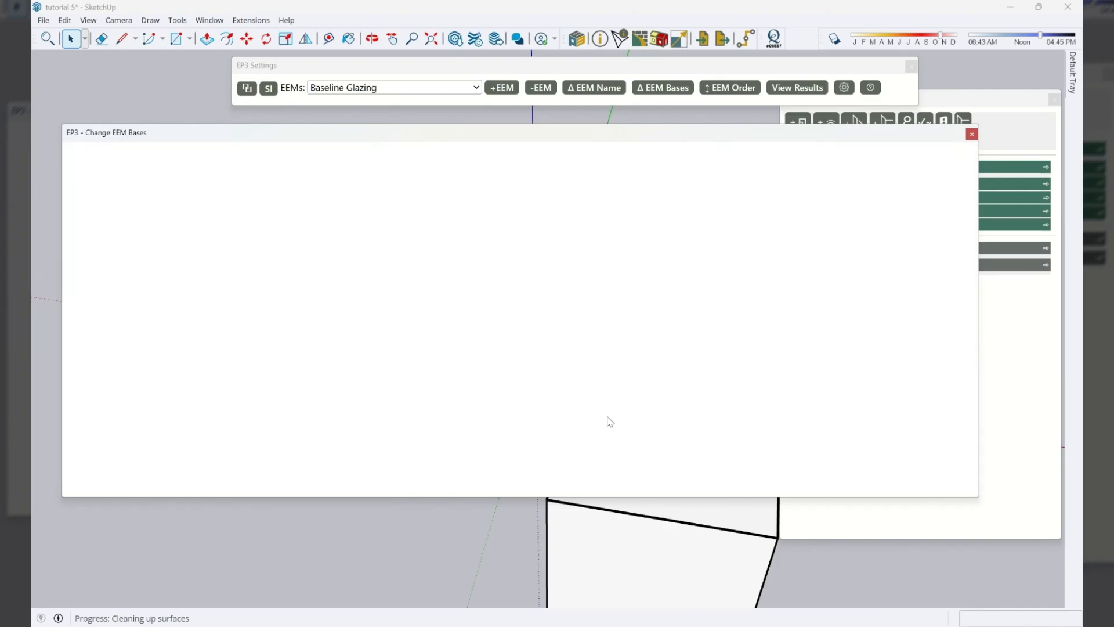
pyautogui.scroll(-10, 701, 344)
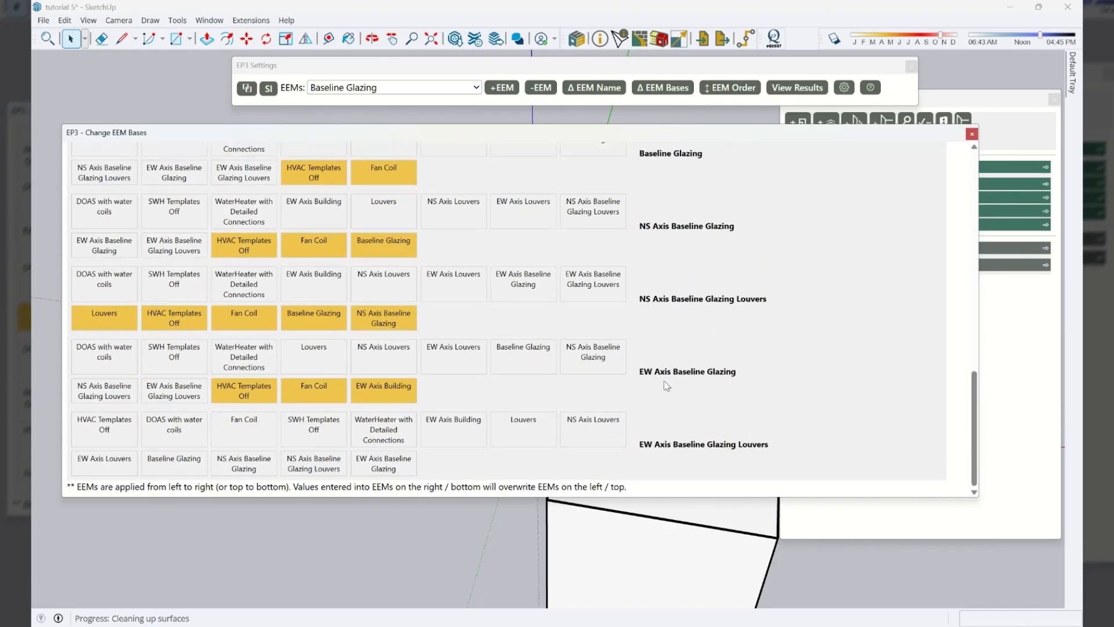
# Add Baseline Glazing as a base of the EW Axis Baseline Glazing EEM
pyautogui.click(517, 369)
pyautogui.scroll(-1, 702, 383)
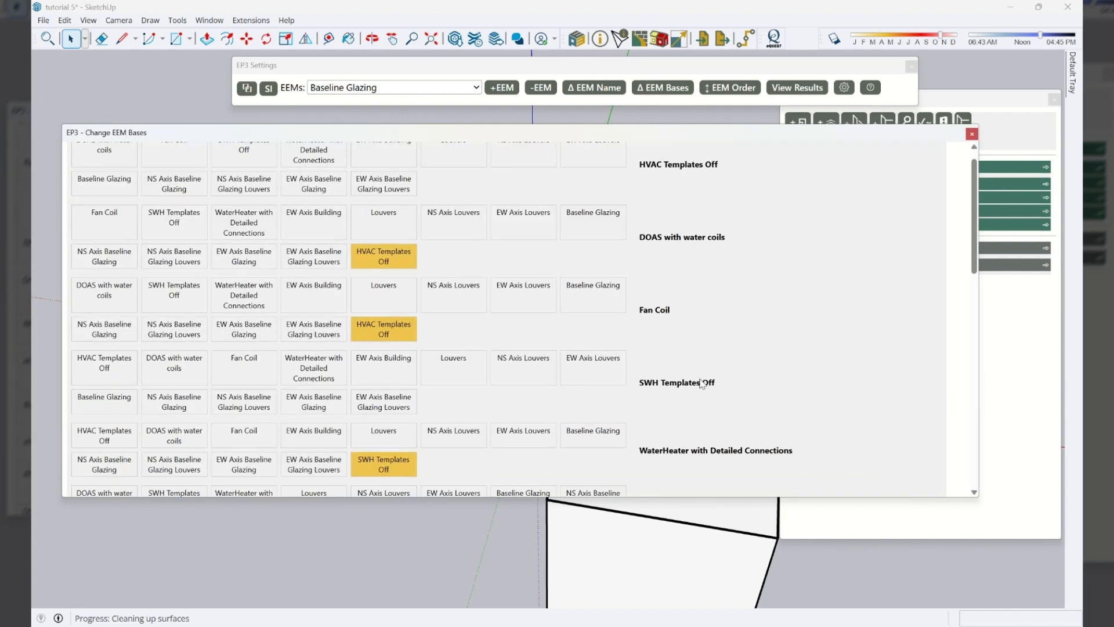
pyautogui.scroll(-5, 701, 383)
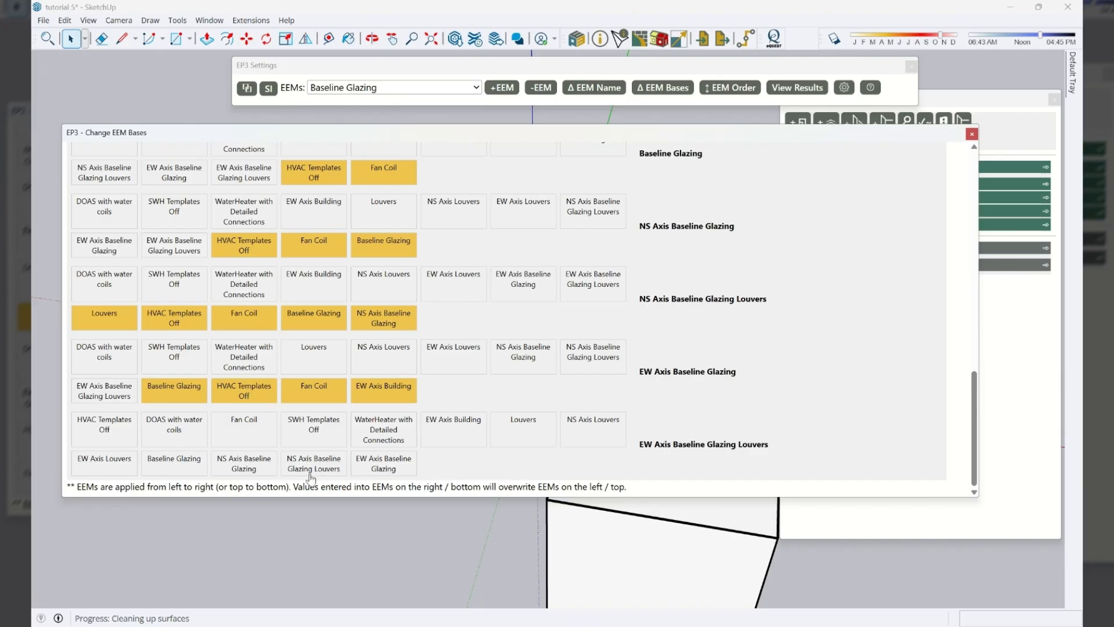
# Add EW Axis Baseline Glazing and Louvers as bases of the EW Axis Baseline Glazing Louvers EEM
pyautogui.click(376, 467)
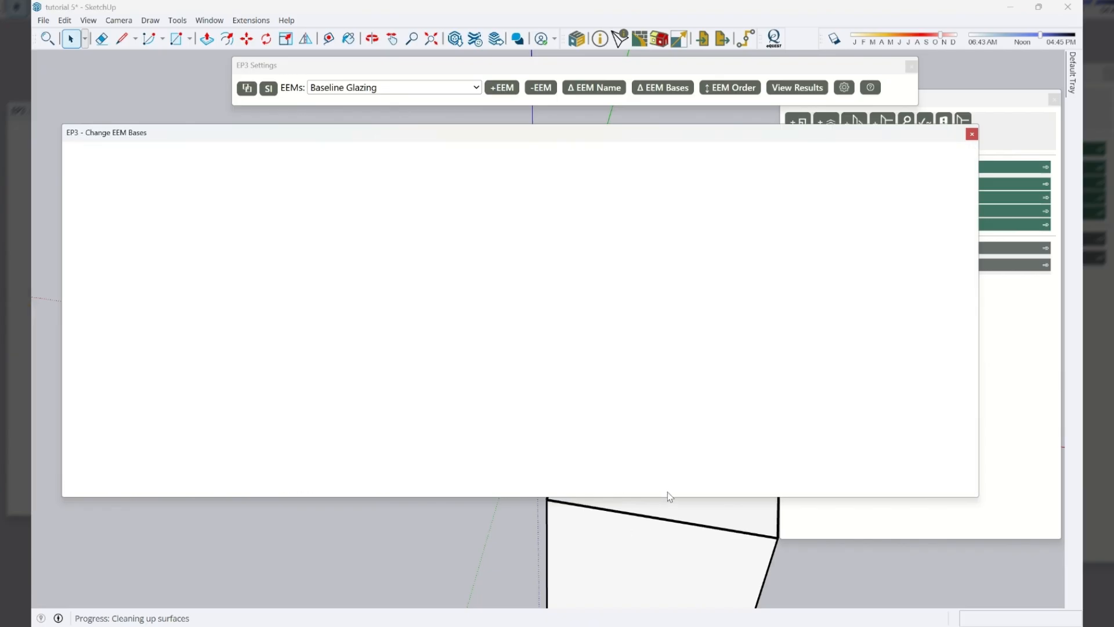
pyautogui.scroll(-10, 673, 383)
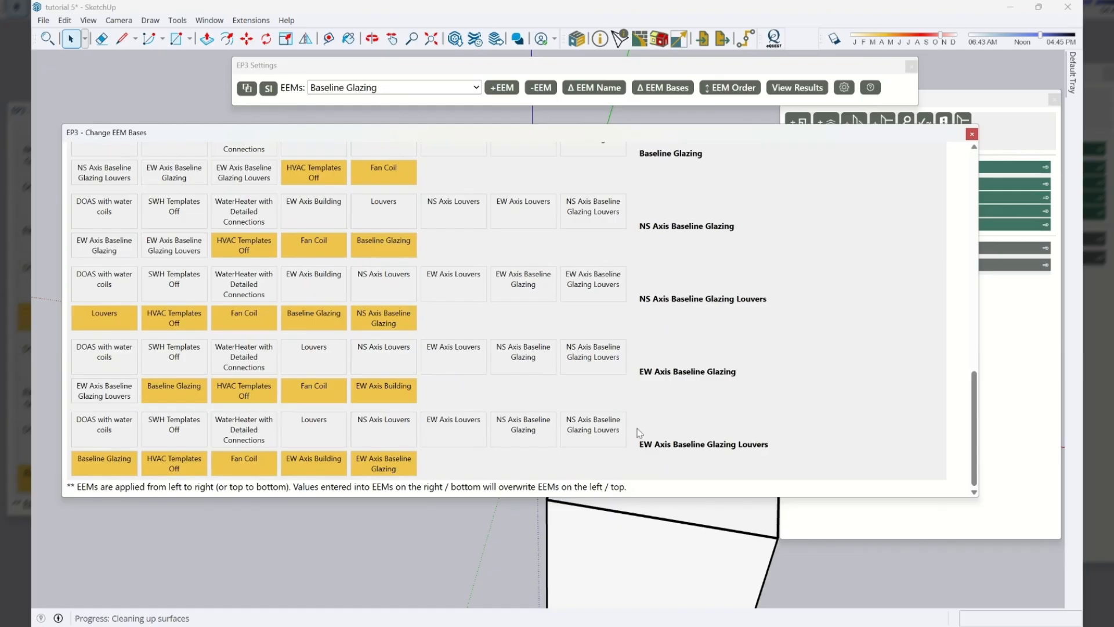
pyautogui.click(323, 437)
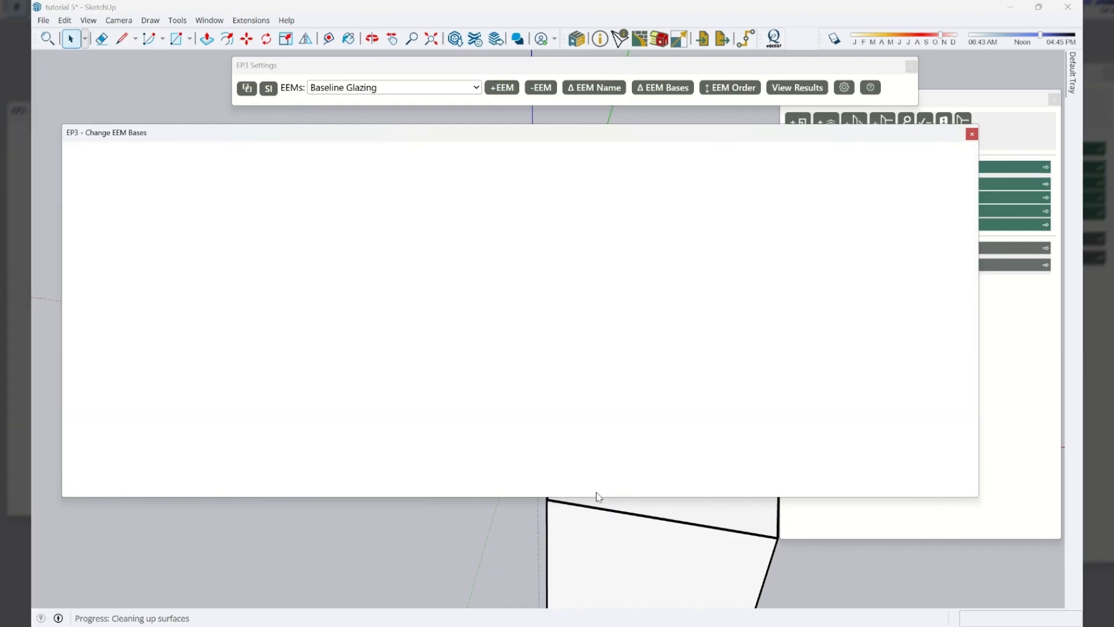
pyautogui.scroll(-10, 761, 354)
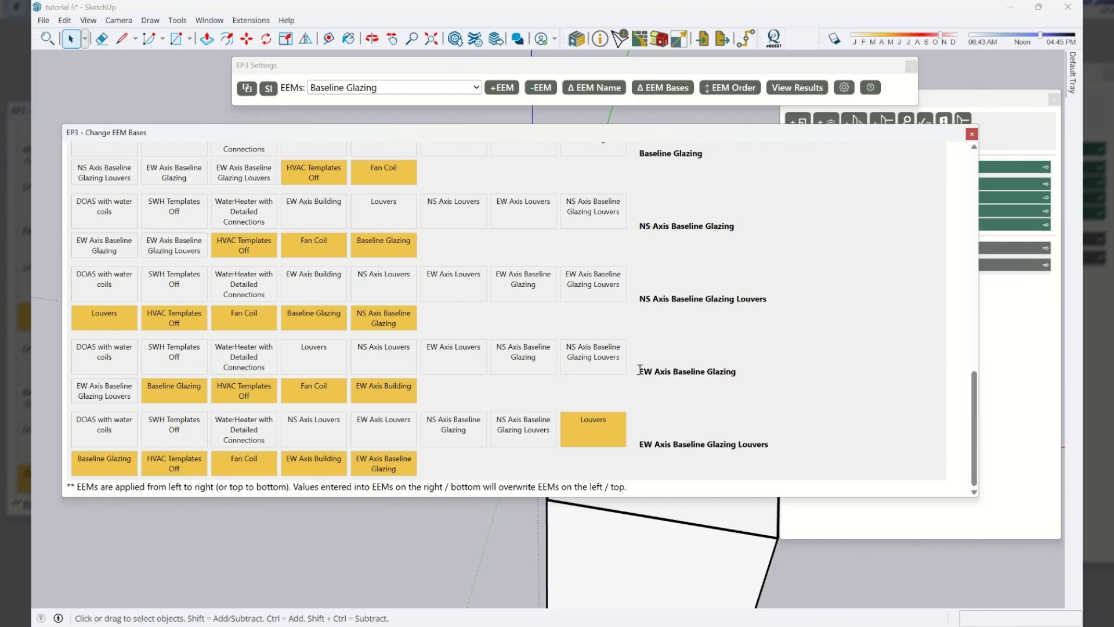
pyautogui.moveTo(639, 370); pyautogui.dragTo(746, 375)
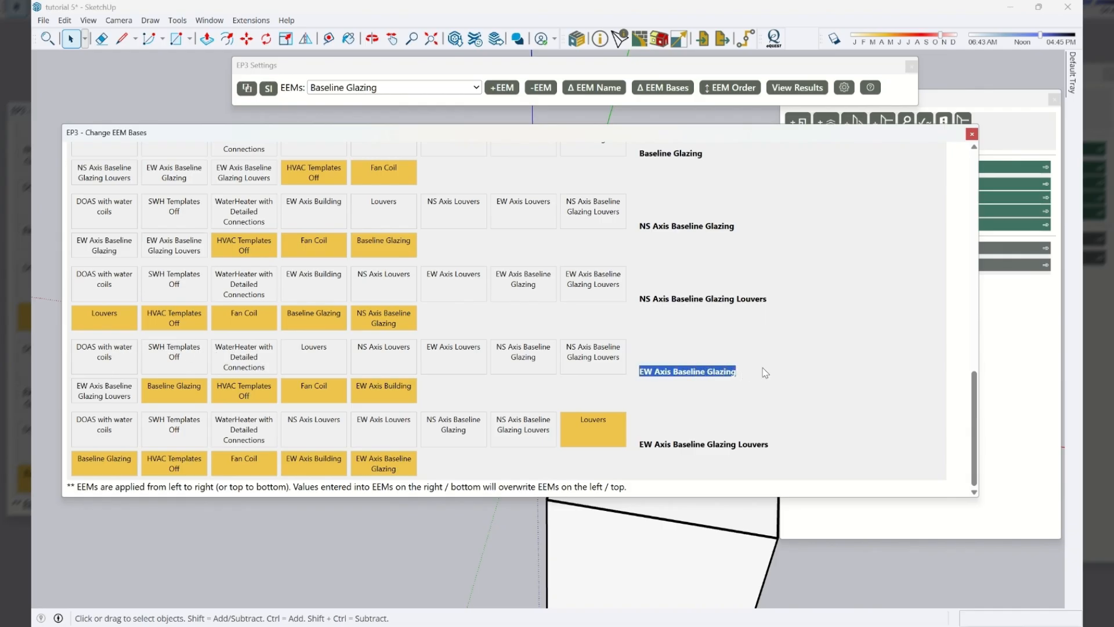
pyautogui.click(666, 439)
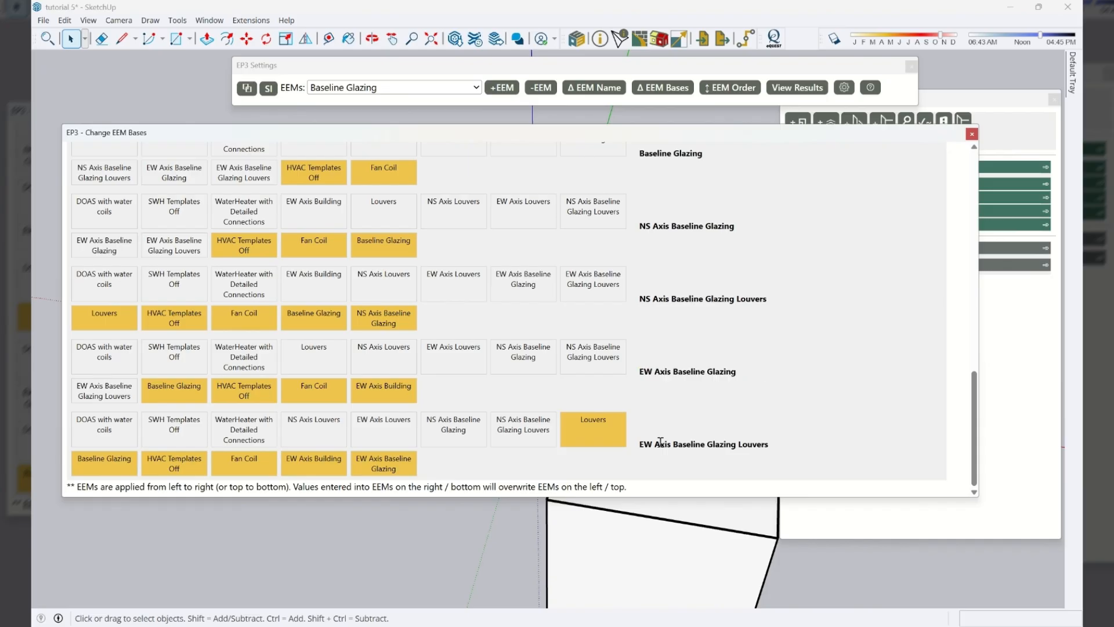
pyautogui.moveTo(639, 444); pyautogui.dragTo(784, 445)
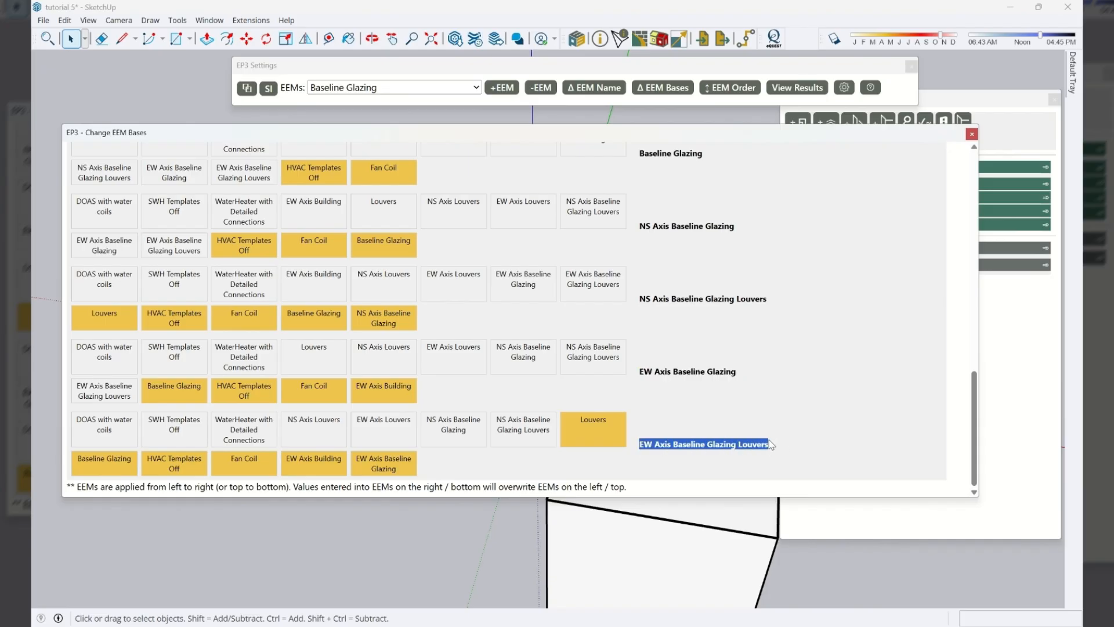
pyautogui.click(771, 443)
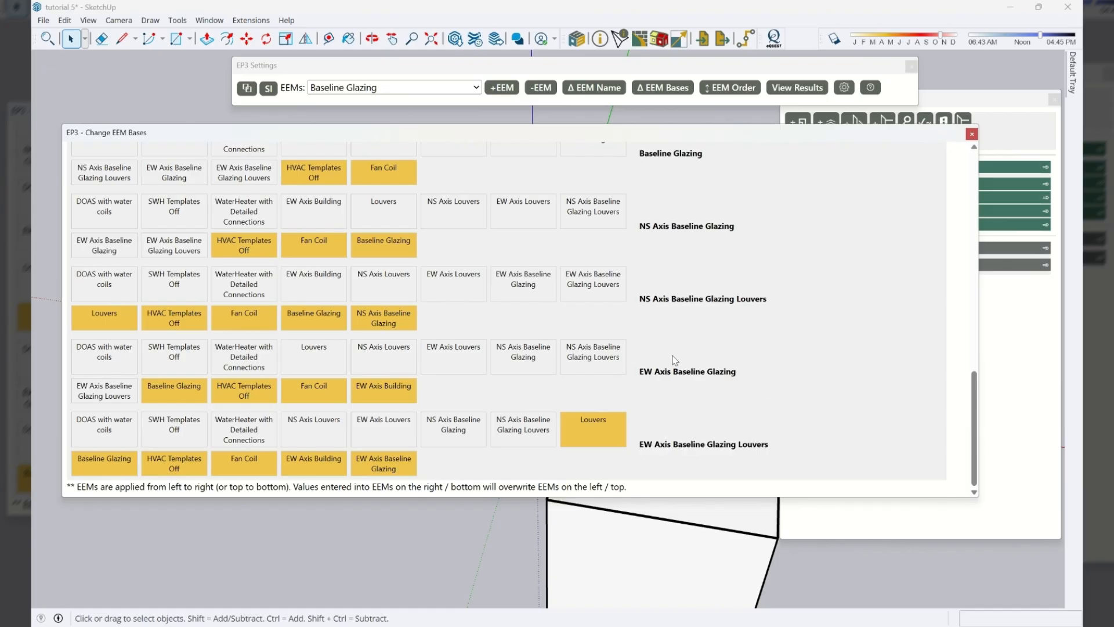
# Try DOAS with water coils as a base of the EW Axis Baseline Glazing EEM and remove it again
pyautogui.click(110, 361)
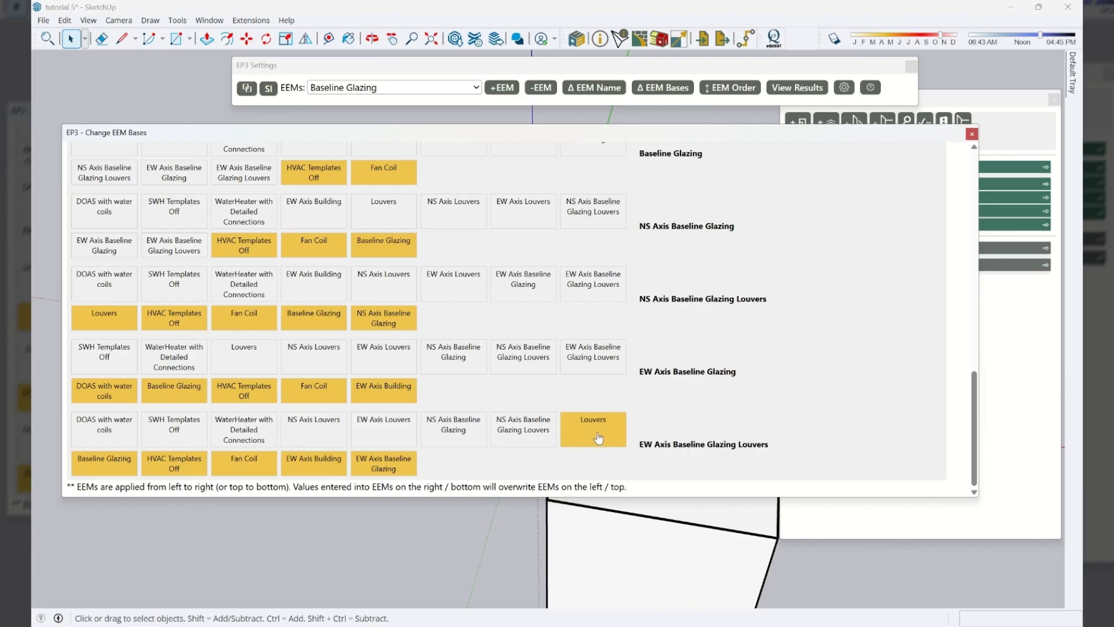
pyautogui.click(119, 396)
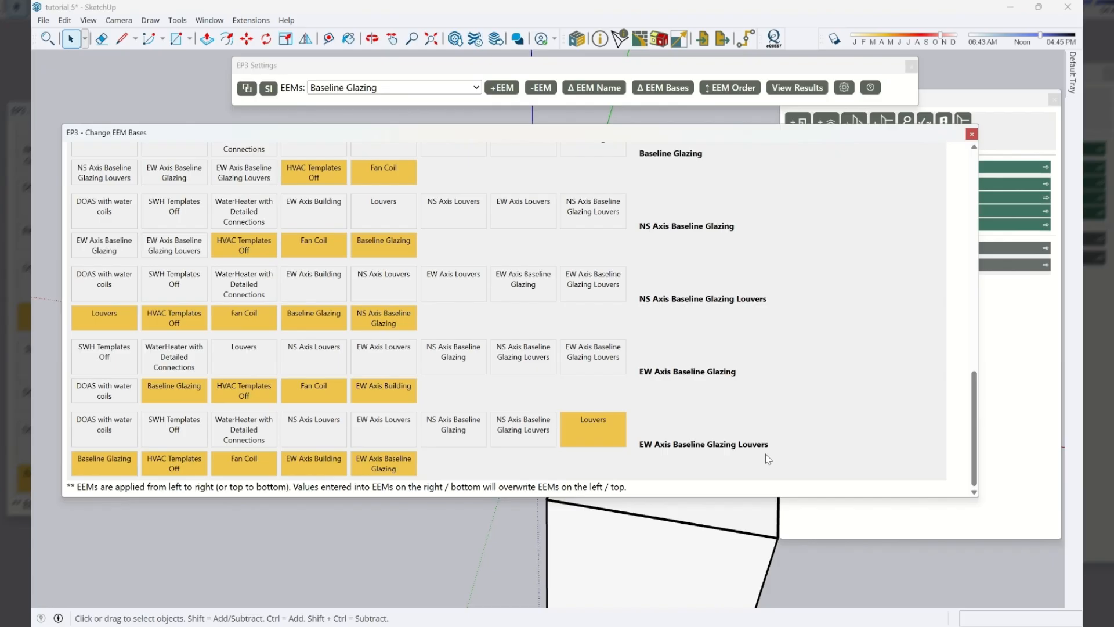
# Close the EEM bases, make Fan Coil the active EEM and create a new EEM named NS Axis Building
pyautogui.click(972, 135)
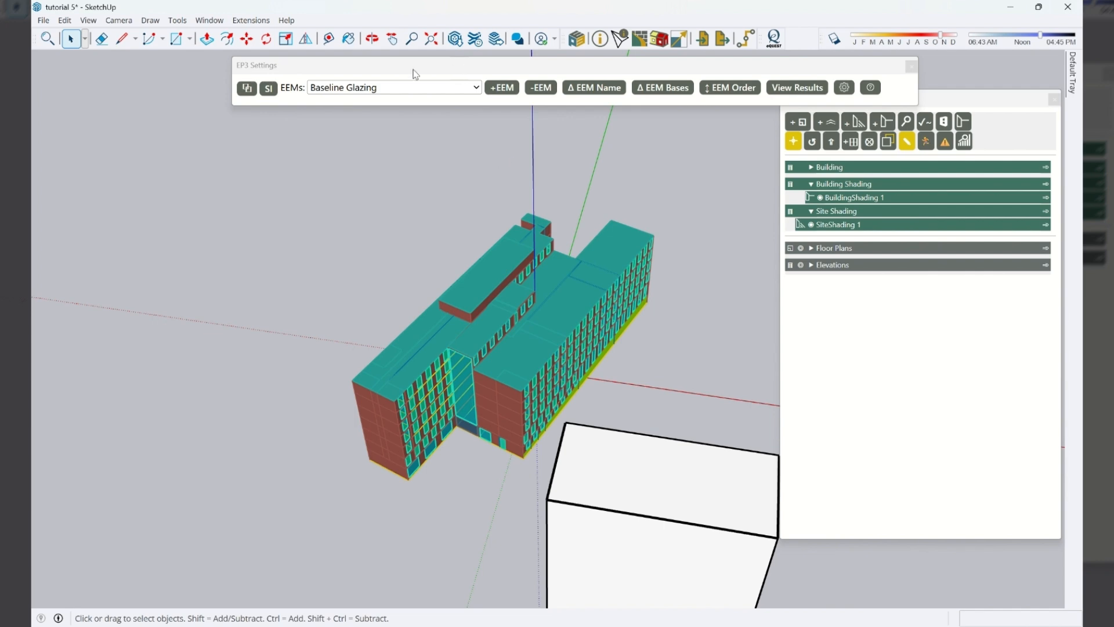
pyautogui.click(392, 88)
pyautogui.click(365, 226)
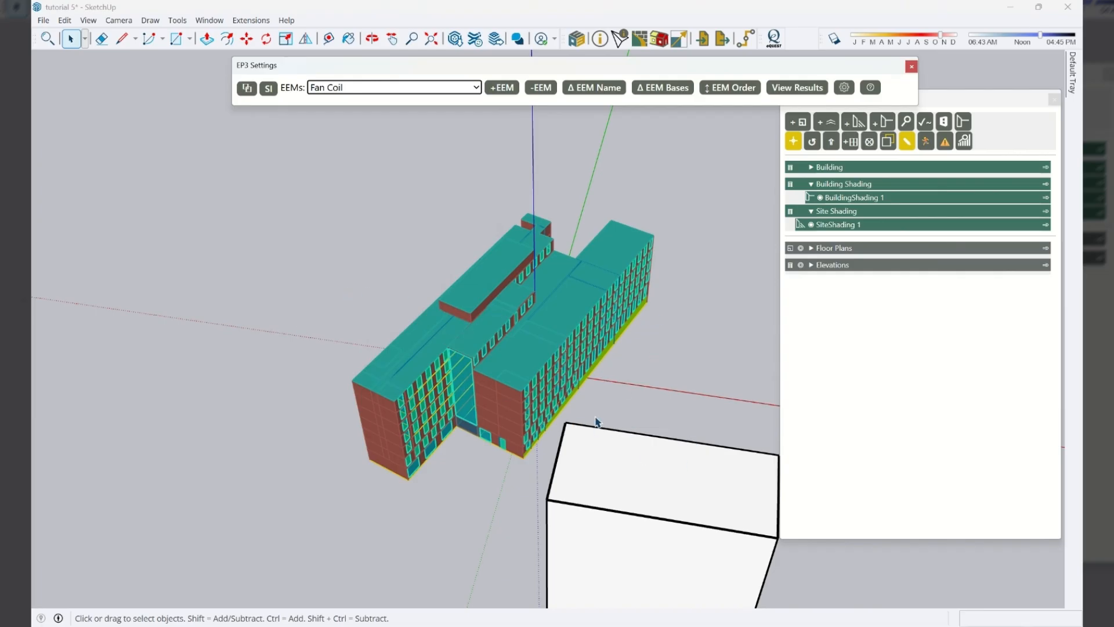
pyautogui.click(347, 522)
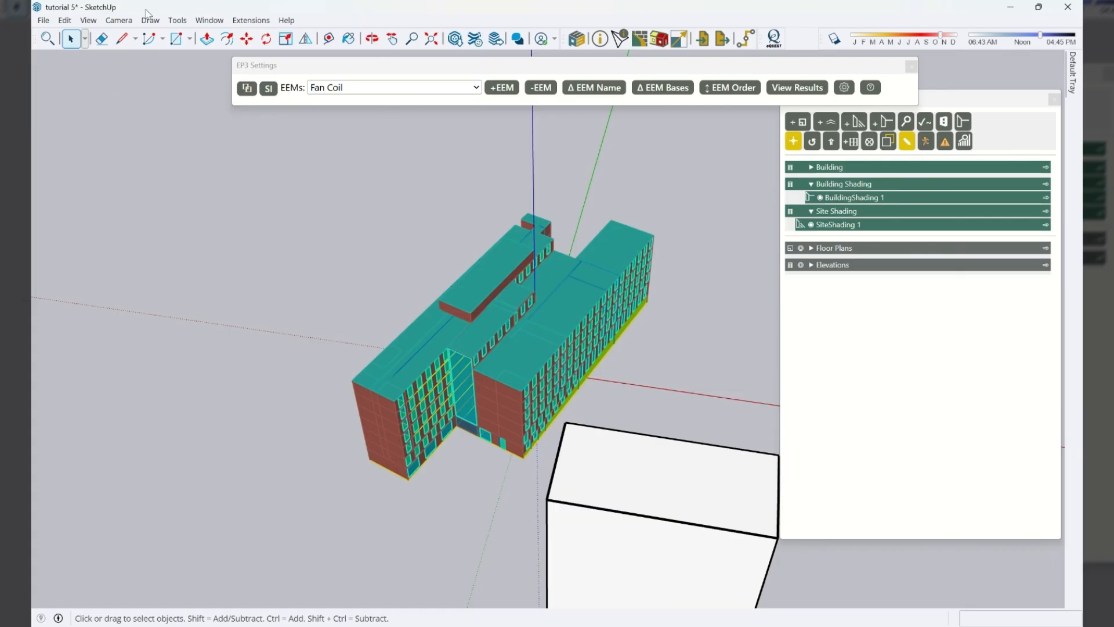
pyautogui.click(501, 90)
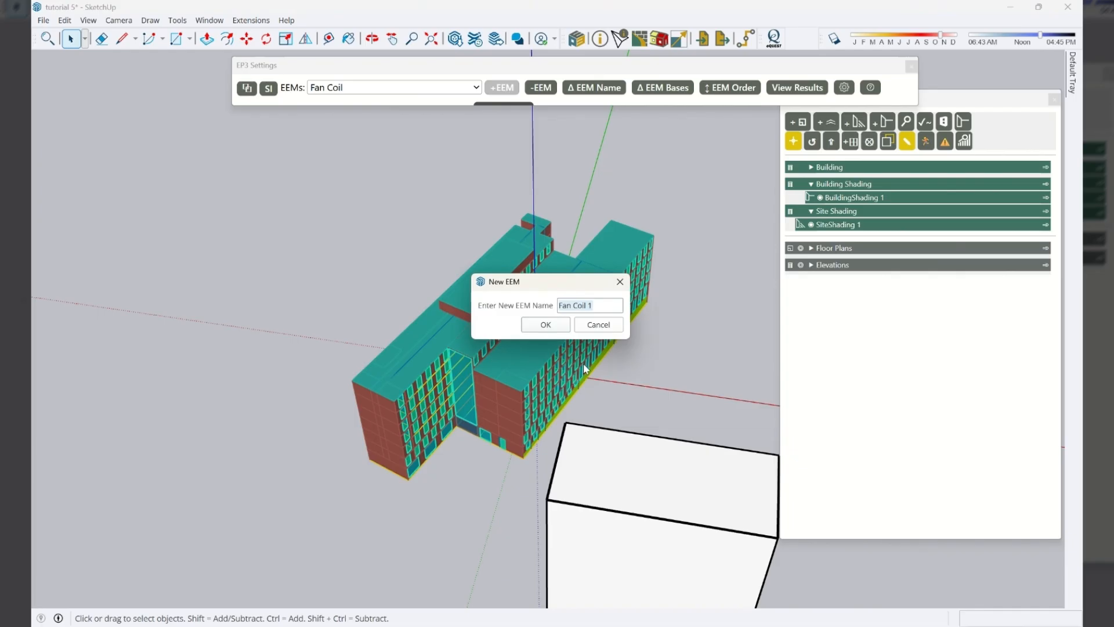
pyautogui.write('NS Axis Building')
pyautogui.press('Return')
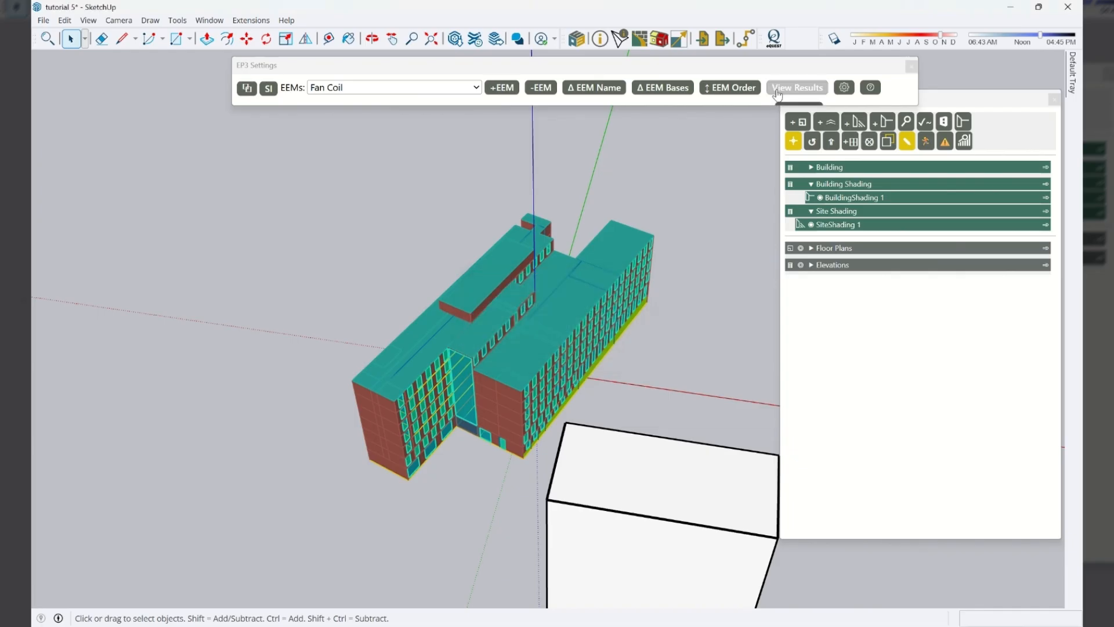
# Set Fan Coil as a base of the NS Axis Building EEM and close the EEM bases
pyautogui.click(663, 87)
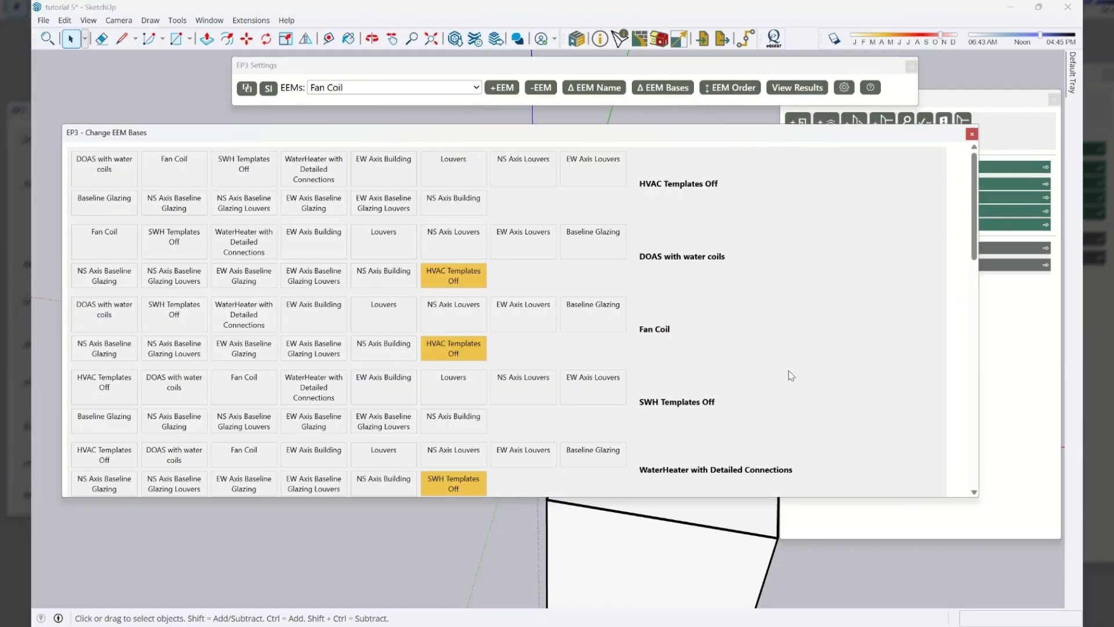
pyautogui.scroll(-3, 788, 371)
pyautogui.scroll(-3, 788, 371)
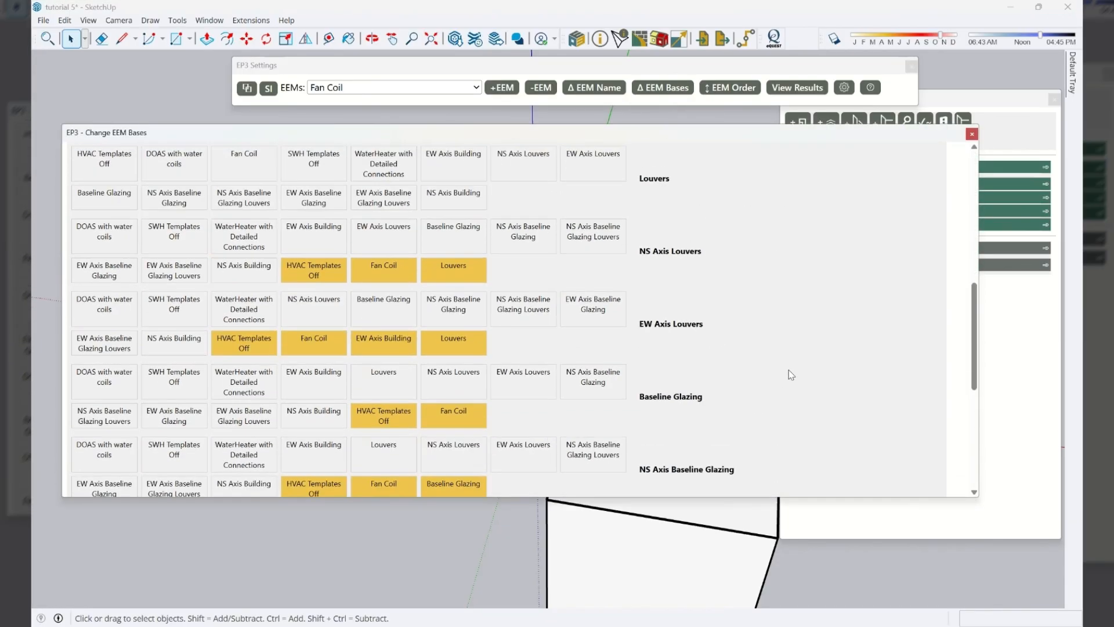
pyautogui.scroll(-2, 788, 363)
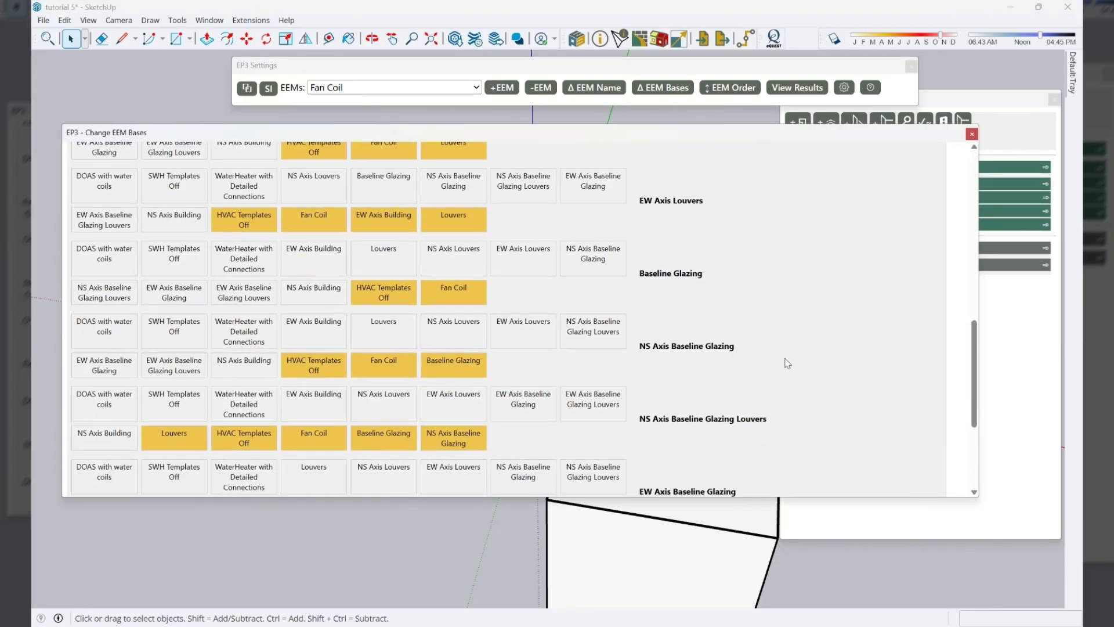
pyautogui.scroll(-3, 787, 364)
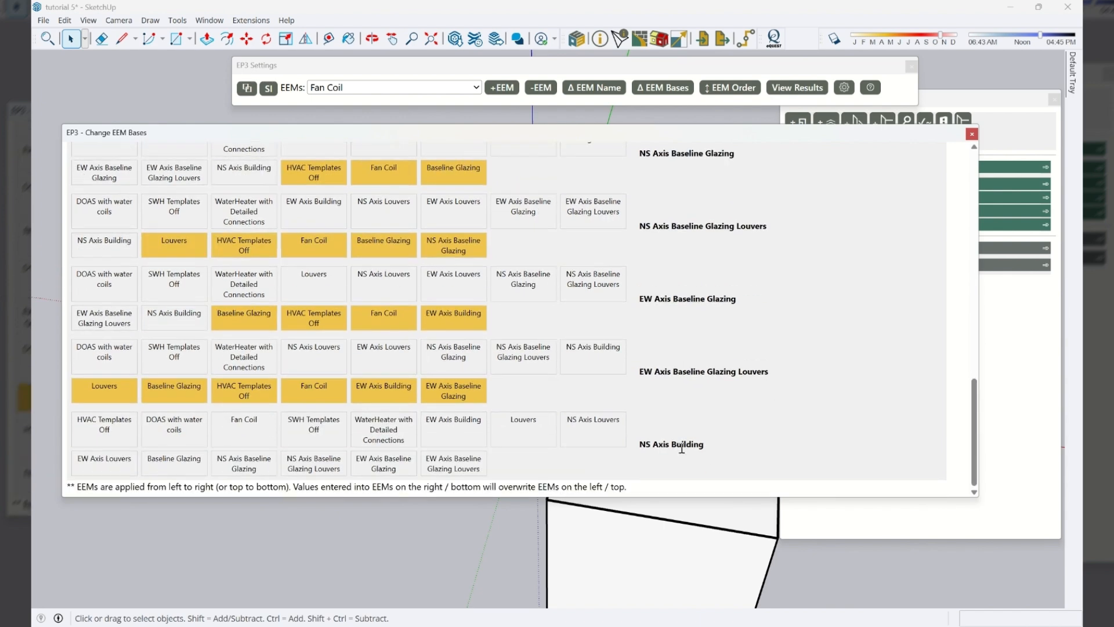
pyautogui.click(258, 439)
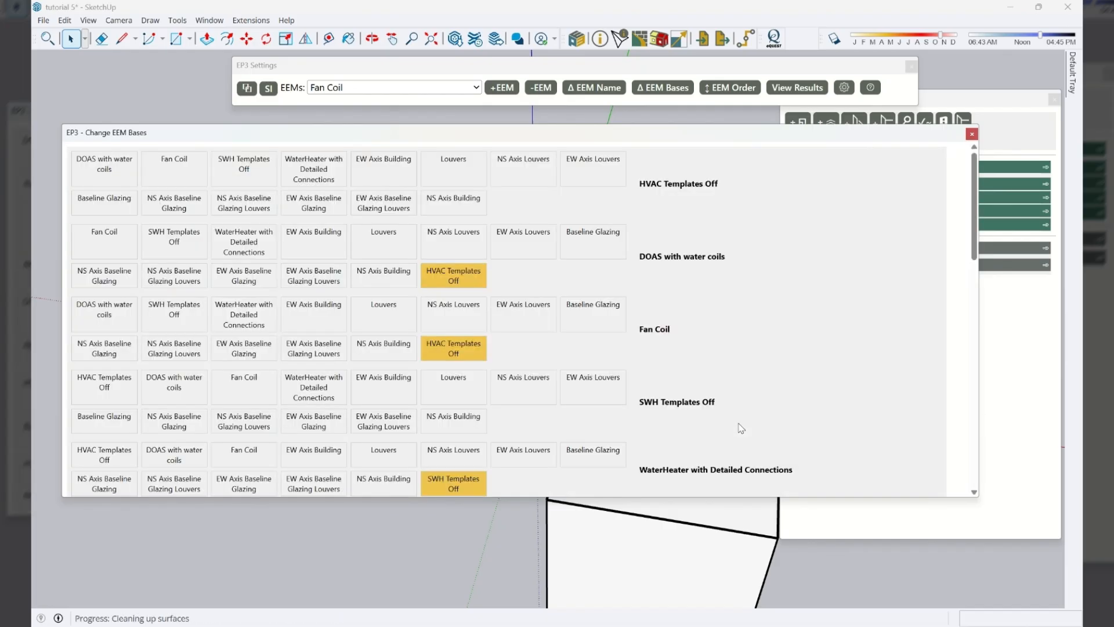
pyautogui.scroll(-12, 741, 428)
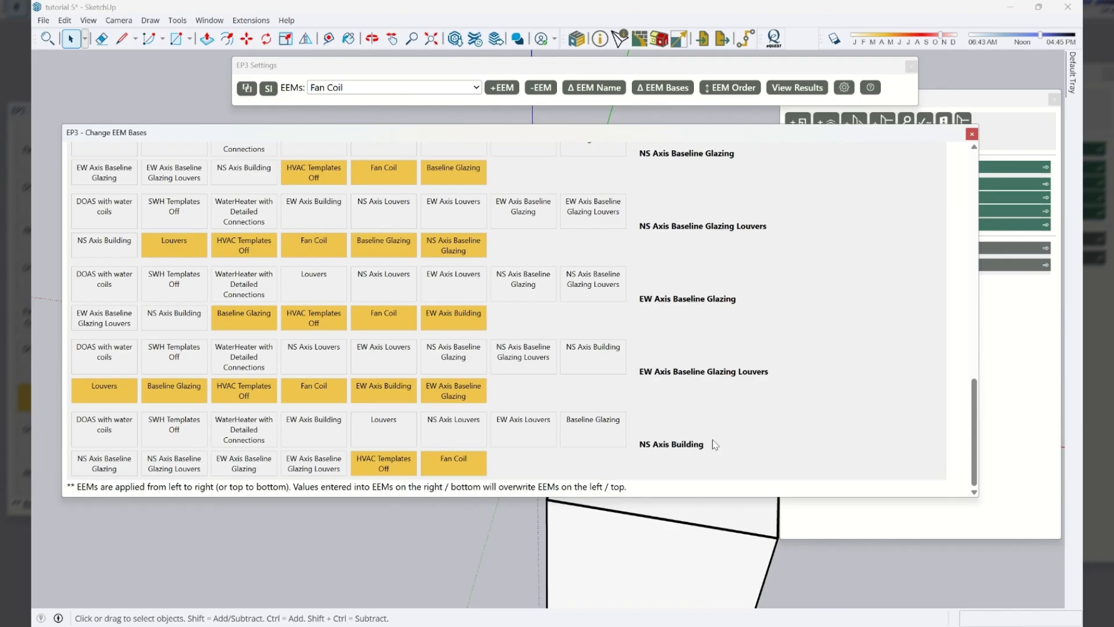
pyautogui.click(972, 134)
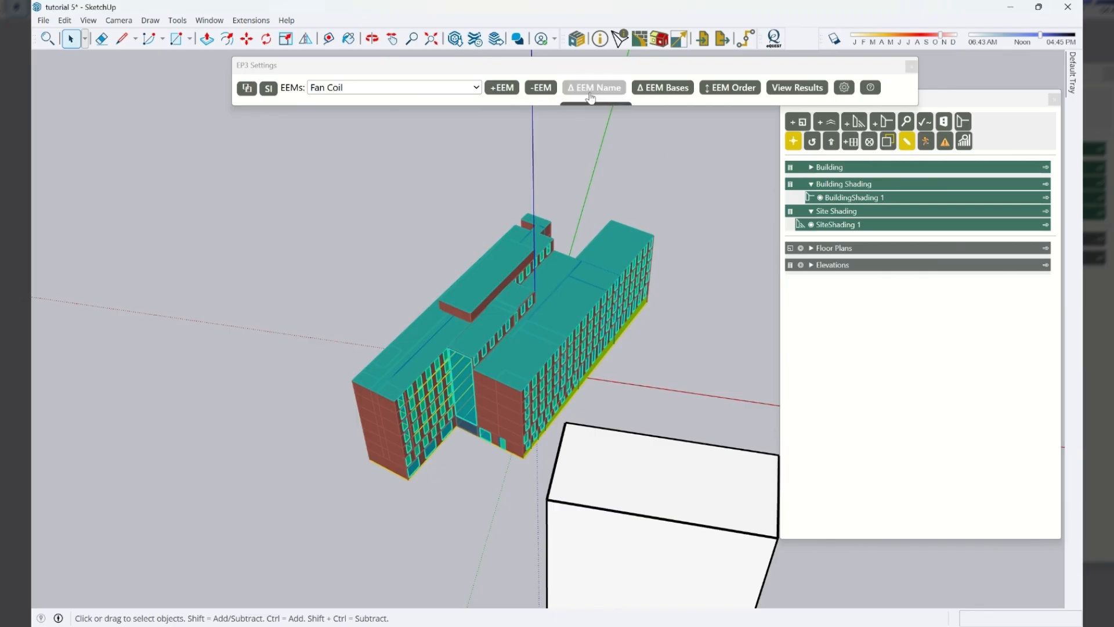
# Start the EEM display order with NS Axis Baseline Glazing, NS Axis Baseline Glazing Louvers, EW Axis Baseline Glazing and EW Axis Baseline Glazing Louvers
pyautogui.click(729, 87)
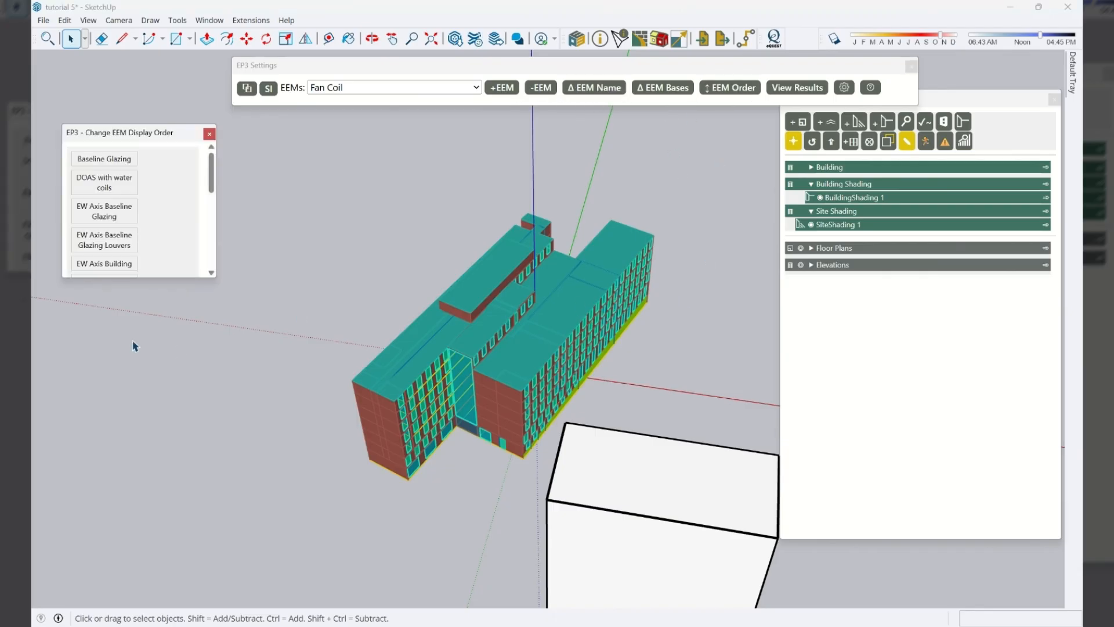
pyautogui.moveTo(214, 276); pyautogui.dragTo(714, 370)
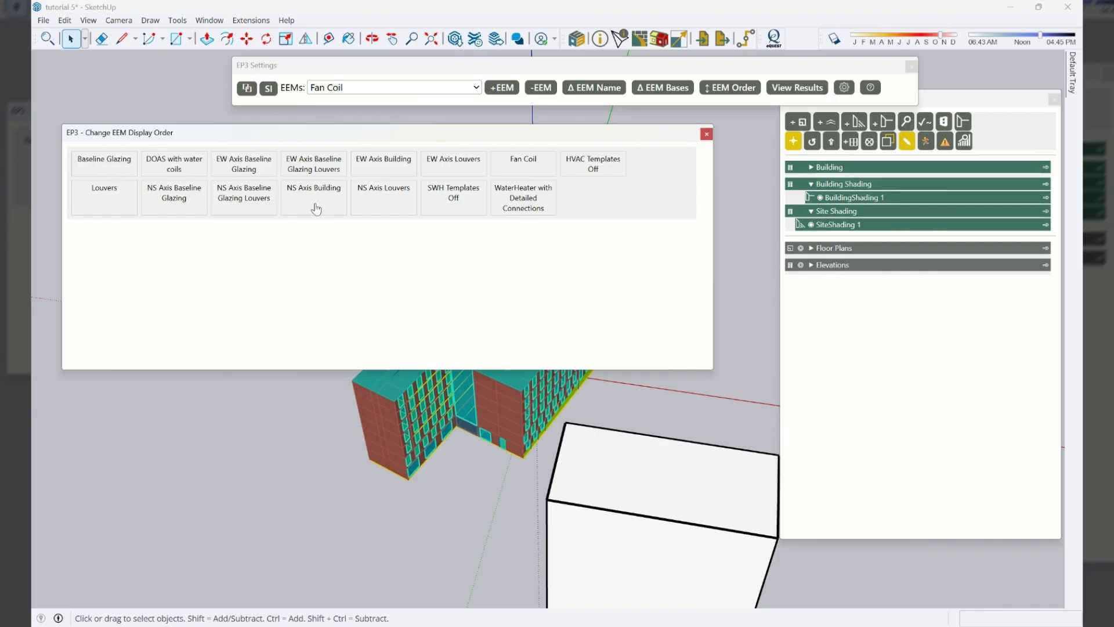
pyautogui.moveTo(186, 210); pyautogui.dragTo(111, 175)
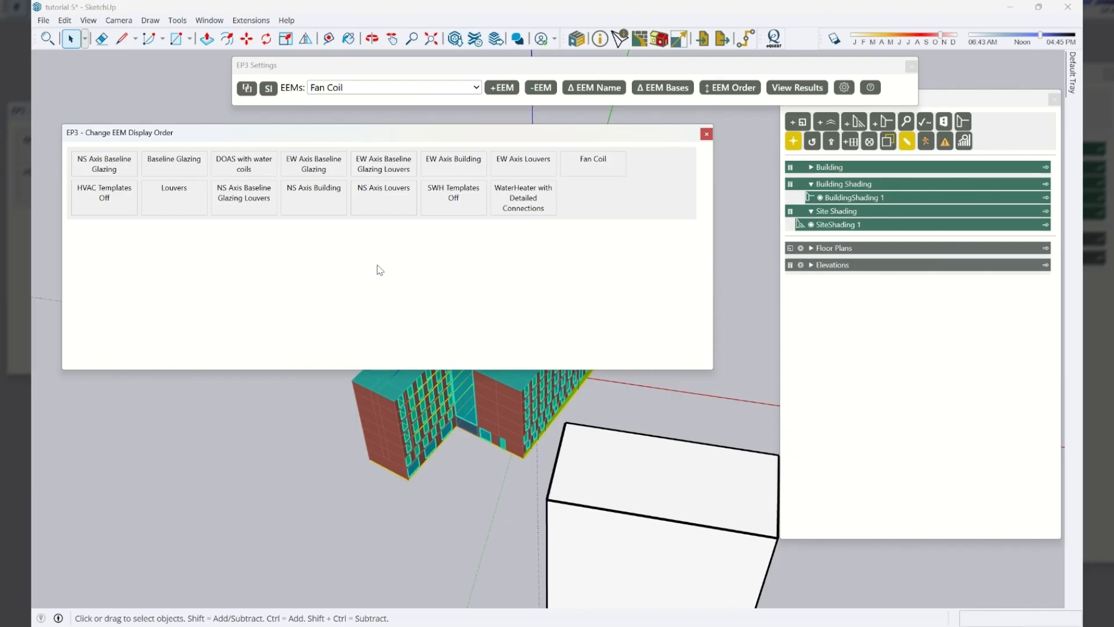
pyautogui.moveTo(245, 199); pyautogui.dragTo(174, 169)
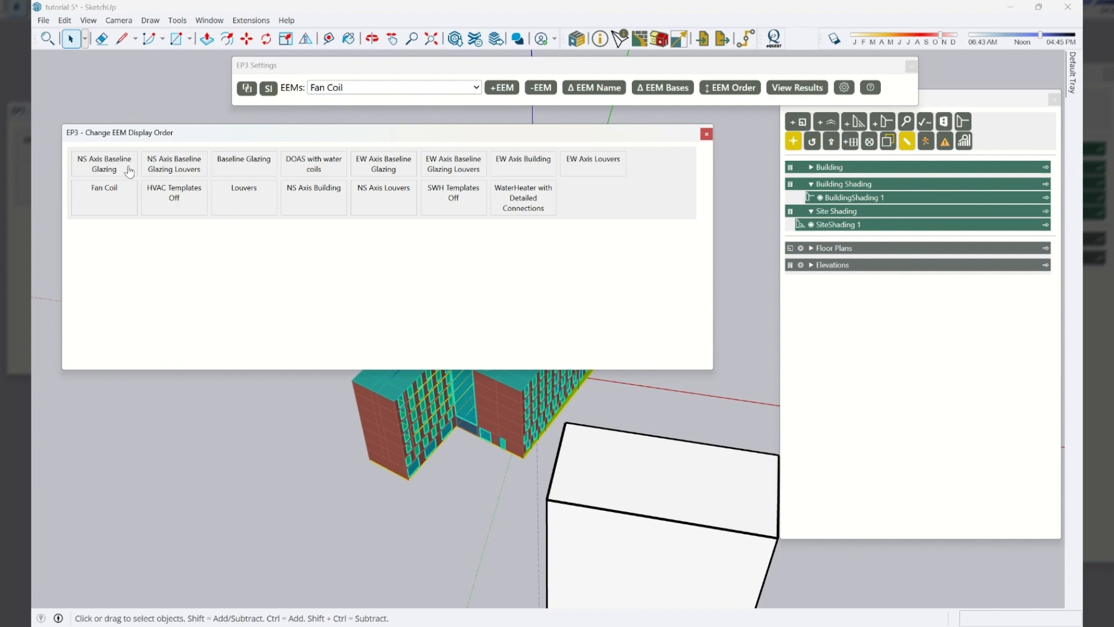
pyautogui.moveTo(395, 177); pyautogui.dragTo(255, 177)
pyautogui.moveTo(445, 166); pyautogui.dragTo(313, 173)
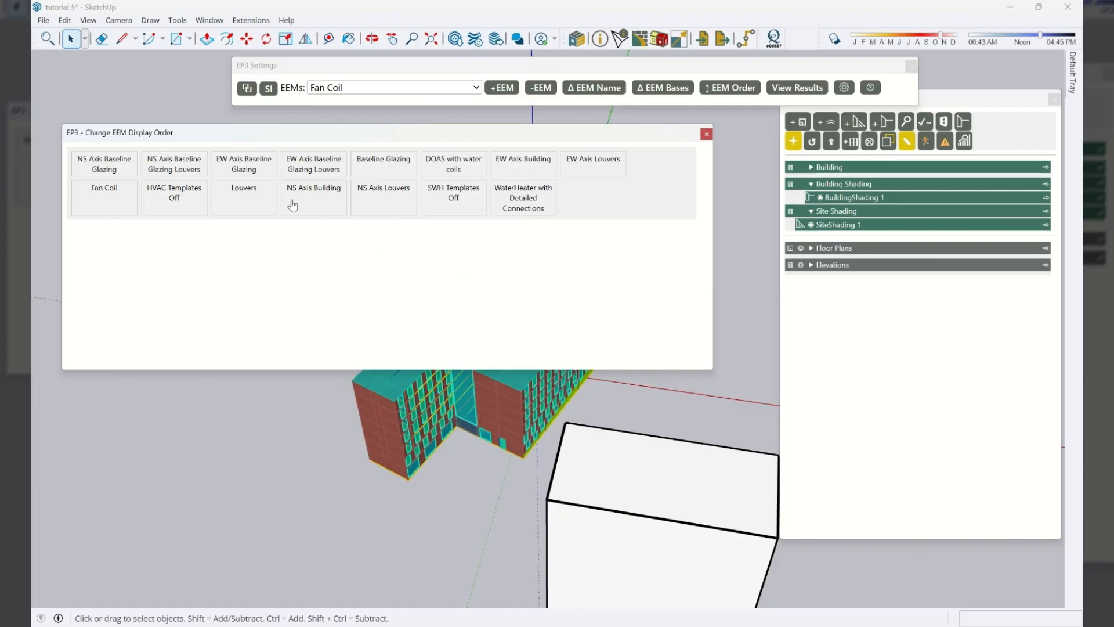
# Order NS Axis Building, NS Axis Louvers, EW Axis Building and EW Axis Louvers directly after EW Axis Baseline Glazing Louvers in the EEM display order
pyautogui.moveTo(314, 209); pyautogui.dragTo(437, 170)
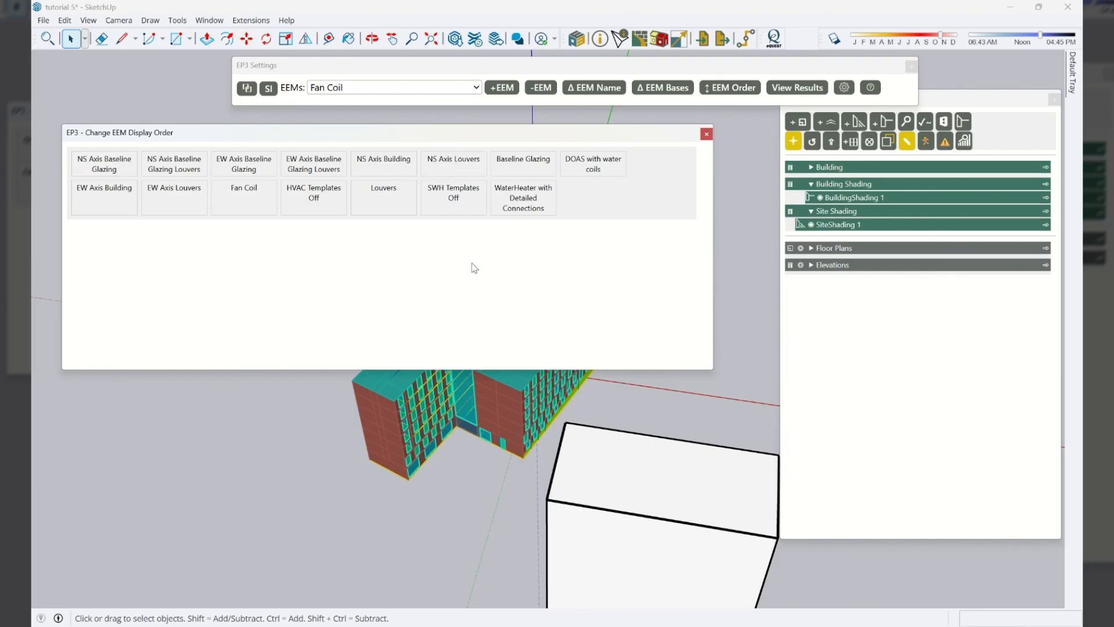
pyautogui.moveTo(107, 200); pyautogui.dragTo(502, 168)
pyautogui.moveTo(174, 209); pyautogui.dragTo(589, 167)
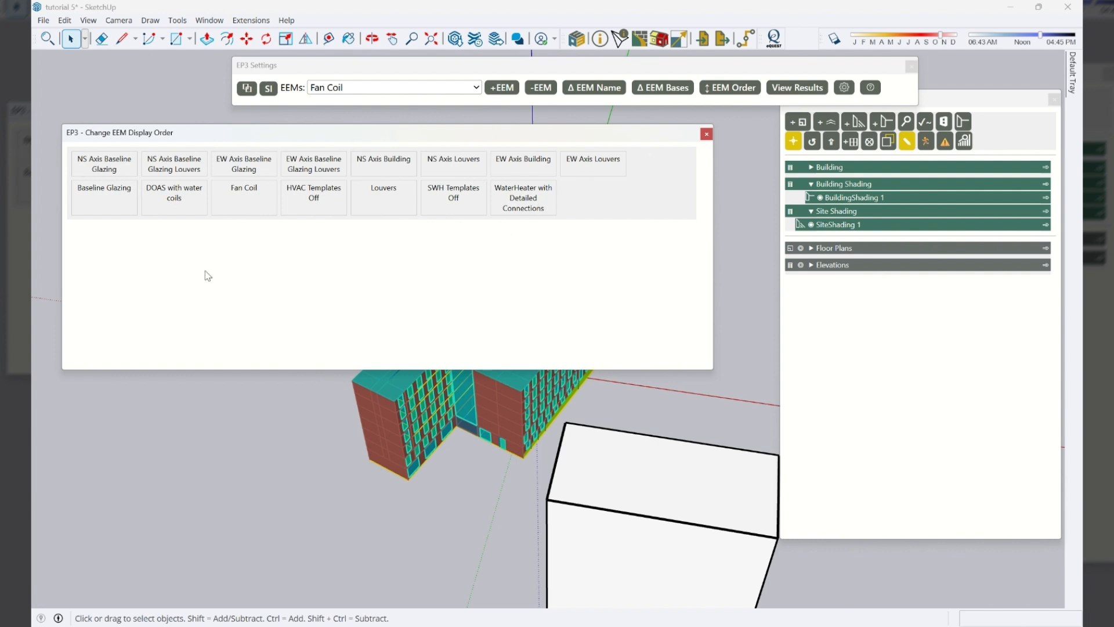
pyautogui.click(708, 135)
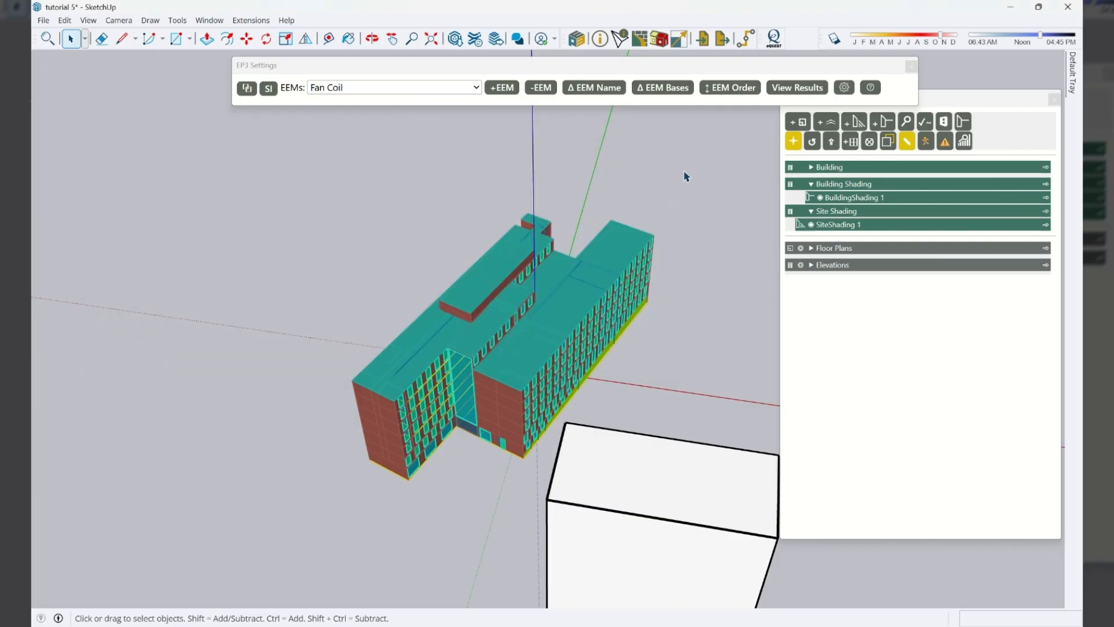
# Move the EP3 settings window clear of the geometry outliner and review the list of available EEMs
pyautogui.moveTo(616, 75); pyautogui.dragTo(517, 72)
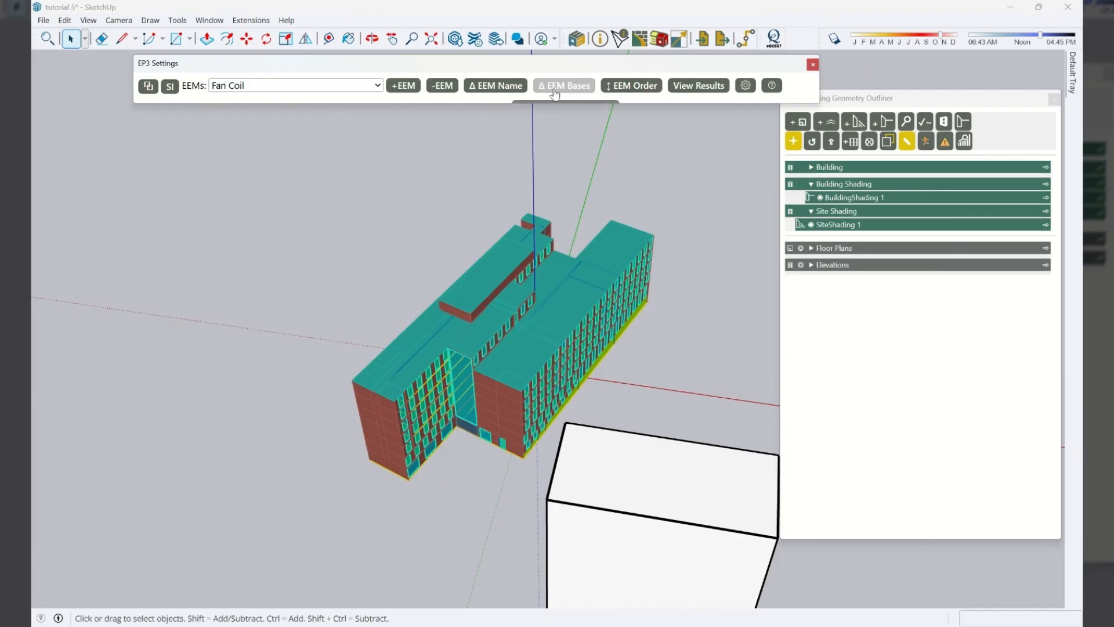
pyautogui.click(305, 87)
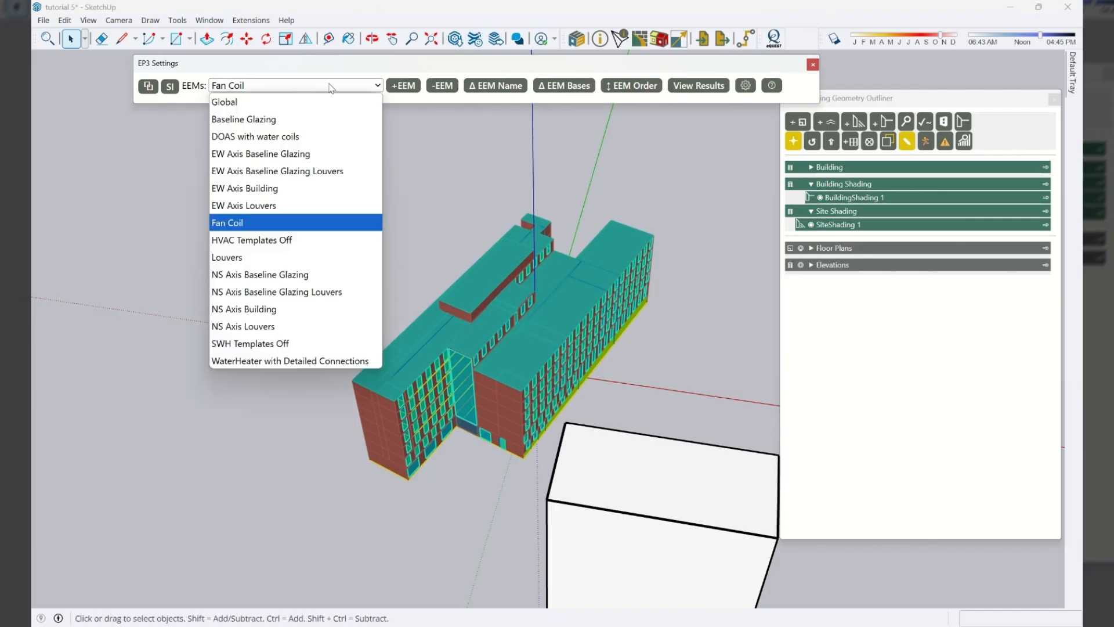
pyautogui.click(329, 87)
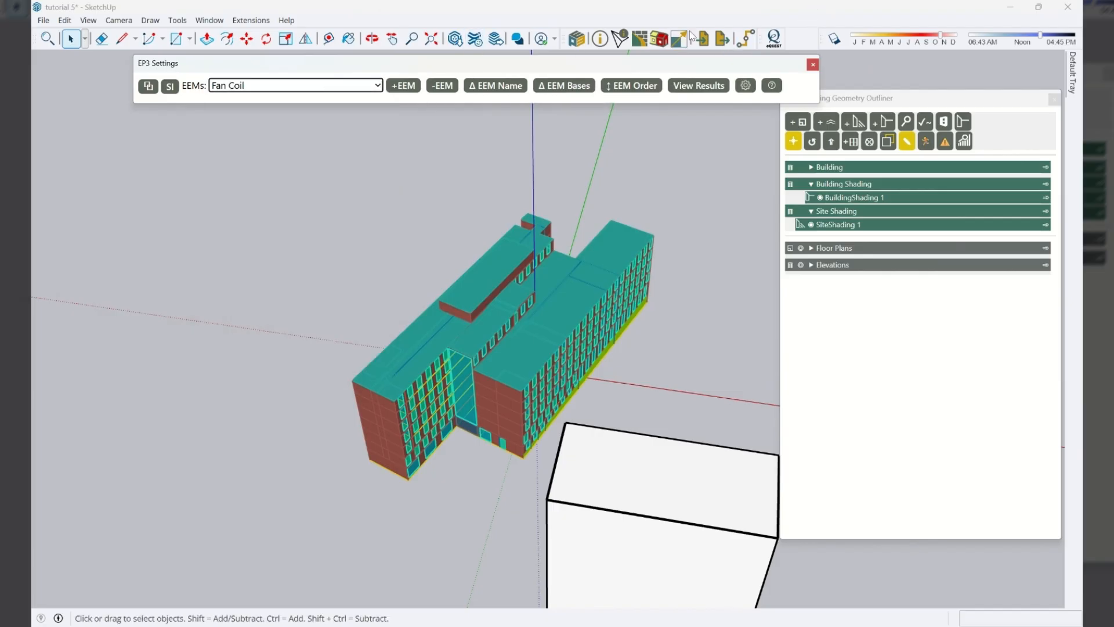
# Reopen the EP3 settings window and make Global the active EEM
pyautogui.click(813, 64)
pyautogui.click(576, 38)
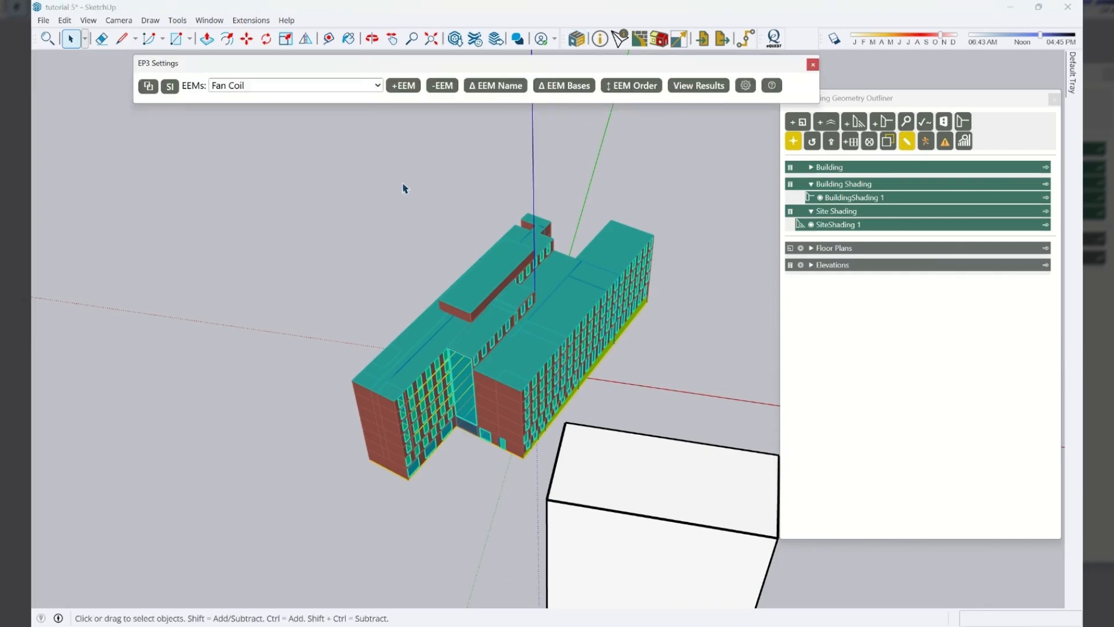
pyautogui.click(301, 87)
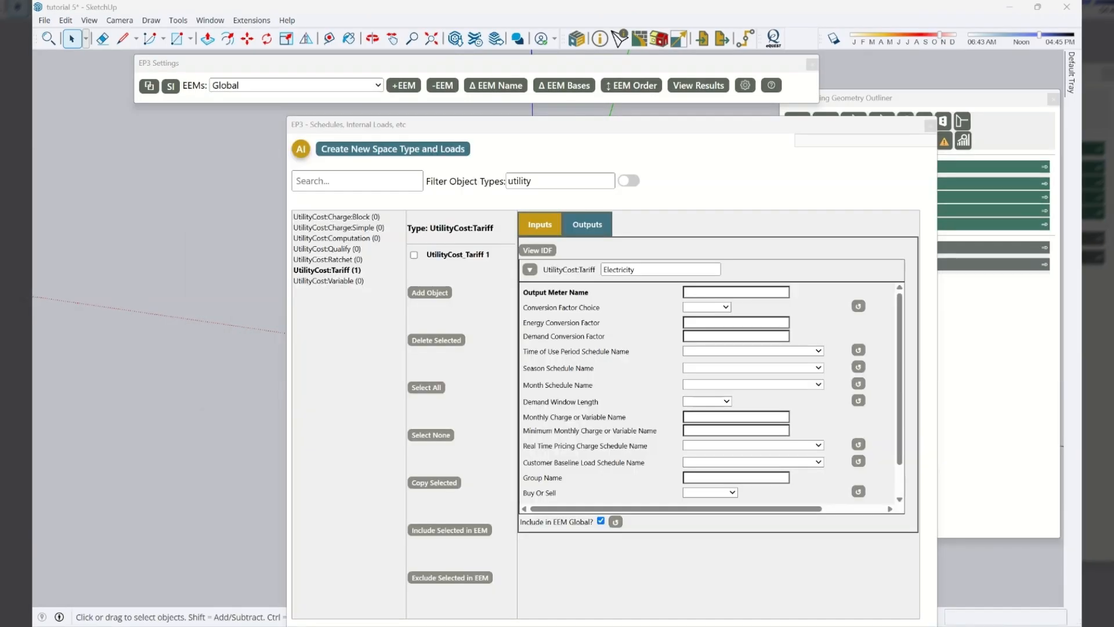
# Set the Electricity tariff's output meter to Electricity:Facility and its conversion factor choice to kWh
pyautogui.click(694, 293)
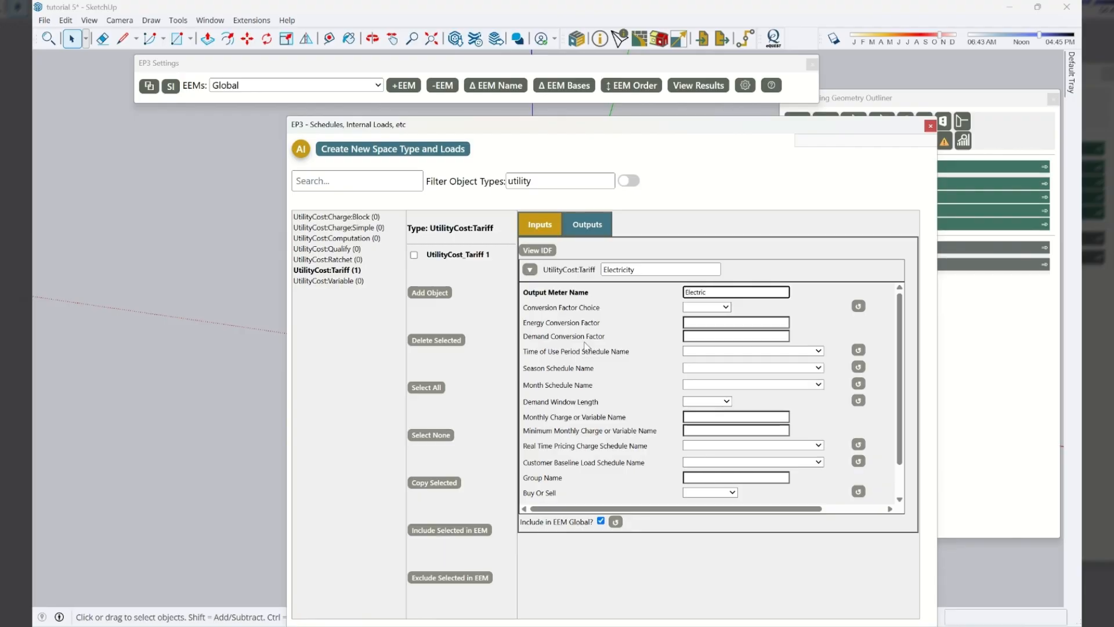
pyautogui.write('ity:Facility')
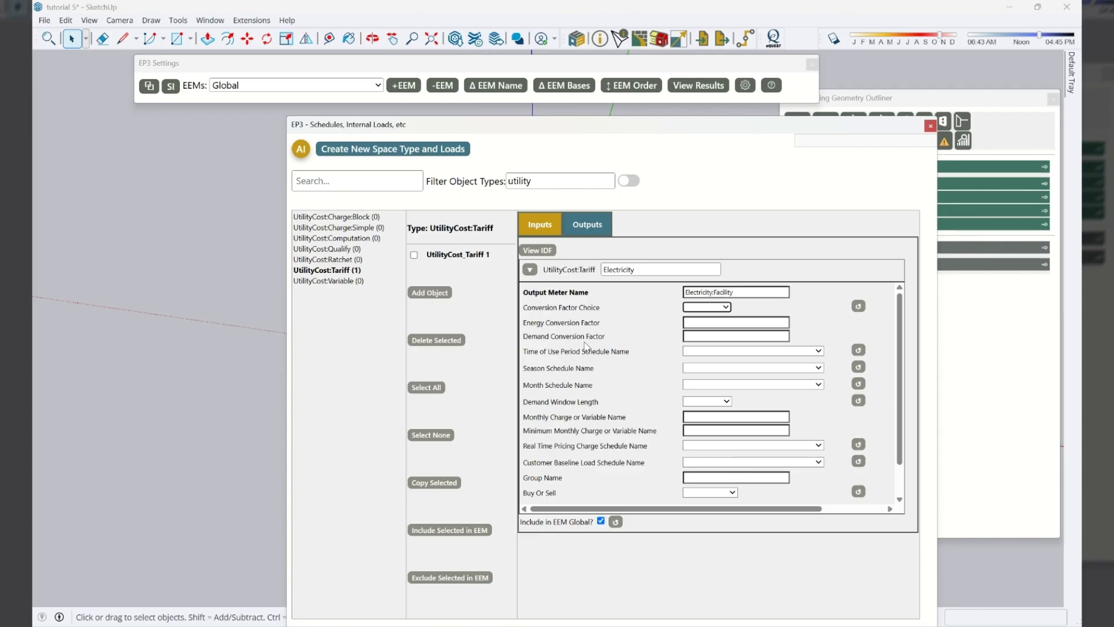
pyautogui.moveTo(722, 289)
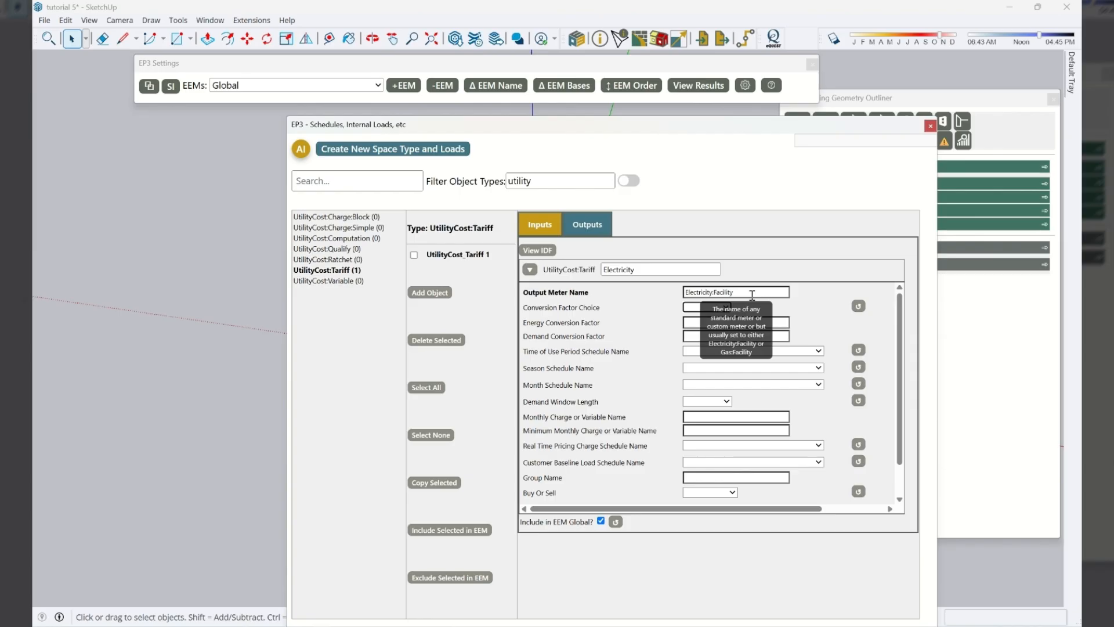
pyautogui.click(702, 309)
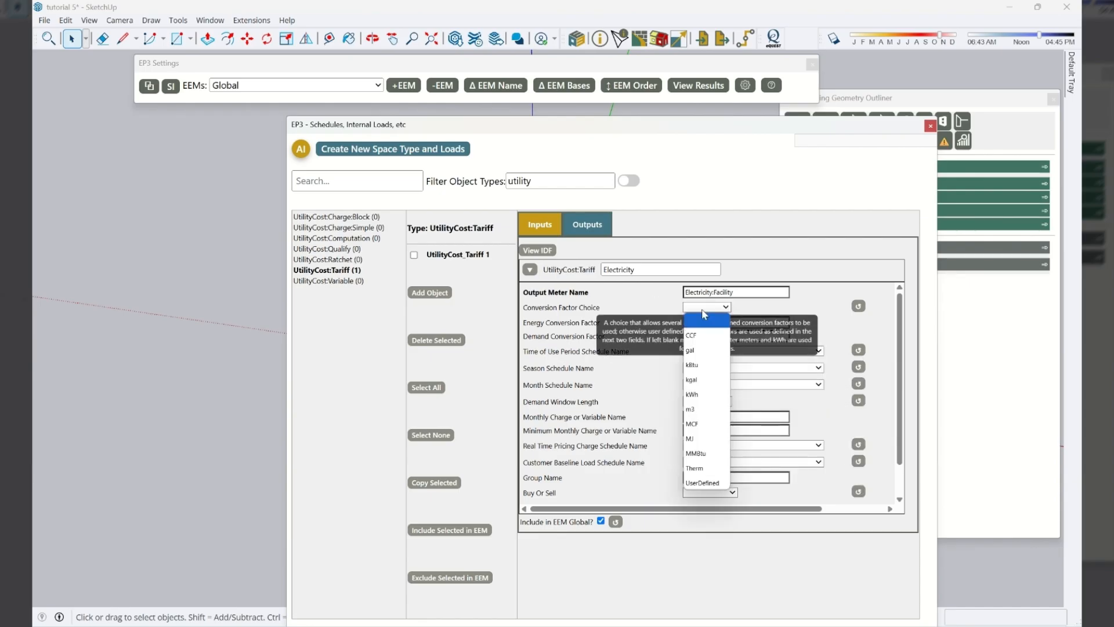
pyautogui.click(693, 395)
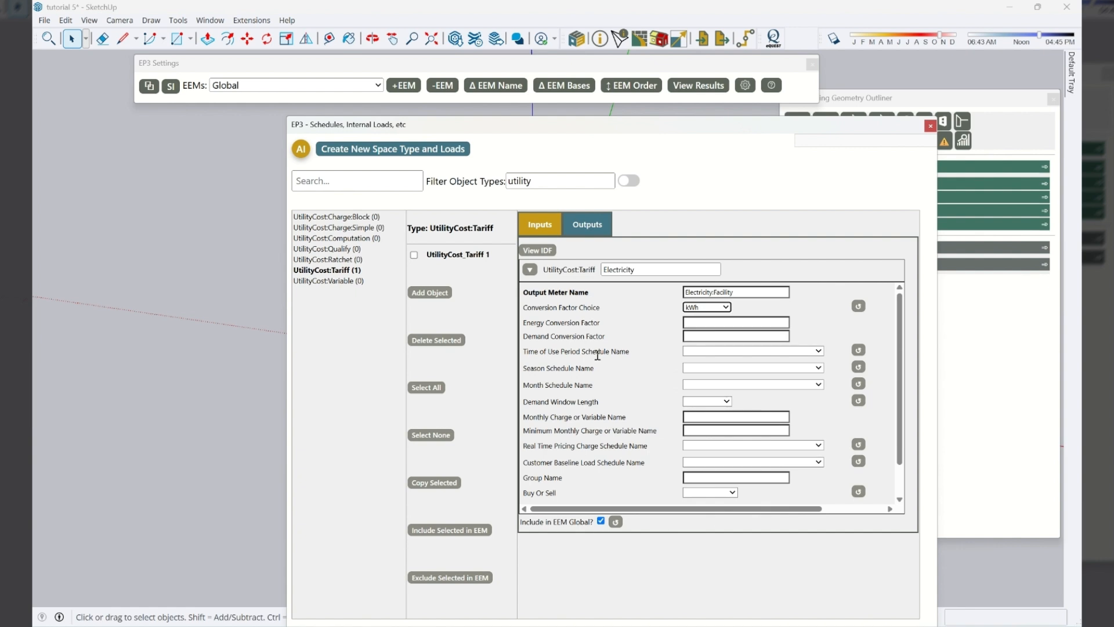
pyautogui.scroll(-1, 609, 325)
pyautogui.scroll(1, 617, 371)
# Add a UtilityCost:Charge:Simple object and name it ElectricityDemandCHarge
pyautogui.click(337, 228)
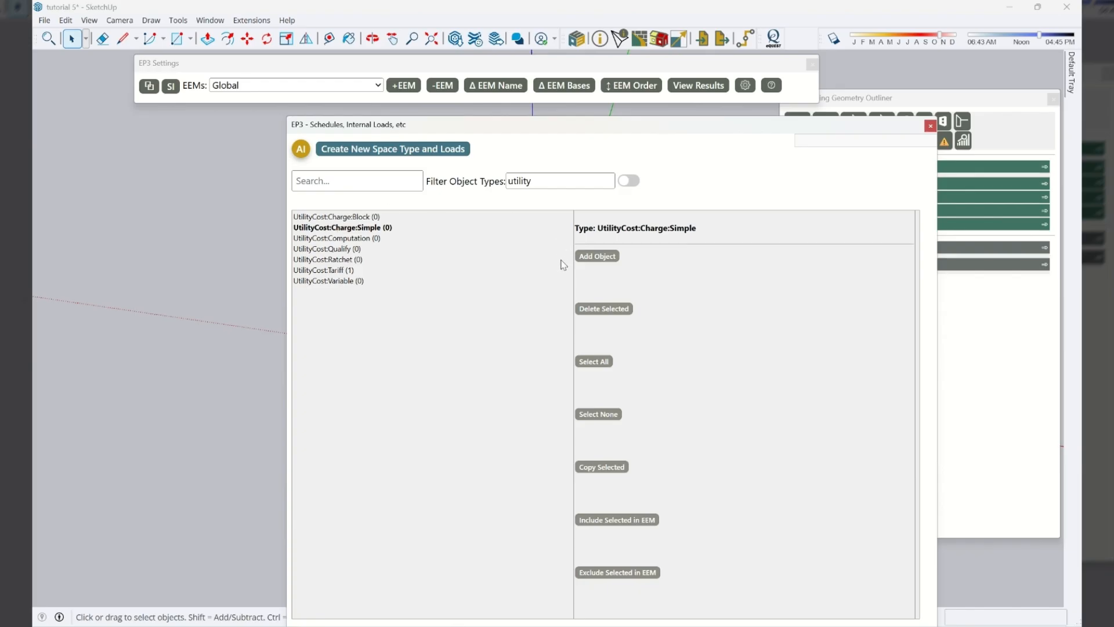
pyautogui.click(593, 257)
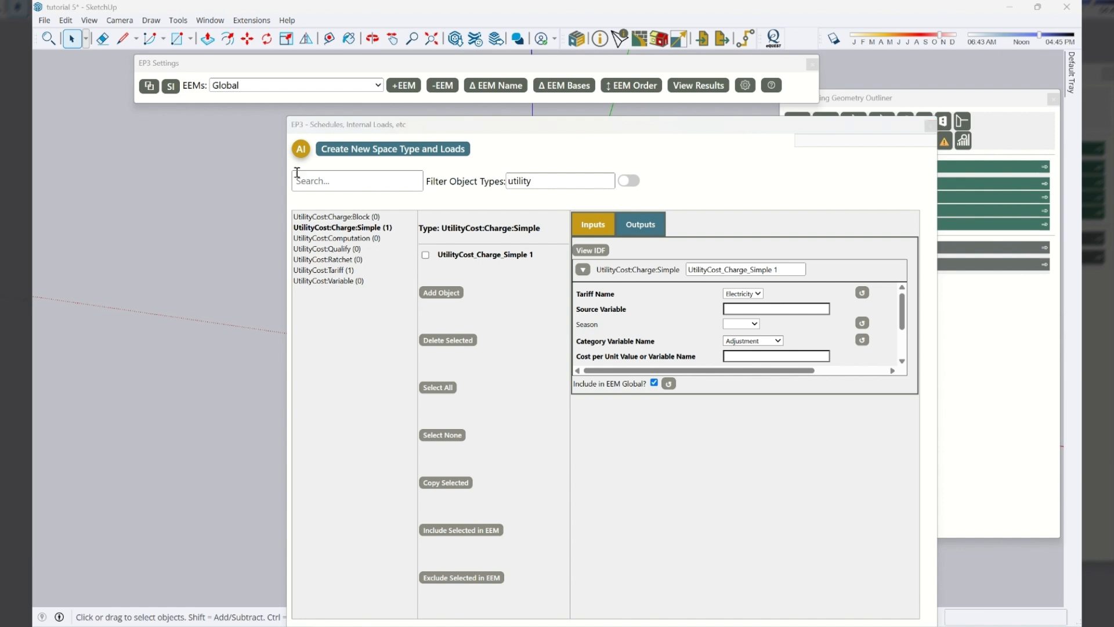
pyautogui.moveTo(784, 268); pyautogui.dragTo(626, 268)
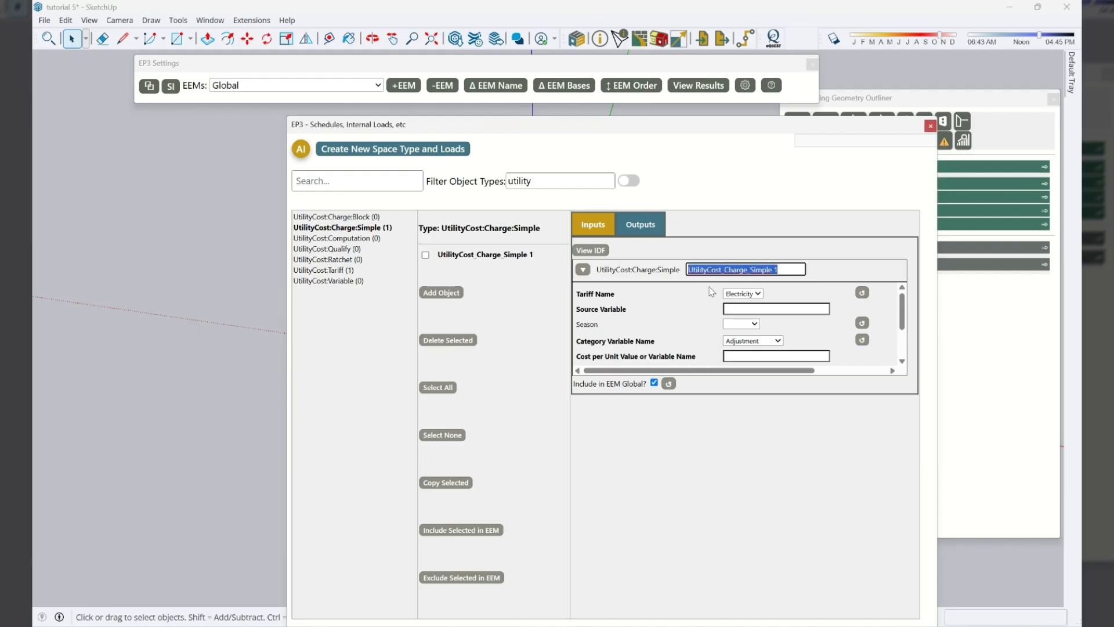
pyautogui.write('Electrici')
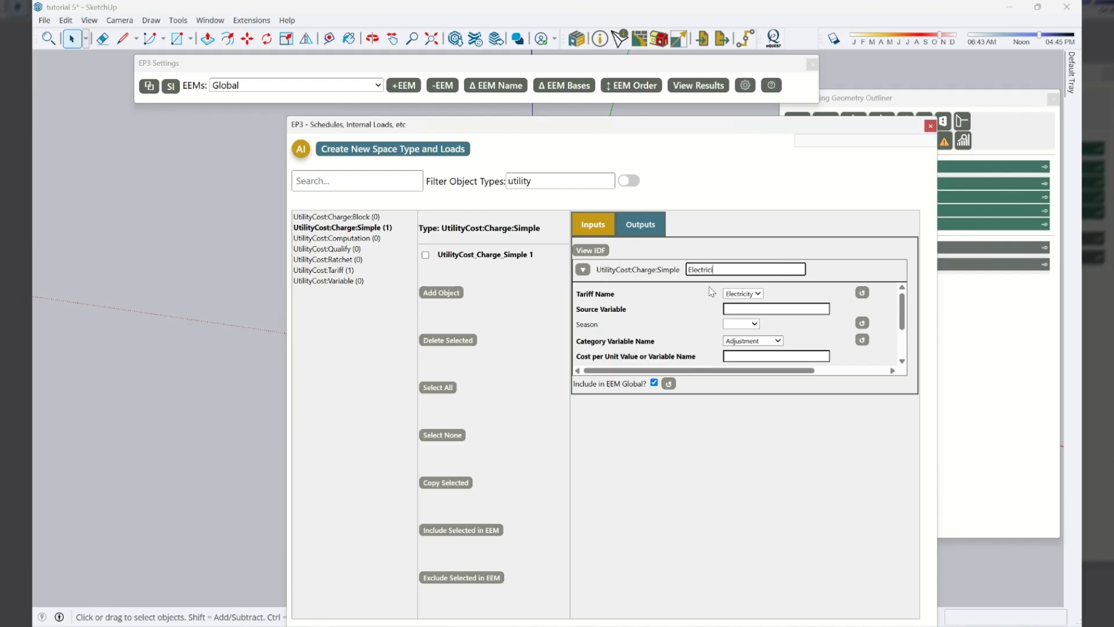
pyautogui.write('tyDemandCHarge')
pyautogui.press('Tab')
# Define the demand charge on the Electricity tariff with source variable TotalDemand, category DemandCharges and a cost per unit of 15
pyautogui.click(742, 294)
pyautogui.click(739, 307)
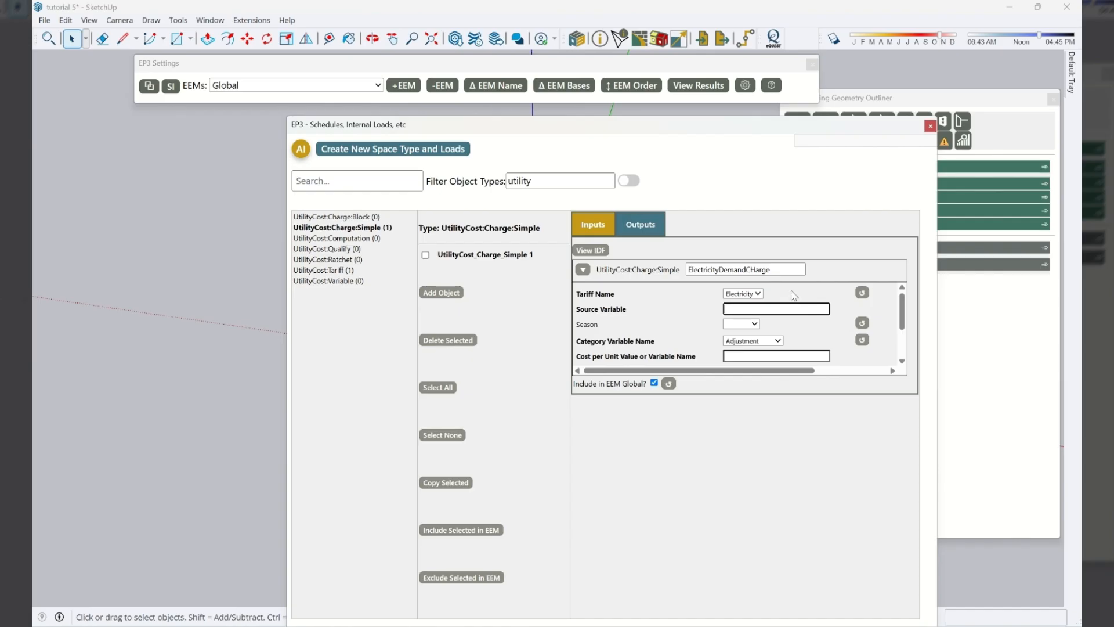
pyautogui.write('TotalDemand')
pyautogui.scroll(-1, 777, 307)
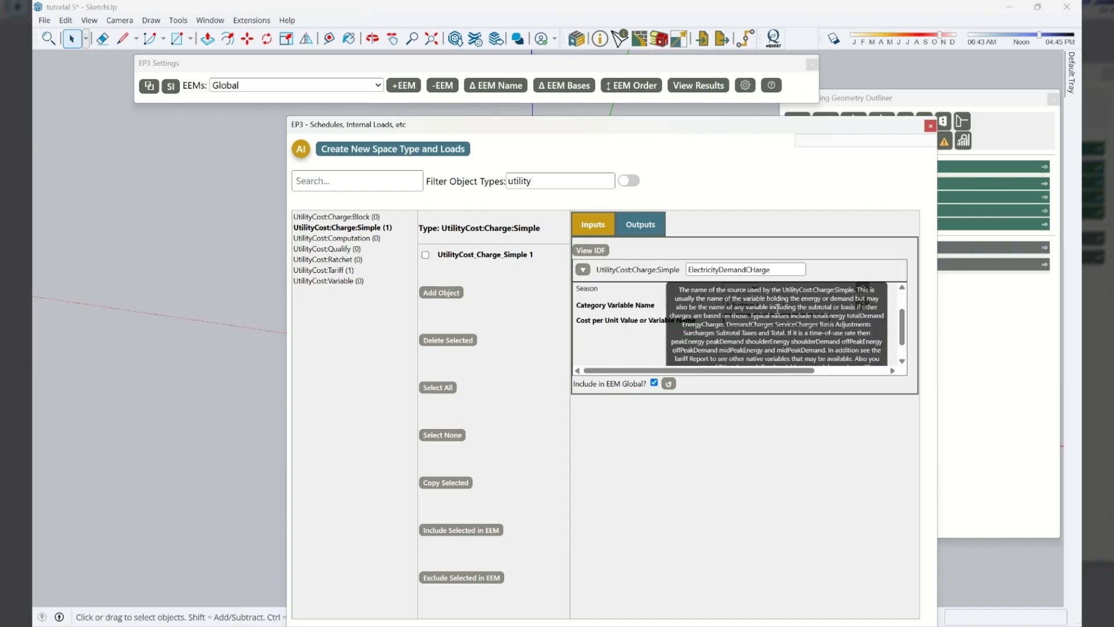
pyautogui.scroll(1, 777, 308)
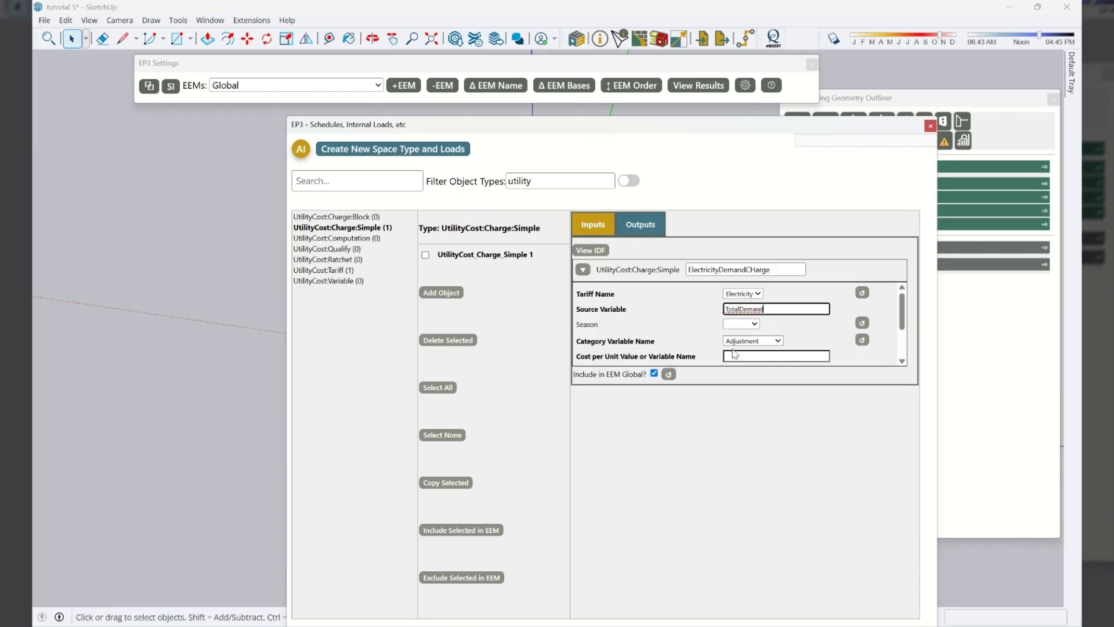
pyautogui.click(762, 341)
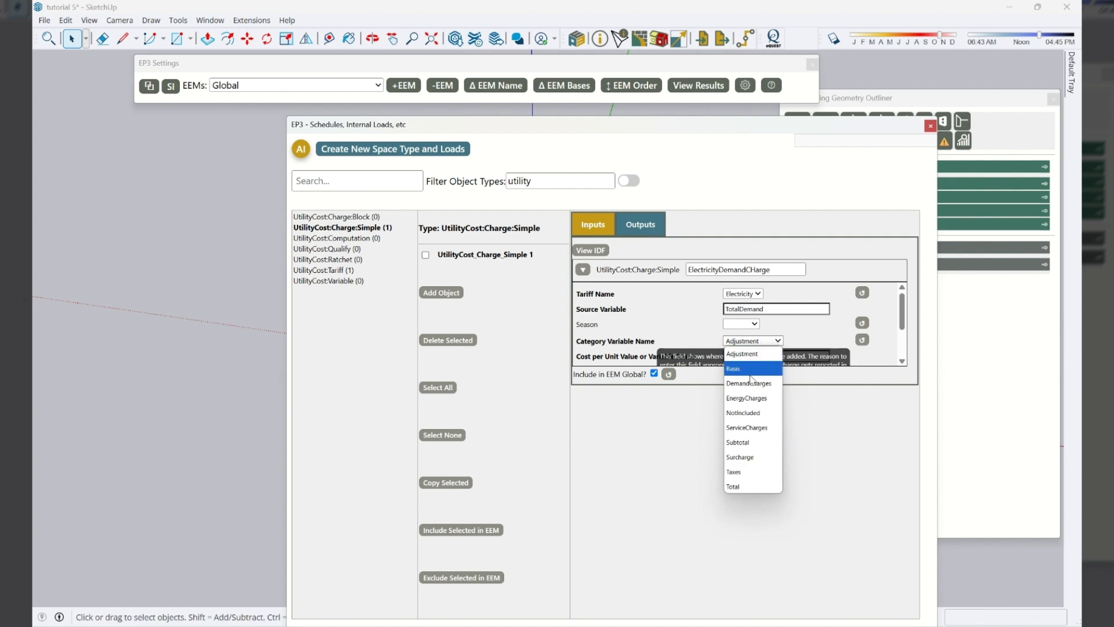
pyautogui.click(745, 383)
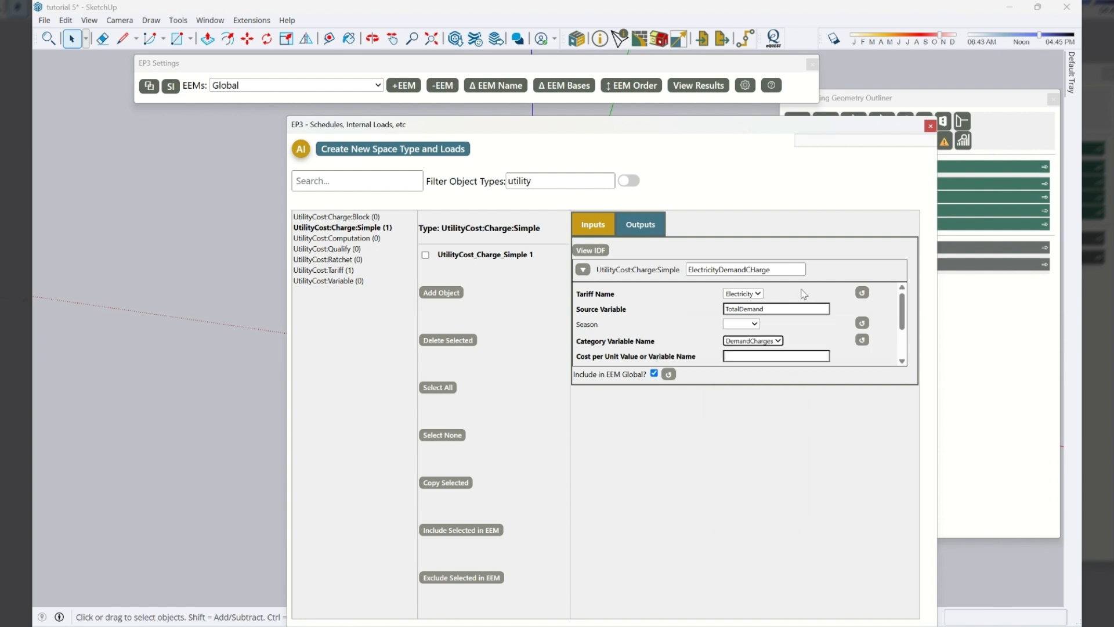
pyautogui.scroll(-1, 804, 294)
pyautogui.click(765, 299)
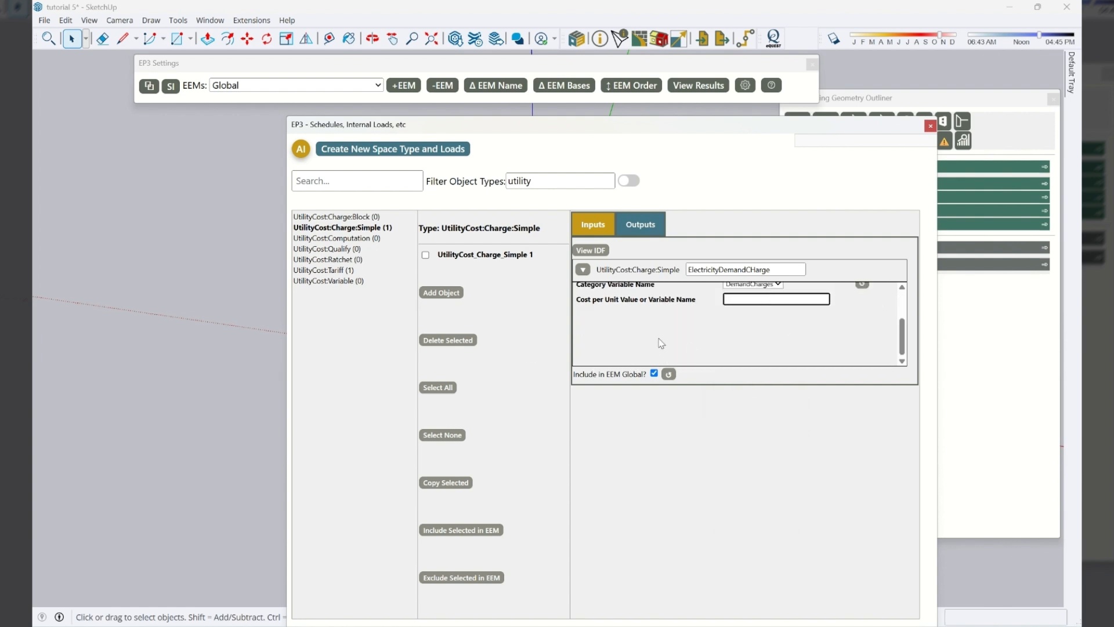
pyautogui.scroll(1, 661, 344)
pyautogui.write('15')
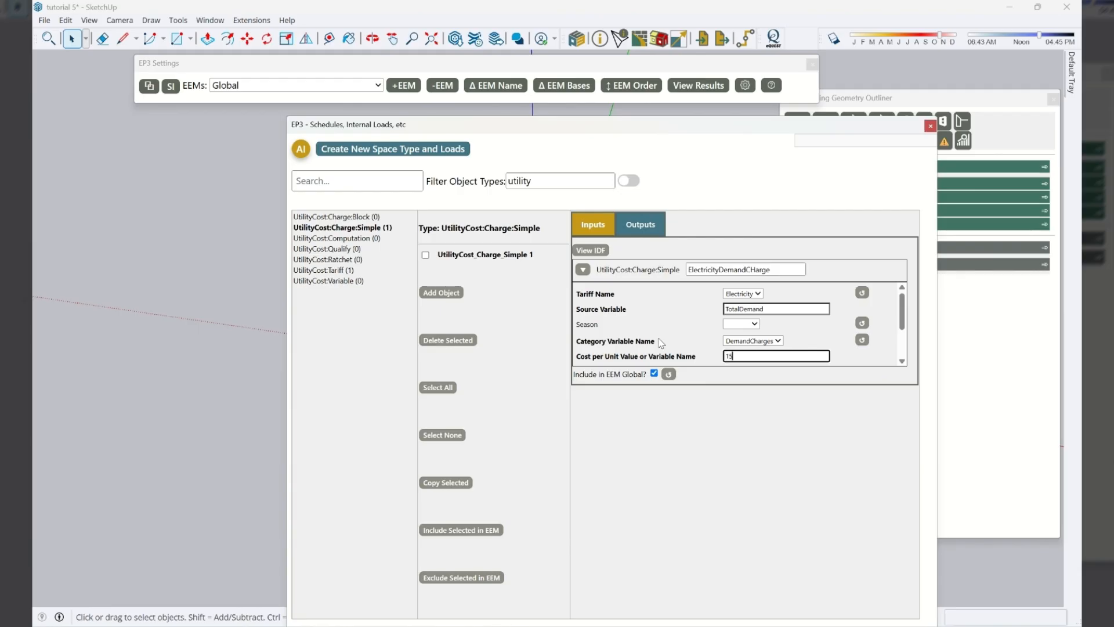
pyautogui.press('Tab')
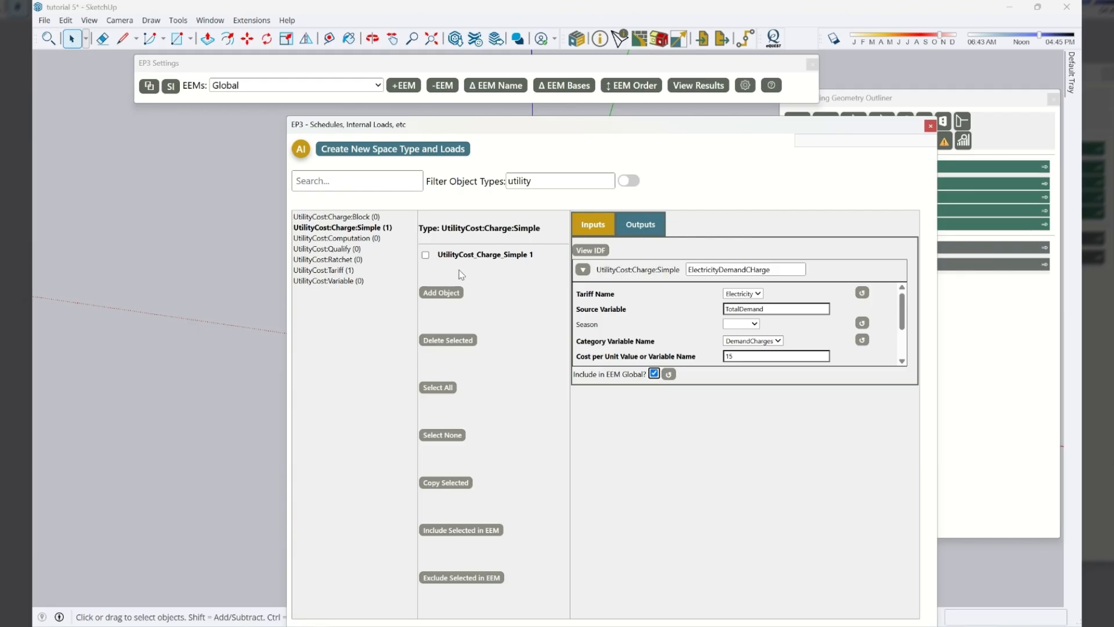
# Add a second UtilityCost:Charge:Simple object and name it ElectricityEnergyCharge
pyautogui.click(440, 293)
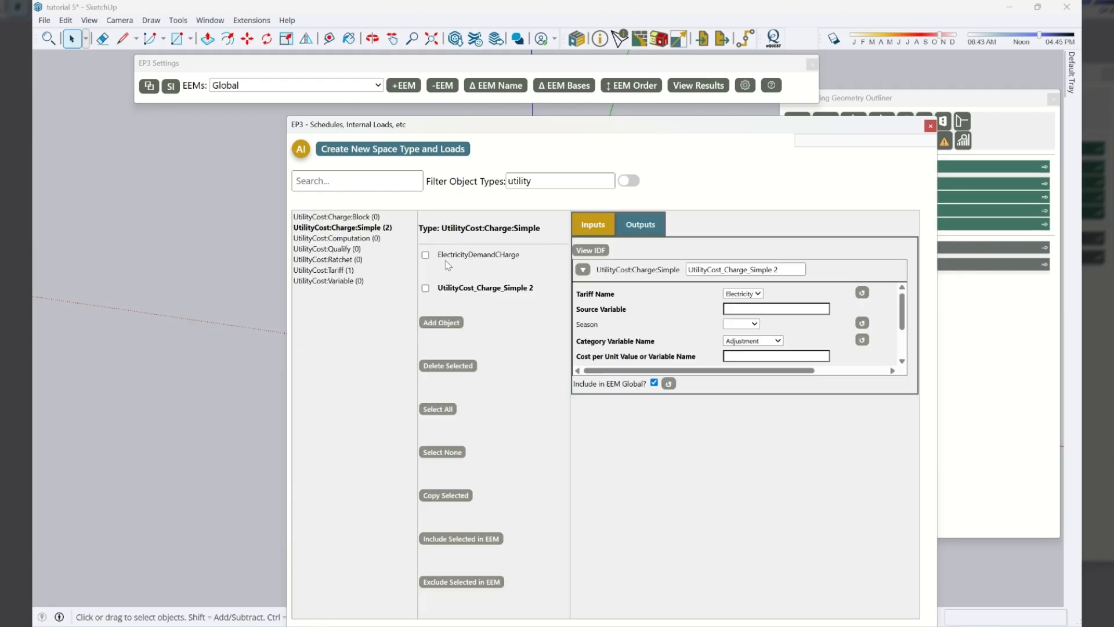
pyautogui.moveTo(784, 270); pyautogui.dragTo(561, 272)
pyautogui.write('E')
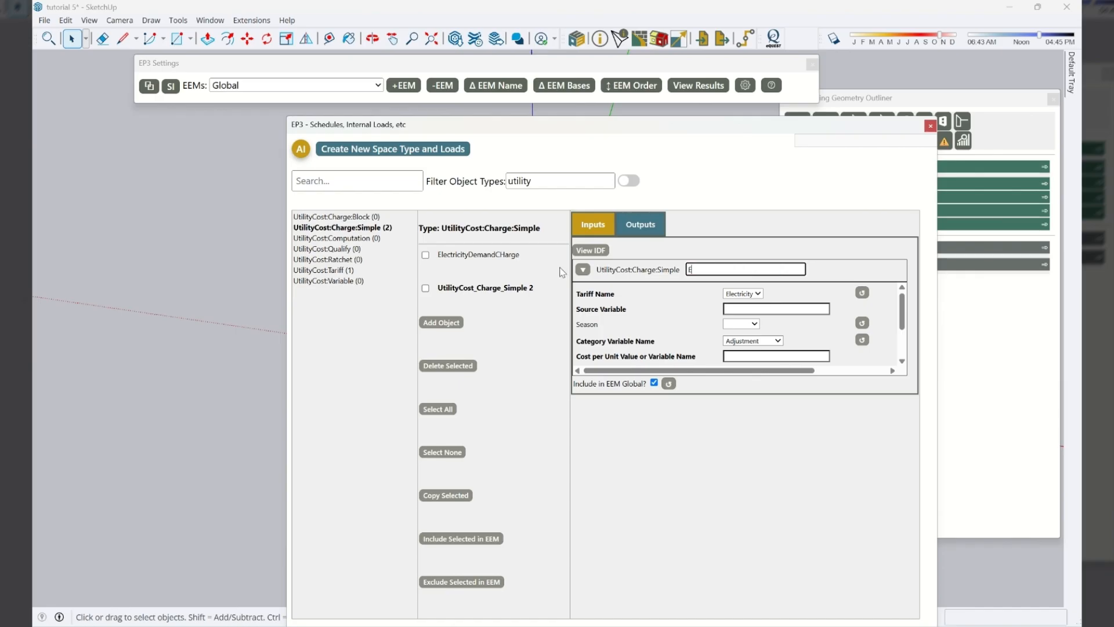
pyautogui.write('ityEnergyCharge')
pyautogui.press('Tab')
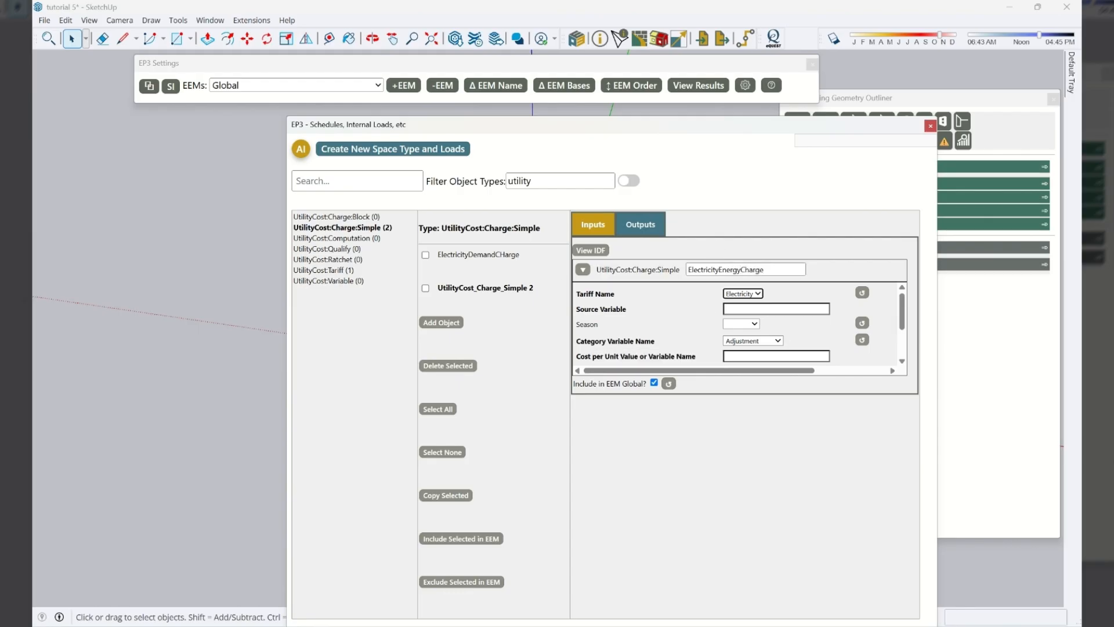
# Set the ElectricityEnergyCharge source variable to TotalEnergy, its category to EnergyCharges and its cost per unit to 0.2
pyautogui.press('Tab')
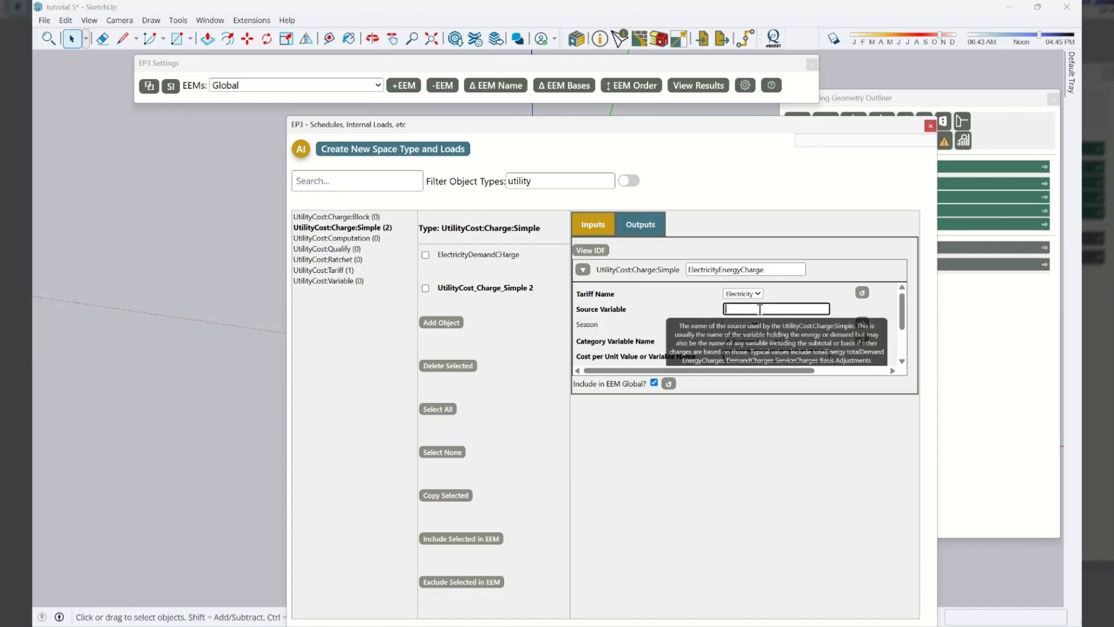
pyautogui.write('TotalEnergy')
pyautogui.click(768, 341)
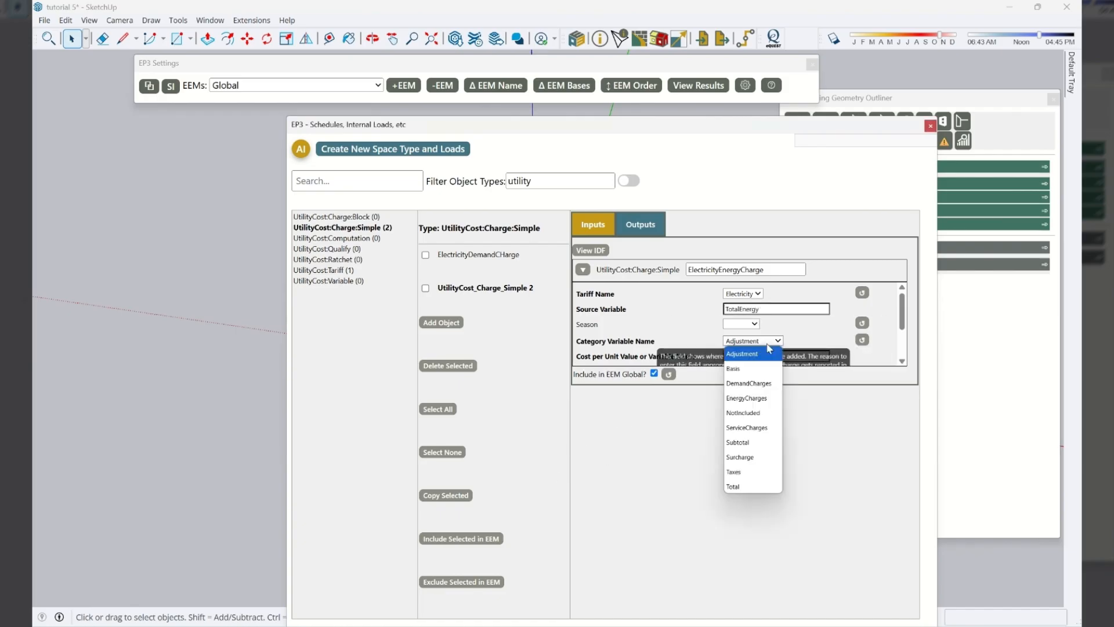
pyautogui.click(757, 399)
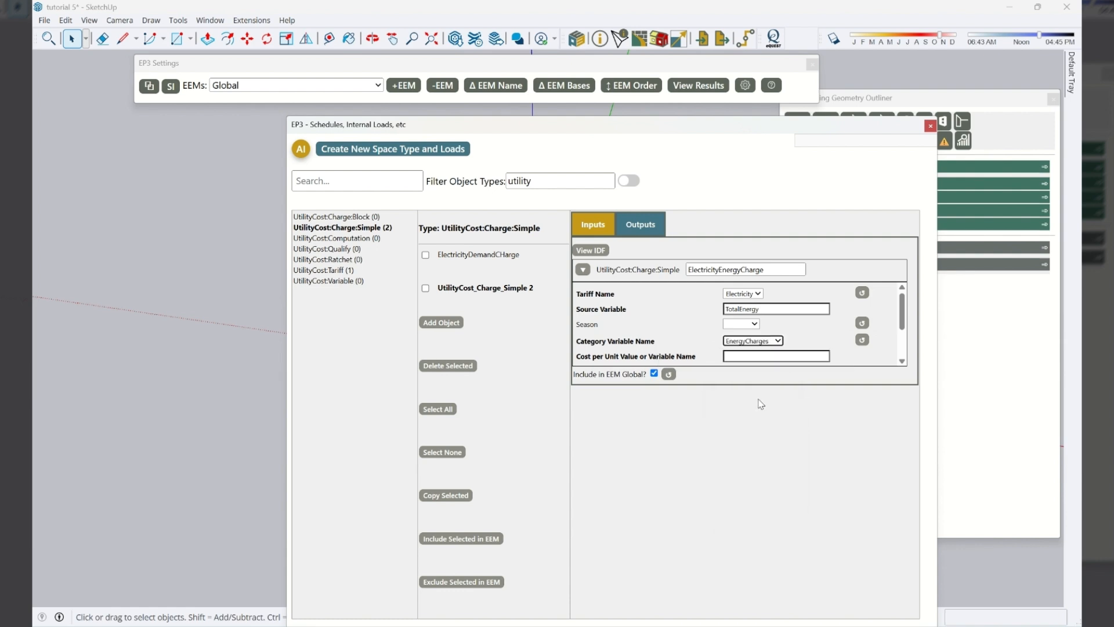
pyautogui.click(760, 356)
pyautogui.write('0.2')
pyautogui.press('Tab')
# Correct the capitalisation of the demand charge's name to ElectricityDemandCharge
pyautogui.click(476, 255)
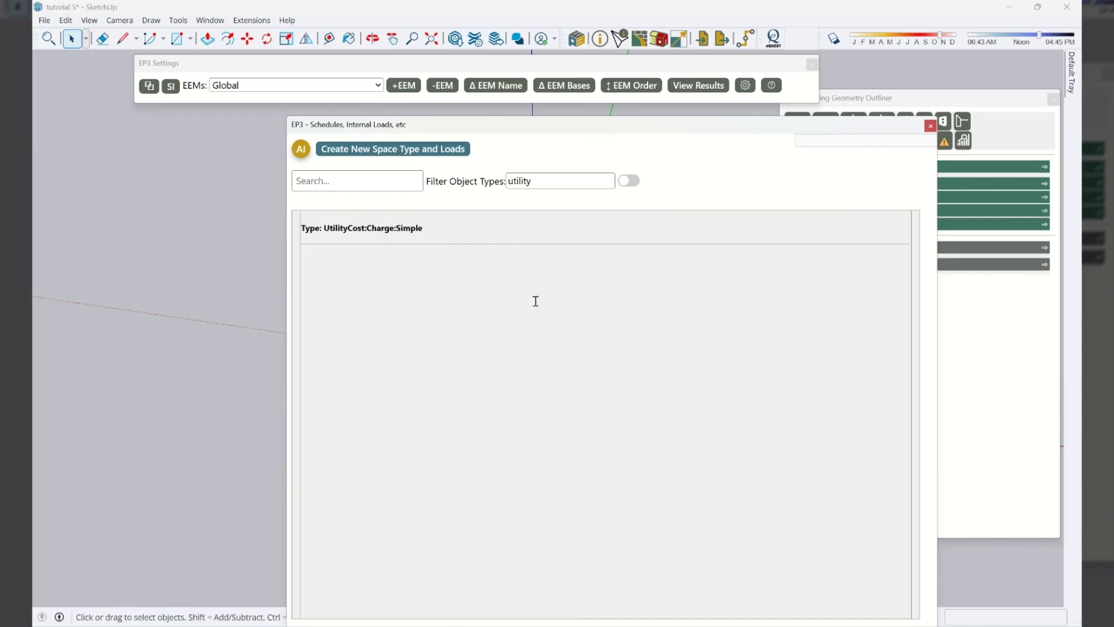
pyautogui.click(755, 270)
pyautogui.press('BackSpace')
pyautogui.write('harge')
pyautogui.press('Tab')
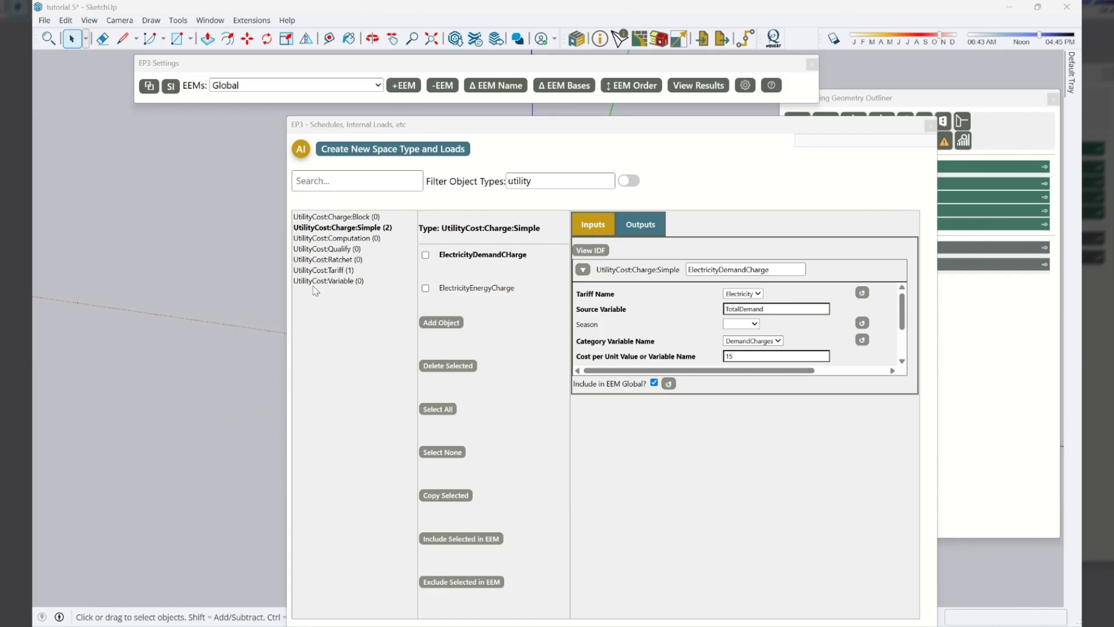
# Add a second UtilityCost:Tariff object and name it WaterTariff
pyautogui.click(331, 271)
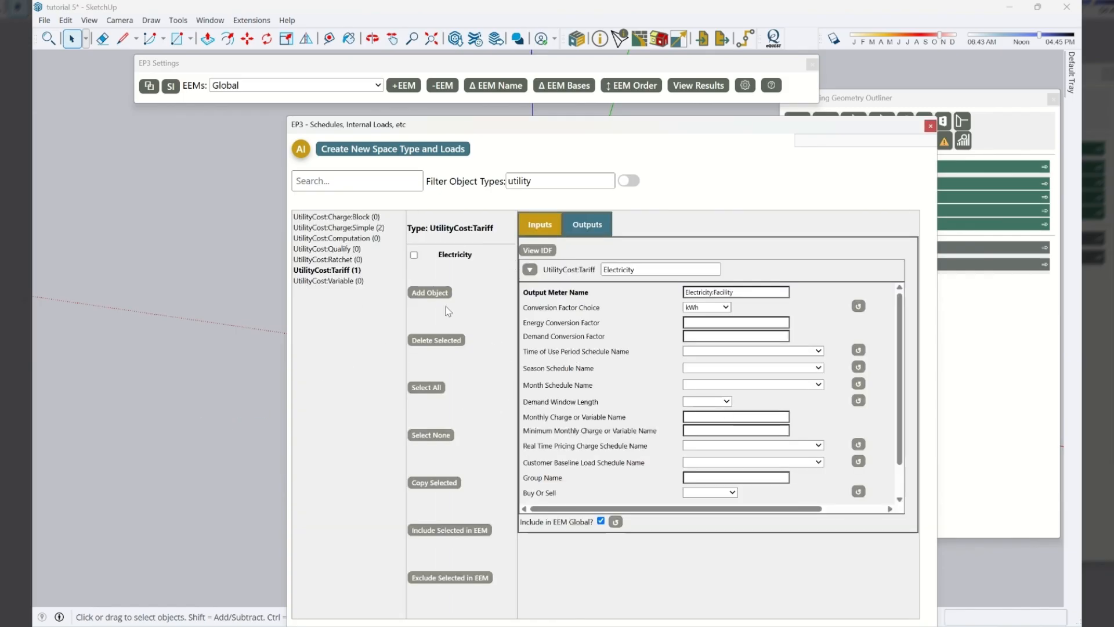
pyautogui.click(436, 290)
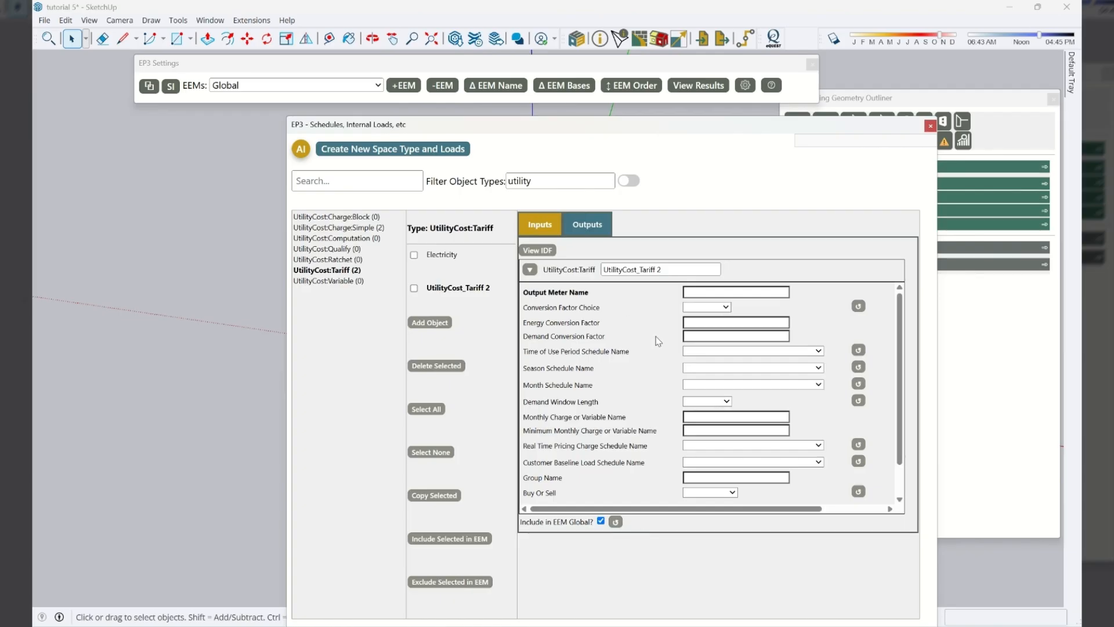
pyautogui.moveTo(688, 269); pyautogui.dragTo(509, 277)
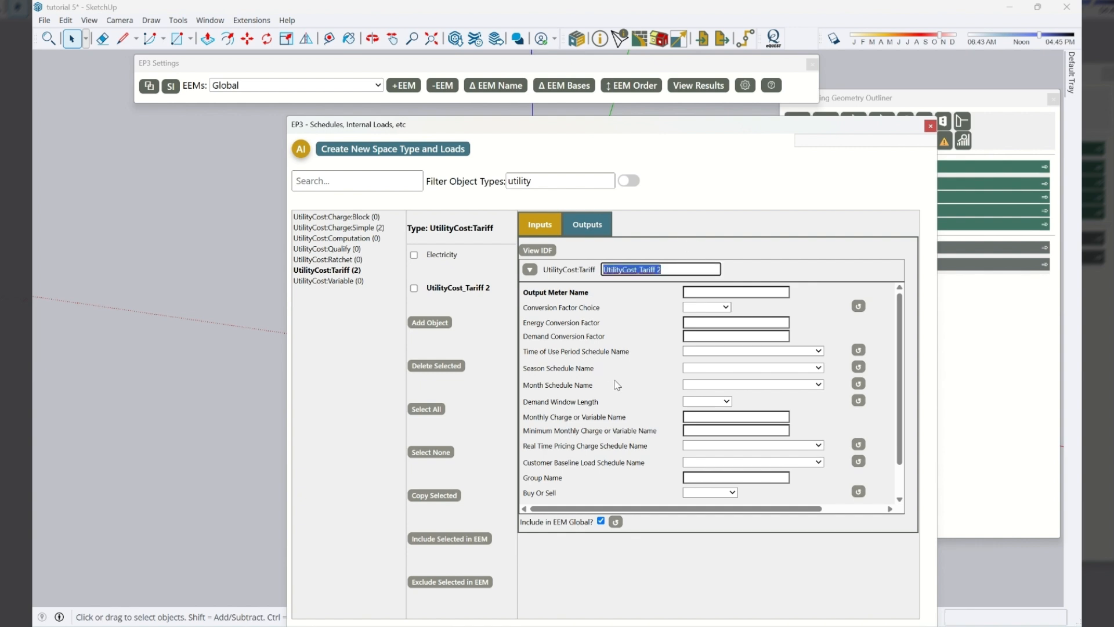
pyautogui.write('WaterTa')
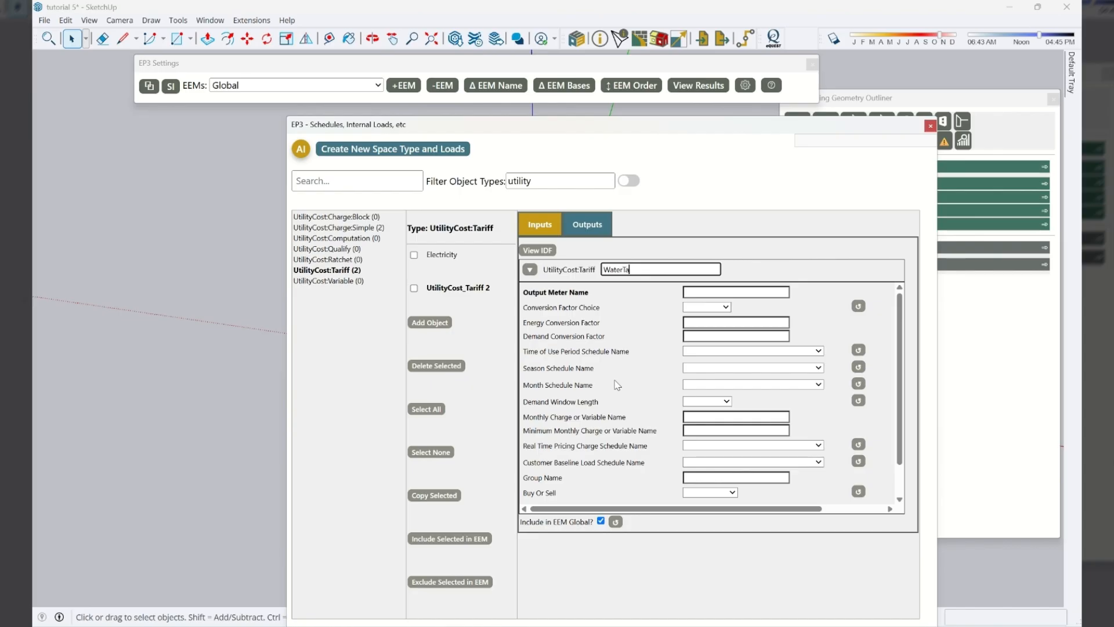
pyautogui.write('riff')
pyautogui.press('Tab')
# Set the WaterTariff output meter to Water:Facility and its conversion factor choice to m3
pyautogui.write('Water:Facility')
pyautogui.press('Tab')
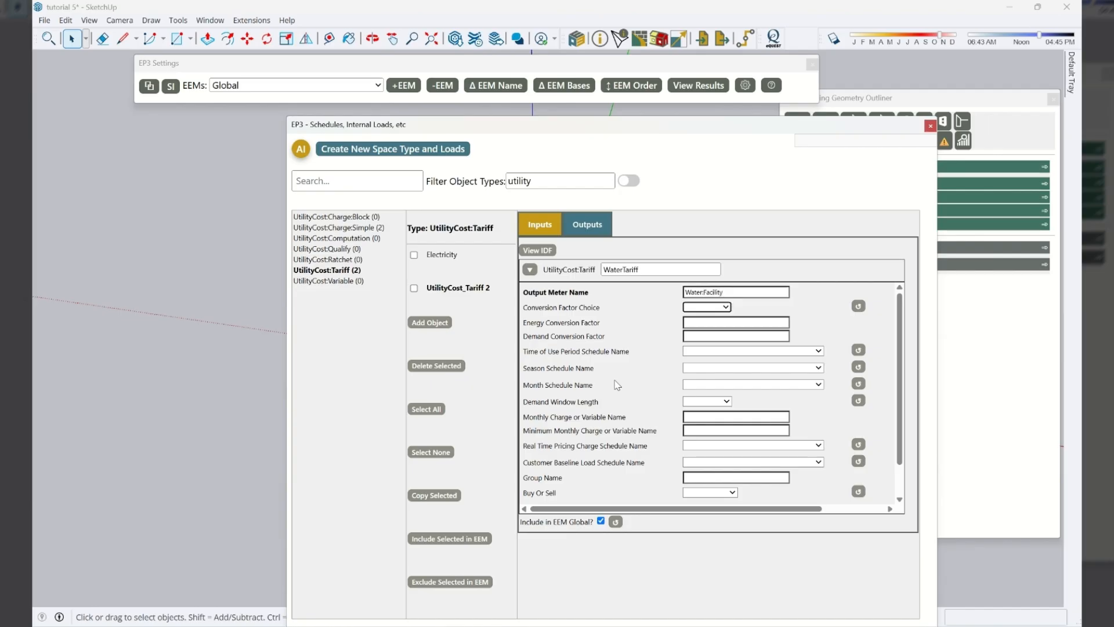
pyautogui.click(693, 307)
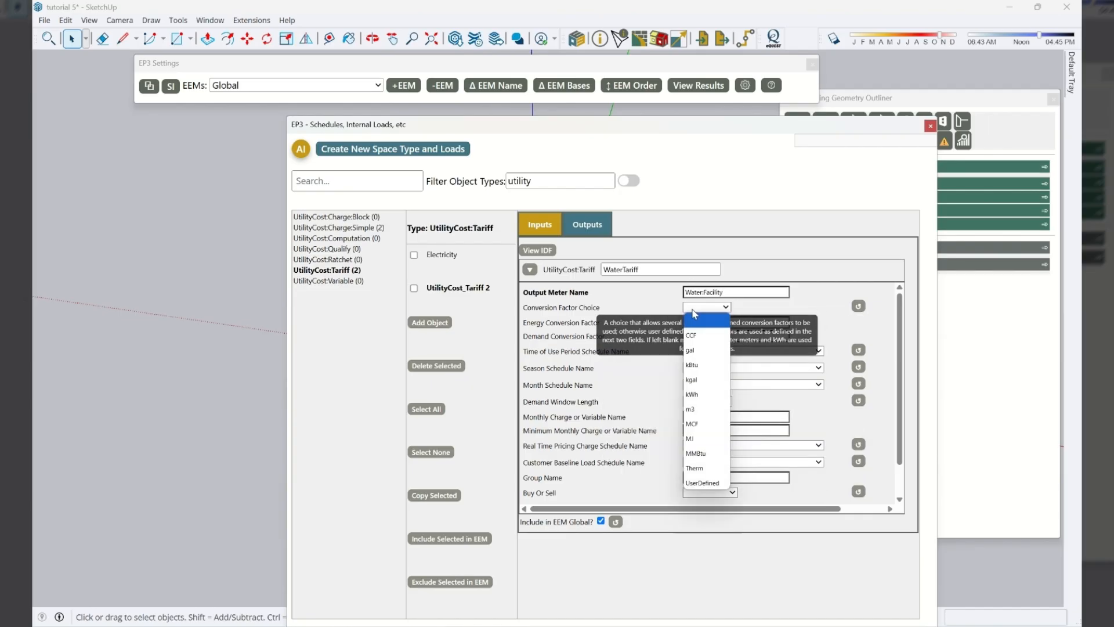
pyautogui.click(704, 409)
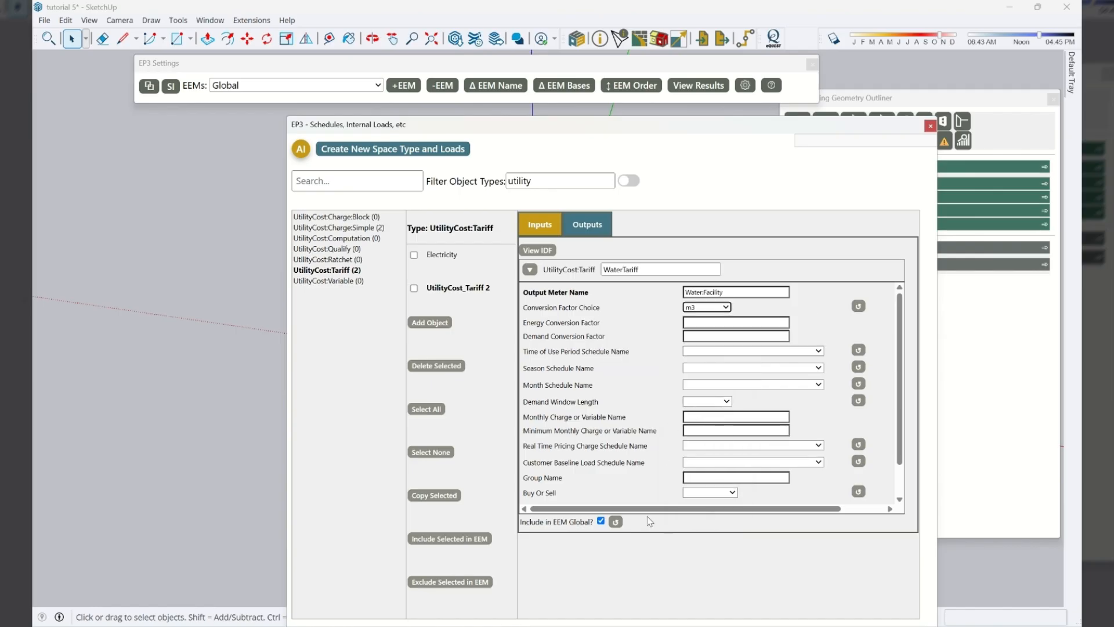
pyautogui.scroll(-1, 645, 397)
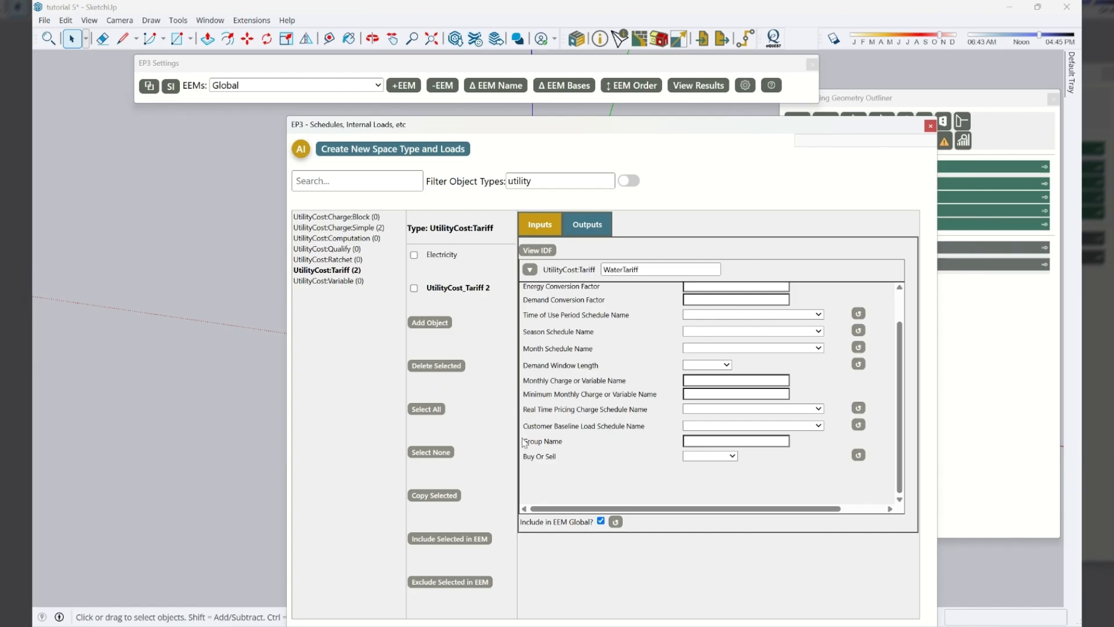
# Add a third UtilityCost:Charge:Simple object and name it WaterUsageCharge
pyautogui.scroll(1, 733, 492)
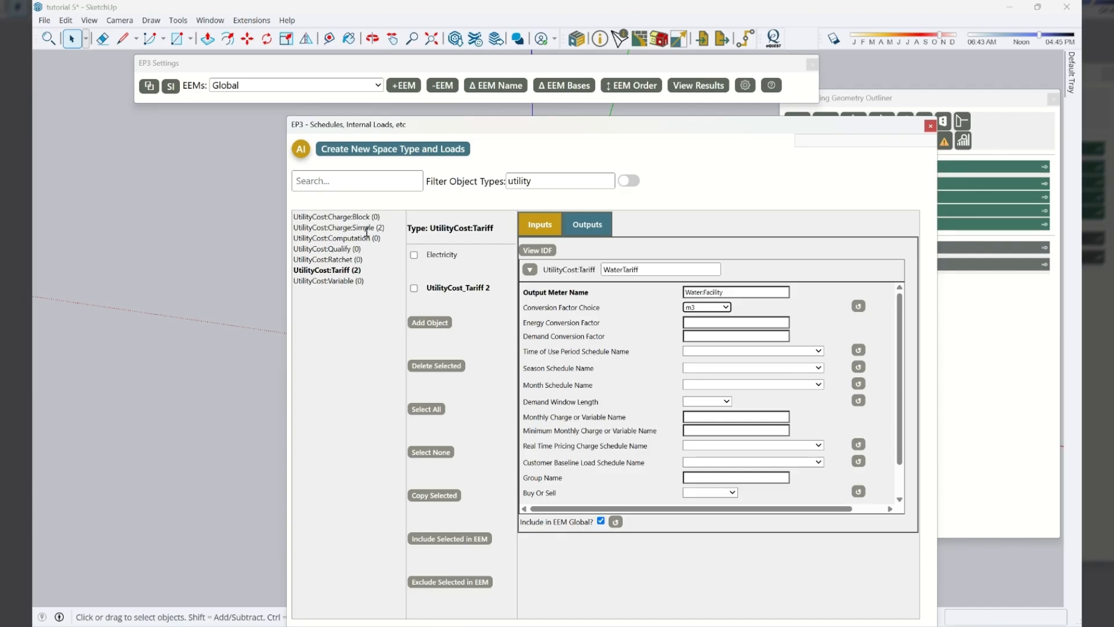
pyautogui.click(345, 229)
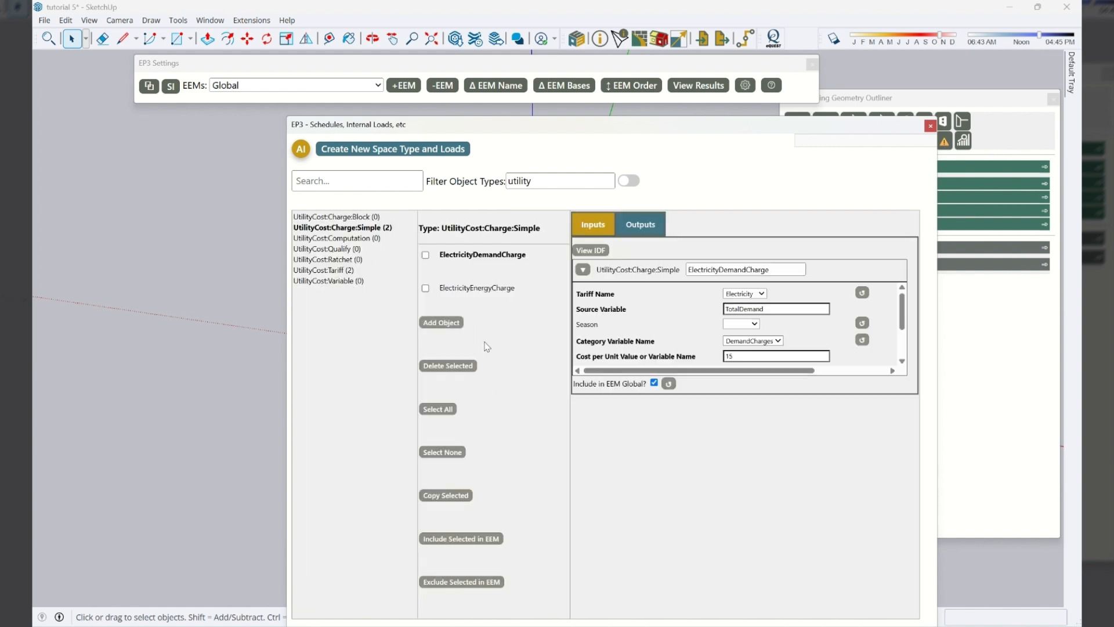
pyautogui.click(442, 322)
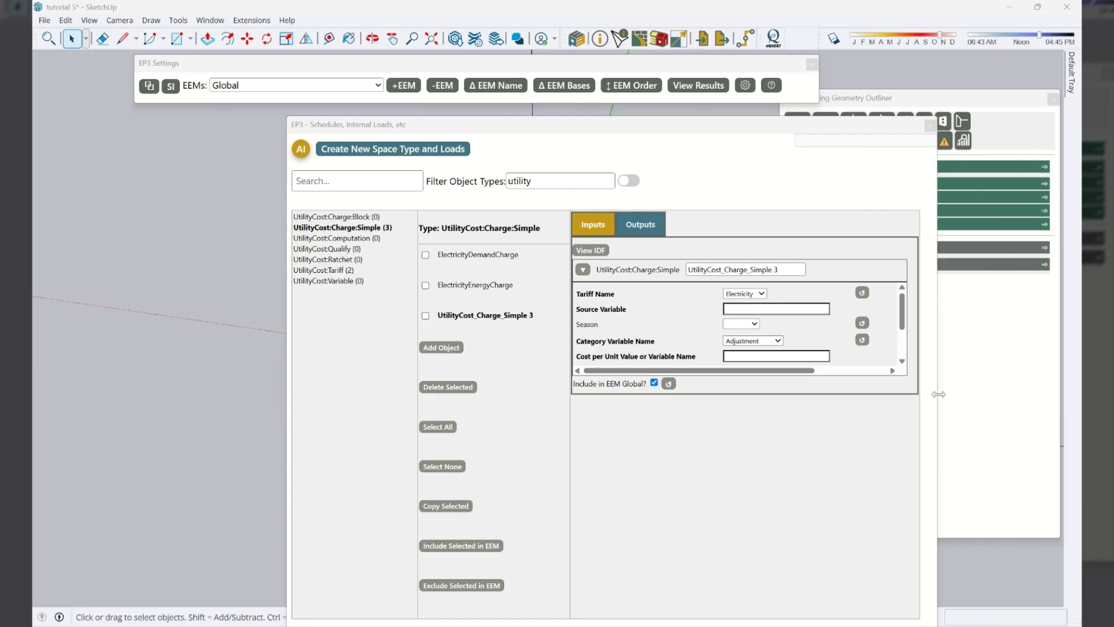
pyautogui.moveTo(793, 269); pyautogui.dragTo(548, 269)
pyautogui.write('WaterEnergy')
pyautogui.press('BackSpace')
pyautogui.press('BackSpace')
pyautogui.press('BackSpace')
pyautogui.press('BackSpace')
pyautogui.press('BackSpace')
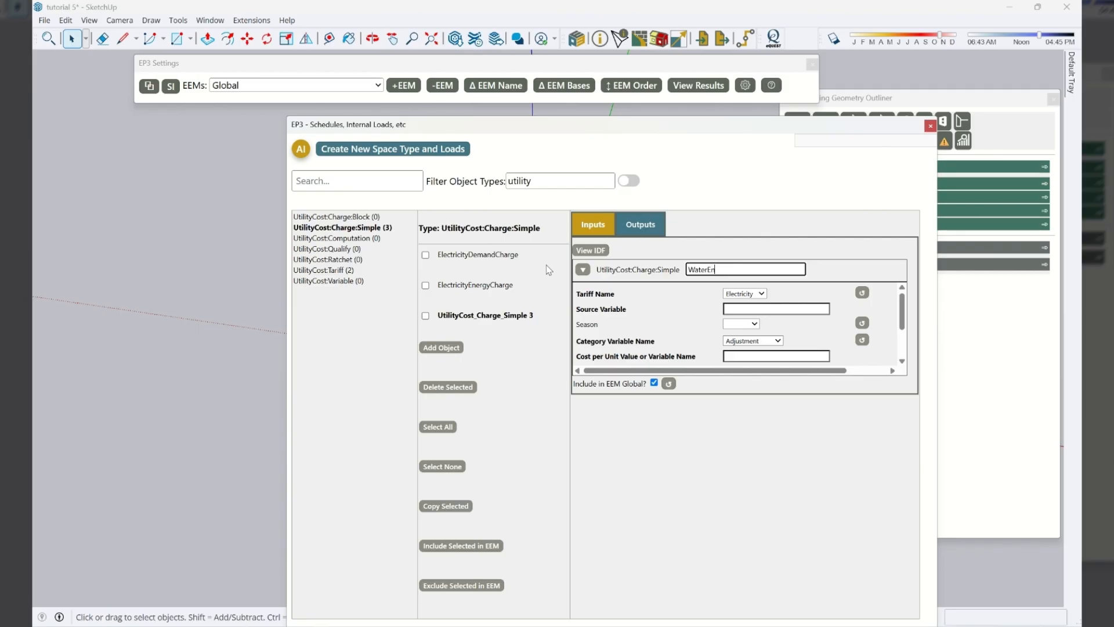
pyautogui.write('UsageCharge')
pyautogui.press('Tab')
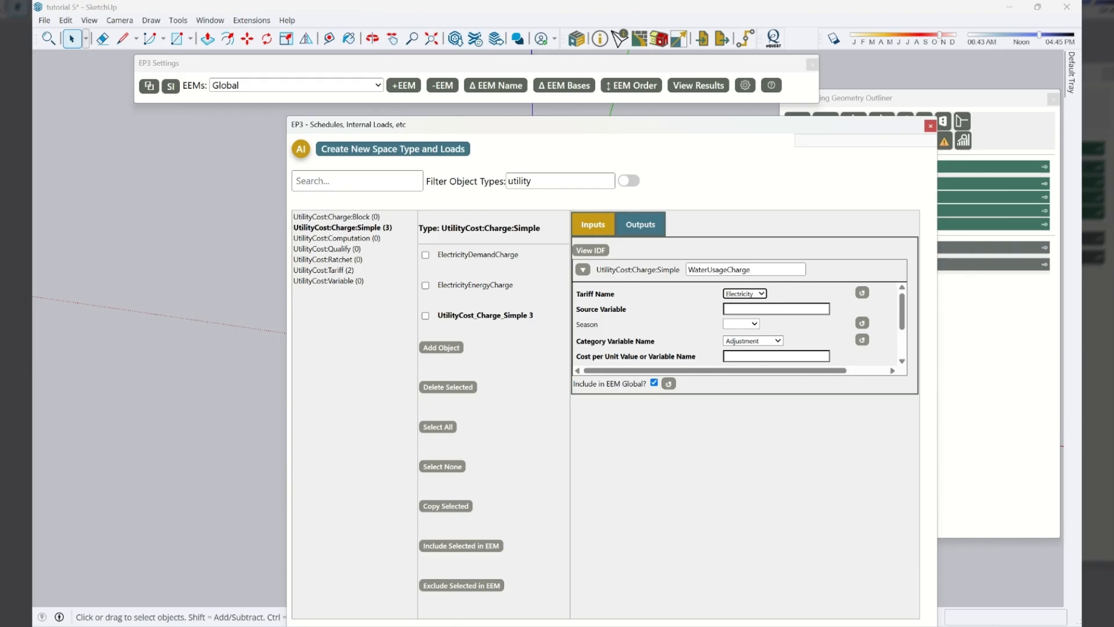
# Assign the WaterUsageCharge to the WaterTariff and set its source variable to TotalEnergy
pyautogui.click(761, 294)
pyautogui.click(741, 320)
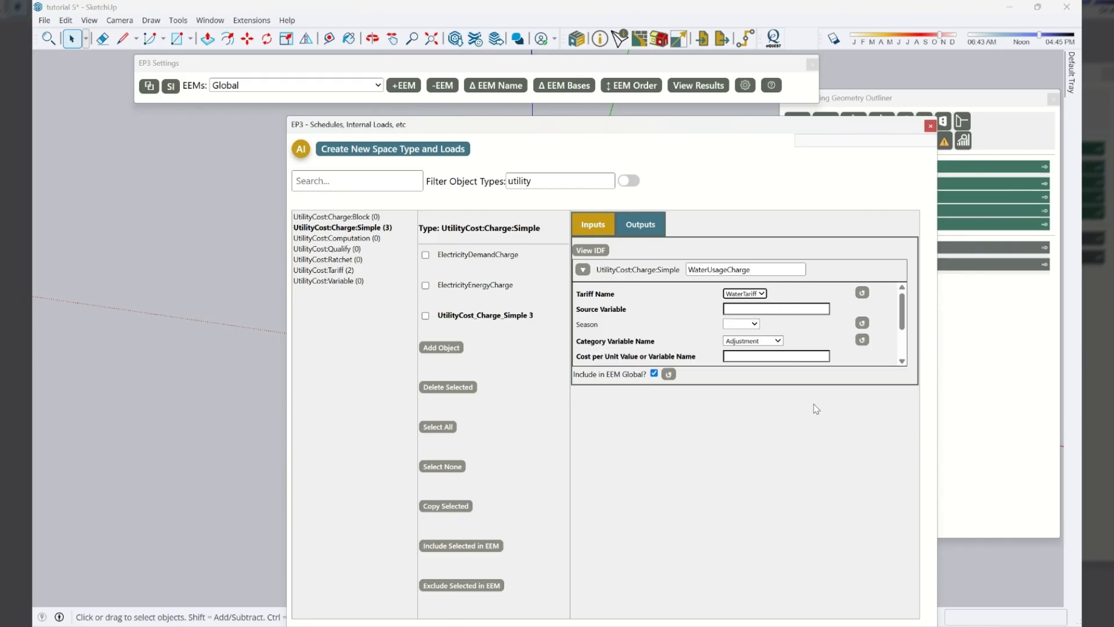
pyautogui.click(755, 310)
pyautogui.write('TotalEnergy')
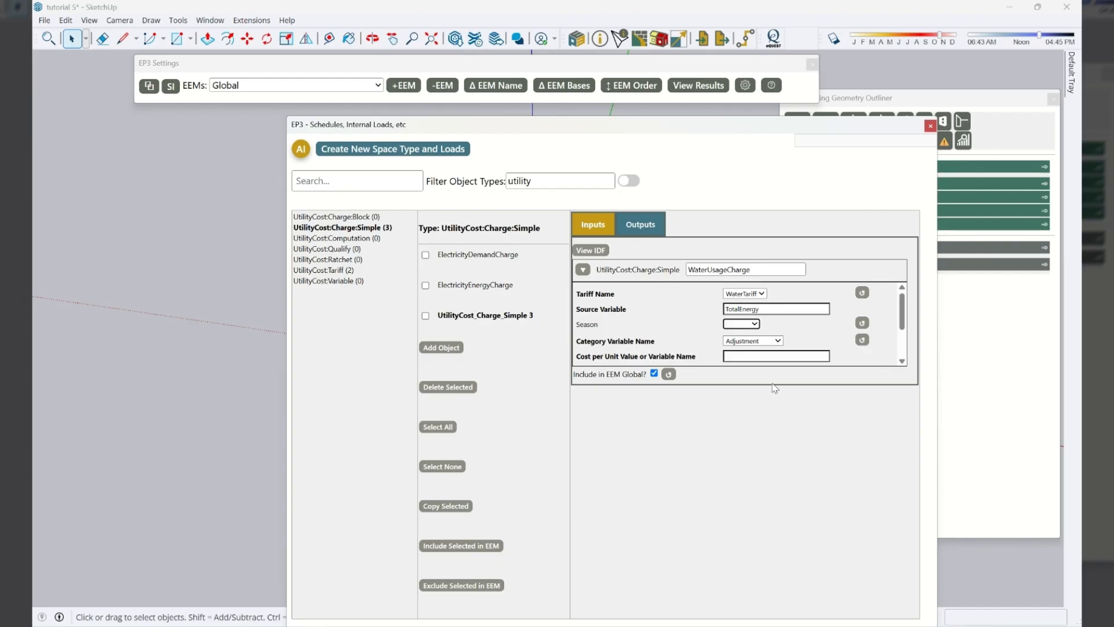
# Set the WaterUsageCharge category to EnergyCharges and its cost per unit to 4.5, and close the object editor
pyautogui.click(762, 343)
pyautogui.press('e')
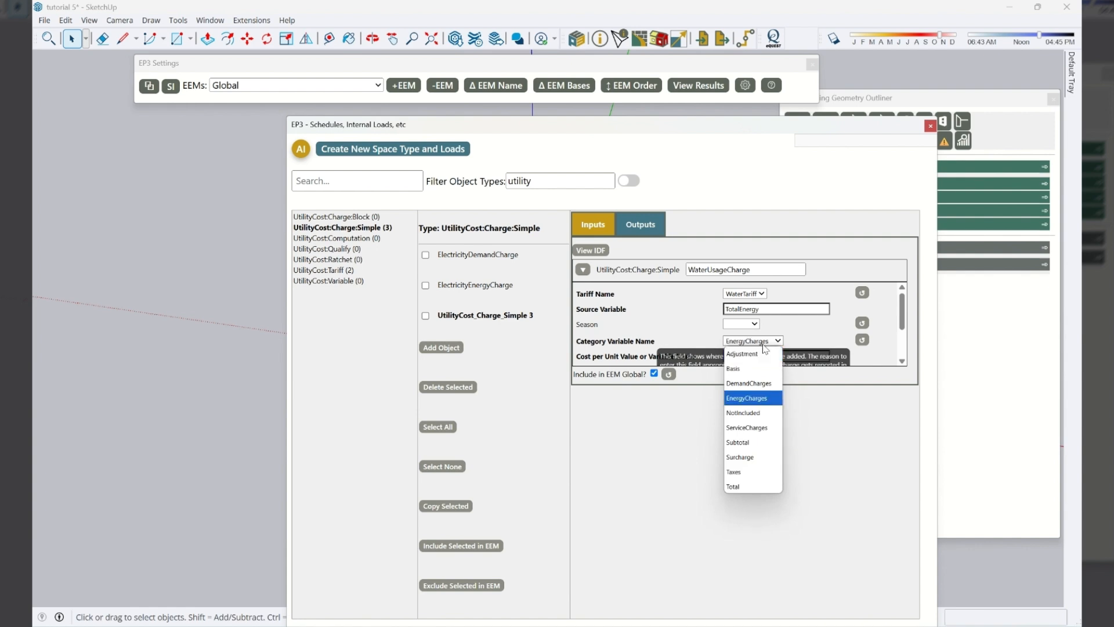
pyautogui.press('Return')
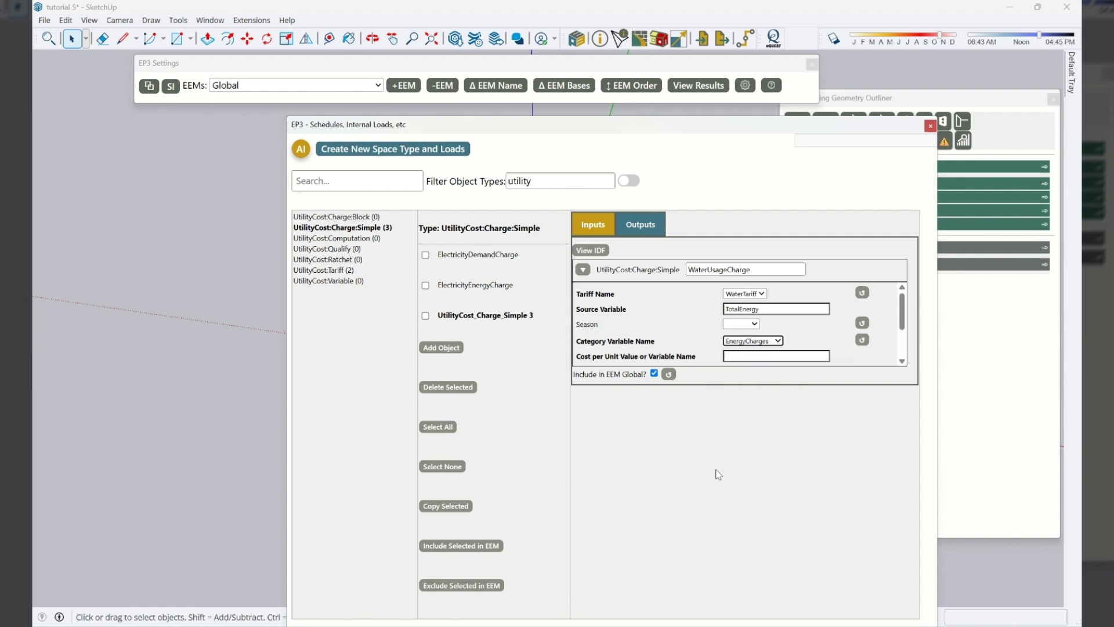
pyautogui.click(737, 357)
pyautogui.write('4.5')
pyautogui.press('Tab')
pyautogui.click(703, 459)
pyautogui.click(489, 317)
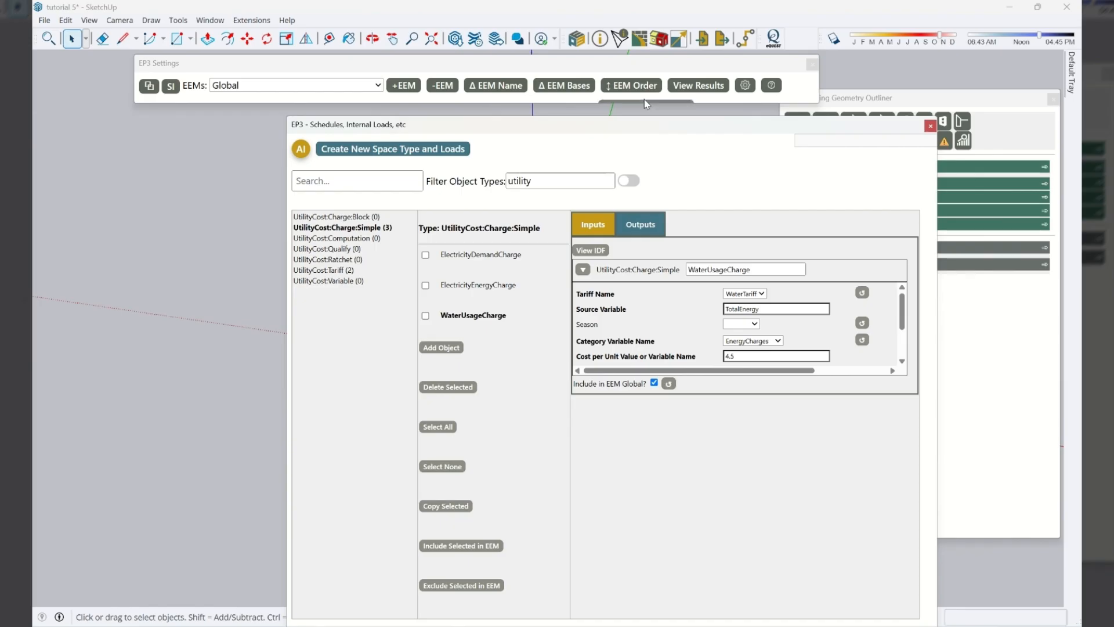
pyautogui.click(929, 125)
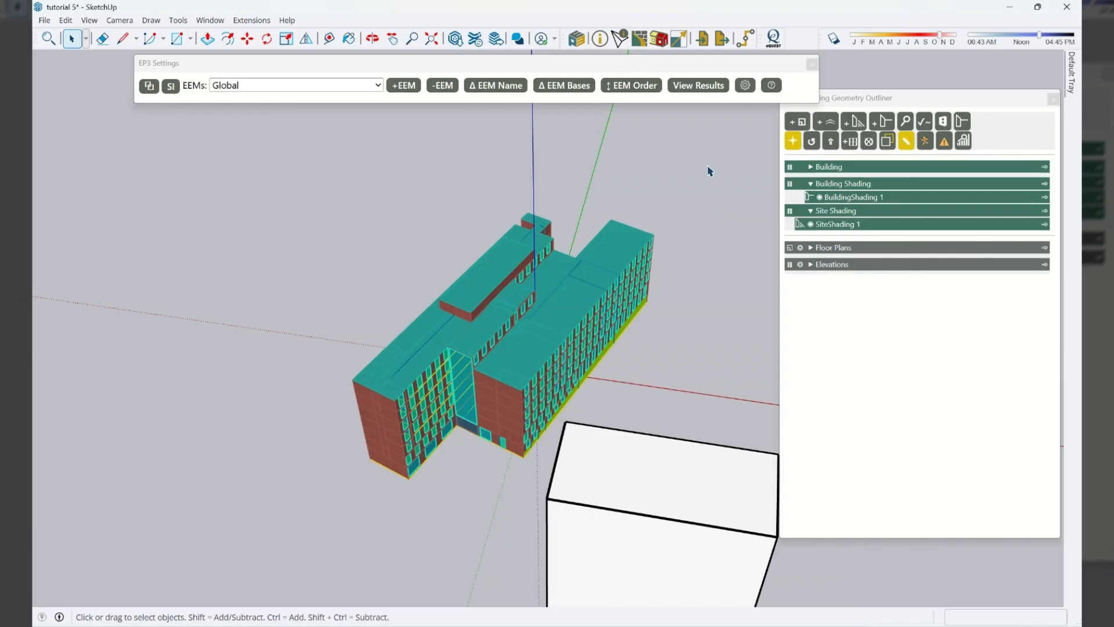
# Simulate the eight NS Axis and EW Axis EEMs, covering the Building, Louvers, Baseline Glazing and Baseline Glazing Louvers variants
pyautogui.click(722, 38)
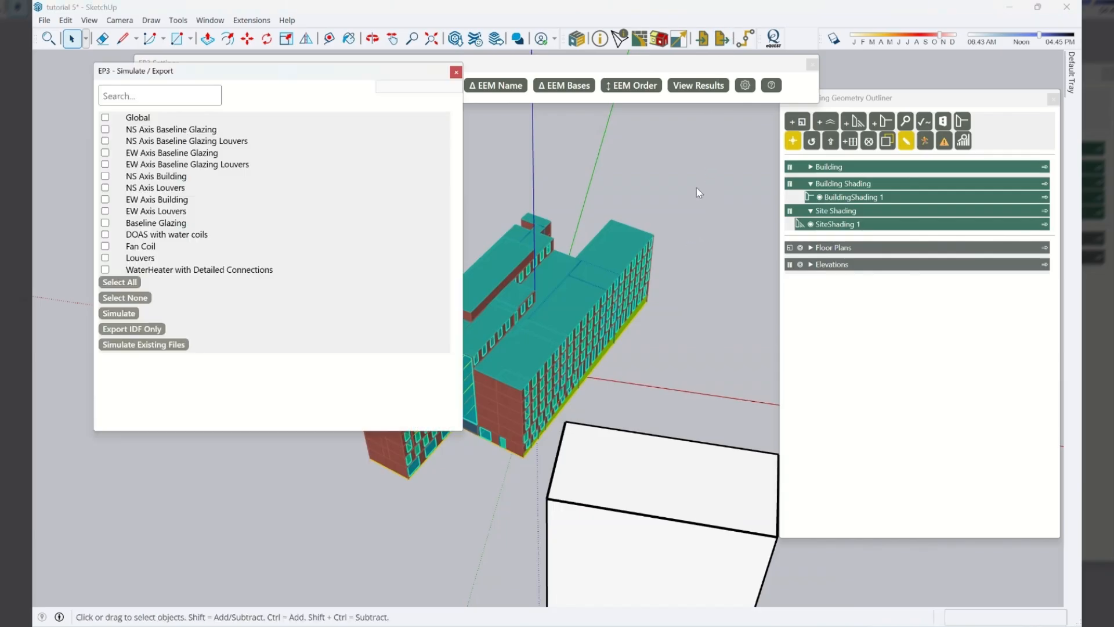
pyautogui.click(105, 128)
pyautogui.click(105, 141)
pyautogui.click(105, 152)
pyautogui.click(105, 163)
pyautogui.click(105, 175)
pyautogui.click(105, 187)
pyautogui.click(105, 199)
pyautogui.click(105, 210)
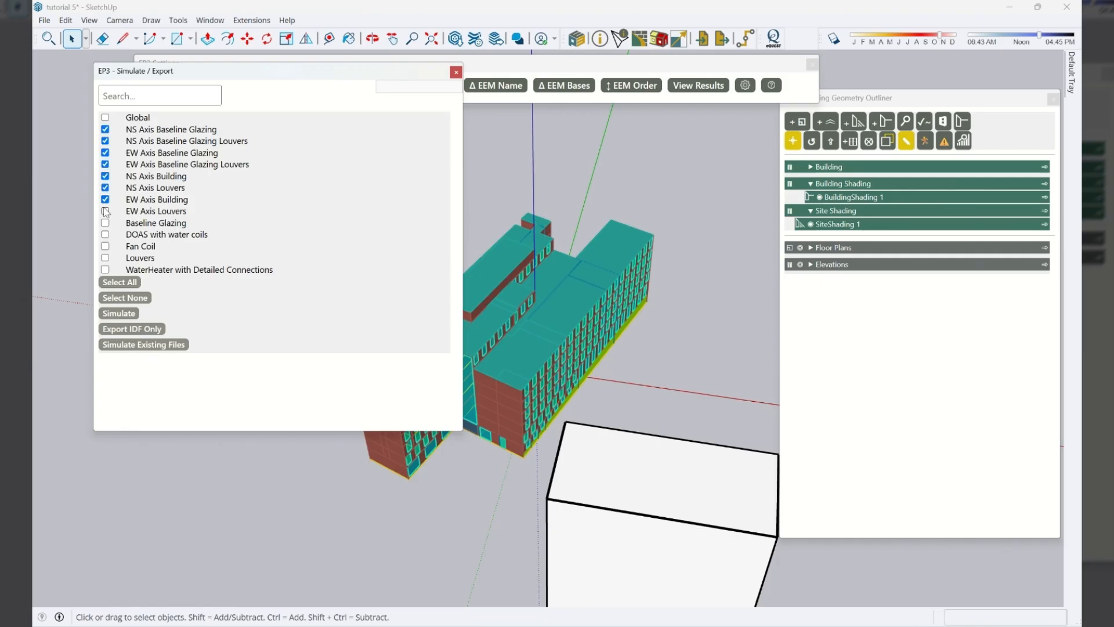
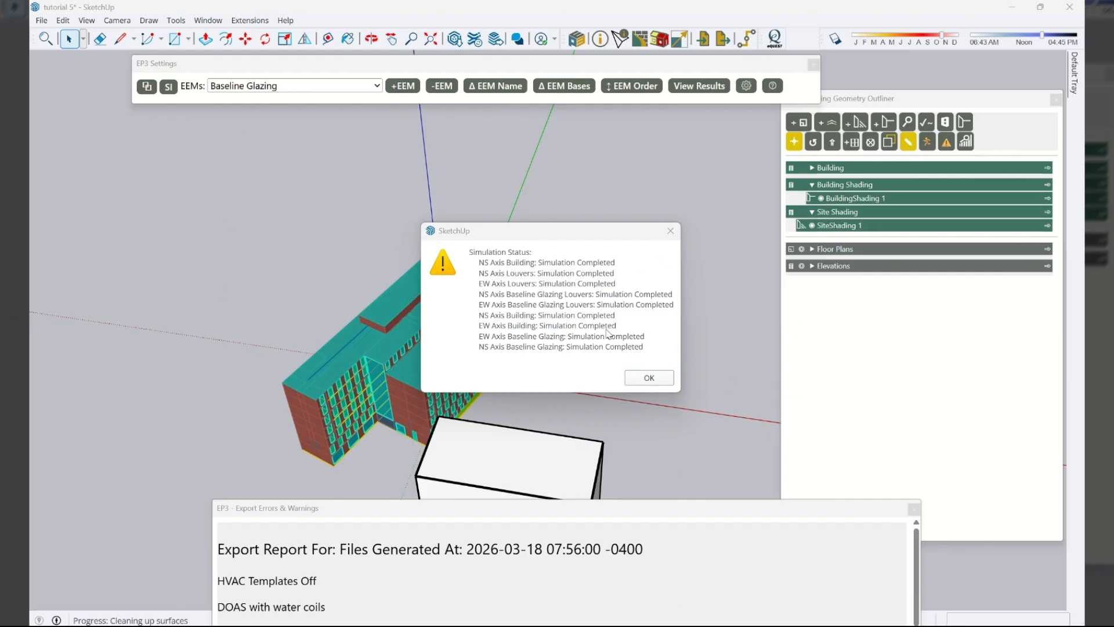
pyautogui.click(649, 378)
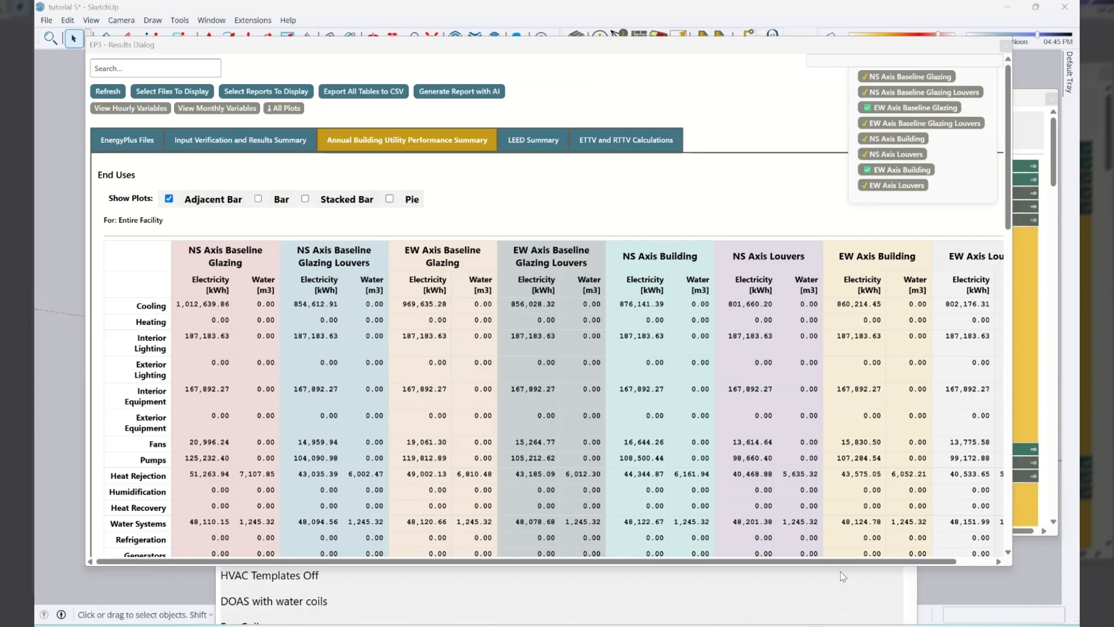
# Compare the annual End Uses table and electricity bar plot across all simulated EEMs, including cooling and heat rejection
pyautogui.moveTo(901, 114)
pyautogui.scroll(-1, 464, 307)
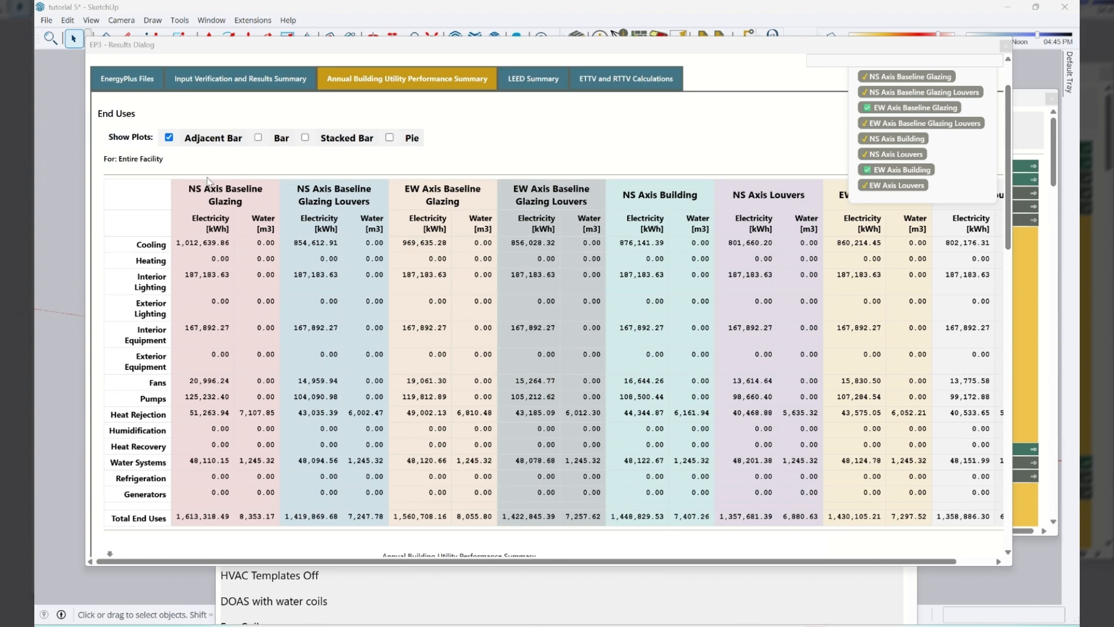
pyautogui.scroll(-5, 435, 213)
pyautogui.scroll(-1, 420, 272)
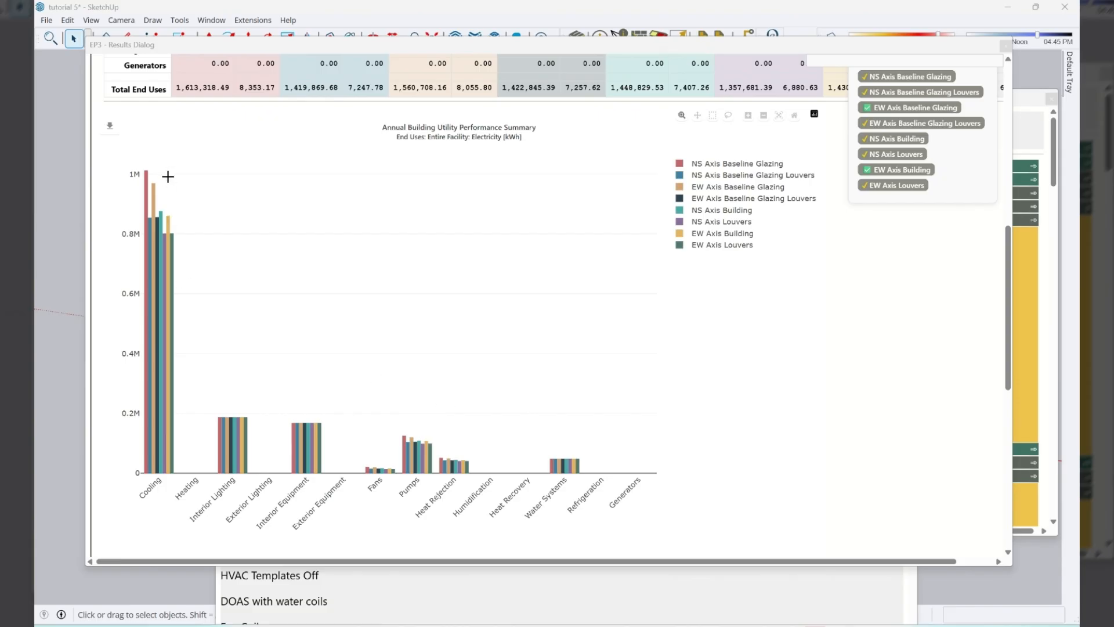
pyautogui.moveTo(155, 198)
pyautogui.moveTo(429, 448)
pyautogui.scroll(4, 752, 450)
pyautogui.scroll(2, 751, 451)
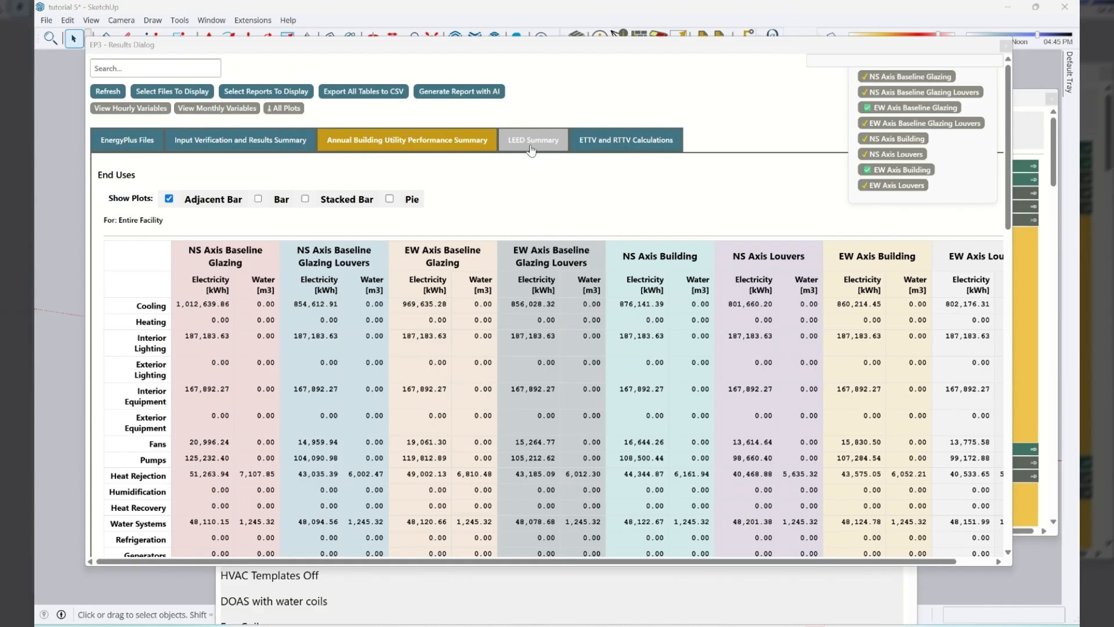
# Browse the list of selectable result reports and close it without changing the selection
pyautogui.click(267, 92)
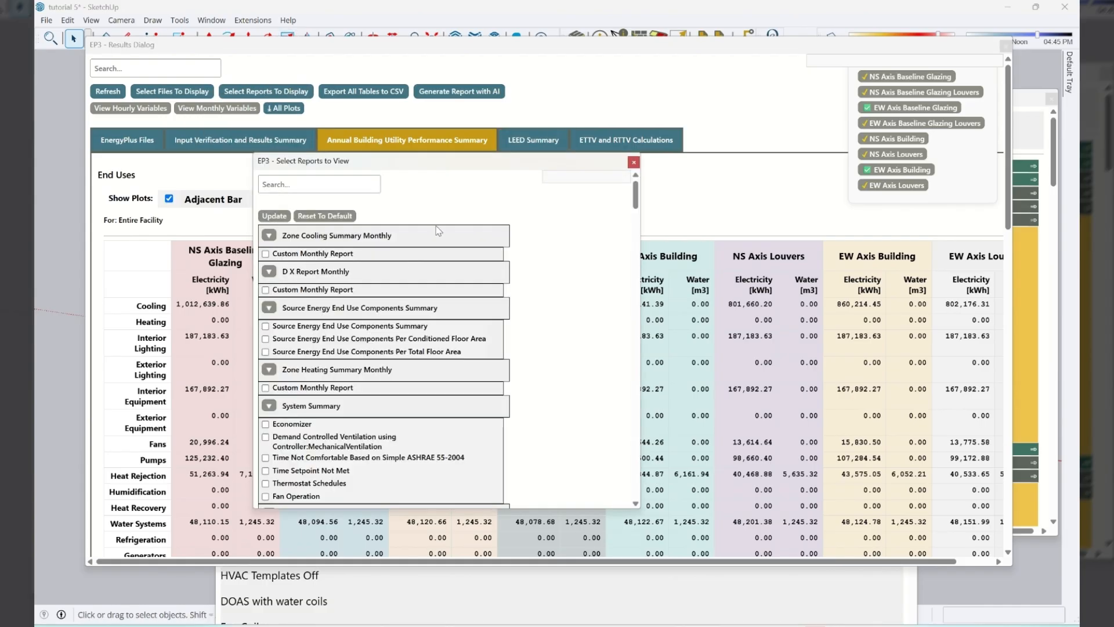
pyautogui.moveTo(635, 195); pyautogui.dragTo(624, 230)
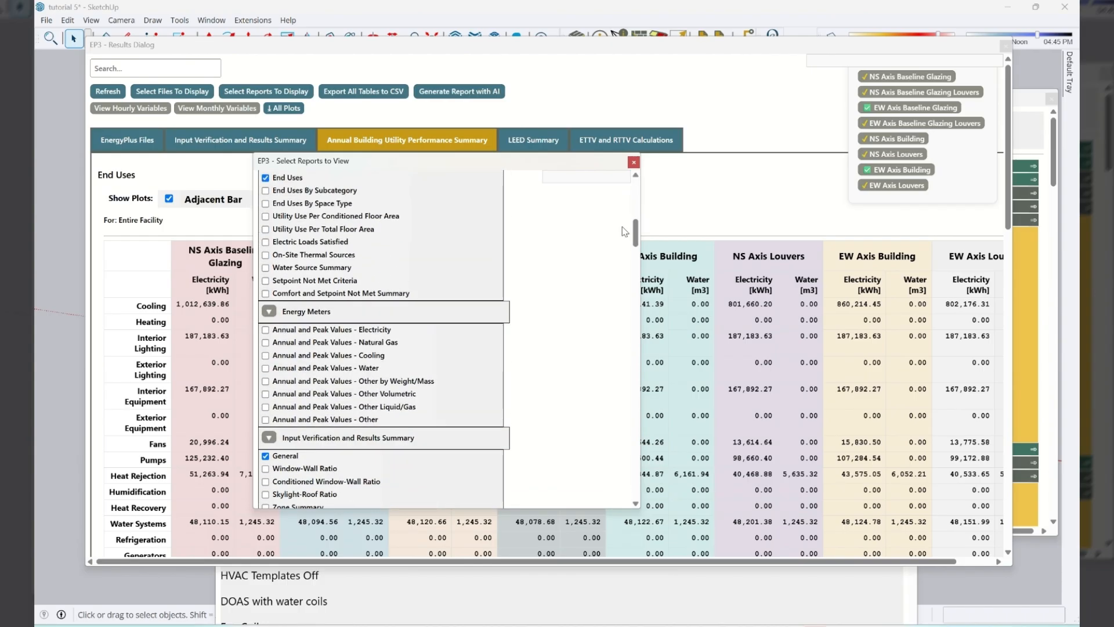
pyautogui.scroll(-2, 627, 249)
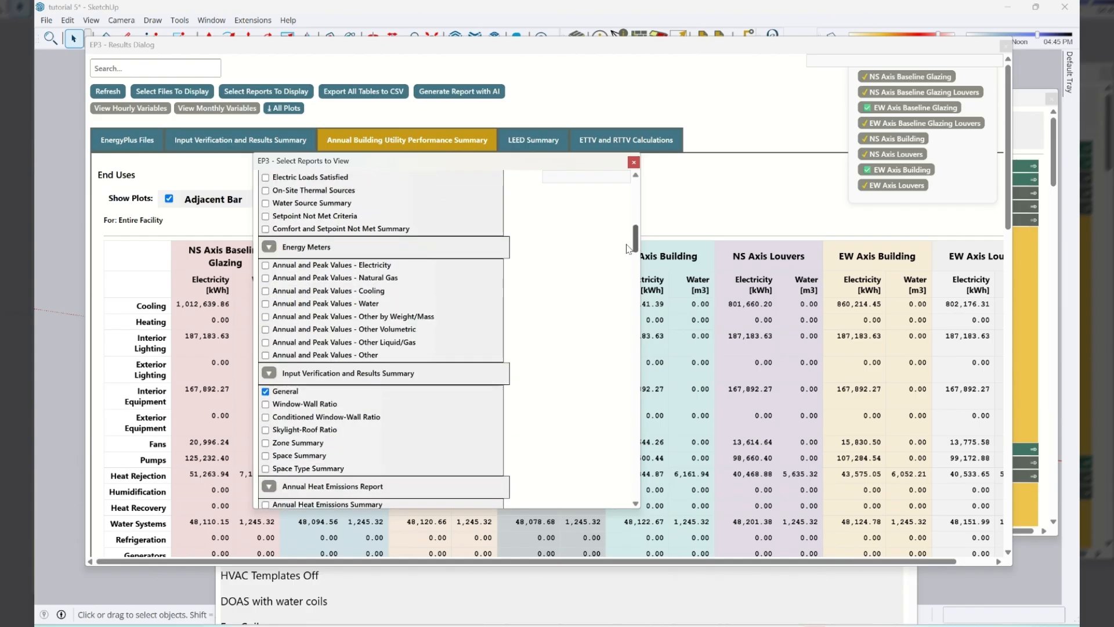
pyautogui.scroll(-5, 627, 249)
pyautogui.click(633, 162)
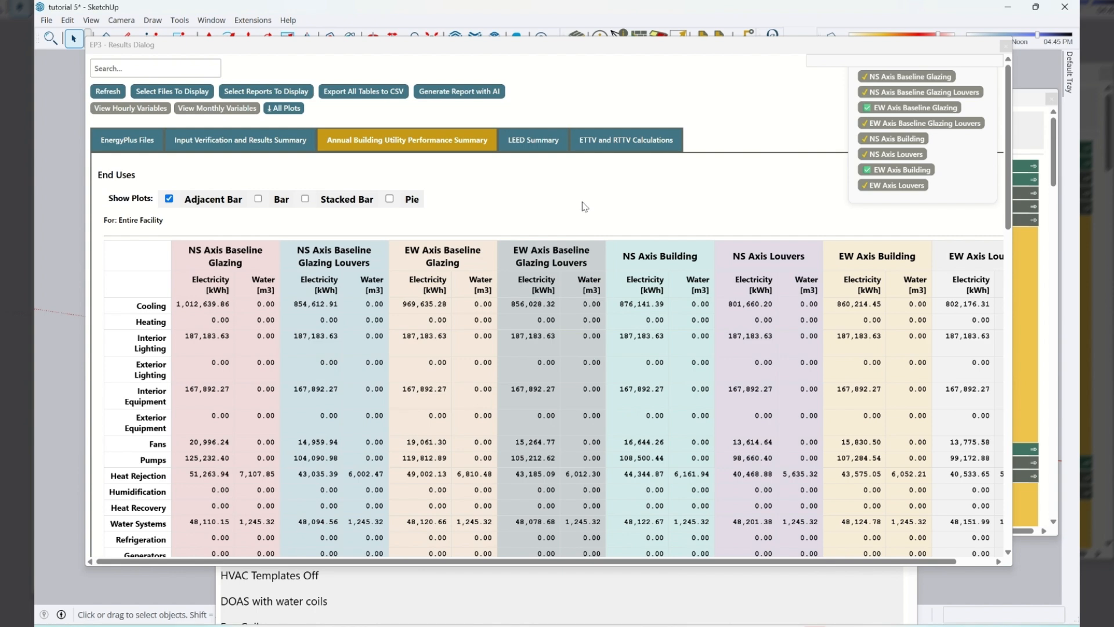
# Examine the LEED Summary's unmet load hours and the Energy Cost Summary table and plots across the EEMs
pyautogui.click(524, 146)
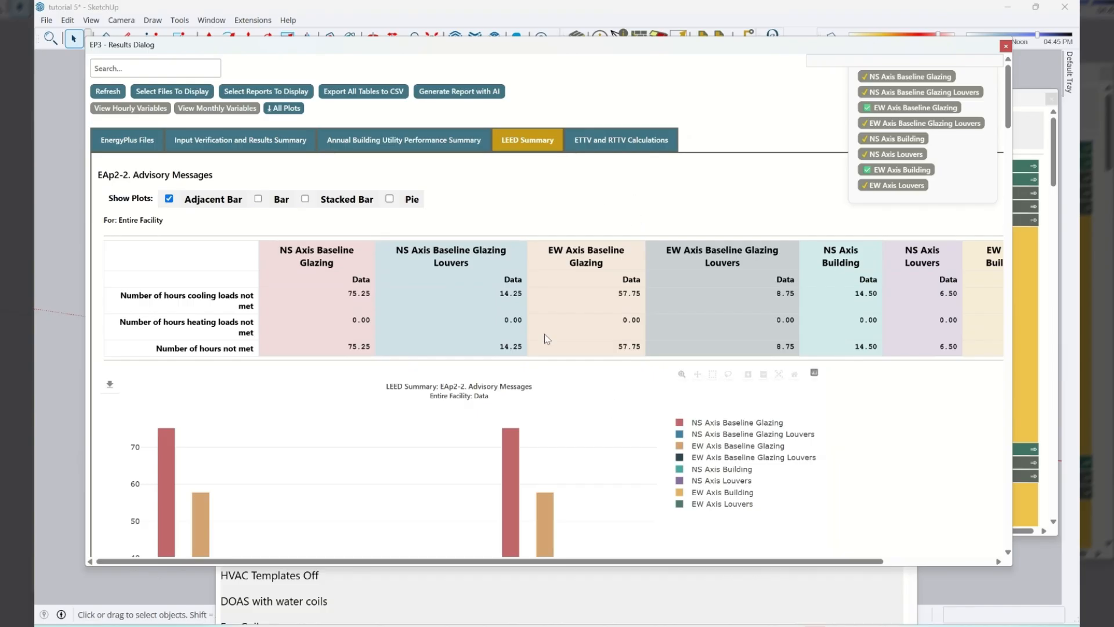
pyautogui.scroll(-10, 515, 291)
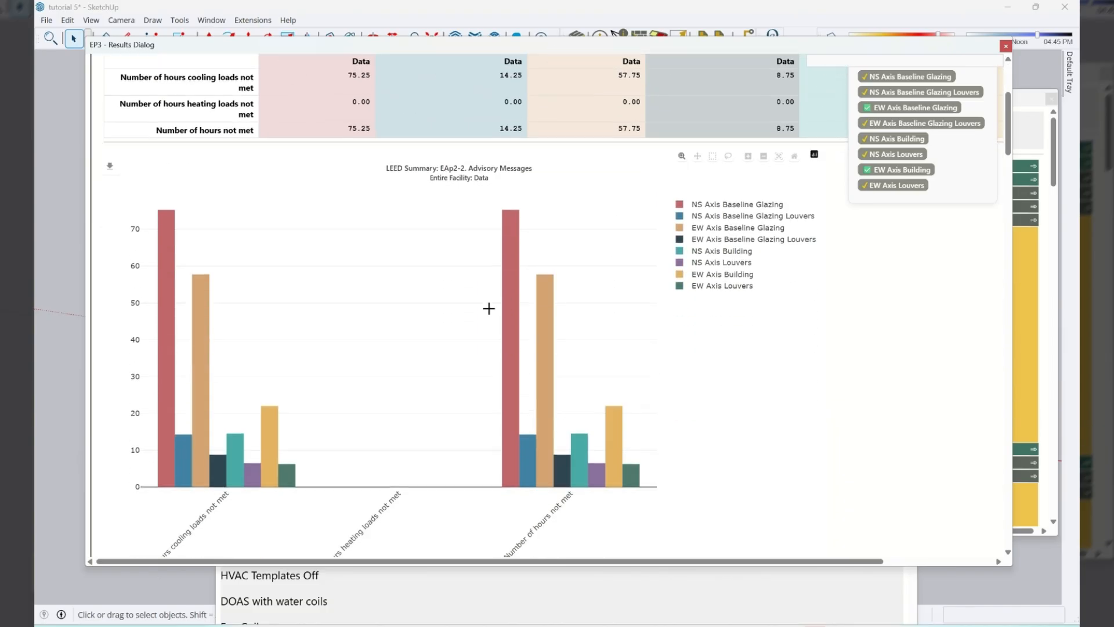
pyautogui.scroll(-1, 456, 341)
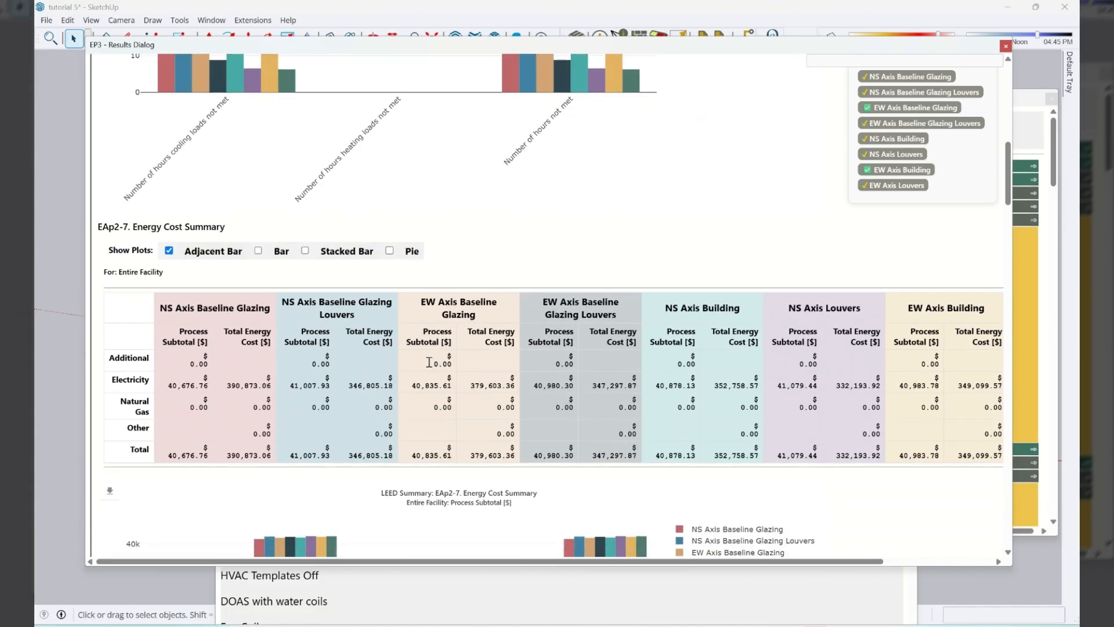
pyautogui.scroll(-3, 380, 354)
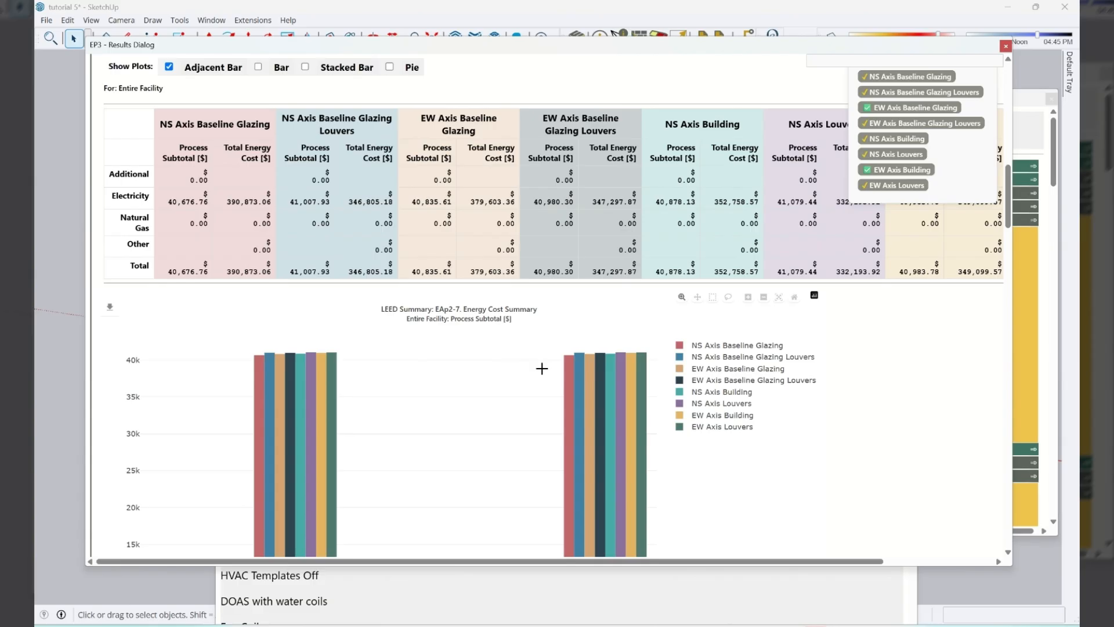
pyautogui.scroll(-2, 541, 368)
pyautogui.scroll(-1, 758, 426)
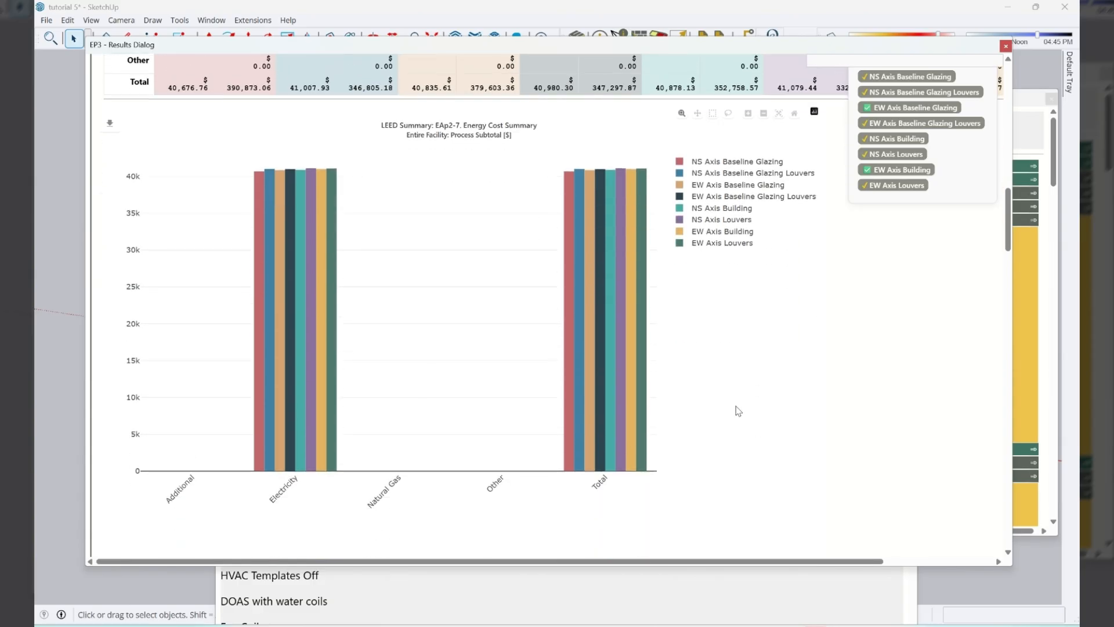
pyautogui.scroll(-6, 737, 411)
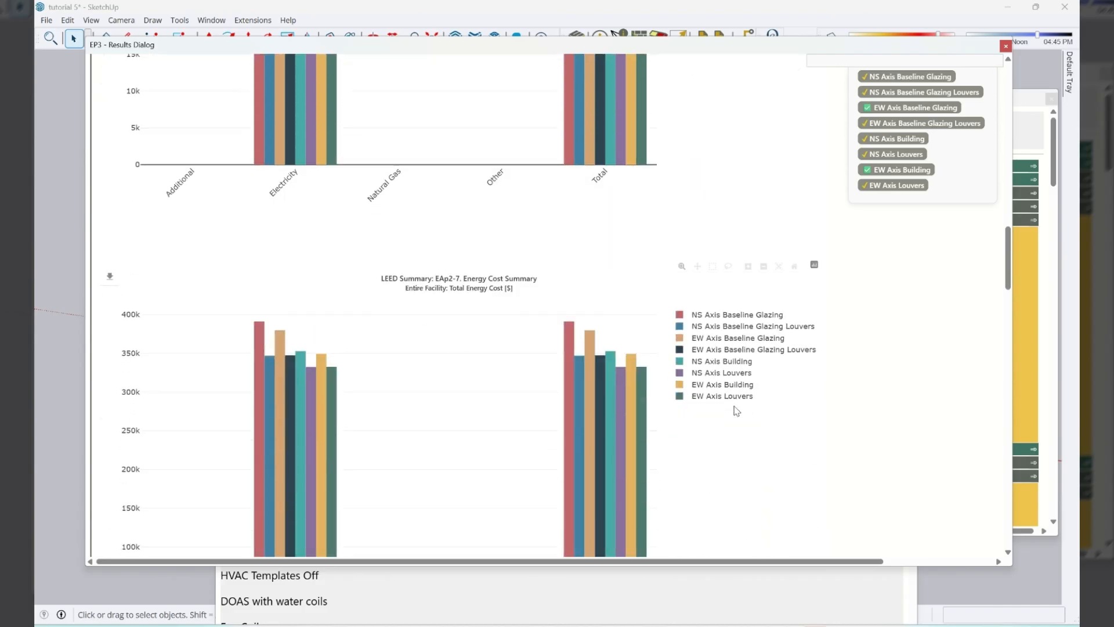
pyautogui.scroll(7, 735, 411)
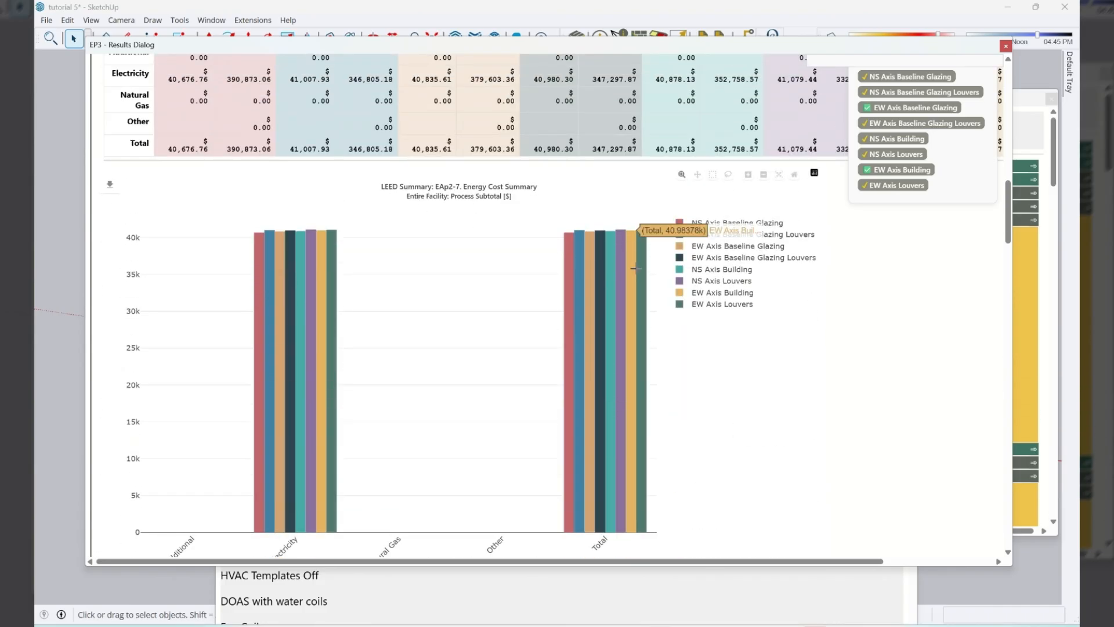
pyautogui.scroll(-8, 508, 139)
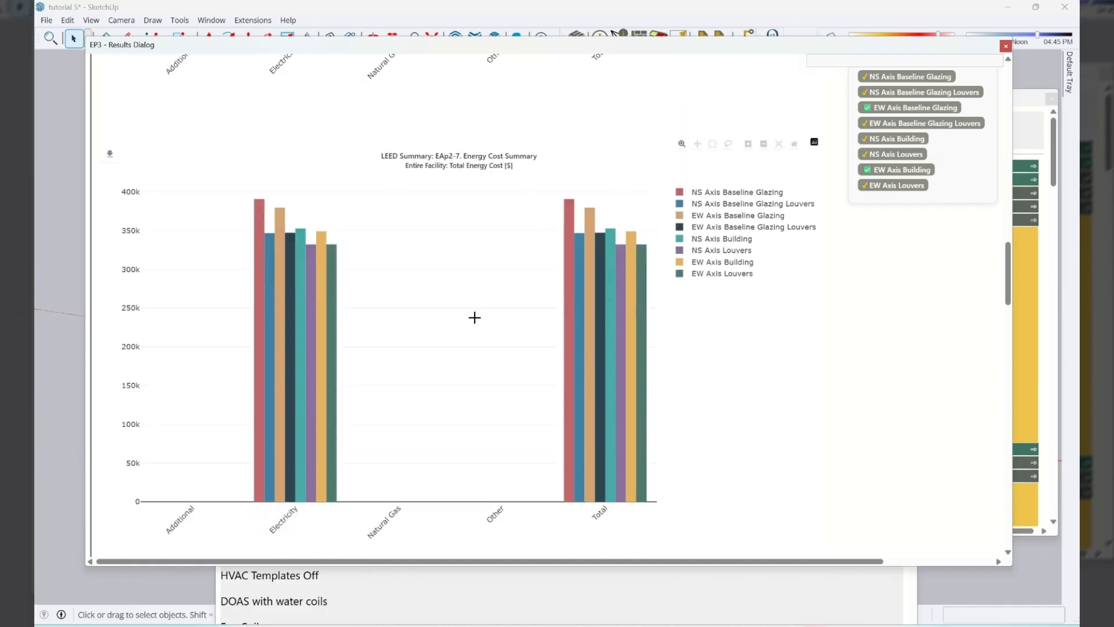
pyautogui.moveTo(262, 217)
# Check the ETTV and RTTV Calculations results and close the results dialog
pyautogui.scroll(10, 490, 428)
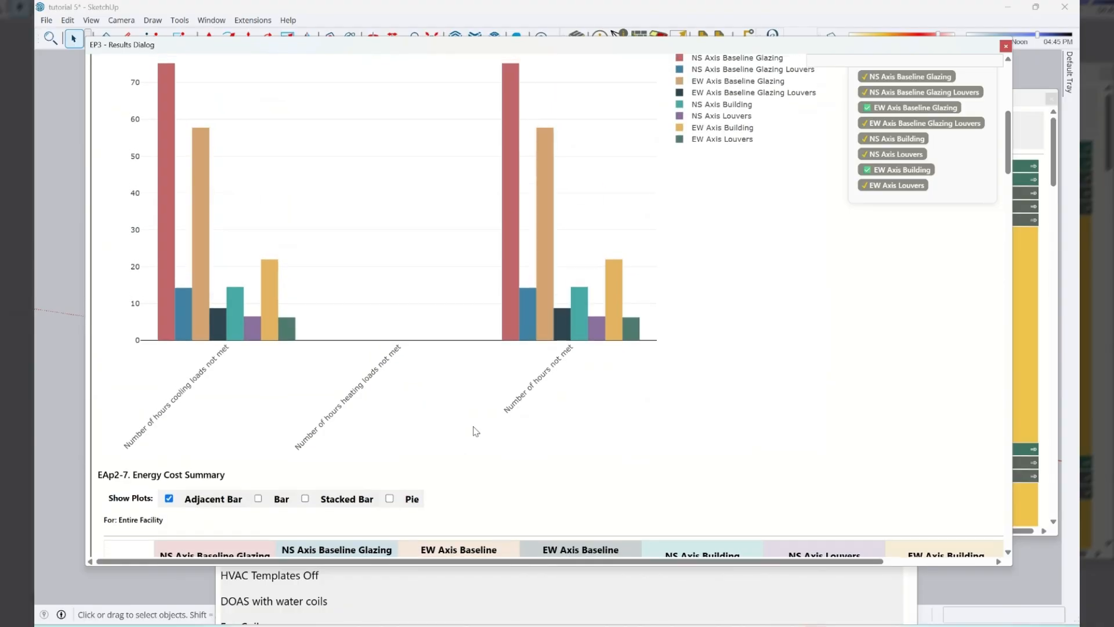
pyautogui.scroll(5, 475, 431)
pyautogui.click(620, 140)
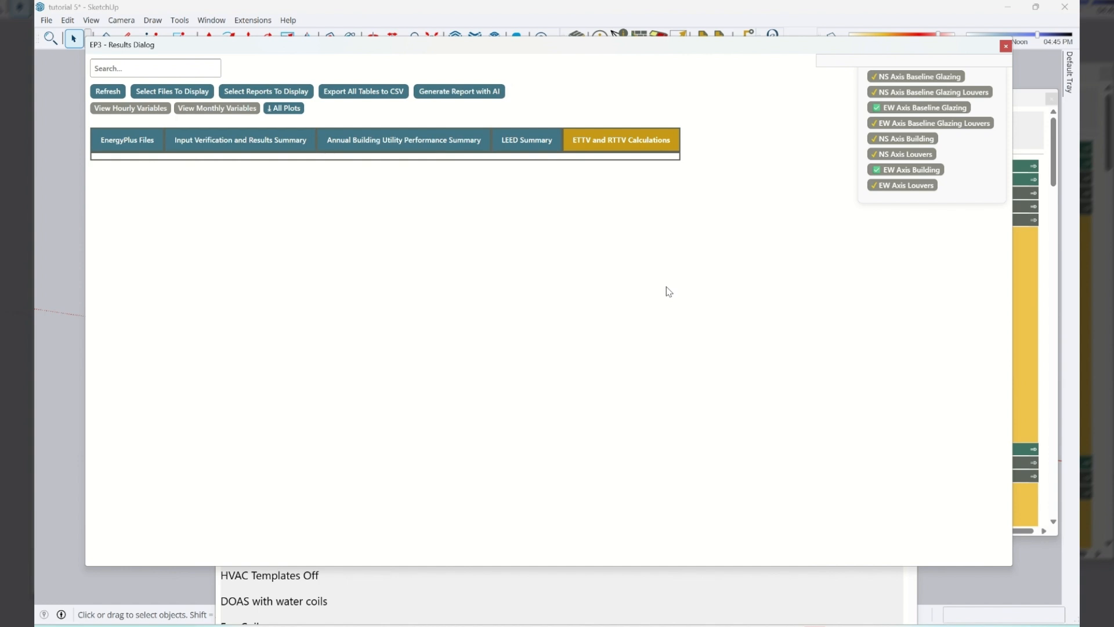
pyautogui.click(1006, 46)
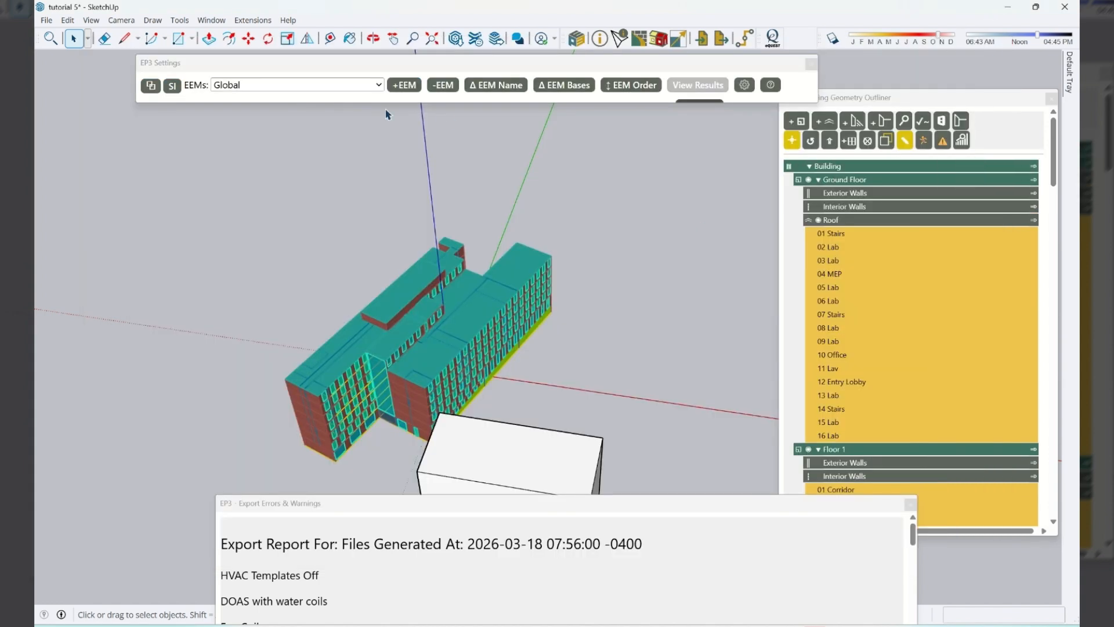
# Activate the NS Axis Baseline Glazing EEM, bring up its geometry data variables and toggle the variable list's filter
pyautogui.click(318, 86)
pyautogui.click(261, 119)
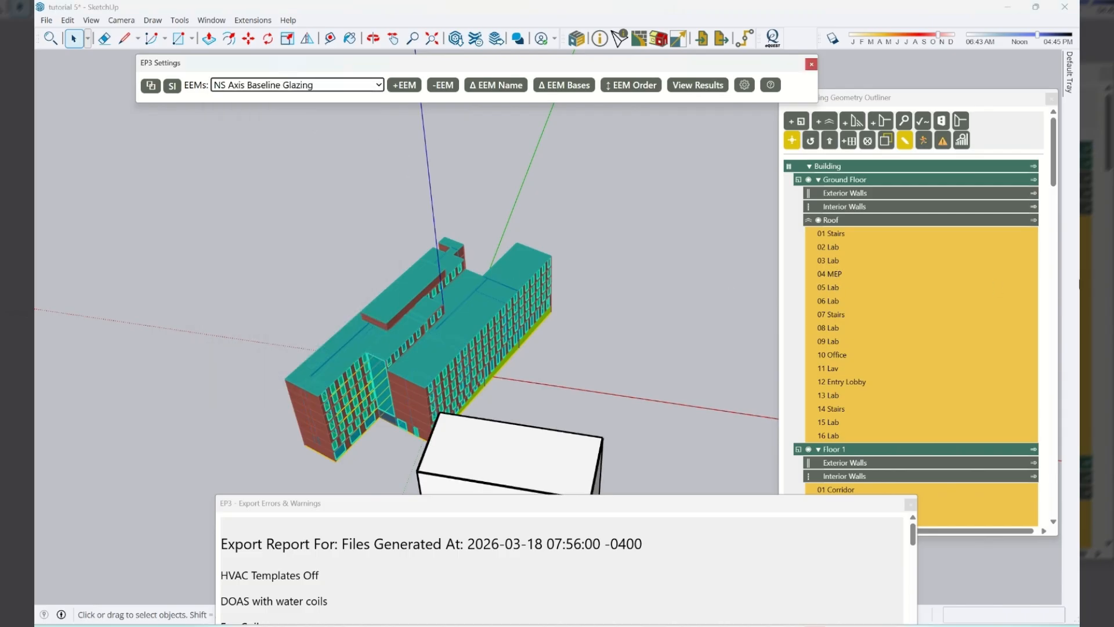
pyautogui.click(988, 154)
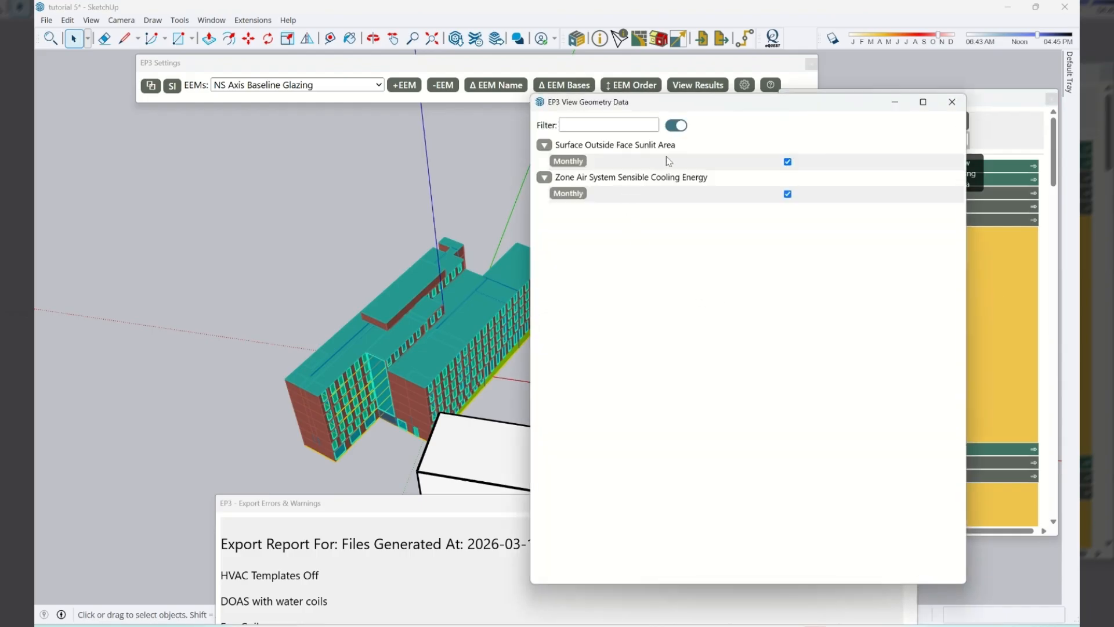
pyautogui.click(680, 125)
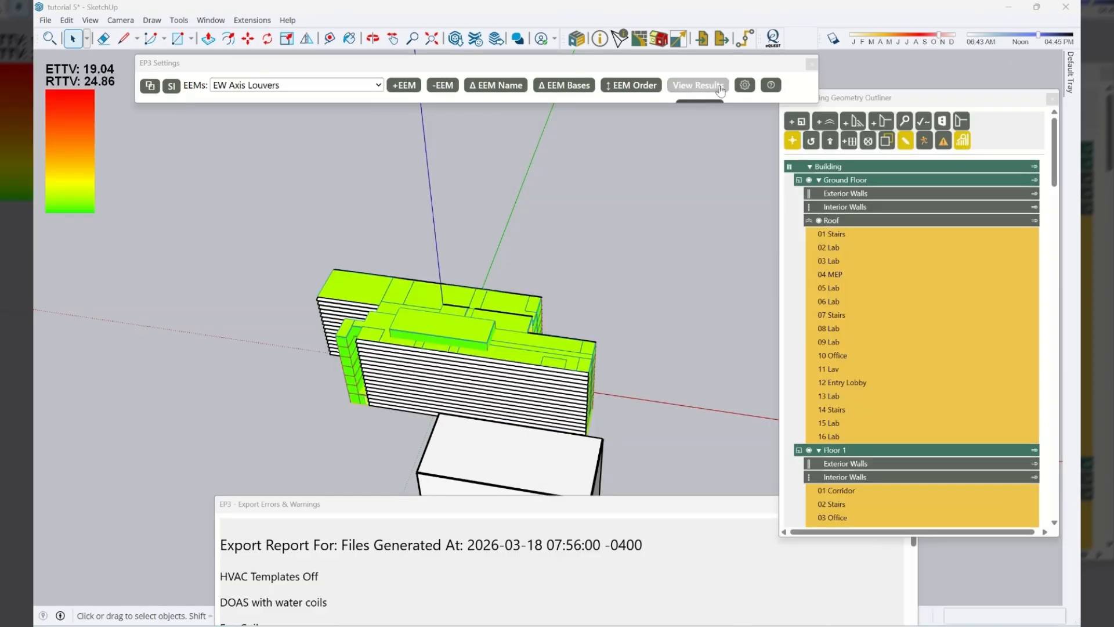
# Open the simulation results and compare the ETTV and RTTV Totals table and bar plot across all EEMs
pyautogui.click(717, 86)
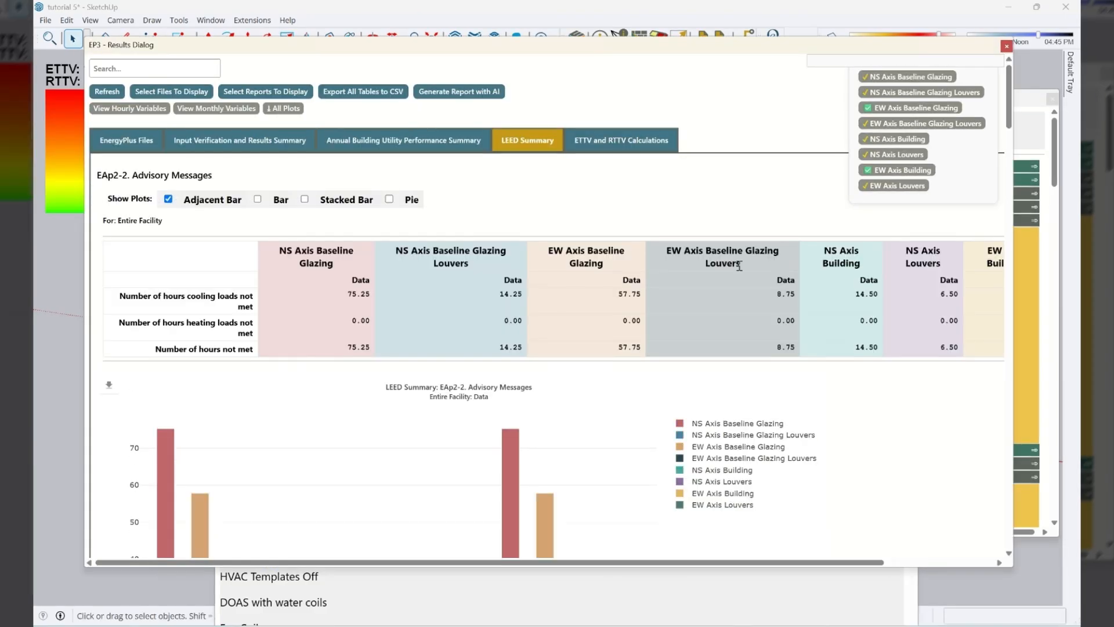
pyautogui.click(635, 149)
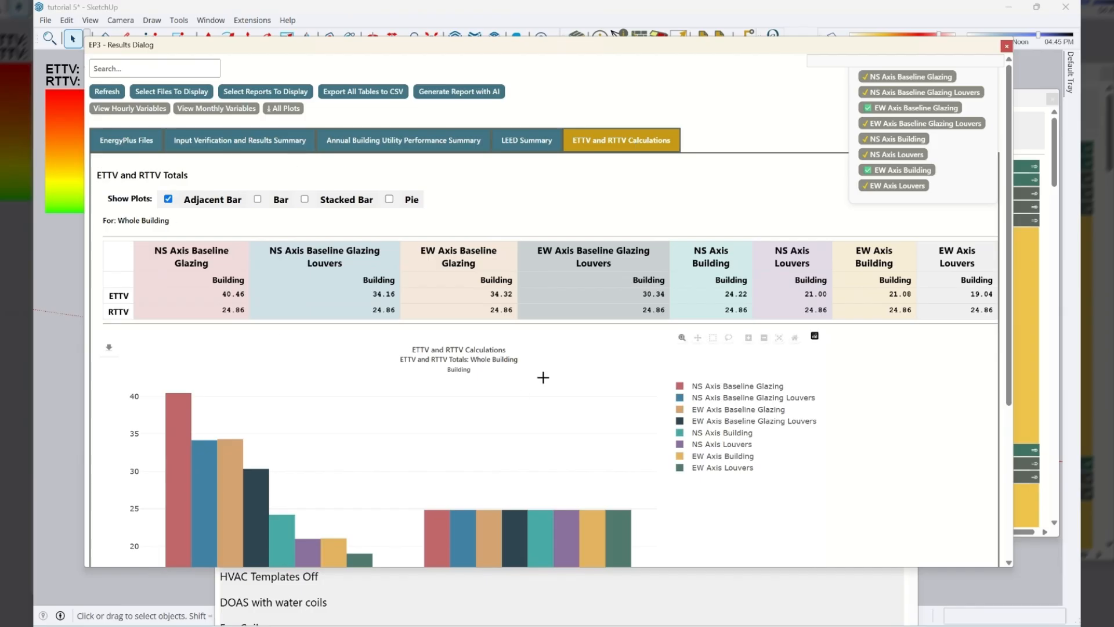
pyautogui.scroll(-2, 543, 378)
pyautogui.moveTo(221, 318)
pyautogui.scroll(-1, 221, 318)
pyautogui.moveTo(149, 242)
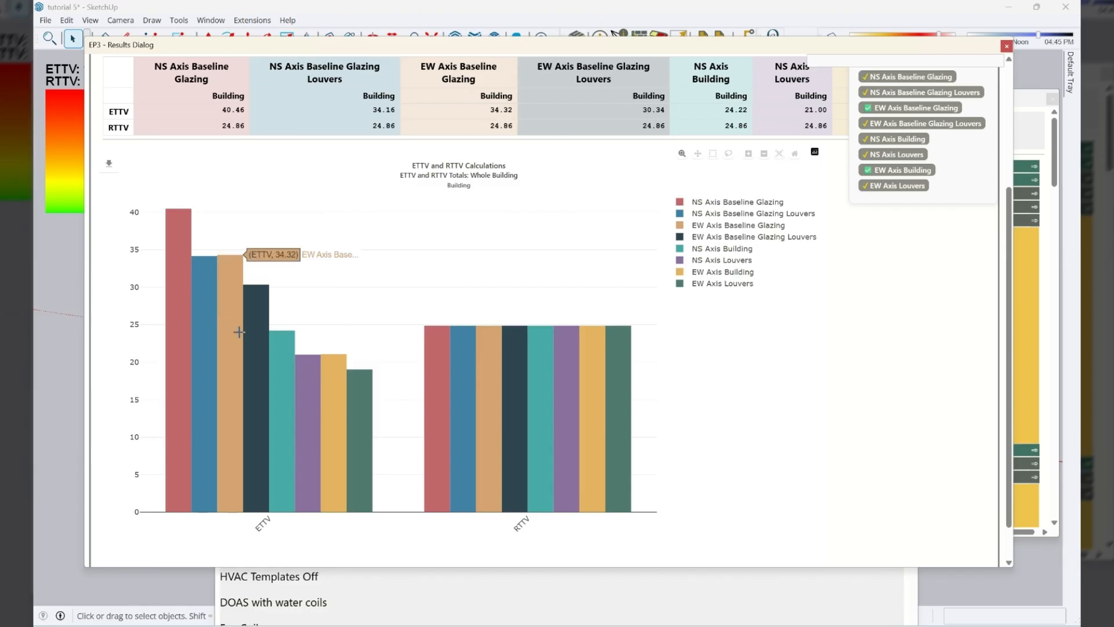
pyautogui.moveTo(189, 306)
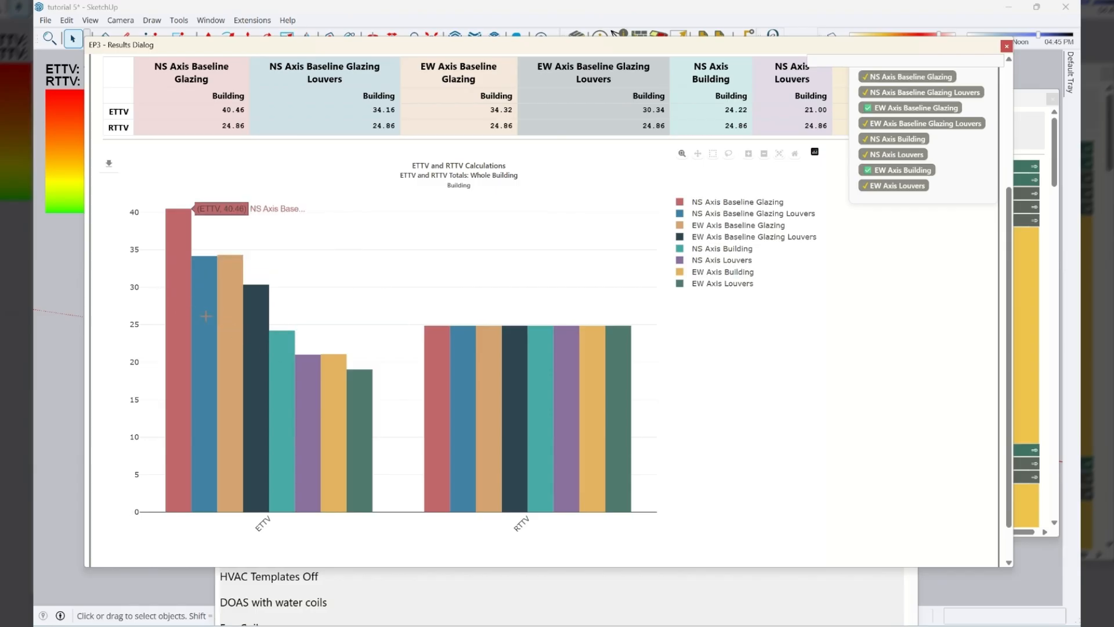
pyautogui.moveTo(266, 378)
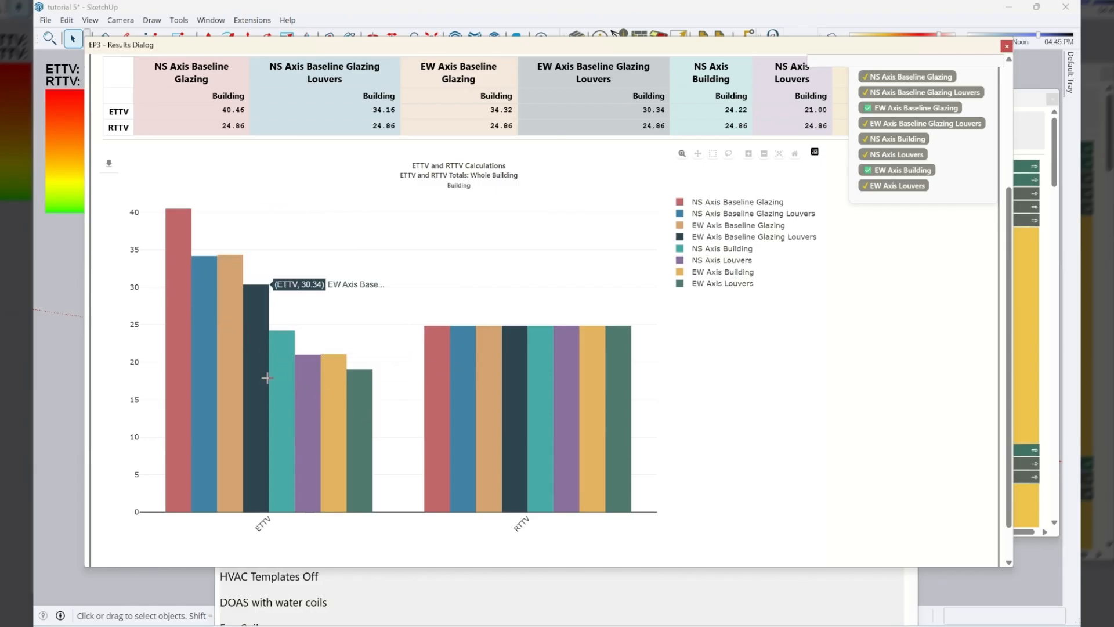
pyautogui.scroll(1, 329, 352)
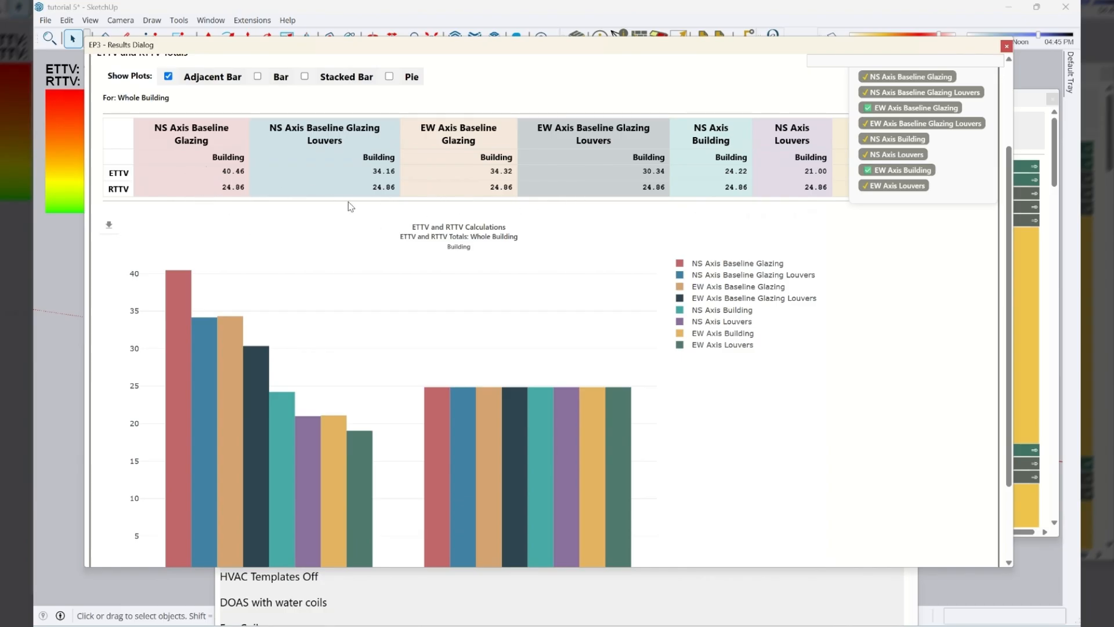
pyautogui.scroll(-2, 548, 313)
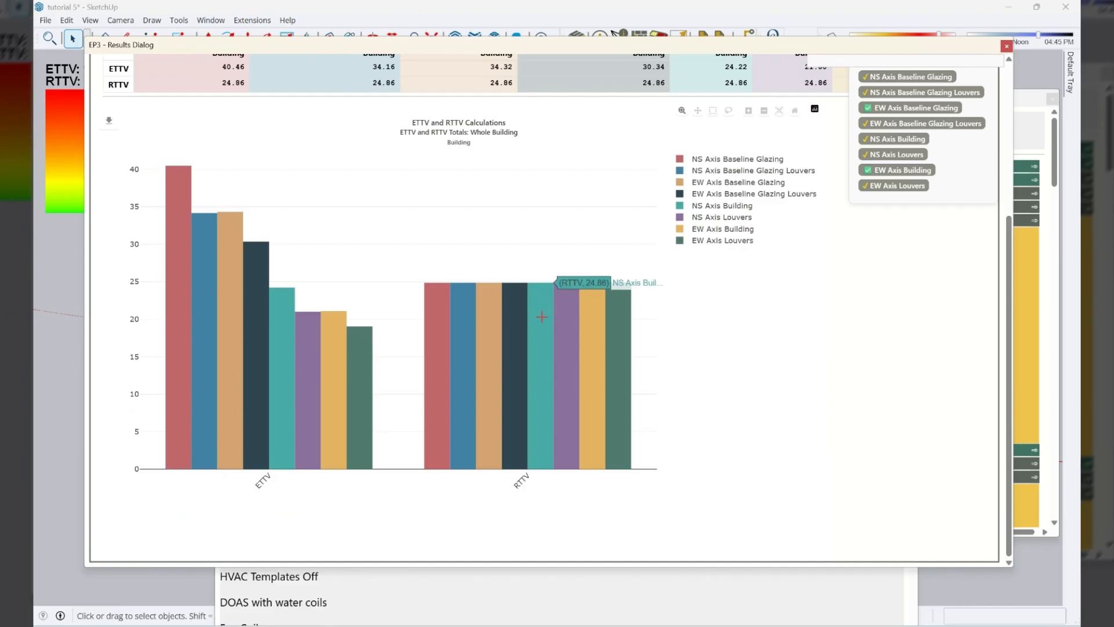
pyautogui.scroll(1, 541, 316)
pyautogui.scroll(1, 224, 260)
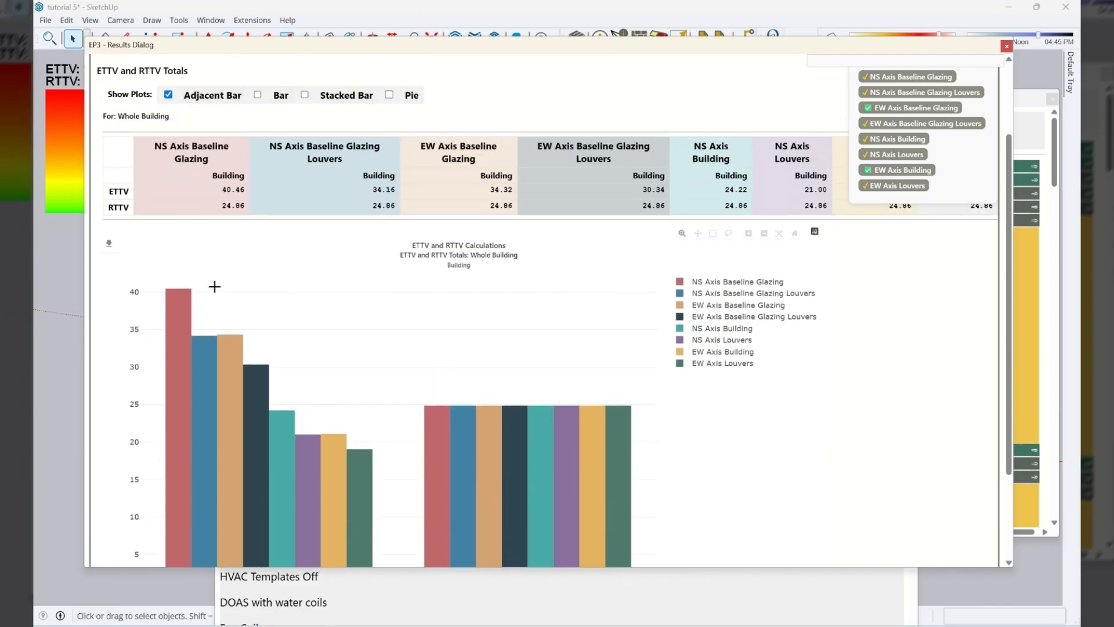
pyautogui.moveTo(168, 336)
pyautogui.scroll(2, 555, 311)
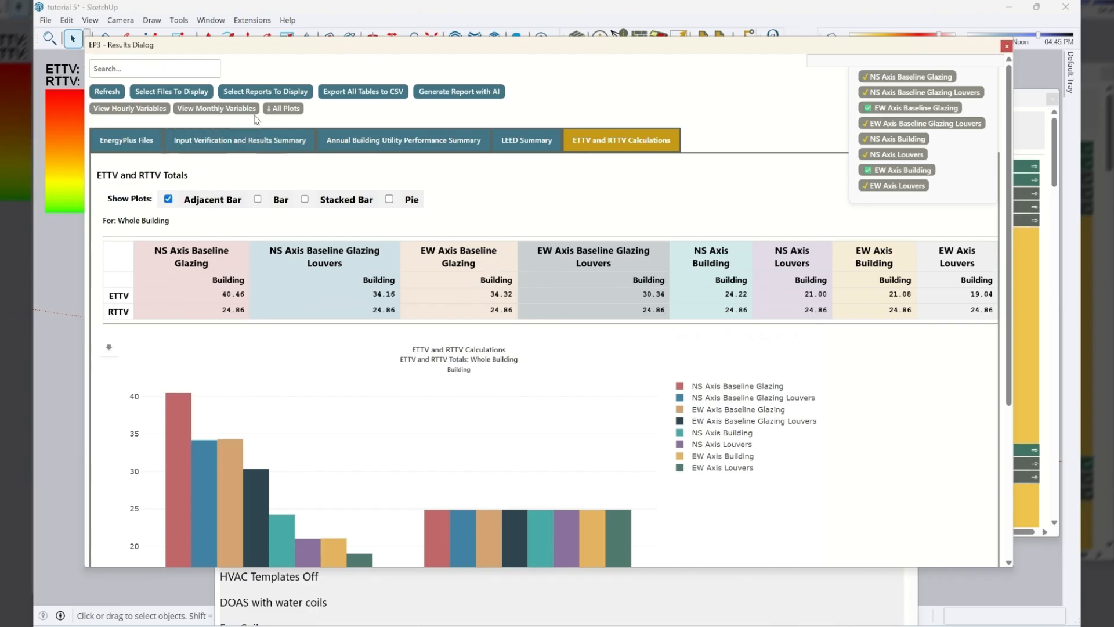
# Browse the selectable result reports, search them for "plant" and go to the PlantLoop entry
pyautogui.click(253, 94)
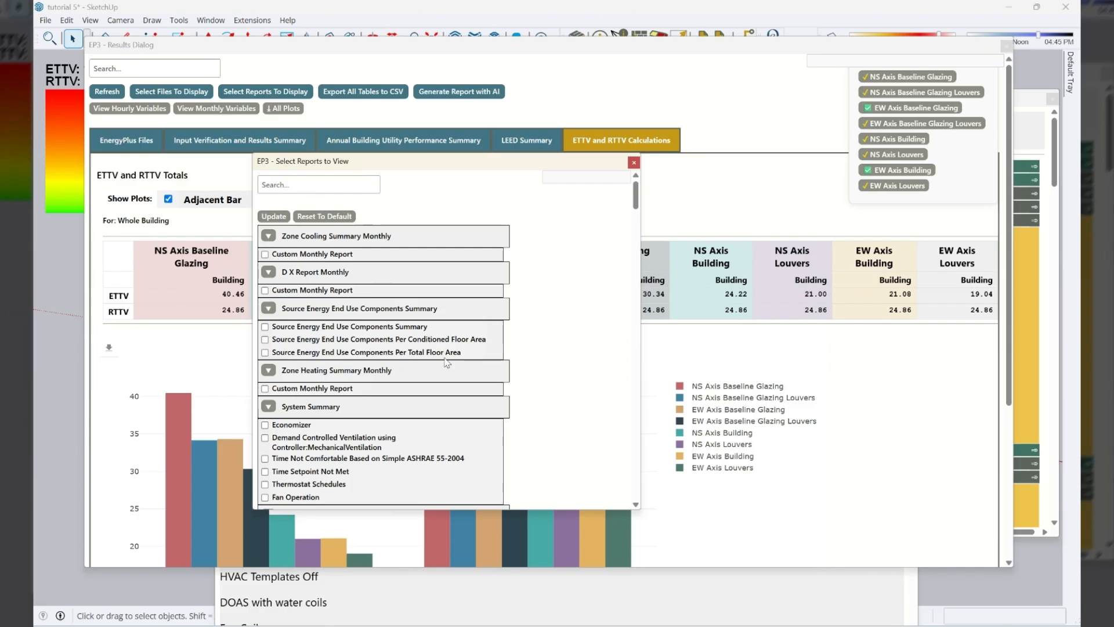
pyautogui.scroll(-1, 490, 336)
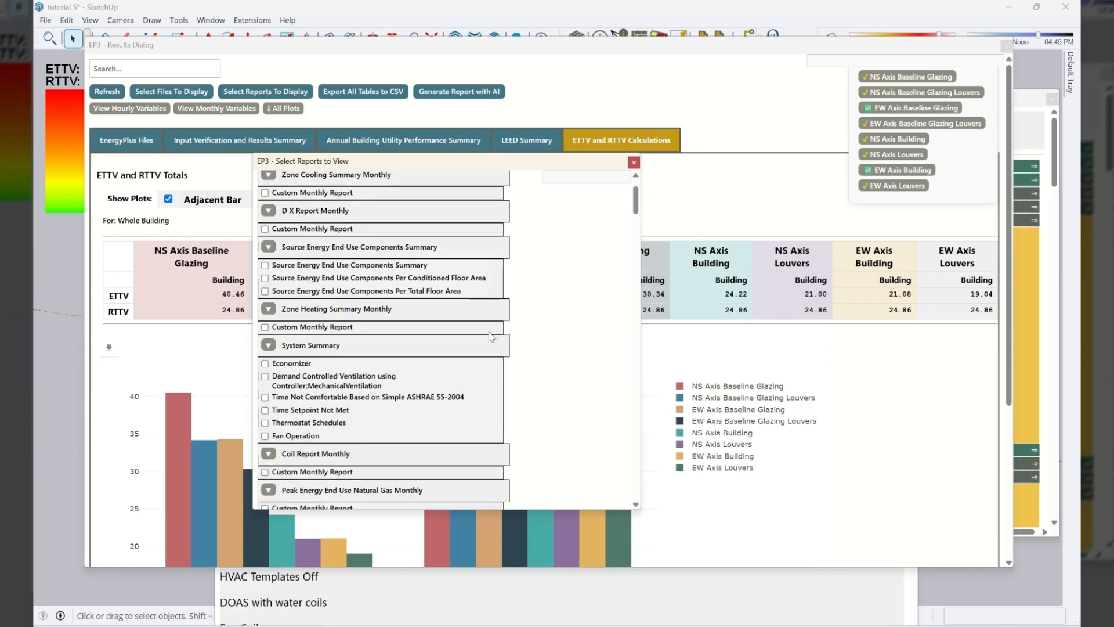
pyautogui.scroll(-2, 471, 401)
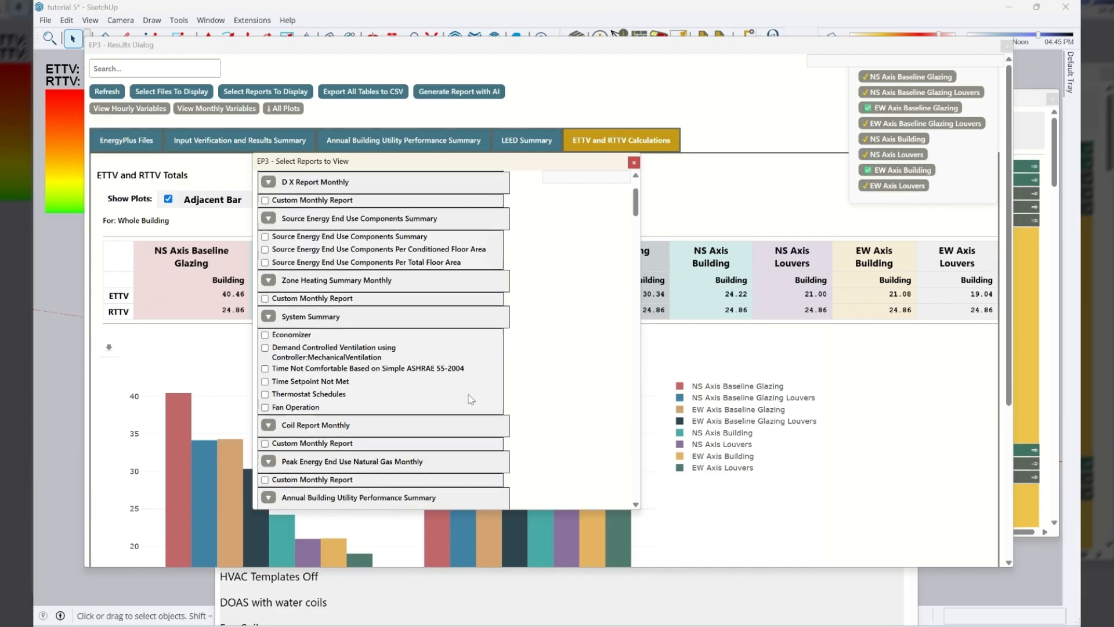
pyautogui.scroll(-3, 525, 410)
pyautogui.scroll(6, 525, 411)
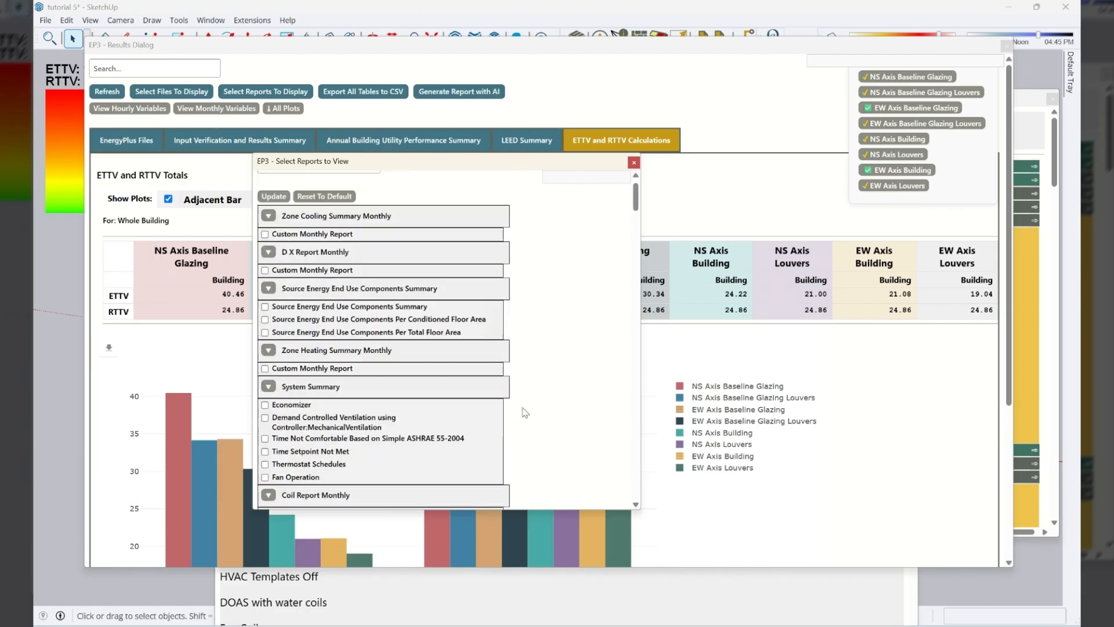
pyautogui.click(308, 184)
pyautogui.write('plant')
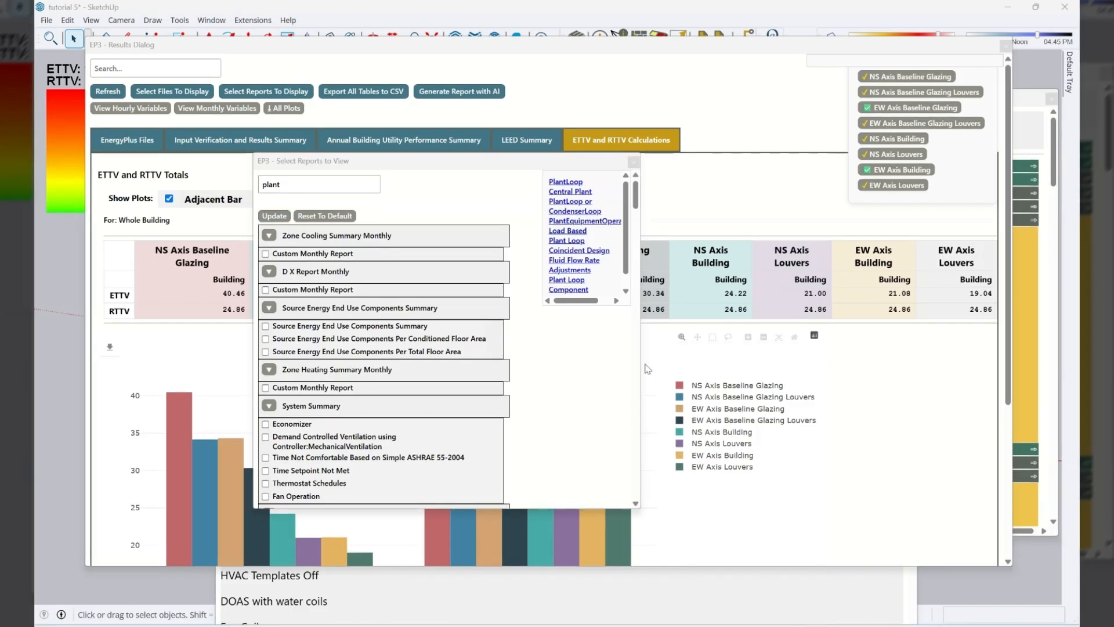
pyautogui.click(575, 183)
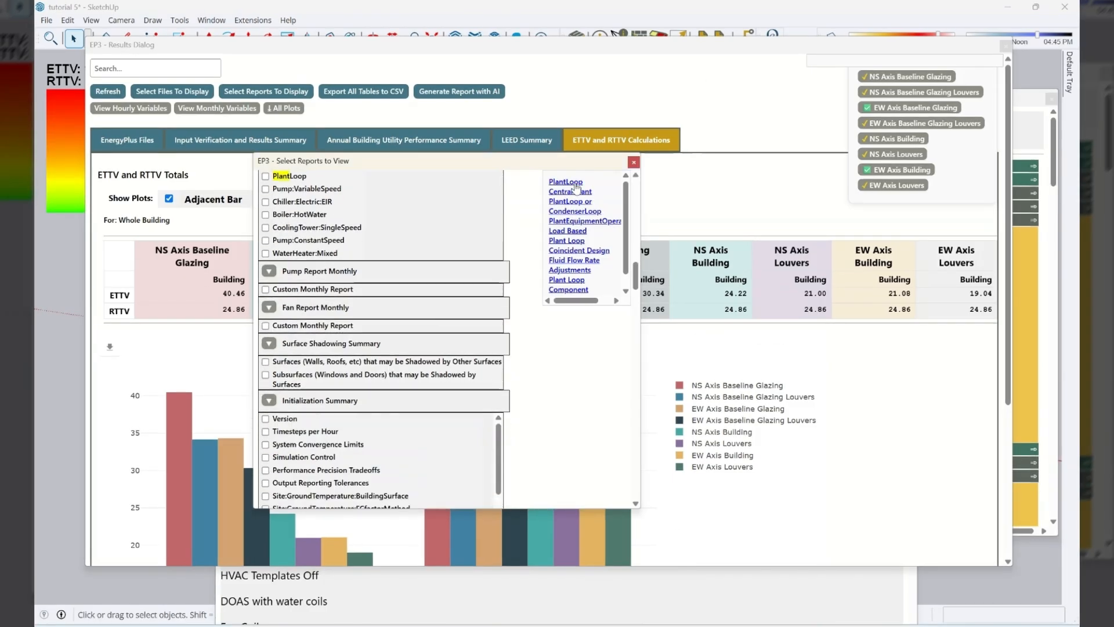
# Add the Chiller:Electric:EIR, Pump:VariableSpeed and PlantLoop component sizing reports to the displayed results and update them
pyautogui.scroll(1, 410, 285)
pyautogui.scroll(3, 409, 284)
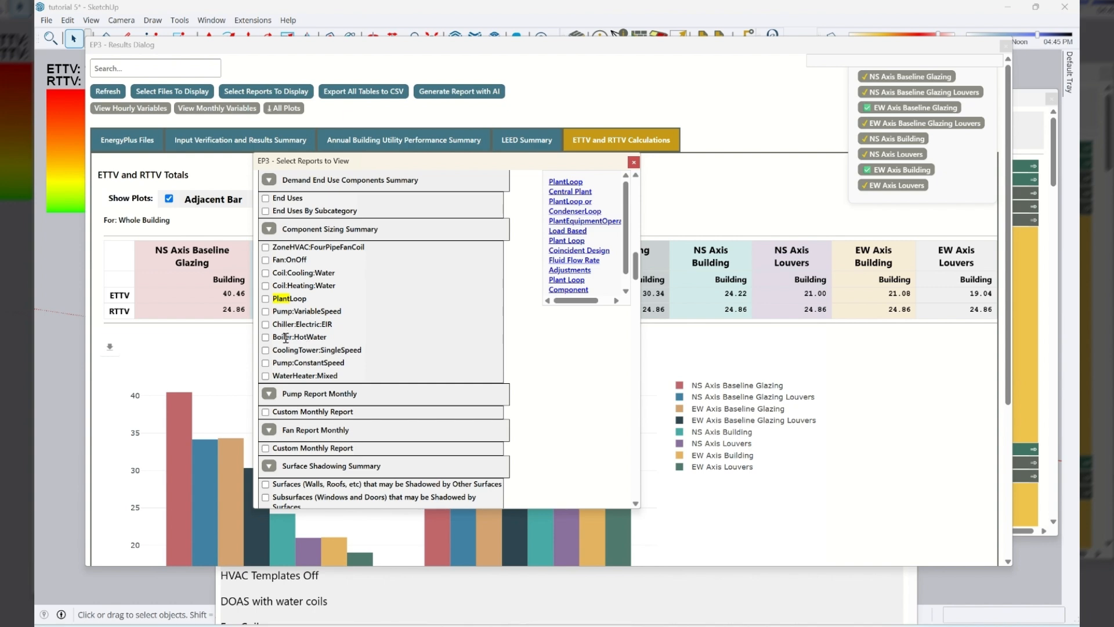
pyautogui.click(265, 325)
pyautogui.click(266, 312)
pyautogui.click(274, 260)
pyautogui.moveTo(636, 272)
pyautogui.mouseDown()
pyautogui.moveTo(635, 255)
pyautogui.moveTo(635, 266)
pyautogui.mouseUp()
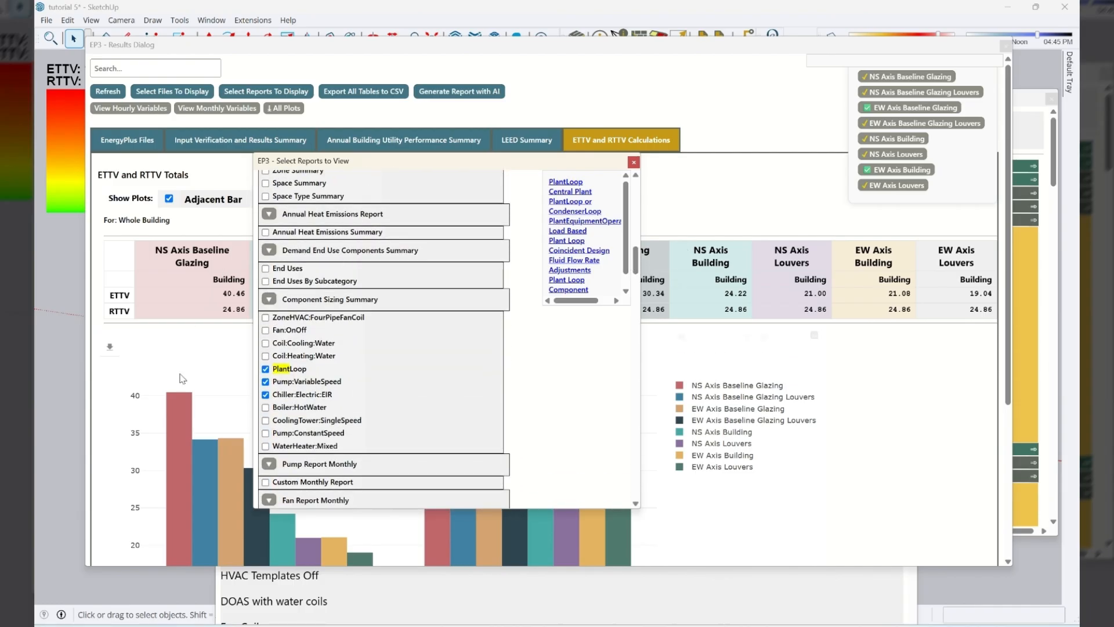
pyautogui.moveTo(635, 263); pyautogui.dragTo(642, 182)
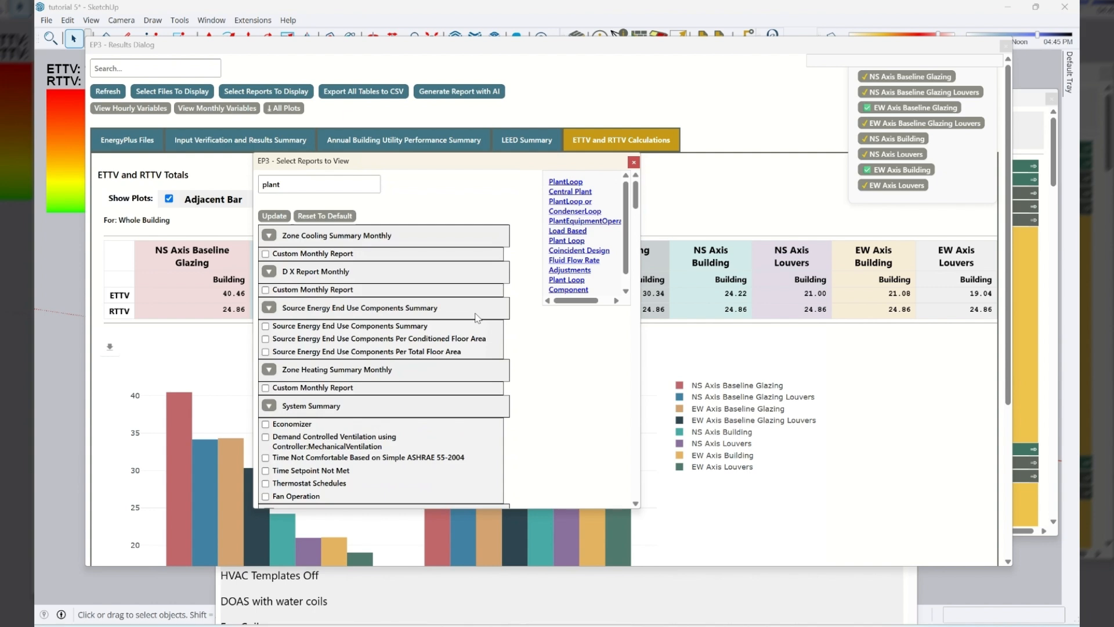
pyautogui.click(277, 216)
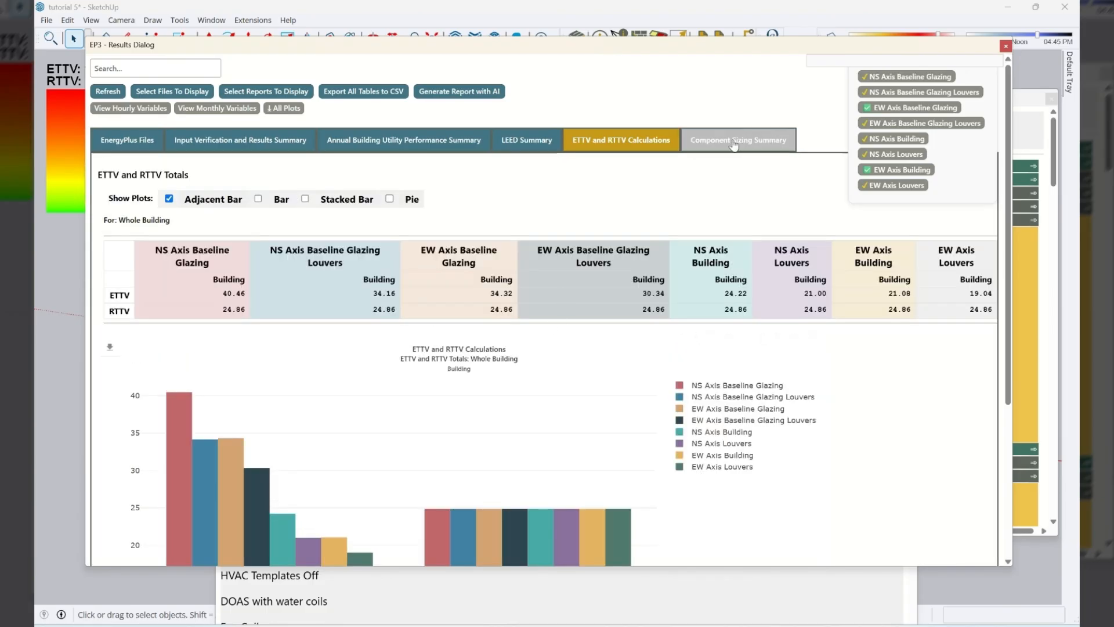
# Compare the main chiller's design chilled water flow rate across the EEMs in the Component Sizing Summary
pyautogui.click(734, 141)
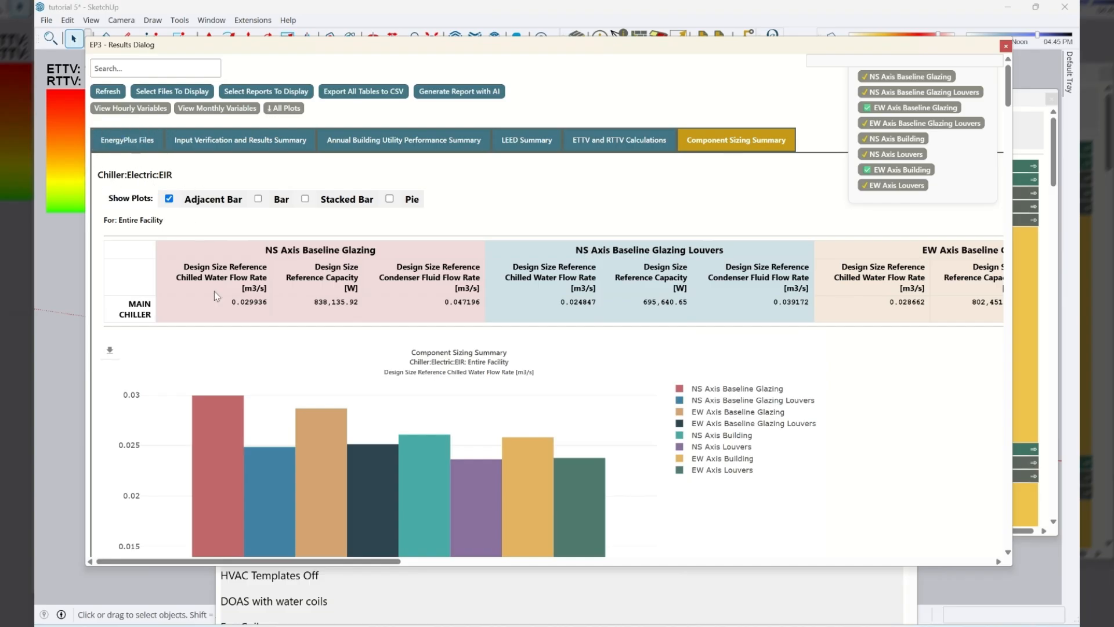
pyautogui.scroll(-3, 210, 423)
pyautogui.scroll(-2, 210, 423)
pyautogui.scroll(2, 210, 423)
pyautogui.scroll(-1, 243, 292)
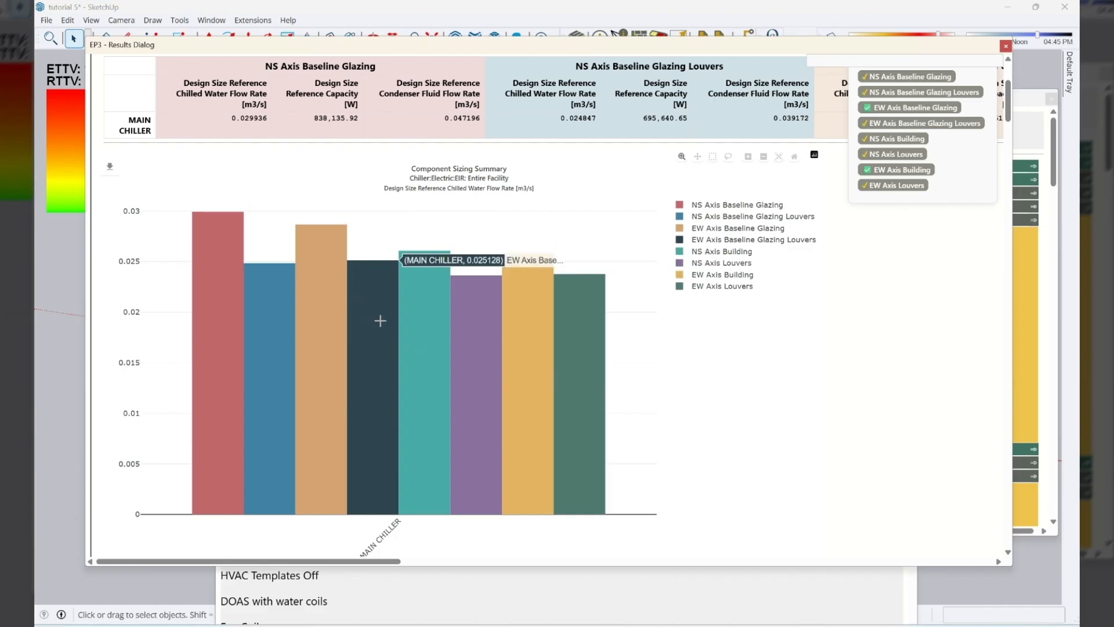
pyautogui.scroll(1, 422, 400)
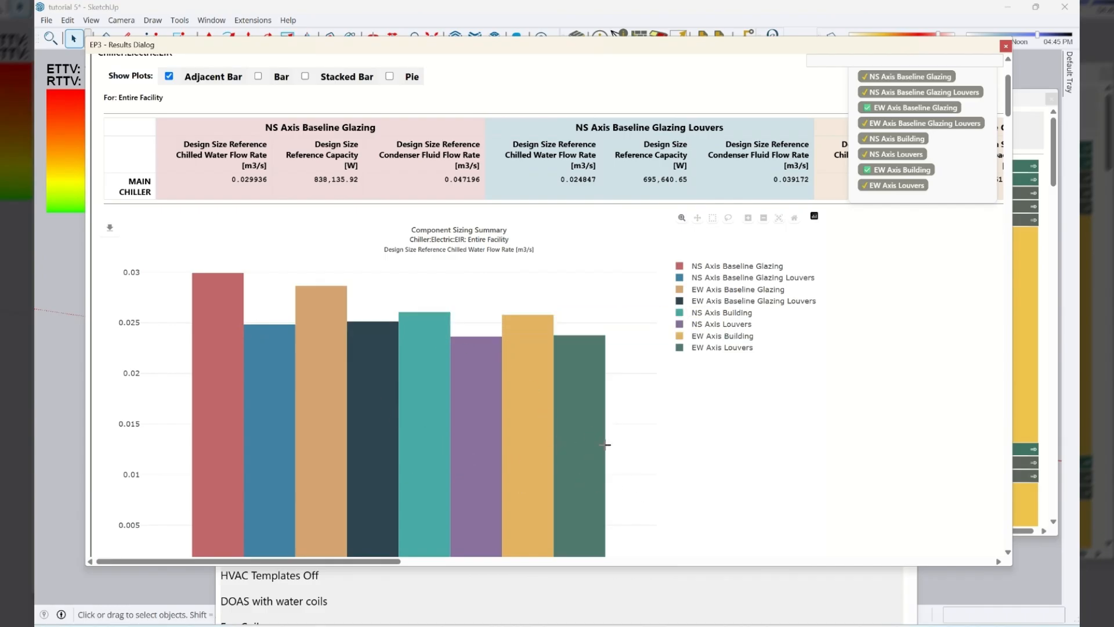
pyautogui.scroll(-1, 617, 418)
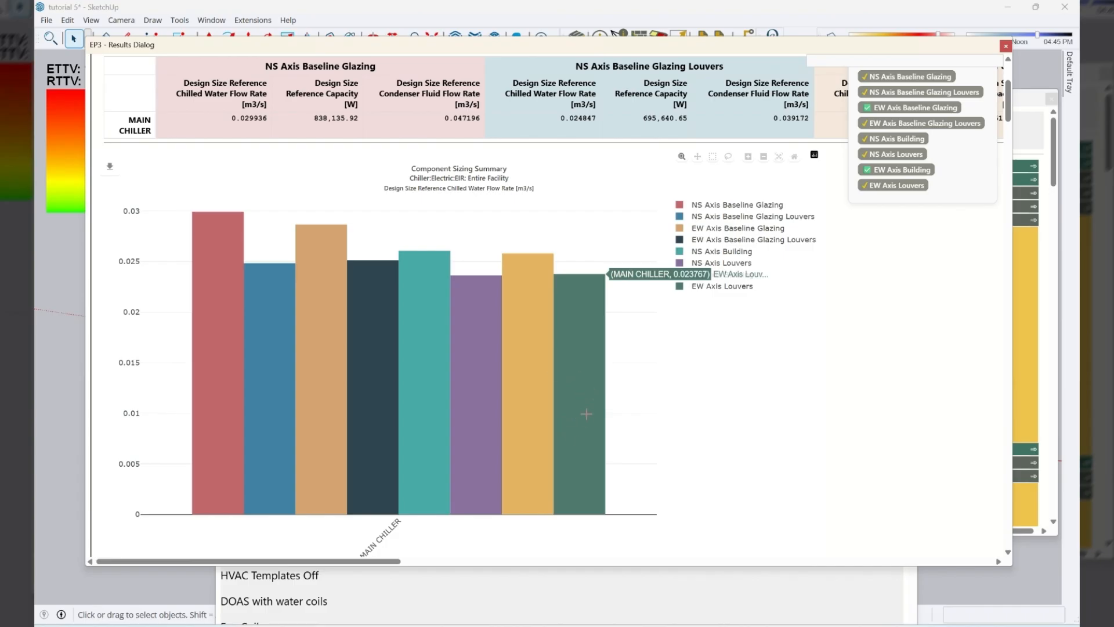
pyautogui.scroll(-1, 589, 411)
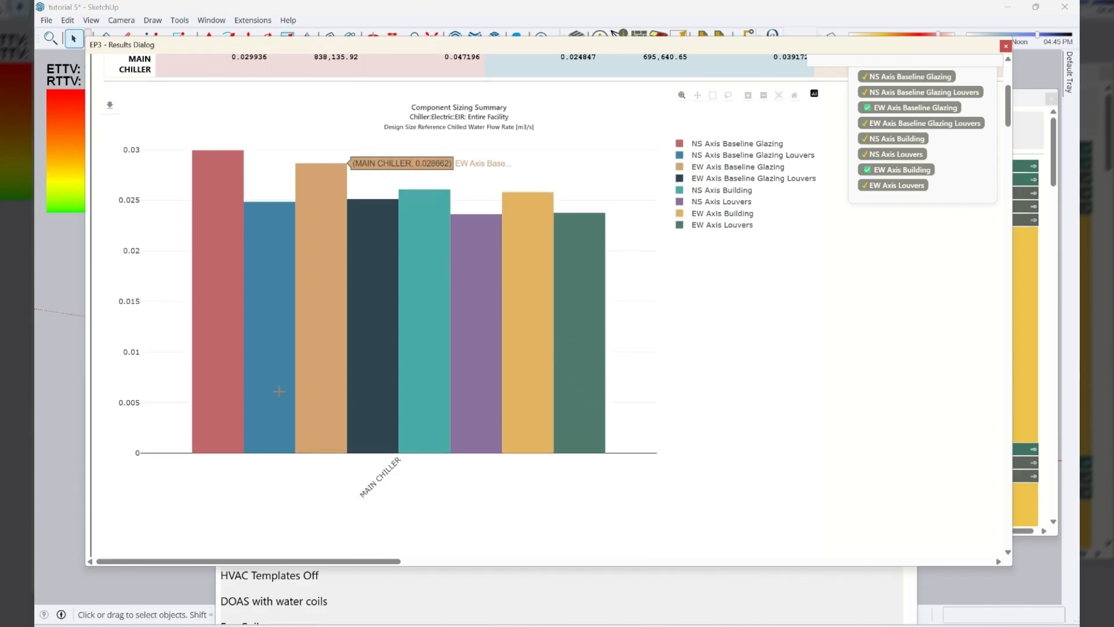
# Compare the main chiller's design reference capacity and condenser fluid flow rate plots across the EEMs
pyautogui.scroll(-6, 579, 468)
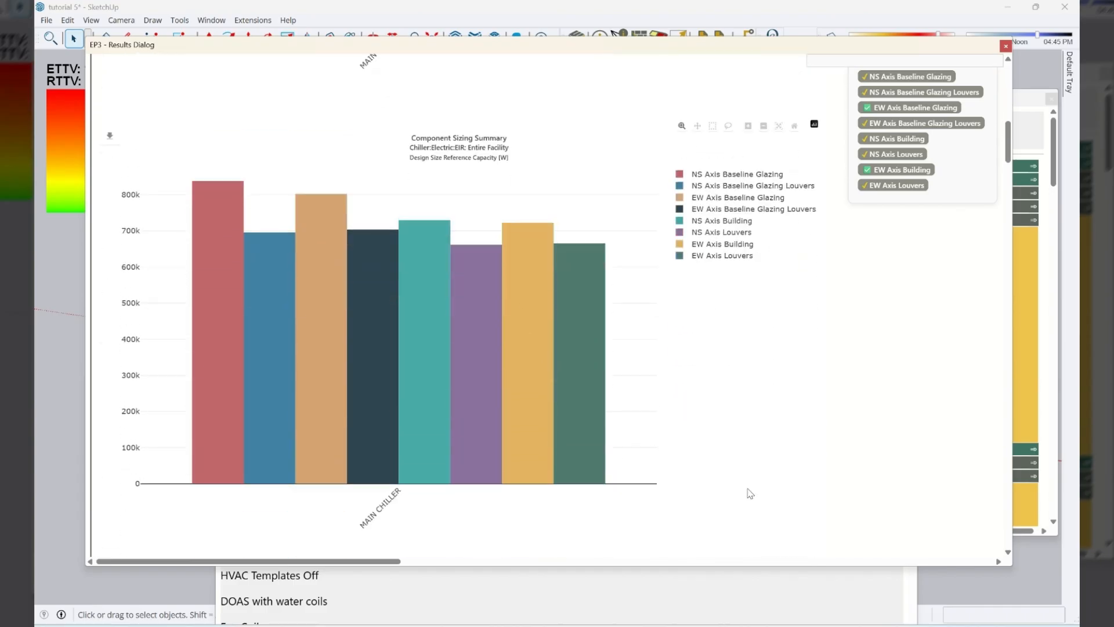
pyautogui.scroll(-2, 744, 439)
pyautogui.scroll(2, 747, 438)
pyautogui.scroll(9, 744, 434)
pyautogui.scroll(-11, 743, 434)
pyautogui.scroll(11, 744, 438)
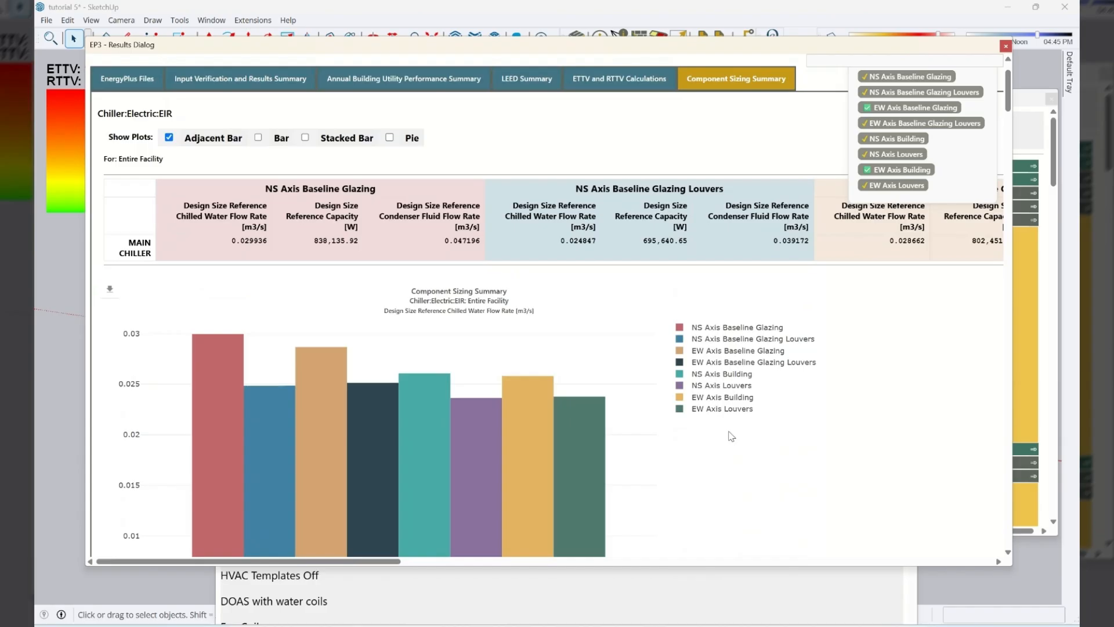
pyautogui.scroll(-10, 540, 485)
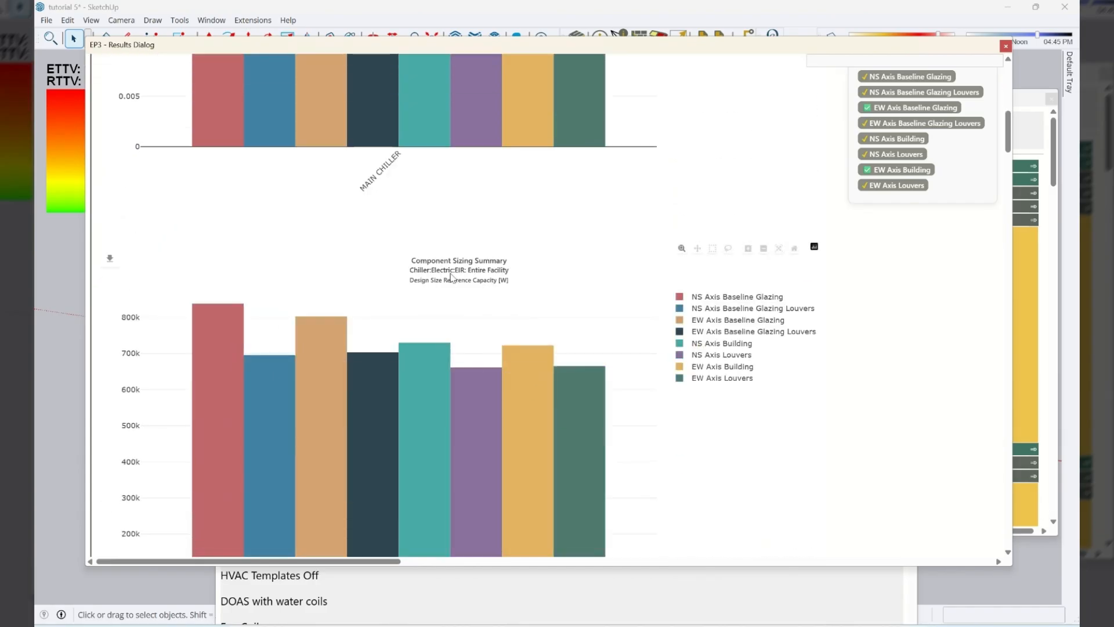
pyautogui.scroll(-5, 450, 365)
pyautogui.scroll(-2, 451, 365)
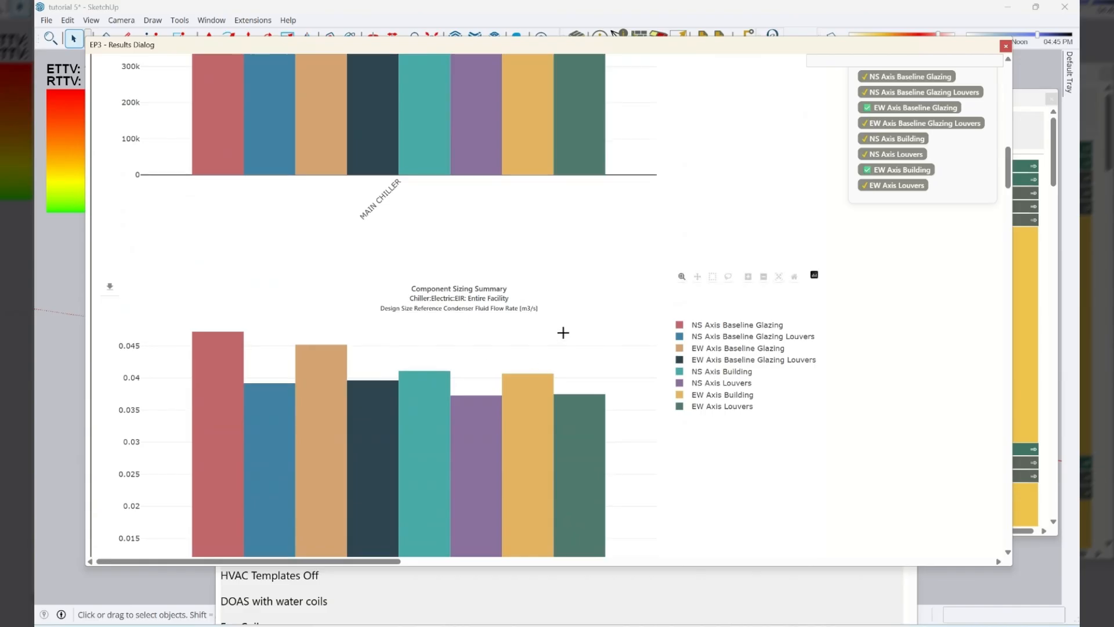
pyautogui.scroll(-3, 564, 331)
pyautogui.scroll(-2, 703, 482)
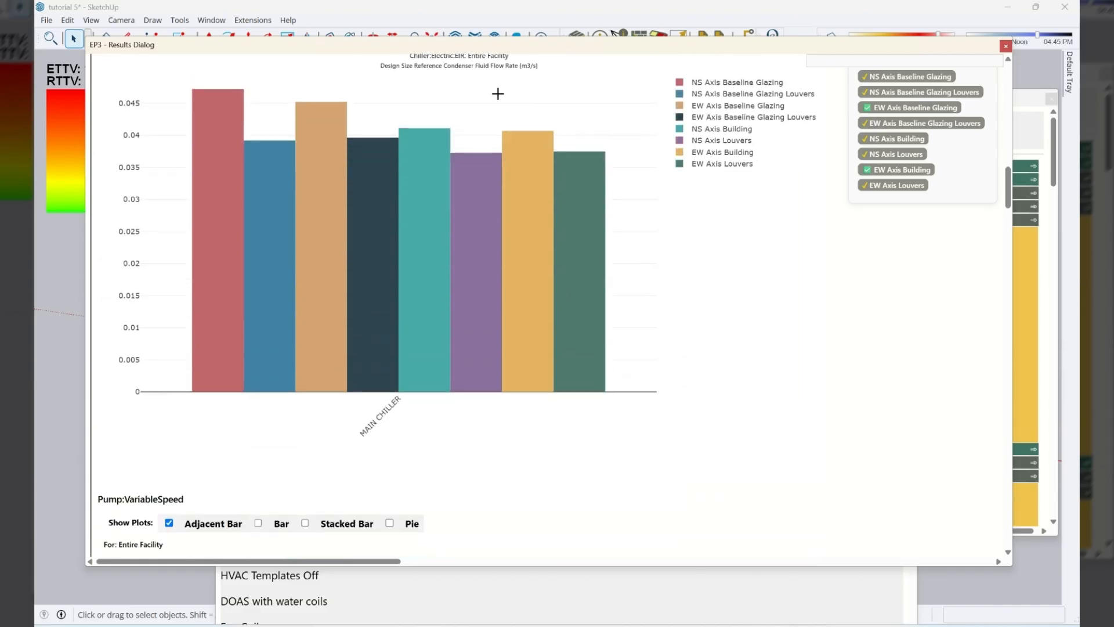
# Examine the Pump:VariableSpeed sizing table and its design flow rate and power consumption plots across the EEMs
pyautogui.scroll(-4, 585, 430)
pyautogui.scroll(-2, 646, 372)
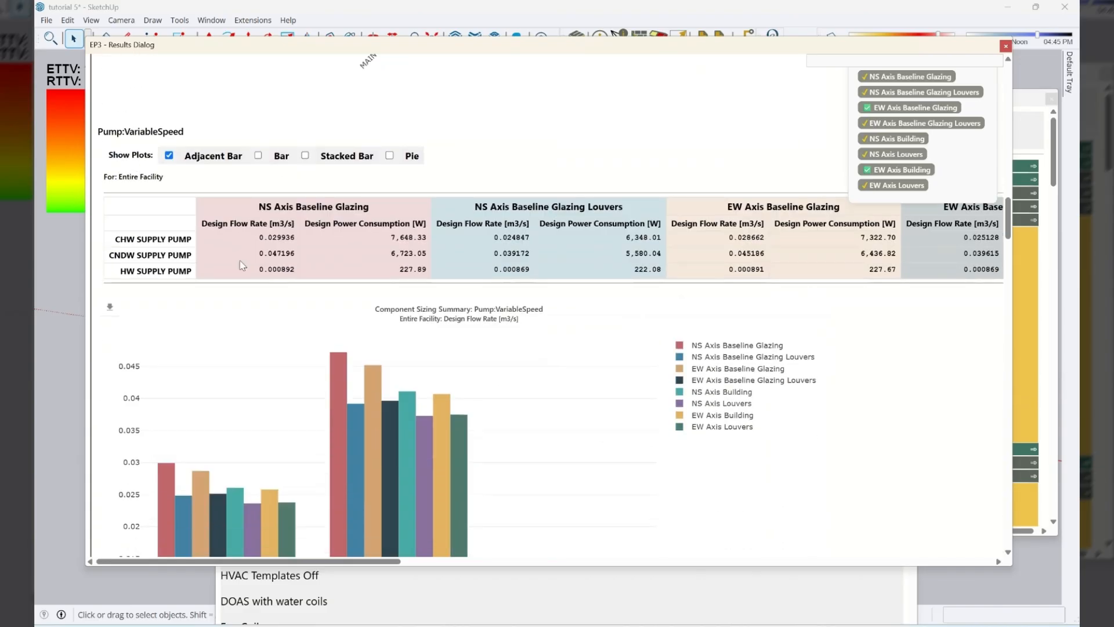
pyautogui.scroll(-4, 241, 385)
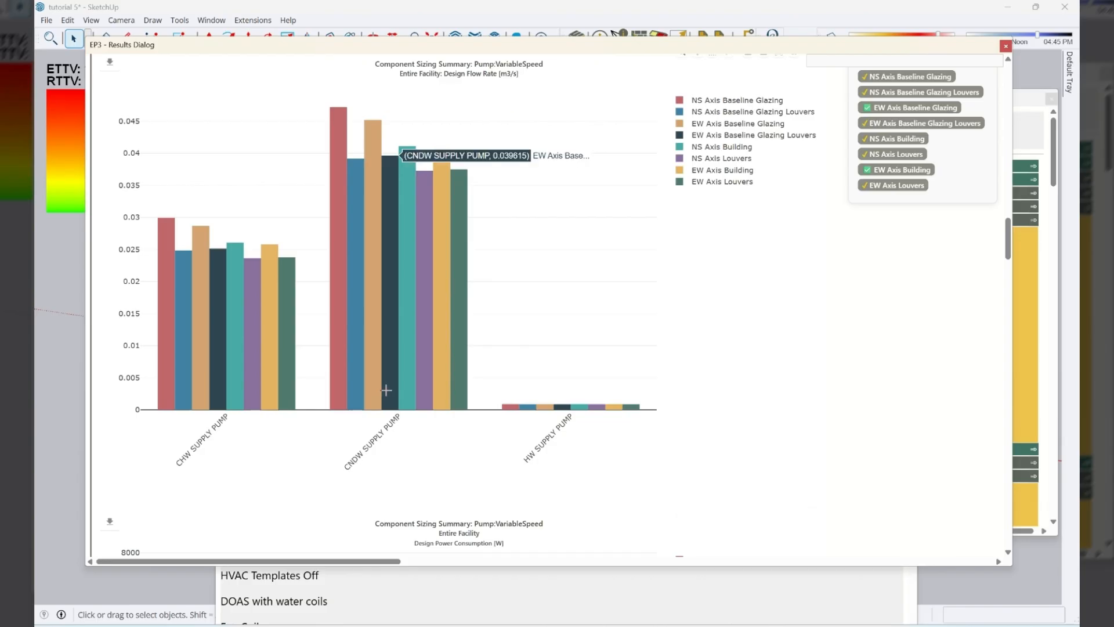
pyautogui.scroll(-9, 386, 390)
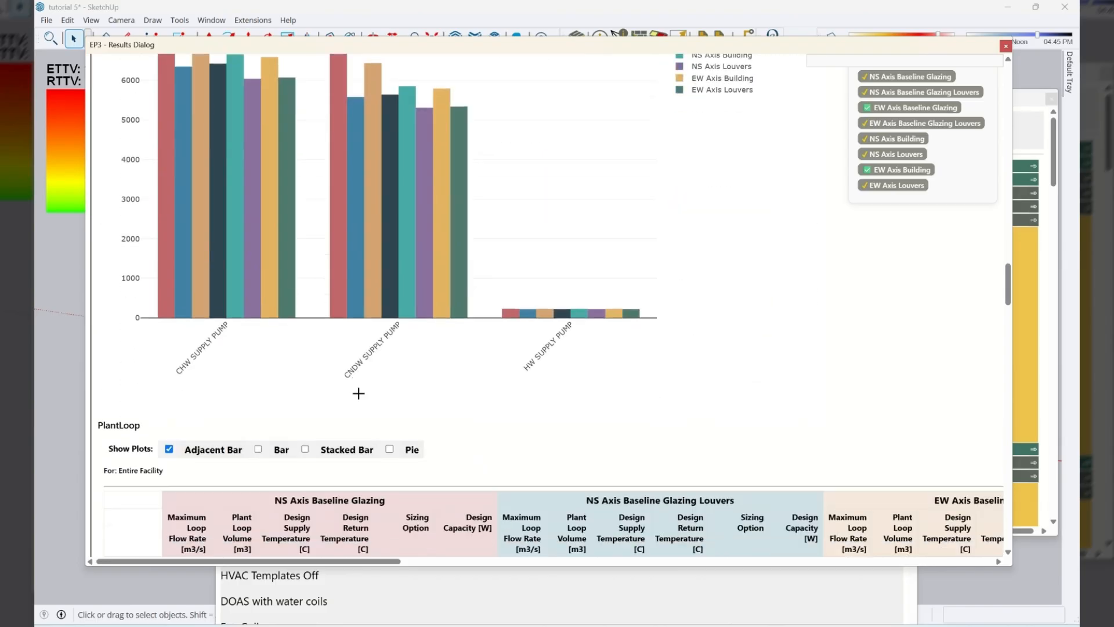
# Compare the PlantLoop sizing table and maximum loop flow rate plot across the EEMs, then close the results
pyautogui.moveTo(588, 313)
pyautogui.scroll(-2, 464, 409)
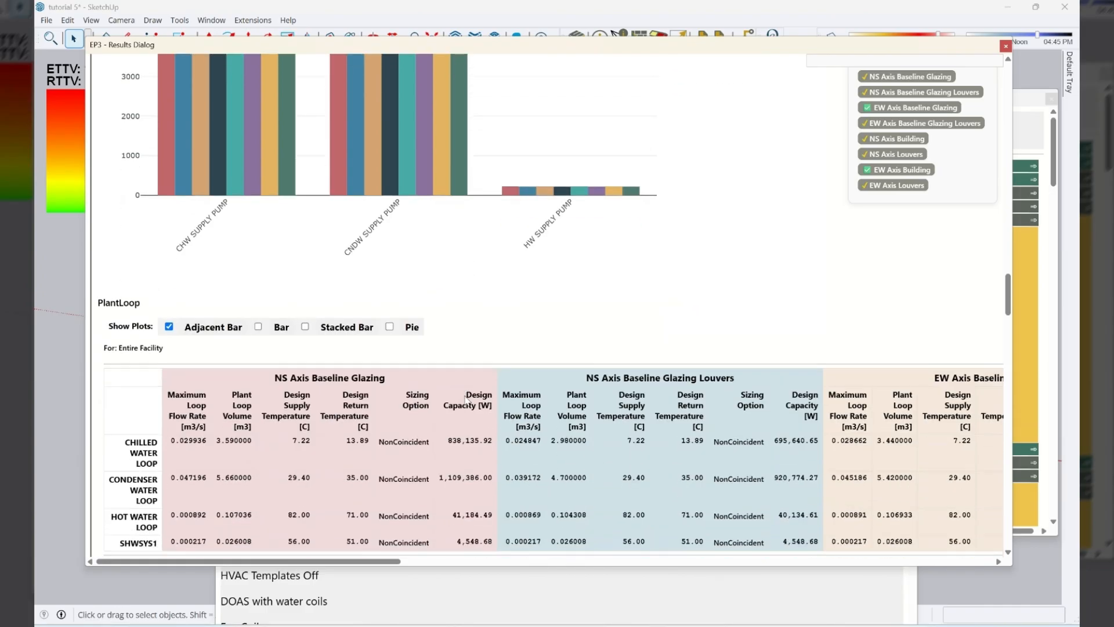
pyautogui.scroll(3, 467, 392)
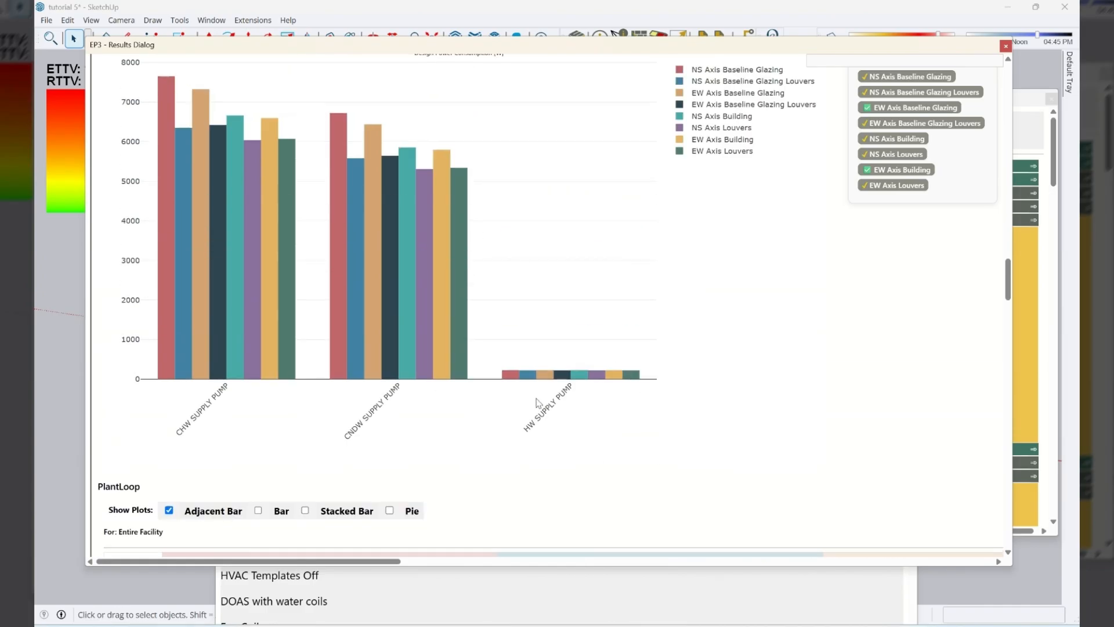
pyautogui.scroll(-2, 483, 422)
pyautogui.scroll(-4, 485, 422)
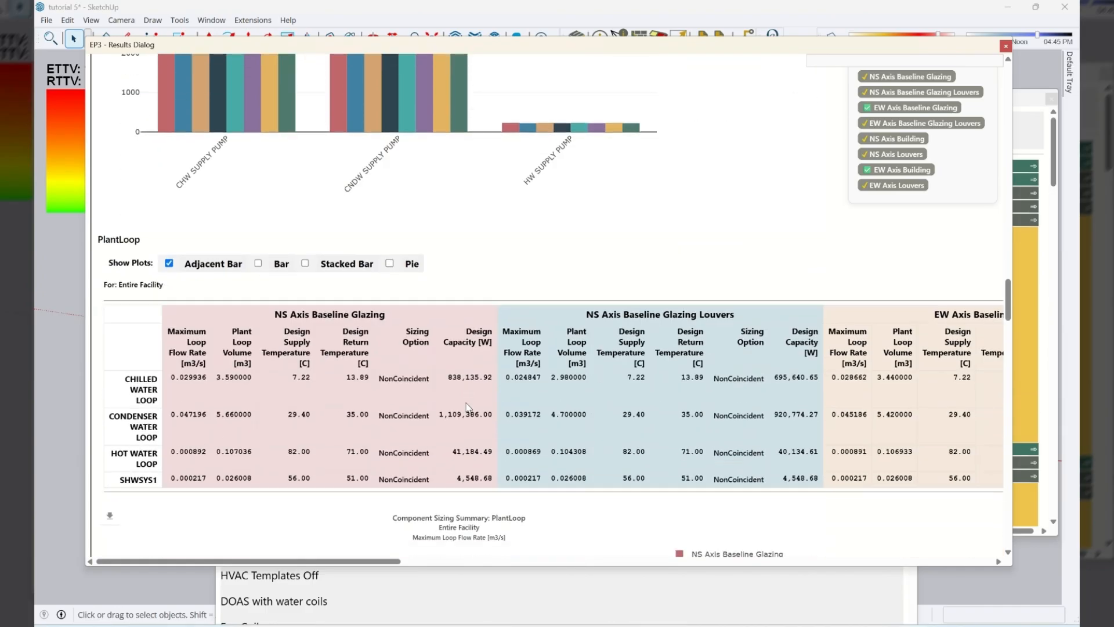
pyautogui.scroll(-3, 484, 356)
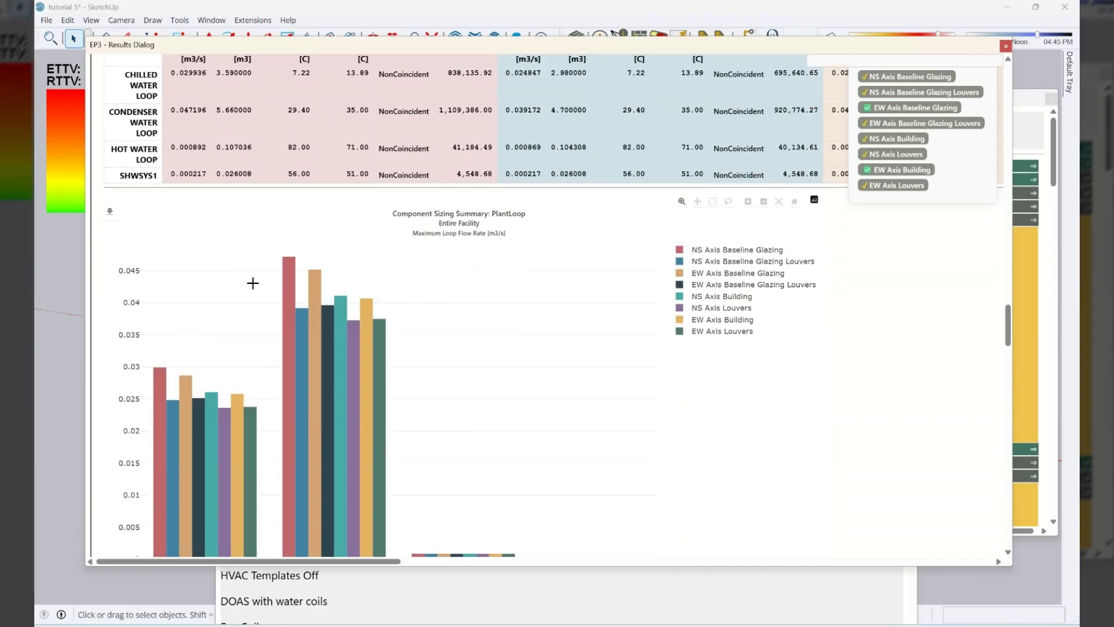
pyautogui.scroll(-2, 428, 396)
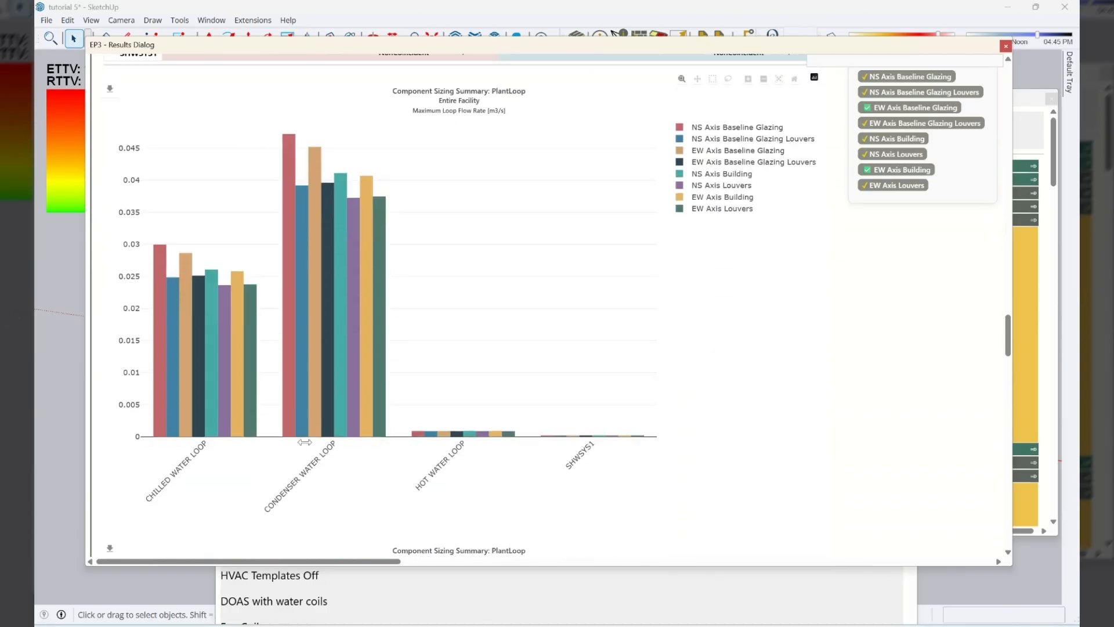
pyautogui.click(1007, 47)
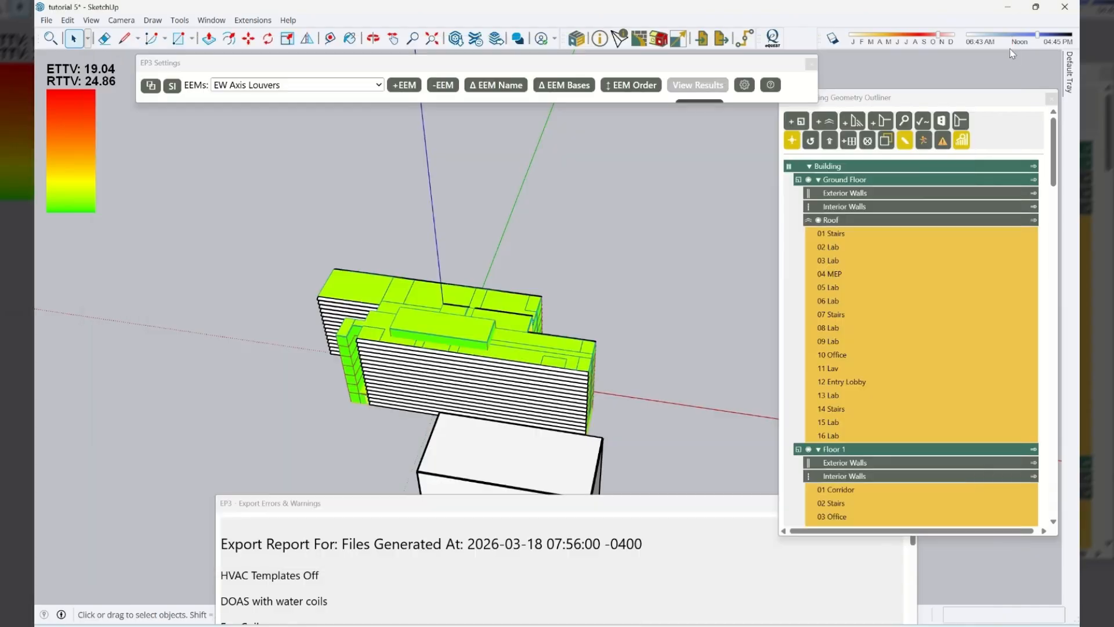
# Switch the active EEM to NS Axis Baseline Glazing and turn off the ETTV/RTTV display on the building
pyautogui.click(279, 86)
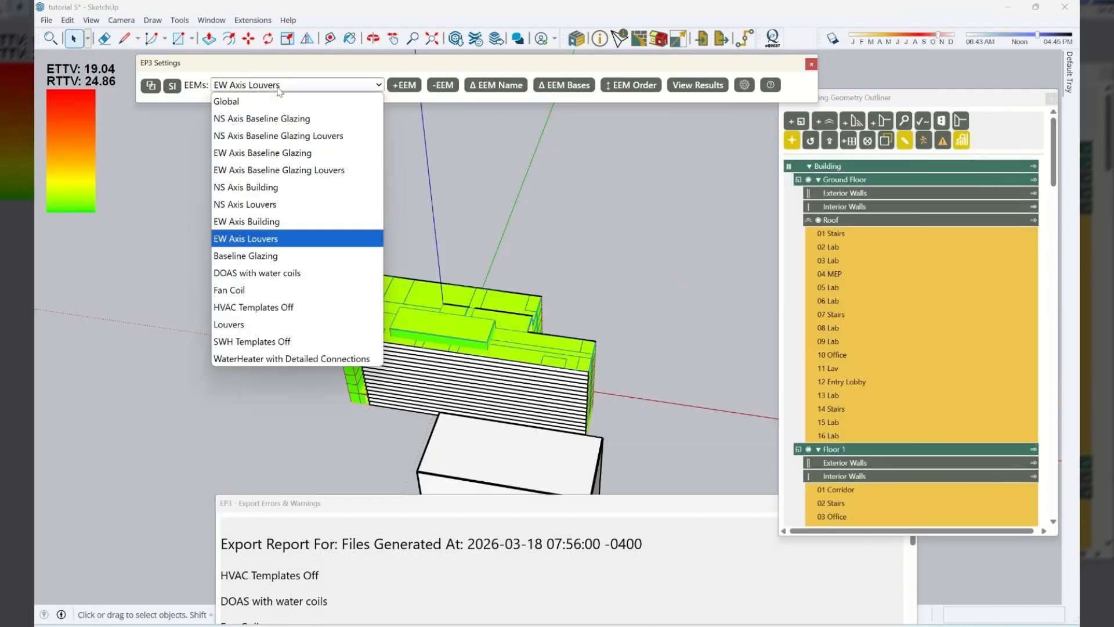
pyautogui.click(273, 118)
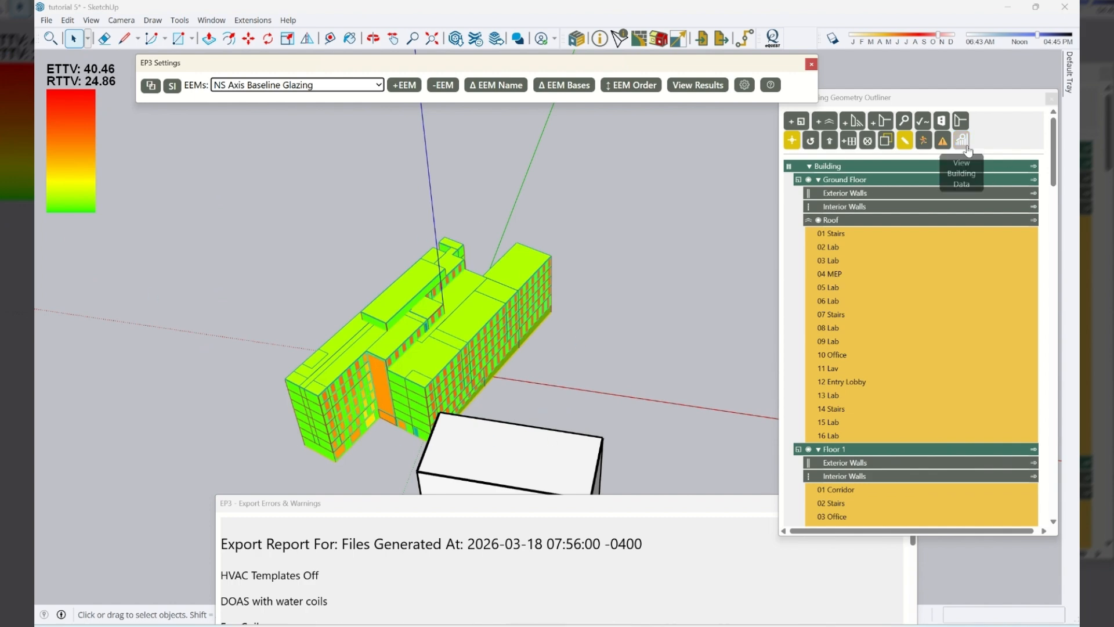
pyautogui.click(1002, 243)
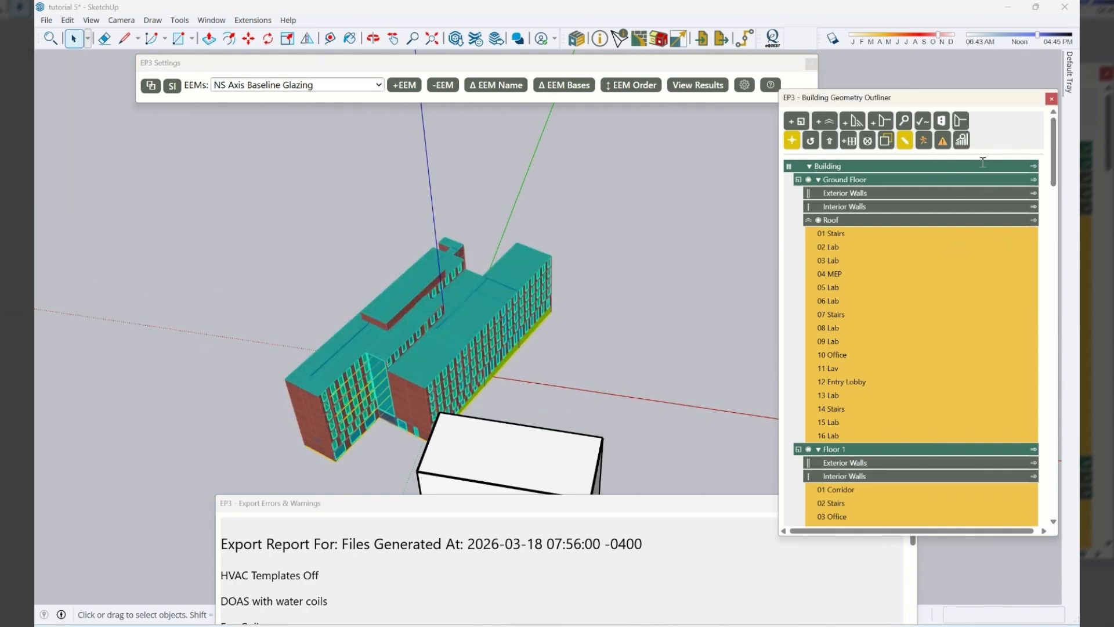
# Filter the geometry data to the enabled outputs and display monthly Zone Air System Sensible Cooling Energy for Date Range 3 (01/31 to 12/31)
pyautogui.click(961, 140)
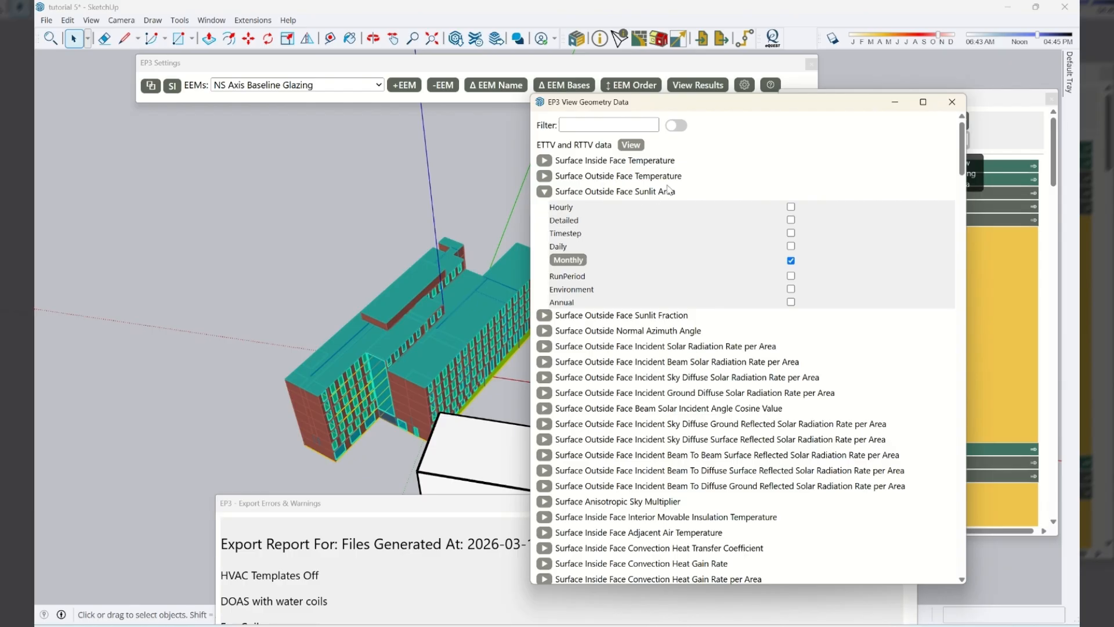
pyautogui.click(677, 126)
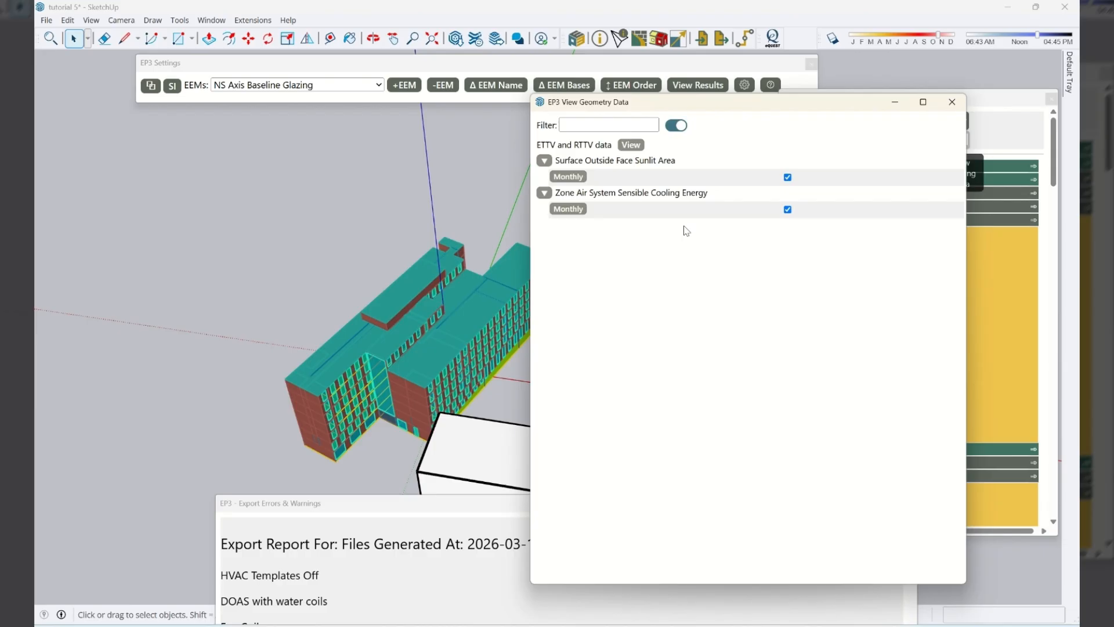
pyautogui.click(570, 210)
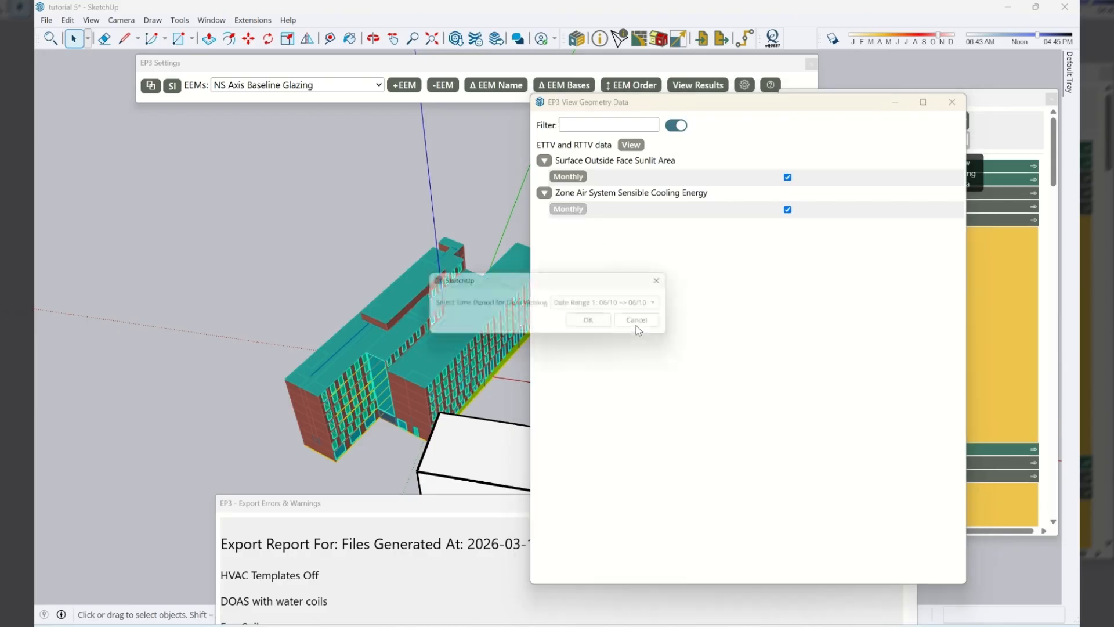
pyautogui.click(603, 301)
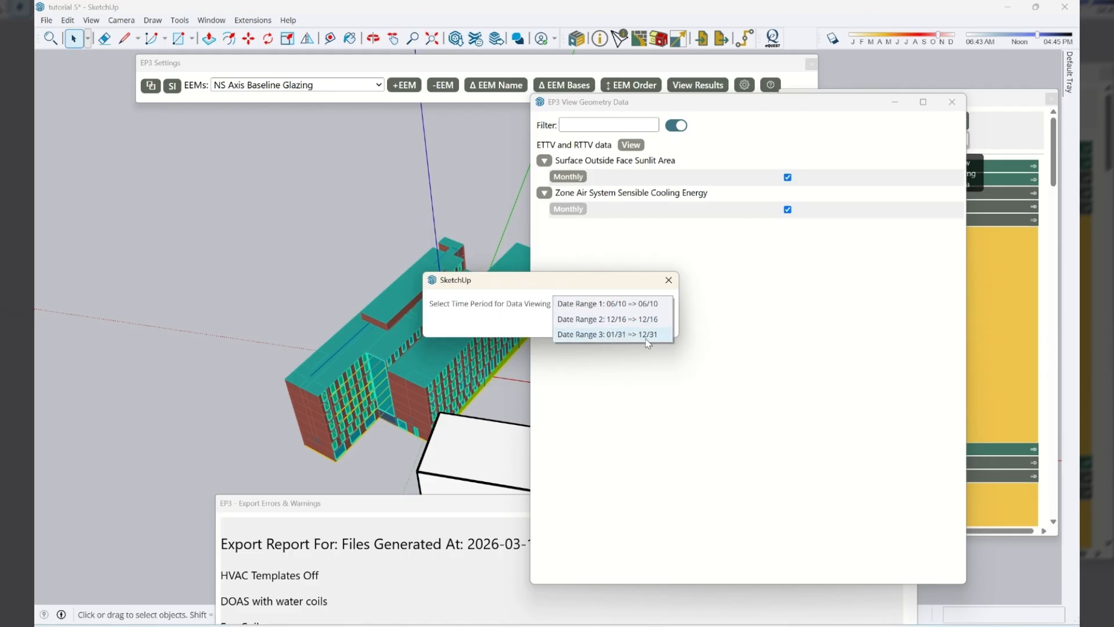
pyautogui.click(603, 335)
pyautogui.click(591, 321)
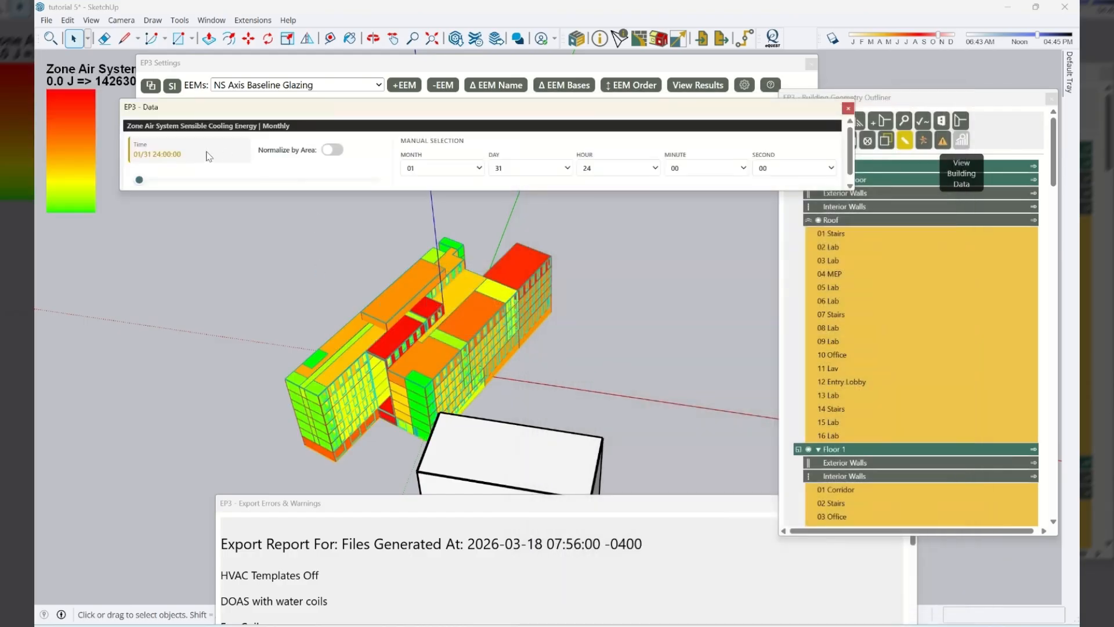
# Move the EEM settings window clear of the legend and normalize the displayed cooling energy by area
pyautogui.moveTo(393, 392); pyautogui.dragTo(413, 371, button='middle')
pyautogui.moveTo(334, 63); pyautogui.dragTo(432, 66)
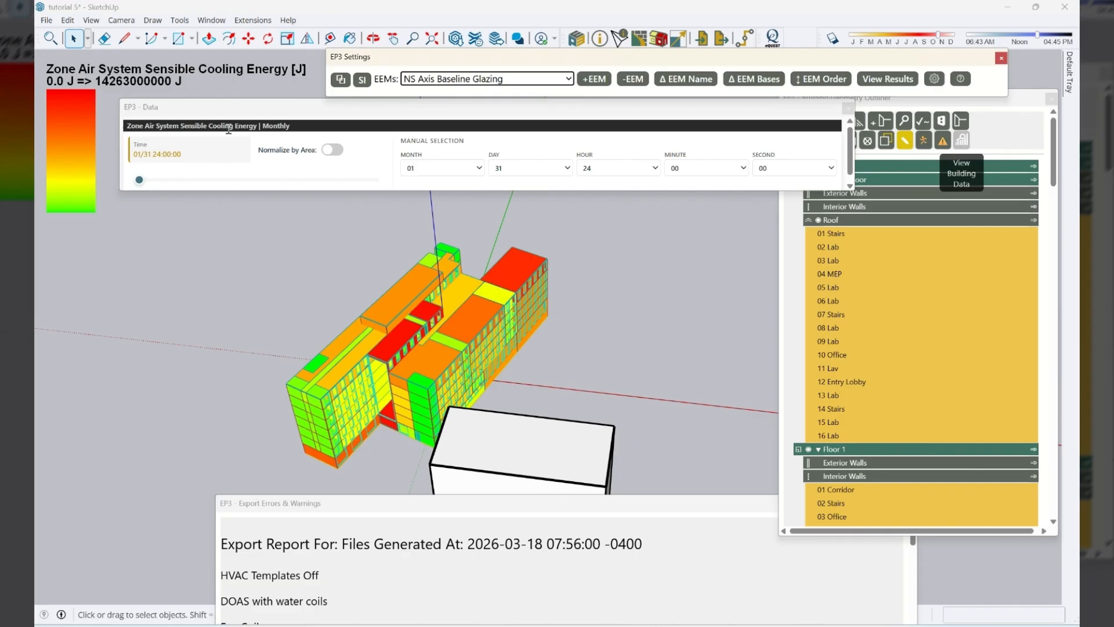
pyautogui.click(333, 150)
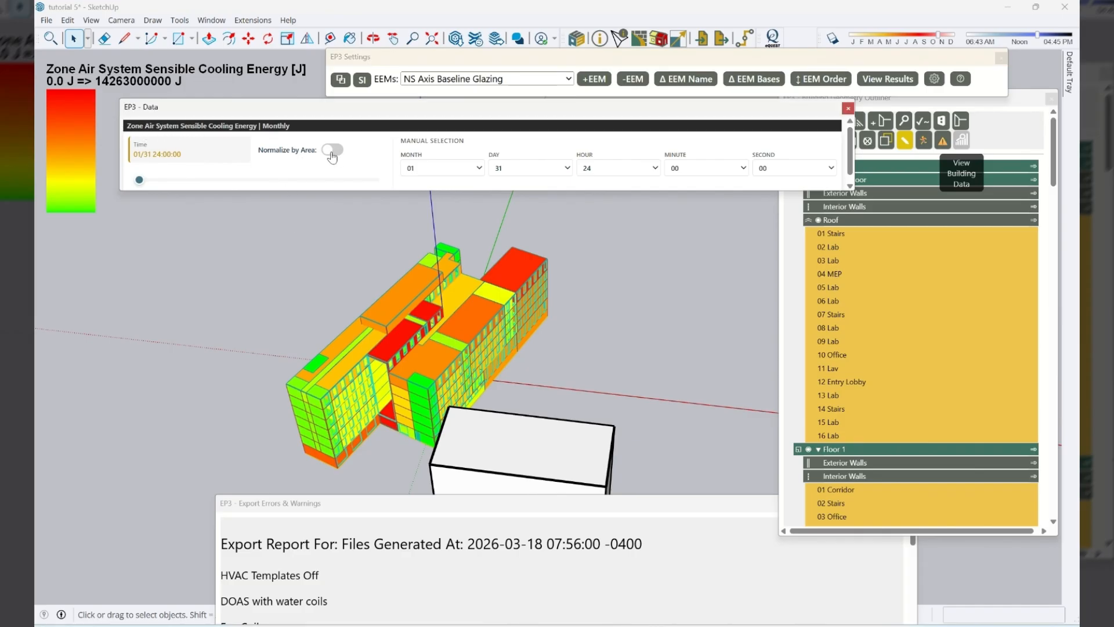
# Examine the area-normalized January zone cooling energy on the building's facades, roofs and stair towers from several angles
pyautogui.moveTo(416, 387); pyautogui.dragTo(352, 455, button='middle')
pyautogui.scroll(5, 367, 399)
pyautogui.scroll(-4, 399, 457)
pyautogui.moveTo(518, 429); pyautogui.dragTo(333, 422, button='middle')
pyautogui.moveTo(673, 329); pyautogui.dragTo(382, 494, button='middle')
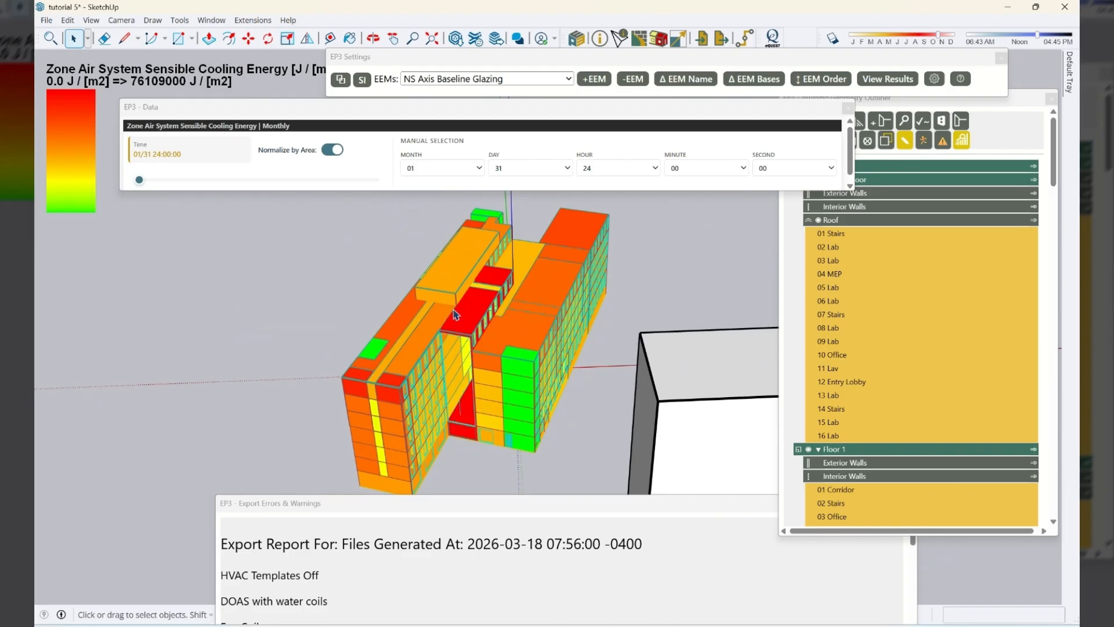
pyautogui.scroll(2, 464, 432)
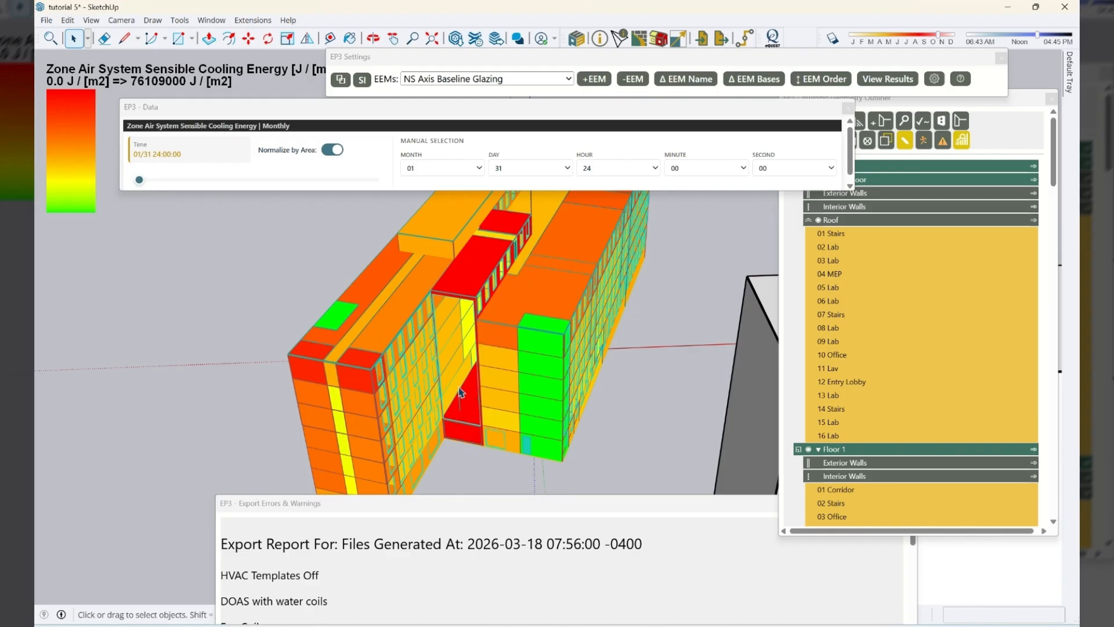
pyautogui.moveTo(461, 391); pyautogui.dragTo(438, 326, button='middle')
pyautogui.moveTo(614, 326); pyautogui.dragTo(487, 344, button='middle')
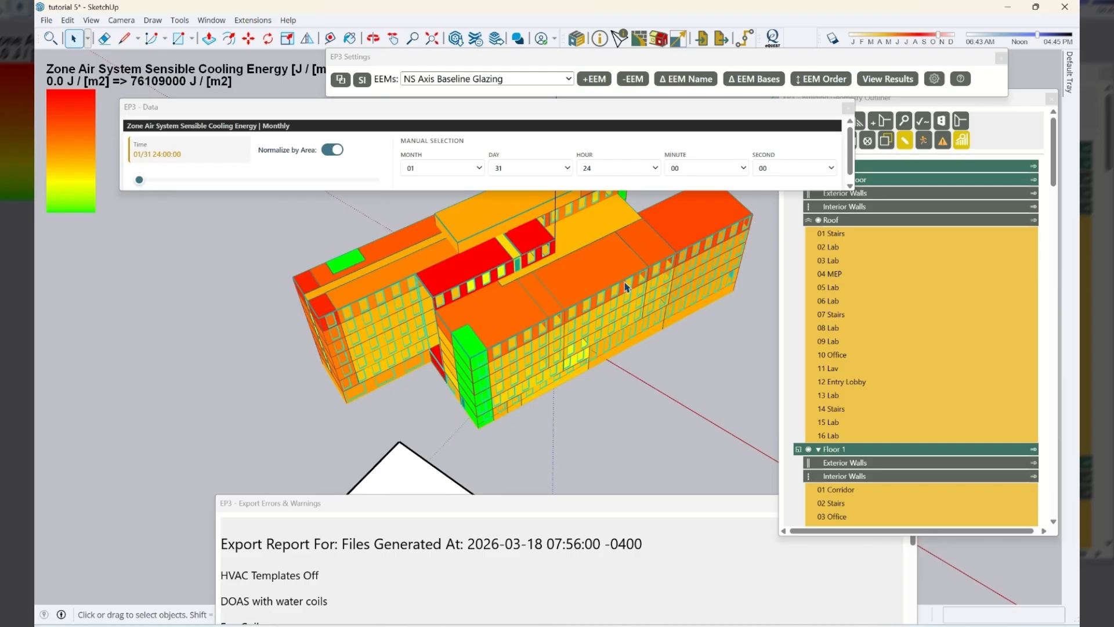
pyautogui.moveTo(477, 375); pyautogui.dragTo(432, 352, button='middle')
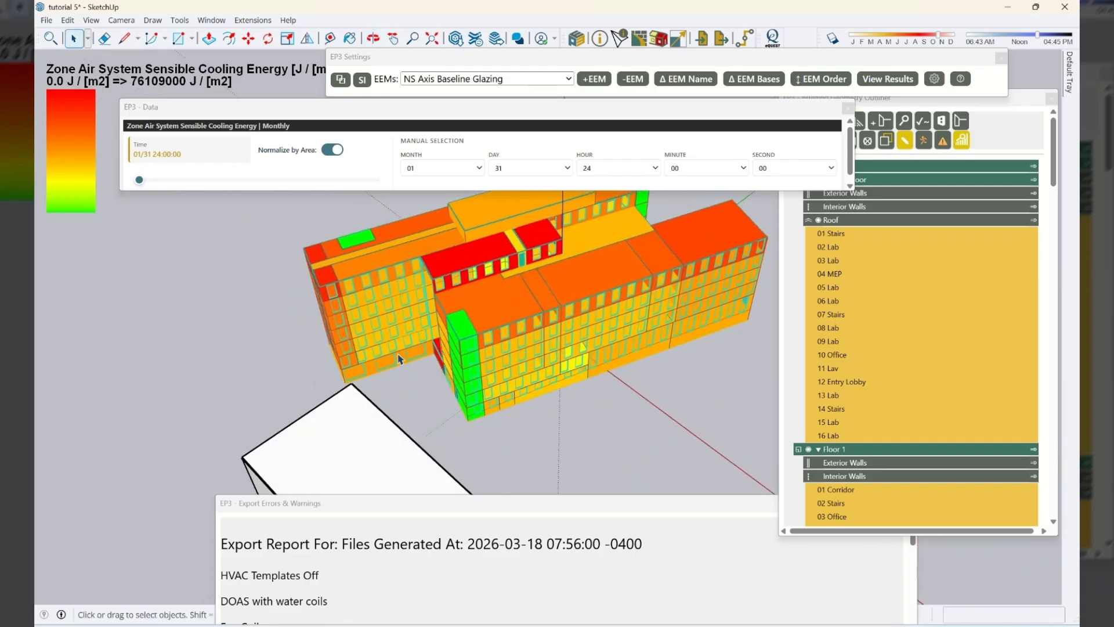
pyautogui.scroll(-1, 324, 372)
pyautogui.scroll(2, 548, 320)
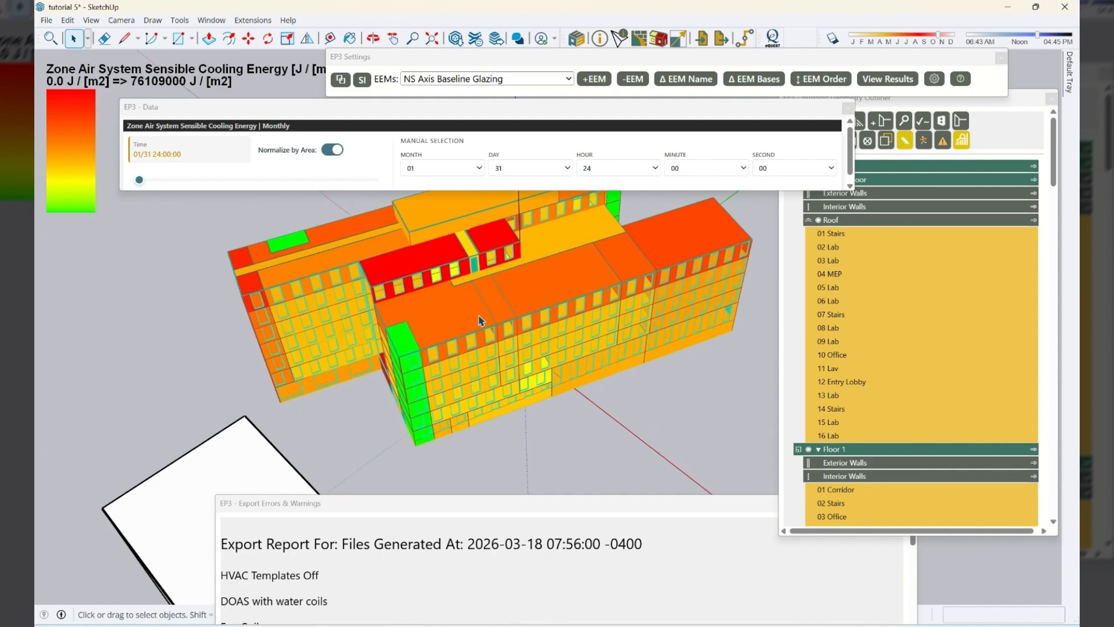
pyautogui.moveTo(469, 398); pyautogui.dragTo(551, 335, button='middle')
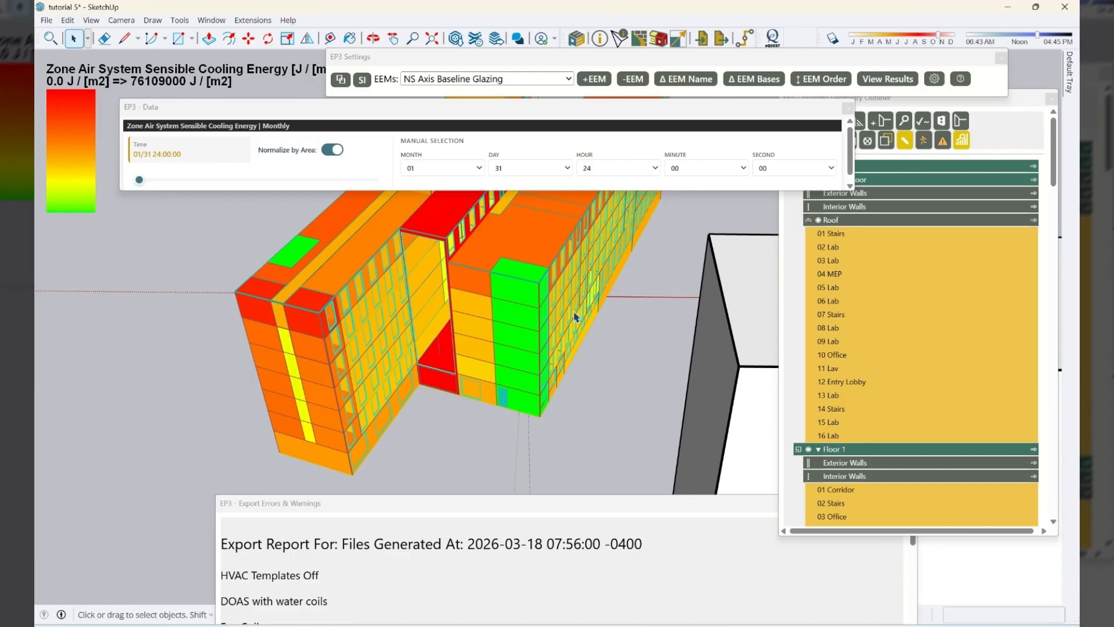
pyautogui.moveTo(574, 316); pyautogui.dragTo(524, 345, button='middle')
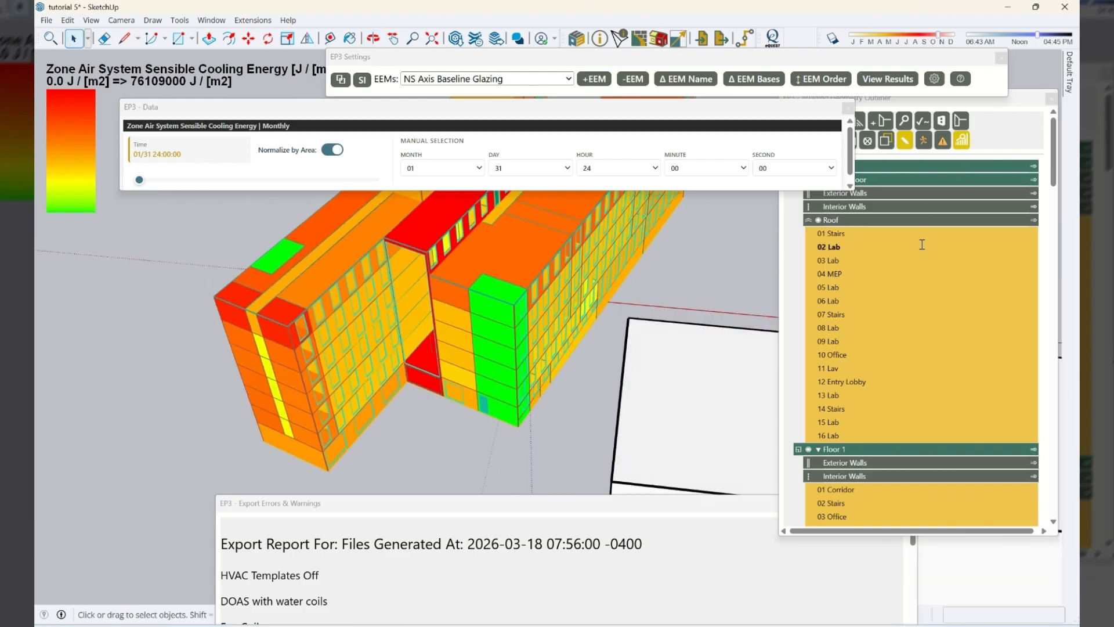
# Turn off the cooling energy display and highlight all spaces assigned to the Stairs space template in the model
pyautogui.click(990, 144)
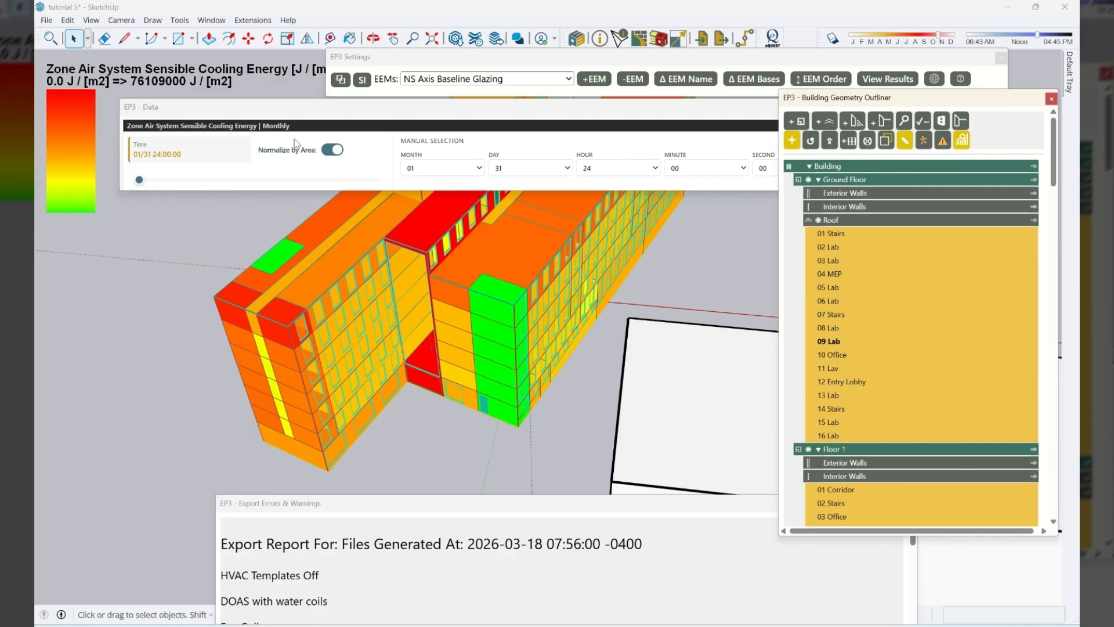
pyautogui.click(962, 140)
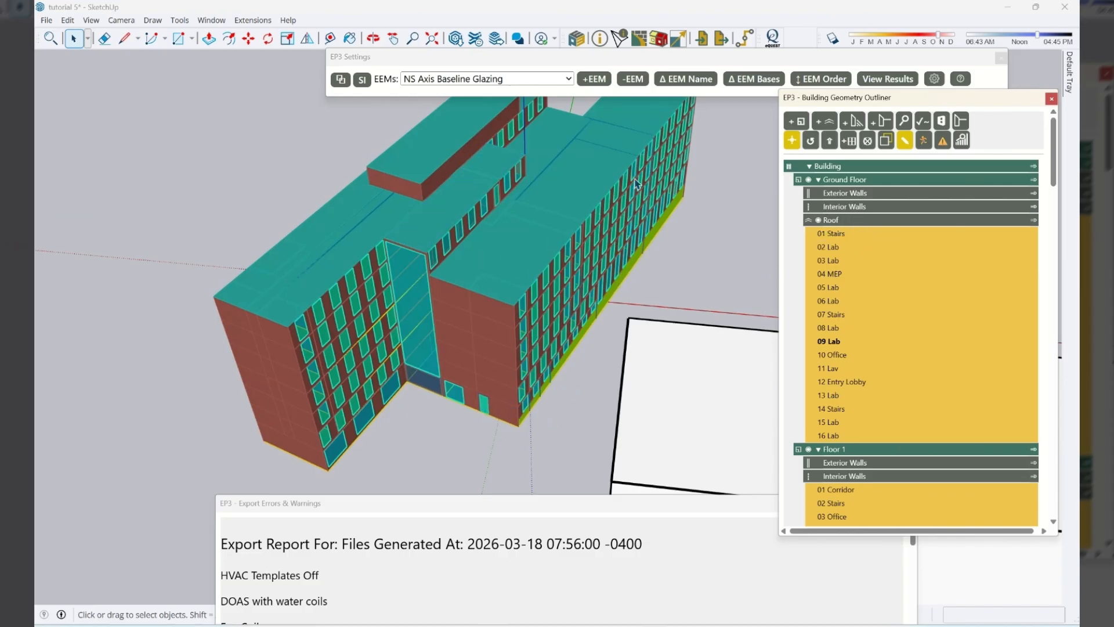
pyautogui.click(599, 38)
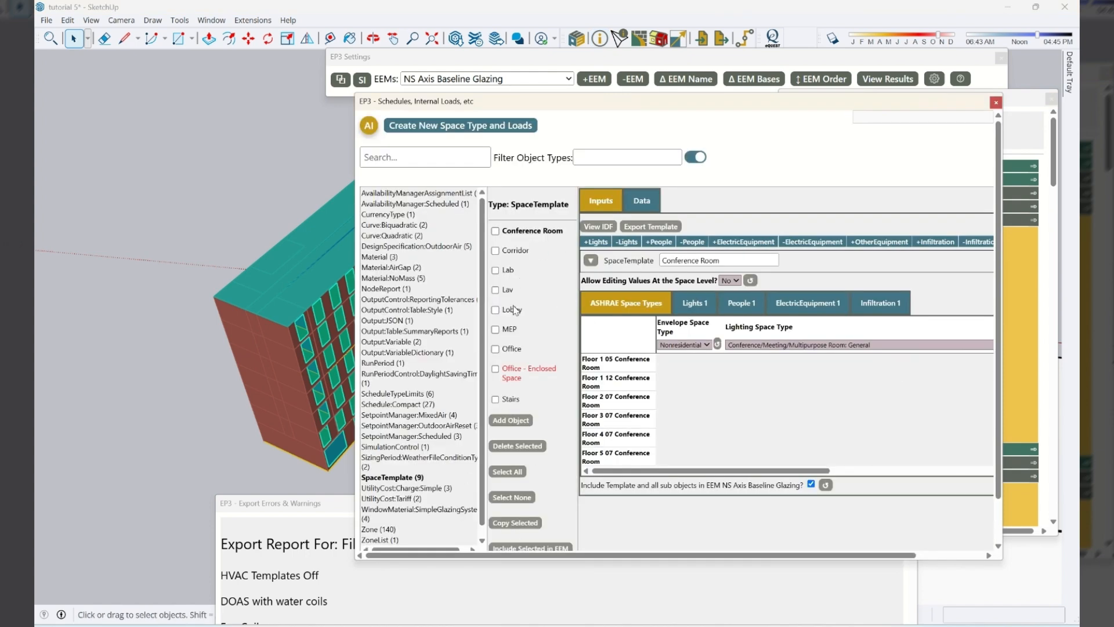
pyautogui.click(510, 398)
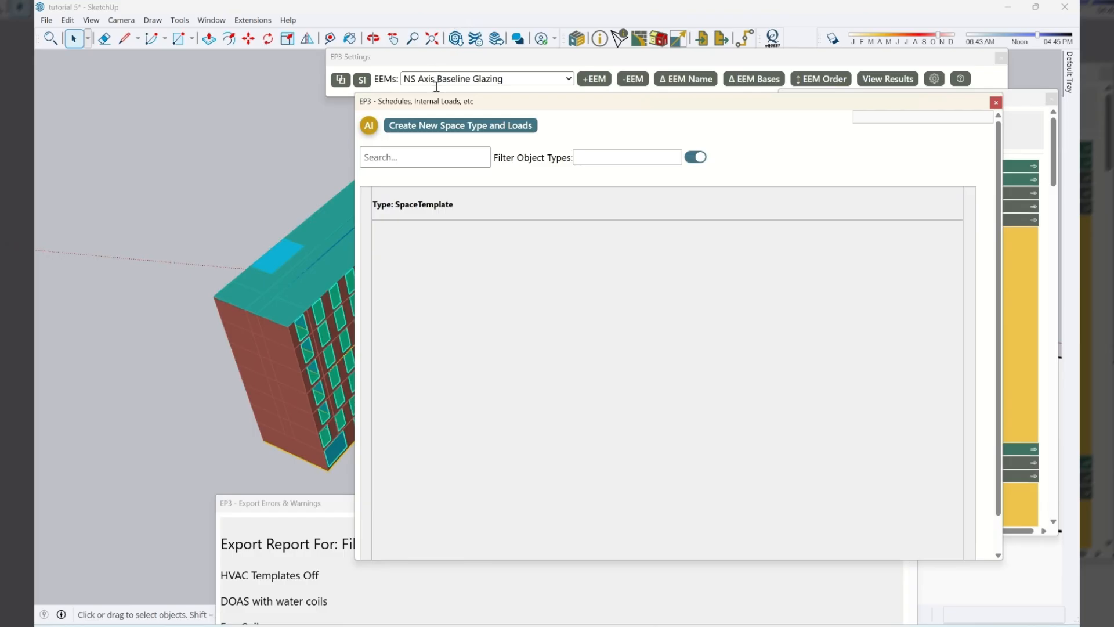
pyautogui.moveTo(428, 106); pyautogui.dragTo(675, 96)
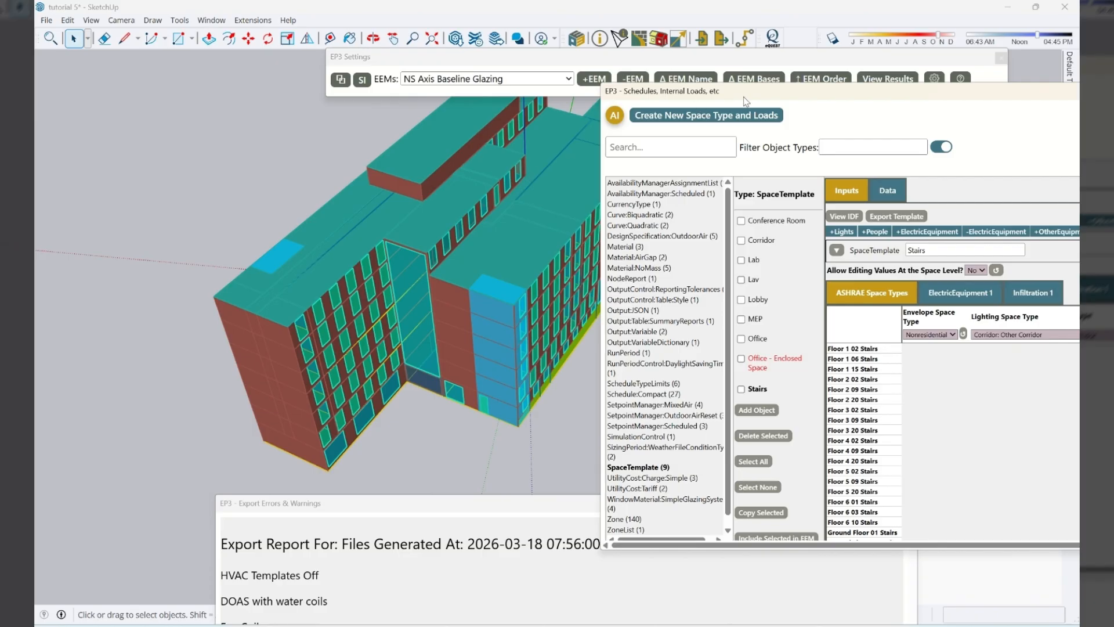
pyautogui.moveTo(744, 98); pyautogui.dragTo(378, 145)
pyautogui.click(874, 142)
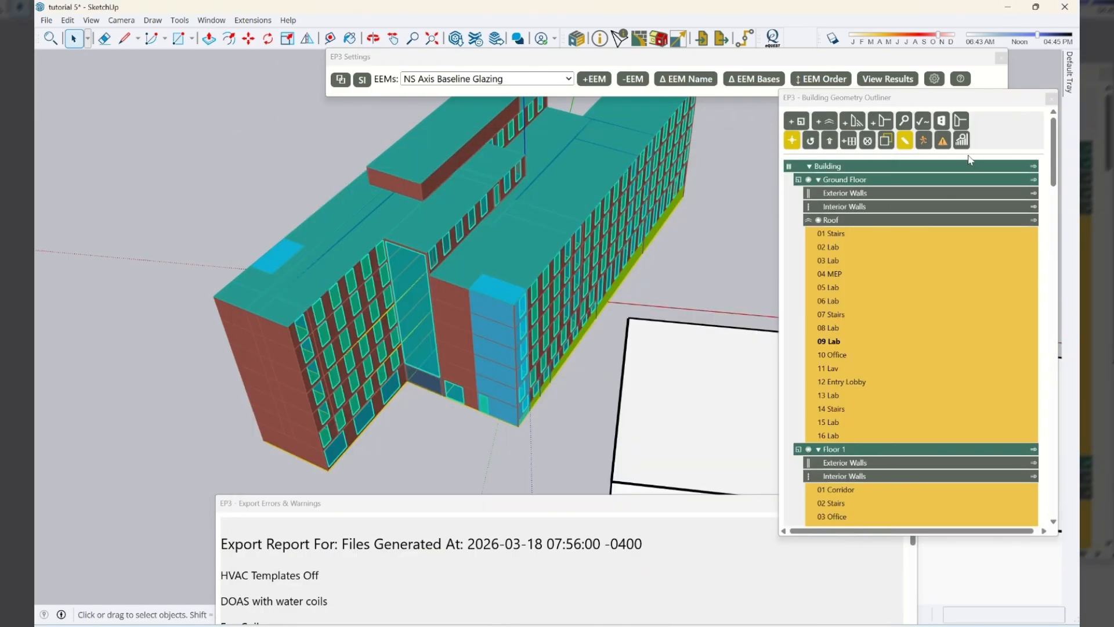
# With the stairs highlighted, display monthly Zone Air System Sensible Cooling Energy for Date Range 3 (01/31 to 12/31), normalized by area
pyautogui.click(961, 141)
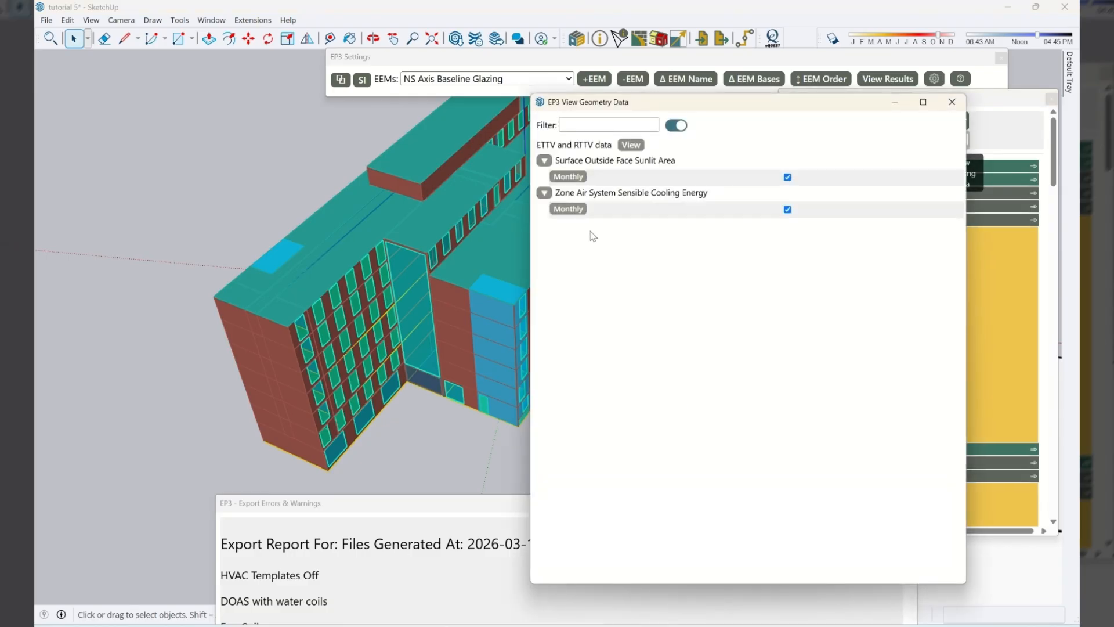
pyautogui.click(568, 209)
pyautogui.click(609, 304)
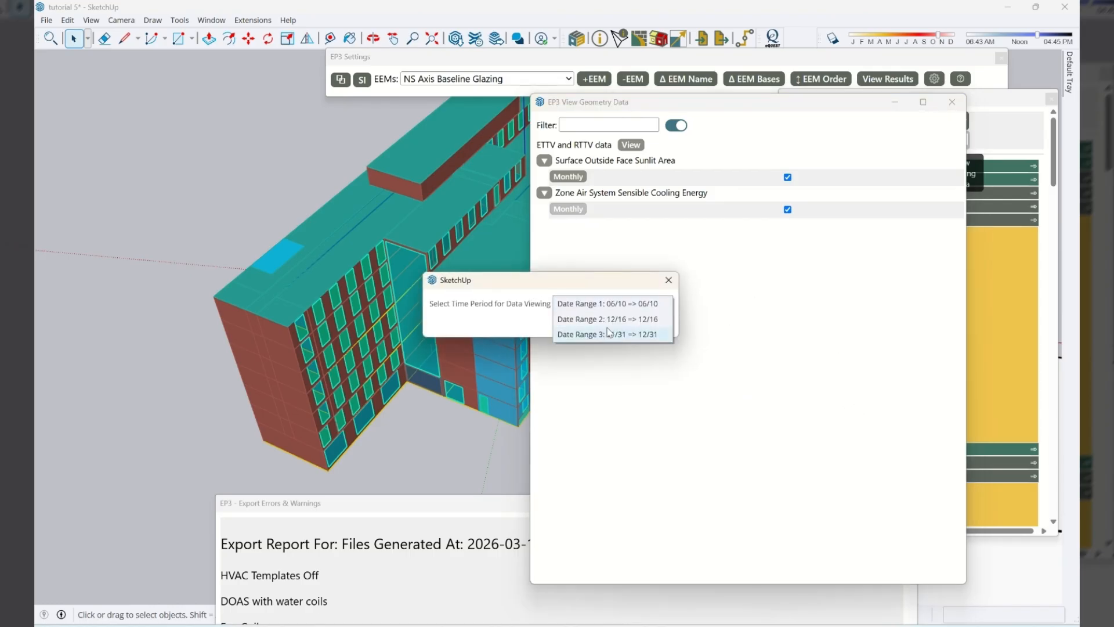
pyautogui.click(612, 336)
pyautogui.click(594, 323)
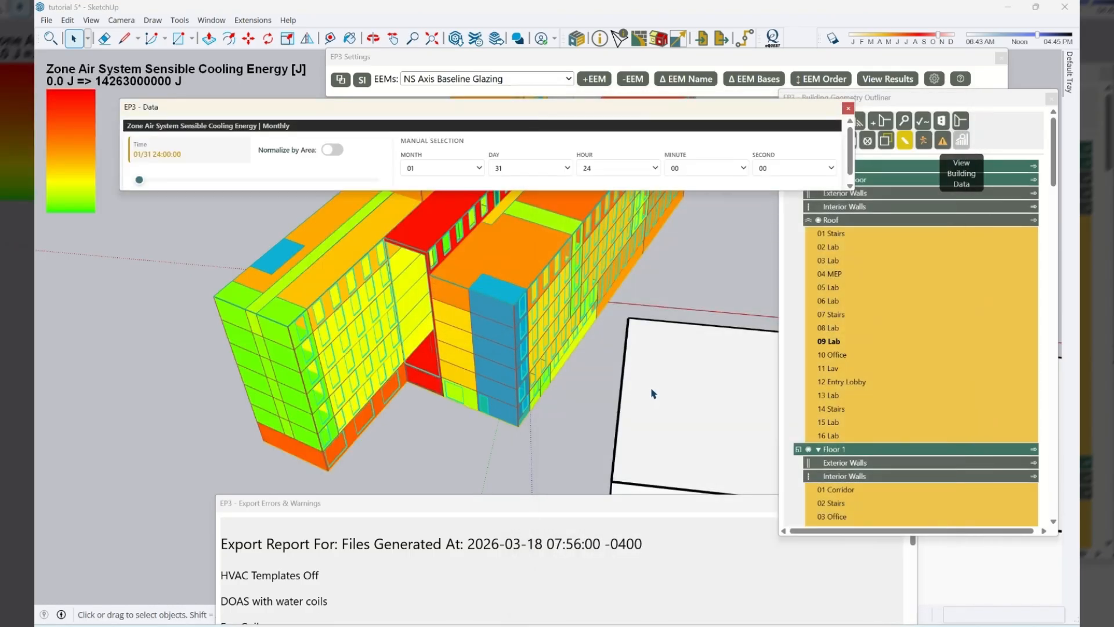
pyautogui.click(330, 150)
# Examine the highlighted stairs against the surrounding zones' cooling energy from the building's other side, then close the data view
pyautogui.scroll(-4, 391, 339)
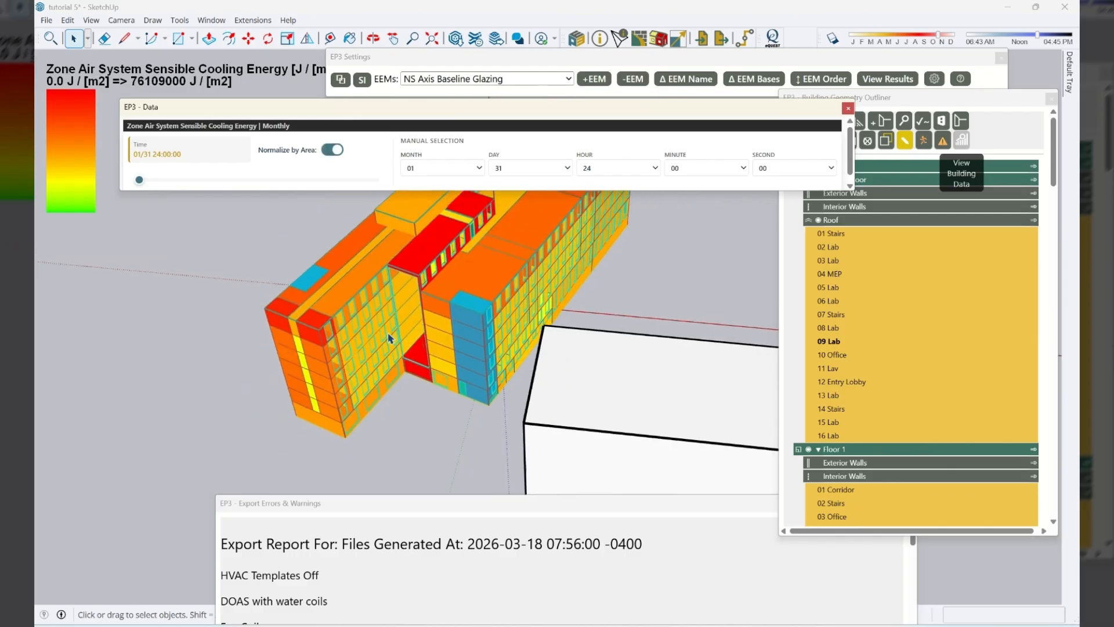
pyautogui.moveTo(373, 392); pyautogui.dragTo(634, 427, button='middle')
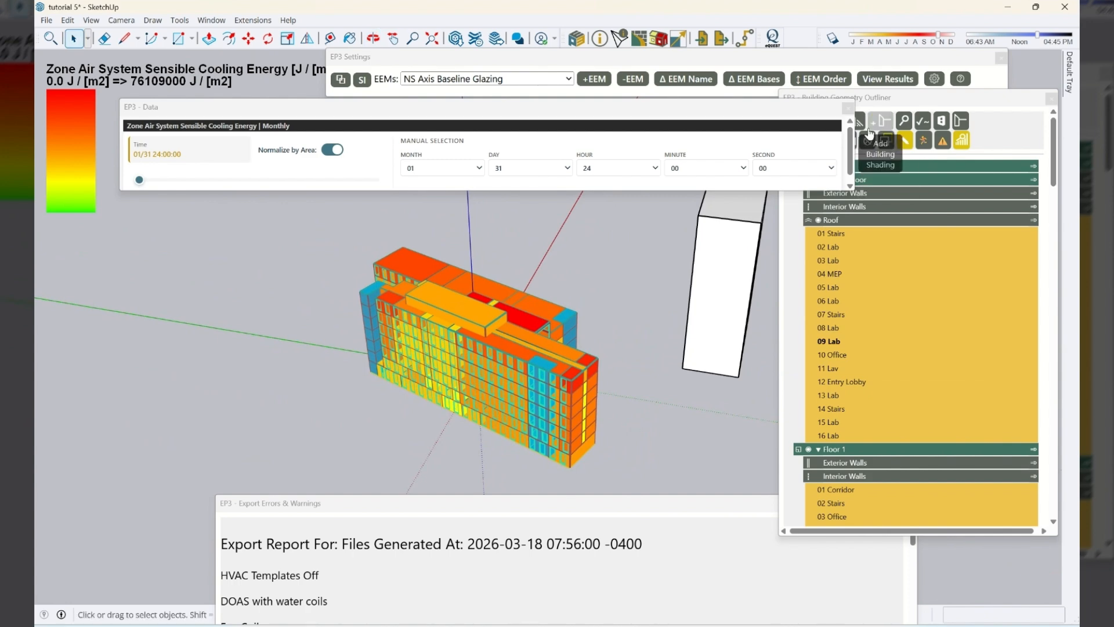
pyautogui.click(848, 108)
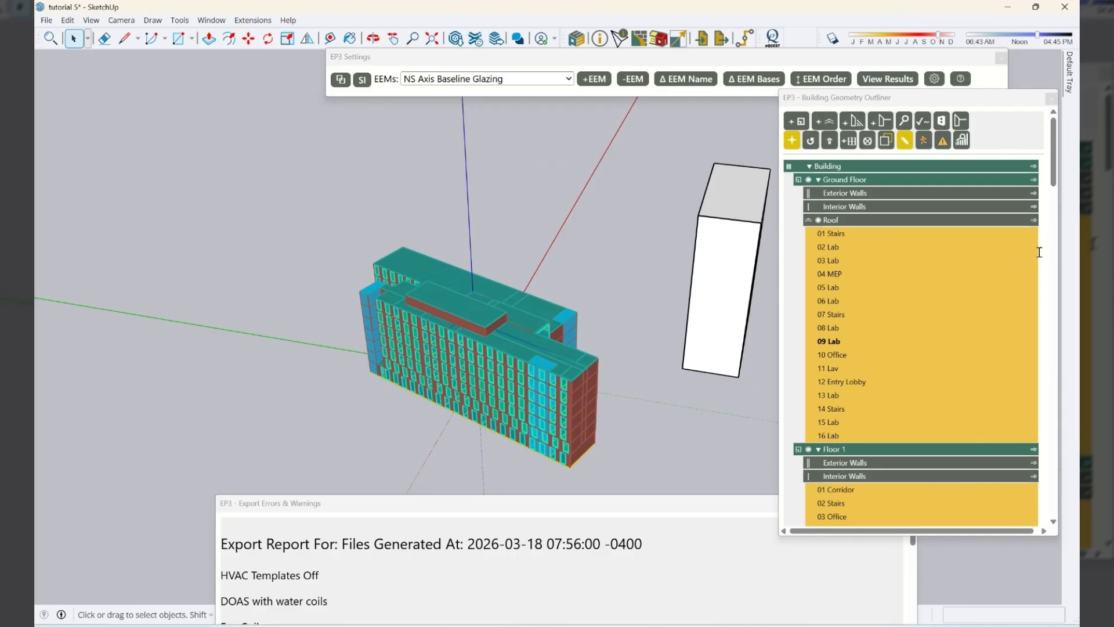
# Display monthly Surface Outside Face Sunlit Area on the building for Date Range 3 (01/31 to 12/31), normalized by area
pyautogui.click(961, 141)
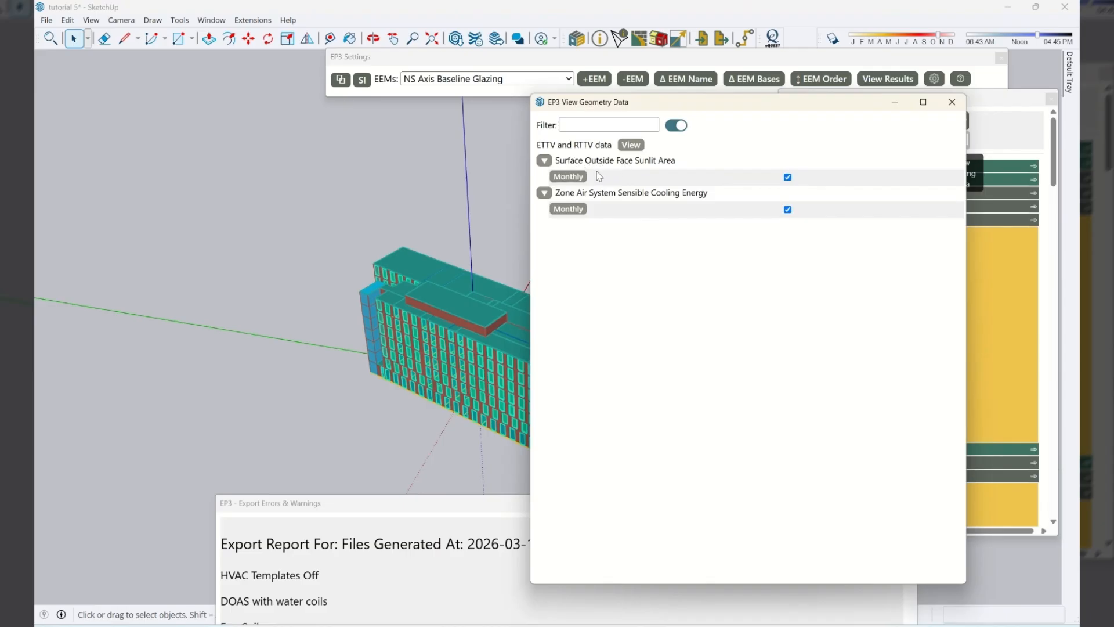
pyautogui.click(575, 177)
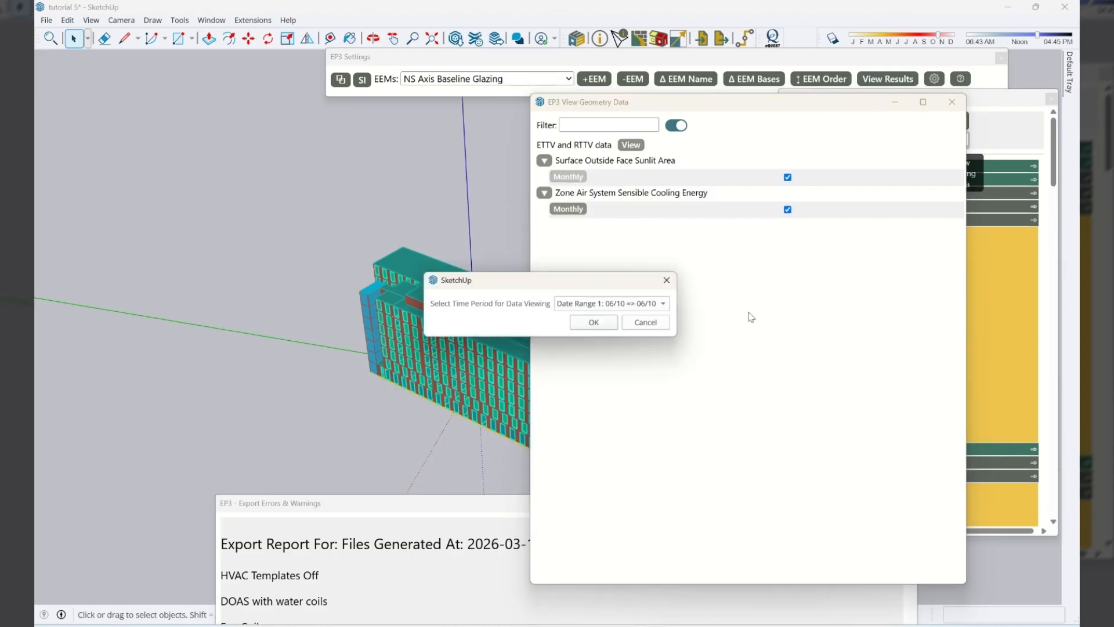
pyautogui.click(611, 304)
pyautogui.click(589, 335)
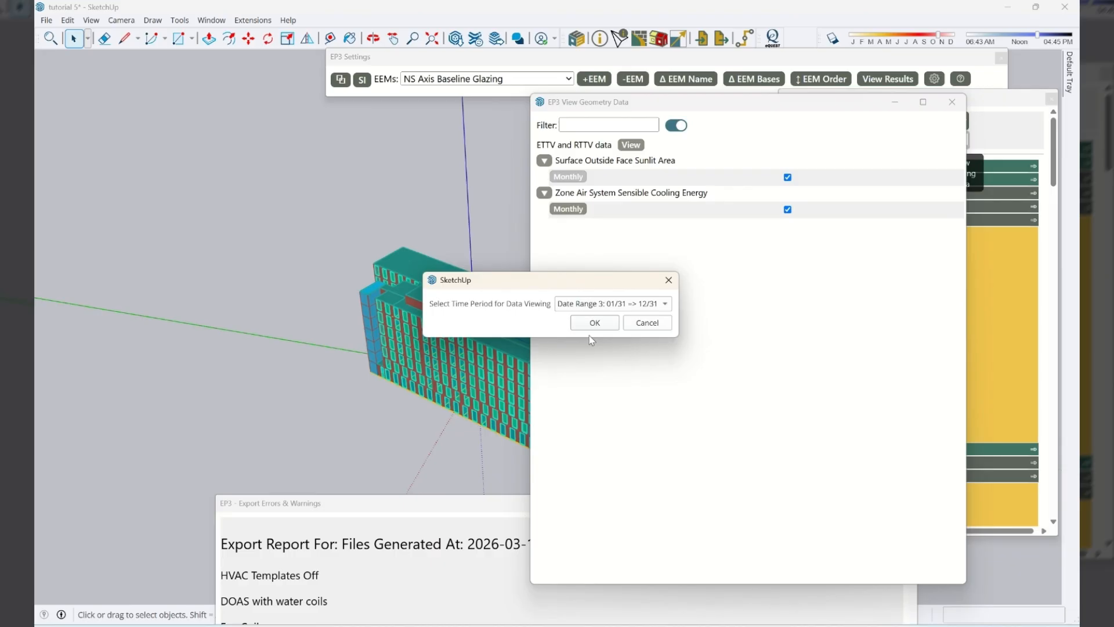
pyautogui.click(595, 323)
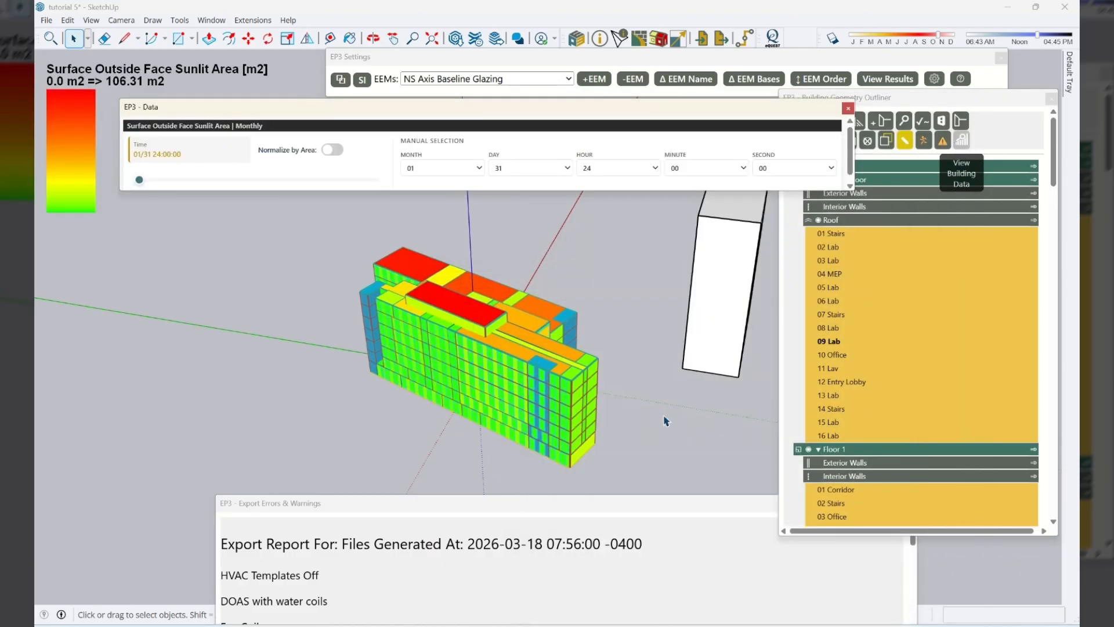
pyautogui.click(332, 150)
# View the building from the side facing the neighbouring block and compare its normalized sunlit area for March and May
pyautogui.moveTo(650, 315); pyautogui.dragTo(139, 325, button='middle')
pyautogui.moveTo(140, 181); pyautogui.dragTo(183, 184)
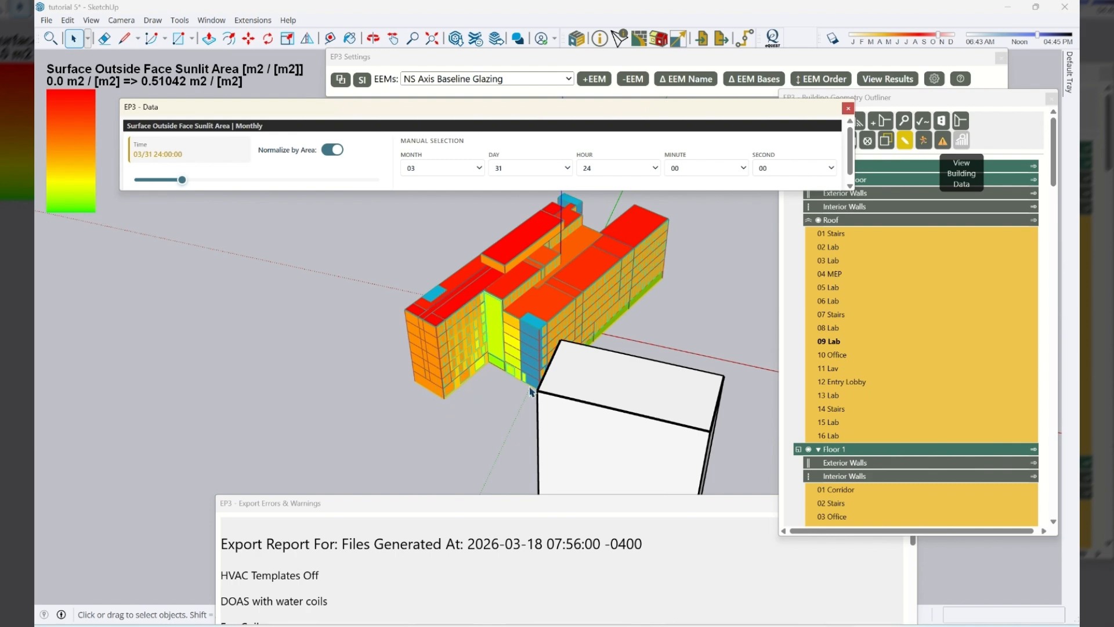
pyautogui.scroll(2, 462, 392)
pyautogui.moveTo(182, 180)
pyautogui.mouseDown()
pyautogui.moveTo(339, 183)
pyautogui.moveTo(224, 185)
pyautogui.mouseUp()
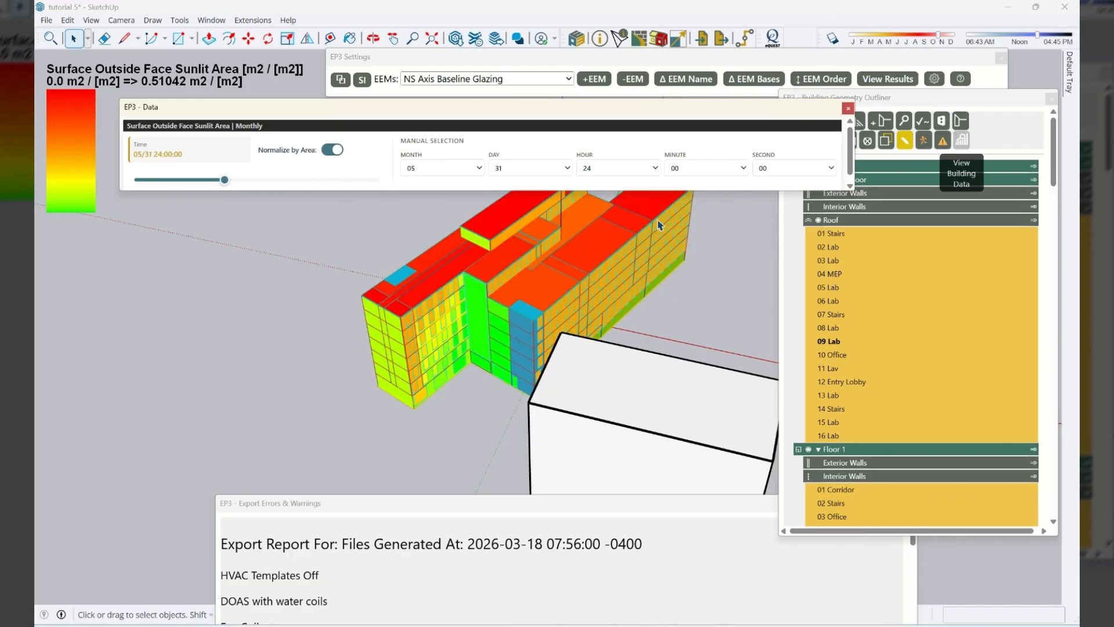
# Examine the building's opposite facades and compare their normalized sunlit area for August, January and September from several angles
pyautogui.moveTo(638, 309); pyautogui.dragTo(414, 282, button='middle')
pyautogui.moveTo(410, 320); pyautogui.dragTo(291, 250, button='middle')
pyautogui.moveTo(215, 182); pyautogui.dragTo(288, 183)
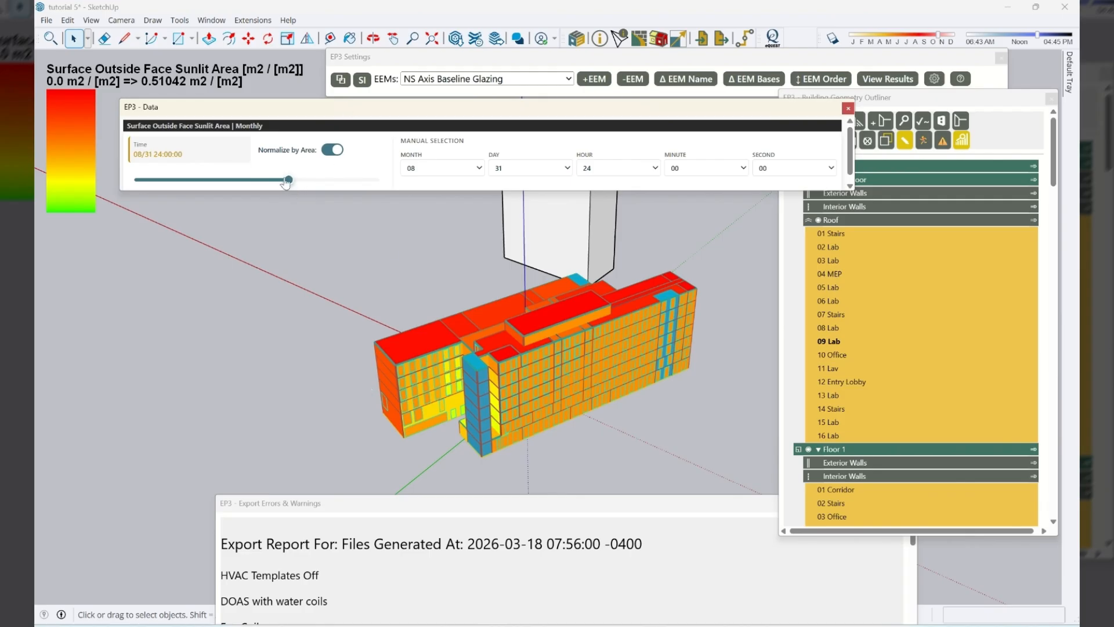
pyautogui.moveTo(288, 180); pyautogui.dragTo(139, 193)
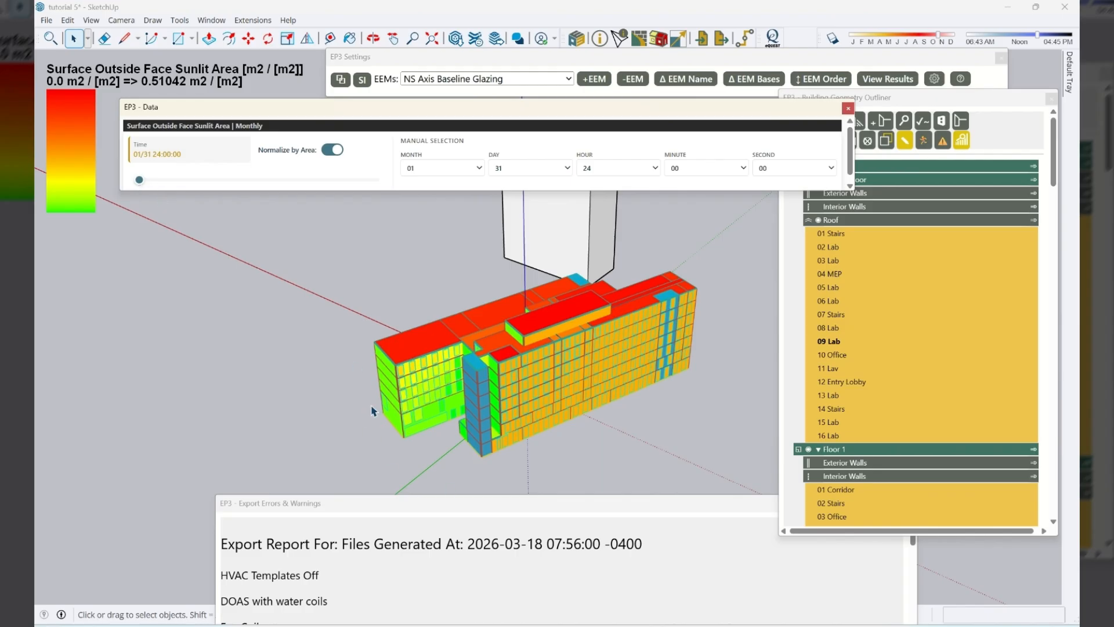
pyautogui.moveTo(139, 180); pyautogui.dragTo(310, 180)
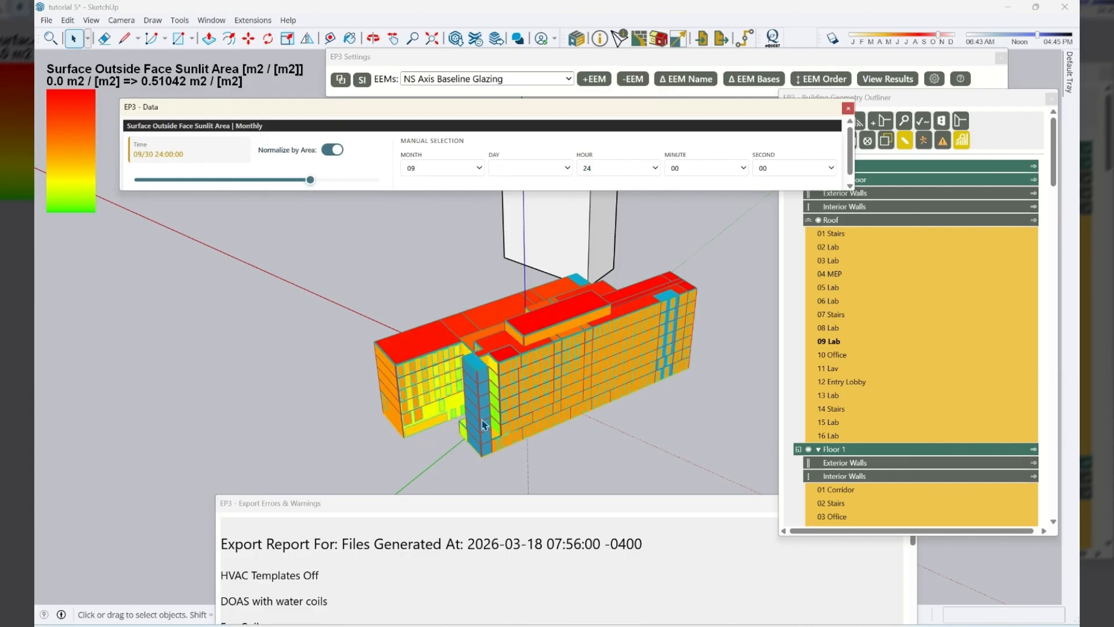
pyautogui.moveTo(496, 377)
pyautogui.mouseDown(button='middle')
pyautogui.moveTo(820, 350)
pyautogui.moveTo(434, 443)
pyautogui.mouseUp(button='middle')
pyautogui.moveTo(708, 317); pyautogui.dragTo(234, 387, button='middle')
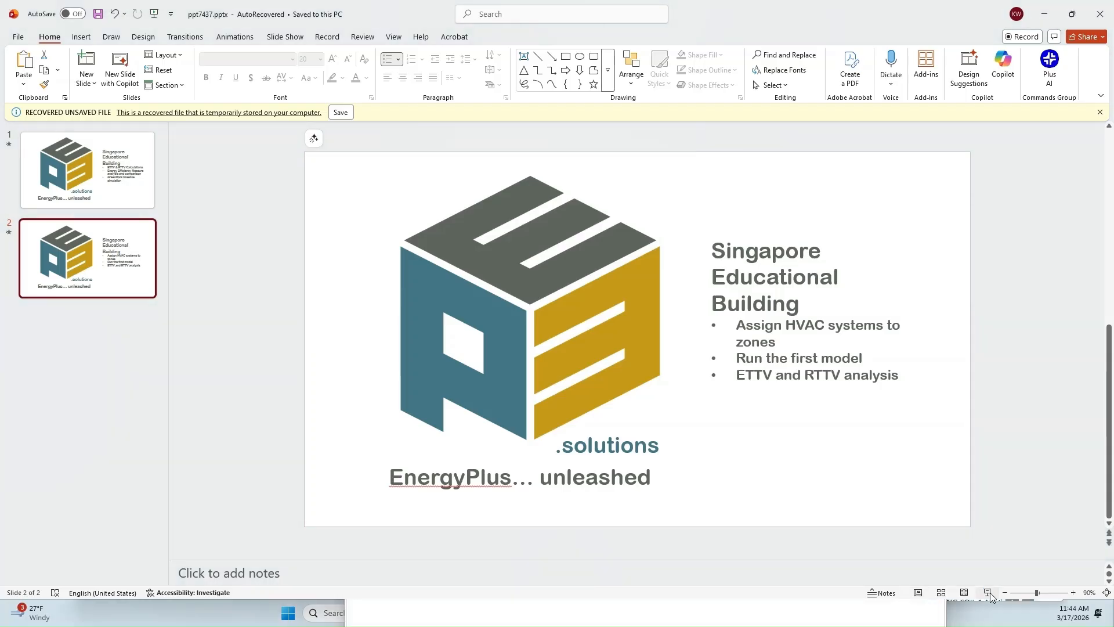
# Switch to PowerPoint and start the slide show from the second Singapore Educational Building slide, covering HVAC assignment and ETTV/RTTV analysis
pyautogui.hotkey('shift', 'F5')
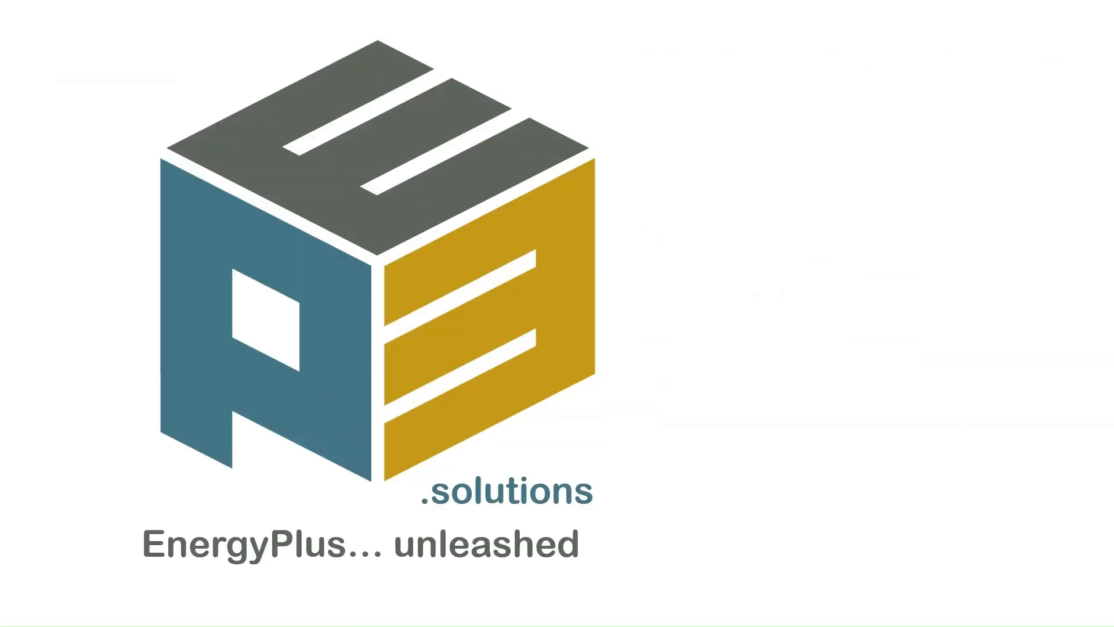